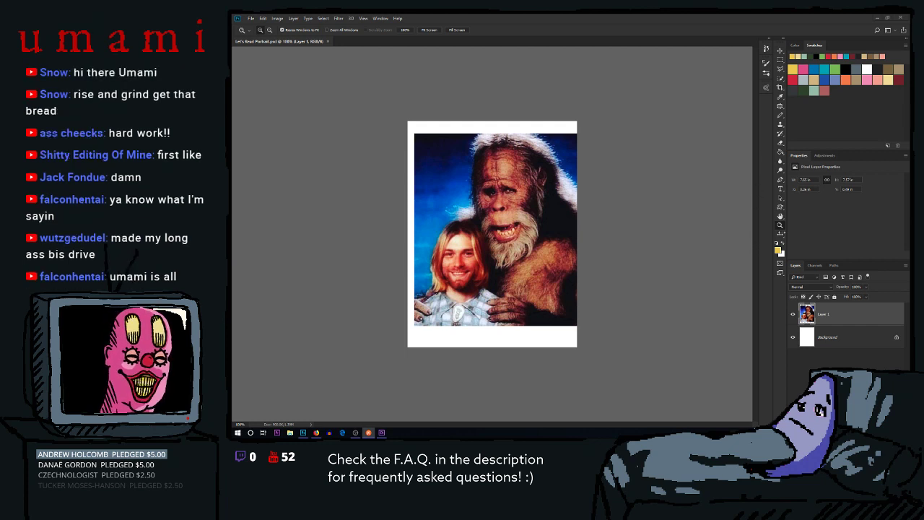
Activate the Pencil tool with black as the drawing colour
{"action": "left_click", "coordinate": [780, 115]}
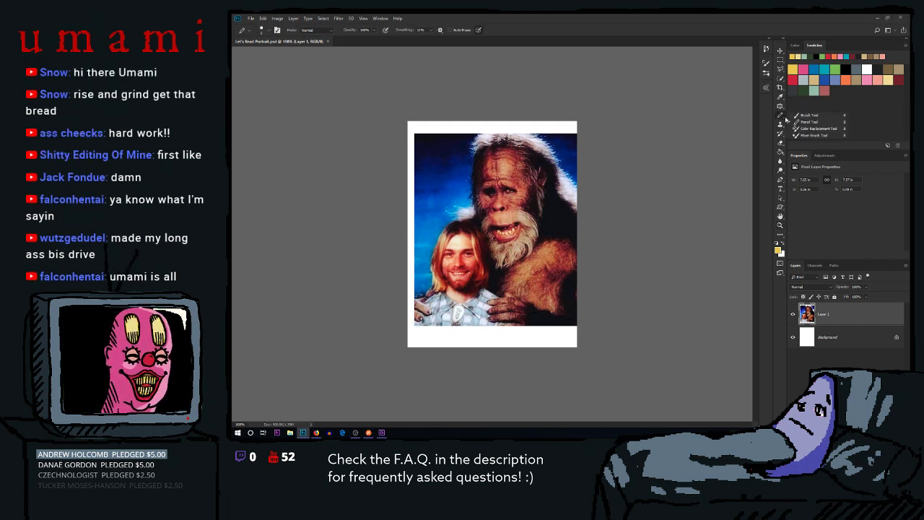
{"action": "left_click", "coordinate": [846, 66]}
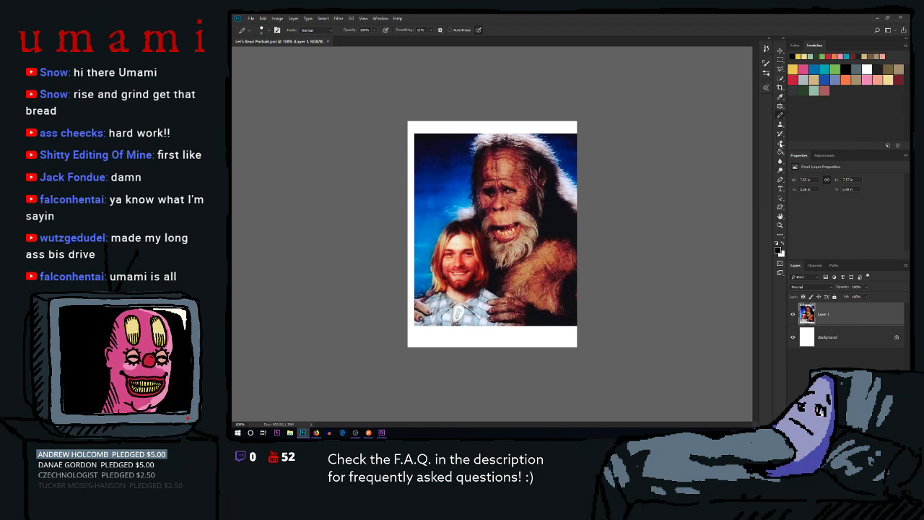
Fade the photo layer to about half opacity and add a new empty layer above it
{"action": "left_click", "coordinate": [866, 286]}
{"action": "mouse_move", "coordinate": [869, 296]}
{"action": "left_mouse_down"}
{"action": "mouse_move", "coordinate": [847, 301]}
{"action": "mouse_move", "coordinate": [859, 298]}
{"action": "left_mouse_up"}
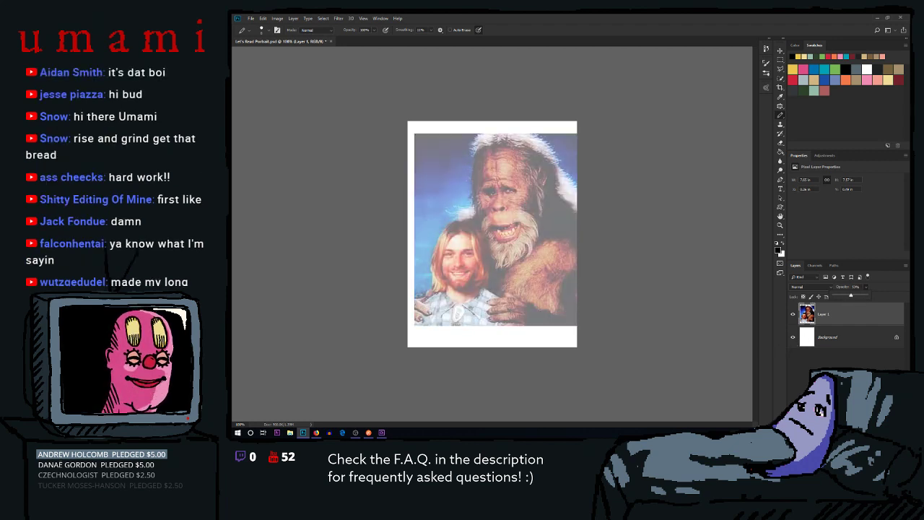
{"action": "key", "text": "ctrl+shift+alt+n"}
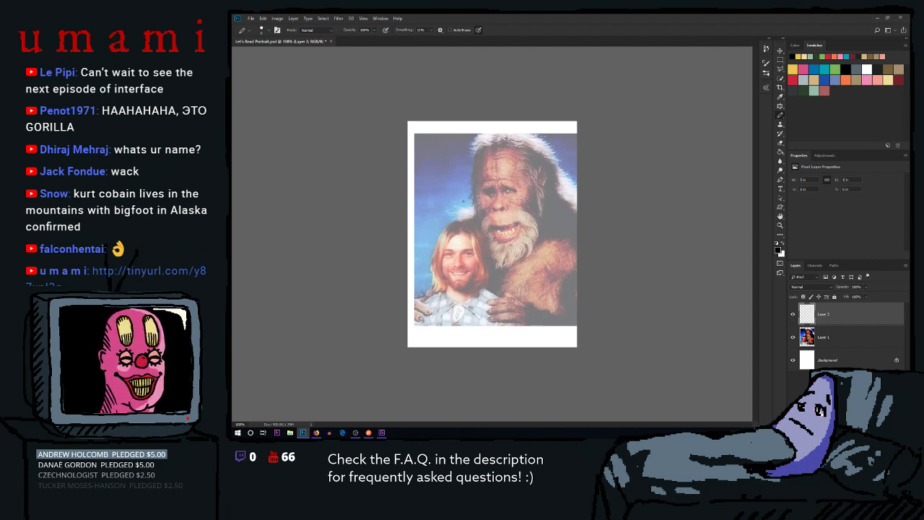
{"action": "scroll", "coordinate": [472, 205], "scroll_direction": "up", "scroll_amount": 3}
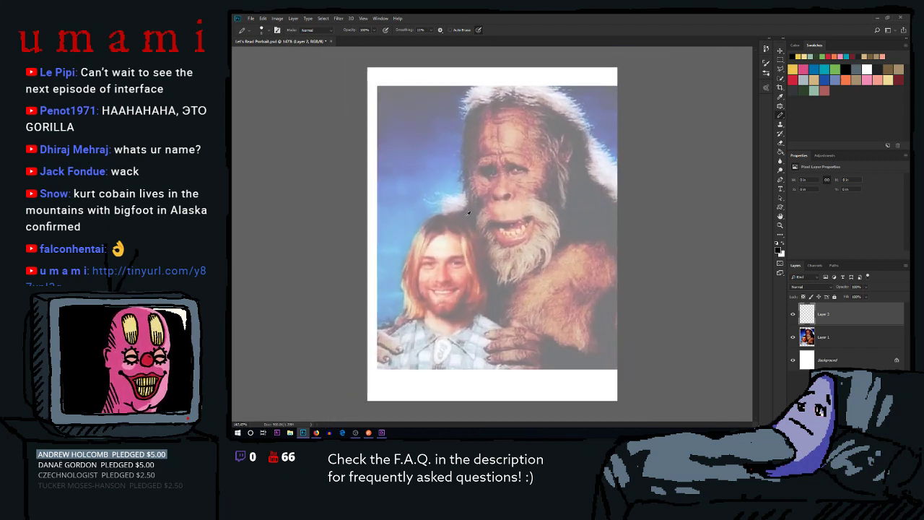
{"action": "scroll", "coordinate": [468, 214], "scroll_direction": "up", "scroll_amount": 1}
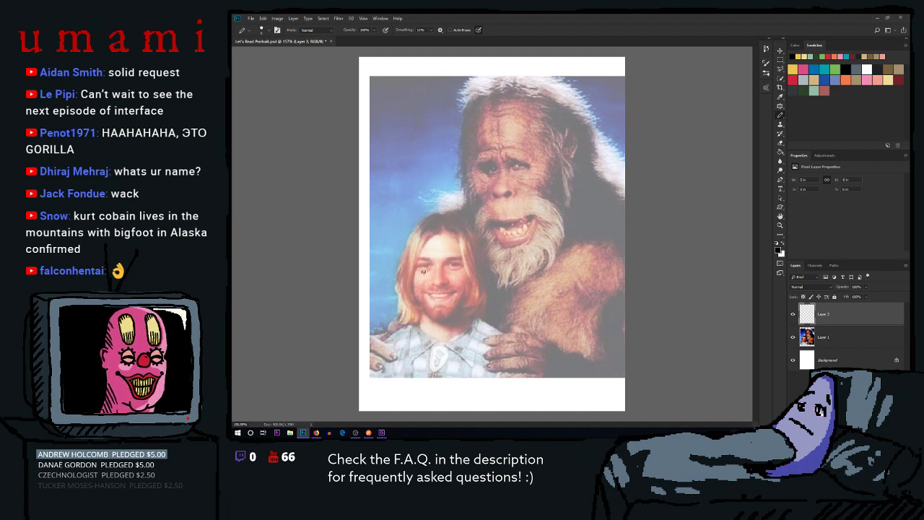
{"action": "scroll", "coordinate": [425, 270], "scroll_direction": "down", "scroll_amount": 2}
{"action": "scroll", "coordinate": [433, 266], "scroll_direction": "up", "scroll_amount": 4}
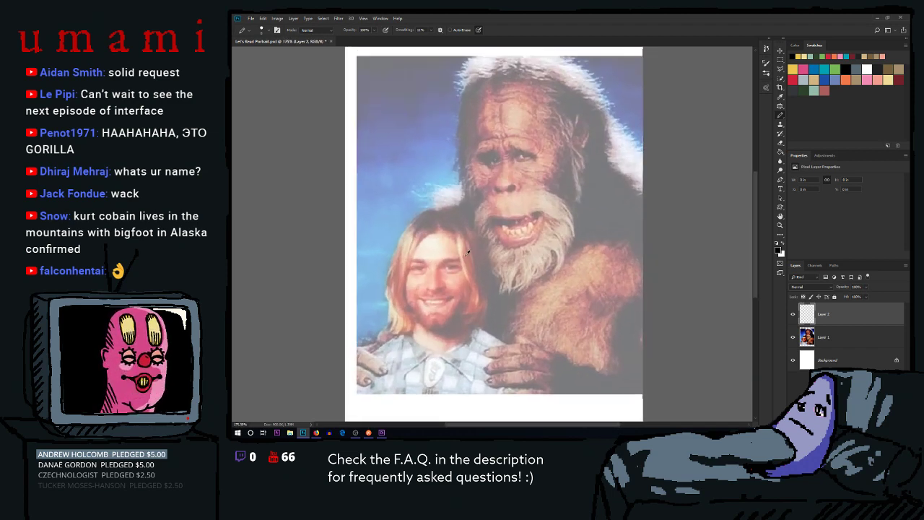
{"action": "scroll", "coordinate": [468, 253], "scroll_direction": "down", "scroll_amount": 1}
{"action": "scroll", "coordinate": [466, 252], "scroll_direction": "down", "scroll_amount": 1}
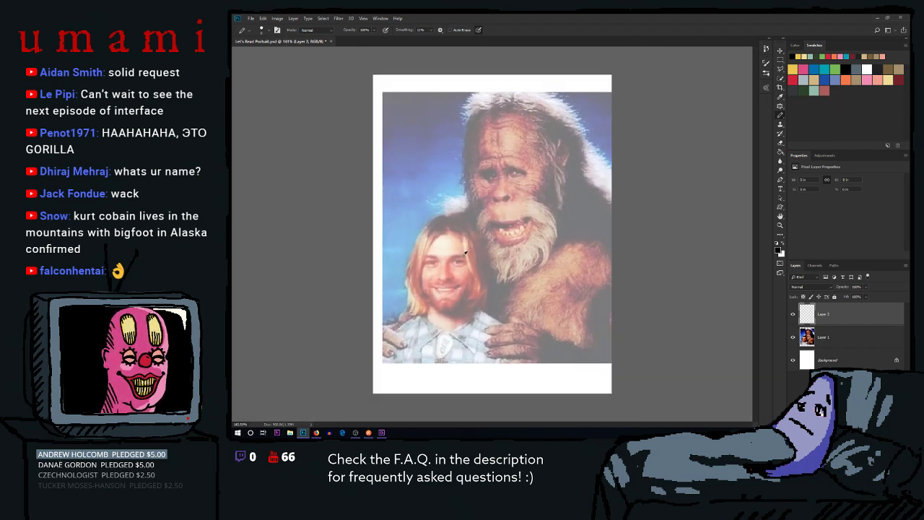
{"action": "scroll", "coordinate": [465, 253], "scroll_direction": "up", "scroll_amount": 1}
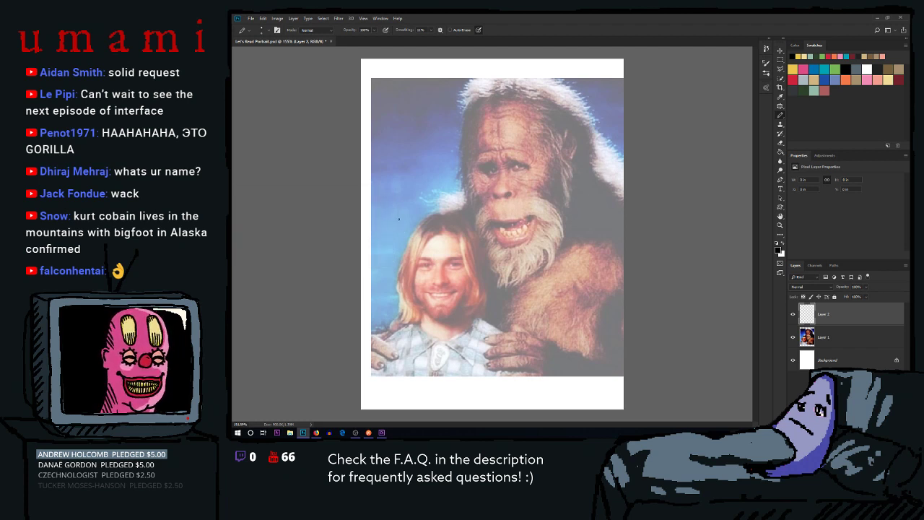
{"action": "left_click_drag", "start_coordinate": [420, 224], "coordinate": [399, 289]}
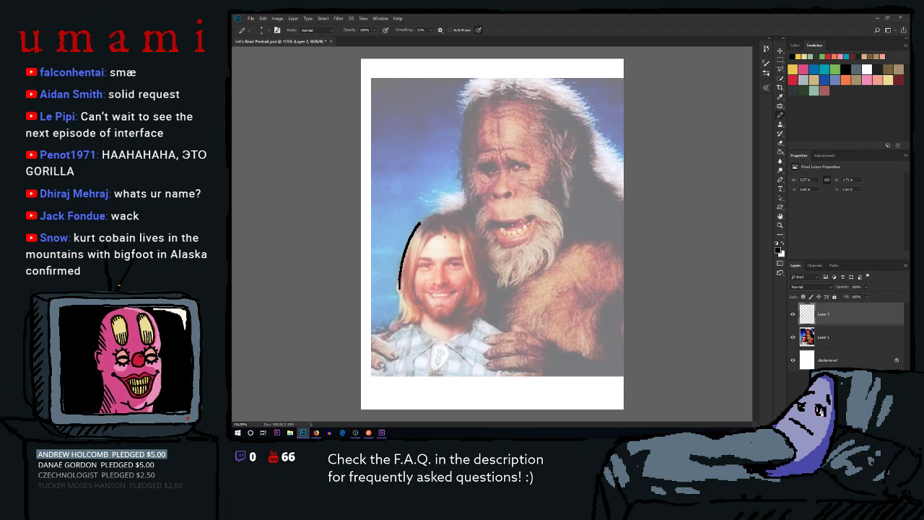
{"action": "key", "text": "ctrl+z"}
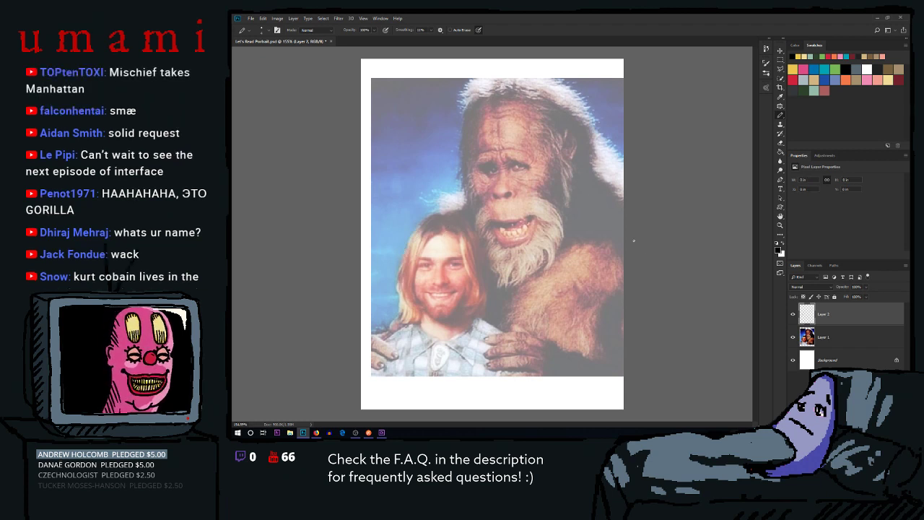
Enlarge the photo layer slightly with Free Transform and shift it down a little on the canvas
{"action": "left_click", "coordinate": [823, 336]}
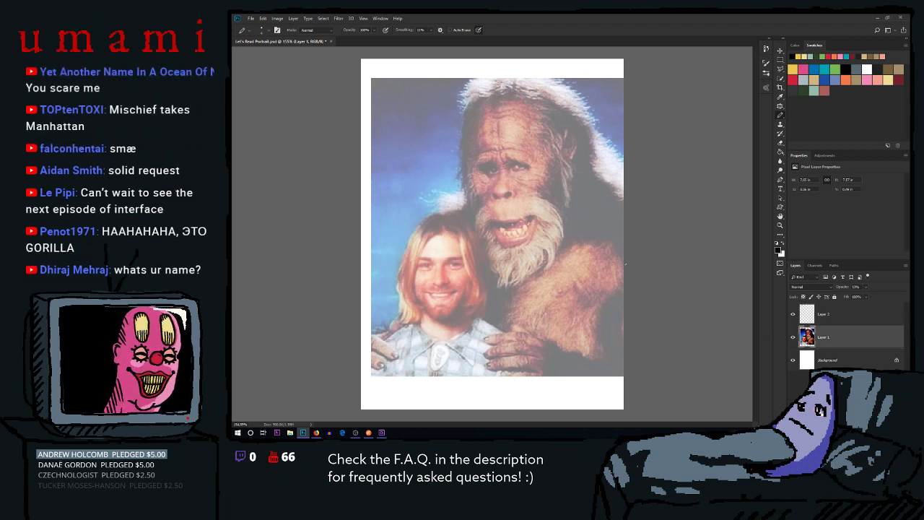
{"action": "key", "text": "ctrl+t"}
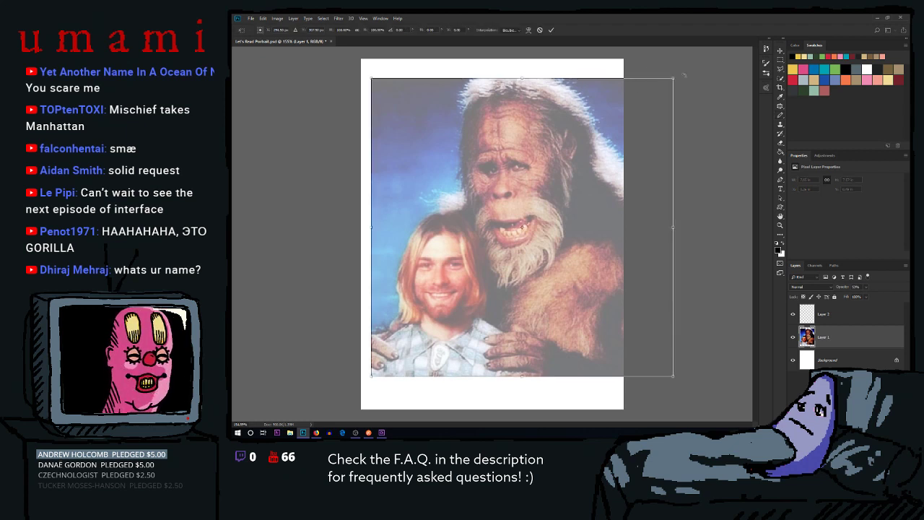
{"action": "left_click_drag", "start_coordinate": [673, 79], "coordinate": [693, 58]}
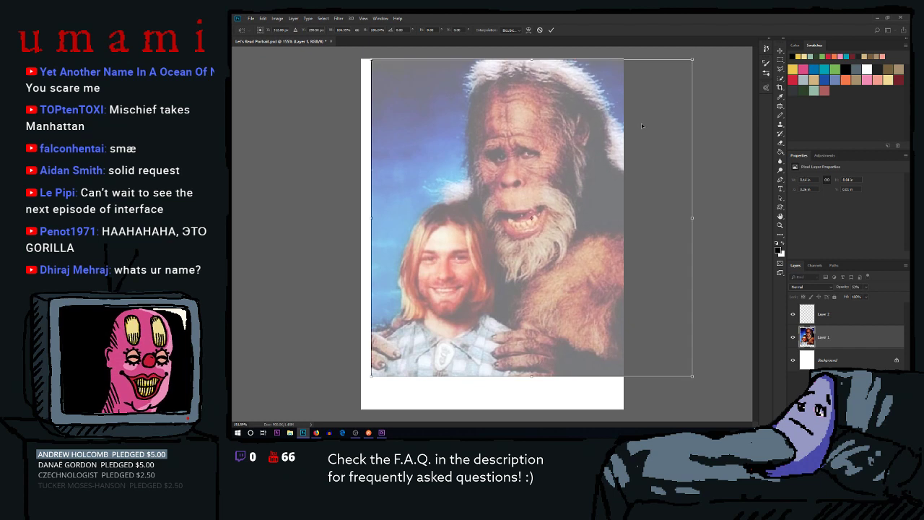
{"action": "left_click_drag", "start_coordinate": [607, 168], "coordinate": [609, 180]}
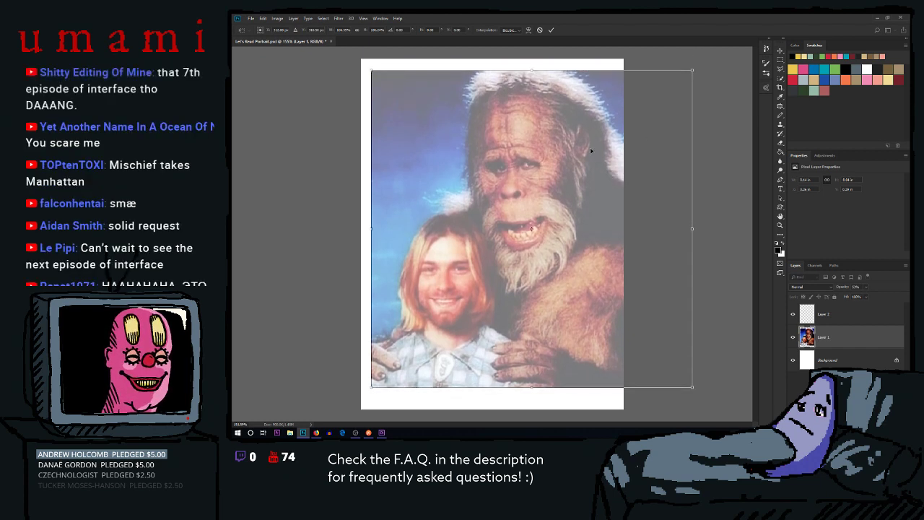
{"action": "left_click", "coordinate": [553, 30]}
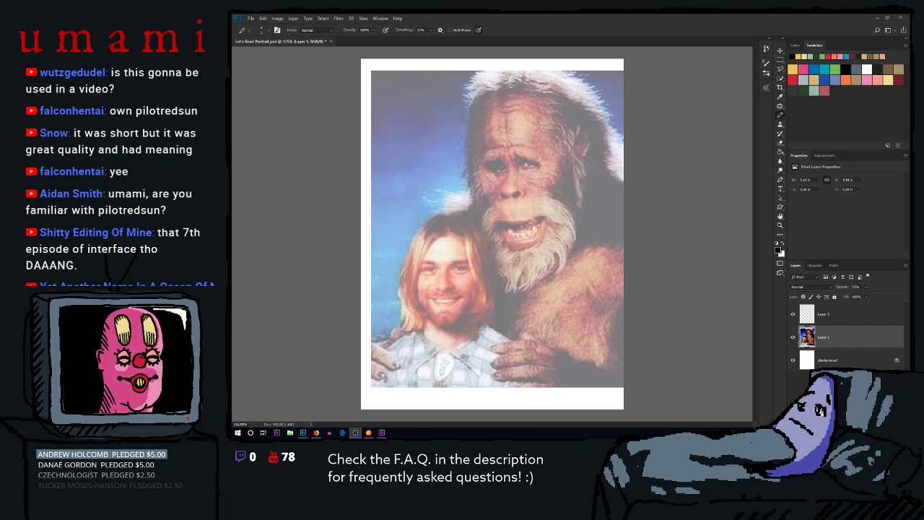
{"action": "left_click", "coordinate": [648, 16]}
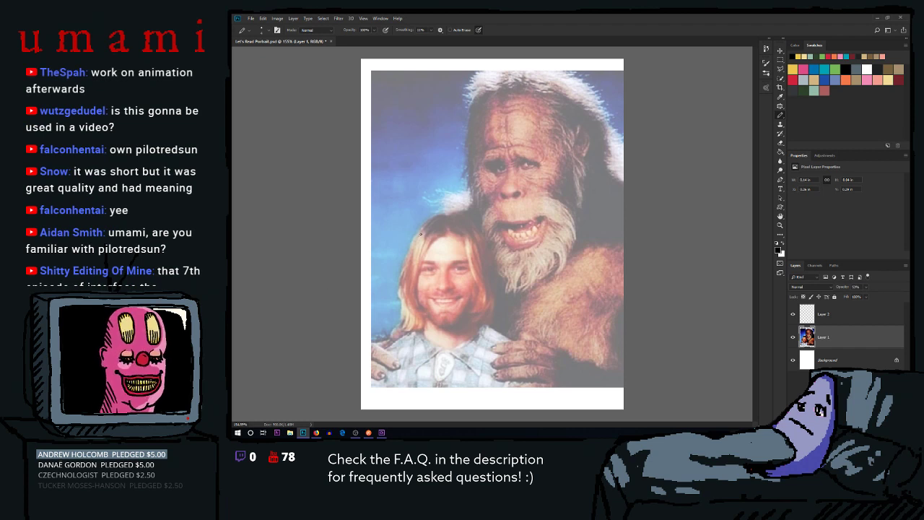
{"action": "left_click_drag", "start_coordinate": [435, 237], "coordinate": [419, 287]}
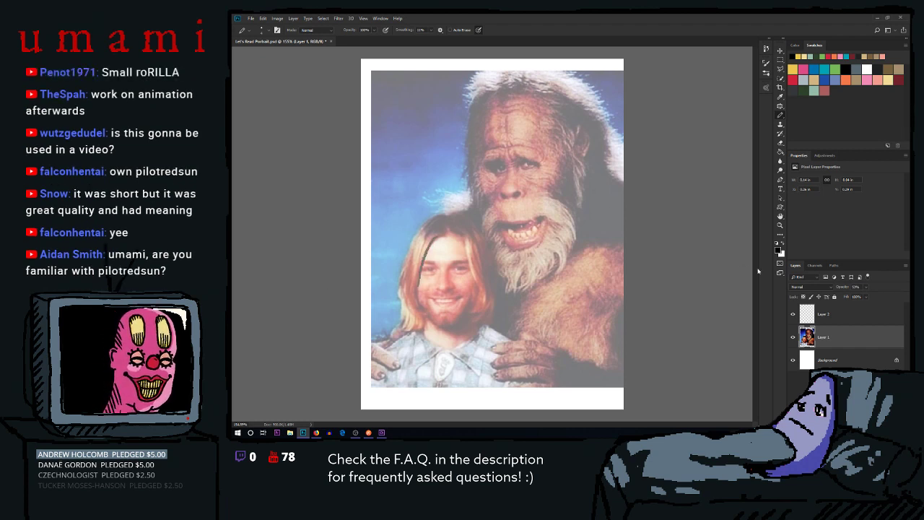
{"action": "key", "text": "ctrl+z"}
On the empty layer above the photo, trace the man's inner hairline across the forehead and down both sides of his face
{"action": "left_click", "coordinate": [827, 315]}
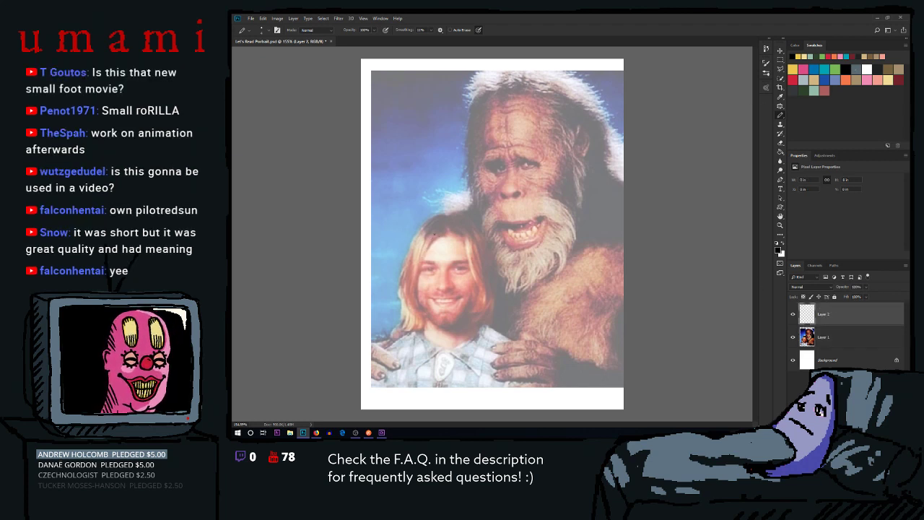
{"action": "left_click_drag", "start_coordinate": [435, 235], "coordinate": [414, 281]}
{"action": "key", "text": "ctrl+z"}
{"action": "left_click_drag", "start_coordinate": [436, 233], "coordinate": [419, 287]}
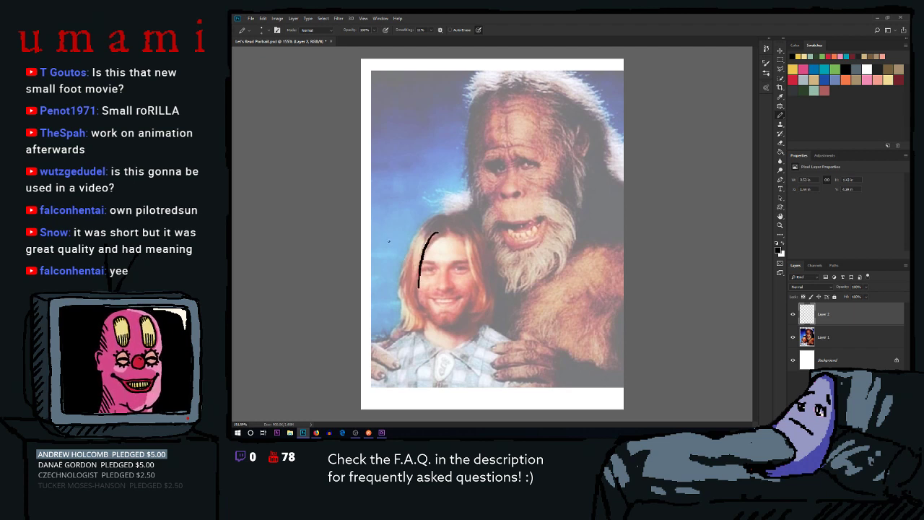
{"action": "key", "text": "ctrl+z"}
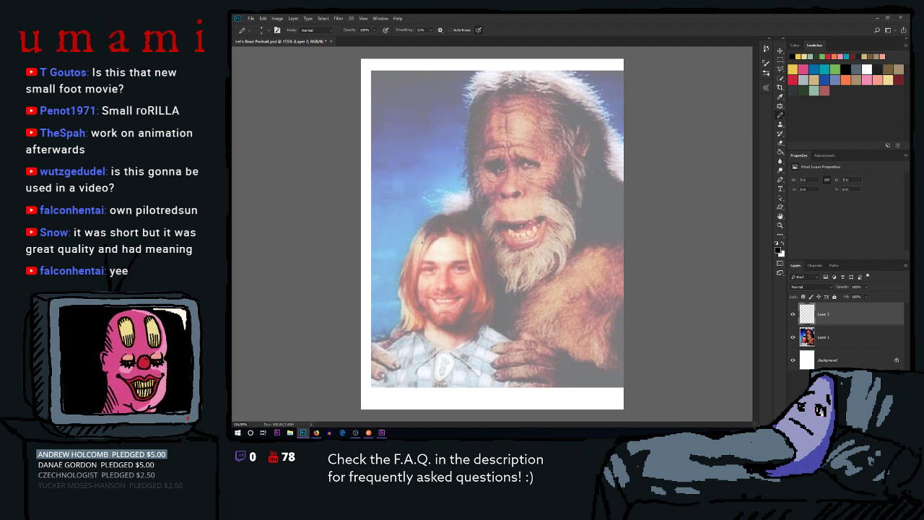
{"action": "left_click_drag", "start_coordinate": [439, 234], "coordinate": [419, 288]}
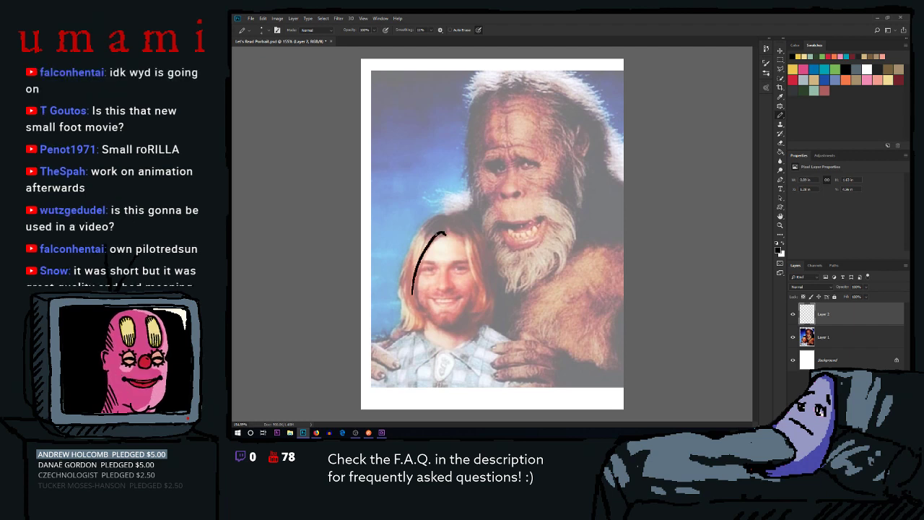
{"action": "key", "text": "ctrl+z"}
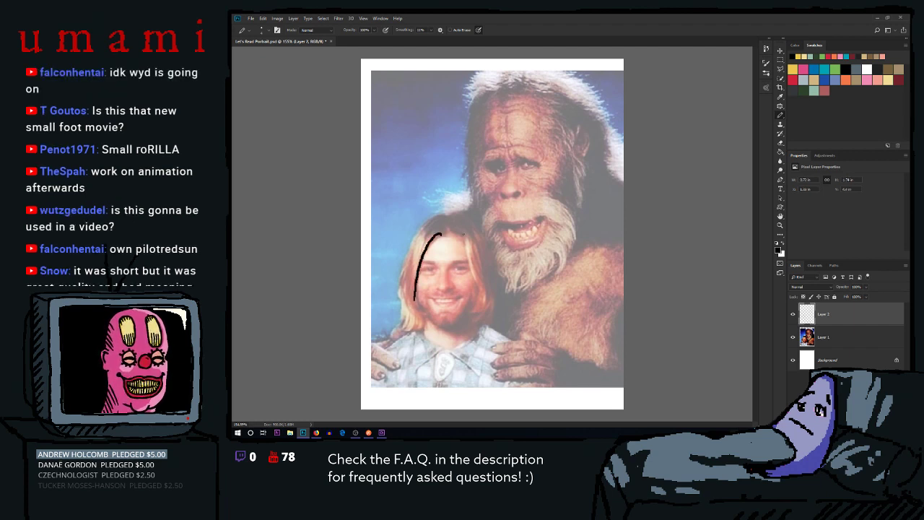
{"action": "left_click_drag", "start_coordinate": [443, 233], "coordinate": [455, 235]}
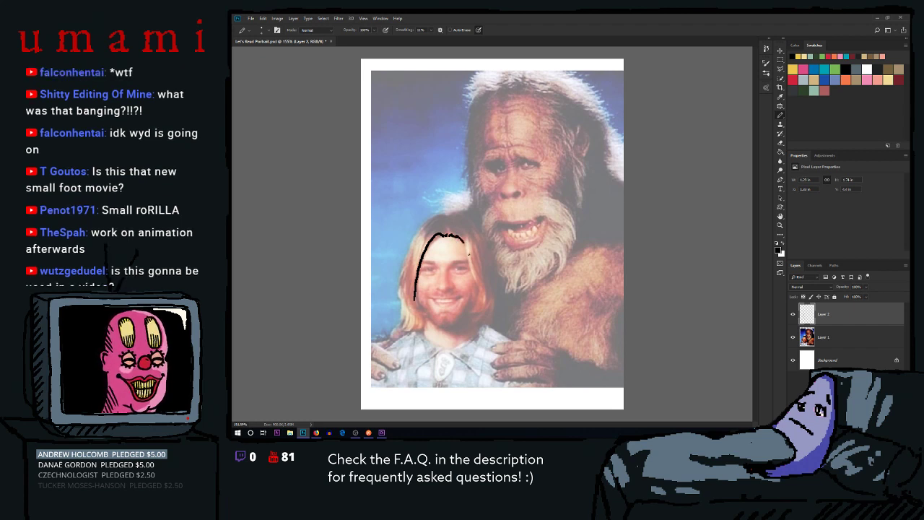
{"action": "left_click_drag", "start_coordinate": [465, 240], "coordinate": [473, 282]}
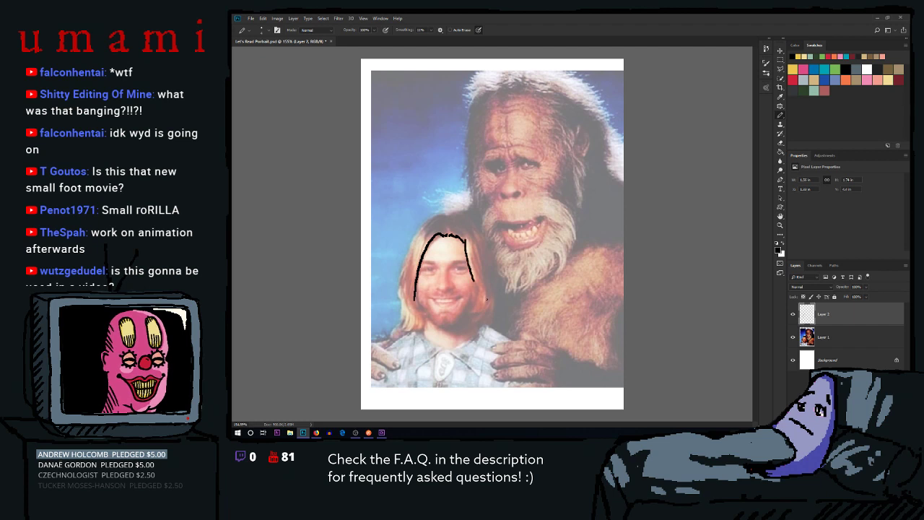
Draw a row of vertical hair strands just outside the hairline on the right side of the man's face
{"action": "left_click_drag", "start_coordinate": [468, 244], "coordinate": [478, 280]}
{"action": "key", "text": "ctrl+z"}
{"action": "left_click_drag", "start_coordinate": [472, 244], "coordinate": [479, 277]}
{"action": "key", "text": "ctrl+z"}
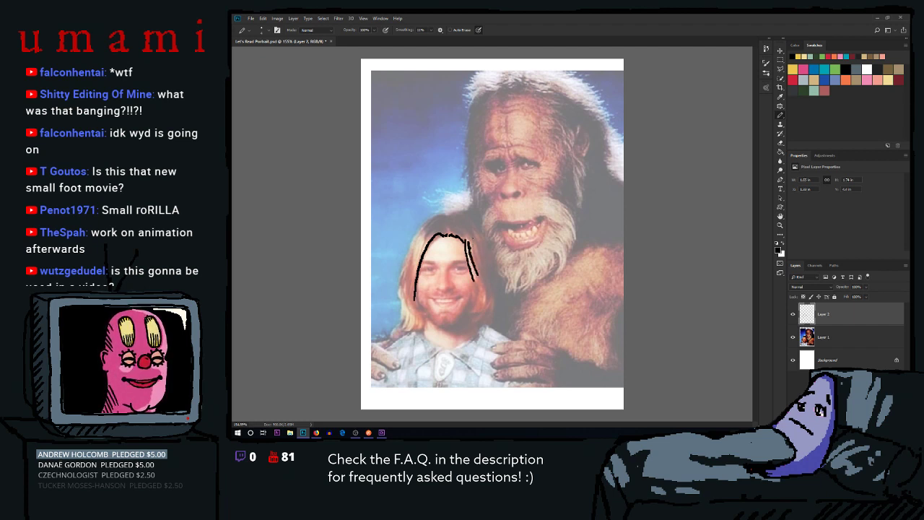
{"action": "key", "text": "ctrl+z"}
{"action": "left_click_drag", "start_coordinate": [467, 239], "coordinate": [490, 288]}
{"action": "key", "text": "ctrl+z"}
{"action": "key", "text": "ctrl+z"}
{"action": "key", "text": "ctrl+z"}
{"action": "left_click_drag", "start_coordinate": [487, 247], "coordinate": [489, 274]}
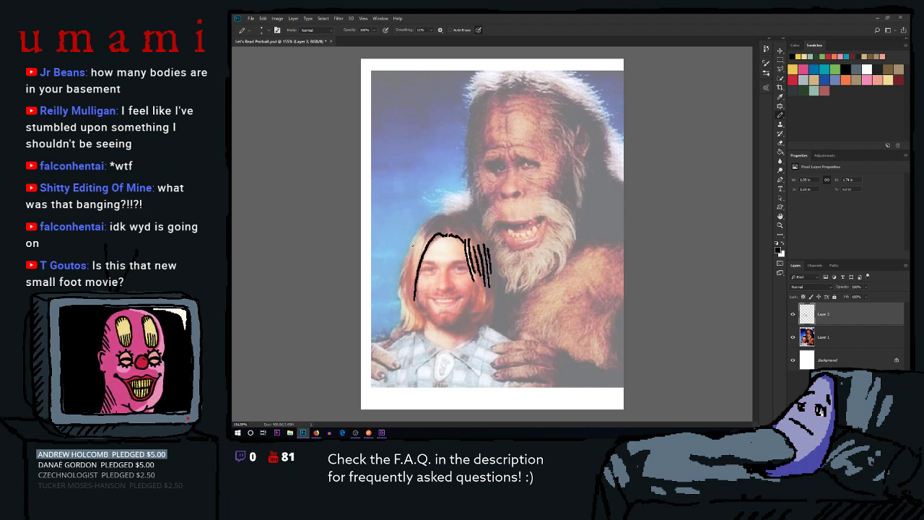
Trace the outer edge of the man's hair on the left, from near the crown down to cheek level
{"action": "left_click_drag", "start_coordinate": [426, 224], "coordinate": [404, 280]}
{"action": "left_click_drag", "start_coordinate": [425, 227], "coordinate": [403, 283]}
{"action": "key", "text": "ctrl+z"}
{"action": "left_click_drag", "start_coordinate": [424, 225], "coordinate": [403, 282]}
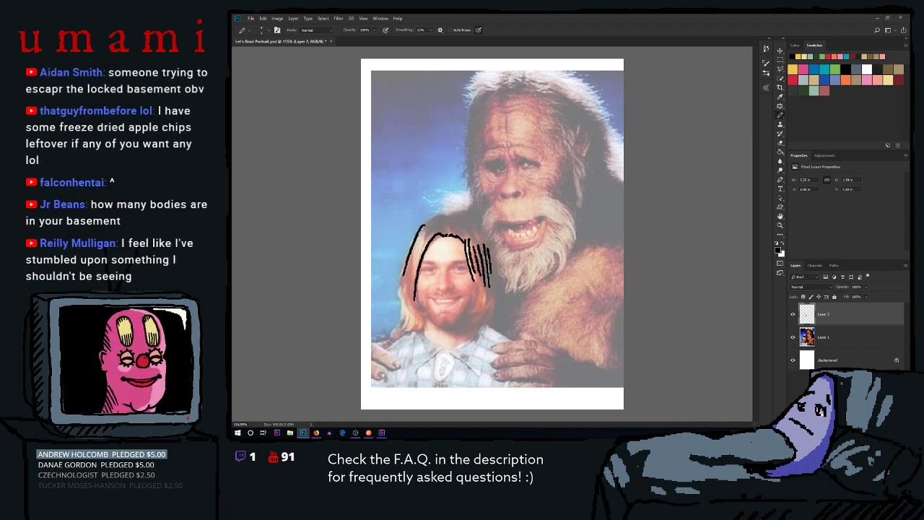
{"action": "key", "text": "ctrl+z"}
{"action": "left_click_drag", "start_coordinate": [425, 225], "coordinate": [401, 282]}
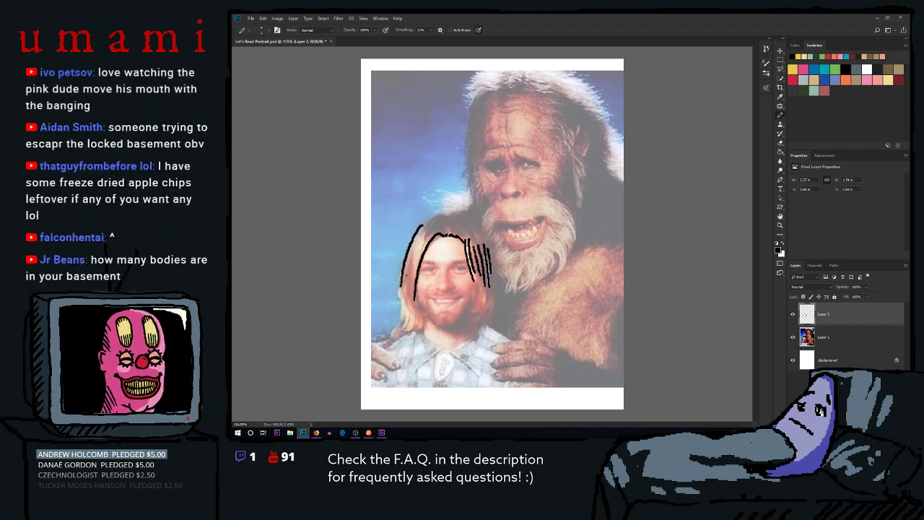
Extend the man's hair outlines downward on both sides and finish the lower ends with short jagged strands
{"action": "mouse_move", "coordinate": [398, 297]}
{"action": "left_mouse_down"}
{"action": "mouse_move", "coordinate": [398, 332]}
{"action": "mouse_move", "coordinate": [414, 330]}
{"action": "left_mouse_up"}
{"action": "left_click_drag", "start_coordinate": [423, 321], "coordinate": [416, 331]}
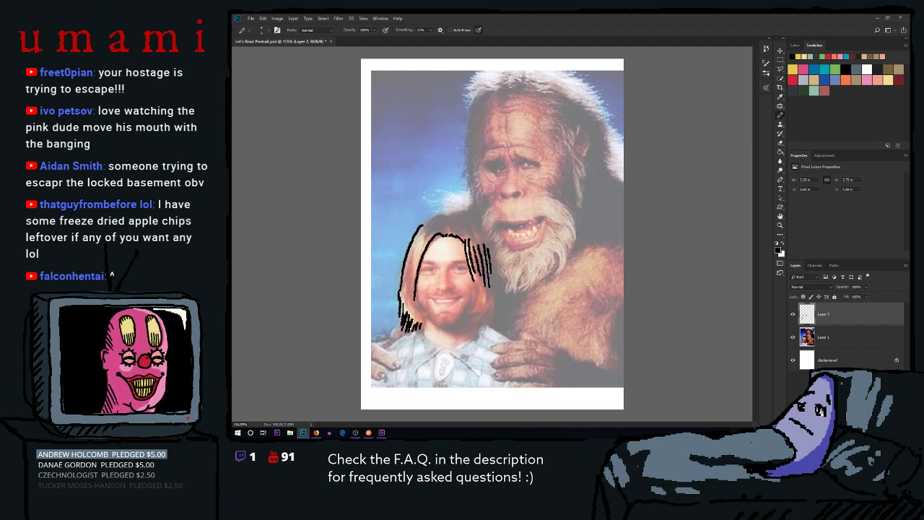
{"action": "left_click_drag", "start_coordinate": [420, 297], "coordinate": [418, 322]}
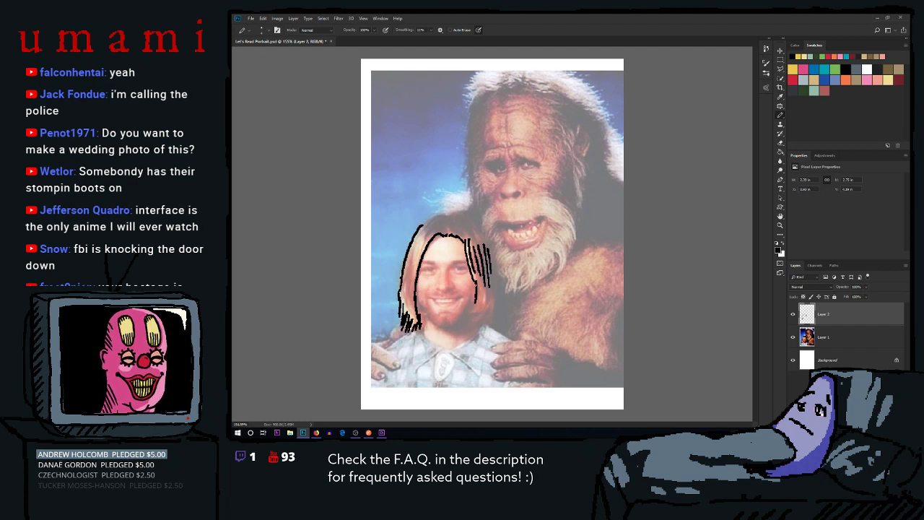
{"action": "mouse_move", "coordinate": [474, 283]}
{"action": "left_mouse_down"}
{"action": "mouse_move", "coordinate": [479, 308]}
{"action": "mouse_move", "coordinate": [464, 324]}
{"action": "mouse_move", "coordinate": [494, 325]}
{"action": "left_mouse_up"}
{"action": "key", "text": "ctrl+z"}
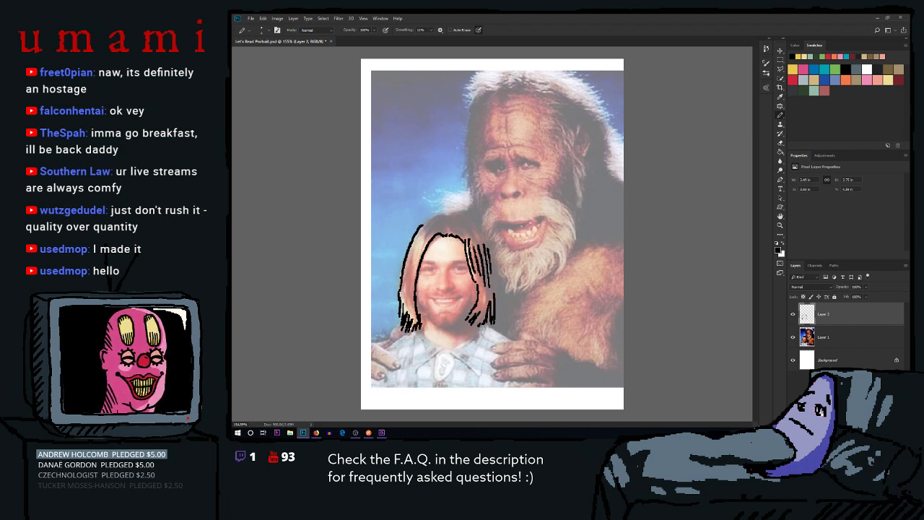
Remove the upper strands right of the man's face and redraw the right hairline and outer hair with cleaner strokes
{"action": "mouse_move", "coordinate": [471, 239]}
{"action": "left_mouse_down"}
{"action": "mouse_move", "coordinate": [473, 272]}
{"action": "mouse_move", "coordinate": [488, 239]}
{"action": "left_mouse_up"}
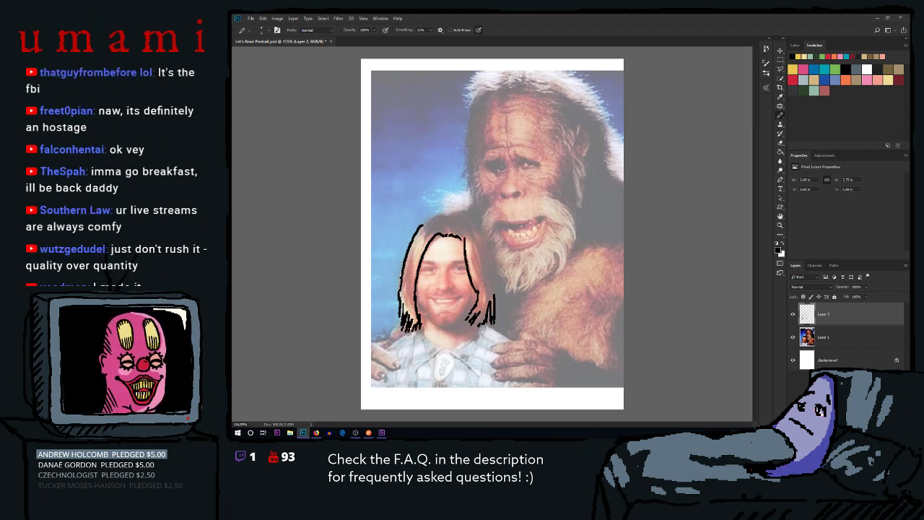
{"action": "left_click_drag", "start_coordinate": [466, 239], "coordinate": [480, 296]}
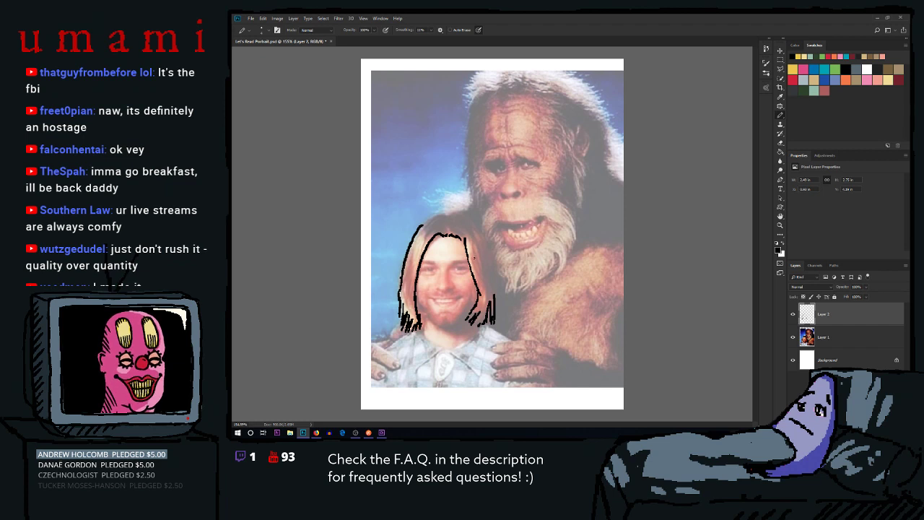
{"action": "mouse_move", "coordinate": [471, 250]}
{"action": "left_mouse_down"}
{"action": "mouse_move", "coordinate": [489, 299]}
{"action": "mouse_move", "coordinate": [496, 282]}
{"action": "mouse_move", "coordinate": [499, 318]}
{"action": "left_mouse_up"}
{"action": "key", "text": "ctrl+z"}
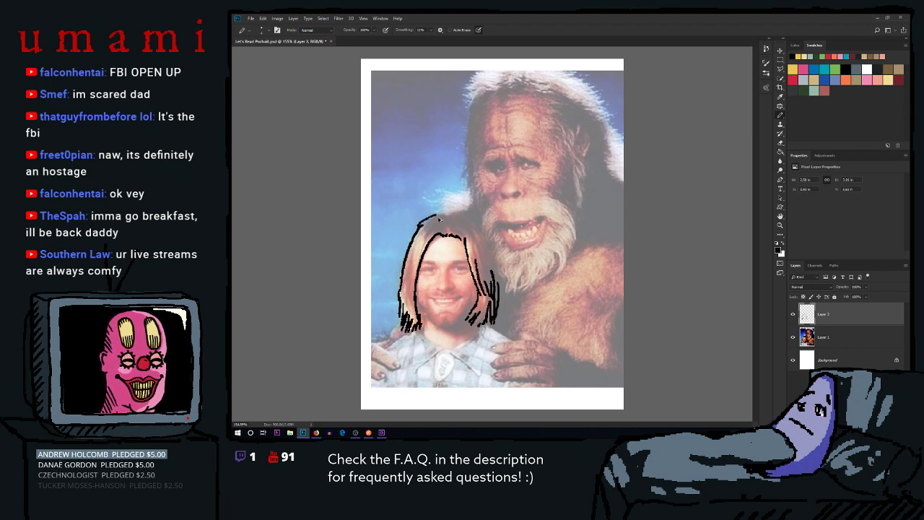
Trace the top of the man's hair over the crown and down its outer right edge to the lower strands
{"action": "mouse_move", "coordinate": [419, 228]}
{"action": "left_mouse_down"}
{"action": "mouse_move", "coordinate": [453, 211]}
{"action": "mouse_move", "coordinate": [473, 221]}
{"action": "mouse_move", "coordinate": [497, 296]}
{"action": "left_mouse_up"}
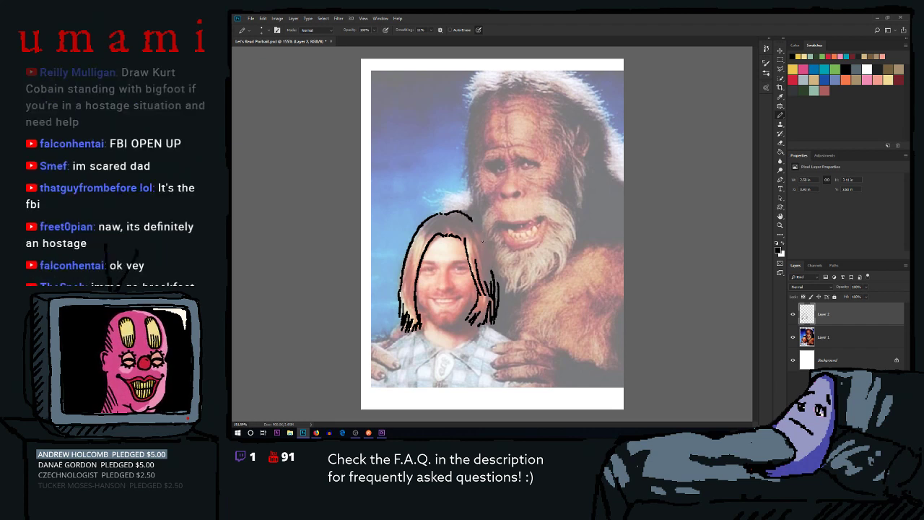
{"action": "left_click_drag", "start_coordinate": [474, 221], "coordinate": [491, 276]}
{"action": "key", "text": "ctrl+z"}
{"action": "left_click_drag", "start_coordinate": [473, 220], "coordinate": [497, 282]}
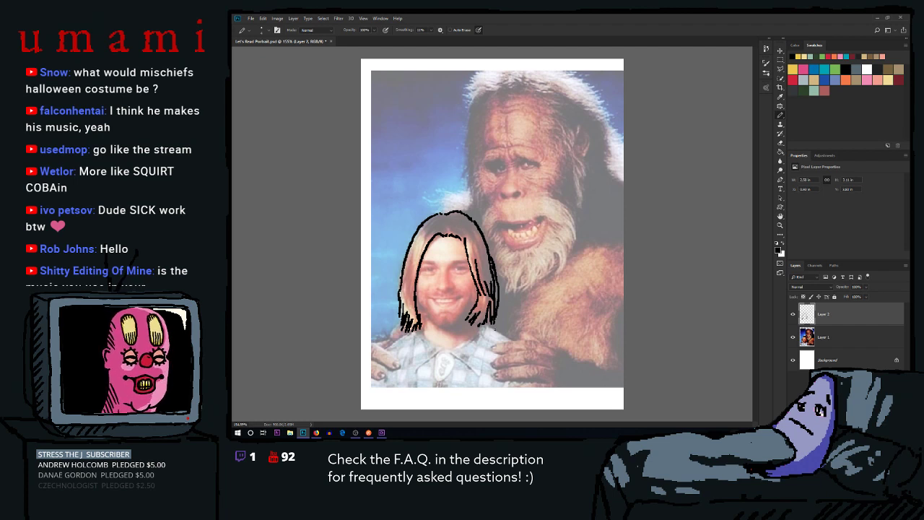
Draw the man's two sloping shoulder lines outward from the lower ends of his hair
{"action": "left_click_drag", "start_coordinate": [482, 325], "coordinate": [509, 340]}
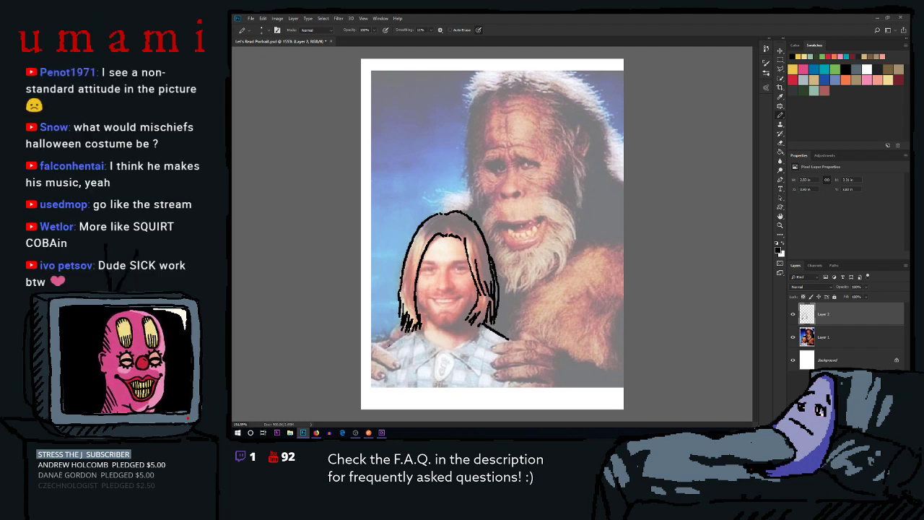
{"action": "left_click_drag", "start_coordinate": [412, 330], "coordinate": [384, 345]}
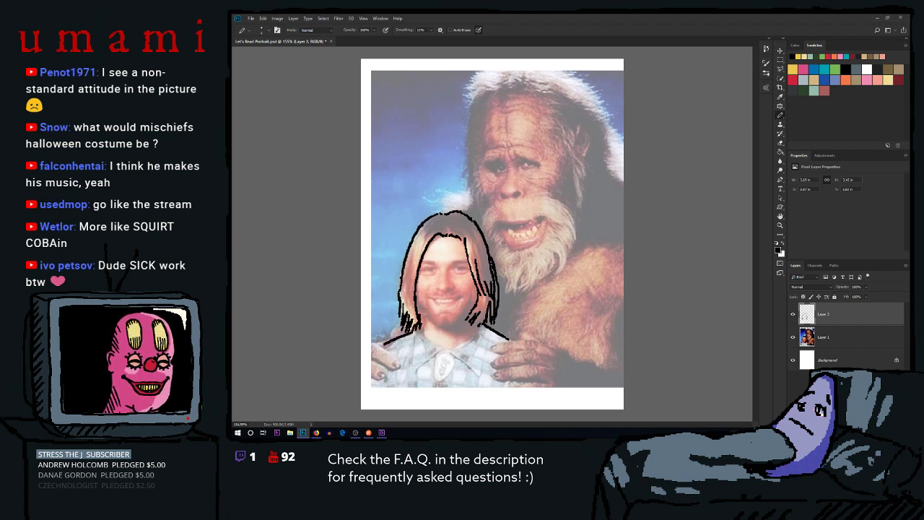
{"action": "key", "text": "ctrl+z"}
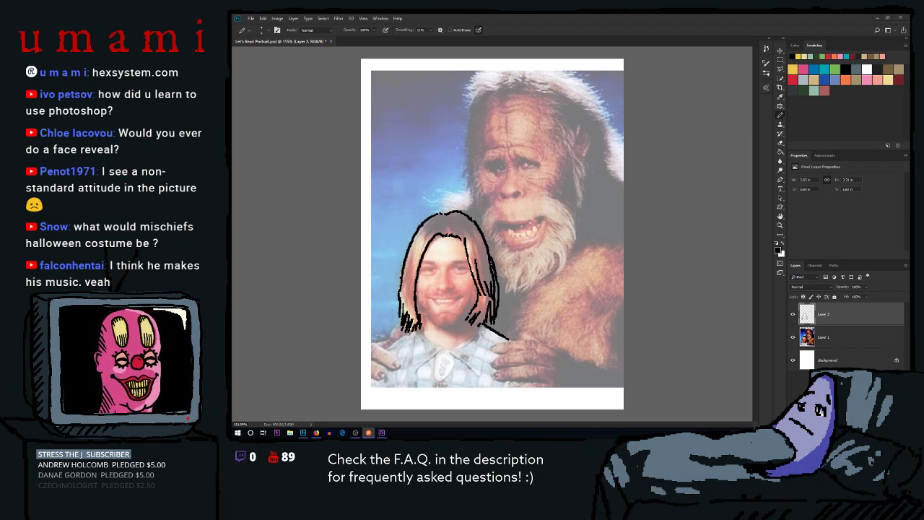
{"action": "left_click", "coordinate": [402, 336]}
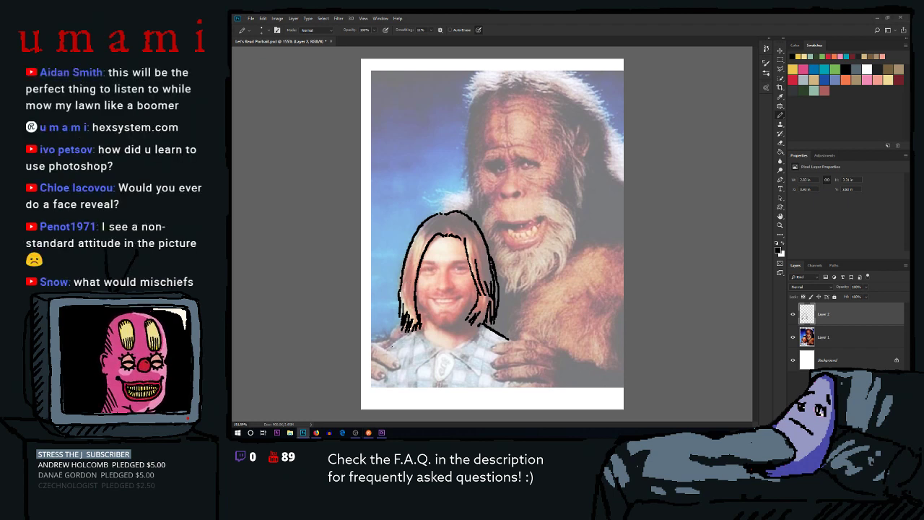
{"action": "left_click_drag", "start_coordinate": [410, 332], "coordinate": [387, 347]}
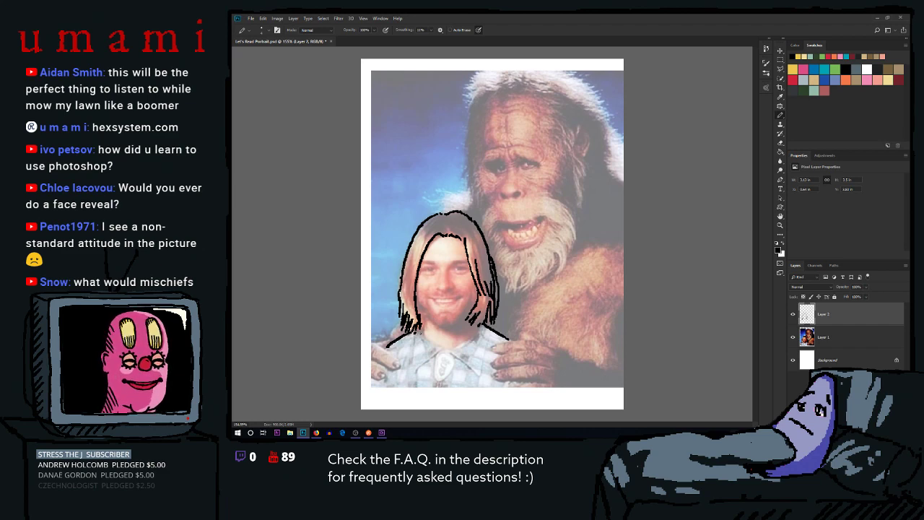
Outline the pointed left and right wings of the man's shirt collar
{"action": "left_click_drag", "start_coordinate": [434, 353], "coordinate": [413, 374]}
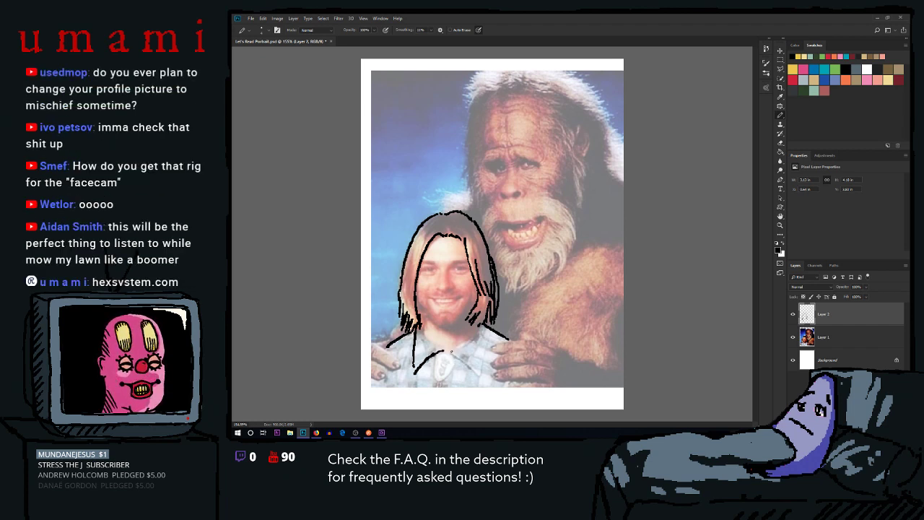
{"action": "mouse_move", "coordinate": [448, 349]}
{"action": "left_mouse_down"}
{"action": "mouse_move", "coordinate": [473, 370]}
{"action": "mouse_move", "coordinate": [488, 335]}
{"action": "left_mouse_up"}
{"action": "key", "text": "ctrl+z"}
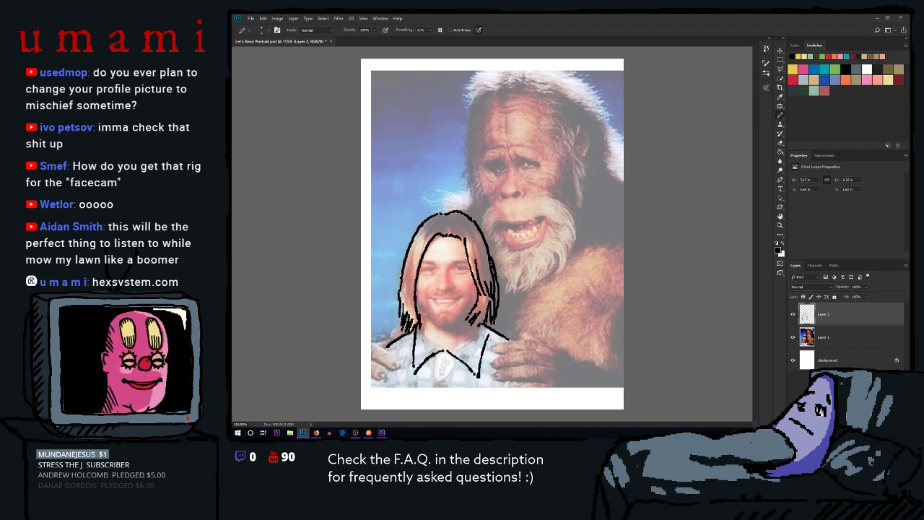
{"action": "key", "text": "ctrl+z"}
{"action": "left_click_drag", "start_coordinate": [478, 379], "coordinate": [492, 332]}
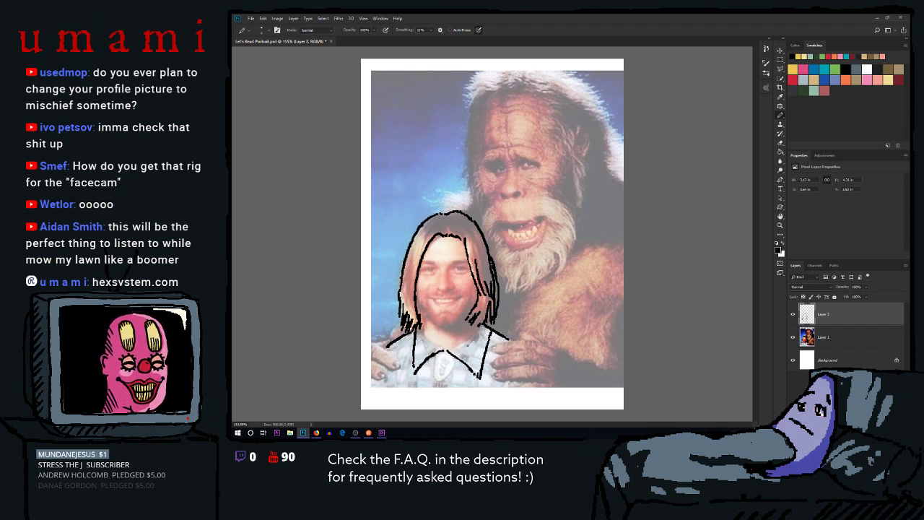
Trace the curved neckline between the collar wings and draw a pointed oval at the collar opening
{"action": "left_click_drag", "start_coordinate": [449, 351], "coordinate": [473, 342]}
{"action": "left_click_drag", "start_coordinate": [449, 353], "coordinate": [472, 343]}
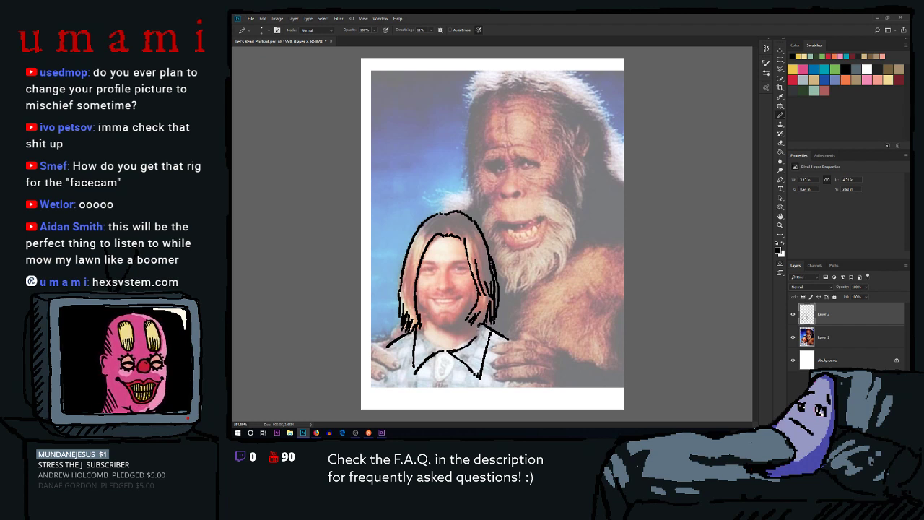
{"action": "key", "text": "ctrl+z"}
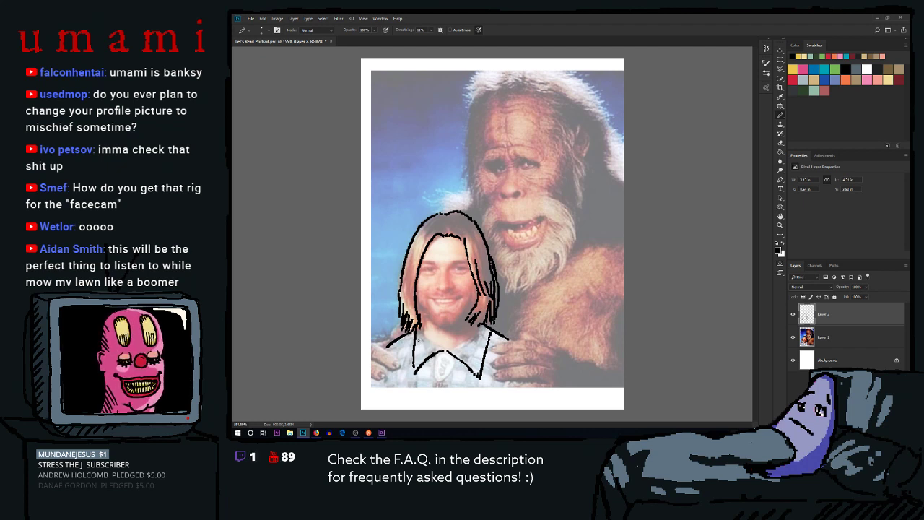
{"action": "left_click_drag", "start_coordinate": [419, 328], "coordinate": [432, 344]}
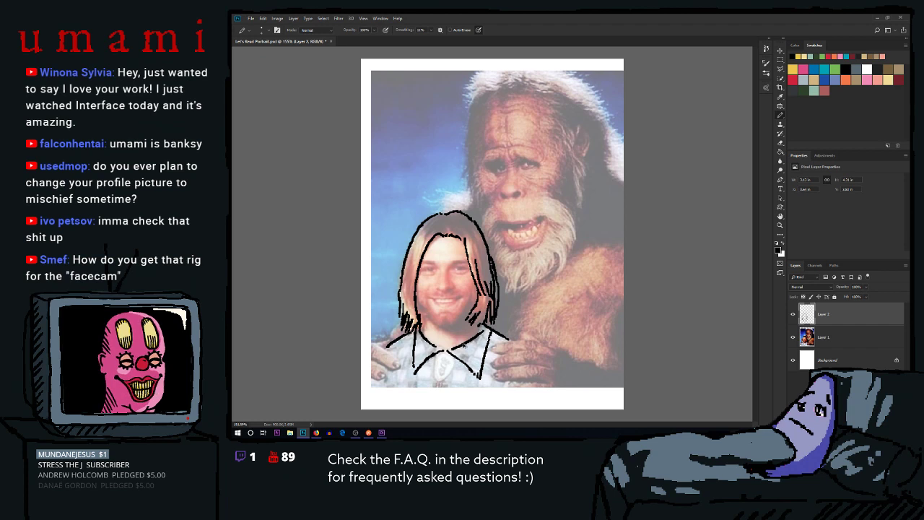
{"action": "mouse_move", "coordinate": [476, 330]}
{"action": "left_mouse_down"}
{"action": "mouse_move", "coordinate": [481, 340]}
{"action": "mouse_move", "coordinate": [434, 380]}
{"action": "mouse_move", "coordinate": [455, 382]}
{"action": "left_mouse_up"}
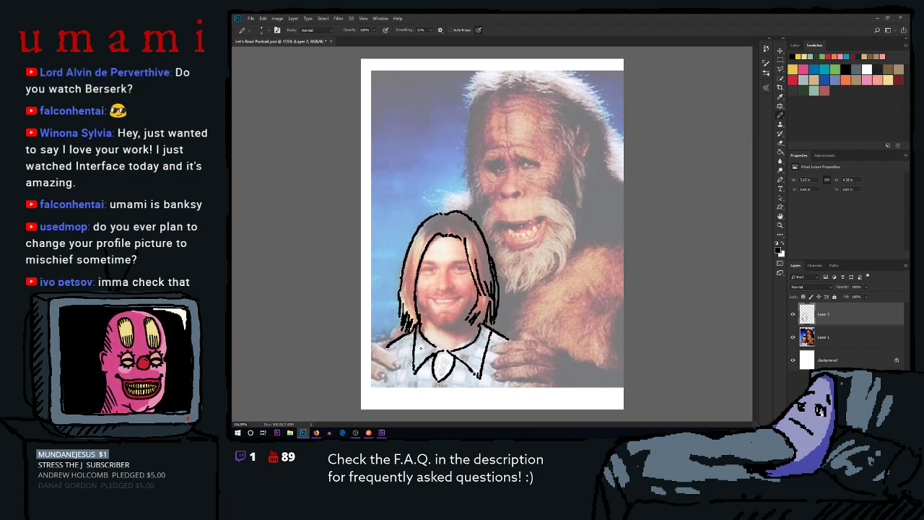
Add inner fold lines to both collar wings and undo a zigzag scribble across the bigfoot
{"action": "left_click_drag", "start_coordinate": [422, 340], "coordinate": [425, 361]}
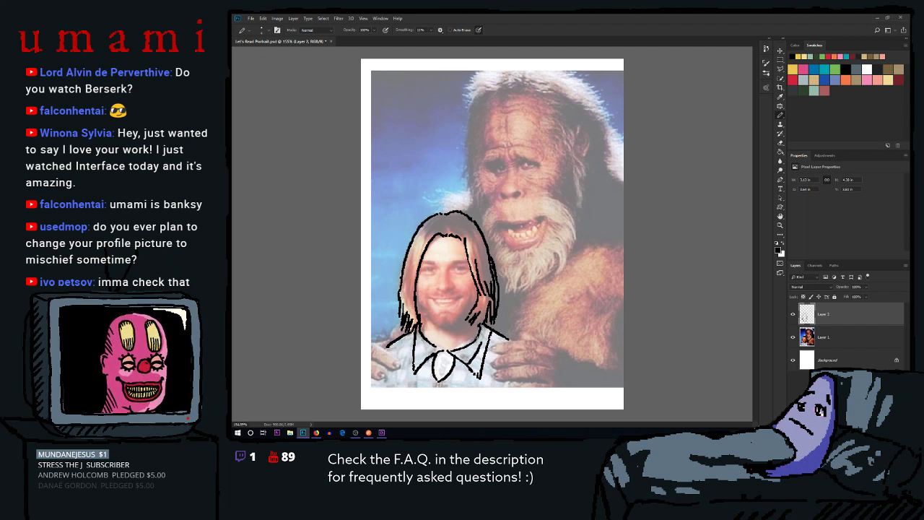
{"action": "left_click_drag", "start_coordinate": [421, 336], "coordinate": [424, 357]}
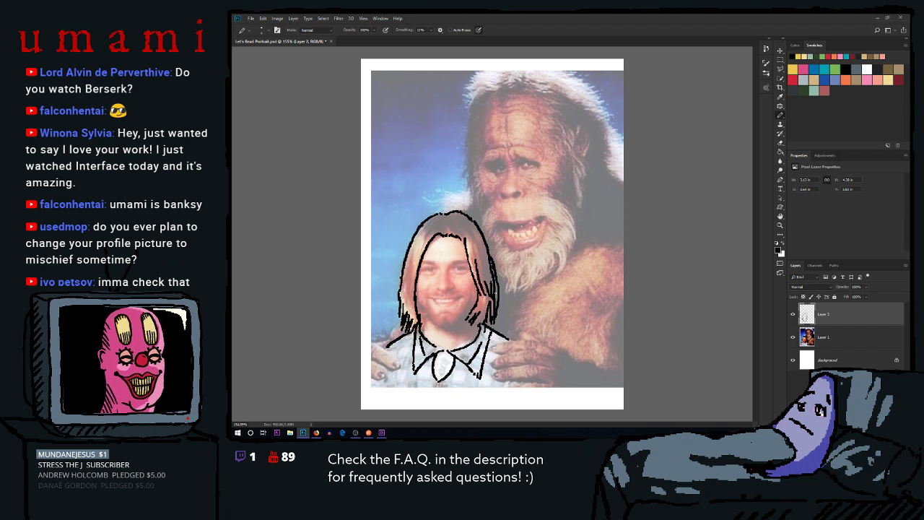
{"action": "mouse_move", "coordinate": [541, 110]}
{"action": "left_mouse_down"}
{"action": "mouse_move", "coordinate": [521, 206]}
{"action": "mouse_move", "coordinate": [582, 294]}
{"action": "left_mouse_up"}
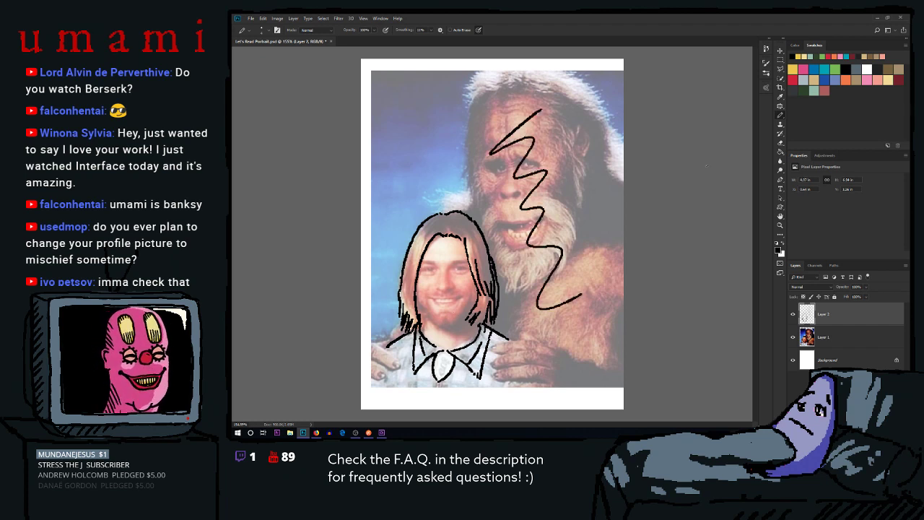
{"action": "key", "text": "ctrl+z"}
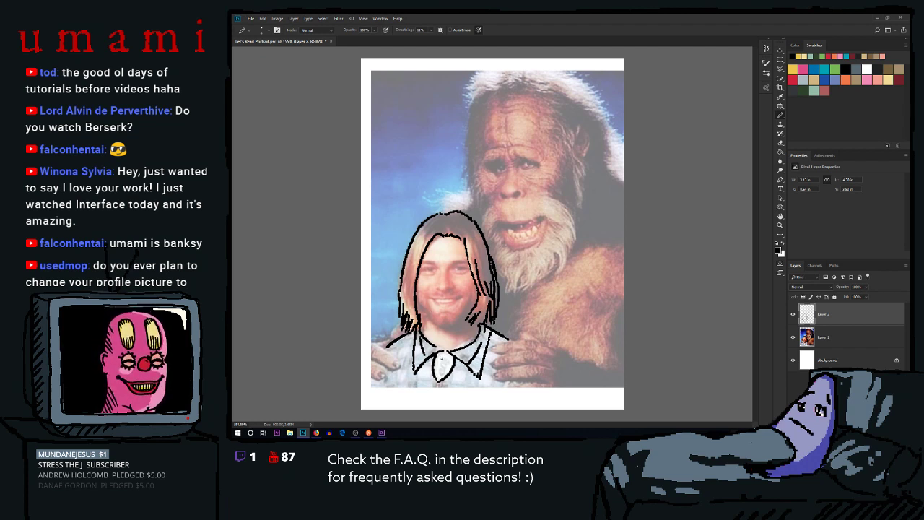
Add short hatch marks inside the oval at the man's collar, undoing the unwanted strokes
{"action": "mouse_move", "coordinate": [439, 357]}
{"action": "left_mouse_down"}
{"action": "mouse_move", "coordinate": [452, 358]}
{"action": "mouse_move", "coordinate": [437, 363]}
{"action": "mouse_move", "coordinate": [451, 365]}
{"action": "mouse_move", "coordinate": [445, 375]}
{"action": "mouse_move", "coordinate": [442, 367]}
{"action": "left_mouse_up"}
{"action": "key", "text": "ctrl+z"}
{"action": "key", "text": "ctrl+z"}
{"action": "key", "text": "ctrl+z"}
{"action": "left_click_drag", "start_coordinate": [441, 371], "coordinate": [445, 373]}
{"action": "key", "text": "ctrl+z"}
{"action": "key", "text": "ctrl+z"}
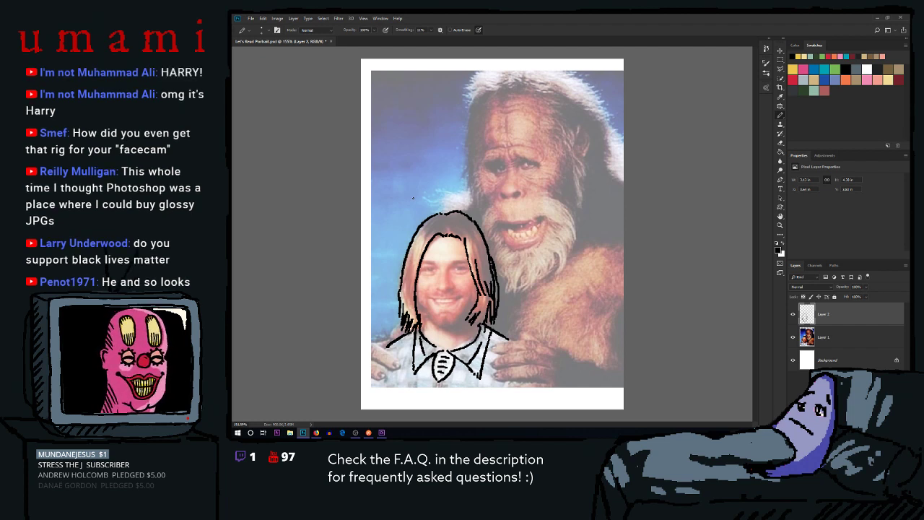
Add short hair strands around the parting at the man's crown and along the upper hair
{"action": "mouse_move", "coordinate": [470, 239]}
{"action": "left_mouse_down"}
{"action": "mouse_move", "coordinate": [479, 264]}
{"action": "mouse_move", "coordinate": [478, 242]}
{"action": "left_mouse_up"}
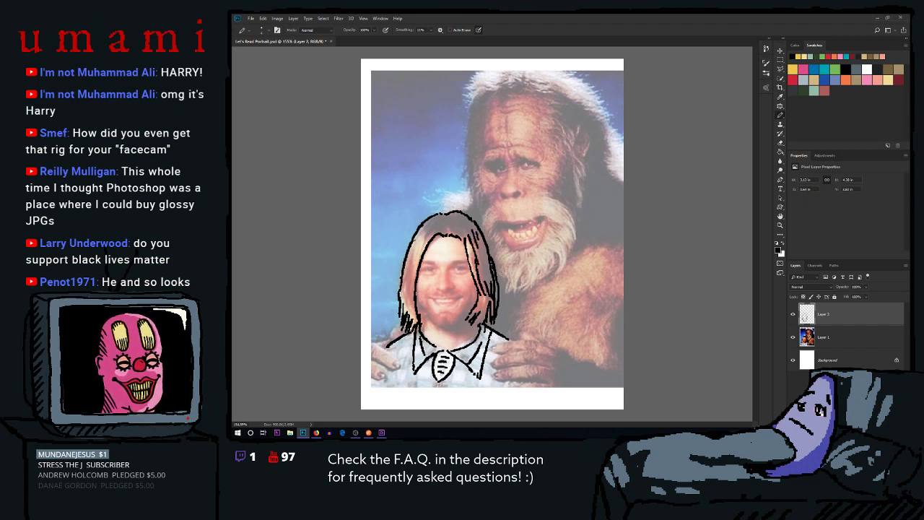
{"action": "mouse_move", "coordinate": [432, 224]}
{"action": "left_mouse_down"}
{"action": "mouse_move", "coordinate": [423, 234]}
{"action": "mouse_move", "coordinate": [438, 223]}
{"action": "left_mouse_up"}
{"action": "left_click_drag", "start_coordinate": [437, 222], "coordinate": [449, 230]}
{"action": "key", "text": "ctrl+z"}
{"action": "key", "text": "ctrl+z"}
{"action": "left_click_drag", "start_coordinate": [442, 225], "coordinate": [445, 227]}
{"action": "left_click_drag", "start_coordinate": [454, 225], "coordinate": [448, 232]}
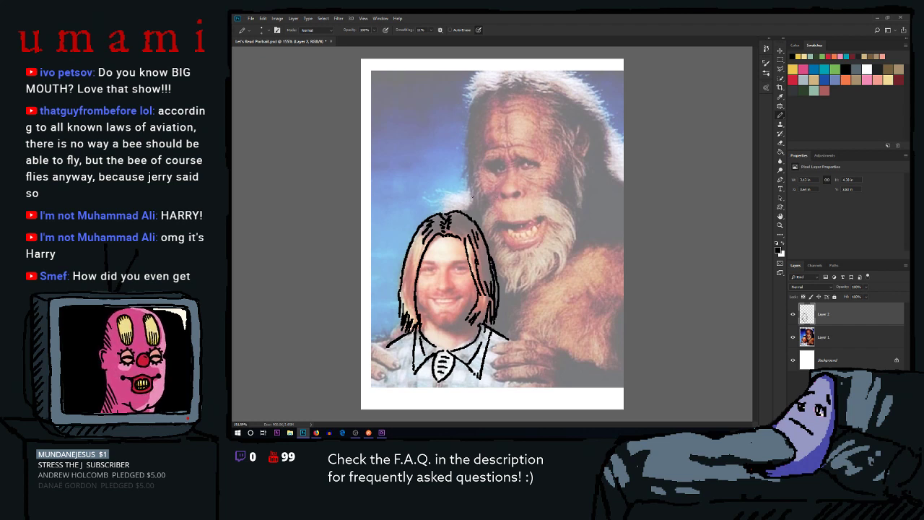
Trace the left edge of the bigfoot's face upward from the man's hair and draw its right-hand eye with surrounding creases
{"action": "left_click_drag", "start_coordinate": [467, 214], "coordinate": [472, 200]}
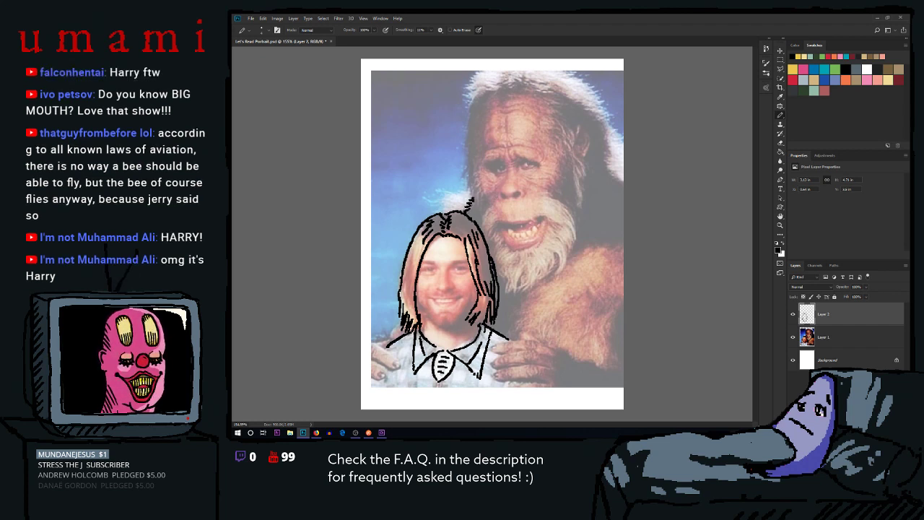
{"action": "left_click_drag", "start_coordinate": [470, 185], "coordinate": [470, 126]}
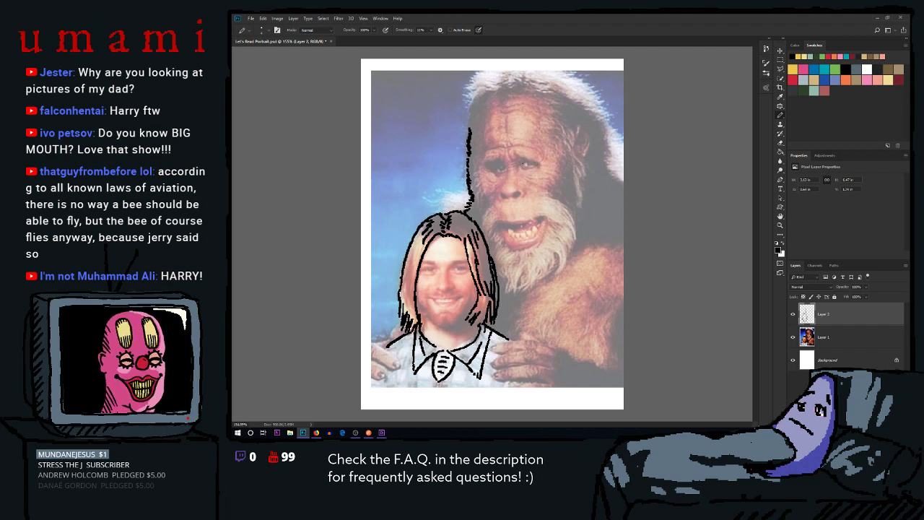
{"action": "left_click_drag", "start_coordinate": [521, 164], "coordinate": [541, 165]}
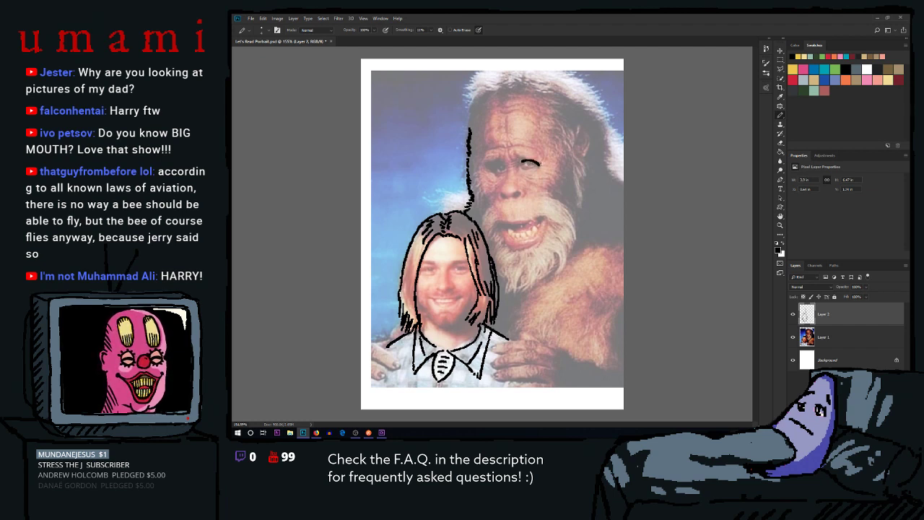
{"action": "left_click_drag", "start_coordinate": [520, 160], "coordinate": [537, 169]}
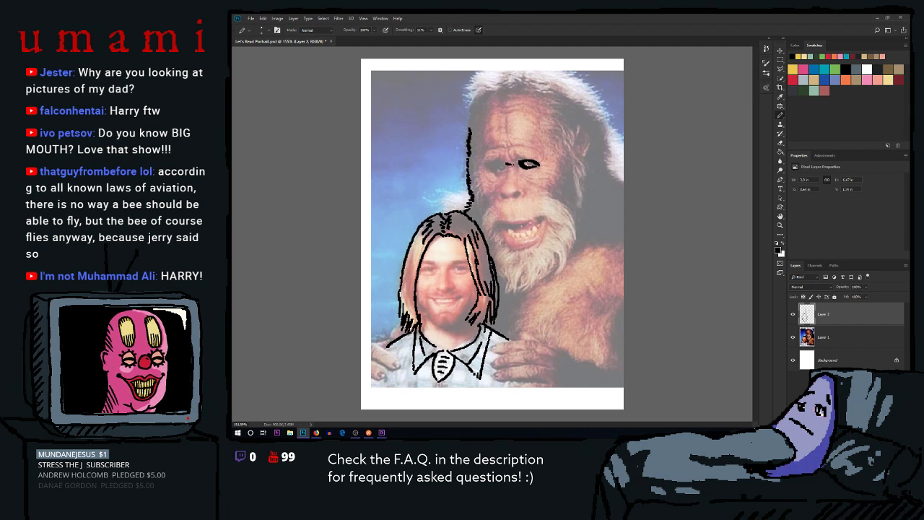
{"action": "mouse_move", "coordinate": [508, 165]}
{"action": "left_mouse_down"}
{"action": "mouse_move", "coordinate": [537, 154]}
{"action": "mouse_move", "coordinate": [558, 168]}
{"action": "left_mouse_up"}
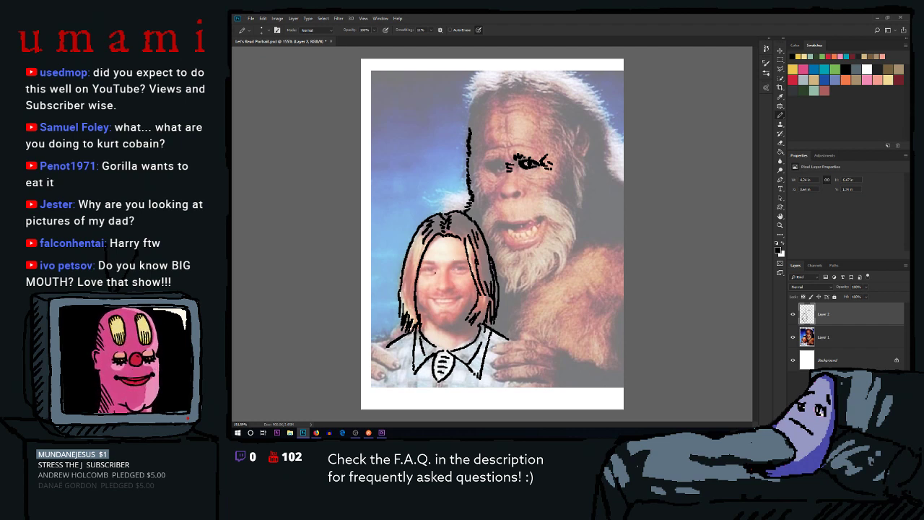
Draw the man's two eyebrows as short dark strokes
{"action": "left_click_drag", "start_coordinate": [453, 265], "coordinate": [463, 260]}
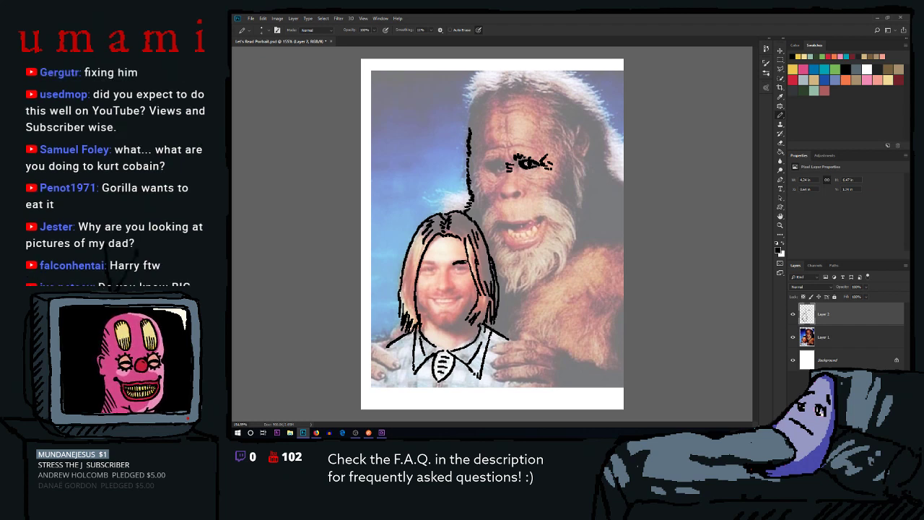
{"action": "left_click_drag", "start_coordinate": [424, 261], "coordinate": [433, 260]}
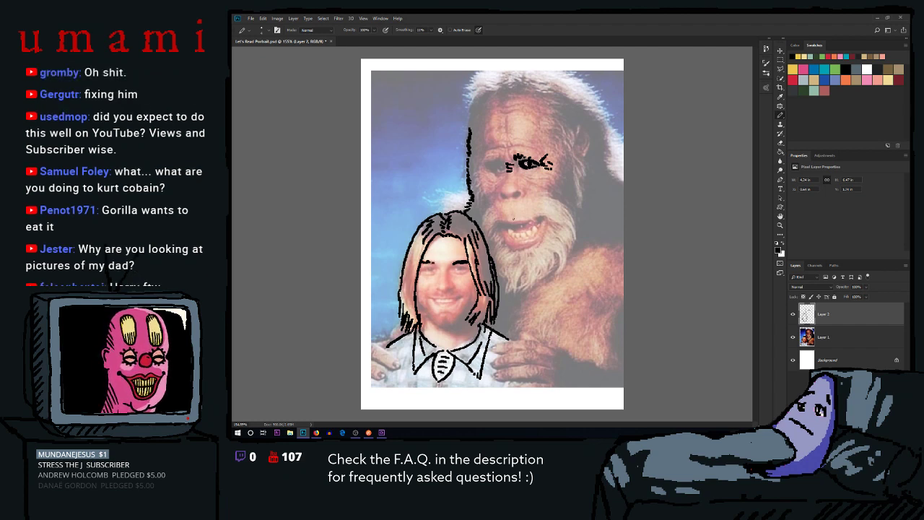
Draw the bigfoot's left-hand eye with dark lids and add frown creases between the brows
{"action": "left_click_drag", "start_coordinate": [486, 164], "coordinate": [495, 165]}
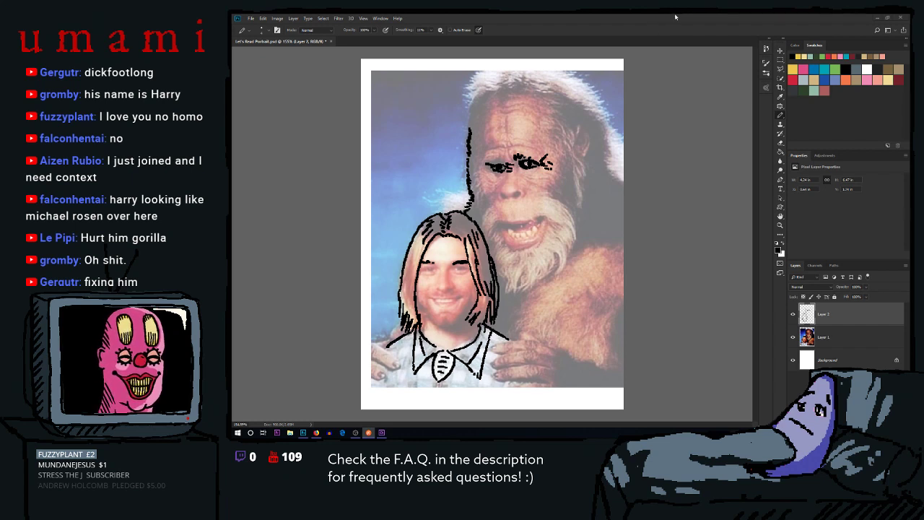
{"action": "left_click", "coordinate": [604, 17]}
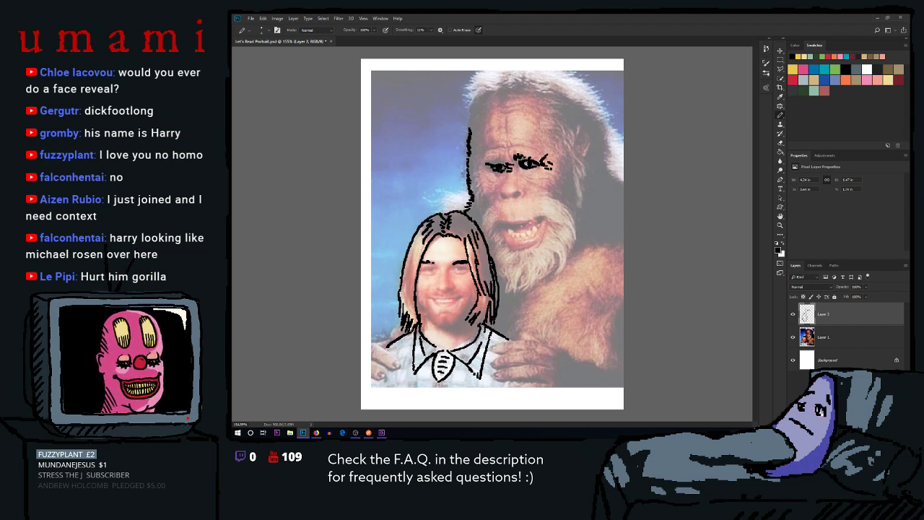
{"action": "mouse_move", "coordinate": [497, 161]}
{"action": "left_mouse_down"}
{"action": "mouse_move", "coordinate": [489, 165]}
{"action": "mouse_move", "coordinate": [508, 156]}
{"action": "left_mouse_up"}
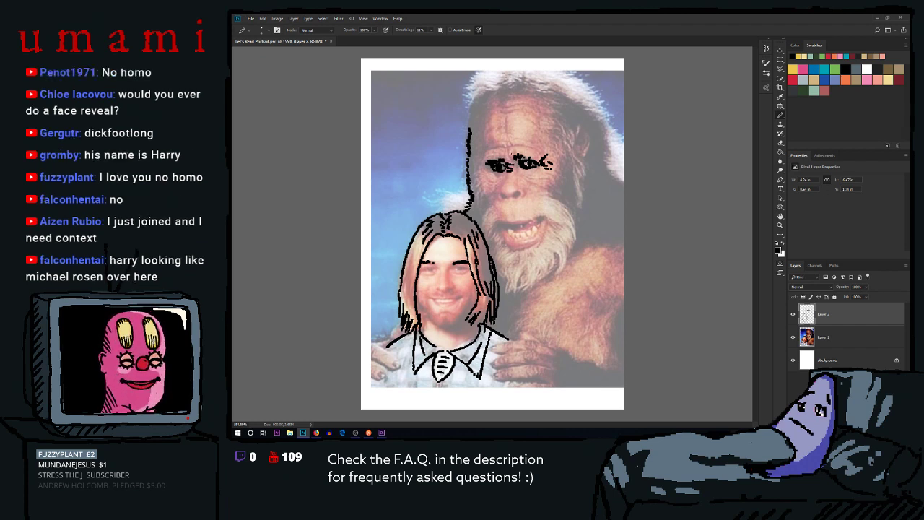
{"action": "left_click_drag", "start_coordinate": [506, 159], "coordinate": [507, 150]}
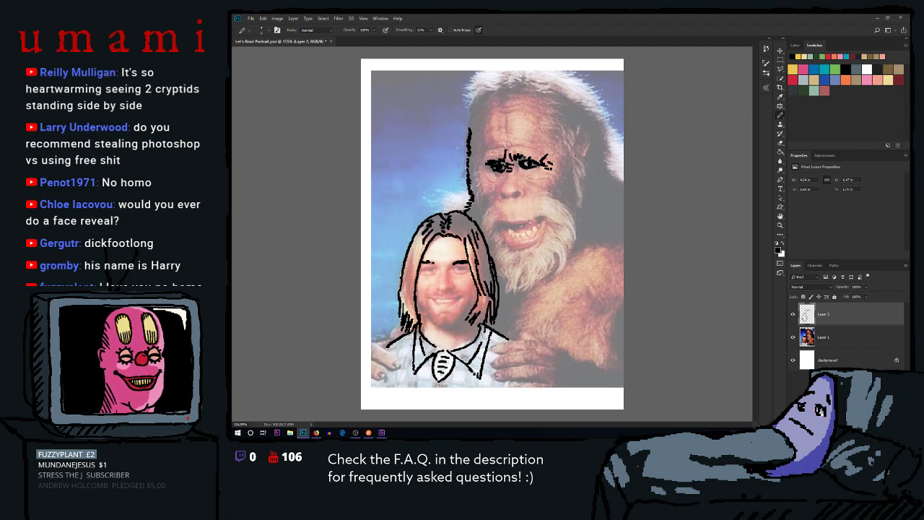
Hatch dark fur along the right and left sides of the bigfoot's face
{"action": "mouse_move", "coordinate": [554, 187]}
{"action": "left_mouse_down"}
{"action": "mouse_move", "coordinate": [563, 160]}
{"action": "mouse_move", "coordinate": [567, 178]}
{"action": "mouse_move", "coordinate": [564, 150]}
{"action": "left_mouse_up"}
{"action": "mouse_move", "coordinate": [555, 199]}
{"action": "left_mouse_down"}
{"action": "mouse_move", "coordinate": [571, 165]}
{"action": "mouse_move", "coordinate": [573, 211]}
{"action": "mouse_move", "coordinate": [575, 155]}
{"action": "left_mouse_up"}
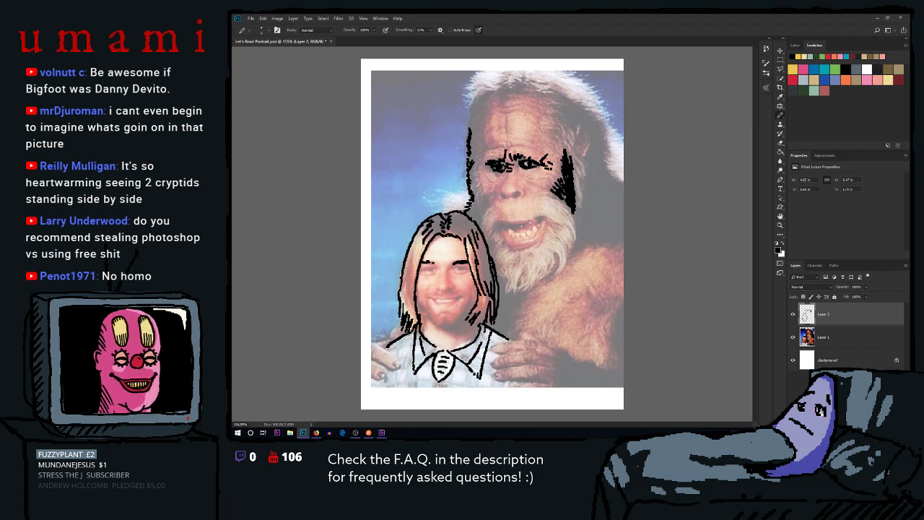
{"action": "mouse_move", "coordinate": [471, 167]}
{"action": "left_mouse_down"}
{"action": "mouse_move", "coordinate": [477, 196]}
{"action": "mouse_move", "coordinate": [471, 190]}
{"action": "mouse_move", "coordinate": [491, 213]}
{"action": "mouse_move", "coordinate": [522, 198]}
{"action": "left_mouse_up"}
Mark the bigfoot's nostrils and add brow strokes above its right-hand eye
{"action": "left_click", "coordinate": [516, 194]}
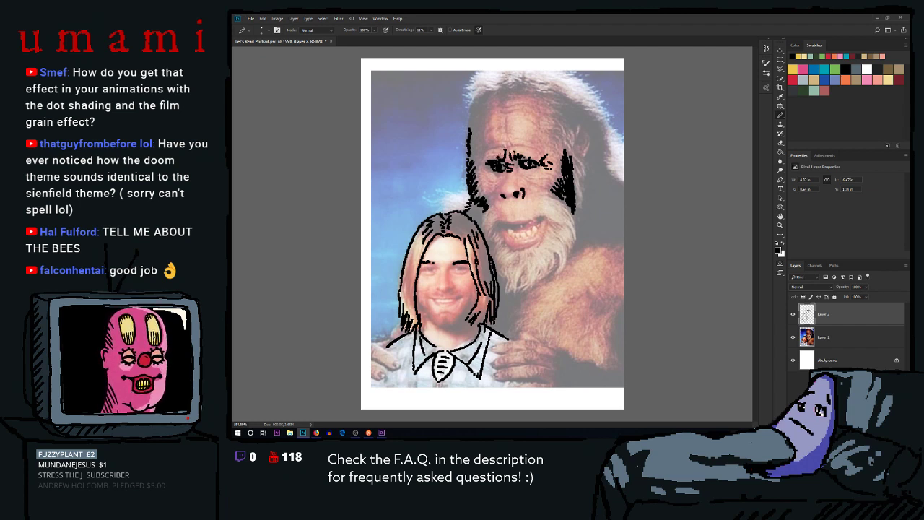
{"action": "mouse_move", "coordinate": [530, 159]}
{"action": "left_mouse_down"}
{"action": "mouse_move", "coordinate": [546, 149]}
{"action": "mouse_move", "coordinate": [554, 161]}
{"action": "mouse_move", "coordinate": [549, 148]}
{"action": "left_mouse_up"}
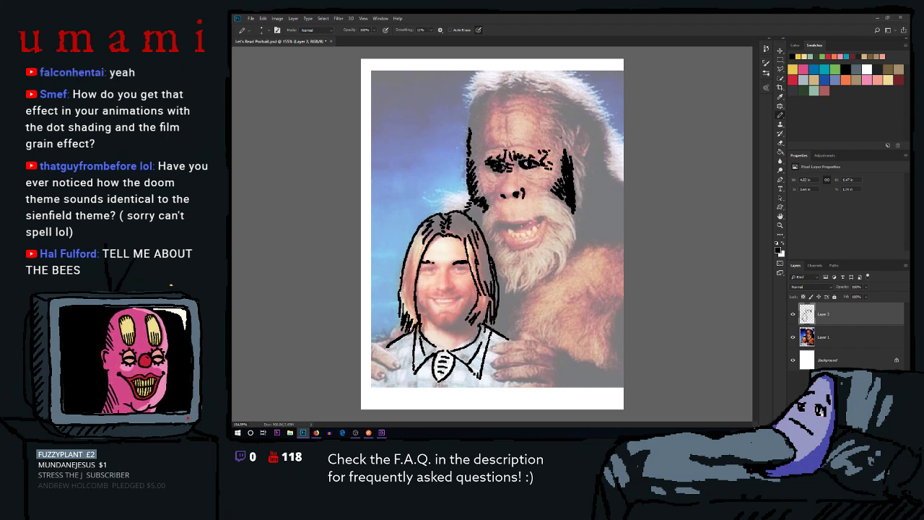
Hatch the bigfoot's dark fur at both temples, around the ear and down the neck to the back
{"action": "left_click_drag", "start_coordinate": [476, 161], "coordinate": [478, 134]}
{"action": "mouse_move", "coordinate": [561, 103]}
{"action": "left_mouse_down"}
{"action": "mouse_move", "coordinate": [570, 127]}
{"action": "mouse_move", "coordinate": [557, 107]}
{"action": "mouse_move", "coordinate": [581, 111]}
{"action": "mouse_move", "coordinate": [591, 154]}
{"action": "mouse_move", "coordinate": [587, 147]}
{"action": "left_mouse_up"}
{"action": "key", "text": "ctrl+z"}
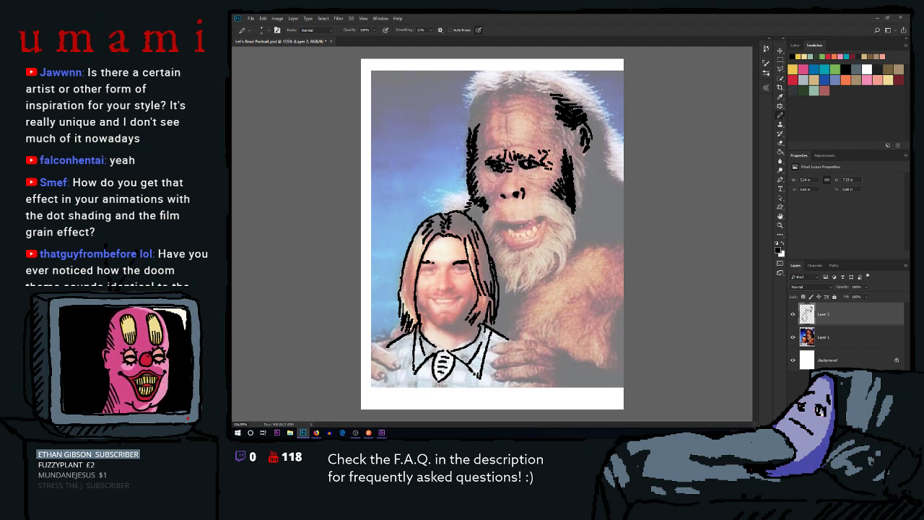
{"action": "mouse_move", "coordinate": [580, 133]}
{"action": "left_mouse_down"}
{"action": "mouse_move", "coordinate": [582, 148]}
{"action": "mouse_move", "coordinate": [579, 136]}
{"action": "mouse_move", "coordinate": [595, 148]}
{"action": "mouse_move", "coordinate": [600, 129]}
{"action": "mouse_move", "coordinate": [598, 159]}
{"action": "left_mouse_up"}
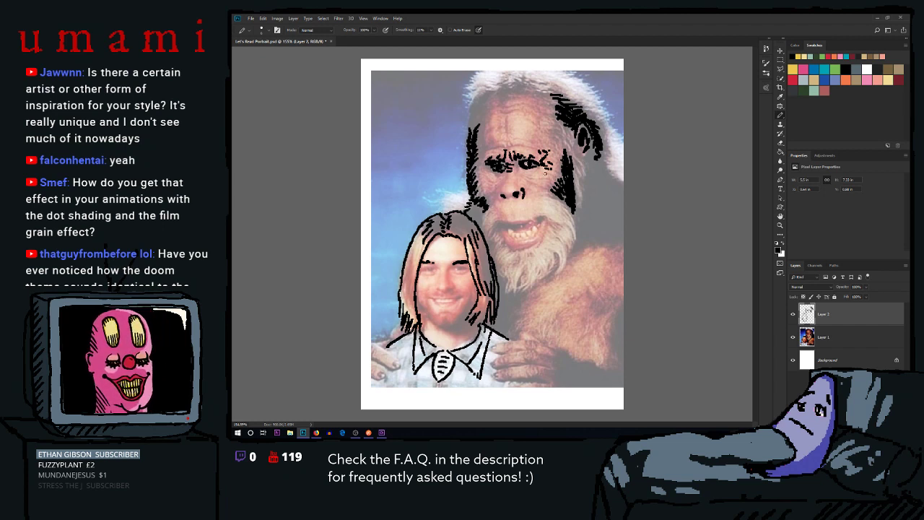
{"action": "mouse_move", "coordinate": [592, 148]}
{"action": "left_mouse_down"}
{"action": "mouse_move", "coordinate": [592, 209]}
{"action": "mouse_move", "coordinate": [592, 172]}
{"action": "mouse_move", "coordinate": [610, 175]}
{"action": "mouse_move", "coordinate": [625, 189]}
{"action": "mouse_move", "coordinate": [617, 201]}
{"action": "mouse_move", "coordinate": [621, 233]}
{"action": "left_mouse_up"}
{"action": "mouse_move", "coordinate": [584, 208]}
{"action": "left_mouse_down"}
{"action": "mouse_move", "coordinate": [579, 229]}
{"action": "mouse_move", "coordinate": [582, 171]}
{"action": "left_mouse_up"}
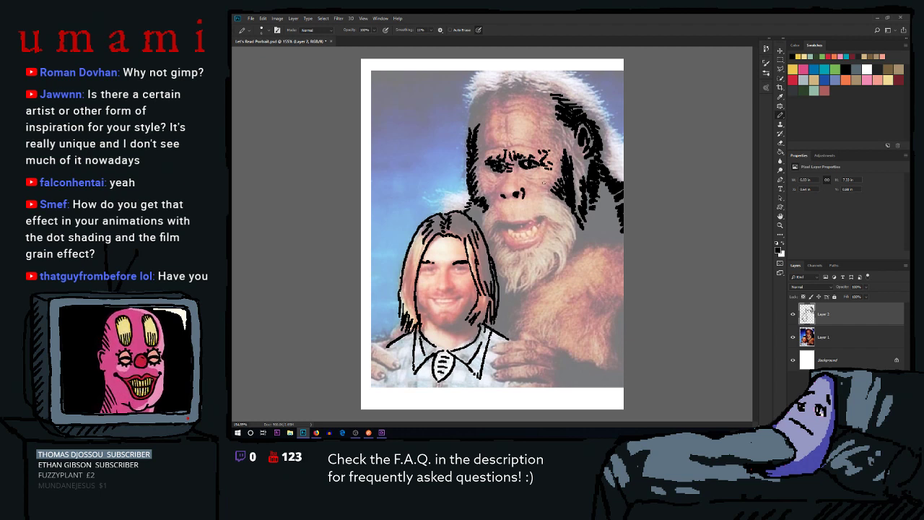
{"action": "left_click", "coordinate": [531, 241]}
{"action": "mouse_move", "coordinate": [537, 243]}
{"action": "left_mouse_down"}
{"action": "mouse_move", "coordinate": [571, 255]}
{"action": "mouse_move", "coordinate": [593, 249]}
{"action": "mouse_move", "coordinate": [554, 291]}
{"action": "mouse_move", "coordinate": [583, 235]}
{"action": "left_mouse_up"}
{"action": "key", "text": "ctrl+z"}
{"action": "key", "text": "ctrl+z"}
{"action": "key", "text": "ctrl+z"}
{"action": "key", "text": "ctrl+z"}
{"action": "key", "text": "ctrl+z"}
{"action": "key", "text": "ctrl+z"}
{"action": "key", "text": "ctrl+z"}
Hatch short fur strokes down the bigfoot's right-hand jaw toward the beard
{"action": "left_click_drag", "start_coordinate": [575, 208], "coordinate": [579, 248]}
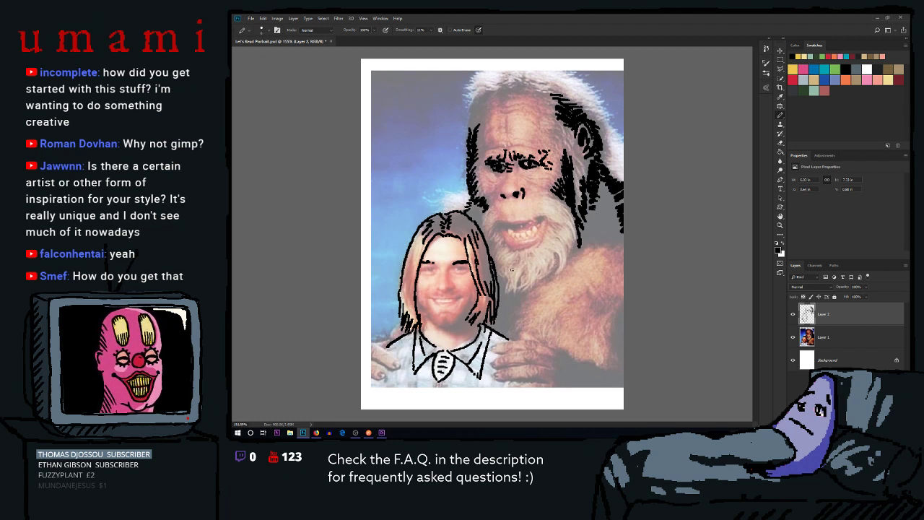
{"action": "left_click", "coordinate": [561, 314]}
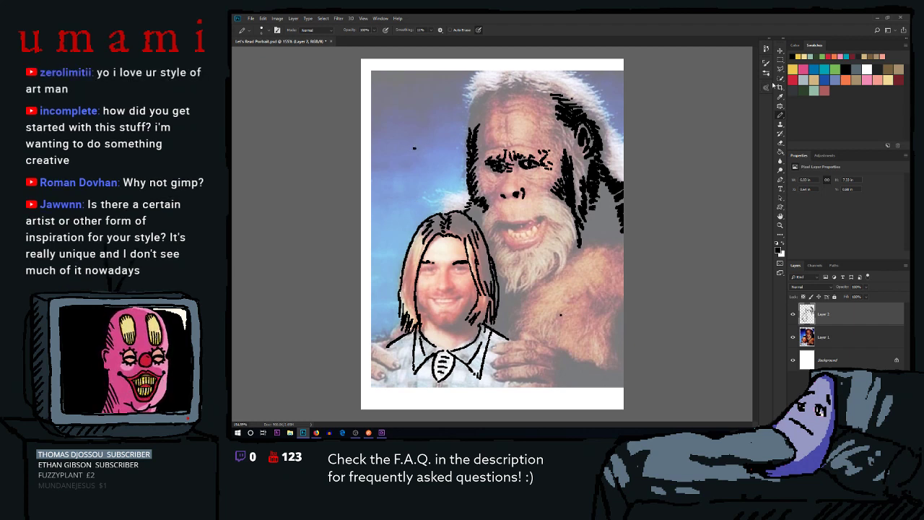
{"action": "left_click", "coordinate": [867, 70]}
{"action": "left_click", "coordinate": [594, 256]}
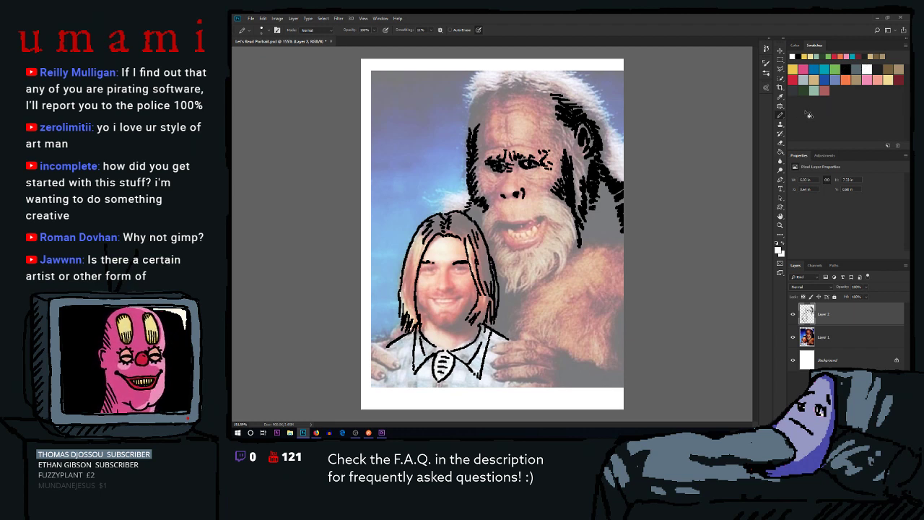
{"action": "left_click", "coordinate": [844, 68]}
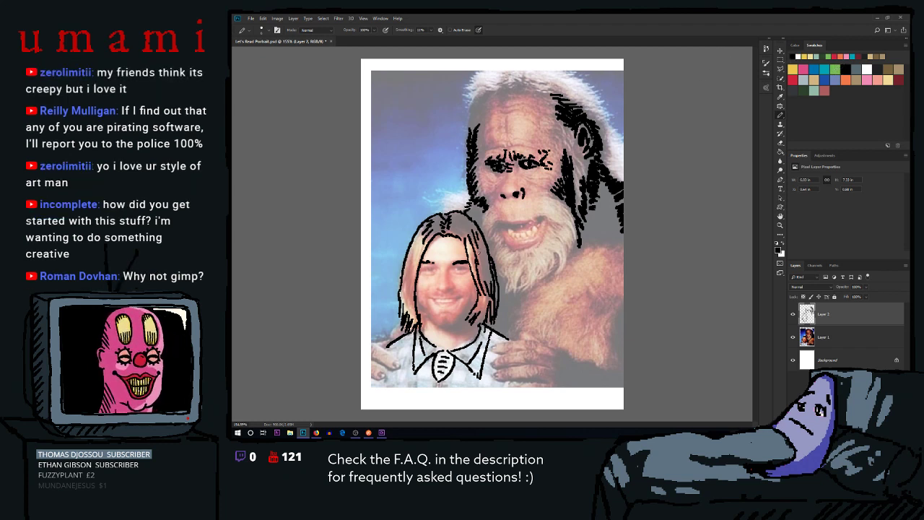
{"action": "left_click_drag", "start_coordinate": [476, 250], "coordinate": [468, 247]}
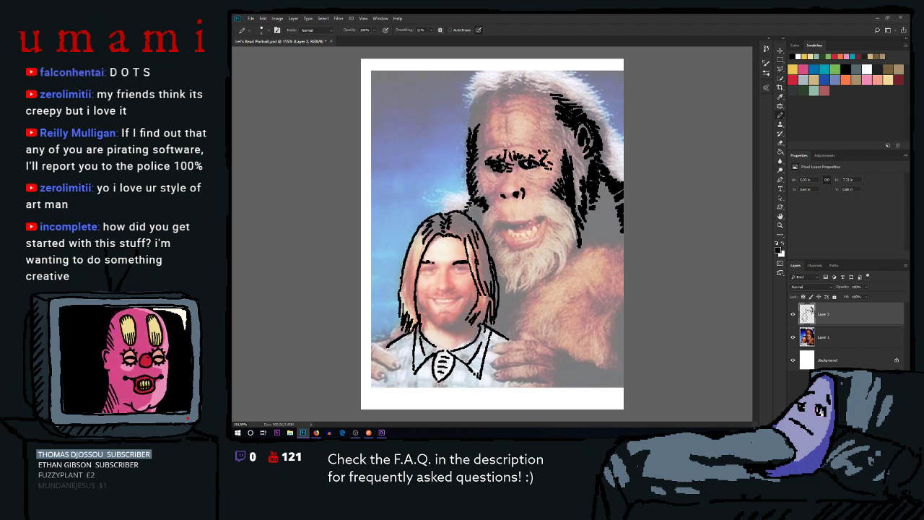
Outline the bigfoot's beard with short fur strokes from the left cheek around the chin to the right-hand jaw
{"action": "mouse_move", "coordinate": [473, 204]}
{"action": "left_mouse_down"}
{"action": "mouse_move", "coordinate": [484, 215]}
{"action": "mouse_move", "coordinate": [472, 215]}
{"action": "mouse_move", "coordinate": [480, 228]}
{"action": "mouse_move", "coordinate": [473, 220]}
{"action": "mouse_move", "coordinate": [495, 246]}
{"action": "left_mouse_up"}
{"action": "left_click_drag", "start_coordinate": [491, 238], "coordinate": [496, 254]}
{"action": "left_click_drag", "start_coordinate": [483, 233], "coordinate": [492, 255]}
{"action": "left_click_drag", "start_coordinate": [489, 251], "coordinate": [495, 261]}
{"action": "mouse_move", "coordinate": [497, 254]}
{"action": "left_mouse_down"}
{"action": "mouse_move", "coordinate": [515, 289]}
{"action": "mouse_move", "coordinate": [515, 273]}
{"action": "mouse_move", "coordinate": [506, 289]}
{"action": "mouse_move", "coordinate": [517, 291]}
{"action": "mouse_move", "coordinate": [523, 273]}
{"action": "mouse_move", "coordinate": [556, 269]}
{"action": "left_mouse_up"}
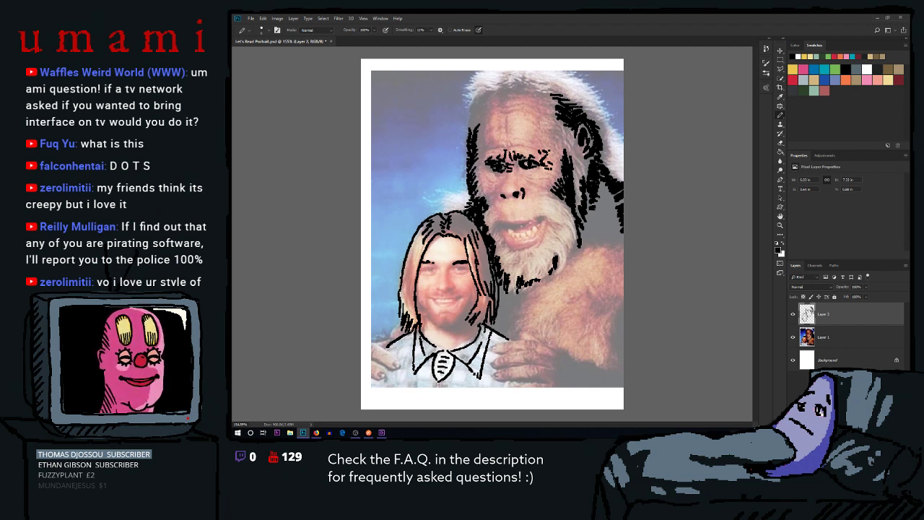
{"action": "left_click_drag", "start_coordinate": [519, 283], "coordinate": [514, 288]}
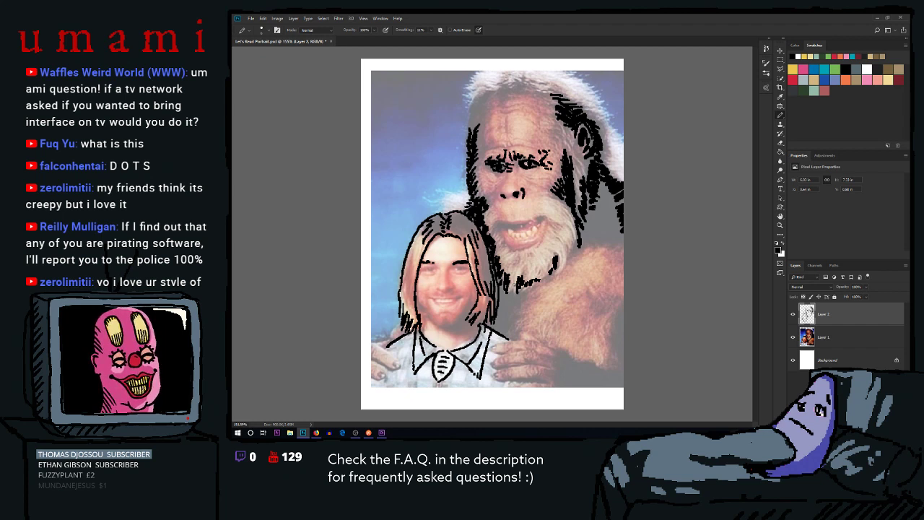
{"action": "mouse_move", "coordinate": [510, 284]}
{"action": "left_mouse_down"}
{"action": "mouse_move", "coordinate": [531, 293]}
{"action": "mouse_move", "coordinate": [551, 281]}
{"action": "mouse_move", "coordinate": [584, 236]}
{"action": "left_mouse_up"}
Draw the bigfoot's shoulder line beside the beard and hatch the dark neck fur above it
{"action": "mouse_move", "coordinate": [562, 267]}
{"action": "left_mouse_down"}
{"action": "mouse_move", "coordinate": [588, 237]}
{"action": "mouse_move", "coordinate": [624, 241]}
{"action": "left_mouse_up"}
{"action": "mouse_move", "coordinate": [598, 192]}
{"action": "left_mouse_down"}
{"action": "mouse_move", "coordinate": [609, 184]}
{"action": "mouse_move", "coordinate": [615, 197]}
{"action": "left_mouse_up"}
{"action": "left_click_drag", "start_coordinate": [591, 214], "coordinate": [614, 201]}
{"action": "left_click_drag", "start_coordinate": [599, 218], "coordinate": [617, 209]}
{"action": "left_click_drag", "start_coordinate": [607, 227], "coordinate": [619, 224]}
{"action": "mouse_move", "coordinate": [614, 238]}
{"action": "left_mouse_down"}
{"action": "mouse_move", "coordinate": [621, 233]}
{"action": "mouse_move", "coordinate": [601, 220]}
{"action": "left_mouse_up"}
{"action": "mouse_move", "coordinate": [595, 236]}
{"action": "left_mouse_down"}
{"action": "mouse_move", "coordinate": [611, 228]}
{"action": "mouse_move", "coordinate": [591, 227]}
{"action": "mouse_move", "coordinate": [598, 229]}
{"action": "left_mouse_up"}
Outline the top of the bigfoot's head with fur strokes and hatch more fur behind the ear
{"action": "left_click_drag", "start_coordinate": [474, 131], "coordinate": [472, 113]}
{"action": "left_click_drag", "start_coordinate": [474, 117], "coordinate": [471, 103]}
{"action": "mouse_move", "coordinate": [471, 123]}
{"action": "left_mouse_down"}
{"action": "mouse_move", "coordinate": [485, 92]}
{"action": "mouse_move", "coordinate": [539, 87]}
{"action": "mouse_move", "coordinate": [507, 86]}
{"action": "mouse_move", "coordinate": [530, 84]}
{"action": "left_mouse_up"}
{"action": "left_click_drag", "start_coordinate": [537, 91], "coordinate": [556, 86]}
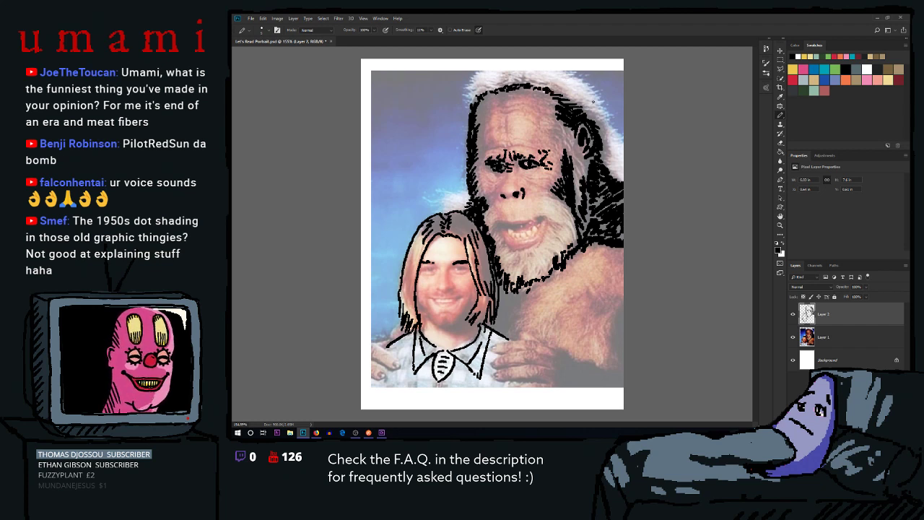
{"action": "mouse_move", "coordinate": [588, 117]}
{"action": "left_mouse_down"}
{"action": "mouse_move", "coordinate": [597, 110]}
{"action": "mouse_move", "coordinate": [608, 126]}
{"action": "left_mouse_up"}
{"action": "left_click_drag", "start_coordinate": [601, 140], "coordinate": [609, 136]}
{"action": "mouse_move", "coordinate": [604, 156]}
{"action": "left_mouse_down"}
{"action": "mouse_move", "coordinate": [609, 148]}
{"action": "mouse_move", "coordinate": [613, 168]}
{"action": "mouse_move", "coordinate": [623, 170]}
{"action": "left_mouse_up"}
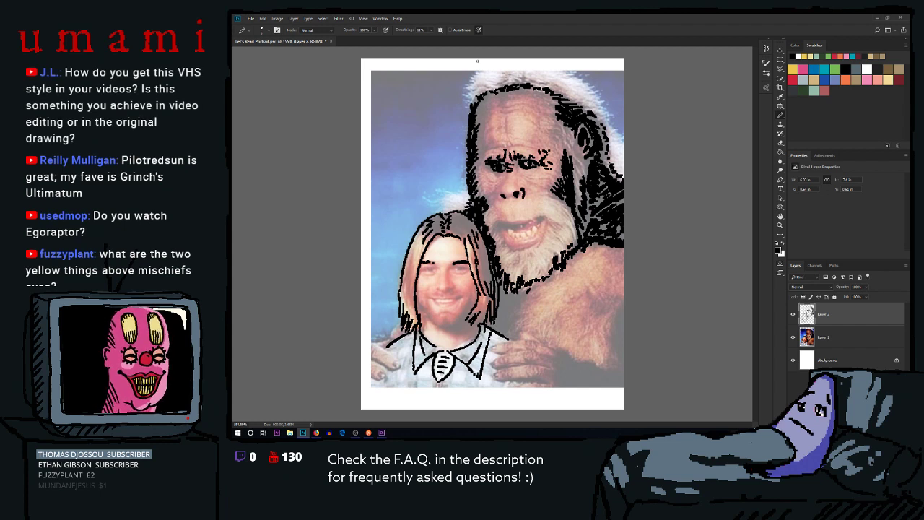
Draw the bigfoot's open mouth with a thick upper lip, dark corners and a hatched lower lip edge
{"action": "left_click_drag", "start_coordinate": [499, 224], "coordinate": [534, 223]}
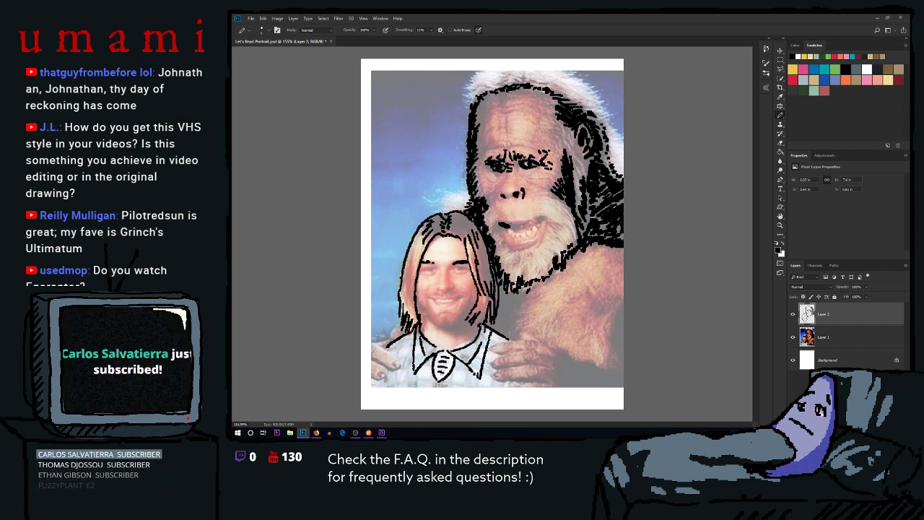
{"action": "left_click_drag", "start_coordinate": [515, 226], "coordinate": [530, 222]}
{"action": "mouse_move", "coordinate": [525, 219]}
{"action": "left_mouse_down"}
{"action": "mouse_move", "coordinate": [546, 217]}
{"action": "mouse_move", "coordinate": [550, 236]}
{"action": "mouse_move", "coordinate": [526, 257]}
{"action": "left_mouse_up"}
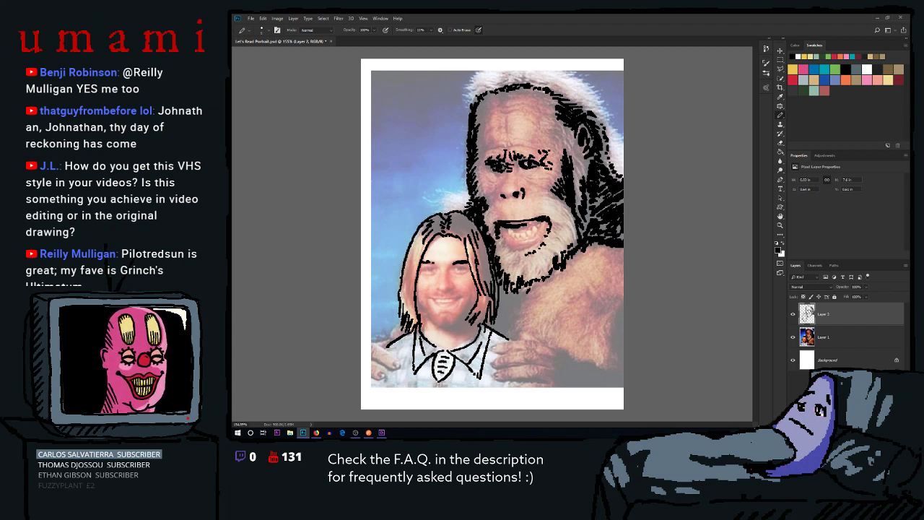
{"action": "mouse_move", "coordinate": [506, 246]}
{"action": "left_mouse_down"}
{"action": "mouse_move", "coordinate": [521, 253]}
{"action": "mouse_move", "coordinate": [513, 248]}
{"action": "mouse_move", "coordinate": [541, 243]}
{"action": "mouse_move", "coordinate": [527, 249]}
{"action": "mouse_move", "coordinate": [554, 227]}
{"action": "left_mouse_up"}
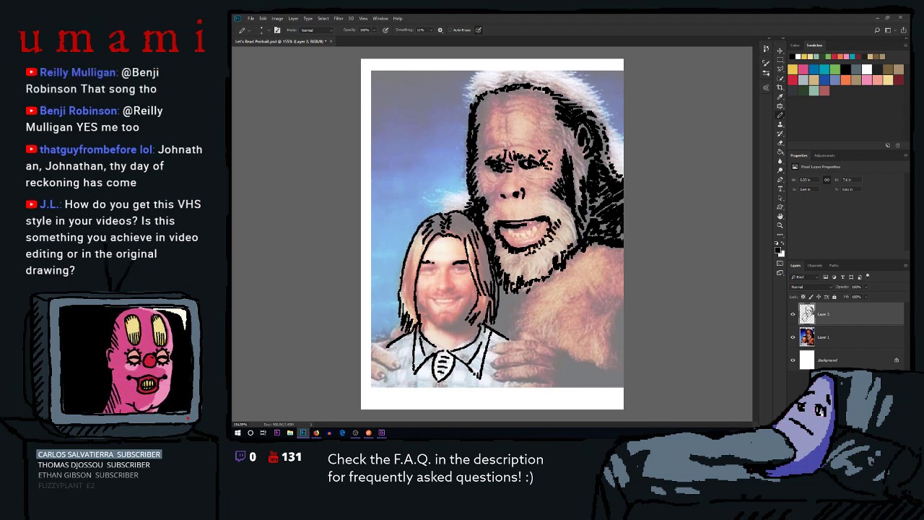
{"action": "left_click_drag", "start_coordinate": [549, 182], "coordinate": [556, 172]}
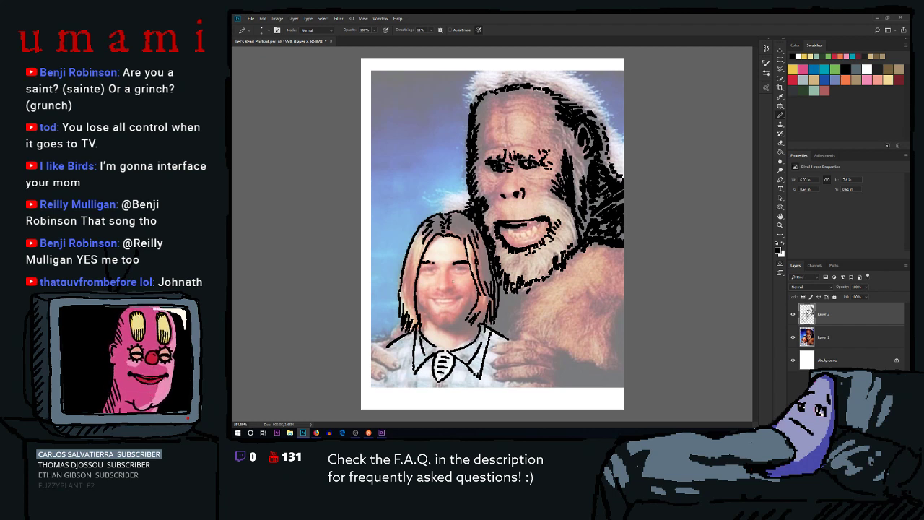
{"action": "left_click_drag", "start_coordinate": [545, 324], "coordinate": [551, 288]}
{"action": "key", "text": "ctrl+z"}
{"action": "key", "text": "ctrl+z"}
{"action": "key", "text": "ctrl+z"}
{"action": "key", "text": "ctrl+z"}
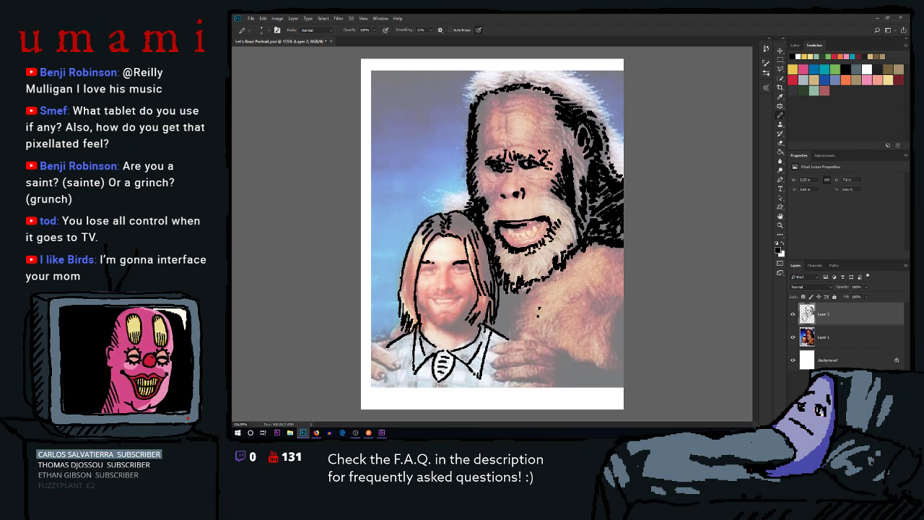
{"action": "left_click_drag", "start_coordinate": [571, 276], "coordinate": [548, 288]}
{"action": "left_click_drag", "start_coordinate": [574, 280], "coordinate": [539, 303]}
{"action": "left_click_drag", "start_coordinate": [566, 295], "coordinate": [536, 310]}
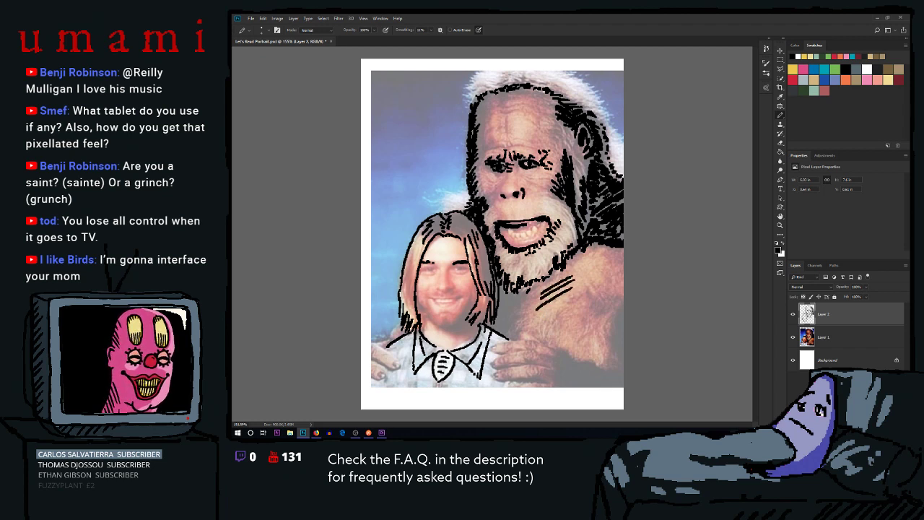
{"action": "key", "text": "ctrl+z"}
{"action": "key", "text": "ctrl+z"}
{"action": "key", "text": "ctrl+z"}
{"action": "key", "text": "ctrl+z"}
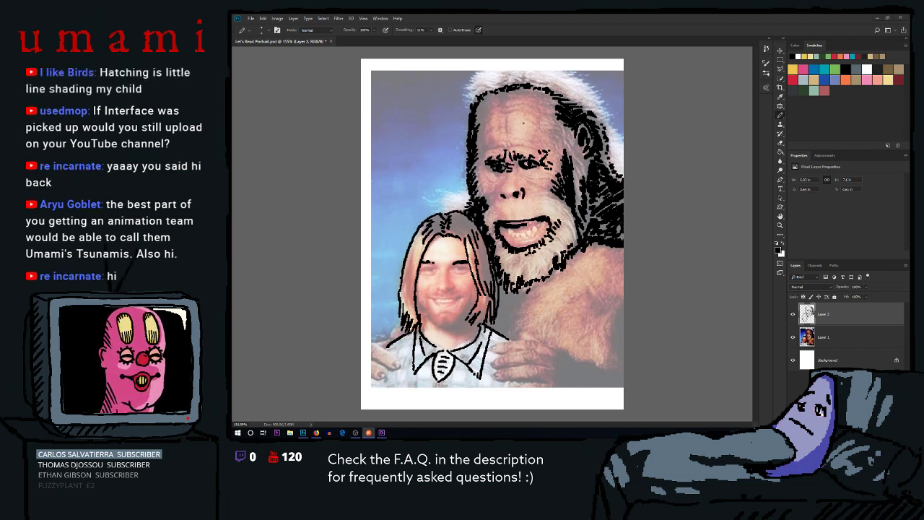
Hatch fur along the bigfoot's hairline, across the forehead and down the right-hand temple
{"action": "key", "text": "alt+Tab"}
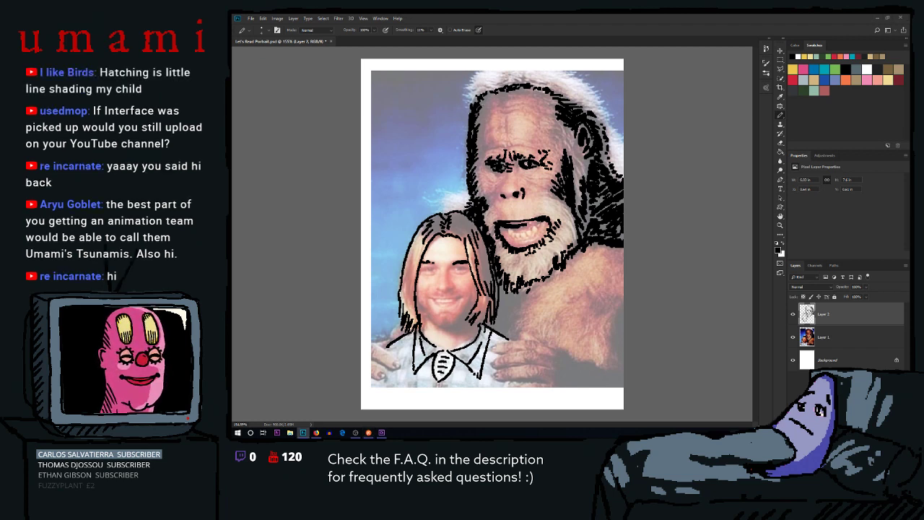
{"action": "mouse_move", "coordinate": [478, 110]}
{"action": "left_mouse_down"}
{"action": "mouse_move", "coordinate": [491, 92]}
{"action": "mouse_move", "coordinate": [540, 94]}
{"action": "mouse_move", "coordinate": [559, 109]}
{"action": "mouse_move", "coordinate": [557, 137]}
{"action": "mouse_move", "coordinate": [580, 173]}
{"action": "mouse_move", "coordinate": [580, 149]}
{"action": "mouse_move", "coordinate": [588, 169]}
{"action": "left_mouse_up"}
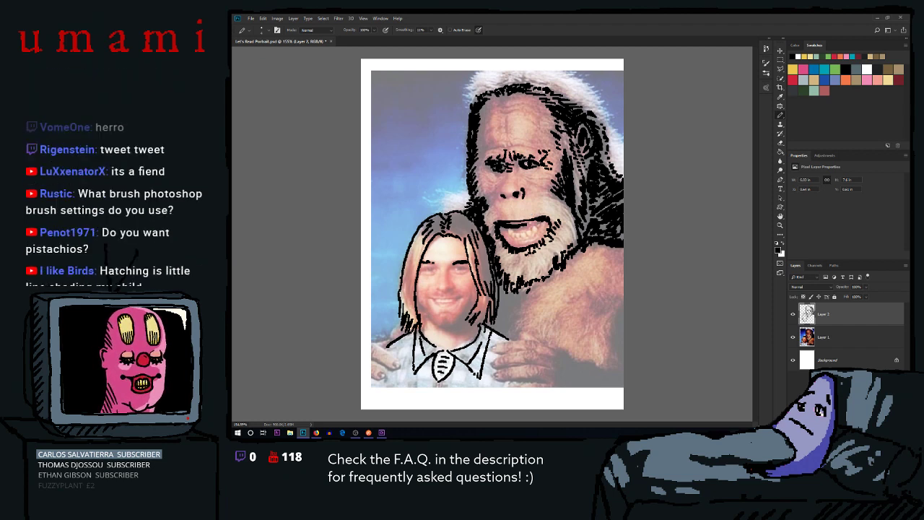
Fill the shadow between the man's hair and the bigfoot's chest, and ink the dark outer and lower edges of the arm
{"action": "mouse_move", "coordinate": [501, 287]}
{"action": "left_mouse_down"}
{"action": "mouse_move", "coordinate": [504, 309]}
{"action": "mouse_move", "coordinate": [513, 291]}
{"action": "mouse_move", "coordinate": [515, 305]}
{"action": "mouse_move", "coordinate": [512, 340]}
{"action": "mouse_move", "coordinate": [500, 309]}
{"action": "mouse_move", "coordinate": [494, 325]}
{"action": "mouse_move", "coordinate": [508, 337]}
{"action": "left_mouse_up"}
{"action": "mouse_move", "coordinate": [596, 309]}
{"action": "left_mouse_down"}
{"action": "mouse_move", "coordinate": [605, 303]}
{"action": "mouse_move", "coordinate": [604, 318]}
{"action": "mouse_move", "coordinate": [620, 303]}
{"action": "mouse_move", "coordinate": [619, 336]}
{"action": "left_mouse_up"}
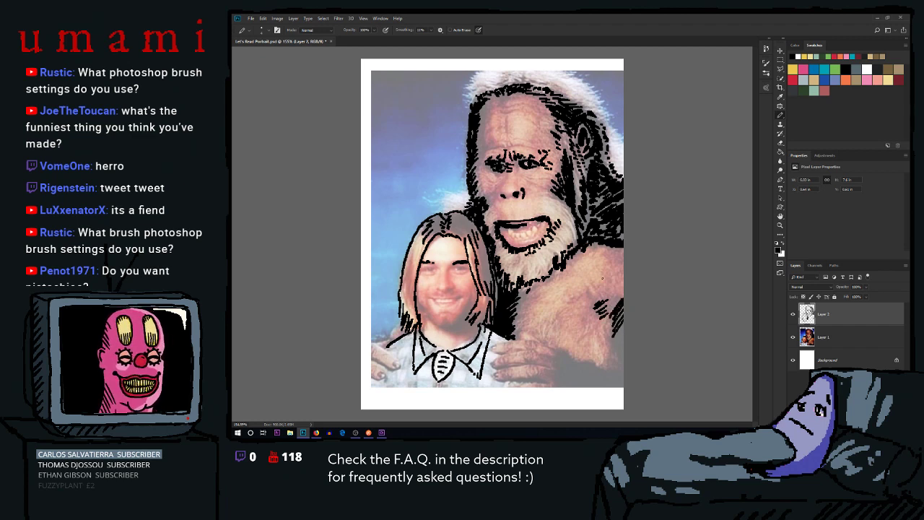
{"action": "mouse_move", "coordinate": [620, 298]}
{"action": "left_mouse_down"}
{"action": "mouse_move", "coordinate": [624, 348]}
{"action": "mouse_move", "coordinate": [613, 315]}
{"action": "mouse_move", "coordinate": [591, 297]}
{"action": "mouse_move", "coordinate": [602, 273]}
{"action": "mouse_move", "coordinate": [625, 287]}
{"action": "left_mouse_up"}
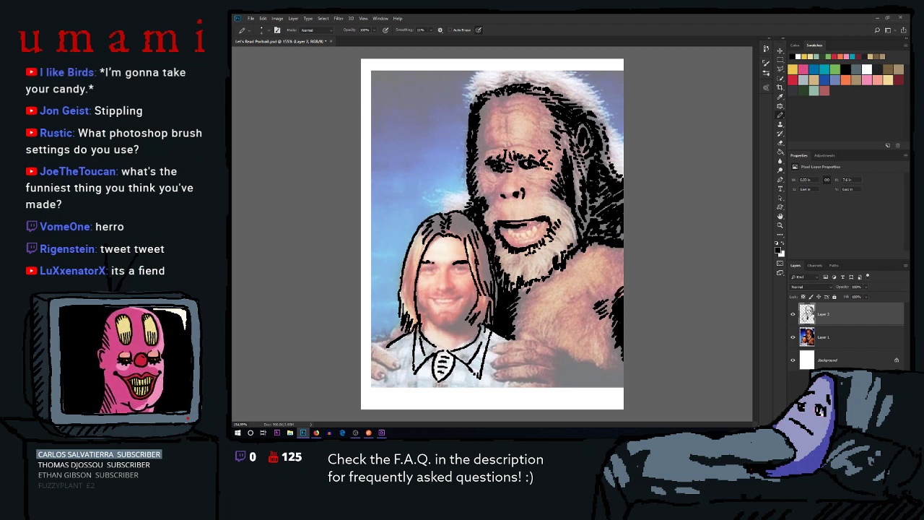
{"action": "mouse_move", "coordinate": [556, 350]}
{"action": "left_mouse_down"}
{"action": "mouse_move", "coordinate": [600, 362]}
{"action": "mouse_move", "coordinate": [621, 353]}
{"action": "left_mouse_up"}
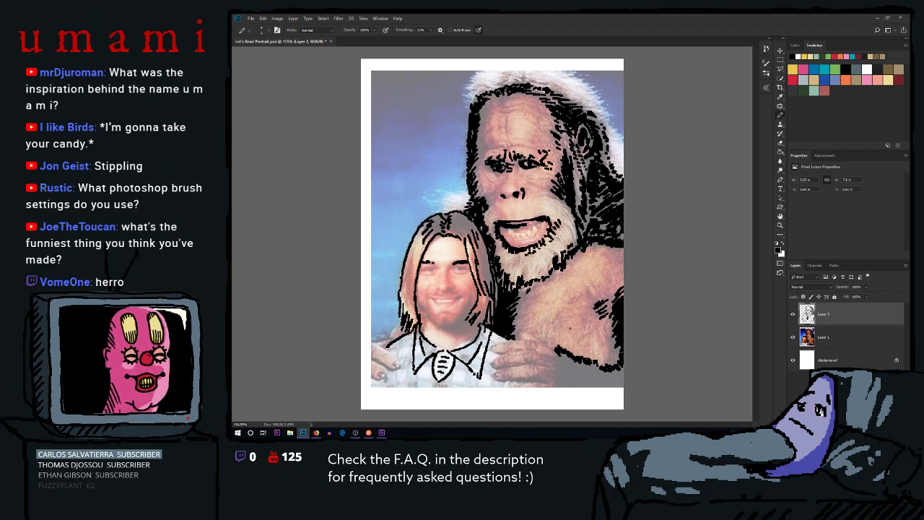
{"action": "left_click_drag", "start_coordinate": [605, 249], "coordinate": [621, 254]}
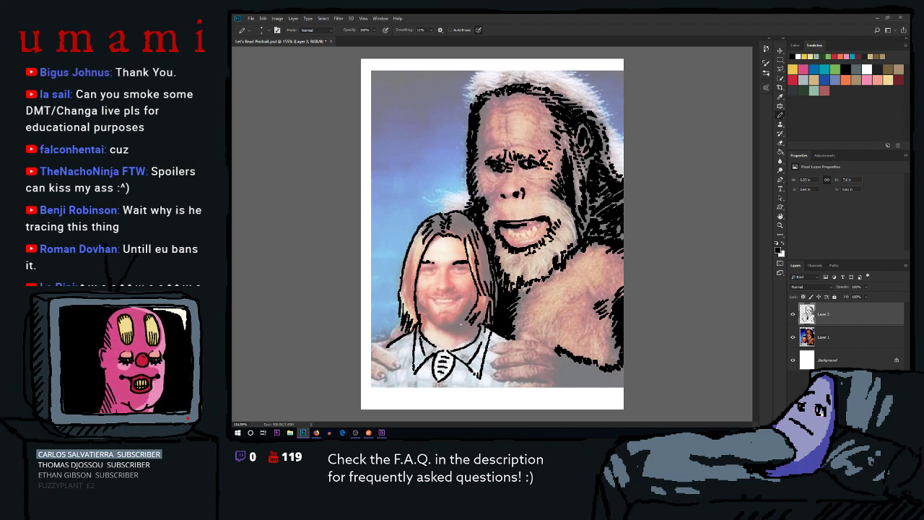
Hatch shading strokes inward from the dark outer edge of the bigfoot's arm and around the elbow
{"action": "left_click_drag", "start_coordinate": [593, 307], "coordinate": [606, 291]}
{"action": "mouse_move", "coordinate": [605, 301]}
{"action": "left_mouse_down"}
{"action": "mouse_move", "coordinate": [612, 287]}
{"action": "mouse_move", "coordinate": [612, 304]}
{"action": "left_mouse_up"}
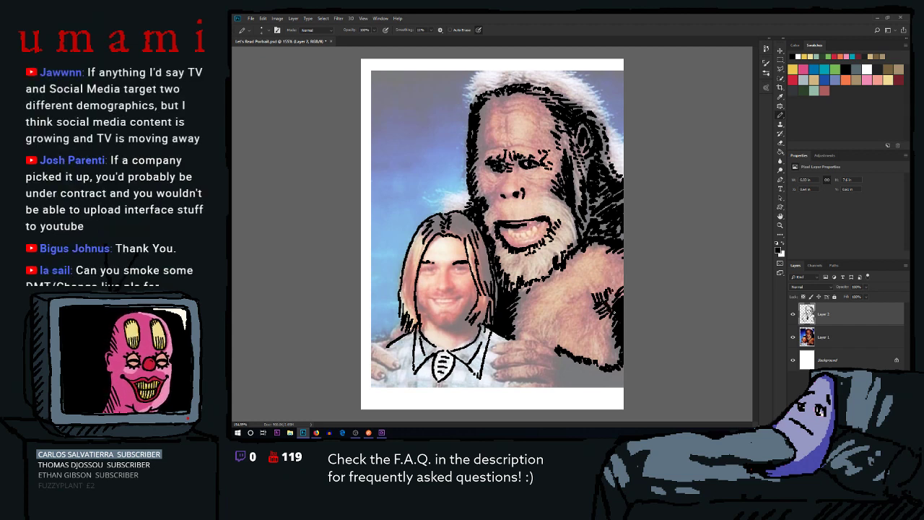
{"action": "mouse_move", "coordinate": [610, 337]}
{"action": "left_mouse_down"}
{"action": "mouse_move", "coordinate": [616, 323]}
{"action": "mouse_move", "coordinate": [613, 333]}
{"action": "left_mouse_up"}
{"action": "left_click_drag", "start_coordinate": [606, 349], "coordinate": [622, 338]}
{"action": "left_click_drag", "start_coordinate": [612, 354], "coordinate": [621, 347]}
{"action": "left_click_drag", "start_coordinate": [613, 361], "coordinate": [619, 356]}
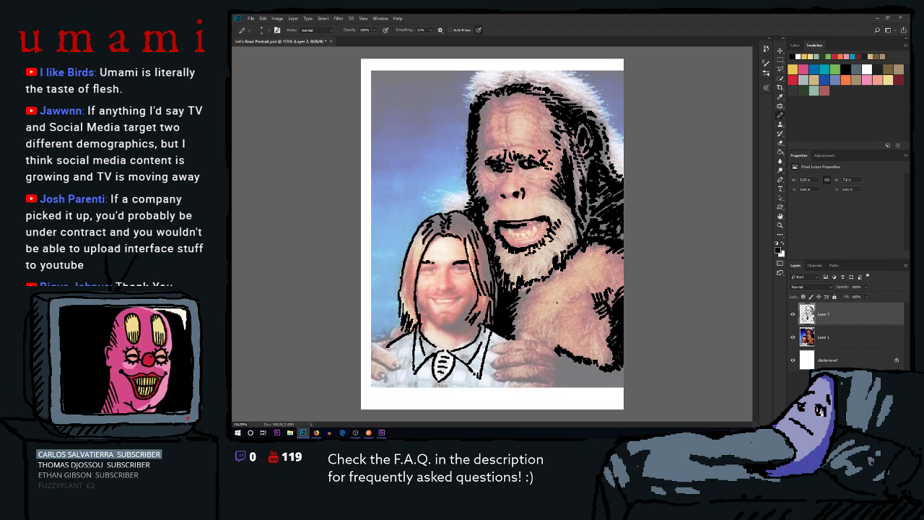
{"action": "left_click_drag", "start_coordinate": [584, 318], "coordinate": [603, 311]}
{"action": "mouse_move", "coordinate": [590, 327]}
{"action": "left_mouse_down"}
{"action": "mouse_move", "coordinate": [607, 316]}
{"action": "mouse_move", "coordinate": [614, 326]}
{"action": "left_mouse_up"}
{"action": "mouse_move", "coordinate": [598, 346]}
{"action": "left_mouse_down"}
{"action": "mouse_move", "coordinate": [612, 332]}
{"action": "mouse_move", "coordinate": [606, 338]}
{"action": "left_mouse_up"}
{"action": "mouse_move", "coordinate": [602, 353]}
{"action": "left_mouse_down"}
{"action": "mouse_move", "coordinate": [611, 341]}
{"action": "mouse_move", "coordinate": [612, 351]}
{"action": "left_mouse_up"}
{"action": "left_click_drag", "start_coordinate": [602, 368], "coordinate": [612, 358]}
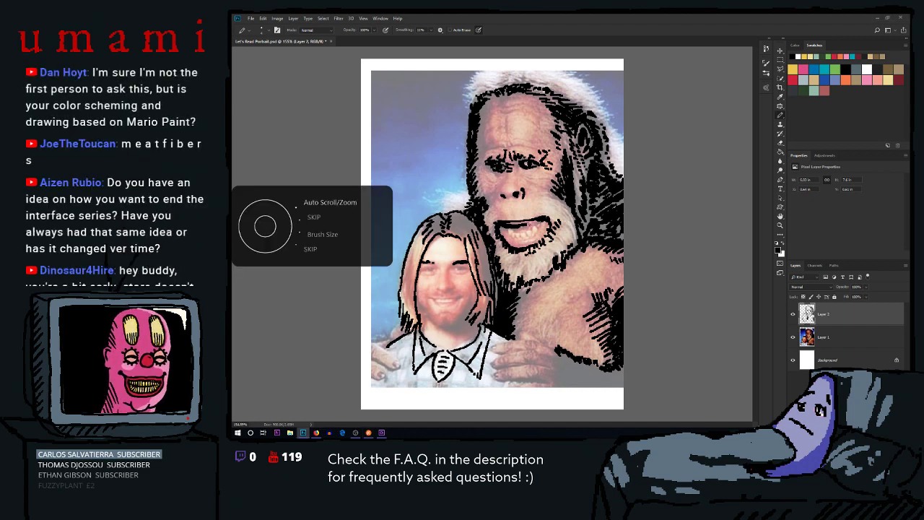
Draw the scalloped outlines and gaps of the individual teeth in the bigfoot's mouth, redoing the right-hand ones
{"action": "scroll", "coordinate": [536, 229], "scroll_direction": "up", "scroll_amount": 5}
{"action": "scroll", "coordinate": [537, 229], "scroll_direction": "down", "scroll_amount": 3}
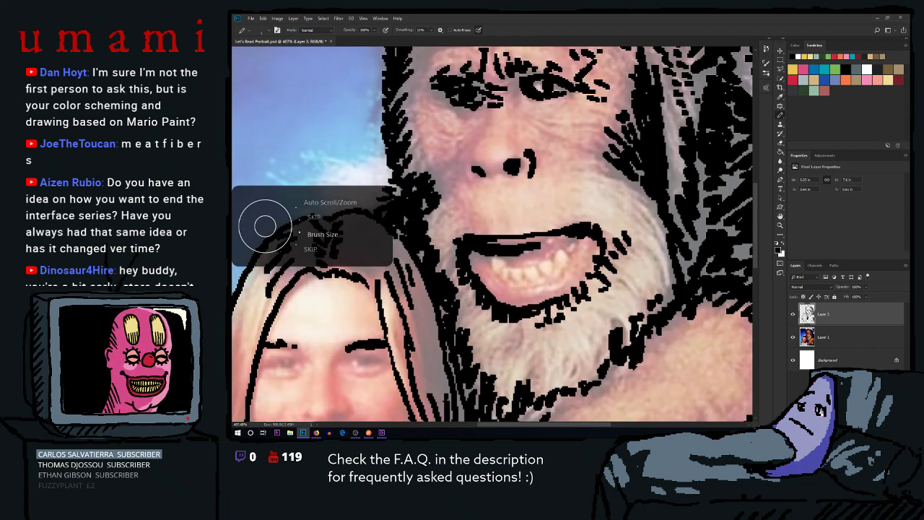
{"action": "mouse_move", "coordinate": [489, 253]}
{"action": "left_mouse_down"}
{"action": "mouse_move", "coordinate": [489, 267]}
{"action": "mouse_move", "coordinate": [504, 260]}
{"action": "mouse_move", "coordinate": [496, 278]}
{"action": "mouse_move", "coordinate": [504, 267]}
{"action": "mouse_move", "coordinate": [511, 280]}
{"action": "mouse_move", "coordinate": [536, 264]}
{"action": "mouse_move", "coordinate": [538, 278]}
{"action": "mouse_move", "coordinate": [554, 261]}
{"action": "mouse_move", "coordinate": [552, 273]}
{"action": "mouse_move", "coordinate": [553, 252]}
{"action": "mouse_move", "coordinate": [565, 250]}
{"action": "mouse_move", "coordinate": [569, 262]}
{"action": "mouse_move", "coordinate": [557, 272]}
{"action": "left_mouse_up"}
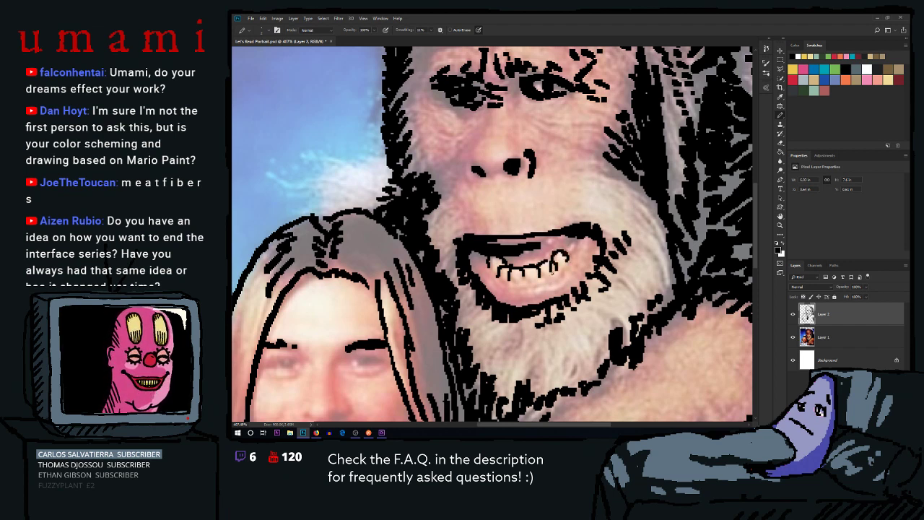
{"action": "key", "text": "ctrl+z"}
{"action": "key", "text": "ctrl+z"}
{"action": "key", "text": "ctrl+z"}
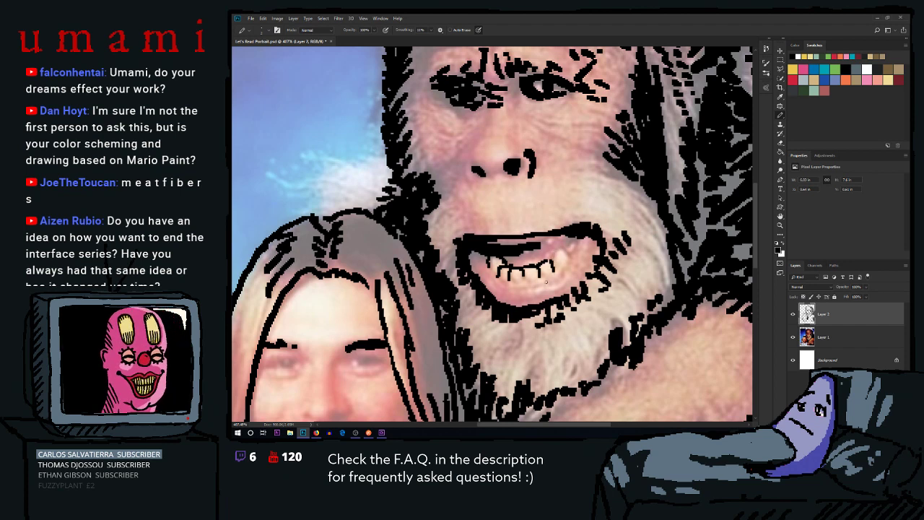
{"action": "mouse_move", "coordinate": [555, 262]}
{"action": "left_mouse_down"}
{"action": "mouse_move", "coordinate": [565, 248]}
{"action": "mouse_move", "coordinate": [568, 263]}
{"action": "left_mouse_up"}
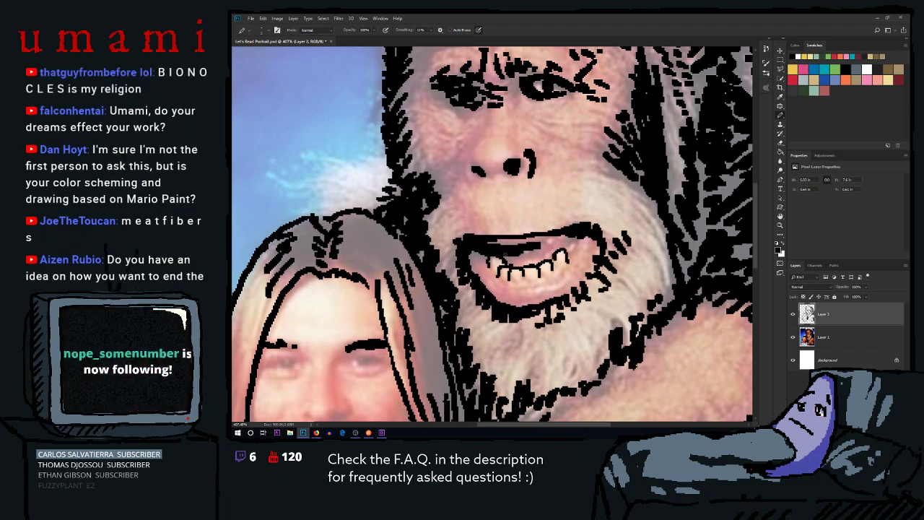
Close the row of the bigfoot's teeth with a curved edge and add the inner mouth line around it
{"action": "mouse_move", "coordinate": [489, 266]}
{"action": "left_mouse_down"}
{"action": "mouse_move", "coordinate": [501, 283]}
{"action": "mouse_move", "coordinate": [565, 268]}
{"action": "left_mouse_up"}
{"action": "key", "text": "ctrl+z"}
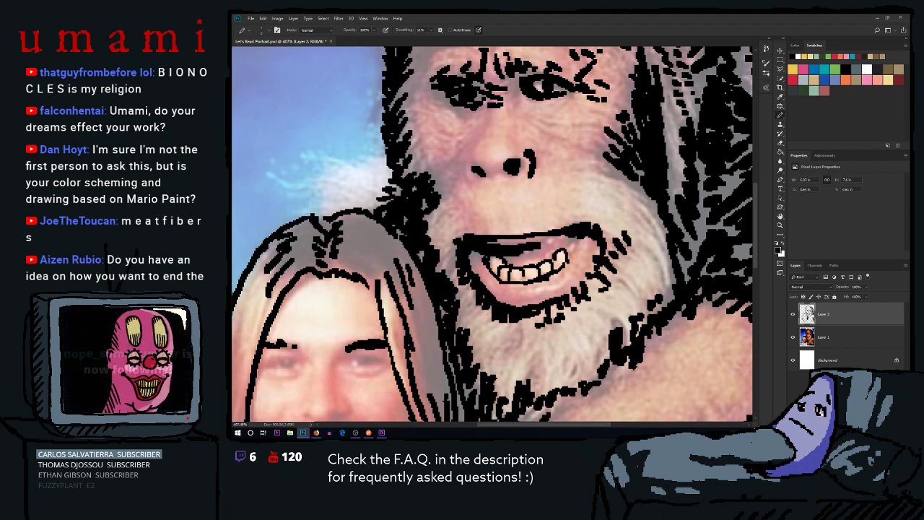
{"action": "left_click", "coordinate": [523, 278]}
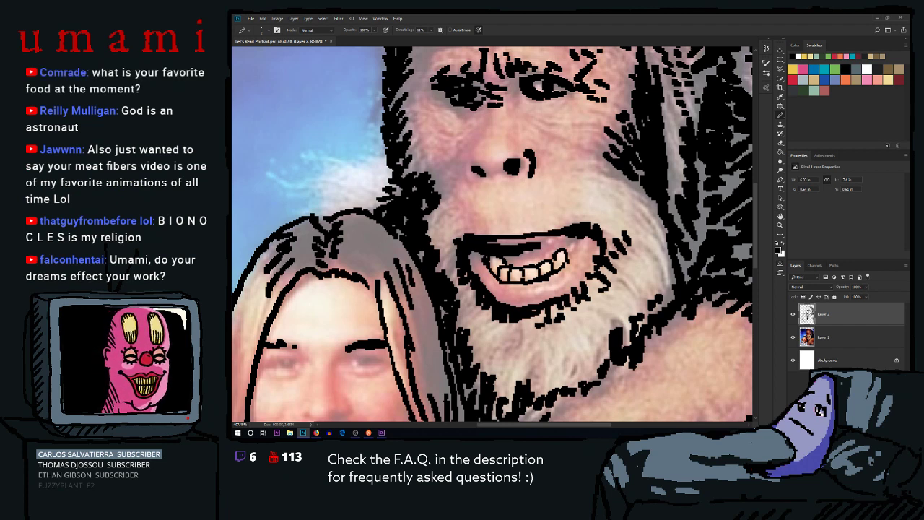
{"action": "left_click_drag", "start_coordinate": [570, 253], "coordinate": [573, 248]}
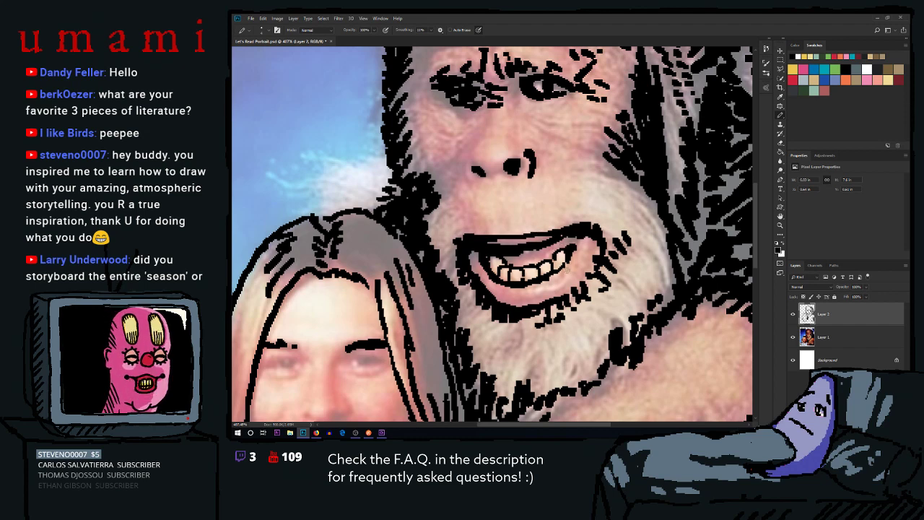
Ink short shading strokes on the bigfoot's cheek and nose, and draw wrinkle lines across the upper forehead
{"action": "scroll", "coordinate": [492, 234], "scroll_direction": "down", "scroll_amount": 5}
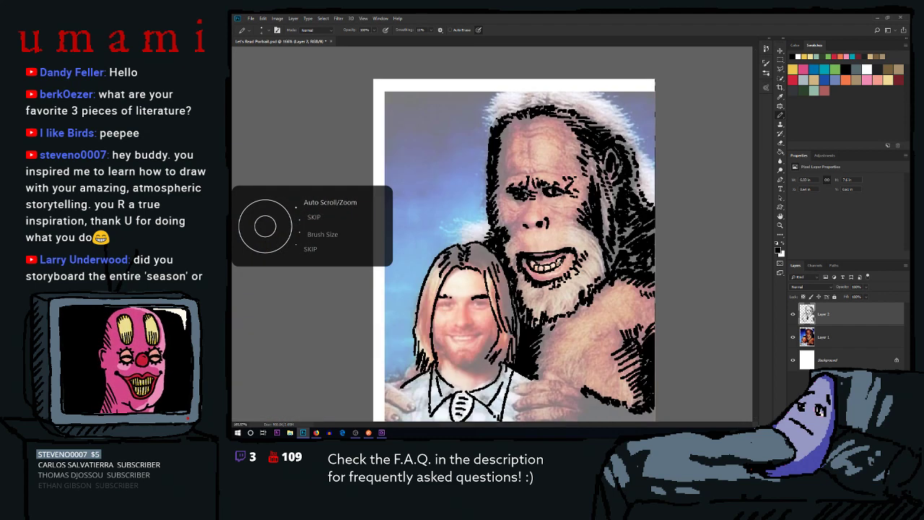
{"action": "scroll", "coordinate": [492, 233], "scroll_direction": "down", "scroll_amount": 1}
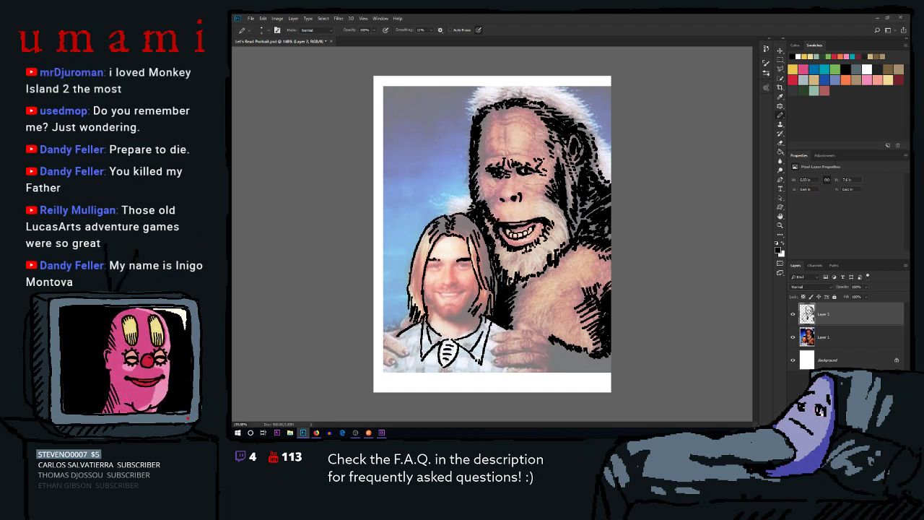
{"action": "left_click_drag", "start_coordinate": [547, 219], "coordinate": [560, 206]}
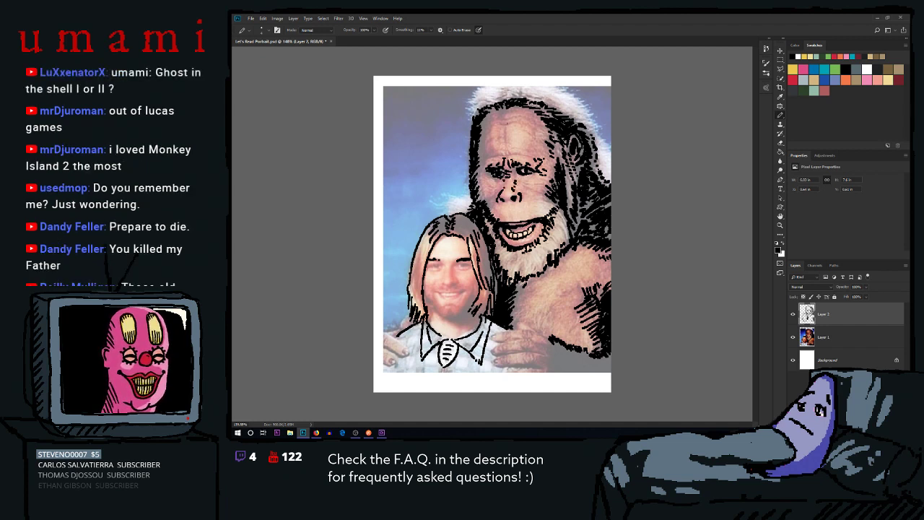
{"action": "left_click_drag", "start_coordinate": [501, 124], "coordinate": [513, 124]}
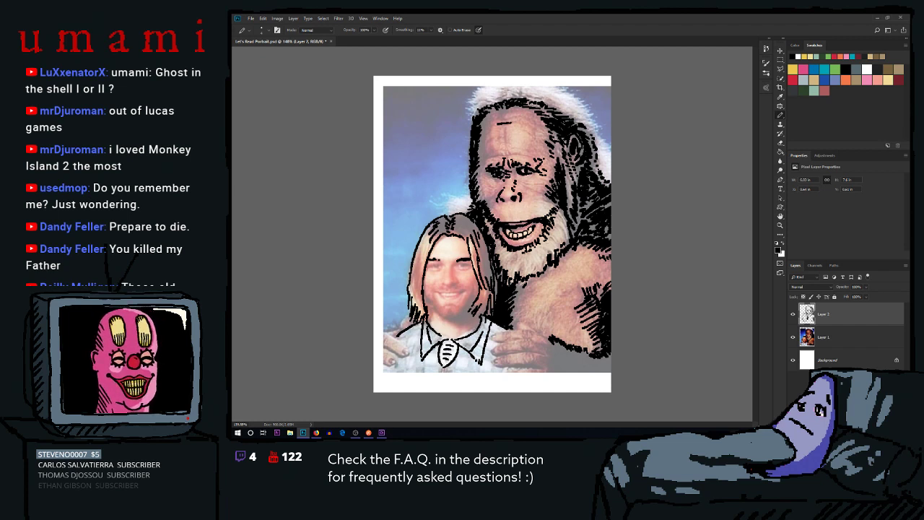
{"action": "key", "text": "ctrl+z"}
{"action": "left_click_drag", "start_coordinate": [497, 125], "coordinate": [510, 124]}
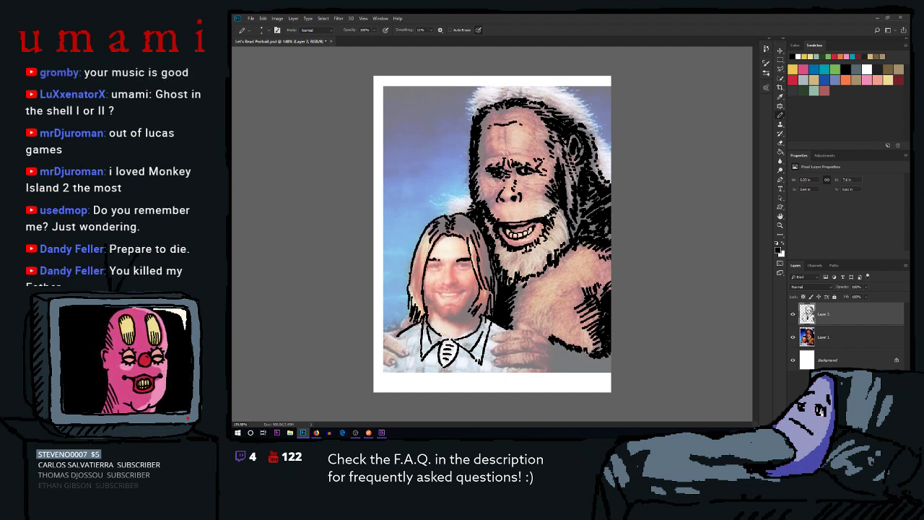
{"action": "left_click_drag", "start_coordinate": [497, 120], "coordinate": [520, 117]}
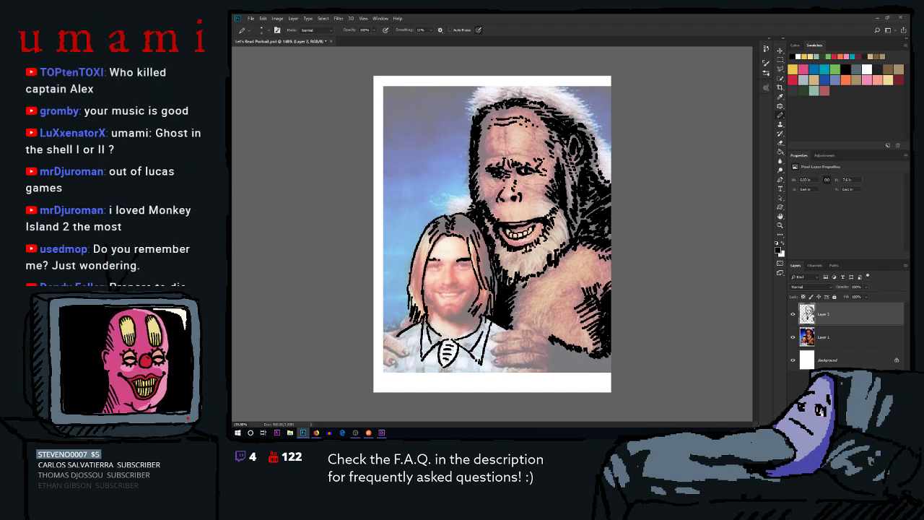
Draw the creases above the bigfoot's brows, replacing a discarded vertical stroke on the forehead
{"action": "left_click_drag", "start_coordinate": [504, 131], "coordinate": [506, 148]}
{"action": "key", "text": "ctrl+z"}
{"action": "left_click_drag", "start_coordinate": [486, 156], "coordinate": [541, 144]}
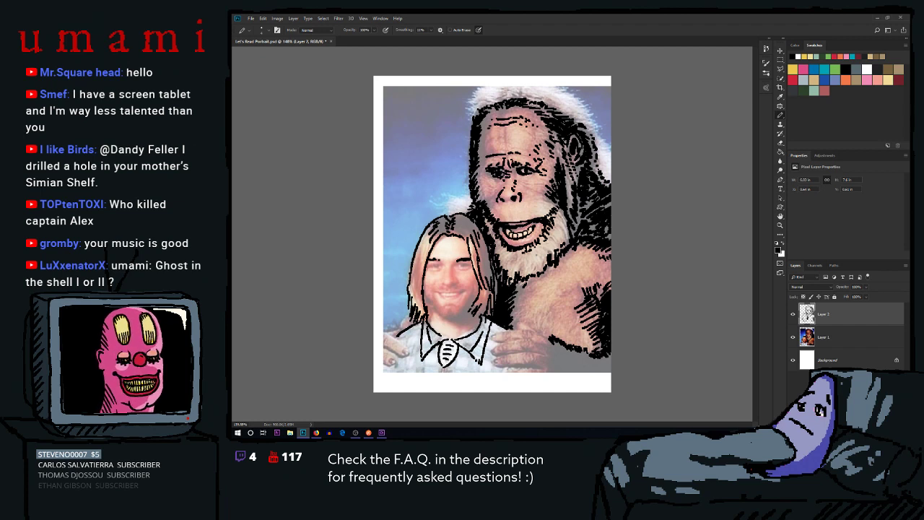
Hatch the shadowed side of the bigfoot's face between the nose, mouth corner and cheek
{"action": "left_click_drag", "start_coordinate": [519, 183], "coordinate": [548, 182]}
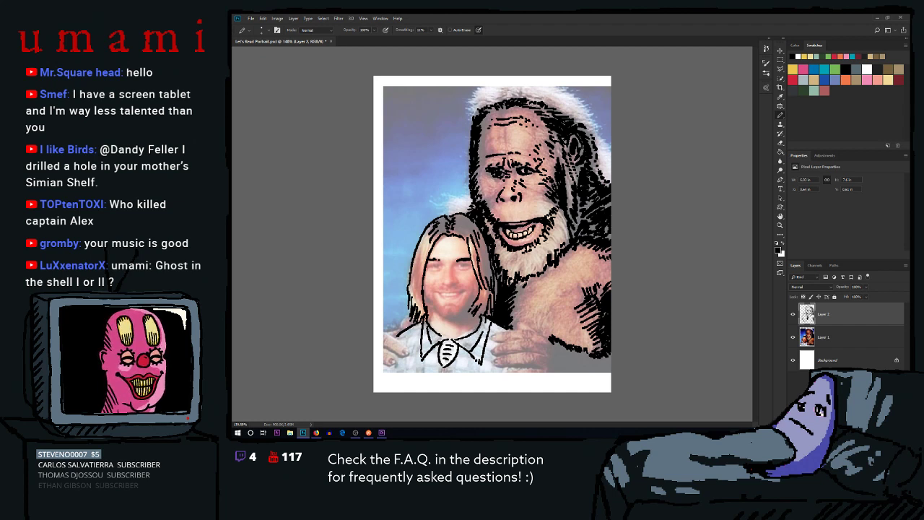
{"action": "left_click_drag", "start_coordinate": [486, 196], "coordinate": [495, 210]}
{"action": "key", "text": "ctrl+z"}
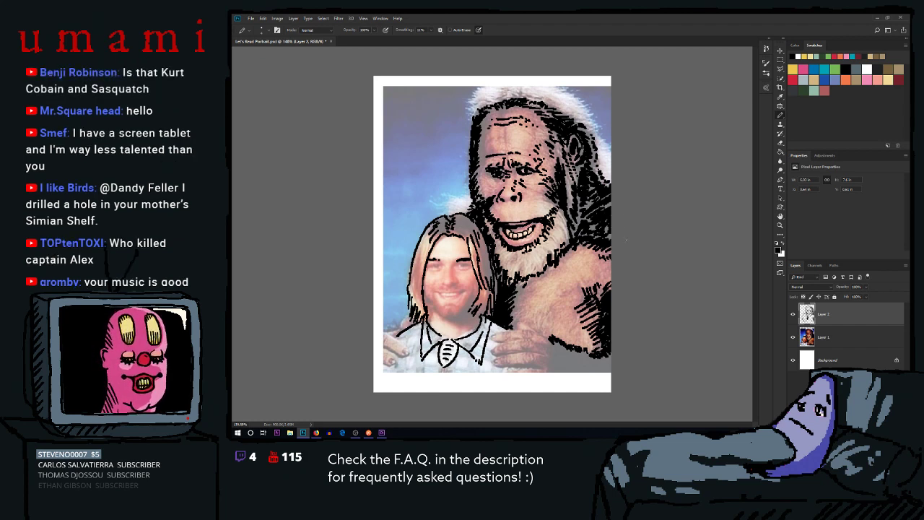
{"action": "left_click_drag", "start_coordinate": [535, 196], "coordinate": [543, 202]}
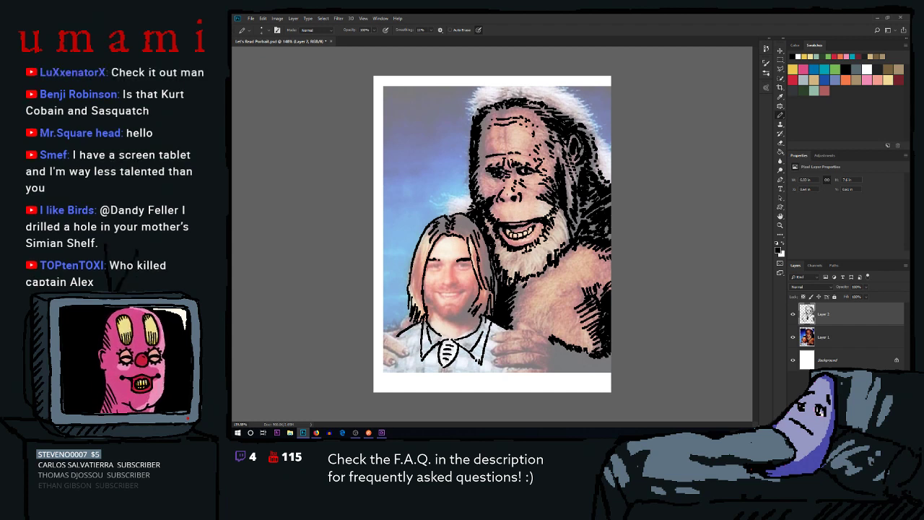
Extend the hatch shading inward from the dark patch on the bigfoot's upper arm
{"action": "left_click_drag", "start_coordinate": [589, 302], "coordinate": [585, 312]}
{"action": "left_click_drag", "start_coordinate": [593, 305], "coordinate": [595, 322]}
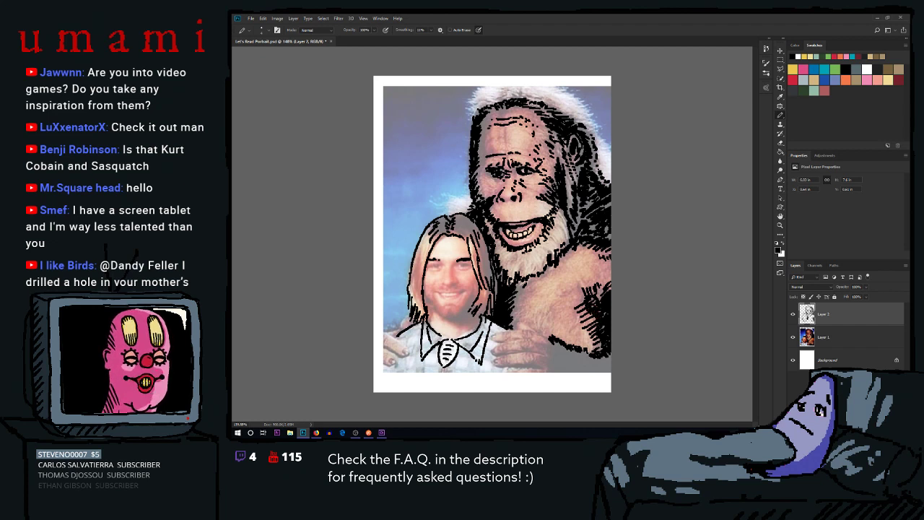
{"action": "left_click_drag", "start_coordinate": [603, 289], "coordinate": [598, 301]}
Outline the fingers and upper edge of the bigfoot's hand on the man's shoulder beneath the furry arm
{"action": "left_click_drag", "start_coordinate": [496, 366], "coordinate": [535, 366]}
{"action": "scroll", "coordinate": [492, 234], "scroll_direction": "up", "scroll_amount": 5}
{"action": "scroll", "coordinate": [492, 234], "scroll_direction": "down", "scroll_amount": 5}
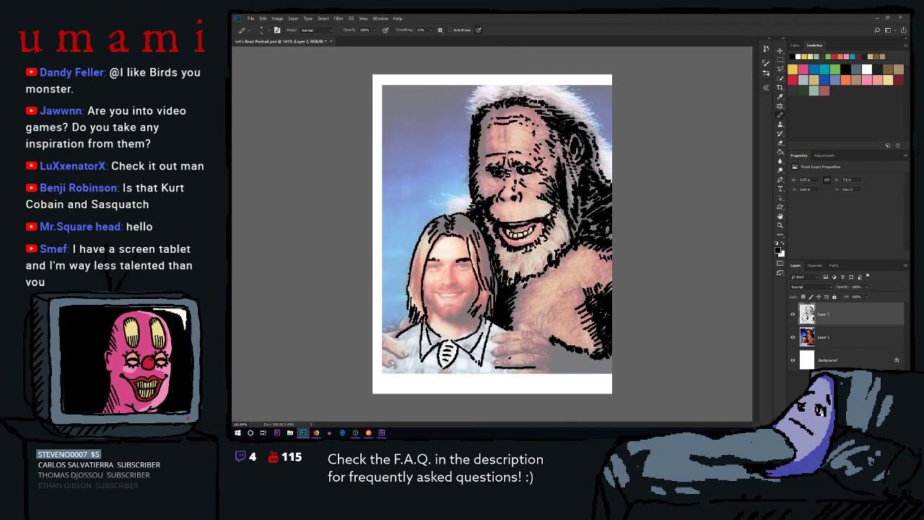
{"action": "scroll", "coordinate": [493, 234], "scroll_direction": "up", "scroll_amount": 1}
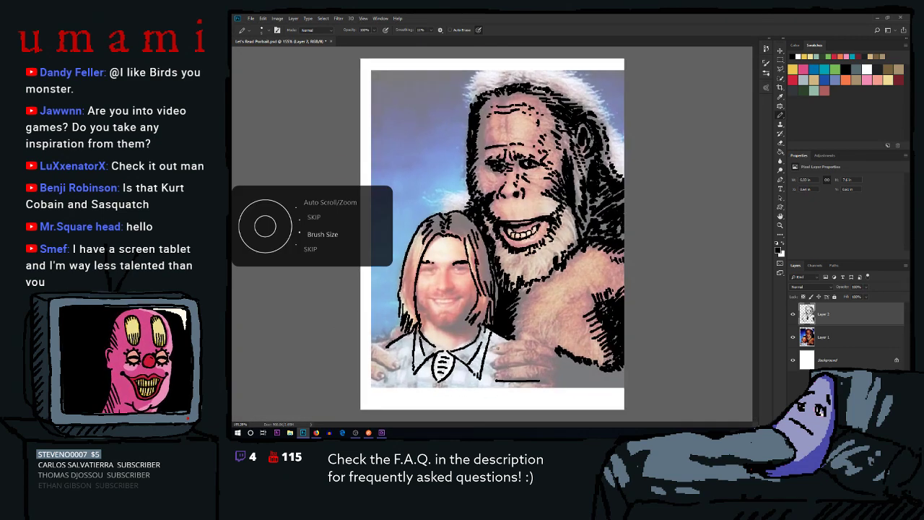
{"action": "left_click_drag", "start_coordinate": [496, 381], "coordinate": [551, 382]}
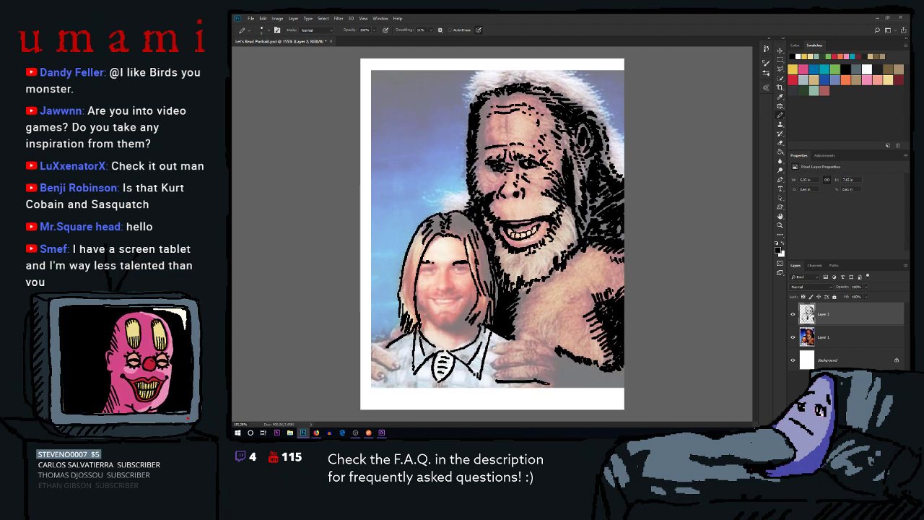
{"action": "left_click_drag", "start_coordinate": [497, 369], "coordinate": [554, 371]}
{"action": "mouse_move", "coordinate": [488, 368]}
{"action": "left_mouse_down"}
{"action": "mouse_move", "coordinate": [510, 354]}
{"action": "mouse_move", "coordinate": [542, 348]}
{"action": "mouse_move", "coordinate": [546, 357]}
{"action": "left_mouse_up"}
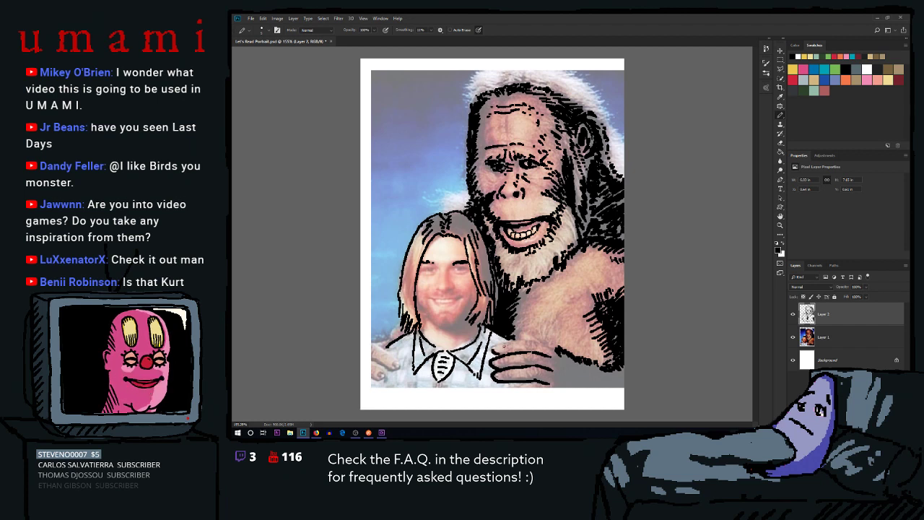
{"action": "left_click_drag", "start_coordinate": [494, 346], "coordinate": [539, 340]}
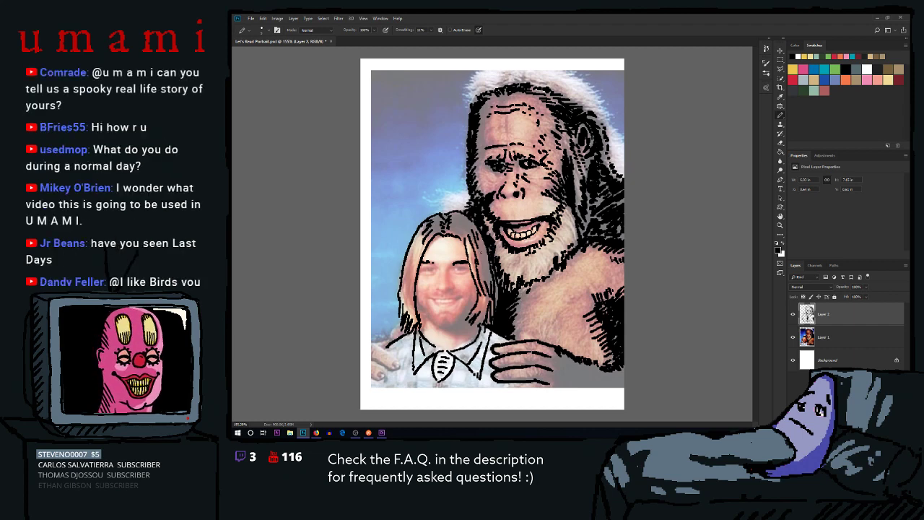
Draw the lowest finger and a line slanting down from it to the canvas bottom beyond the photo, retrying strokes as needed
{"action": "mouse_move", "coordinate": [510, 388]}
{"action": "left_mouse_down"}
{"action": "mouse_move", "coordinate": [537, 392]}
{"action": "mouse_move", "coordinate": [523, 399]}
{"action": "mouse_move", "coordinate": [542, 395]}
{"action": "left_mouse_up"}
{"action": "key", "text": "ctrl+z"}
{"action": "key", "text": "ctrl+z"}
{"action": "key", "text": "ctrl+z"}
{"action": "key", "text": "ctrl+z"}
{"action": "key", "text": "ctrl+z"}
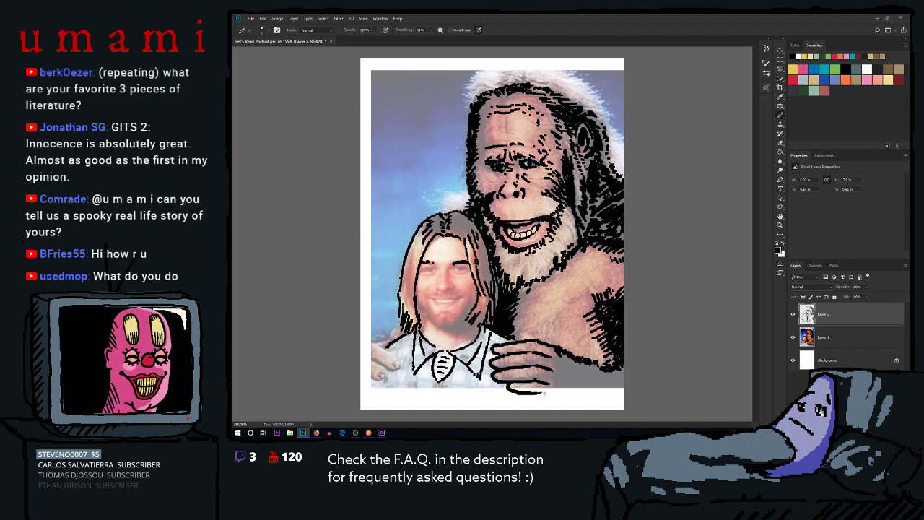
{"action": "left_click_drag", "start_coordinate": [509, 390], "coordinate": [558, 397]}
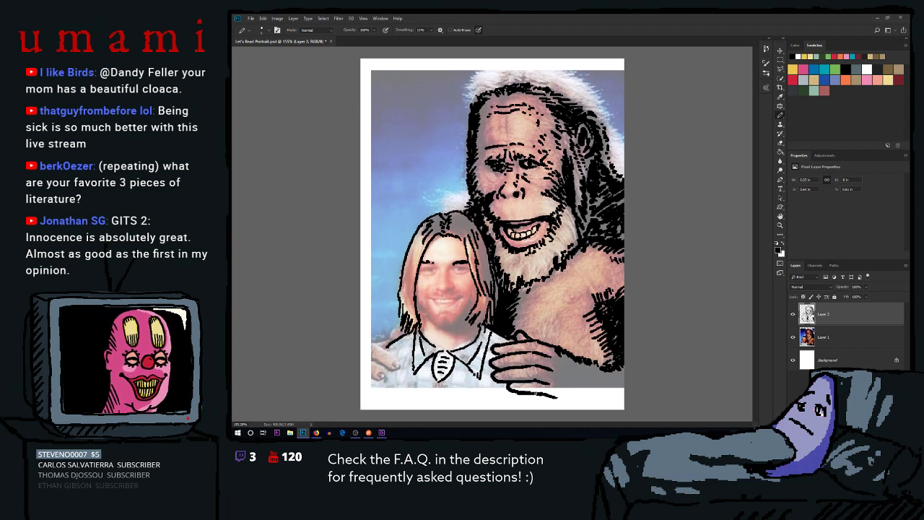
{"action": "left_click_drag", "start_coordinate": [536, 394], "coordinate": [562, 401]}
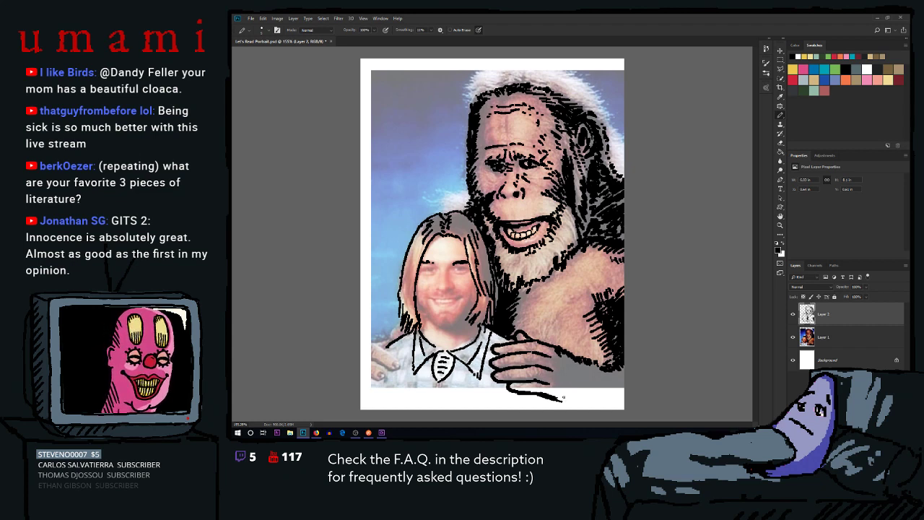
{"action": "mouse_move", "coordinate": [561, 399]}
{"action": "left_mouse_down"}
{"action": "mouse_move", "coordinate": [610, 409]}
{"action": "mouse_move", "coordinate": [569, 406]}
{"action": "mouse_move", "coordinate": [597, 410]}
{"action": "left_mouse_up"}
{"action": "key", "text": "ctrl+z"}
{"action": "key", "text": "ctrl+z"}
{"action": "key", "text": "ctrl+z"}
{"action": "key", "text": "ctrl+z"}
{"action": "key", "text": "ctrl+z"}
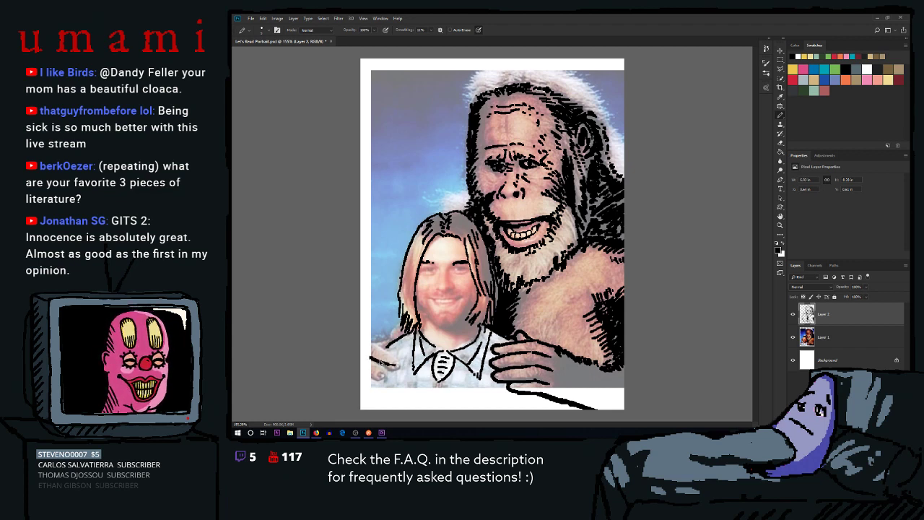
Outline the fingers and back of the bigfoot's other hand, continuing past the photo's edge, and add fingernails to the hands
{"action": "left_click_drag", "start_coordinate": [376, 359], "coordinate": [390, 365]}
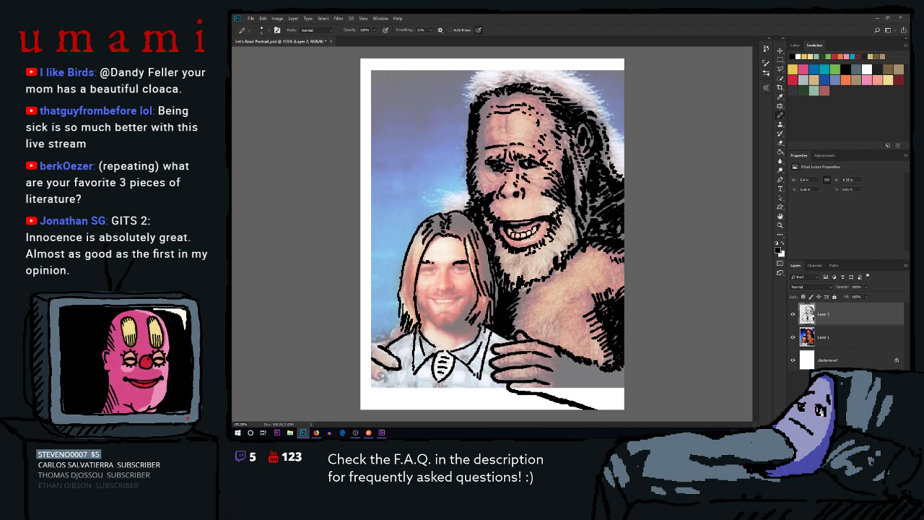
{"action": "mouse_move", "coordinate": [388, 377]}
{"action": "left_mouse_down"}
{"action": "mouse_move", "coordinate": [365, 380]}
{"action": "mouse_move", "coordinate": [370, 384]}
{"action": "left_mouse_up"}
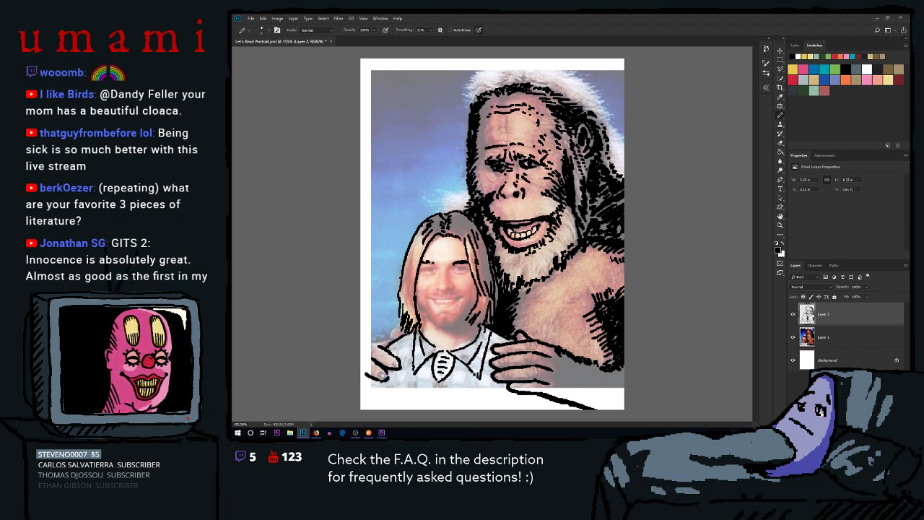
{"action": "left_click_drag", "start_coordinate": [365, 347], "coordinate": [364, 345]}
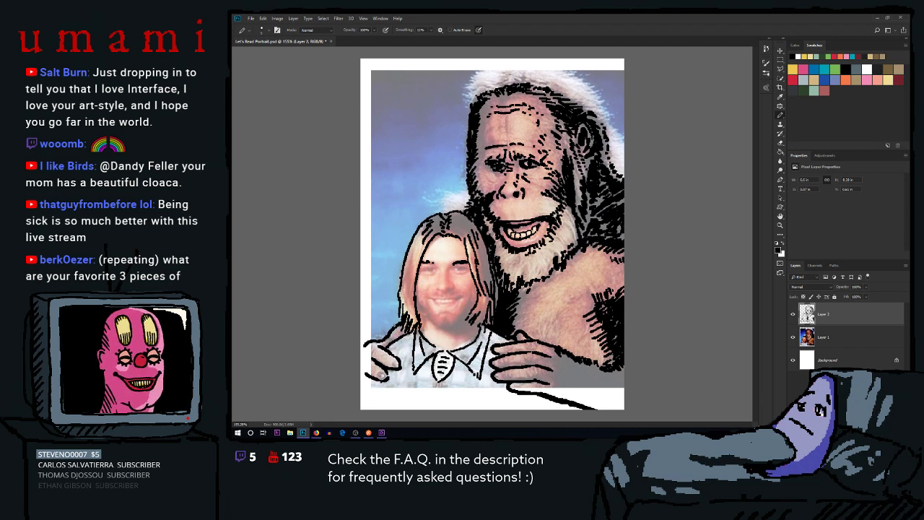
{"action": "key", "text": "alt+Tab"}
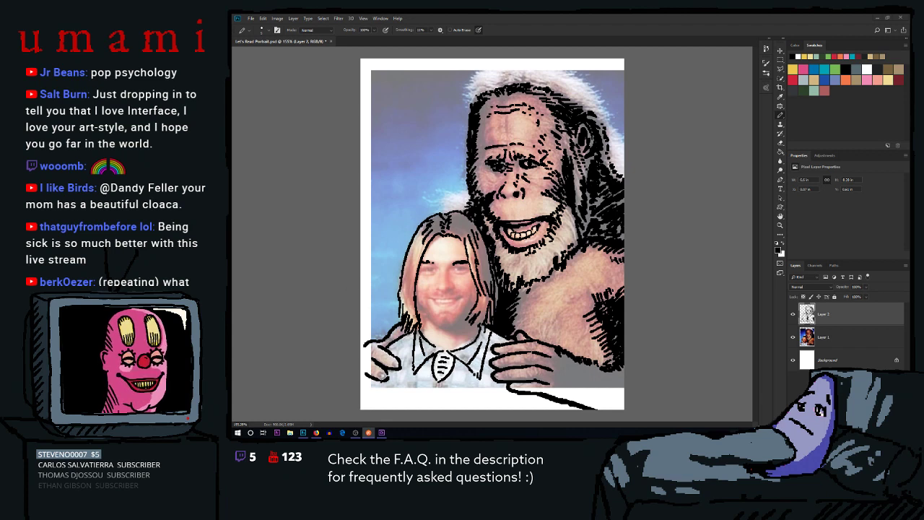
{"action": "key", "text": "alt+Tab"}
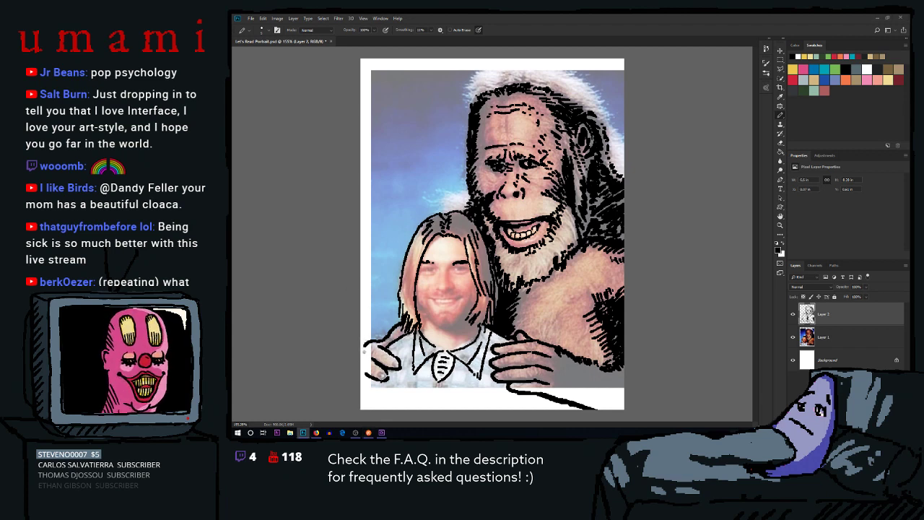
{"action": "left_click_drag", "start_coordinate": [365, 349], "coordinate": [358, 352]}
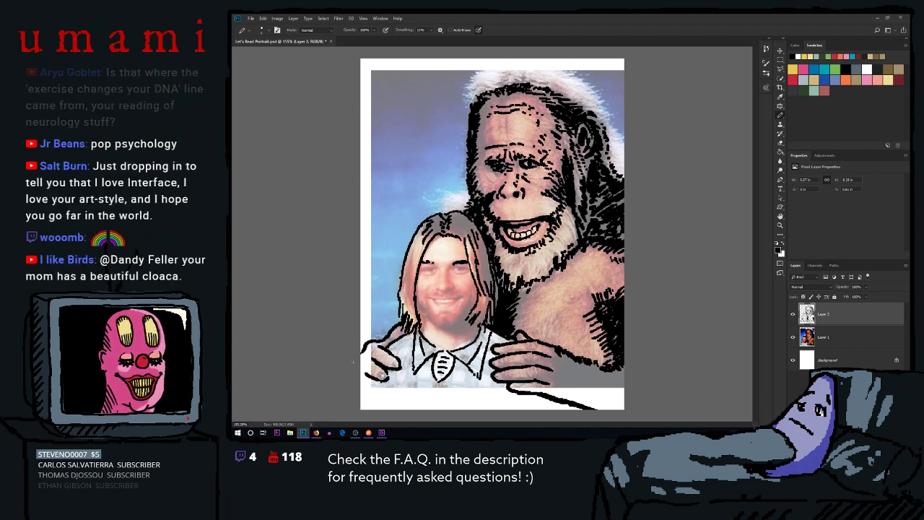
{"action": "left_click_drag", "start_coordinate": [364, 380], "coordinate": [374, 383]}
{"action": "key", "text": "ctrl+z"}
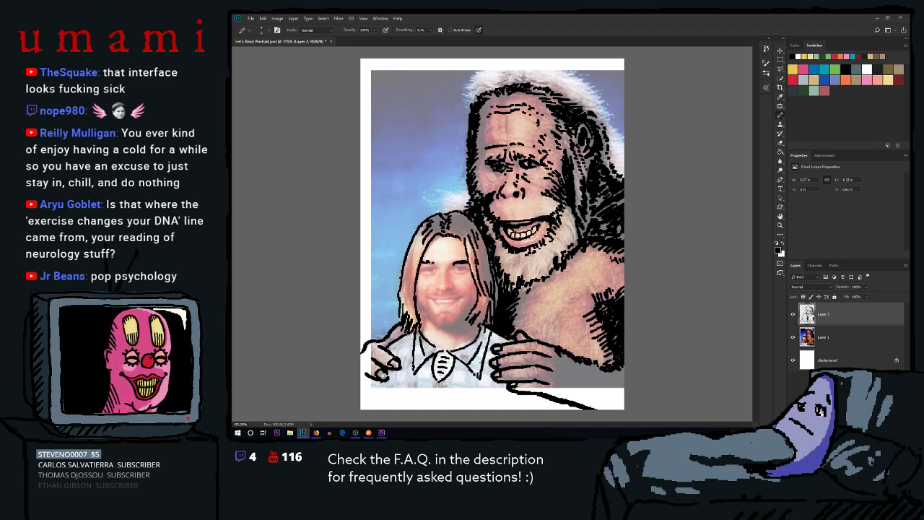
Add shadow strokes beneath the man's shirt collar beside the tie, redoing the first attempt
{"action": "left_click_drag", "start_coordinate": [456, 364], "coordinate": [467, 360]}
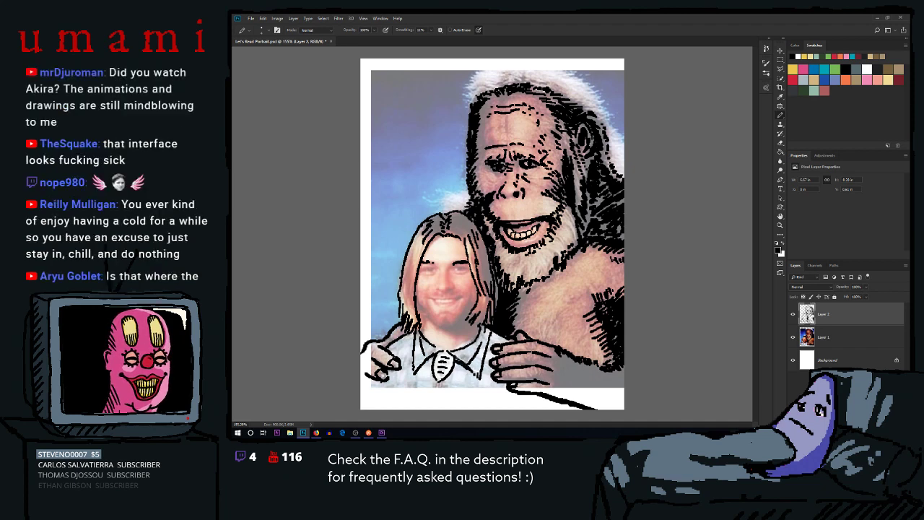
{"action": "key", "text": "ctrl+z"}
{"action": "left_click_drag", "start_coordinate": [461, 370], "coordinate": [472, 362]}
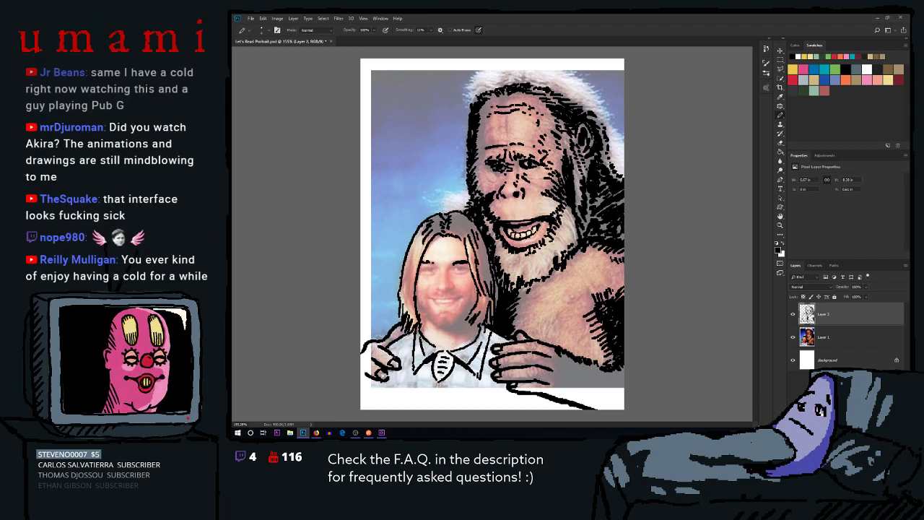
Add short fur strokes along the bigfoot's beard and outline the pale outer fur around the head, extending above the photo
{"action": "left_click_drag", "start_coordinate": [561, 248], "coordinate": [574, 232]}
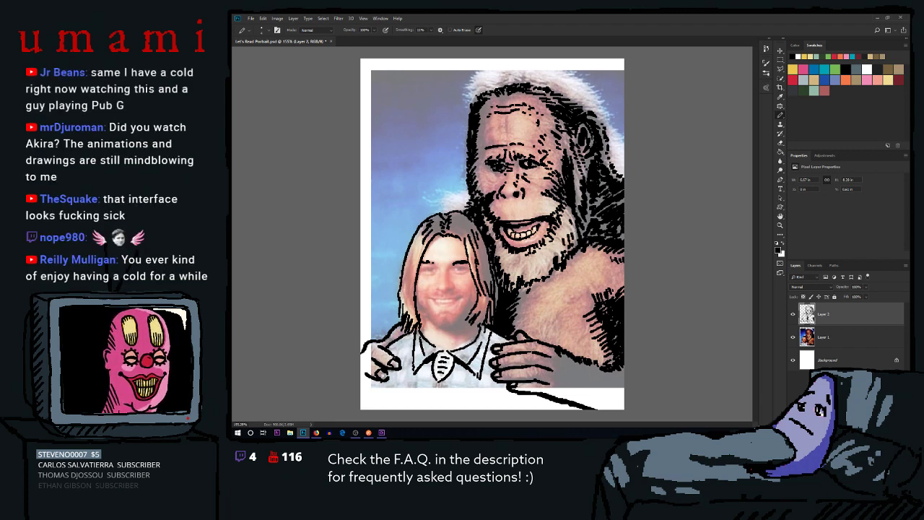
{"action": "mouse_move", "coordinate": [551, 262]}
{"action": "left_mouse_down"}
{"action": "mouse_move", "coordinate": [546, 275]}
{"action": "mouse_move", "coordinate": [533, 275]}
{"action": "left_mouse_up"}
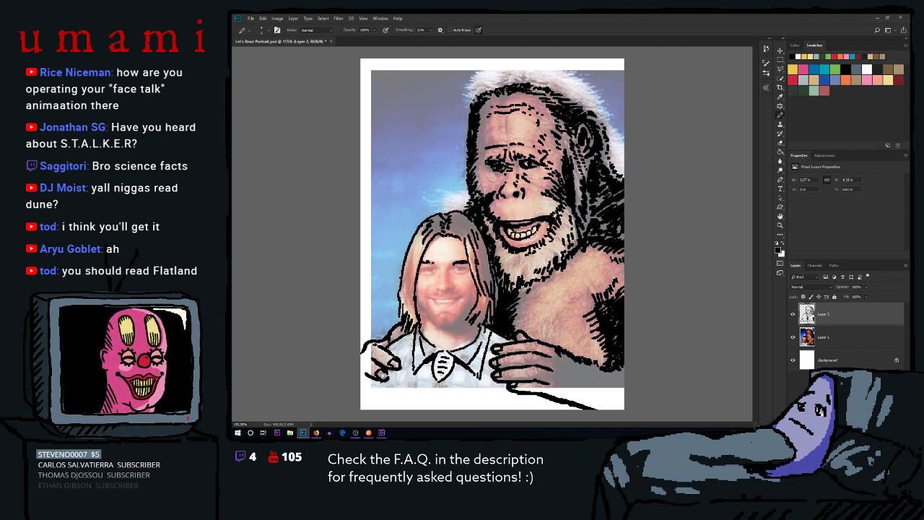
{"action": "mouse_move", "coordinate": [469, 97]}
{"action": "left_mouse_down"}
{"action": "mouse_move", "coordinate": [475, 73]}
{"action": "mouse_move", "coordinate": [497, 65]}
{"action": "mouse_move", "coordinate": [576, 72]}
{"action": "mouse_move", "coordinate": [623, 146]}
{"action": "left_mouse_up"}
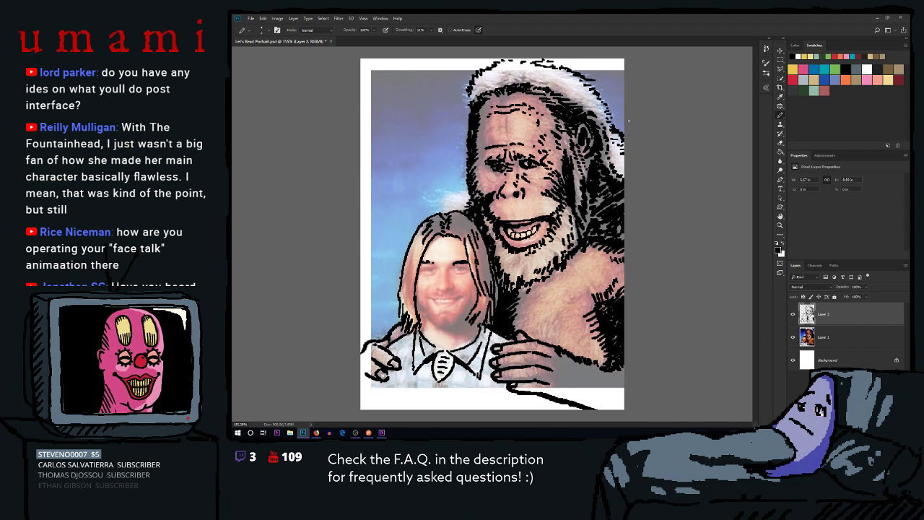
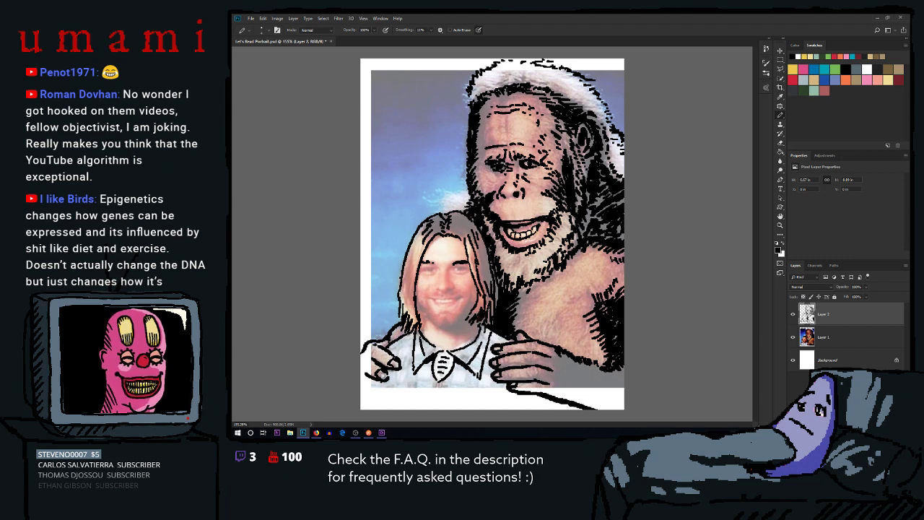
Fill the shadowed side of the man's hair with dense black strands running from the crown to the shoulder
{"action": "mouse_move", "coordinate": [494, 313]}
{"action": "left_mouse_down"}
{"action": "mouse_move", "coordinate": [485, 296]}
{"action": "mouse_move", "coordinate": [498, 290]}
{"action": "mouse_move", "coordinate": [479, 241]}
{"action": "left_mouse_up"}
{"action": "left_click_drag", "start_coordinate": [484, 282], "coordinate": [483, 245]}
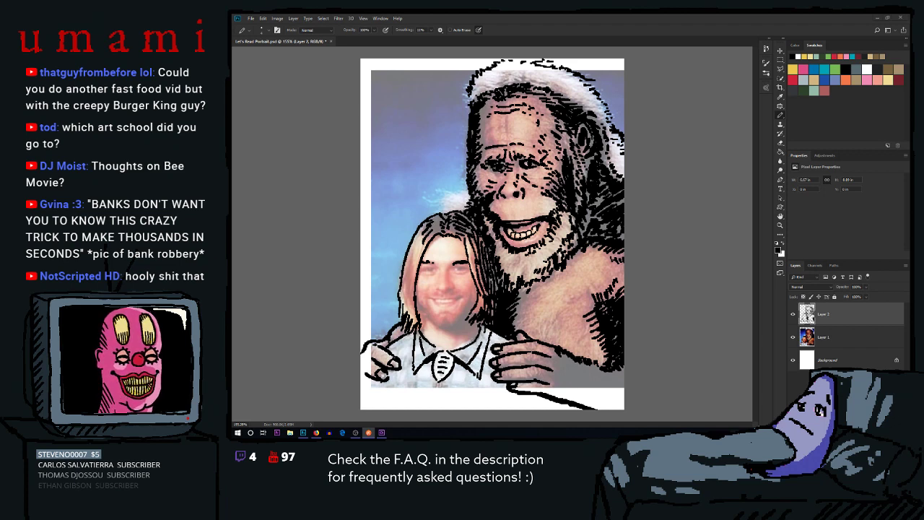
{"action": "left_click", "coordinate": [637, 16]}
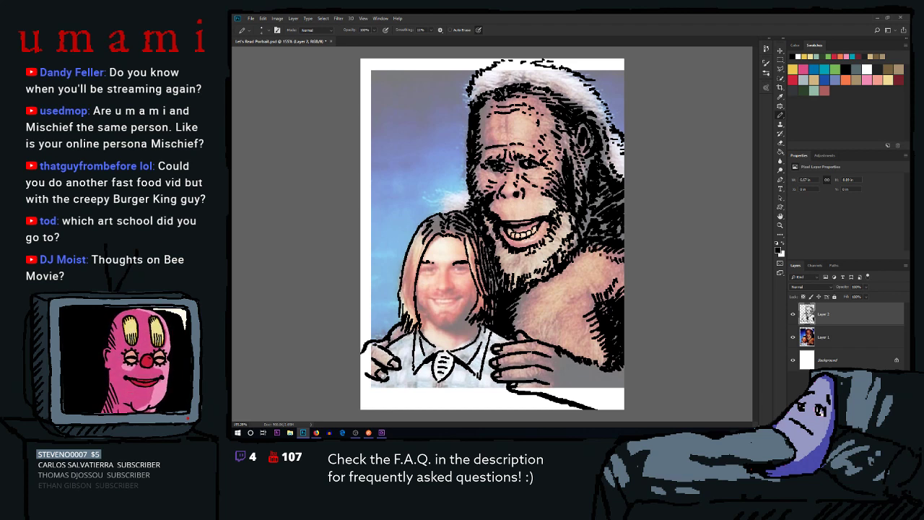
Outline the man's jaw and chin from one side of the face to the other
{"action": "left_click_drag", "start_coordinate": [419, 306], "coordinate": [433, 323]}
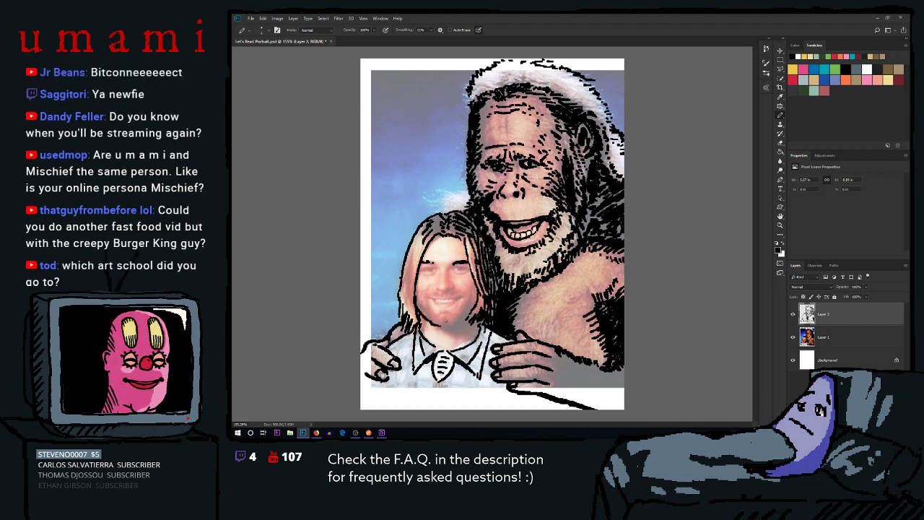
{"action": "left_click_drag", "start_coordinate": [434, 325], "coordinate": [445, 322]}
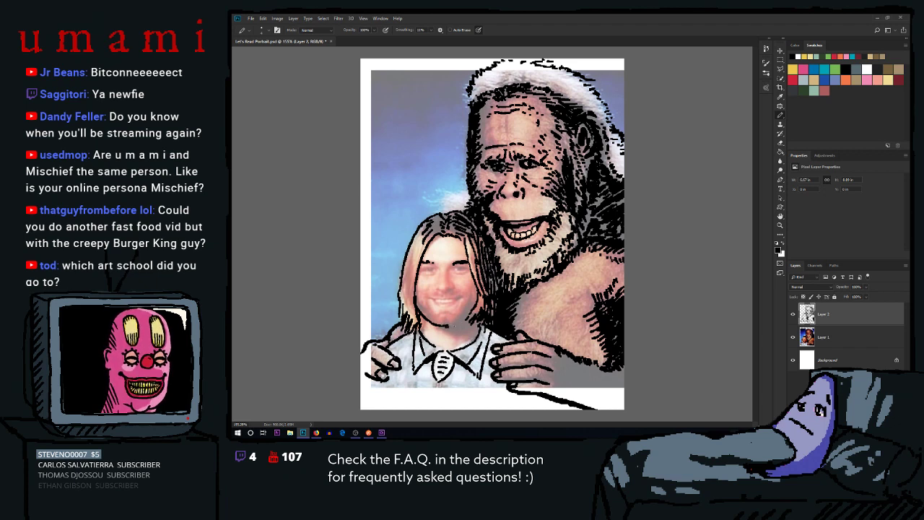
{"action": "left_click_drag", "start_coordinate": [461, 322], "coordinate": [463, 305]}
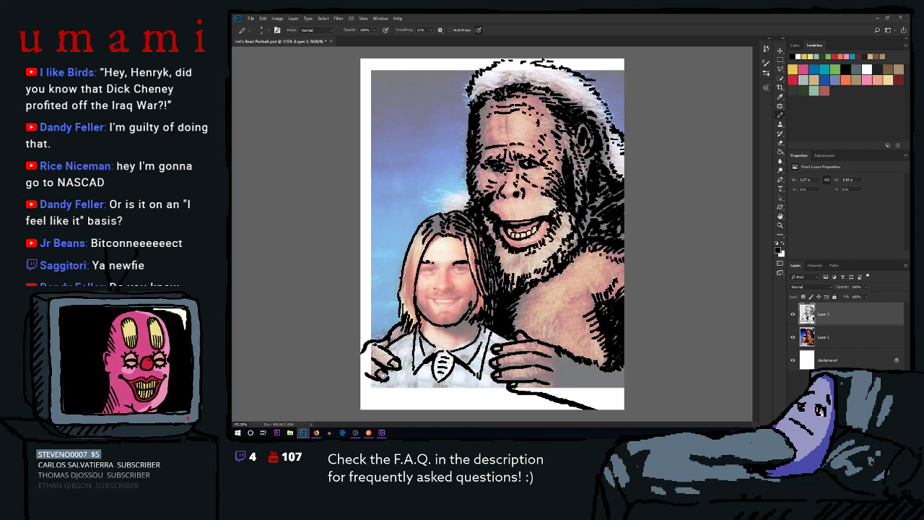
Draw the man's nose and the open eye beside the shadowed side of his hair
{"action": "right_click", "coordinate": [438, 289]}
{"action": "key", "text": "Escape"}
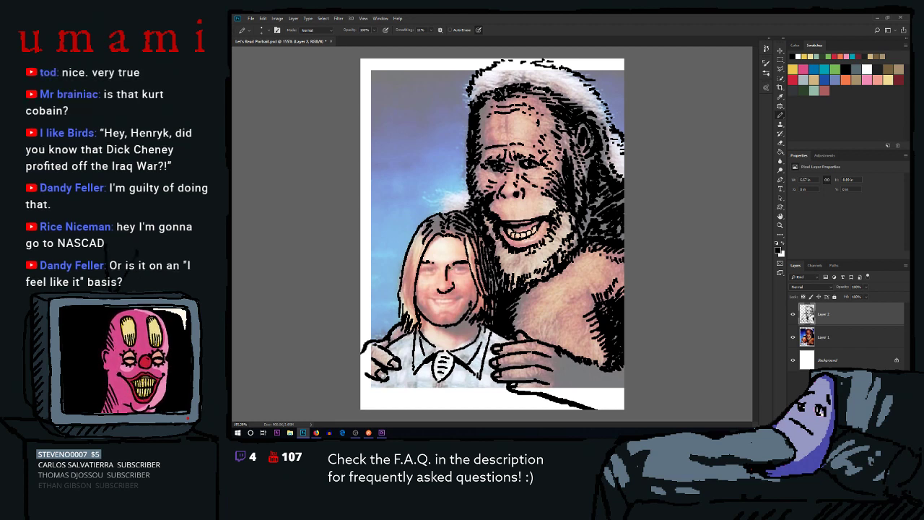
{"action": "left_click_drag", "start_coordinate": [449, 266], "coordinate": [449, 278]}
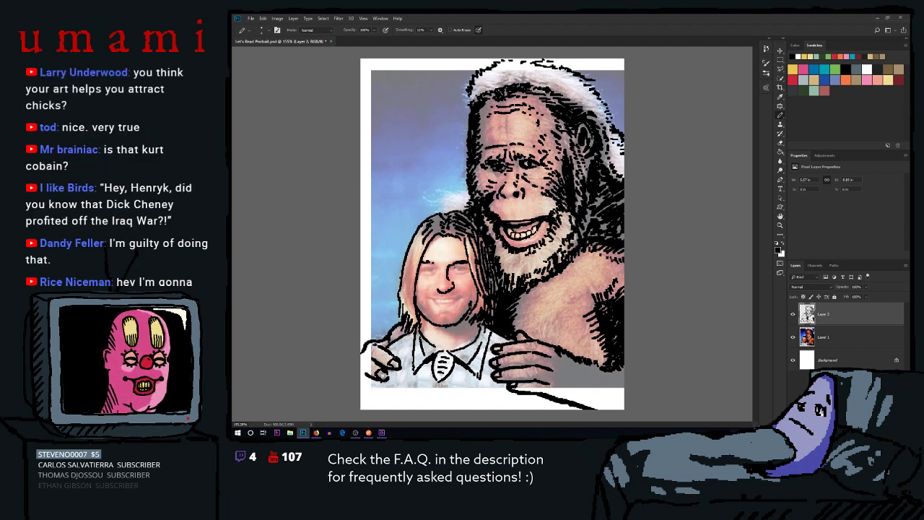
{"action": "right_click", "coordinate": [478, 276]}
{"action": "key", "text": "Escape"}
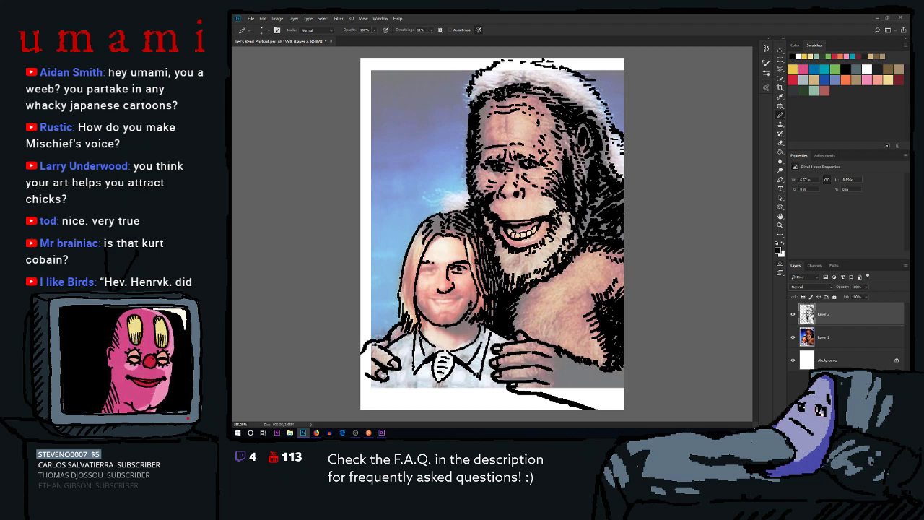
{"action": "right_click", "coordinate": [471, 270]}
{"action": "key", "text": "Escape"}
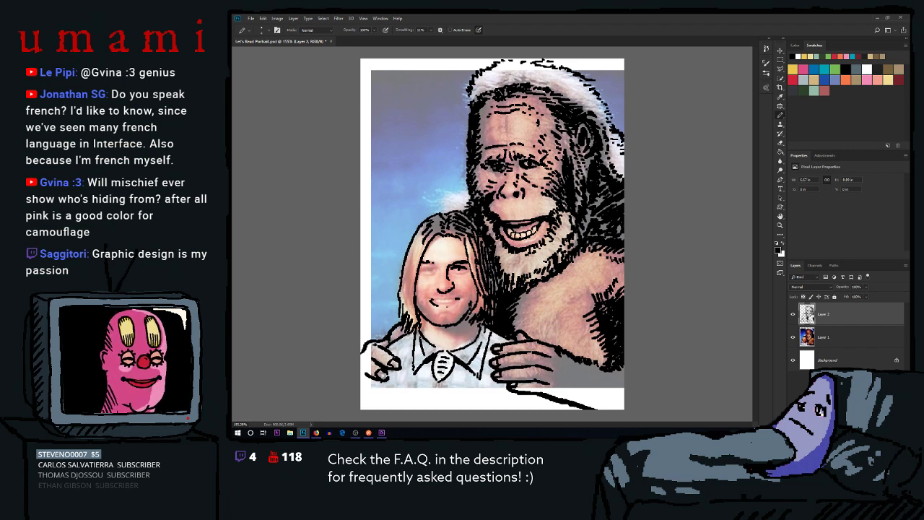
{"action": "left_click_drag", "start_coordinate": [431, 300], "coordinate": [444, 304]}
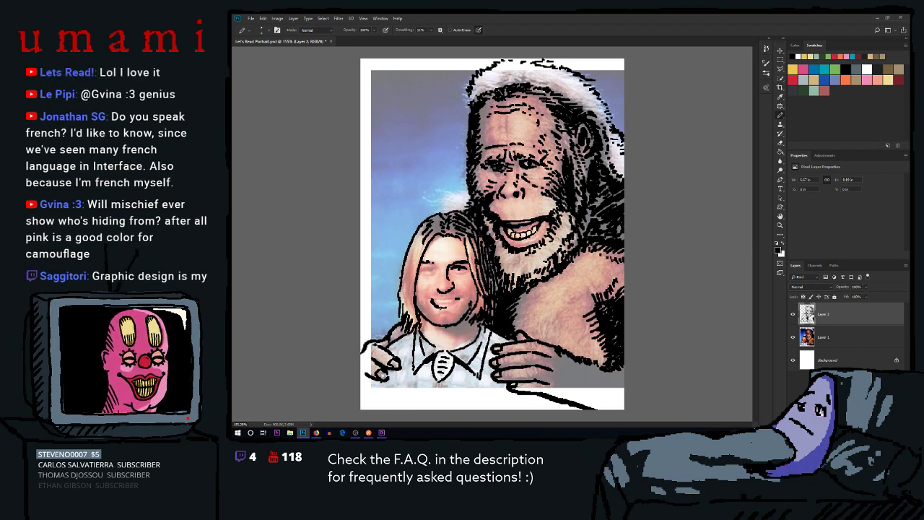
{"action": "left_click_drag", "start_coordinate": [438, 309], "coordinate": [451, 308]}
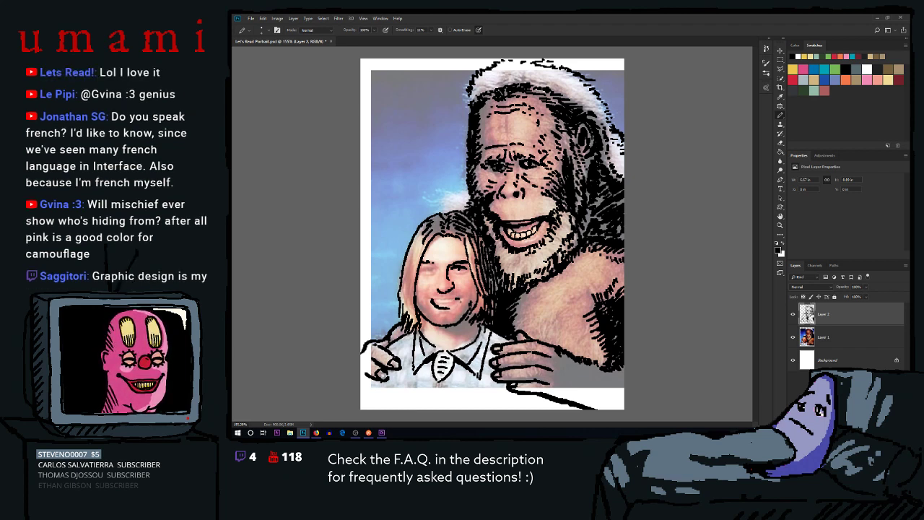
{"action": "key", "text": "ctrl+z"}
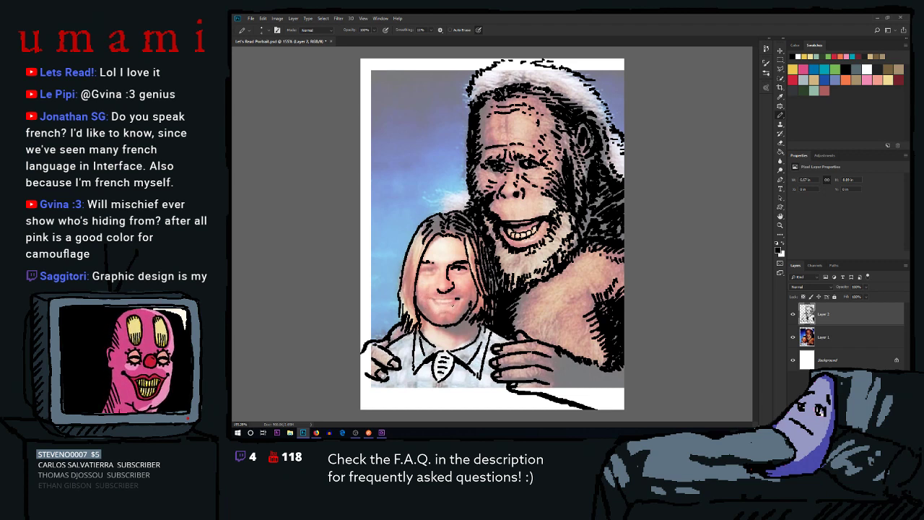
Add short stubble strokes along the man's jaw and draw his mouth, undoing unwanted strokes
{"action": "mouse_move", "coordinate": [420, 300]}
{"action": "left_mouse_down"}
{"action": "mouse_move", "coordinate": [429, 308]}
{"action": "mouse_move", "coordinate": [420, 300]}
{"action": "left_mouse_up"}
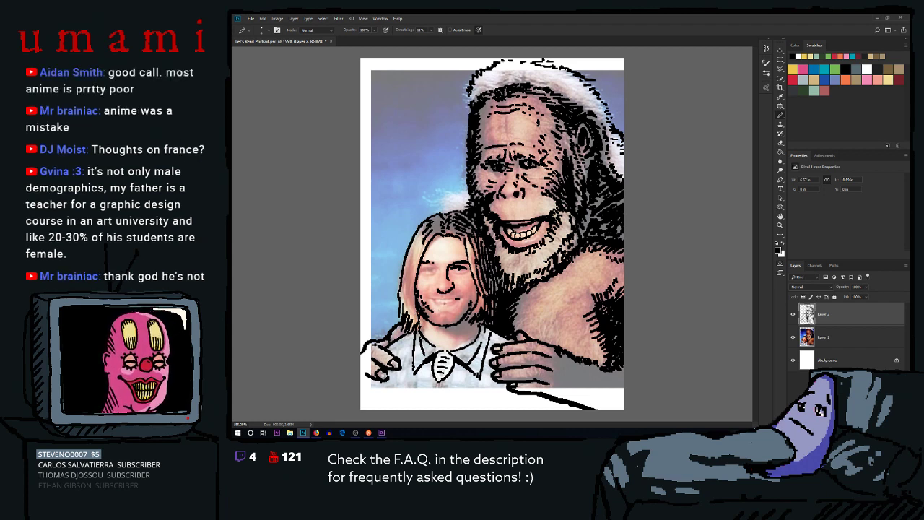
{"action": "mouse_move", "coordinate": [432, 300]}
{"action": "left_mouse_down"}
{"action": "mouse_move", "coordinate": [456, 298]}
{"action": "mouse_move", "coordinate": [448, 299]}
{"action": "left_mouse_up"}
{"action": "key", "text": "ctrl+z"}
{"action": "key", "text": "ctrl+z"}
{"action": "key", "text": "ctrl+z"}
{"action": "key", "text": "ctrl+z"}
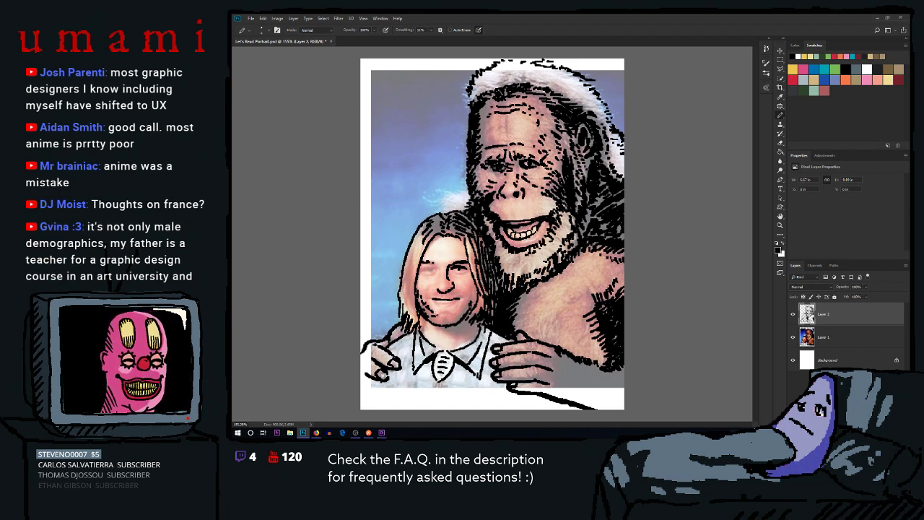
Extend the beard stubble around the man's chin and jaw, and draw his other eye
{"action": "left_click_drag", "start_coordinate": [459, 316], "coordinate": [464, 306]}
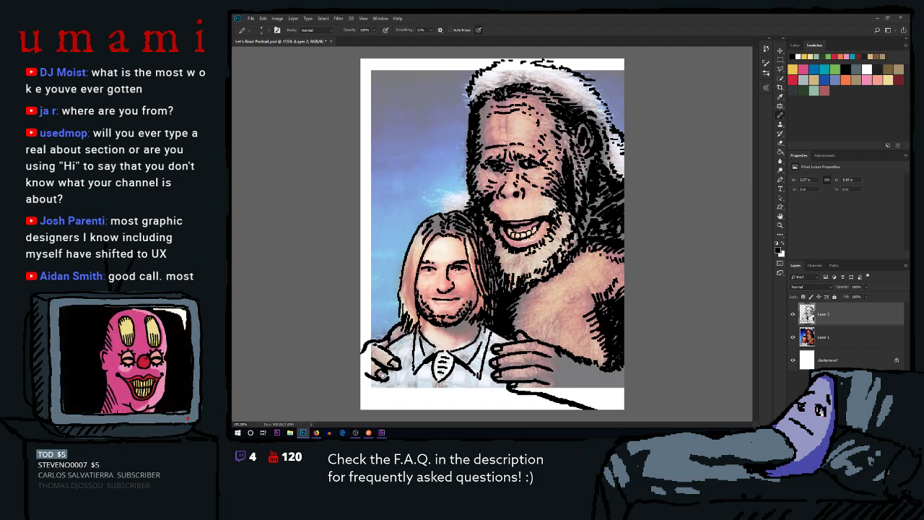
{"action": "left_click_drag", "start_coordinate": [426, 276], "coordinate": [436, 273]}
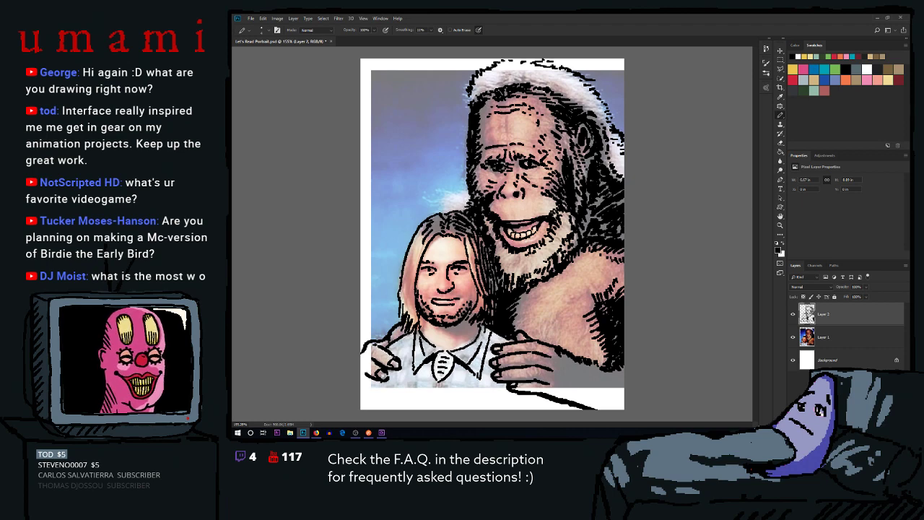
Add dense fur strokes along the inner side of the bigfoot's arm and around the wrist above the man's shoulder
{"action": "left_click_drag", "start_coordinate": [540, 318], "coordinate": [557, 339]}
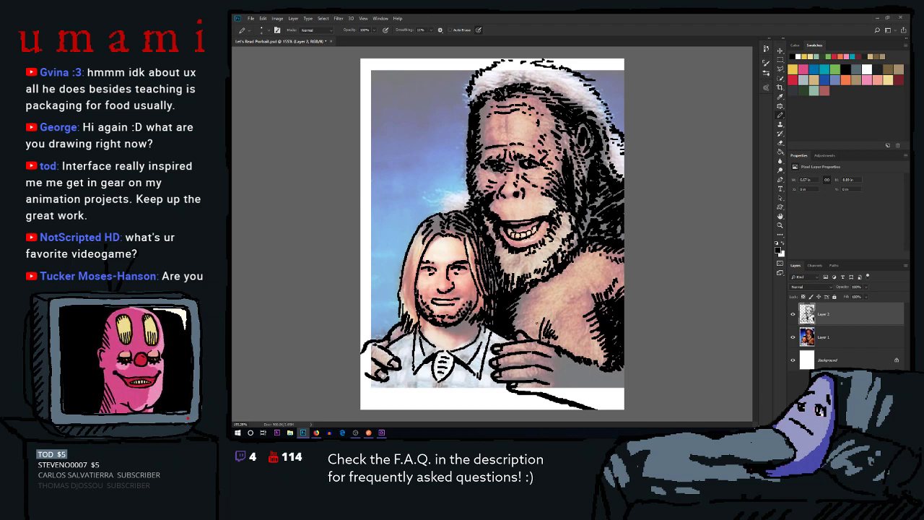
{"action": "mouse_move", "coordinate": [536, 323]}
{"action": "left_mouse_down"}
{"action": "mouse_move", "coordinate": [536, 340]}
{"action": "mouse_move", "coordinate": [558, 343]}
{"action": "mouse_move", "coordinate": [533, 337]}
{"action": "left_mouse_up"}
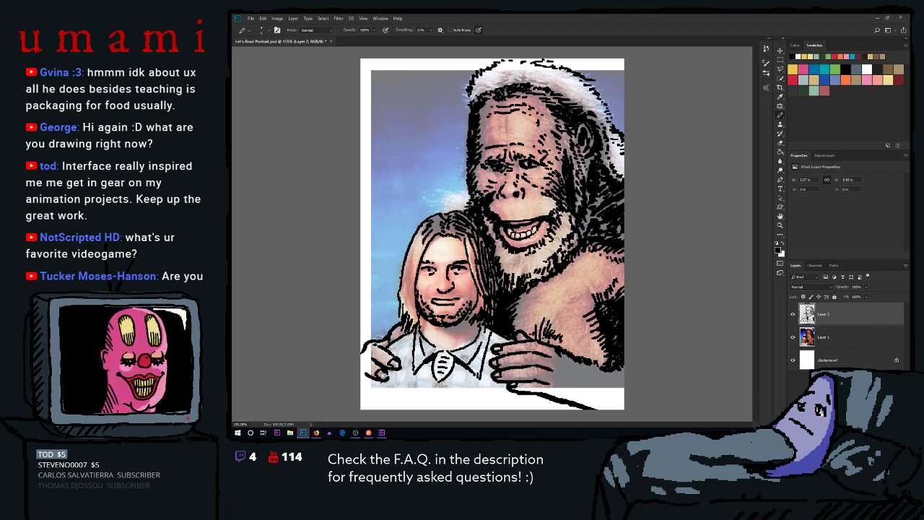
{"action": "left_click_drag", "start_coordinate": [555, 338], "coordinate": [547, 344]}
{"action": "mouse_move", "coordinate": [562, 339]}
{"action": "left_mouse_down"}
{"action": "mouse_move", "coordinate": [552, 346]}
{"action": "mouse_move", "coordinate": [563, 380]}
{"action": "mouse_move", "coordinate": [554, 399]}
{"action": "left_mouse_up"}
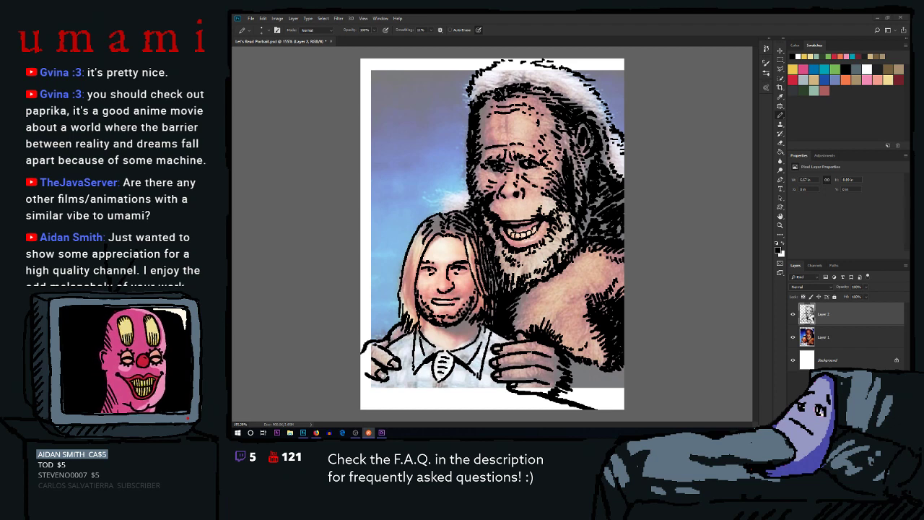
{"action": "mouse_move", "coordinate": [521, 309]}
{"action": "left_mouse_down"}
{"action": "mouse_move", "coordinate": [519, 329]}
{"action": "mouse_move", "coordinate": [527, 330]}
{"action": "left_mouse_up"}
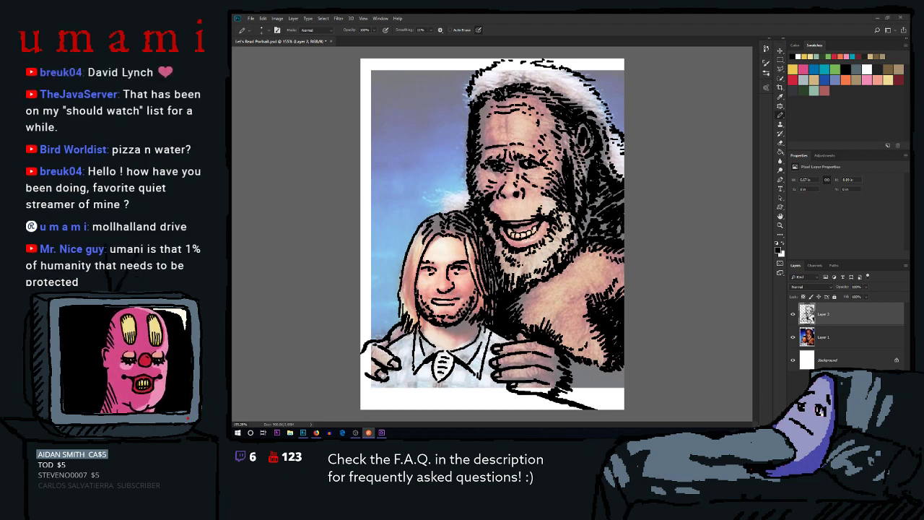
Draw long strands down the lit side of the man's hair, undoing a stray one
{"action": "mouse_move", "coordinate": [409, 259]}
{"action": "left_mouse_down"}
{"action": "mouse_move", "coordinate": [408, 299]}
{"action": "mouse_move", "coordinate": [404, 283]}
{"action": "mouse_move", "coordinate": [414, 318]}
{"action": "left_mouse_up"}
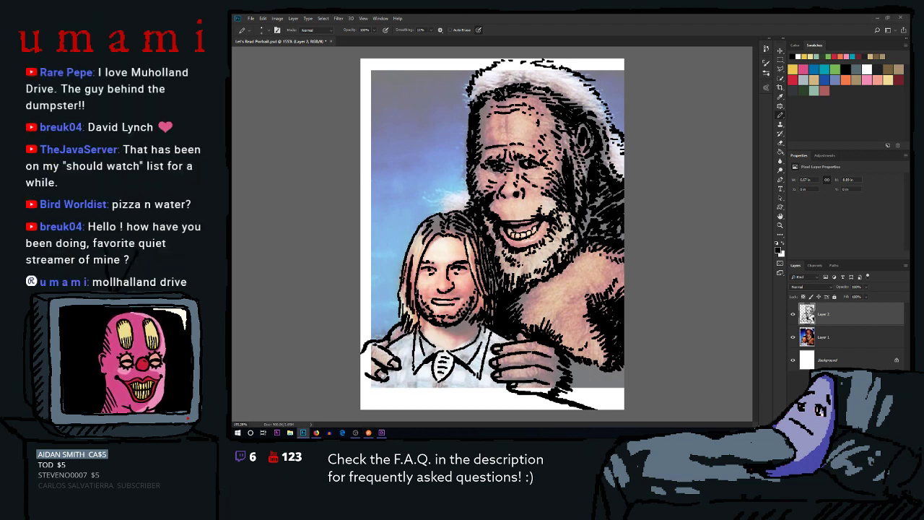
{"action": "left_click_drag", "start_coordinate": [406, 281], "coordinate": [403, 295]}
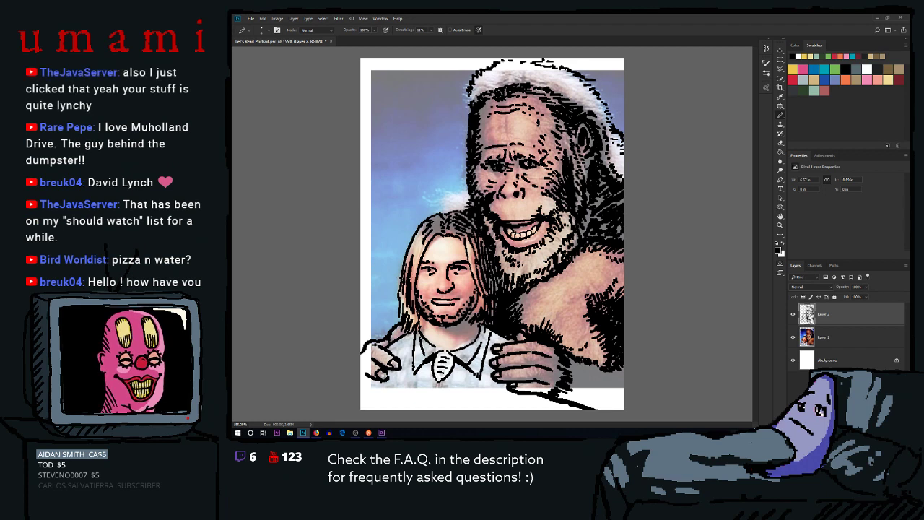
{"action": "left_click_drag", "start_coordinate": [409, 270], "coordinate": [410, 297]}
{"action": "key", "text": "ctrl+z"}
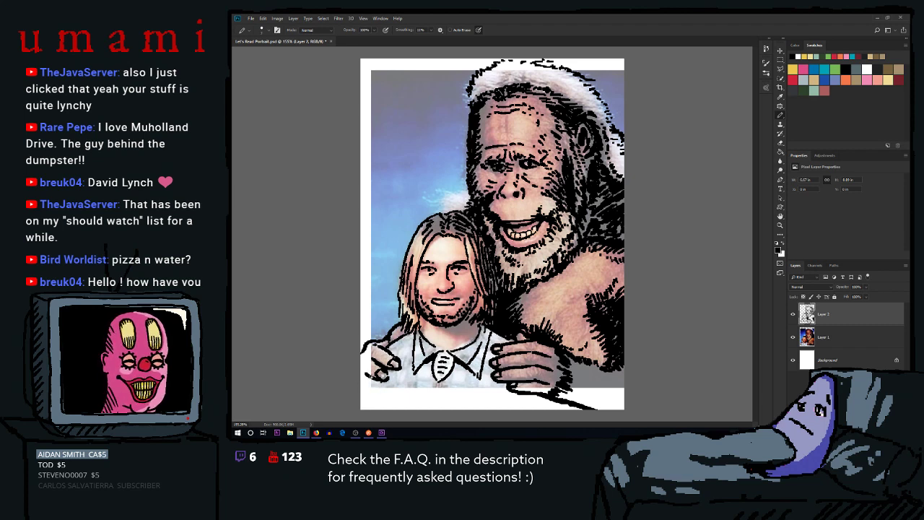
Finish the fingertip of the bigfoot's far hand at the canvas edge and draw a vertical shirt line from the tie to the canvas bottom
{"action": "mouse_move", "coordinate": [360, 383]}
{"action": "left_mouse_down"}
{"action": "mouse_move", "coordinate": [368, 391]}
{"action": "mouse_move", "coordinate": [379, 381]}
{"action": "mouse_move", "coordinate": [364, 386]}
{"action": "left_mouse_up"}
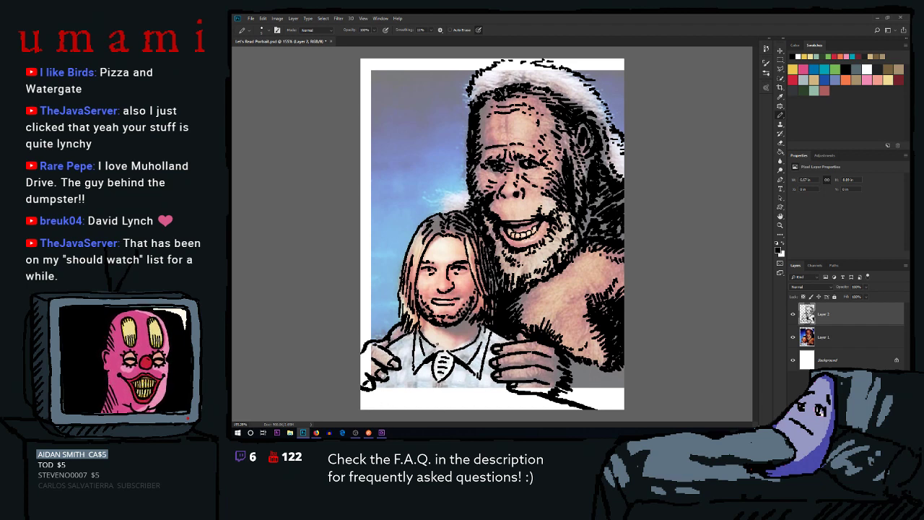
{"action": "left_click_drag", "start_coordinate": [440, 380], "coordinate": [440, 426]}
{"action": "key", "text": "ctrl+z"}
{"action": "left_click_drag", "start_coordinate": [440, 381], "coordinate": [441, 419]}
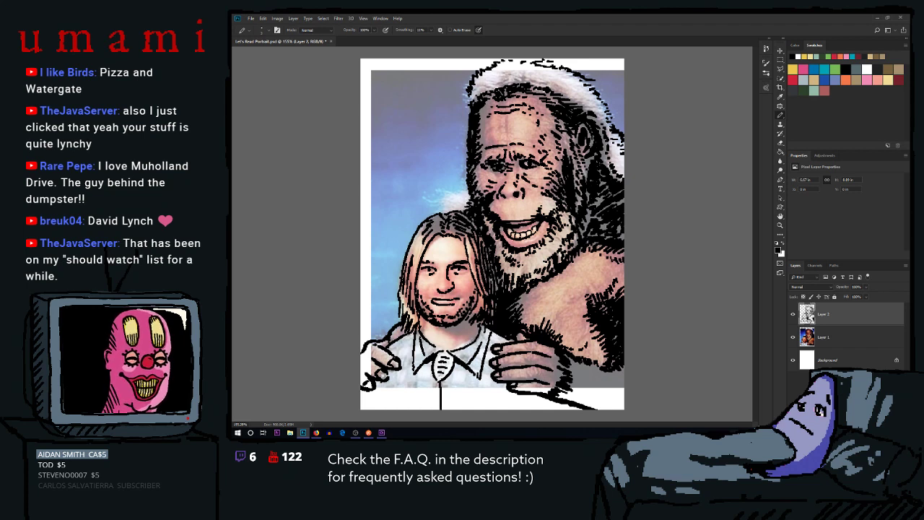
{"action": "left_click_drag", "start_coordinate": [444, 379], "coordinate": [443, 390]}
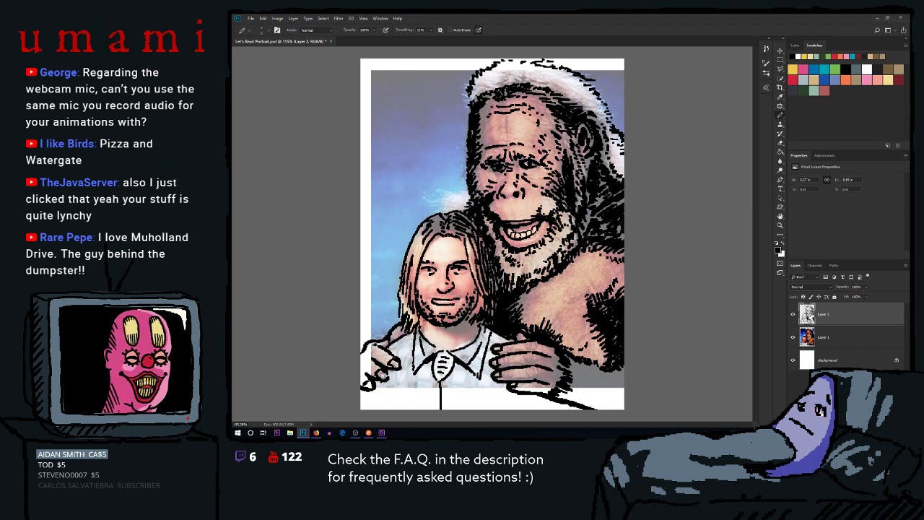
Move the photo layer above the line art, reduce its opacity so it is barely visible, and hide it
{"action": "left_click_drag", "start_coordinate": [827, 336], "coordinate": [827, 309]}
{"action": "left_click_drag", "start_coordinate": [867, 287], "coordinate": [896, 295]}
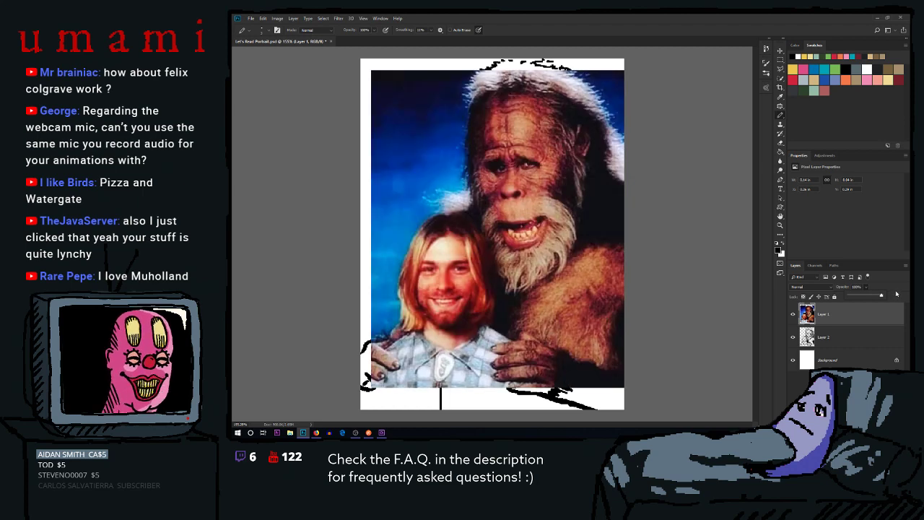
{"action": "left_click_drag", "start_coordinate": [894, 295], "coordinate": [853, 298]}
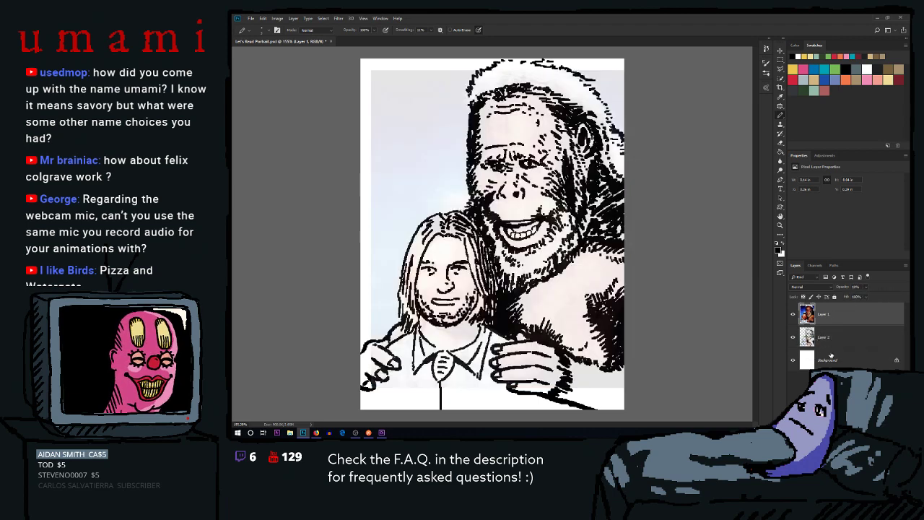
{"action": "mouse_move", "coordinate": [835, 340]}
{"action": "left_mouse_down"}
{"action": "mouse_move", "coordinate": [837, 353]}
{"action": "mouse_move", "coordinate": [832, 344]}
{"action": "left_mouse_up"}
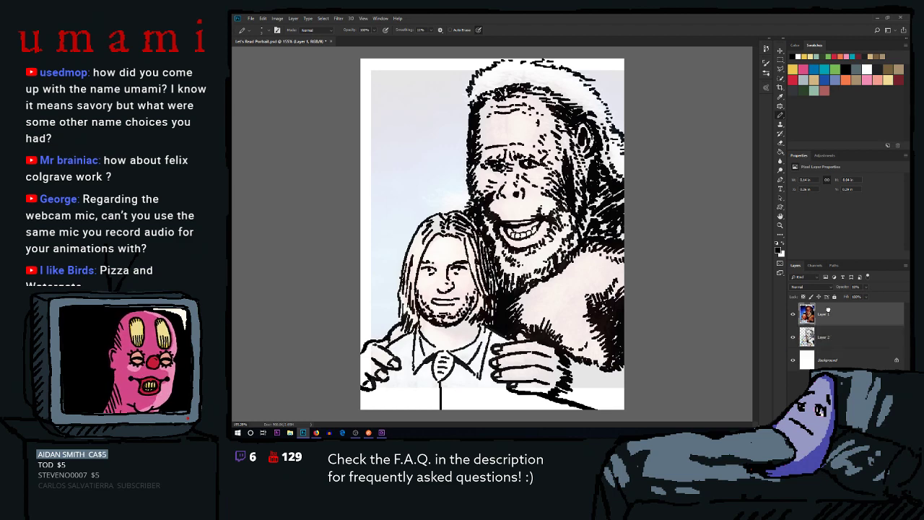
{"action": "left_click", "coordinate": [793, 314]}
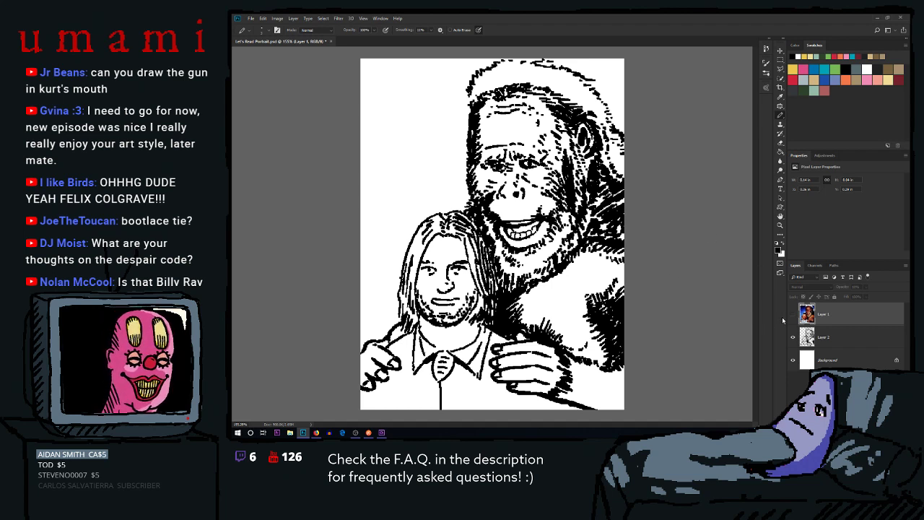
Fill the bigfoot's forearm in the canvas's lower corner with dense black fur strokes on Layer 2, using the Pencil tool
{"action": "right_click", "coordinate": [780, 115]}
{"action": "left_click", "coordinate": [809, 122]}
{"action": "left_click", "coordinate": [823, 337]}
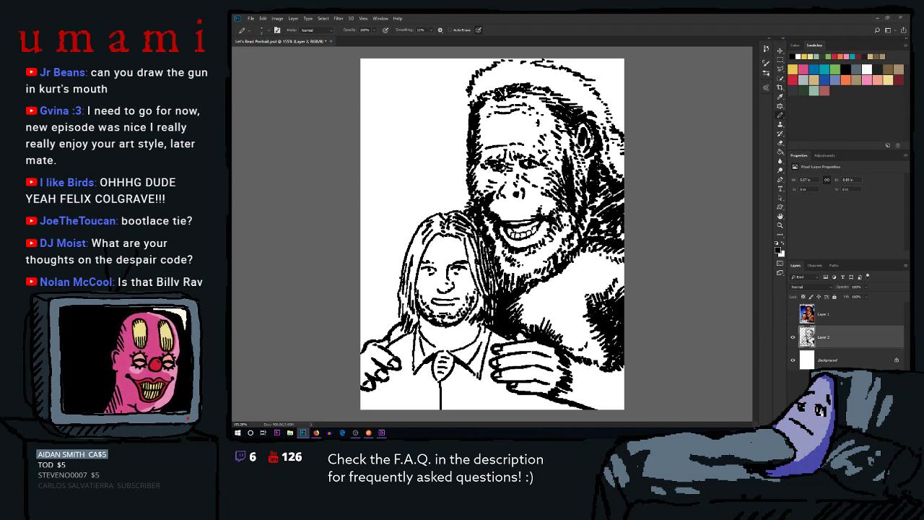
{"action": "mouse_move", "coordinate": [570, 402]}
{"action": "left_mouse_down"}
{"action": "mouse_move", "coordinate": [554, 413]}
{"action": "mouse_move", "coordinate": [565, 397]}
{"action": "left_mouse_up"}
{"action": "mouse_move", "coordinate": [577, 393]}
{"action": "left_mouse_down"}
{"action": "mouse_move", "coordinate": [560, 402]}
{"action": "mouse_move", "coordinate": [572, 394]}
{"action": "left_mouse_up"}
{"action": "mouse_move", "coordinate": [594, 361]}
{"action": "left_mouse_down"}
{"action": "mouse_move", "coordinate": [572, 383]}
{"action": "mouse_move", "coordinate": [578, 377]}
{"action": "left_mouse_up"}
{"action": "mouse_move", "coordinate": [594, 360]}
{"action": "left_mouse_down"}
{"action": "mouse_move", "coordinate": [582, 374]}
{"action": "mouse_move", "coordinate": [582, 411]}
{"action": "mouse_move", "coordinate": [596, 377]}
{"action": "mouse_move", "coordinate": [608, 390]}
{"action": "mouse_move", "coordinate": [620, 383]}
{"action": "mouse_move", "coordinate": [602, 412]}
{"action": "mouse_move", "coordinate": [612, 394]}
{"action": "left_mouse_up"}
{"action": "left_click_drag", "start_coordinate": [627, 400], "coordinate": [616, 413]}
{"action": "mouse_move", "coordinate": [624, 380]}
{"action": "left_mouse_down"}
{"action": "mouse_move", "coordinate": [618, 394]}
{"action": "mouse_move", "coordinate": [568, 410]}
{"action": "left_mouse_up"}
{"action": "left_click_drag", "start_coordinate": [572, 403], "coordinate": [562, 410]}
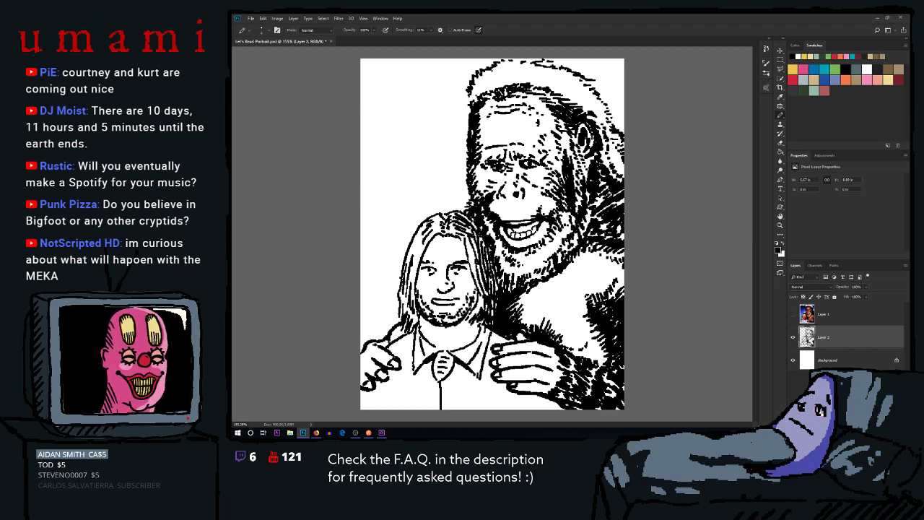
Add short black fur strokes throughout the bigfoot's pale outer fur, from the forehead over the crown to the back of the head
{"action": "mouse_move", "coordinate": [484, 85]}
{"action": "left_mouse_down"}
{"action": "mouse_move", "coordinate": [517, 75]}
{"action": "mouse_move", "coordinate": [549, 81]}
{"action": "mouse_move", "coordinate": [602, 110]}
{"action": "mouse_move", "coordinate": [577, 88]}
{"action": "mouse_move", "coordinate": [606, 122]}
{"action": "mouse_move", "coordinate": [613, 153]}
{"action": "left_mouse_up"}
{"action": "left_click_drag", "start_coordinate": [484, 85], "coordinate": [471, 101]}
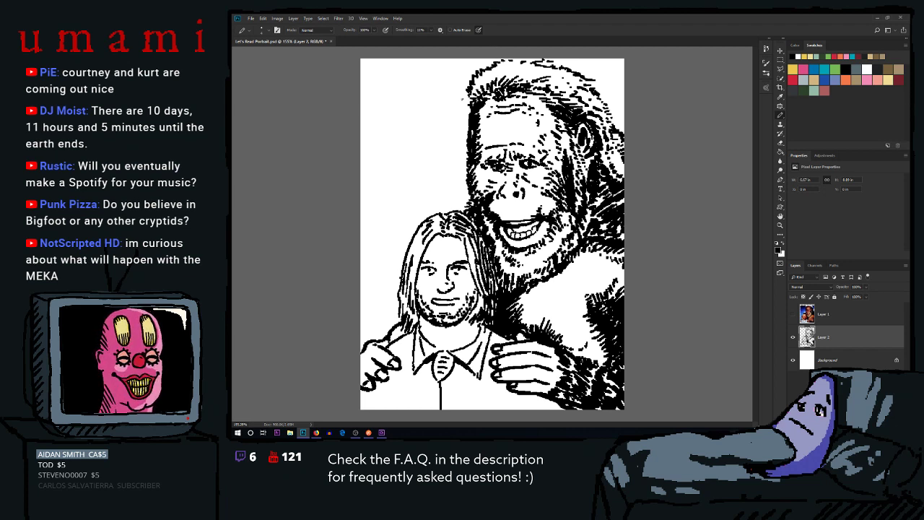
{"action": "left_click_drag", "start_coordinate": [490, 83], "coordinate": [483, 88]}
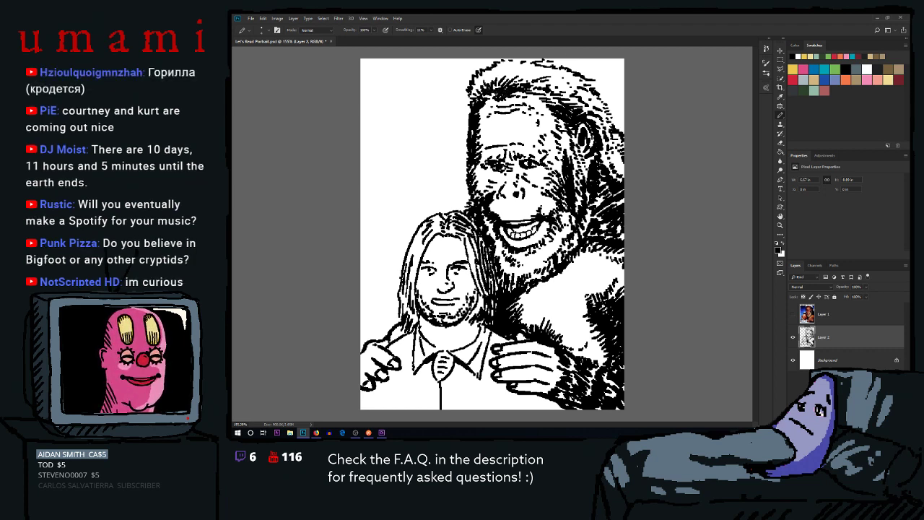
{"action": "left_click_drag", "start_coordinate": [529, 82], "coordinate": [543, 87]}
{"action": "left_click_drag", "start_coordinate": [551, 86], "coordinate": [560, 95]}
{"action": "left_click_drag", "start_coordinate": [547, 92], "coordinate": [564, 93]}
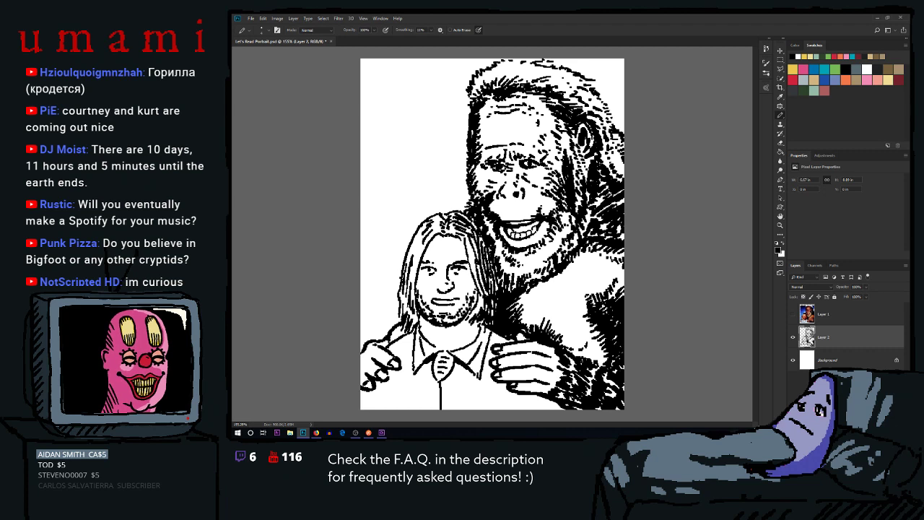
{"action": "left_click_drag", "start_coordinate": [537, 78], "coordinate": [581, 104]}
{"action": "left_click_drag", "start_coordinate": [570, 95], "coordinate": [598, 120]}
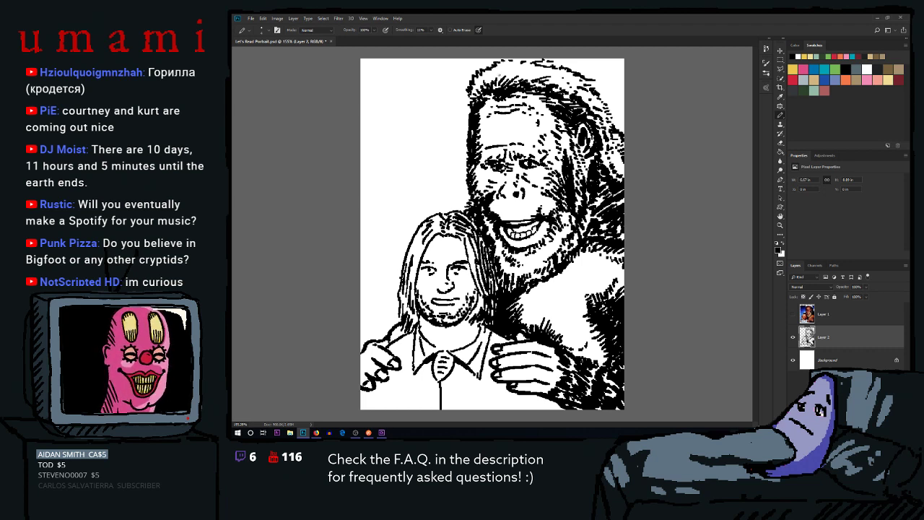
{"action": "left_click_drag", "start_coordinate": [472, 94], "coordinate": [479, 97]}
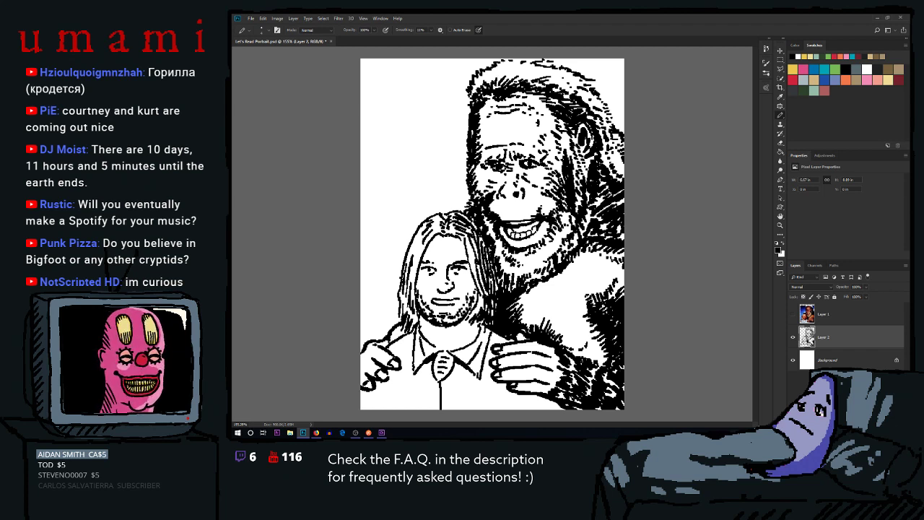
Thicken the bigfoot's outer head contour with short black fur strokes, from the top of the crown down the back to the canvas edge
{"action": "mouse_move", "coordinate": [489, 73]}
{"action": "left_mouse_down"}
{"action": "mouse_move", "coordinate": [473, 89]}
{"action": "mouse_move", "coordinate": [496, 75]}
{"action": "mouse_move", "coordinate": [558, 68]}
{"action": "left_mouse_up"}
{"action": "left_click_drag", "start_coordinate": [546, 66], "coordinate": [562, 62]}
{"action": "left_click_drag", "start_coordinate": [557, 71], "coordinate": [565, 58]}
{"action": "mouse_move", "coordinate": [552, 65]}
{"action": "left_mouse_down"}
{"action": "mouse_move", "coordinate": [564, 58]}
{"action": "mouse_move", "coordinate": [589, 75]}
{"action": "left_mouse_up"}
{"action": "mouse_move", "coordinate": [584, 87]}
{"action": "left_mouse_down"}
{"action": "mouse_move", "coordinate": [596, 81]}
{"action": "mouse_move", "coordinate": [590, 71]}
{"action": "left_mouse_up"}
{"action": "left_click_drag", "start_coordinate": [592, 90], "coordinate": [598, 85]}
{"action": "left_click_drag", "start_coordinate": [597, 101], "coordinate": [605, 86]}
{"action": "mouse_move", "coordinate": [601, 109]}
{"action": "left_mouse_down"}
{"action": "mouse_move", "coordinate": [608, 91]}
{"action": "mouse_move", "coordinate": [617, 110]}
{"action": "left_mouse_up"}
{"action": "left_click_drag", "start_coordinate": [614, 133], "coordinate": [622, 124]}
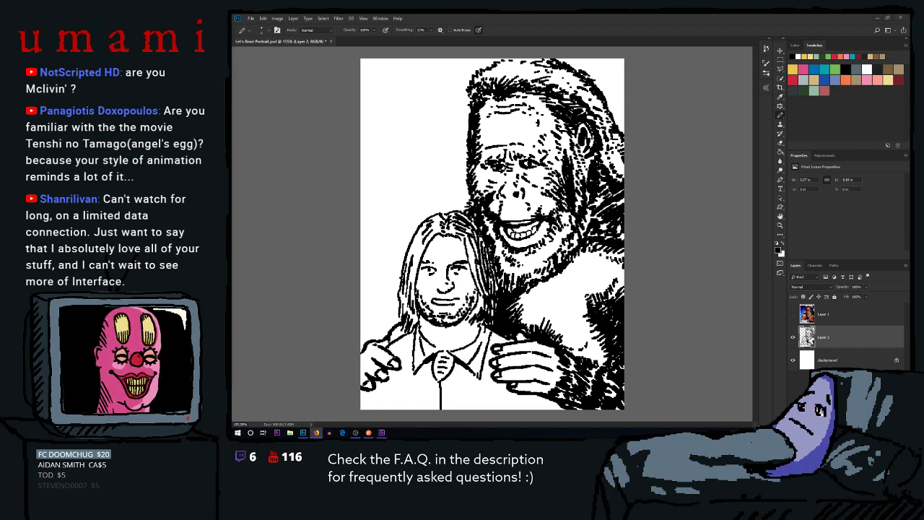
Switch to the Firefox window, look through the Tenshi no Tamago image results for the film's art style, and return to Photoshop
{"action": "key", "text": "alt+Tab"}
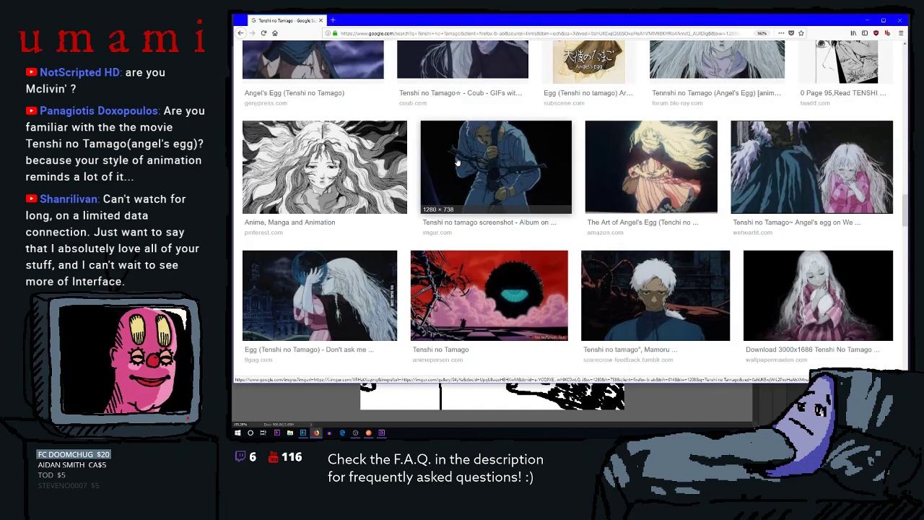
{"action": "scroll", "coordinate": [457, 162], "scroll_direction": "down", "scroll_amount": 4}
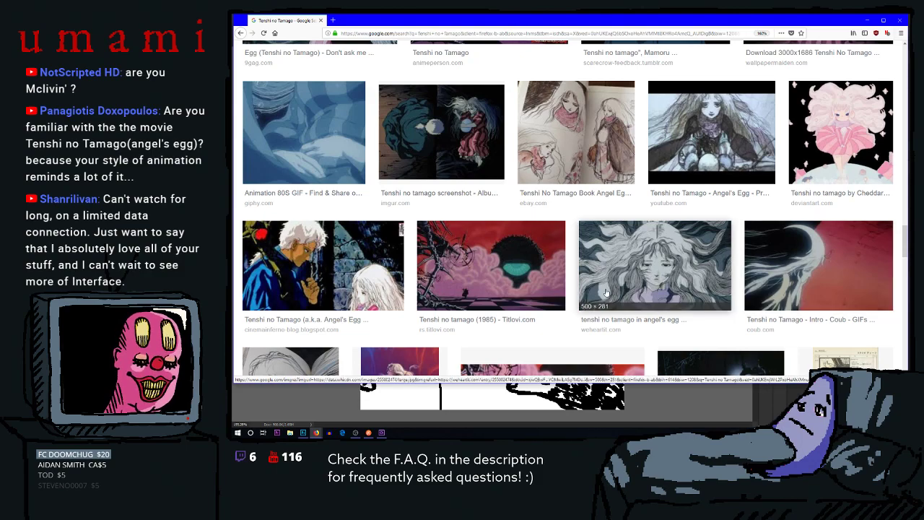
{"action": "scroll", "coordinate": [421, 312], "scroll_direction": "down", "scroll_amount": 1}
{"action": "scroll", "coordinate": [421, 312], "scroll_direction": "down", "scroll_amount": 6}
{"action": "scroll", "coordinate": [304, 327], "scroll_direction": "down", "scroll_amount": 5}
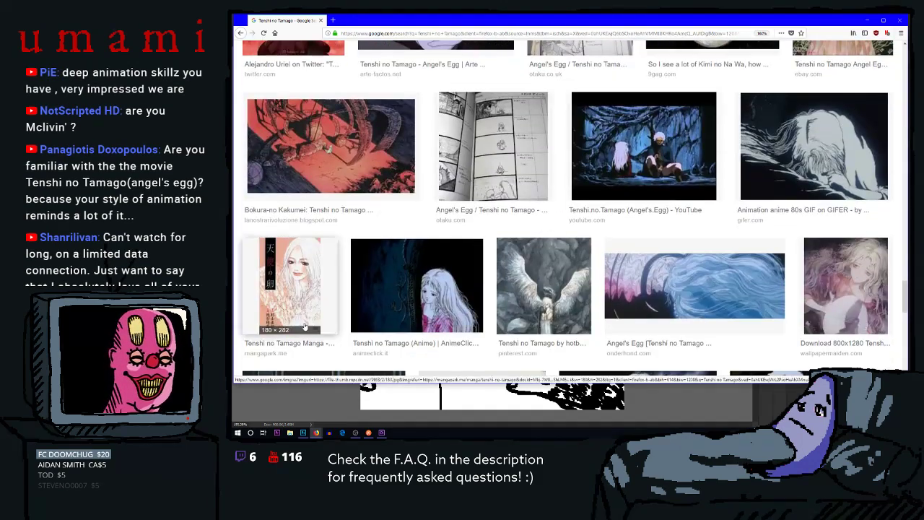
{"action": "scroll", "coordinate": [414, 343], "scroll_direction": "down", "scroll_amount": 4}
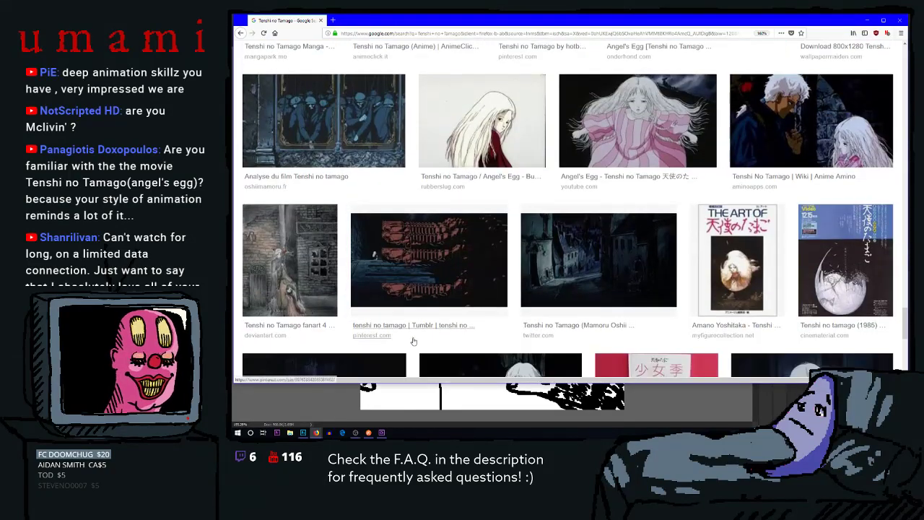
{"action": "scroll", "coordinate": [413, 340], "scroll_direction": "up", "scroll_amount": 2}
{"action": "scroll", "coordinate": [413, 338], "scroll_direction": "down", "scroll_amount": 5}
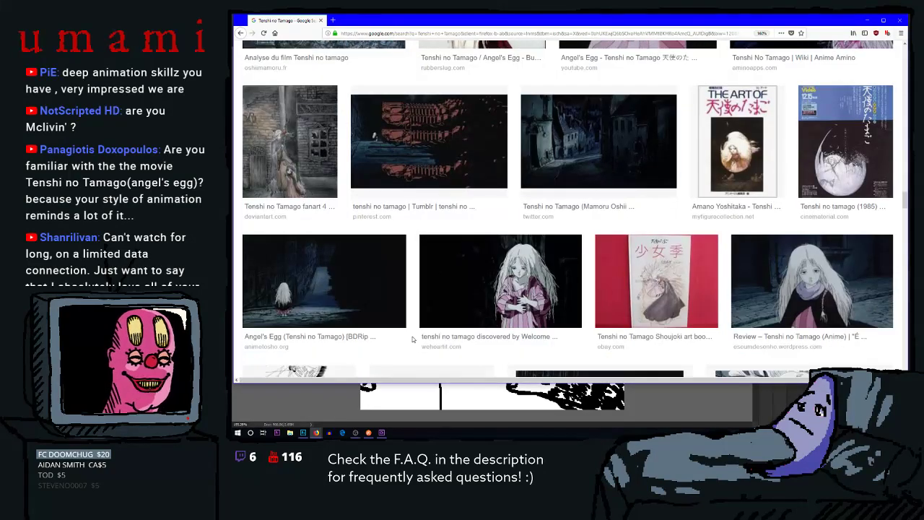
{"action": "scroll", "coordinate": [414, 331], "scroll_direction": "down", "scroll_amount": 4}
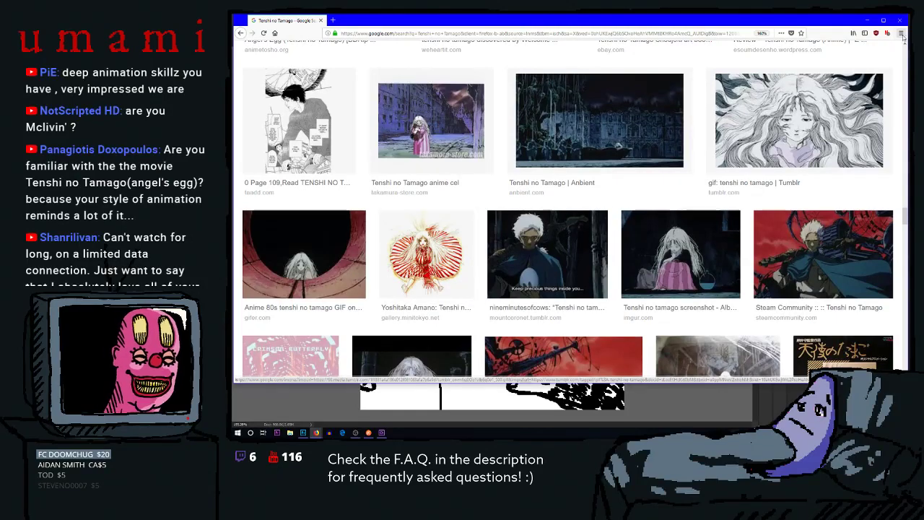
{"action": "scroll", "coordinate": [807, 189], "scroll_direction": "down", "scroll_amount": 3}
{"action": "scroll", "coordinate": [808, 189], "scroll_direction": "down", "scroll_amount": 4}
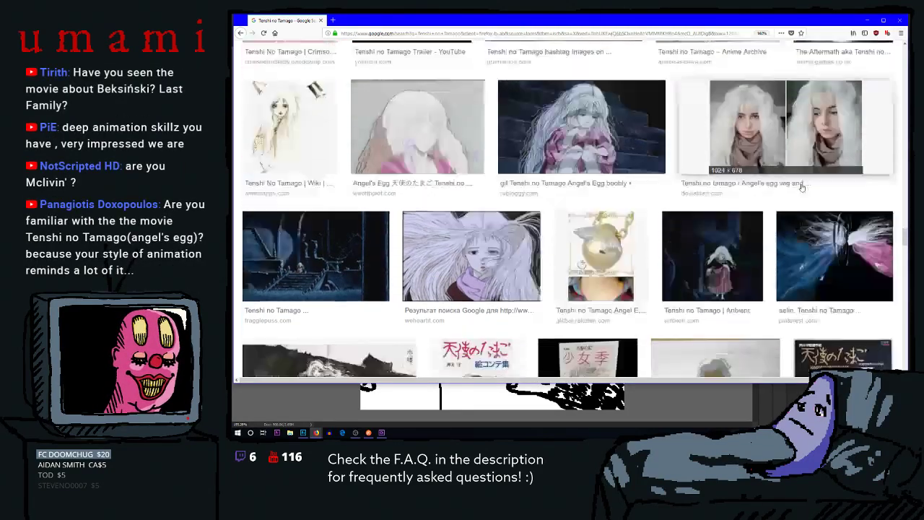
{"action": "scroll", "coordinate": [787, 150], "scroll_direction": "up", "scroll_amount": 3}
{"action": "scroll", "coordinate": [787, 149], "scroll_direction": "up", "scroll_amount": 3}
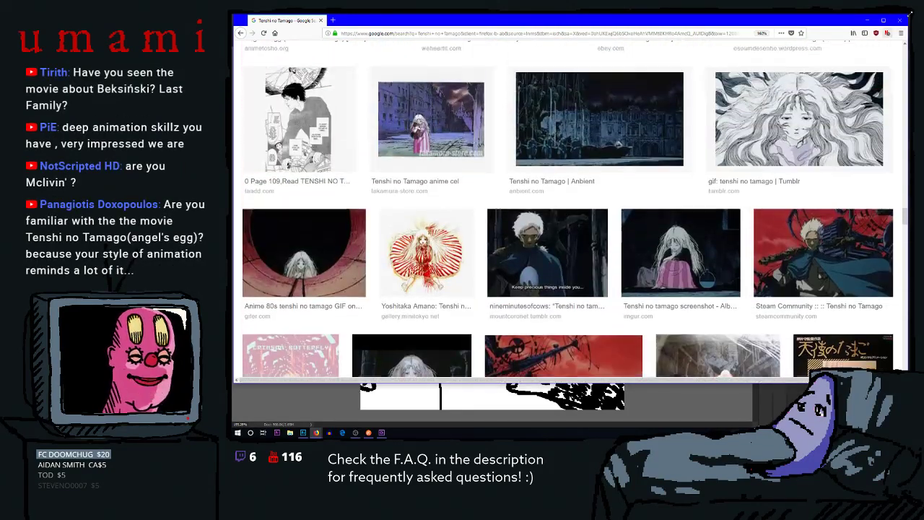
{"action": "key", "text": "alt+Tab"}
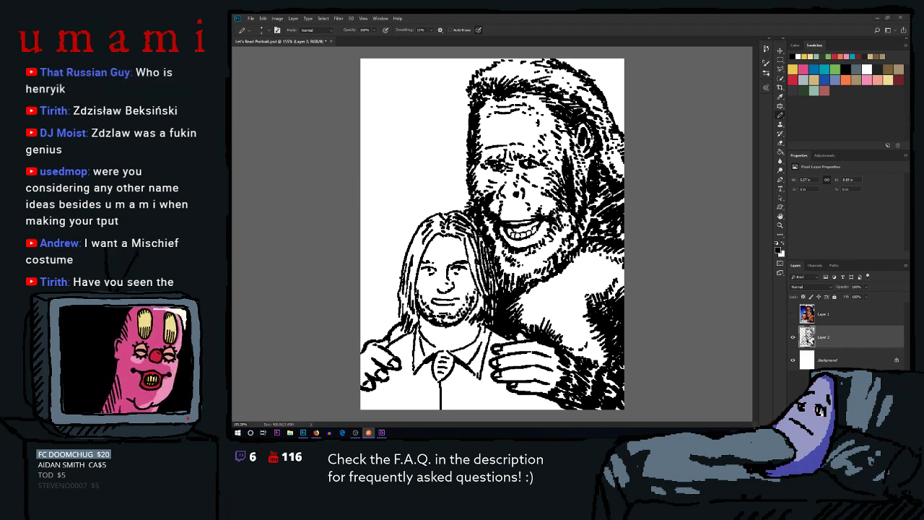
{"action": "key", "text": "alt+Tab"}
{"action": "key", "text": "alt+Tab"}
{"action": "key", "text": "alt+Tab"}
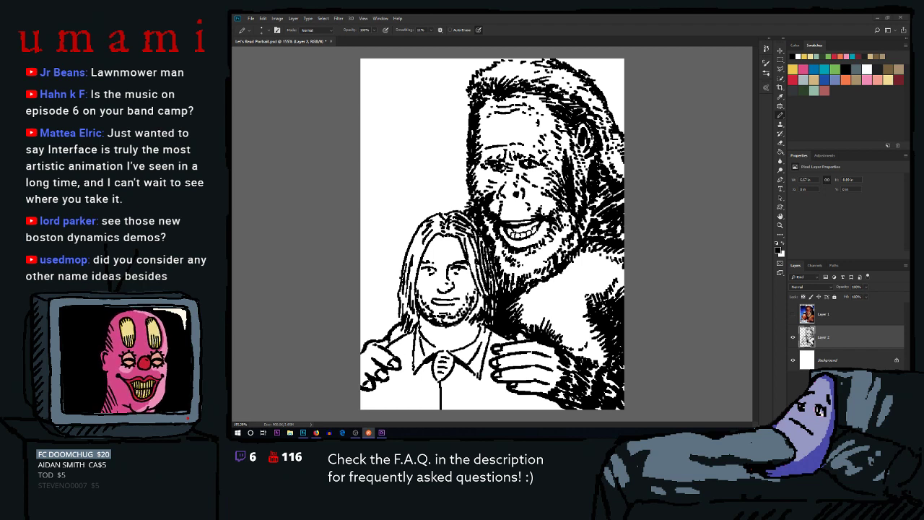
Shade the man's neck below the jaw and hair on both sides with short black pencil strokes
{"action": "mouse_move", "coordinate": [469, 323]}
{"action": "left_mouse_down"}
{"action": "mouse_move", "coordinate": [470, 343]}
{"action": "mouse_move", "coordinate": [475, 307]}
{"action": "mouse_move", "coordinate": [473, 321]}
{"action": "left_mouse_up"}
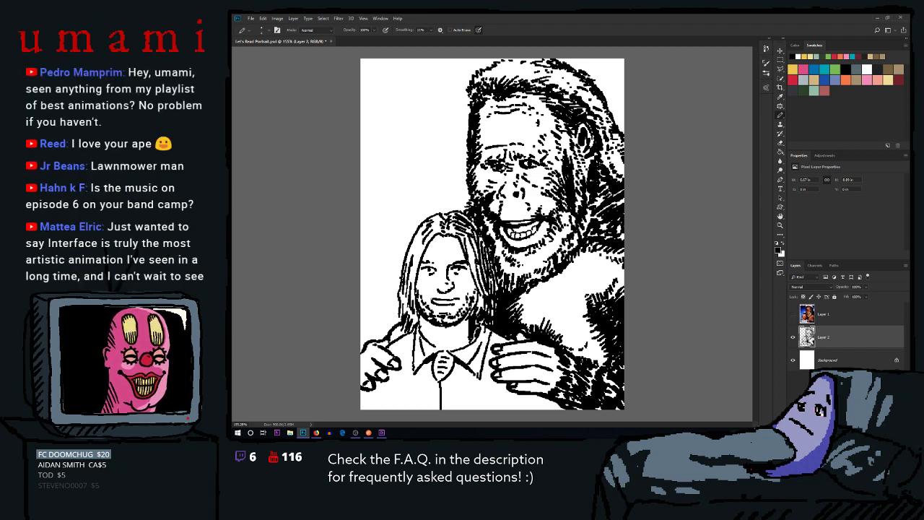
{"action": "left_click_drag", "start_coordinate": [423, 338], "coordinate": [418, 318]}
{"action": "left_click_drag", "start_coordinate": [423, 335], "coordinate": [421, 324]}
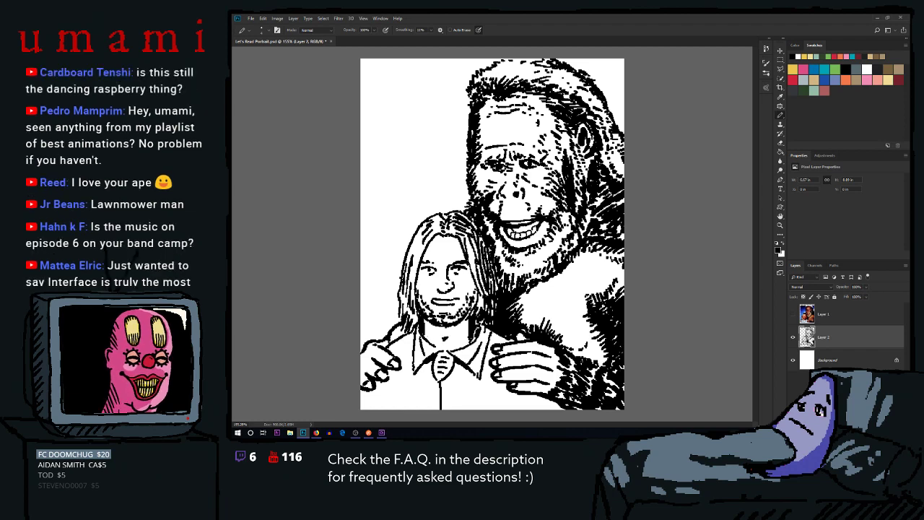
Show the photo on Layer 1, raise its opacity to 100%, hide it again, and make Layer 2 active
{"action": "left_click", "coordinate": [793, 314]}
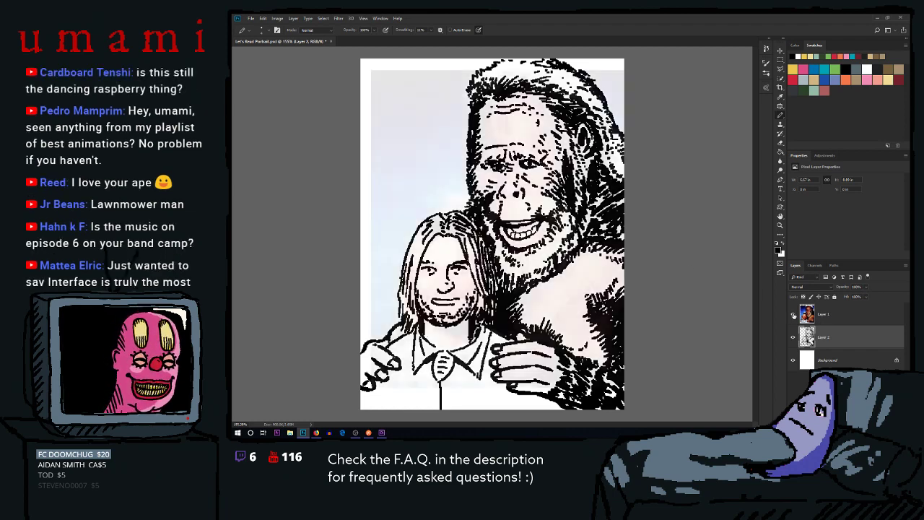
{"action": "left_click", "coordinate": [823, 315]}
{"action": "left_click", "coordinate": [862, 296]}
{"action": "left_click_drag", "start_coordinate": [868, 296], "coordinate": [899, 297]}
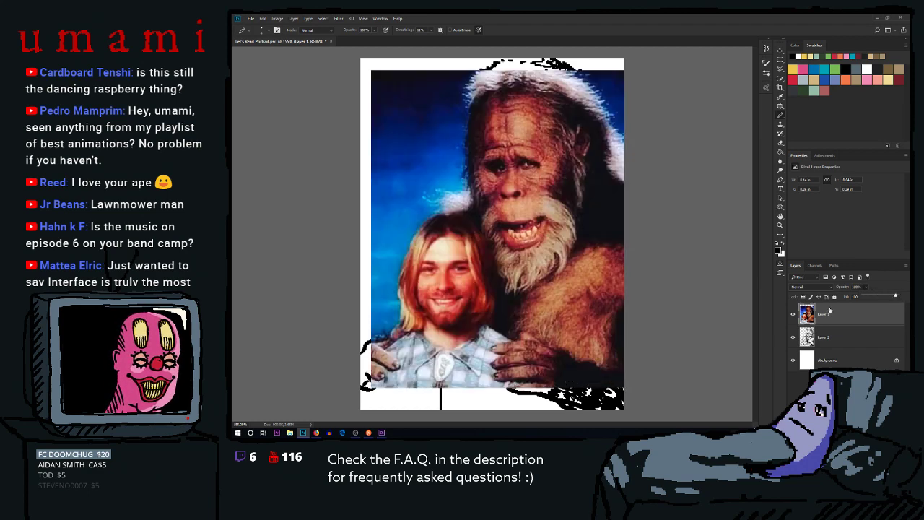
{"action": "left_click", "coordinate": [793, 314]}
{"action": "left_click", "coordinate": [817, 334]}
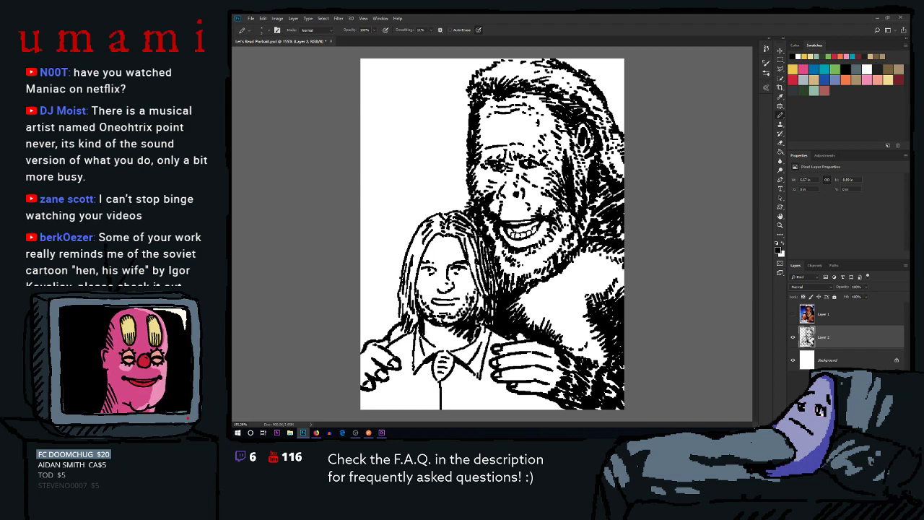
{"action": "key", "text": "alt+Tab"}
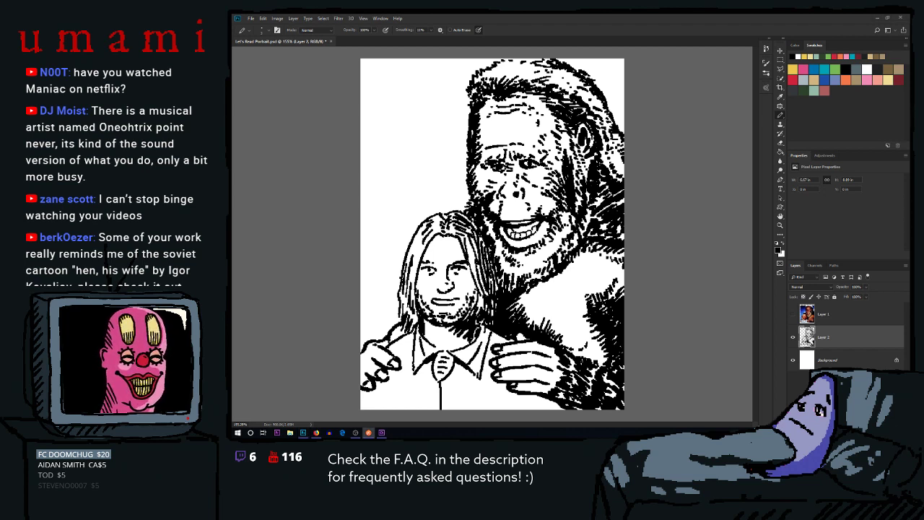
{"action": "key", "text": "alt+Tab"}
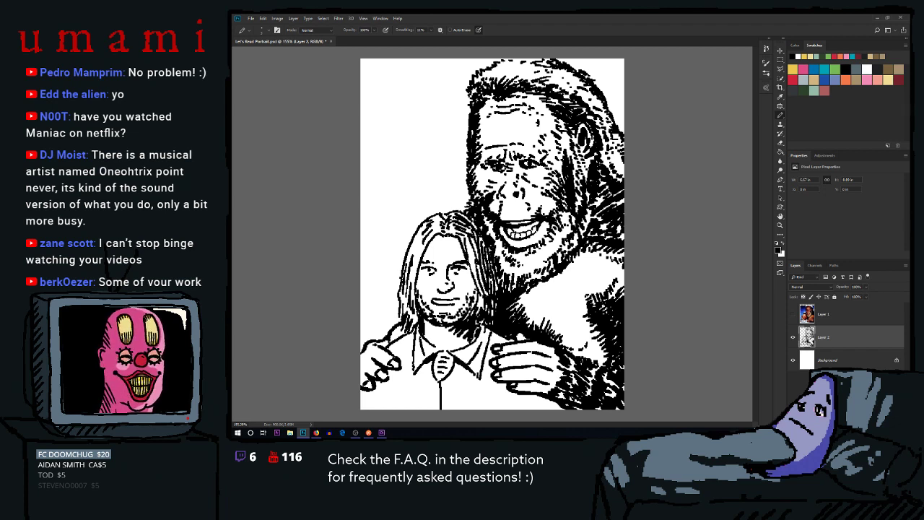
{"action": "left_click", "coordinate": [368, 432]}
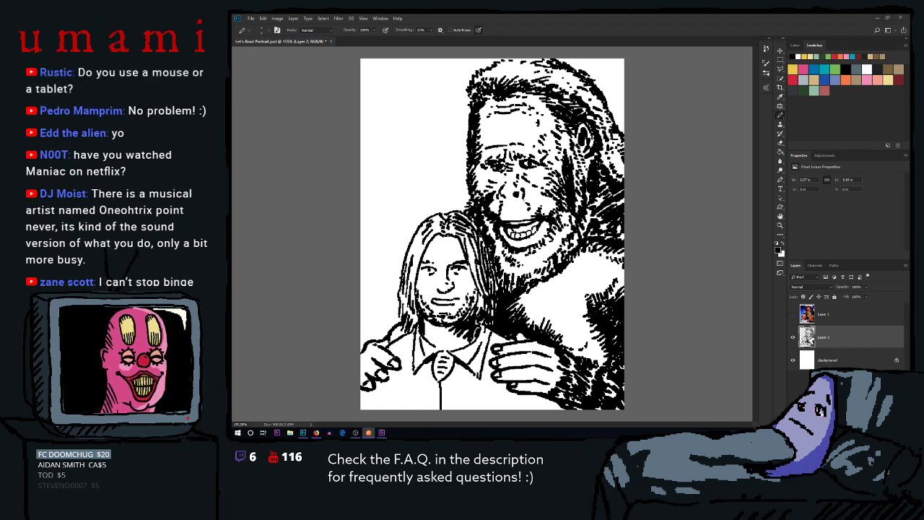
Compare the line art with the reference photo by repeatedly showing and hiding Layer 1, leaving the photo hidden
{"action": "left_click", "coordinate": [793, 314]}
{"action": "left_click", "coordinate": [794, 315]}
{"action": "left_click", "coordinate": [794, 315]}
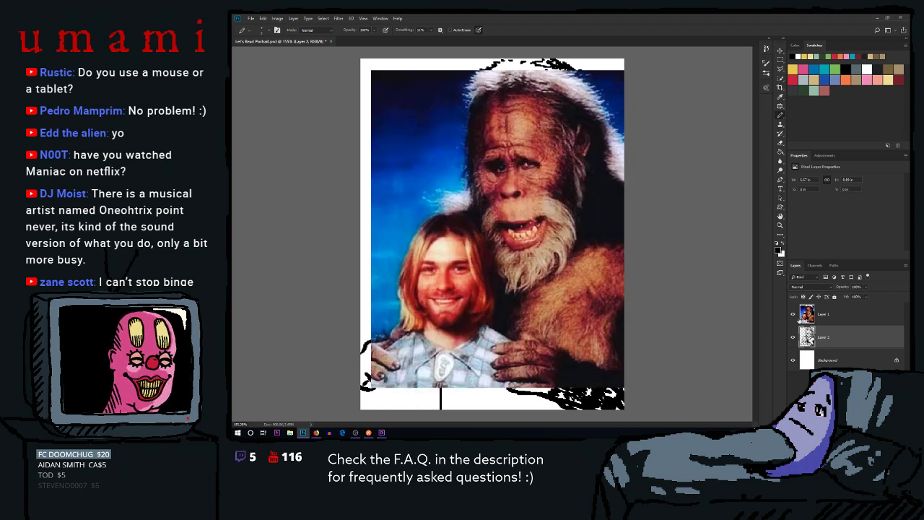
{"action": "left_click", "coordinate": [793, 315]}
{"action": "left_click", "coordinate": [794, 315]}
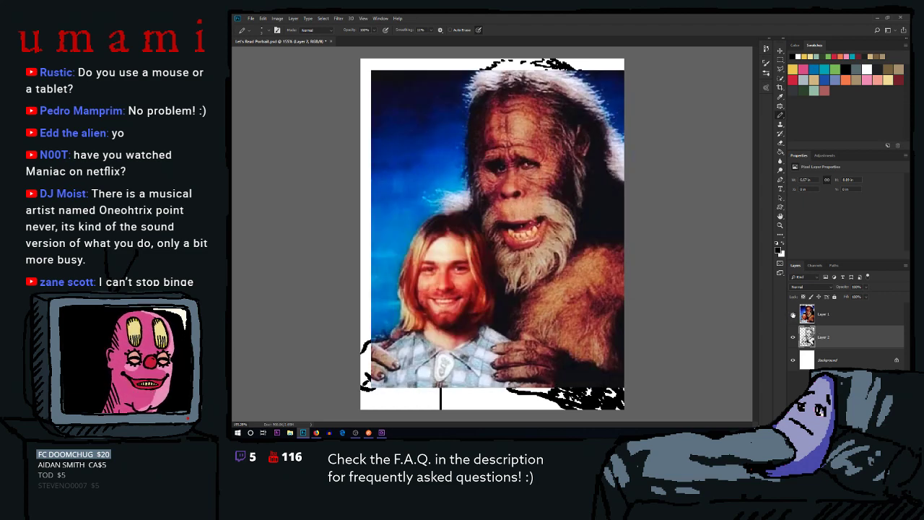
{"action": "left_click", "coordinate": [794, 315]}
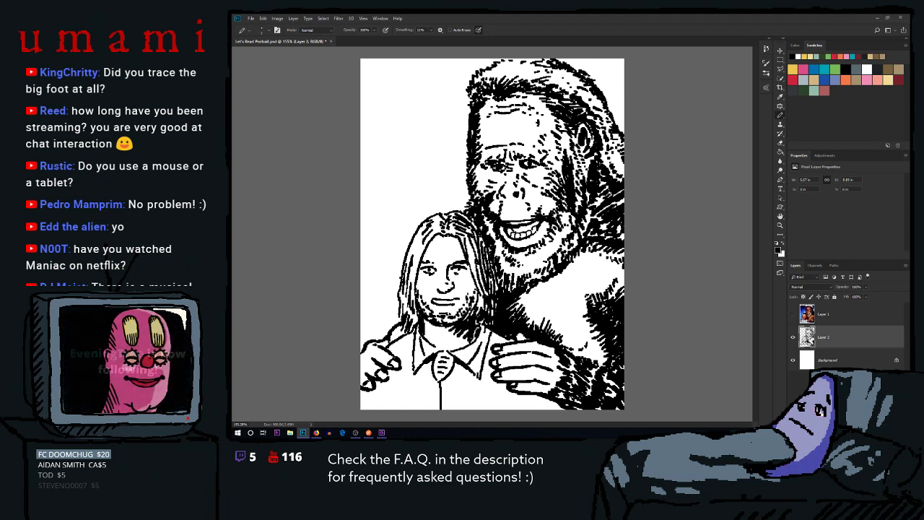
{"action": "left_click", "coordinate": [793, 314]}
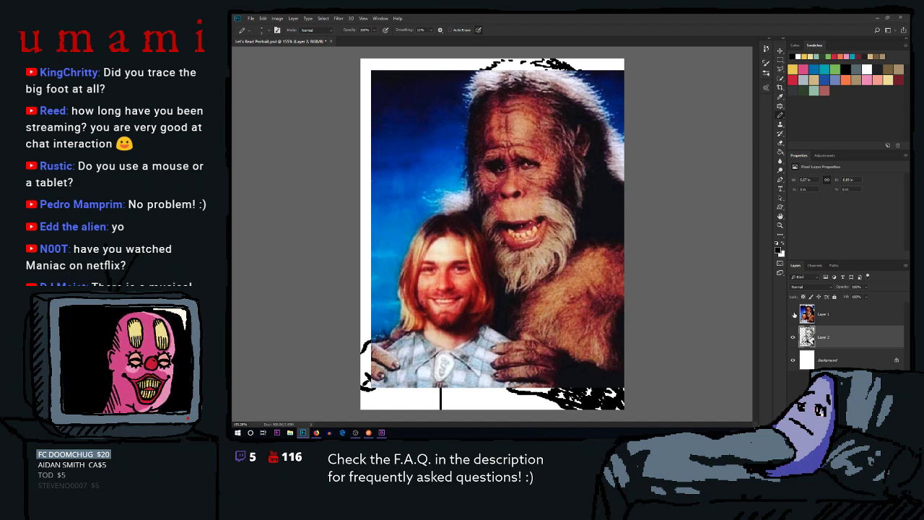
{"action": "left_click", "coordinate": [793, 315]}
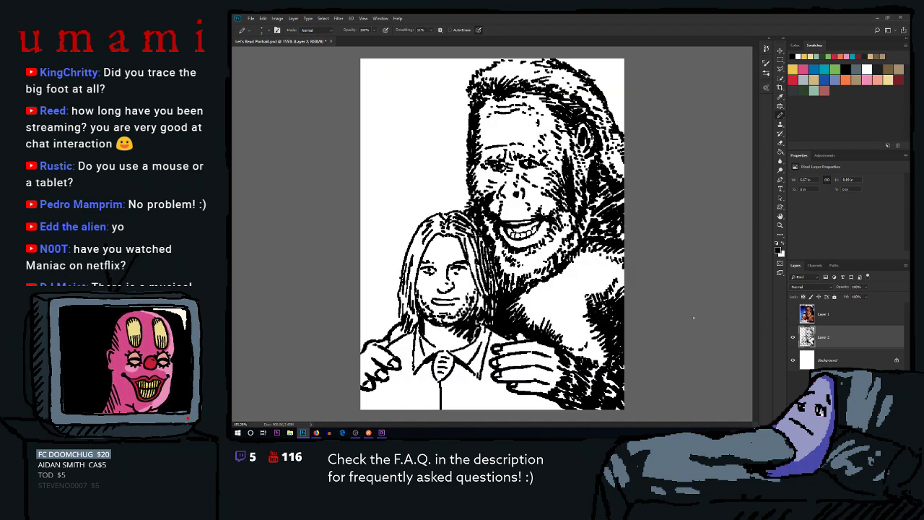
{"action": "left_click", "coordinate": [793, 315]}
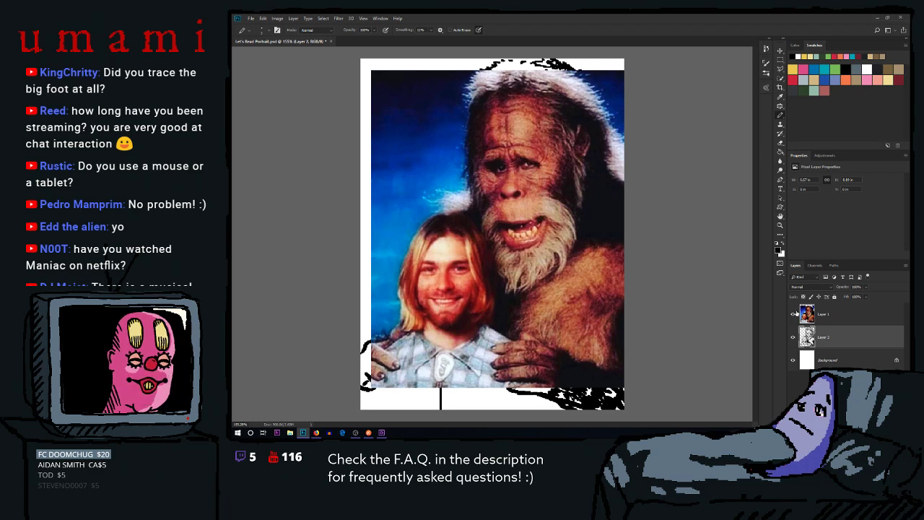
{"action": "left_click", "coordinate": [793, 315]}
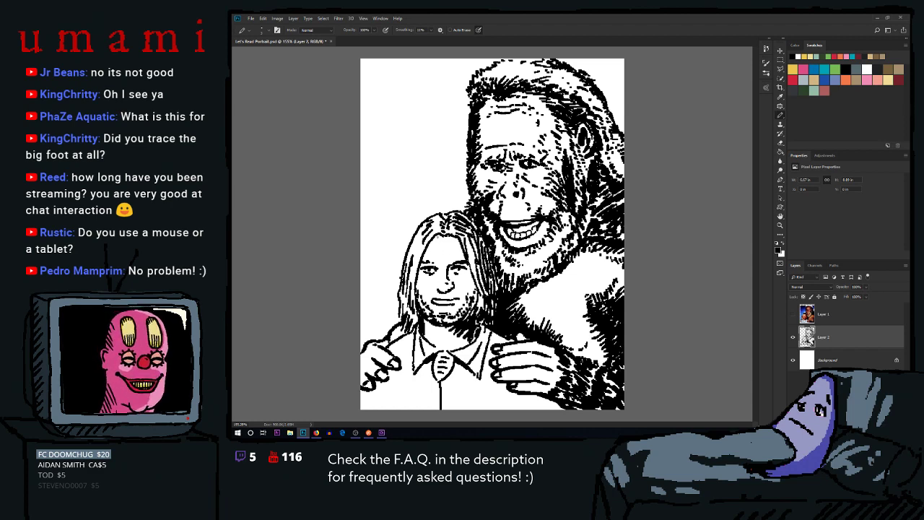
{"action": "left_click", "coordinate": [794, 314]}
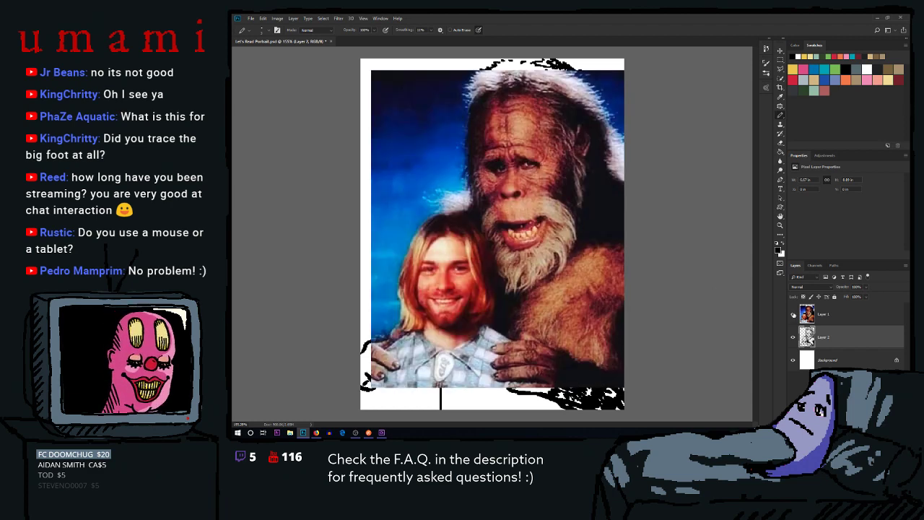
{"action": "left_click", "coordinate": [793, 314]}
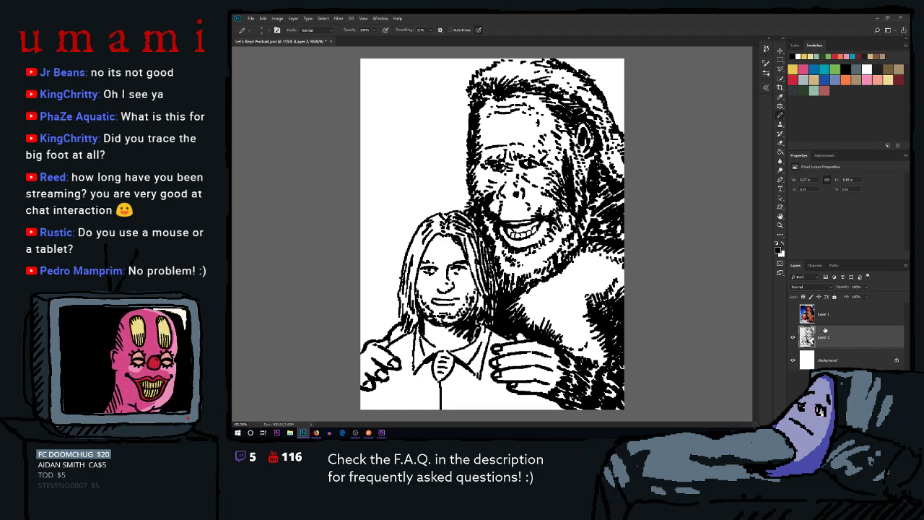
{"action": "left_click", "coordinate": [794, 316]}
{"action": "left_click", "coordinate": [794, 316]}
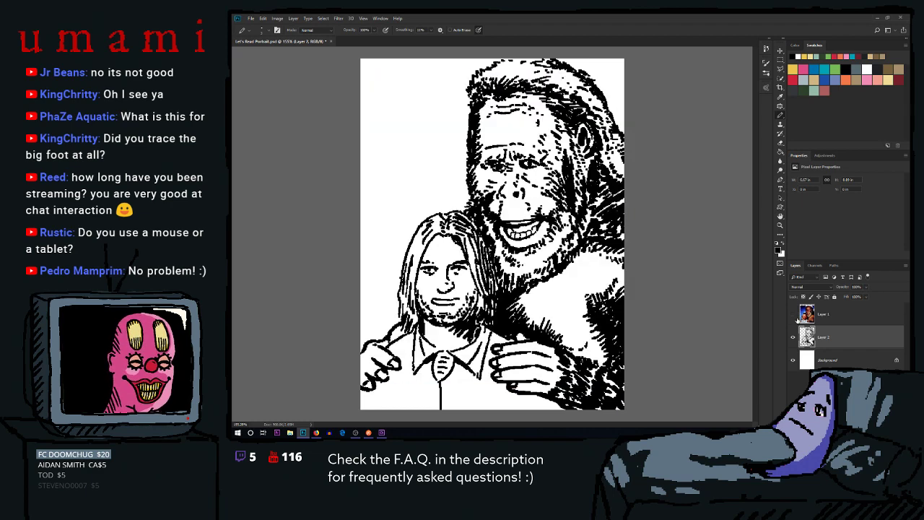
Draw vertical pattern lines on the man's shirt between the tie and the bigfoot's near hand, checking them against the photo
{"action": "left_click_drag", "start_coordinate": [461, 366], "coordinate": [460, 407]}
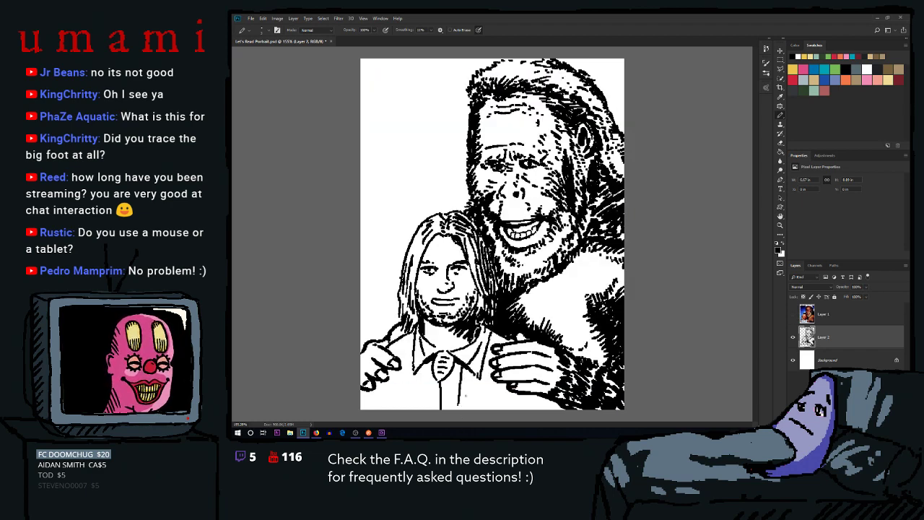
{"action": "left_click_drag", "start_coordinate": [478, 377], "coordinate": [478, 410]}
{"action": "key", "text": "ctrl+z"}
{"action": "mouse_move", "coordinate": [479, 377]}
{"action": "left_mouse_down"}
{"action": "mouse_move", "coordinate": [475, 405]}
{"action": "mouse_move", "coordinate": [503, 410]}
{"action": "left_mouse_up"}
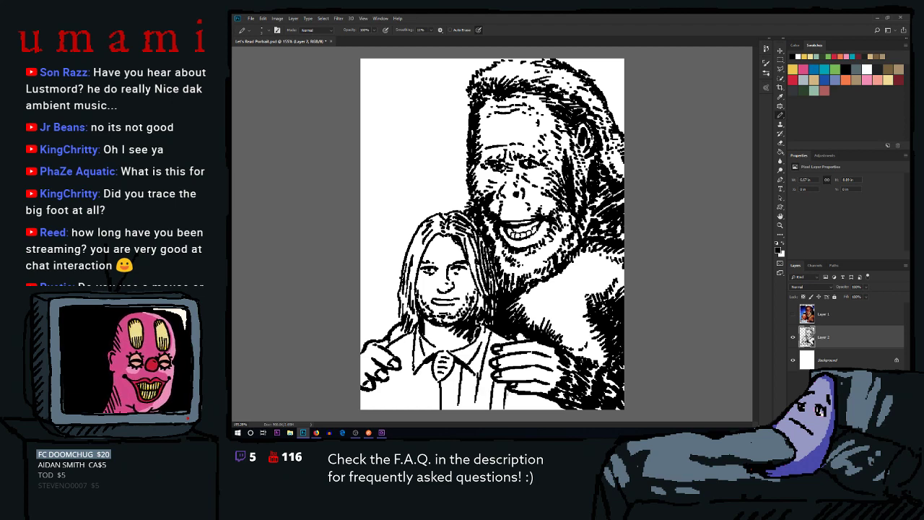
{"action": "left_click", "coordinate": [793, 314]}
{"action": "left_click", "coordinate": [793, 314]}
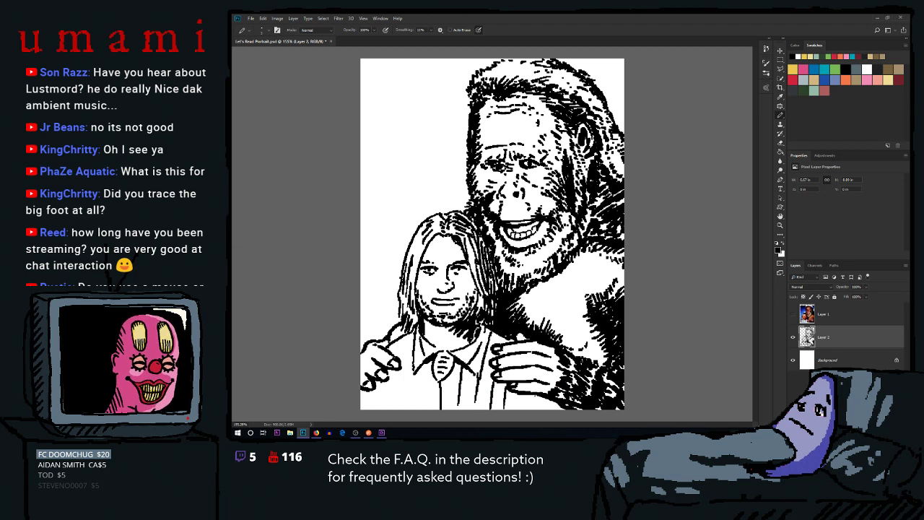
Add fur strokes below the bigfoot's near wrist and more vertical shirt lines under that hand and on the tie's other side
{"action": "mouse_move", "coordinate": [543, 396]}
{"action": "left_mouse_down"}
{"action": "mouse_move", "coordinate": [541, 411]}
{"action": "mouse_move", "coordinate": [561, 409]}
{"action": "left_mouse_up"}
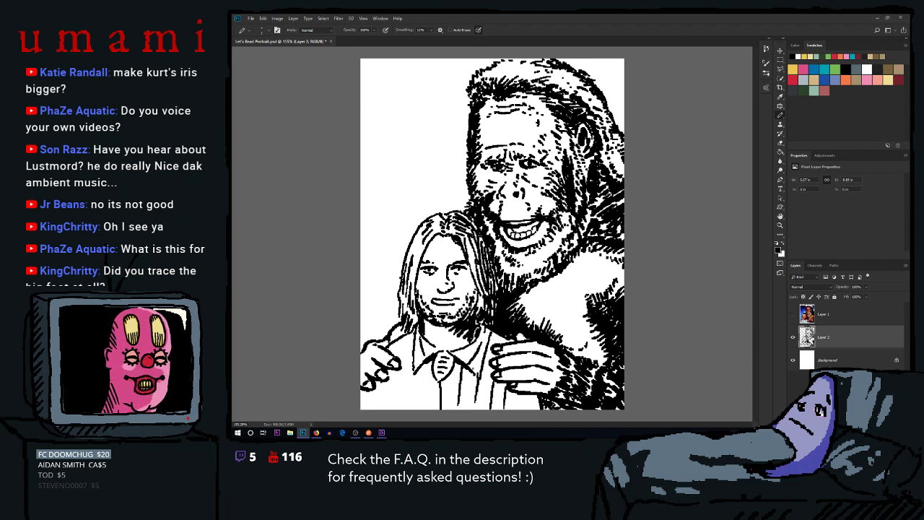
{"action": "left_click_drag", "start_coordinate": [520, 395], "coordinate": [521, 404]}
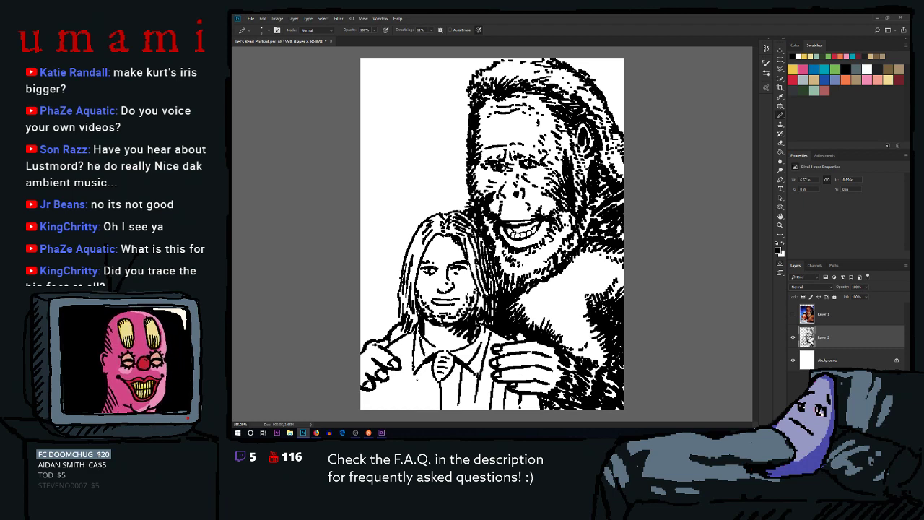
{"action": "left_click_drag", "start_coordinate": [426, 373], "coordinate": [424, 401]}
{"action": "key", "text": "ctrl+z"}
{"action": "key", "text": "ctrl+z"}
{"action": "left_click_drag", "start_coordinate": [424, 367], "coordinate": [423, 405]}
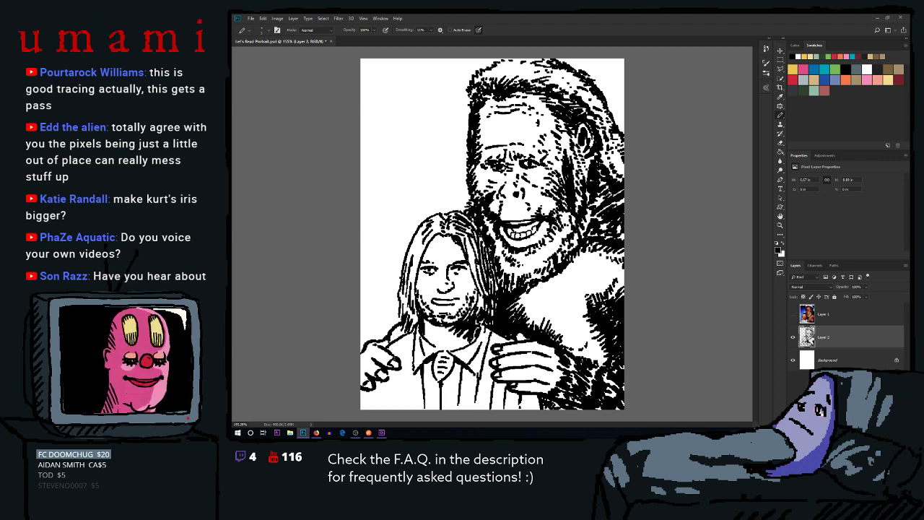
Draw vertical pattern lines on the man's shirt between the tie and the bigfoot's far hand, and below that hand
{"action": "left_click_drag", "start_coordinate": [408, 337], "coordinate": [404, 403]}
{"action": "key", "text": "ctrl+z"}
{"action": "left_click_drag", "start_coordinate": [409, 339], "coordinate": [401, 409]}
{"action": "key", "text": "ctrl+z"}
{"action": "left_click_drag", "start_coordinate": [401, 338], "coordinate": [408, 408]}
{"action": "key", "text": "ctrl+z"}
{"action": "left_click_drag", "start_coordinate": [406, 364], "coordinate": [404, 403]}
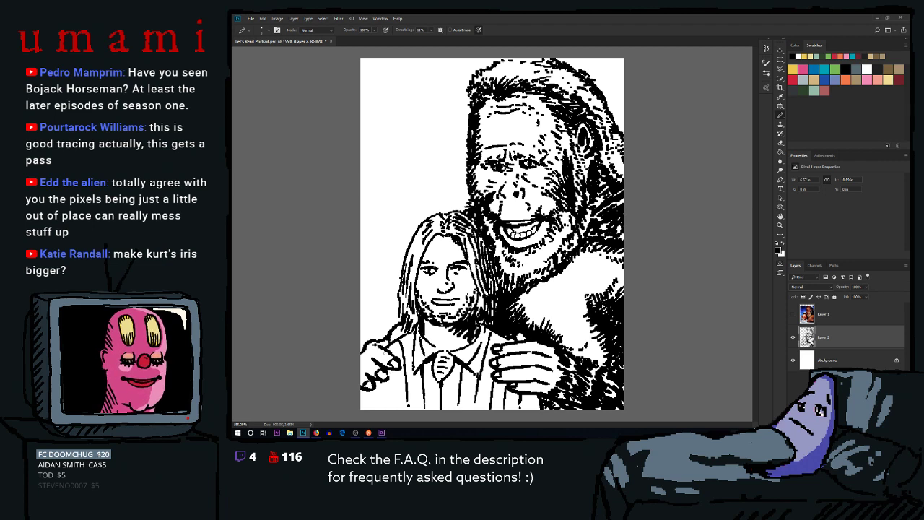
{"action": "mouse_move", "coordinate": [390, 369]}
{"action": "left_mouse_down"}
{"action": "mouse_move", "coordinate": [394, 403]}
{"action": "mouse_move", "coordinate": [365, 400]}
{"action": "left_mouse_up"}
{"action": "key", "text": "ctrl+z"}
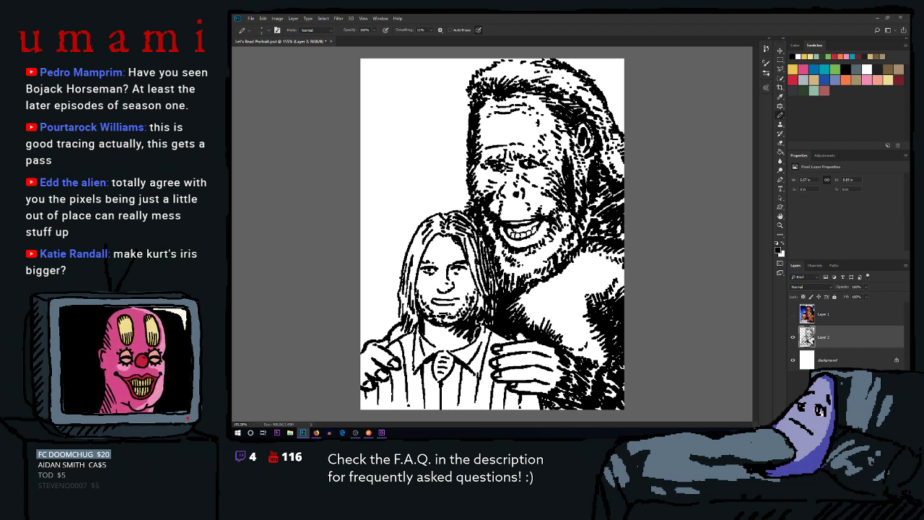
{"action": "key", "text": "alt+Tab"}
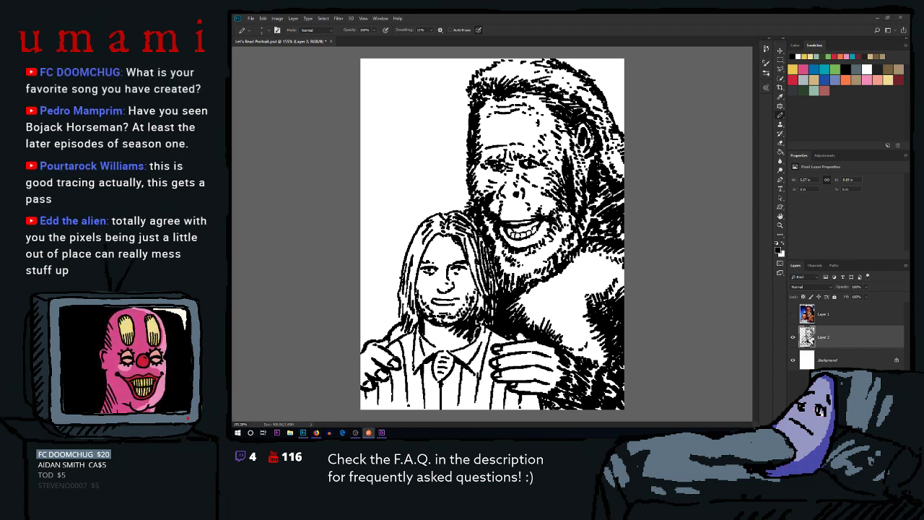
{"action": "left_click", "coordinate": [589, 16]}
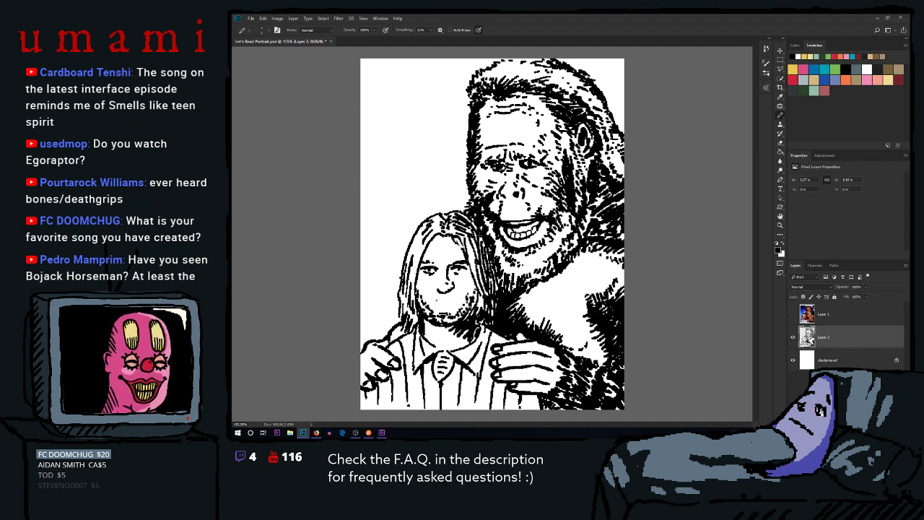
Redraw the man's mouth as a slight upturned smile and touch up the beard below it
{"action": "left_click_drag", "start_coordinate": [434, 301], "coordinate": [449, 301]}
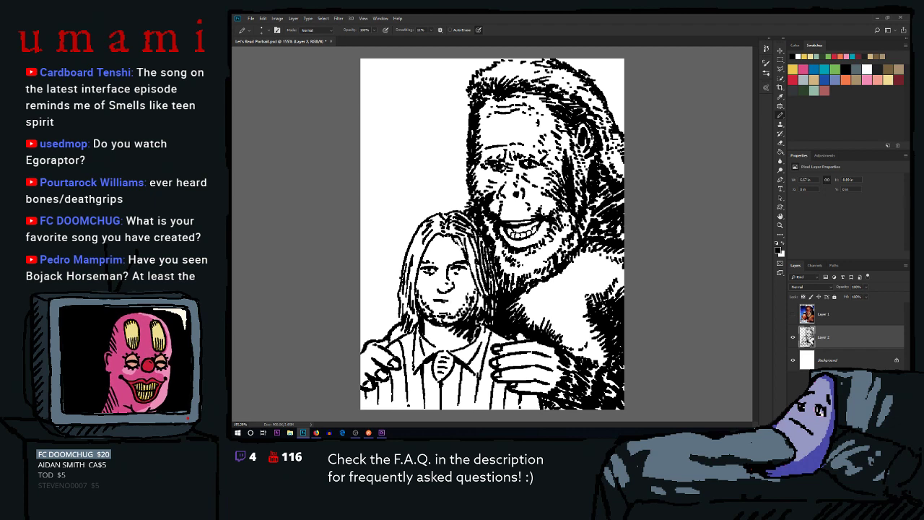
{"action": "left_click_drag", "start_coordinate": [443, 300], "coordinate": [454, 301]}
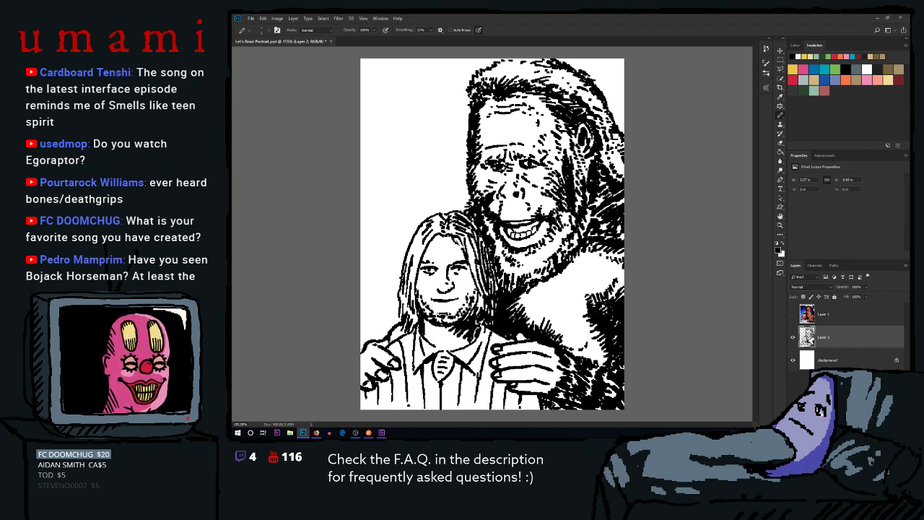
{"action": "left_click_drag", "start_coordinate": [435, 307], "coordinate": [436, 315]}
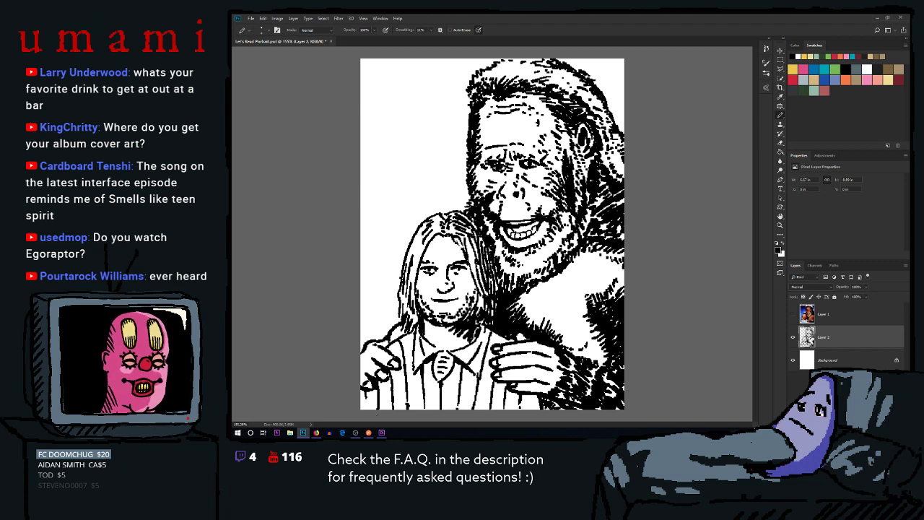
Add remaining vertical lines and cross them with horizontal lines over the man's whole shirt to form a plaid pattern
{"action": "left_click_drag", "start_coordinate": [366, 398], "coordinate": [366, 409]}
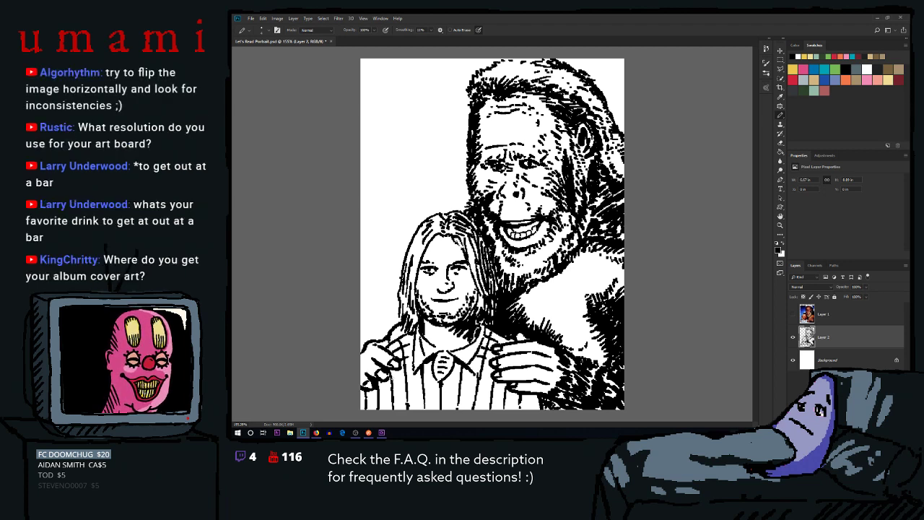
{"action": "left_click_drag", "start_coordinate": [401, 385], "coordinate": [366, 407]}
{"action": "key", "text": "ctrl+z"}
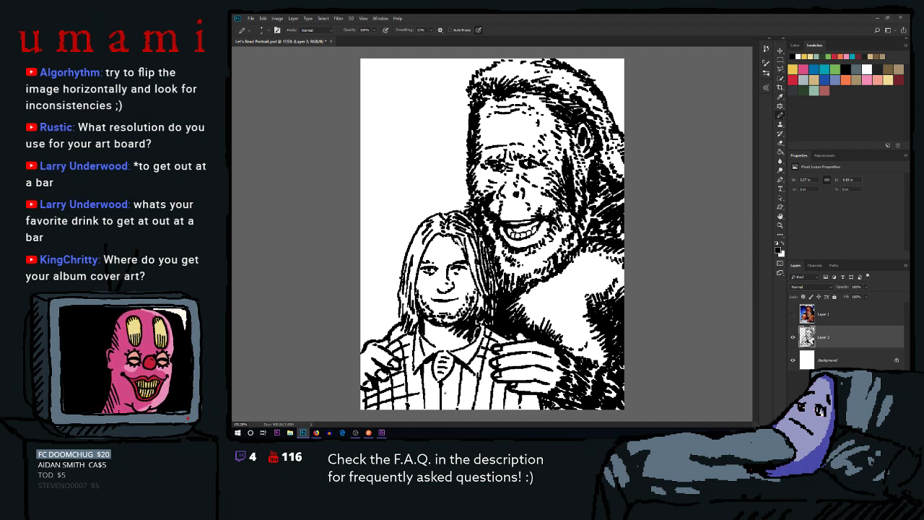
{"action": "left_click_drag", "start_coordinate": [468, 372], "coordinate": [507, 390]}
{"action": "mouse_move", "coordinate": [473, 364]}
{"action": "left_mouse_down"}
{"action": "mouse_move", "coordinate": [492, 373]}
{"action": "mouse_move", "coordinate": [476, 389]}
{"action": "left_mouse_up"}
{"action": "key", "text": "ctrl+z"}
{"action": "mouse_move", "coordinate": [478, 384]}
{"action": "left_mouse_down"}
{"action": "mouse_move", "coordinate": [513, 399]}
{"action": "mouse_move", "coordinate": [481, 403]}
{"action": "mouse_move", "coordinate": [499, 407]}
{"action": "left_mouse_up"}
{"action": "left_click_drag", "start_coordinate": [424, 390], "coordinate": [460, 384]}
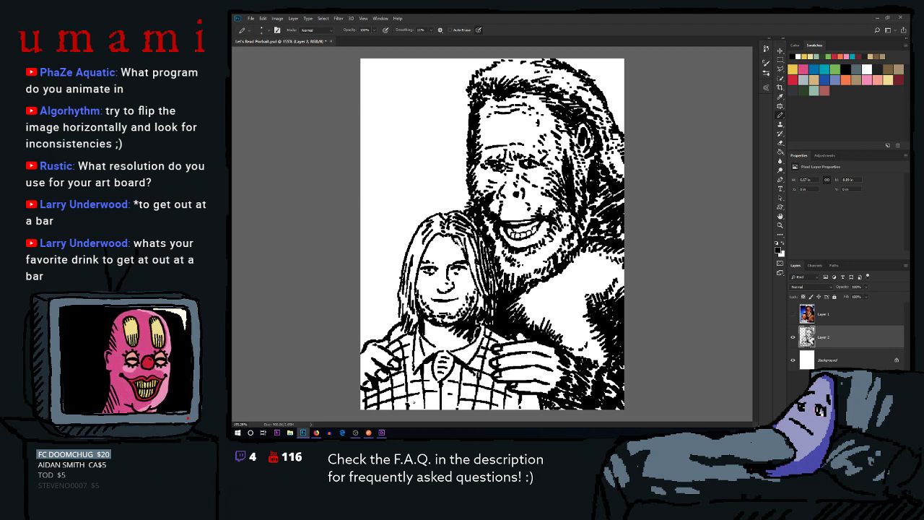
{"action": "left_click_drag", "start_coordinate": [415, 404], "coordinate": [436, 404]}
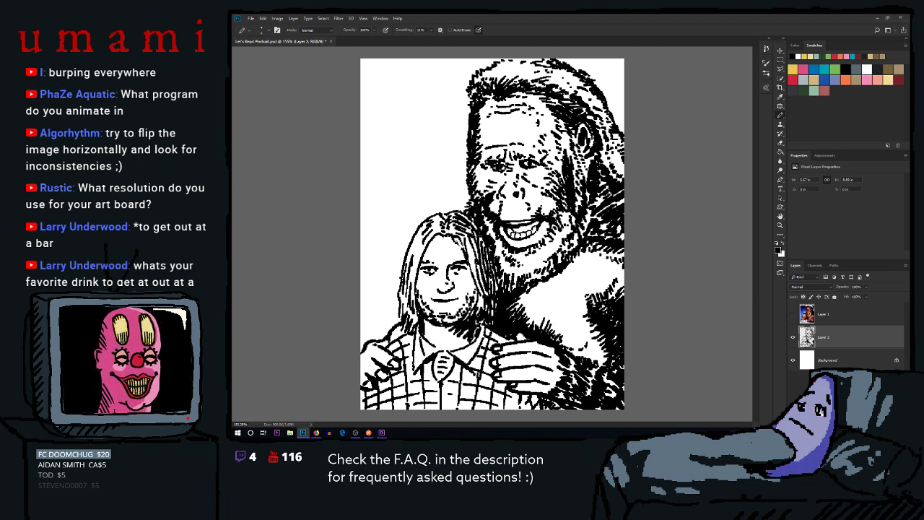
{"action": "left_click_drag", "start_coordinate": [446, 388], "coordinate": [453, 403]}
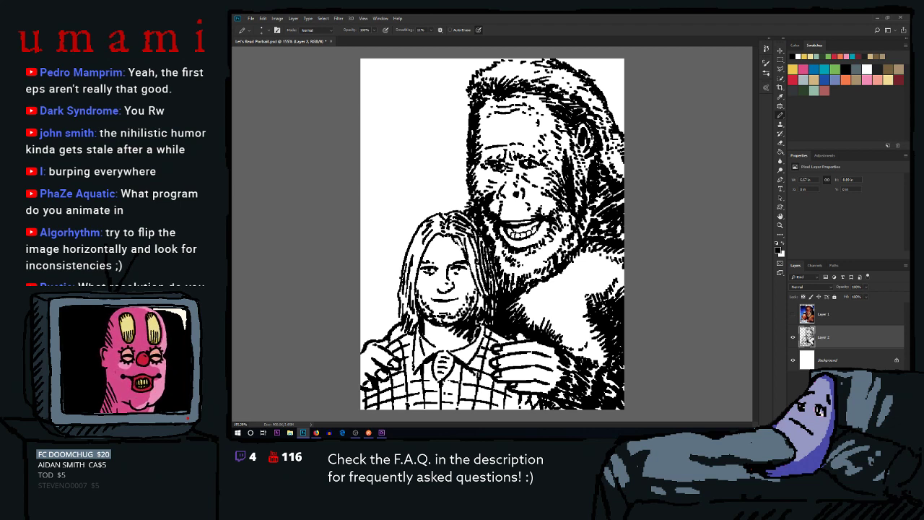
{"action": "left_click", "coordinate": [369, 432]}
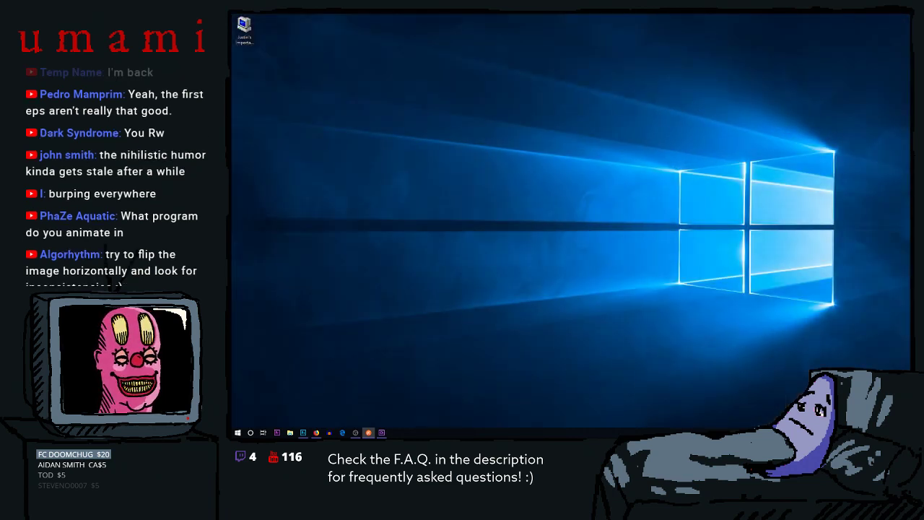
{"action": "left_click", "coordinate": [382, 432]}
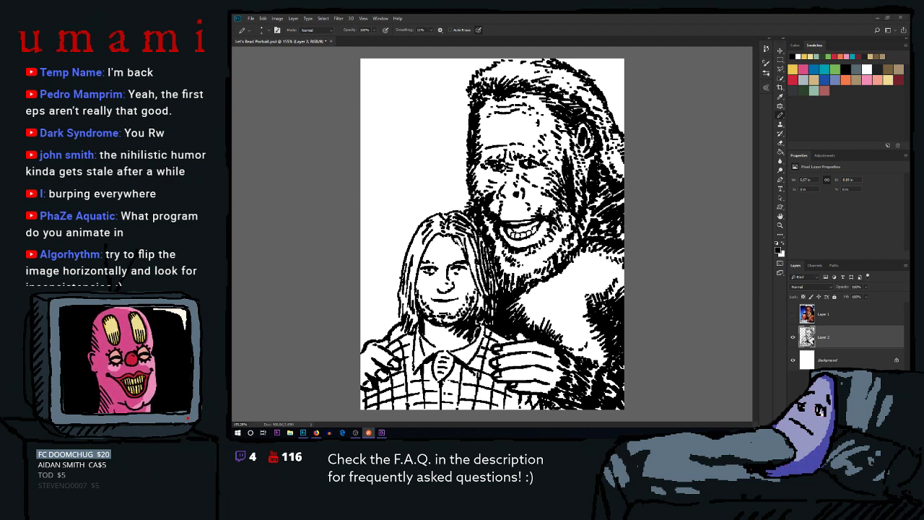
{"action": "left_click", "coordinate": [688, 16]}
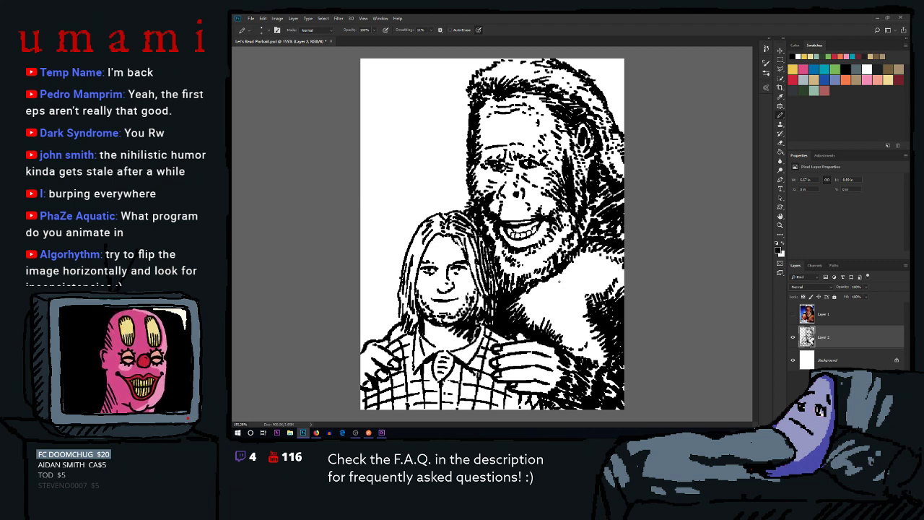
Add short fur strokes across the white area of the bigfoot's shoulder and upper arm
{"action": "mouse_move", "coordinate": [555, 289]}
{"action": "left_mouse_down"}
{"action": "mouse_move", "coordinate": [586, 267]}
{"action": "mouse_move", "coordinate": [582, 296]}
{"action": "left_mouse_up"}
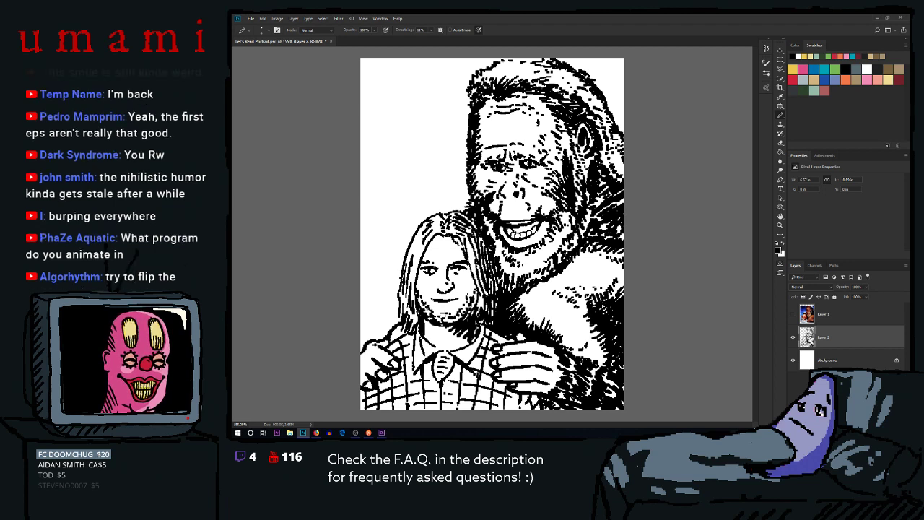
{"action": "key", "text": "ctrl+alt+z"}
{"action": "key", "text": "ctrl+alt+z"}
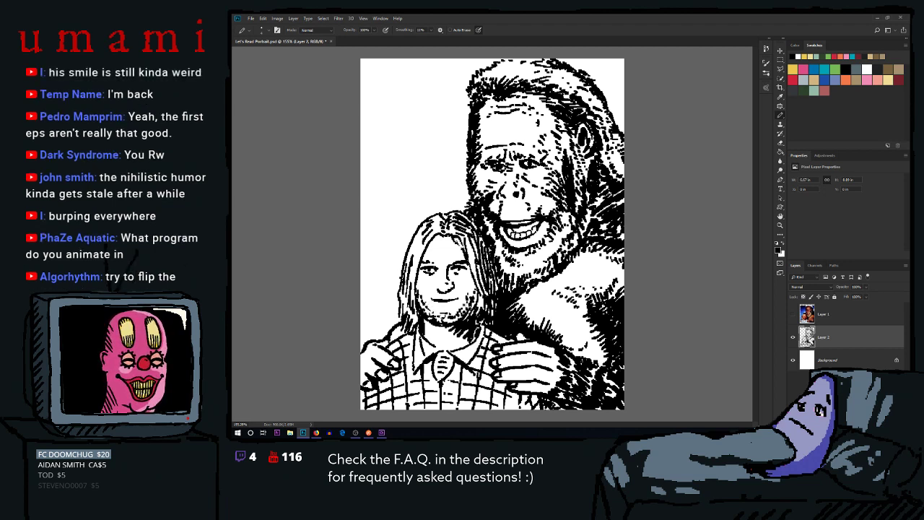
{"action": "key", "text": "ctrl+alt+z"}
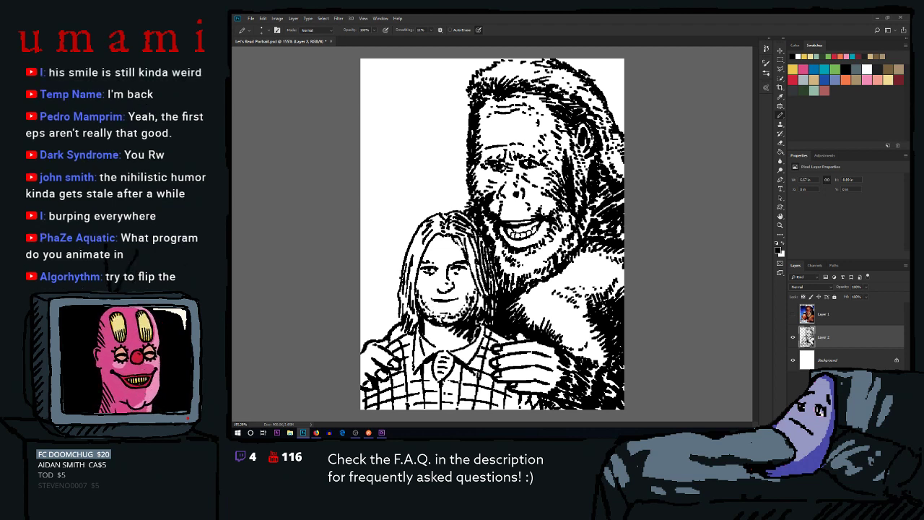
Touch up the stubble along the man's jaw, undo the trial stroke on his cheek, and save the document
{"action": "left_click_drag", "start_coordinate": [429, 310], "coordinate": [433, 313]}
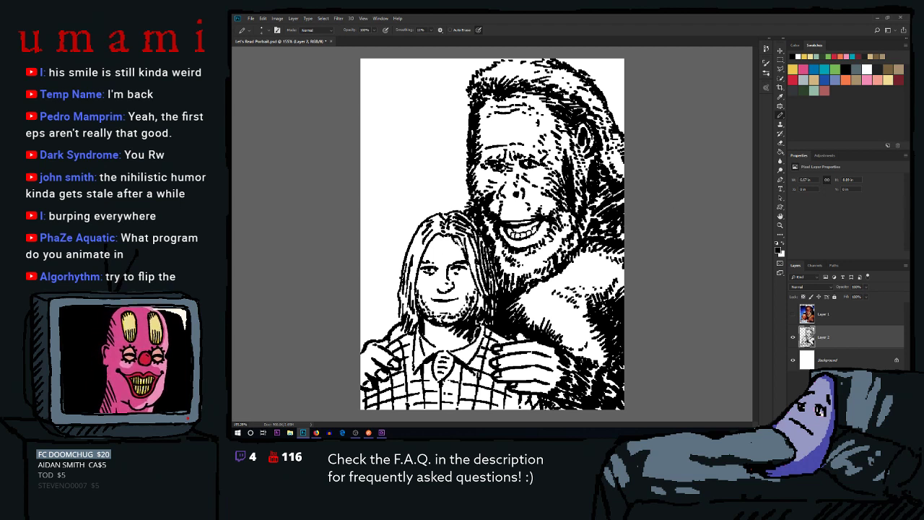
{"action": "left_click_drag", "start_coordinate": [419, 278], "coordinate": [420, 294]}
{"action": "key", "text": "ctrl+alt+z"}
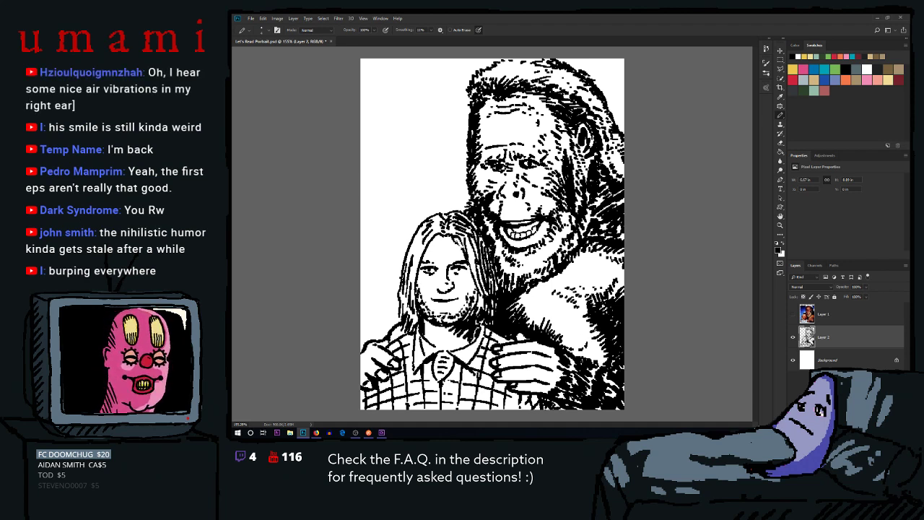
{"action": "key", "text": "ctrl+s"}
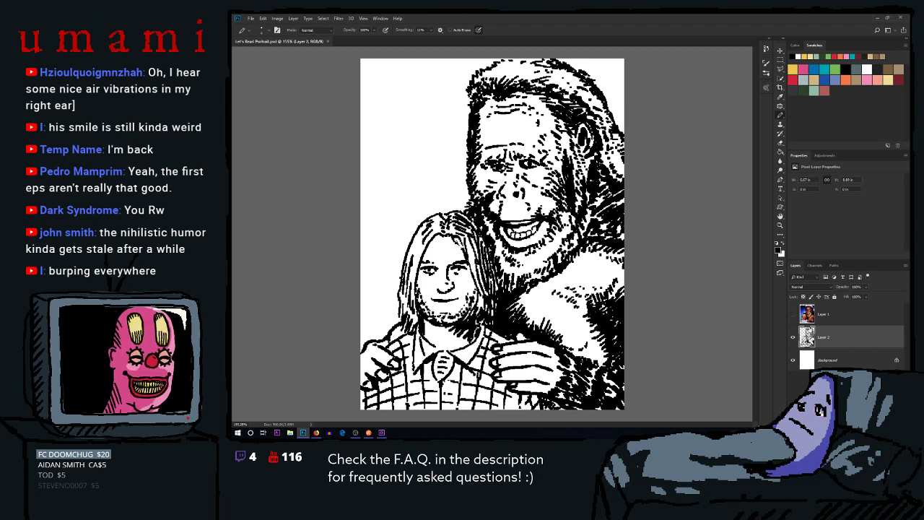
Compare the man's mouth with the photo on Layer 1 and reshape it into a wider, open smile
{"action": "left_click", "coordinate": [793, 314]}
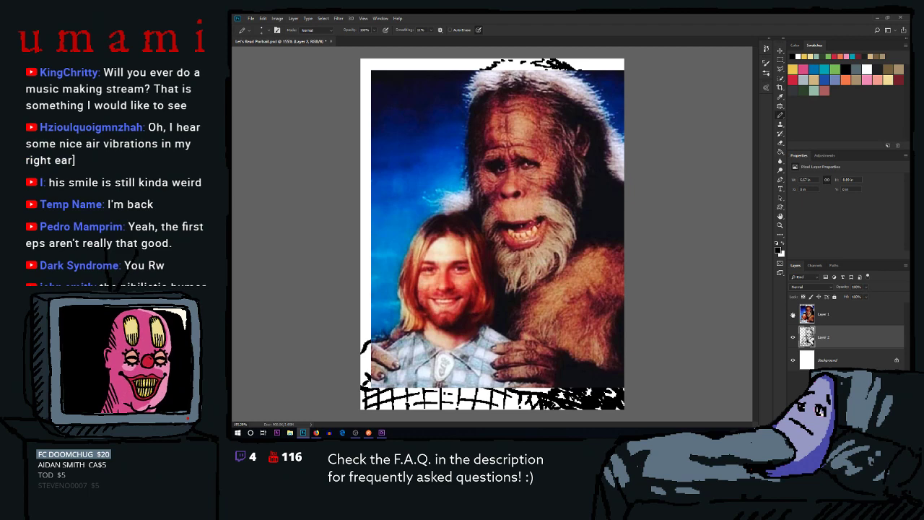
{"action": "left_click", "coordinate": [793, 314]}
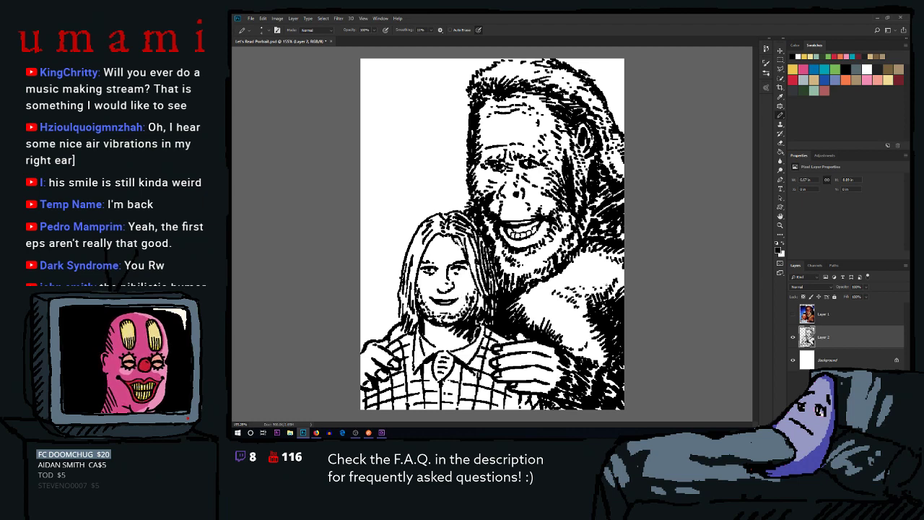
{"action": "left_click", "coordinate": [793, 314]}
{"action": "left_click", "coordinate": [793, 314]}
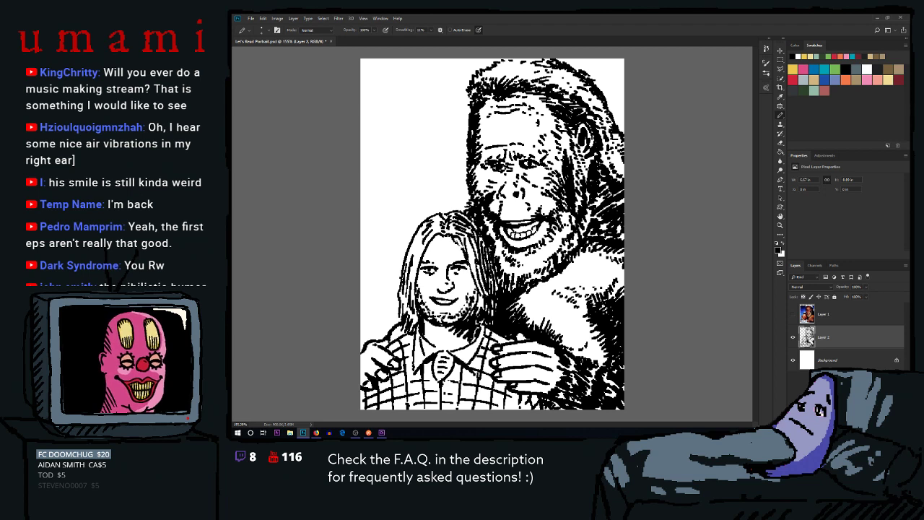
{"action": "left_click_drag", "start_coordinate": [435, 297], "coordinate": [438, 299]}
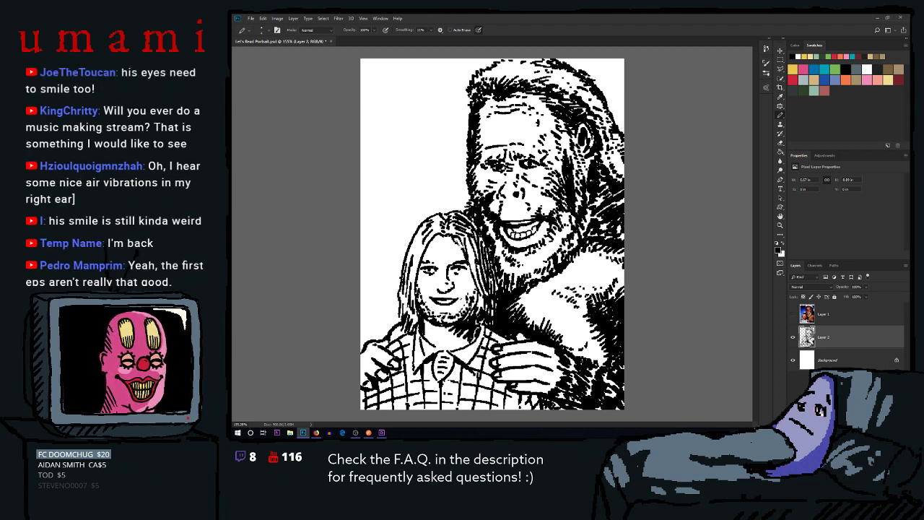
{"action": "left_click_drag", "start_coordinate": [454, 303], "coordinate": [447, 301]}
{"action": "key", "text": "ctrl+z"}
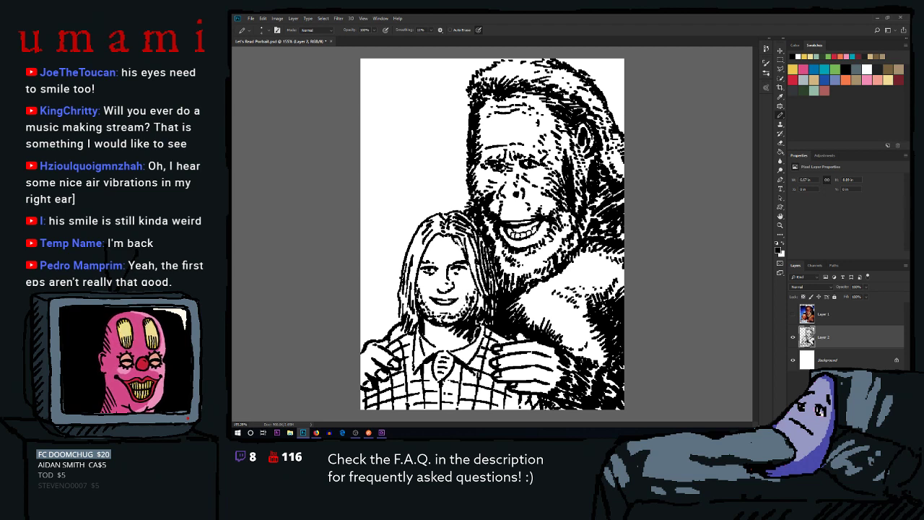
Add a smile crease beside the man's mouth, checking it against the photo by showing and hiding Layer 1
{"action": "left_click", "coordinate": [793, 314]}
{"action": "left_click", "coordinate": [793, 314]}
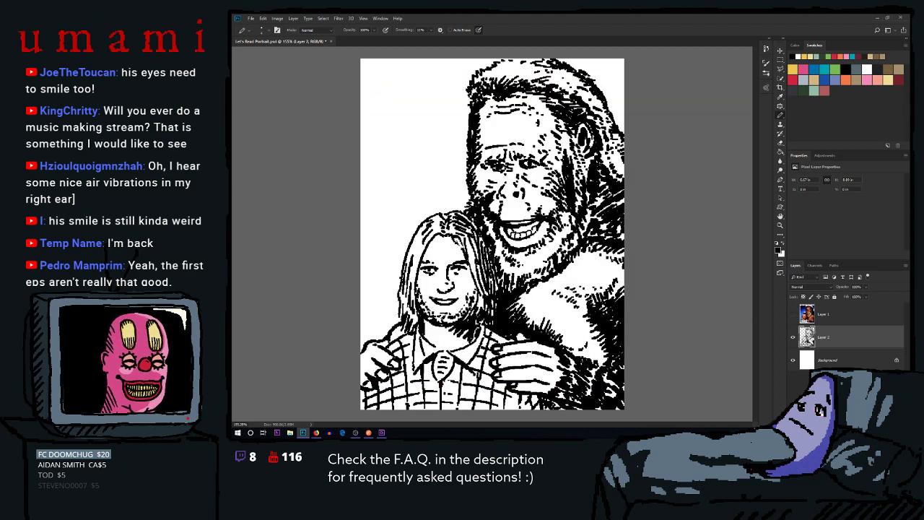
{"action": "left_click", "coordinate": [793, 314]}
{"action": "left_click", "coordinate": [793, 314]}
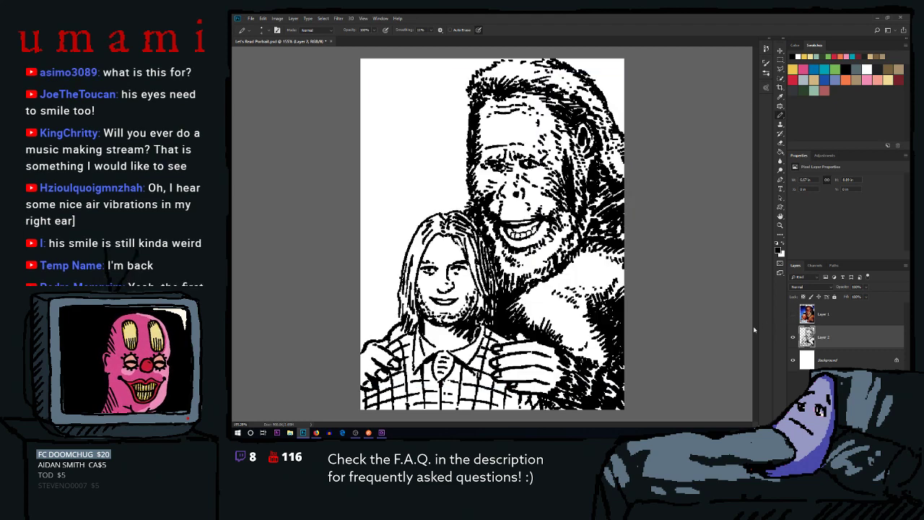
{"action": "left_click_drag", "start_coordinate": [455, 298], "coordinate": [462, 311]}
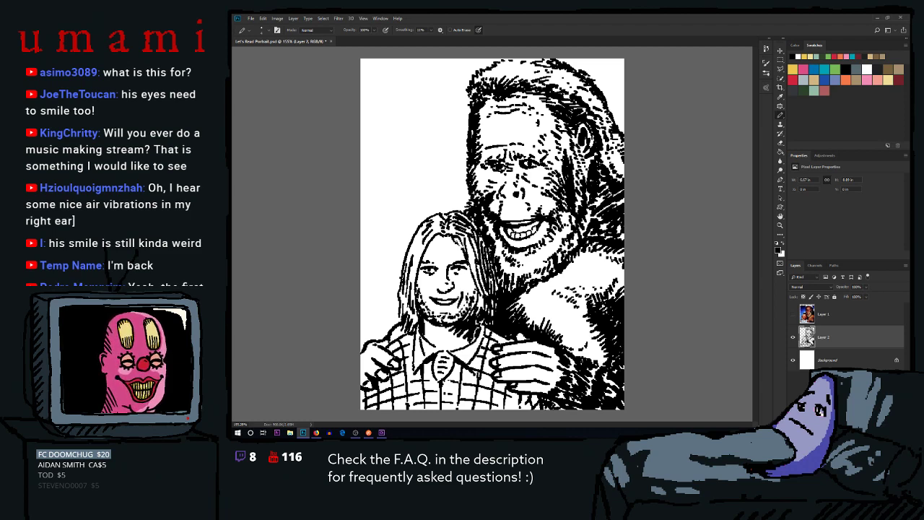
{"action": "left_click", "coordinate": [793, 314]}
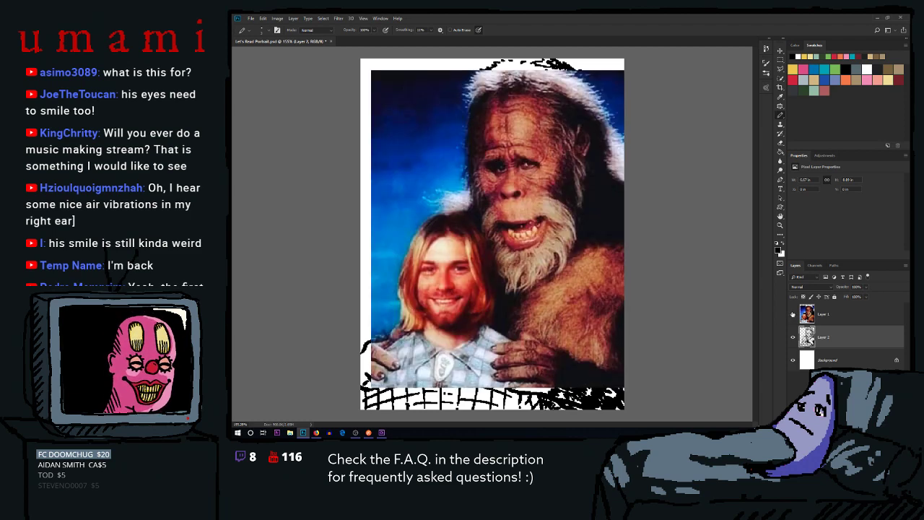
{"action": "left_click", "coordinate": [793, 315]}
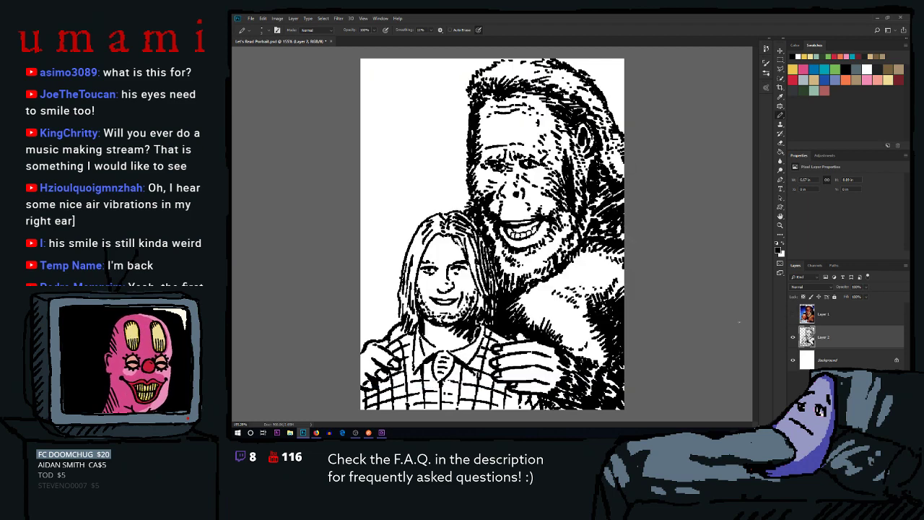
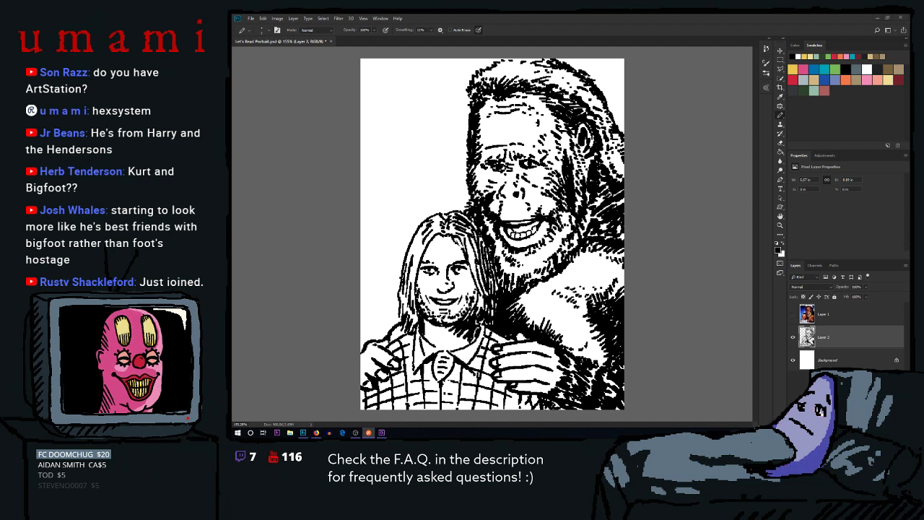
Show the reference photo on Layer 1 over the line art
{"action": "left_click", "coordinate": [576, 17]}
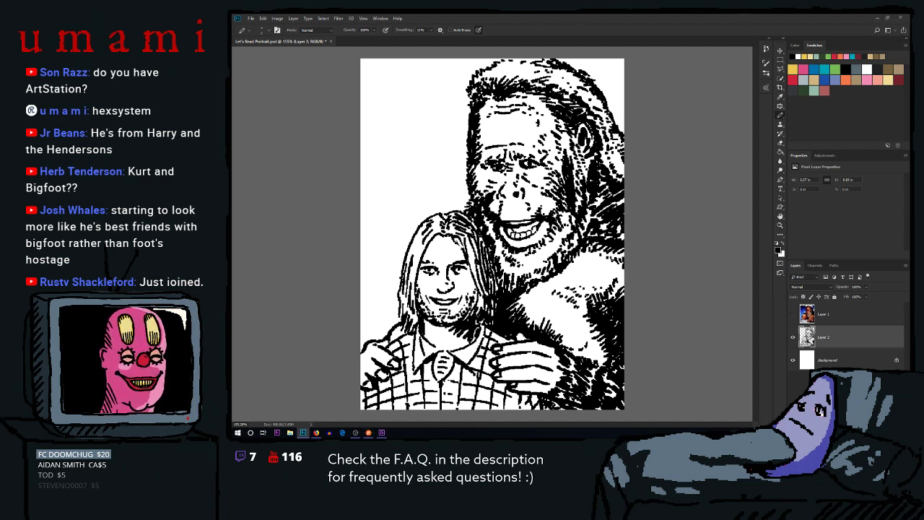
{"action": "right_click", "coordinate": [491, 197]}
{"action": "left_click", "coordinate": [485, 189]}
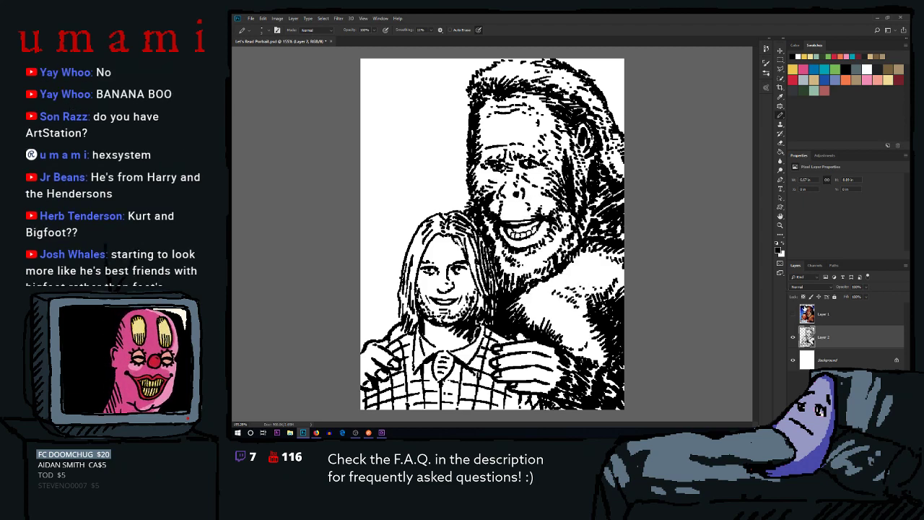
{"action": "left_click", "coordinate": [793, 314]}
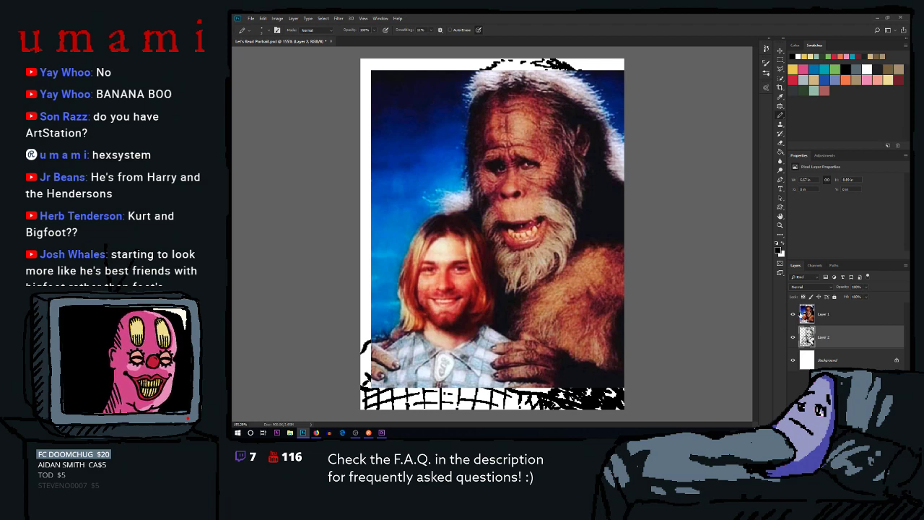
Hide the reference photo on Layer 1 and add a new empty layer directly above the Background
{"action": "left_click", "coordinate": [794, 315]}
{"action": "left_click", "coordinate": [794, 315]}
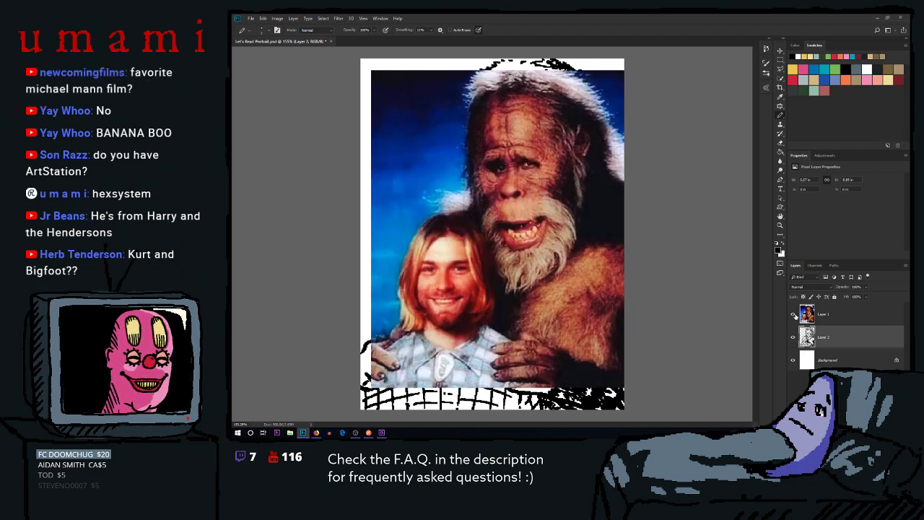
{"action": "left_click", "coordinate": [795, 315]}
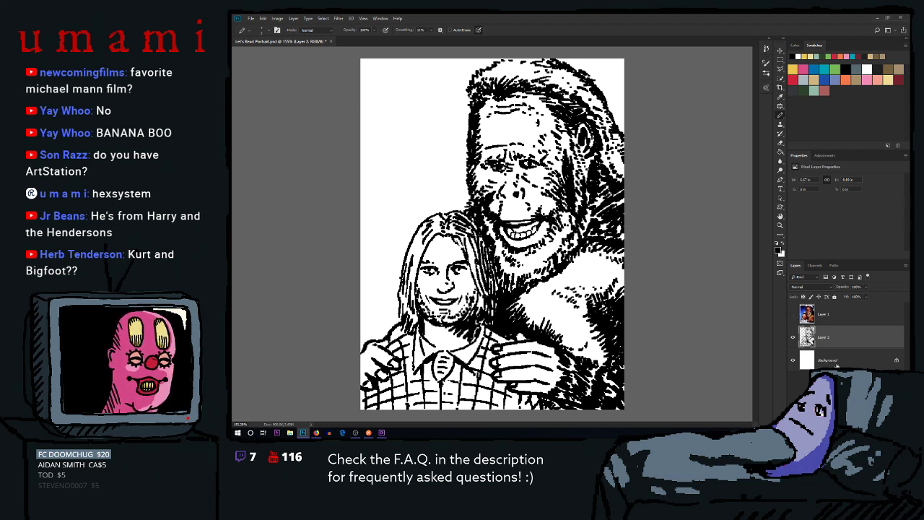
{"action": "left_click", "coordinate": [837, 361]}
{"action": "key", "text": "ctrl+shift+alt+n"}
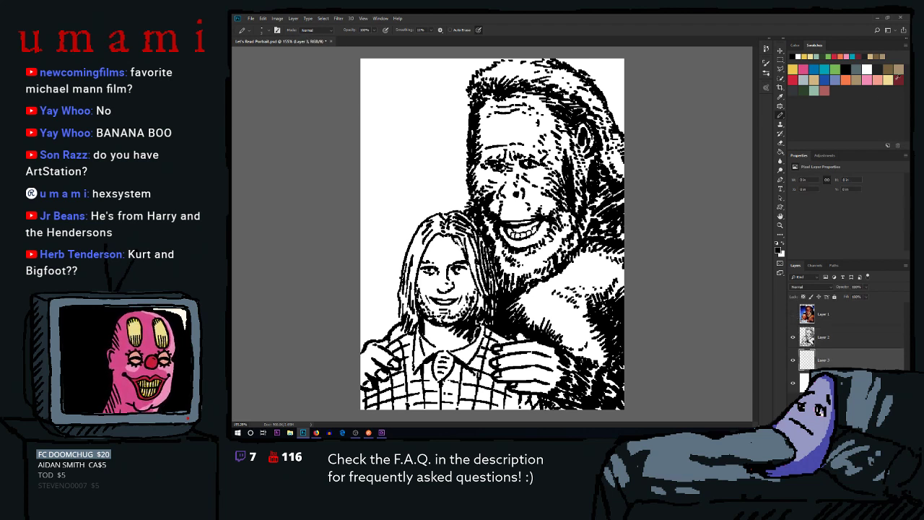
Paint the bigfoot's face, head, body and hand on the new layer in flat brown beneath the line art
{"action": "left_click", "coordinate": [885, 69]}
{"action": "mouse_move", "coordinate": [489, 138]}
{"action": "left_mouse_down"}
{"action": "mouse_move", "coordinate": [492, 108]}
{"action": "mouse_move", "coordinate": [480, 189]}
{"action": "mouse_move", "coordinate": [496, 217]}
{"action": "mouse_move", "coordinate": [482, 160]}
{"action": "mouse_move", "coordinate": [504, 115]}
{"action": "mouse_move", "coordinate": [475, 173]}
{"action": "mouse_move", "coordinate": [498, 88]}
{"action": "mouse_move", "coordinate": [474, 151]}
{"action": "mouse_move", "coordinate": [535, 197]}
{"action": "mouse_move", "coordinate": [500, 221]}
{"action": "mouse_move", "coordinate": [549, 209]}
{"action": "mouse_move", "coordinate": [527, 226]}
{"action": "mouse_move", "coordinate": [578, 201]}
{"action": "mouse_move", "coordinate": [541, 260]}
{"action": "mouse_move", "coordinate": [571, 217]}
{"action": "mouse_move", "coordinate": [491, 210]}
{"action": "mouse_move", "coordinate": [510, 275]}
{"action": "mouse_move", "coordinate": [520, 253]}
{"action": "mouse_move", "coordinate": [549, 249]}
{"action": "mouse_move", "coordinate": [550, 257]}
{"action": "mouse_move", "coordinate": [513, 267]}
{"action": "mouse_move", "coordinate": [508, 283]}
{"action": "mouse_move", "coordinate": [552, 268]}
{"action": "mouse_move", "coordinate": [592, 210]}
{"action": "mouse_move", "coordinate": [582, 228]}
{"action": "mouse_move", "coordinate": [541, 148]}
{"action": "mouse_move", "coordinate": [484, 101]}
{"action": "mouse_move", "coordinate": [552, 108]}
{"action": "mouse_move", "coordinate": [574, 165]}
{"action": "left_mouse_up"}
{"action": "mouse_move", "coordinate": [570, 131]}
{"action": "left_mouse_down"}
{"action": "mouse_move", "coordinate": [608, 260]}
{"action": "mouse_move", "coordinate": [529, 303]}
{"action": "mouse_move", "coordinate": [550, 303]}
{"action": "mouse_move", "coordinate": [535, 312]}
{"action": "mouse_move", "coordinate": [541, 332]}
{"action": "mouse_move", "coordinate": [552, 320]}
{"action": "mouse_move", "coordinate": [540, 333]}
{"action": "mouse_move", "coordinate": [542, 297]}
{"action": "mouse_move", "coordinate": [550, 327]}
{"action": "mouse_move", "coordinate": [522, 372]}
{"action": "mouse_move", "coordinate": [540, 345]}
{"action": "left_mouse_up"}
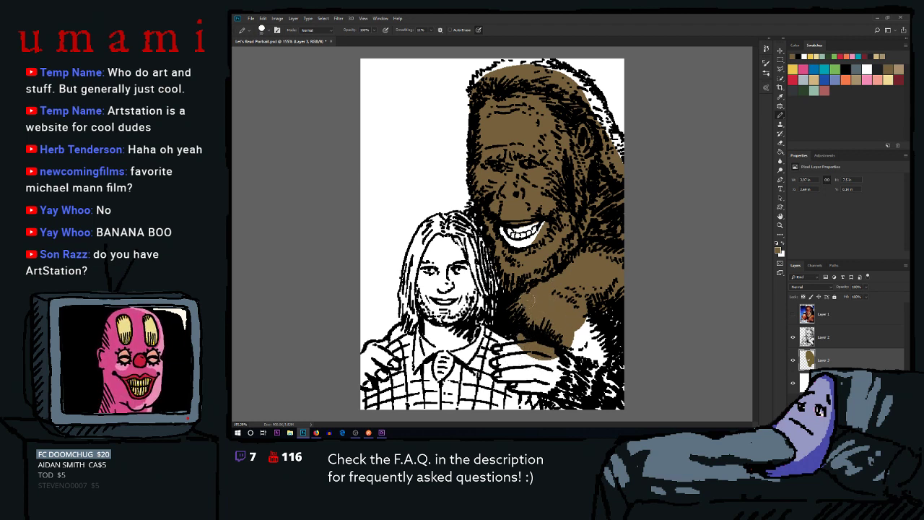
{"action": "mouse_move", "coordinate": [507, 354]}
{"action": "left_mouse_down"}
{"action": "mouse_move", "coordinate": [554, 365]}
{"action": "mouse_move", "coordinate": [526, 362]}
{"action": "mouse_move", "coordinate": [566, 354]}
{"action": "mouse_move", "coordinate": [536, 375]}
{"action": "mouse_move", "coordinate": [505, 374]}
{"action": "mouse_move", "coordinate": [549, 370]}
{"action": "mouse_move", "coordinate": [534, 384]}
{"action": "mouse_move", "coordinate": [553, 385]}
{"action": "mouse_move", "coordinate": [526, 387]}
{"action": "mouse_move", "coordinate": [556, 383]}
{"action": "mouse_move", "coordinate": [600, 404]}
{"action": "mouse_move", "coordinate": [554, 390]}
{"action": "mouse_move", "coordinate": [558, 415]}
{"action": "mouse_move", "coordinate": [549, 365]}
{"action": "mouse_move", "coordinate": [587, 350]}
{"action": "mouse_move", "coordinate": [613, 307]}
{"action": "mouse_move", "coordinate": [614, 339]}
{"action": "mouse_move", "coordinate": [589, 388]}
{"action": "mouse_move", "coordinate": [626, 378]}
{"action": "mouse_move", "coordinate": [616, 416]}
{"action": "mouse_move", "coordinate": [580, 352]}
{"action": "mouse_move", "coordinate": [578, 402]}
{"action": "left_mouse_up"}
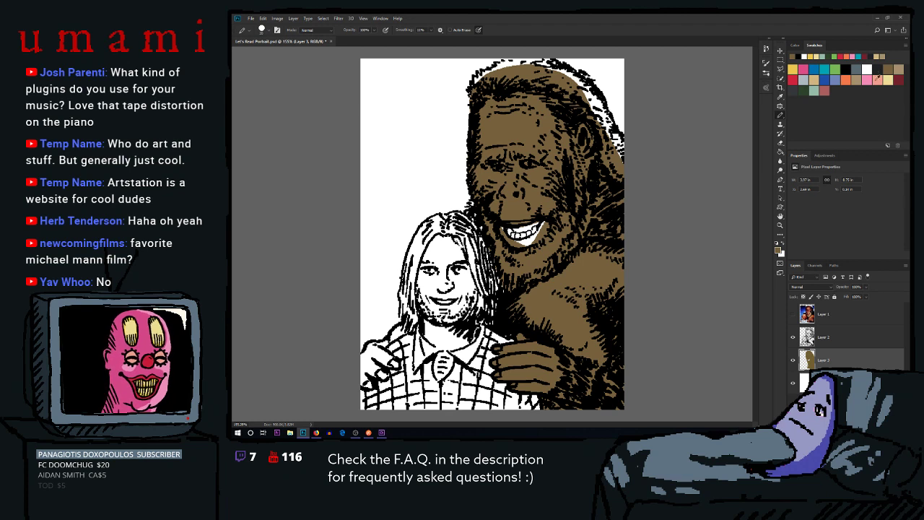
Paint the bigfoot's lips dark red with a smaller brush and check the mouth against the photo on Layer 1
{"action": "left_click", "coordinate": [901, 80]}
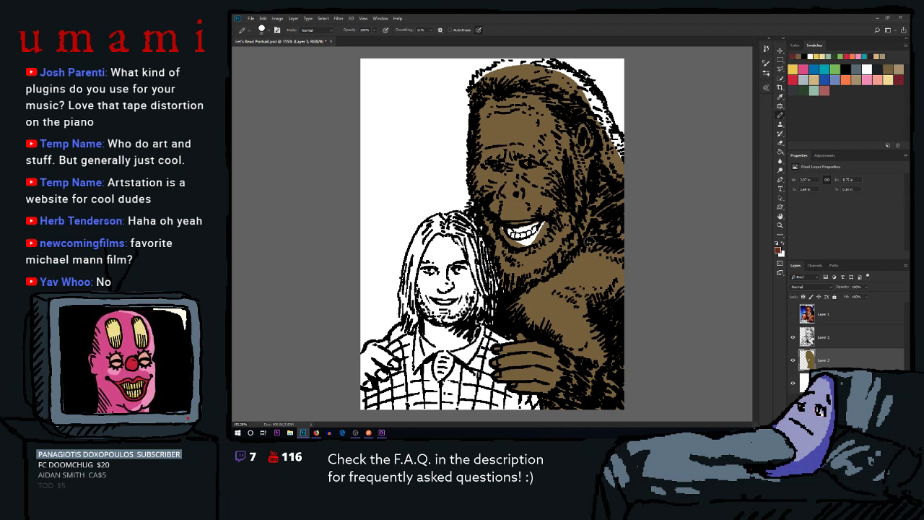
{"action": "key", "text": "bracketleft"}
{"action": "key", "text": "bracketleft"}
{"action": "key", "text": "bracketleft"}
{"action": "mouse_move", "coordinate": [503, 228]}
{"action": "left_mouse_down"}
{"action": "mouse_move", "coordinate": [513, 243]}
{"action": "mouse_move", "coordinate": [538, 234]}
{"action": "mouse_move", "coordinate": [514, 244]}
{"action": "mouse_move", "coordinate": [537, 235]}
{"action": "mouse_move", "coordinate": [529, 246]}
{"action": "mouse_move", "coordinate": [546, 226]}
{"action": "left_mouse_up"}
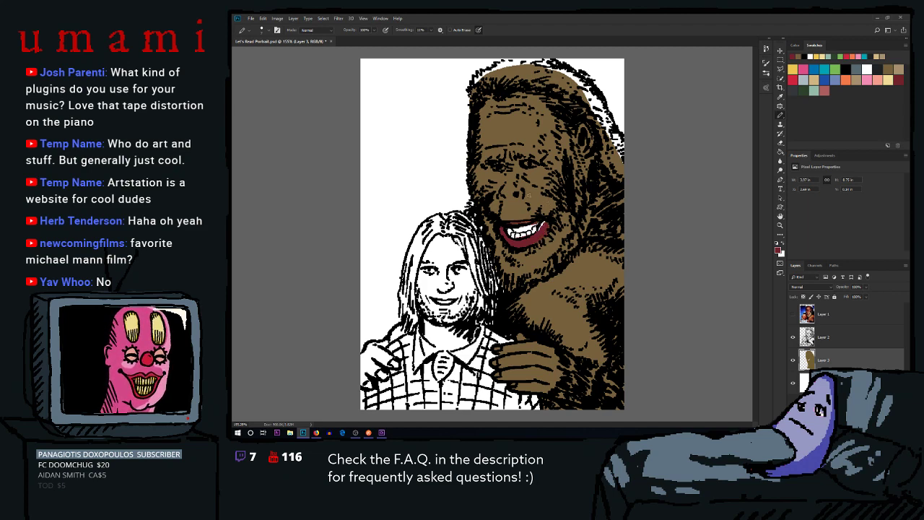
{"action": "left_click", "coordinate": [793, 314]}
{"action": "left_click", "coordinate": [793, 314]}
{"action": "left_click", "coordinate": [794, 314]}
{"action": "left_click", "coordinate": [794, 313]}
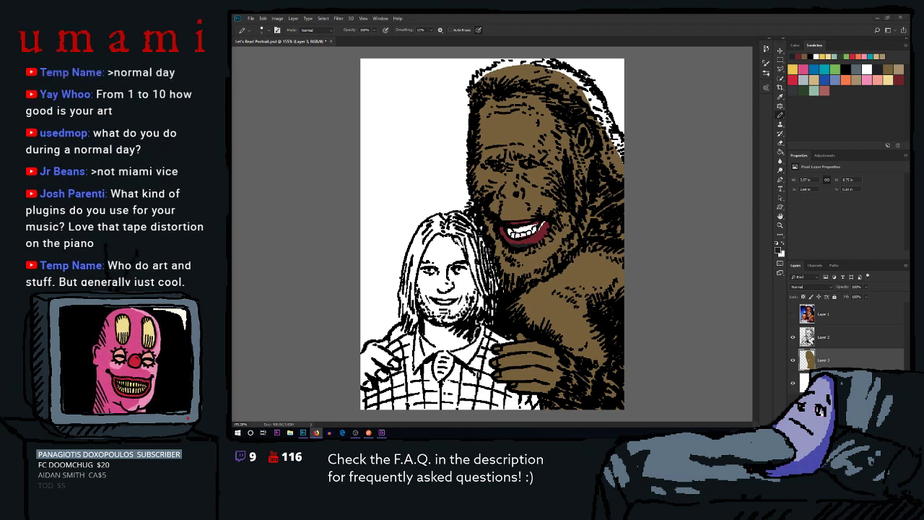
{"action": "key", "text": "alt+Tab"}
{"action": "key", "text": "alt+Tab"}
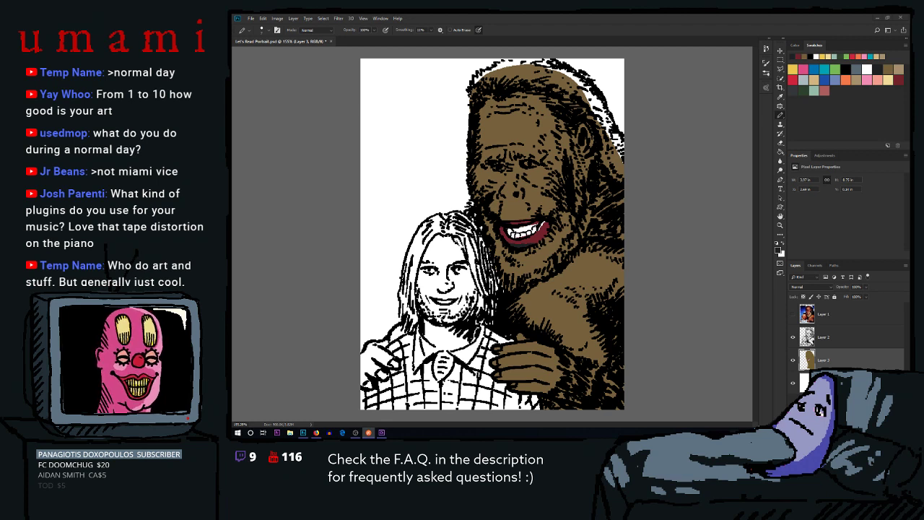
{"action": "key", "text": "alt+Tab"}
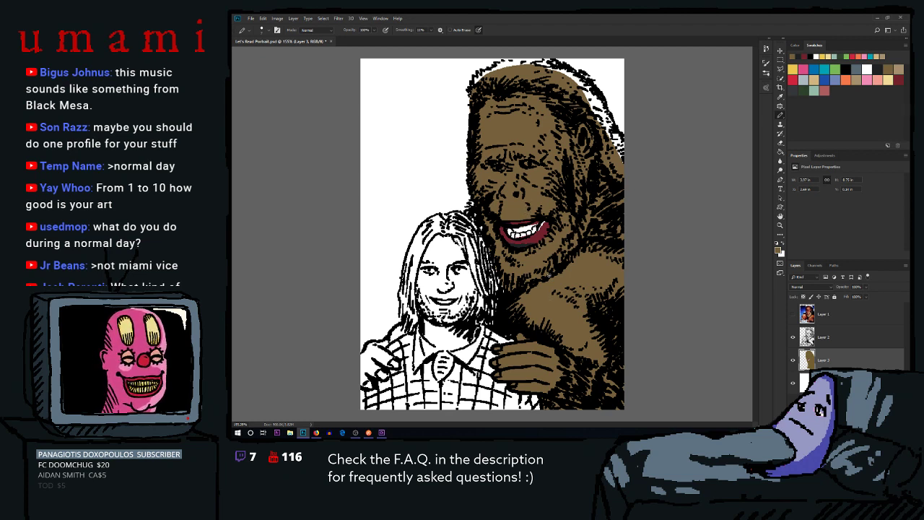
Touch up the bigfoot's lips around the teeth in dark red and compare the face with the reference photo
{"action": "left_click", "coordinate": [899, 79]}
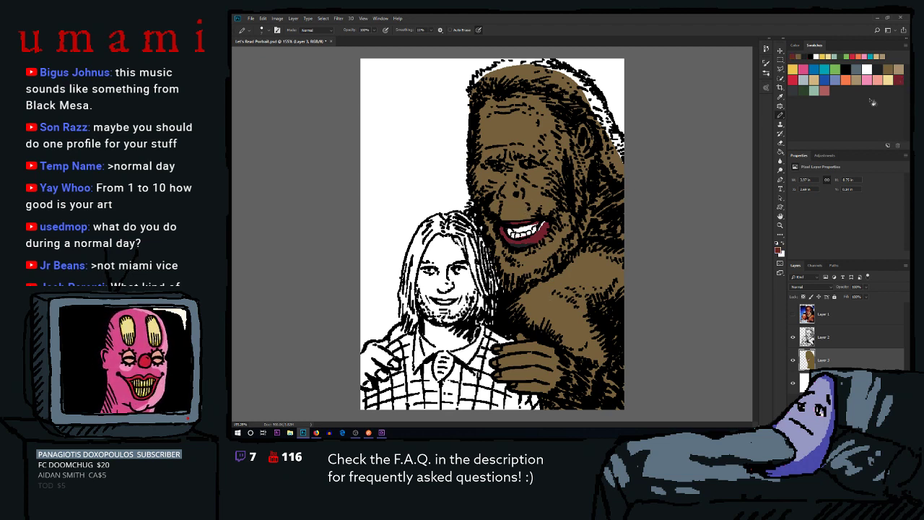
{"action": "left_click_drag", "start_coordinate": [535, 236], "coordinate": [542, 223]}
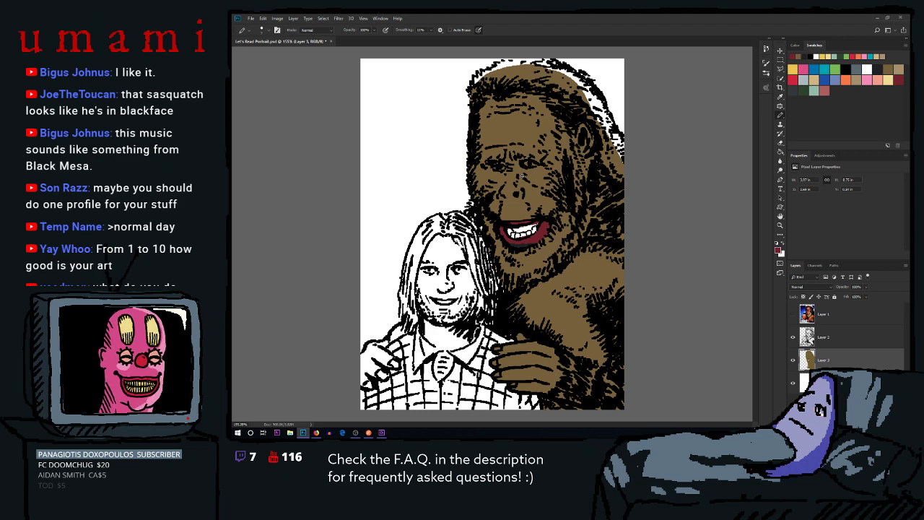
{"action": "left_click", "coordinate": [794, 316]}
{"action": "left_click", "coordinate": [794, 315]}
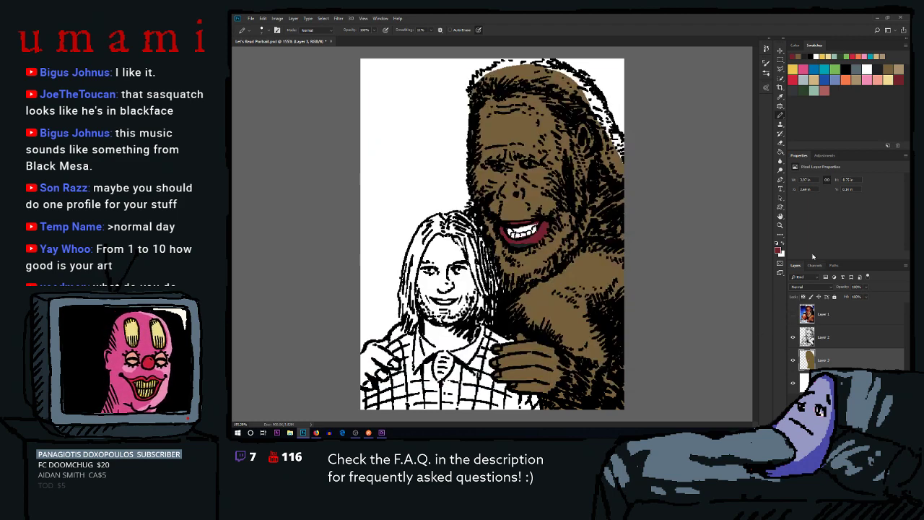
Paint light tan highlights on both of the bigfoot's cheeks on Layer 3
{"action": "left_click", "coordinate": [899, 69]}
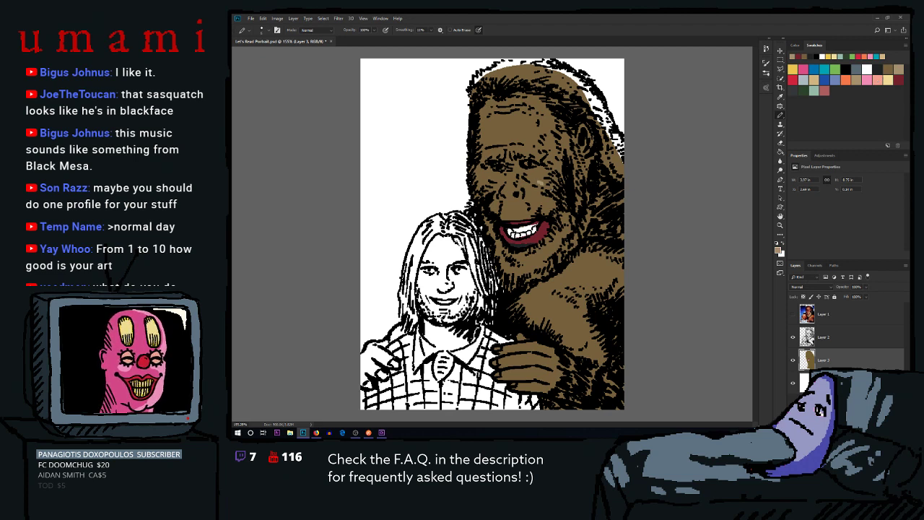
{"action": "left_click_drag", "start_coordinate": [543, 189], "coordinate": [543, 206]}
{"action": "left_click_drag", "start_coordinate": [552, 172], "coordinate": [555, 154]}
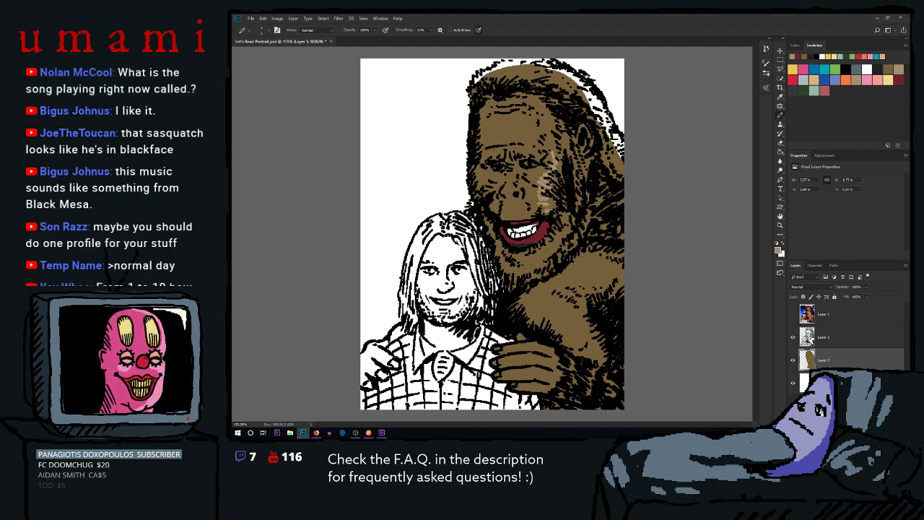
{"action": "left_click_drag", "start_coordinate": [481, 188], "coordinate": [488, 181]}
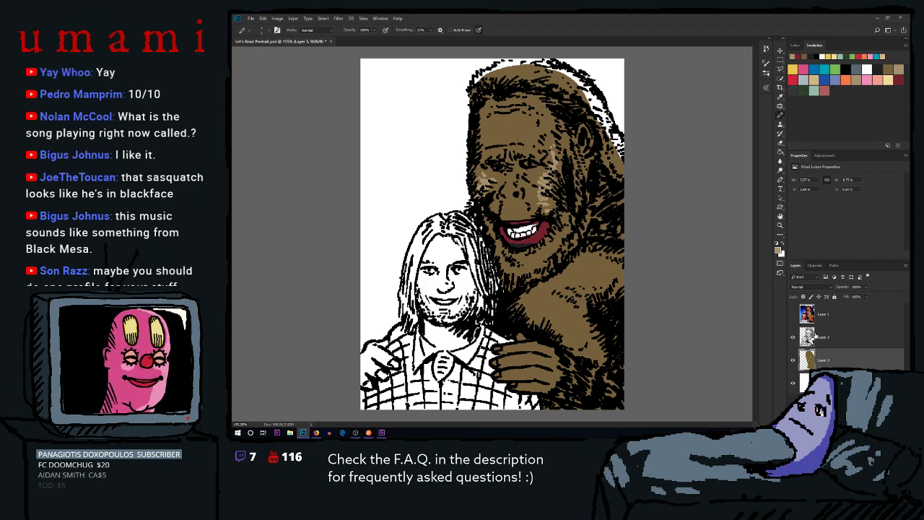
Compare with the photo, paint light tan highlights across the bigfoot's forehead, and undo the trial stroke below his nose
{"action": "left_click", "coordinate": [794, 315]}
{"action": "left_click", "coordinate": [794, 315]}
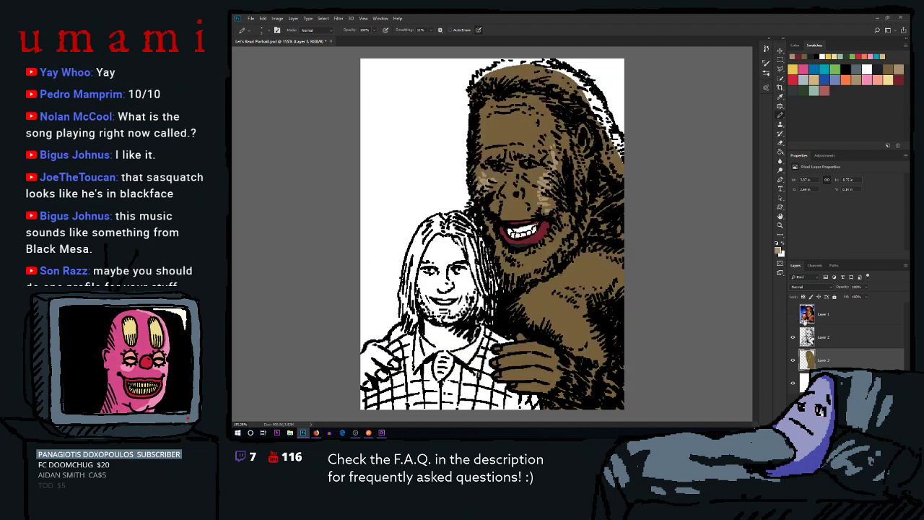
{"action": "mouse_move", "coordinate": [515, 127]}
{"action": "left_mouse_down"}
{"action": "mouse_move", "coordinate": [525, 133]}
{"action": "mouse_move", "coordinate": [521, 121]}
{"action": "mouse_move", "coordinate": [514, 130]}
{"action": "mouse_move", "coordinate": [526, 141]}
{"action": "mouse_move", "coordinate": [531, 127]}
{"action": "mouse_move", "coordinate": [535, 139]}
{"action": "mouse_move", "coordinate": [516, 113]}
{"action": "left_mouse_up"}
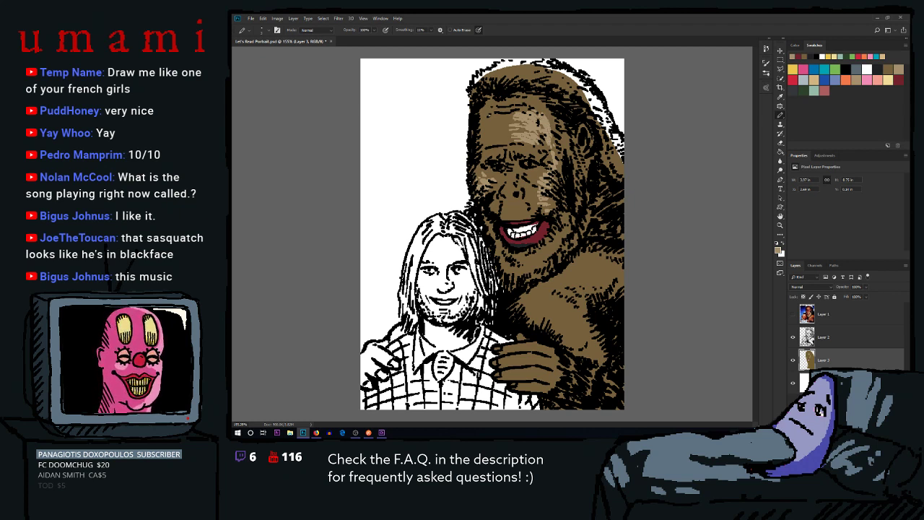
{"action": "mouse_move", "coordinate": [481, 117]}
{"action": "left_mouse_down"}
{"action": "mouse_move", "coordinate": [500, 121]}
{"action": "mouse_move", "coordinate": [489, 130]}
{"action": "mouse_move", "coordinate": [497, 141]}
{"action": "left_mouse_up"}
{"action": "left_click_drag", "start_coordinate": [515, 198], "coordinate": [514, 219]}
{"action": "key", "text": "ctrl+z"}
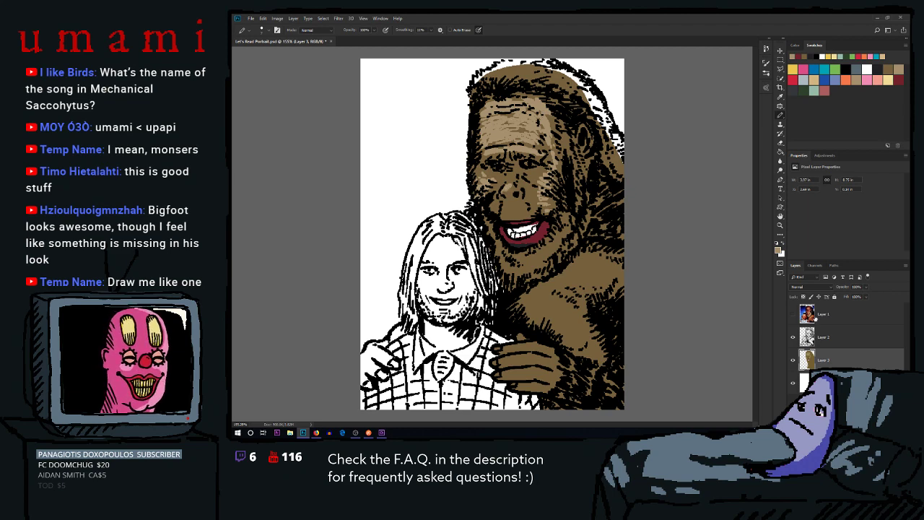
Check the beard in the reference photo and paint the bigfoot's beard along the jaw and chin light grey
{"action": "left_click", "coordinate": [794, 314]}
{"action": "left_click", "coordinate": [794, 314]}
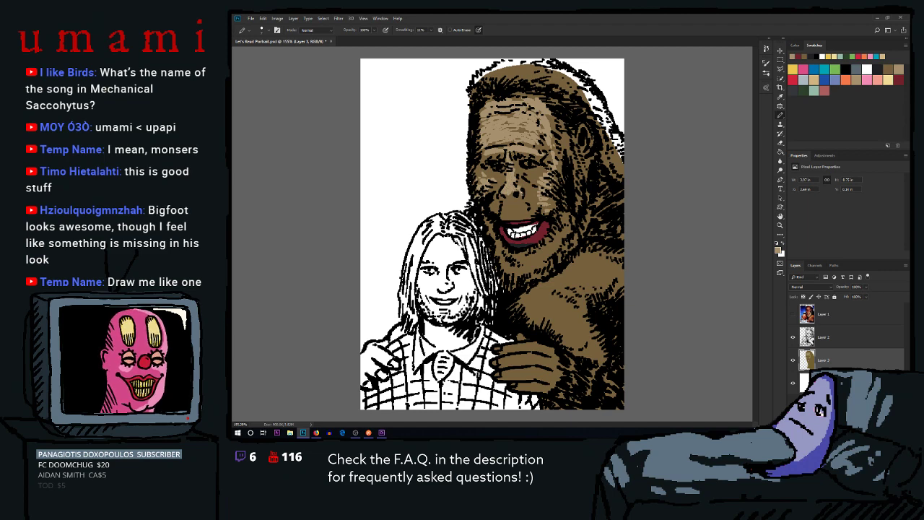
{"action": "left_click", "coordinate": [794, 314]}
{"action": "left_click", "coordinate": [794, 314]}
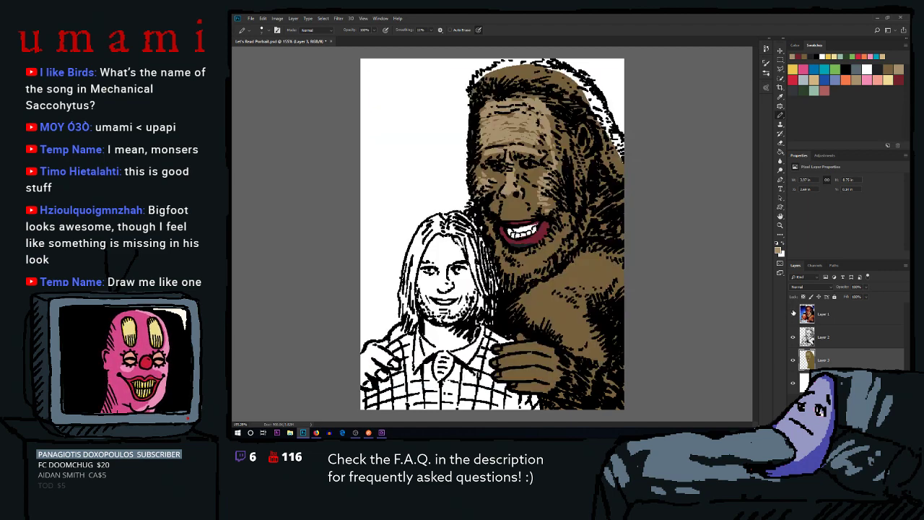
{"action": "left_click", "coordinate": [794, 314]}
{"action": "left_click", "coordinate": [794, 313]}
{"action": "left_click", "coordinate": [808, 78]}
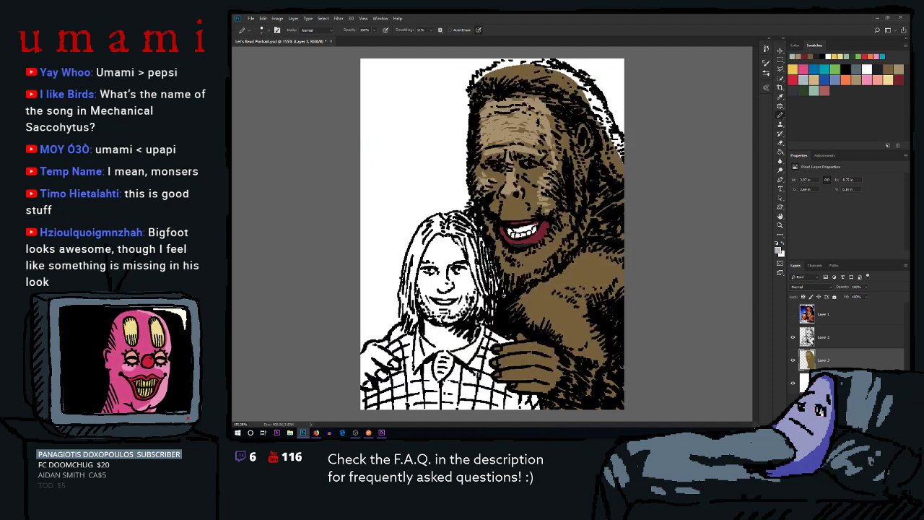
{"action": "mouse_move", "coordinate": [495, 202]}
{"action": "left_mouse_down"}
{"action": "mouse_move", "coordinate": [490, 234]}
{"action": "mouse_move", "coordinate": [506, 275]}
{"action": "mouse_move", "coordinate": [522, 286]}
{"action": "mouse_move", "coordinate": [504, 279]}
{"action": "mouse_move", "coordinate": [505, 290]}
{"action": "left_mouse_up"}
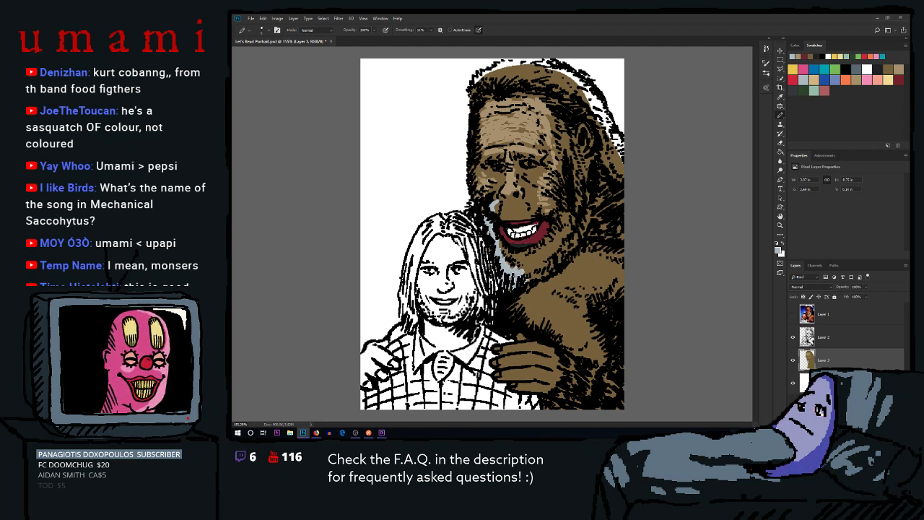
{"action": "mouse_move", "coordinate": [522, 277]}
{"action": "left_mouse_down"}
{"action": "mouse_move", "coordinate": [540, 276]}
{"action": "mouse_move", "coordinate": [561, 251]}
{"action": "left_mouse_up"}
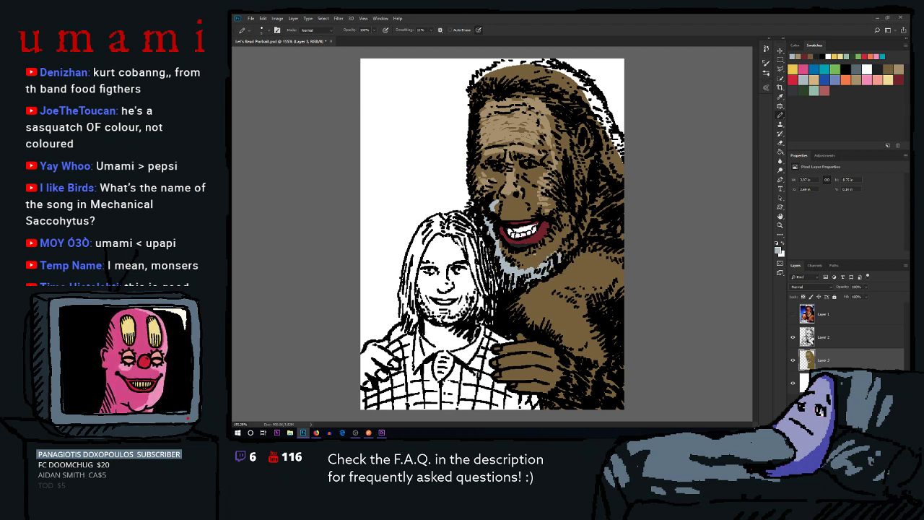
Paint the bigfoot's moustache light grey and fill the remaining beard around the mouth
{"action": "mouse_move", "coordinate": [497, 205]}
{"action": "left_mouse_down"}
{"action": "mouse_move", "coordinate": [518, 216]}
{"action": "mouse_move", "coordinate": [556, 214]}
{"action": "mouse_move", "coordinate": [562, 247]}
{"action": "mouse_move", "coordinate": [502, 257]}
{"action": "mouse_move", "coordinate": [516, 265]}
{"action": "mouse_move", "coordinate": [543, 256]}
{"action": "mouse_move", "coordinate": [553, 240]}
{"action": "mouse_move", "coordinate": [530, 252]}
{"action": "mouse_move", "coordinate": [553, 235]}
{"action": "left_mouse_up"}
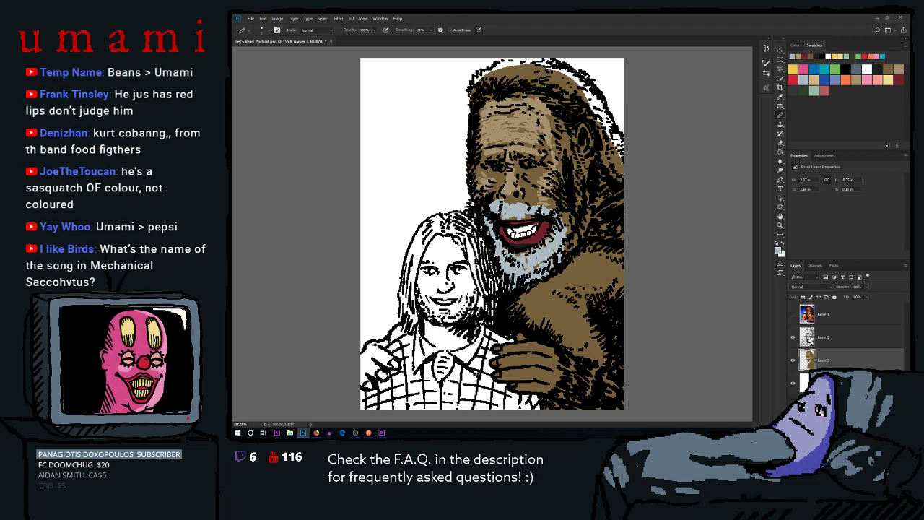
{"action": "mouse_move", "coordinate": [531, 202]}
{"action": "left_mouse_down"}
{"action": "mouse_move", "coordinate": [499, 198]}
{"action": "mouse_move", "coordinate": [552, 206]}
{"action": "left_mouse_up"}
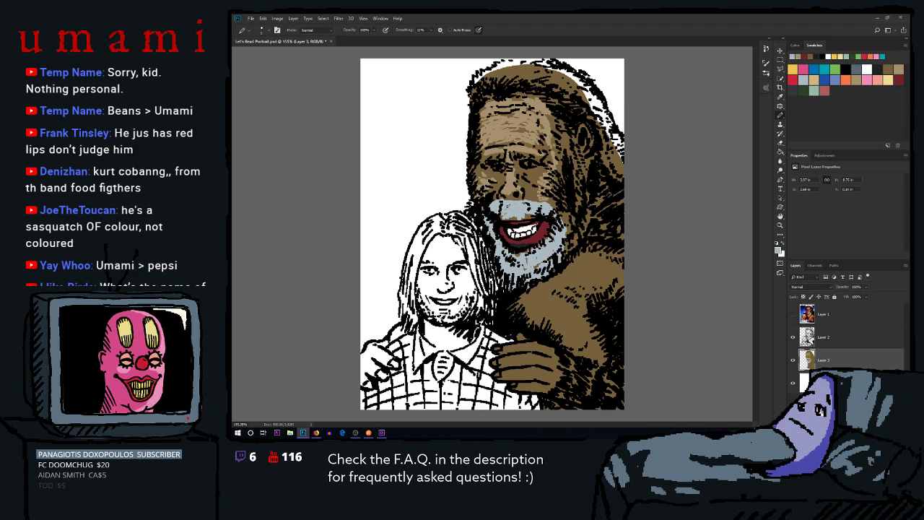
{"action": "mouse_move", "coordinate": [526, 216]}
{"action": "left_mouse_down"}
{"action": "mouse_move", "coordinate": [533, 217]}
{"action": "mouse_move", "coordinate": [522, 217]}
{"action": "left_mouse_up"}
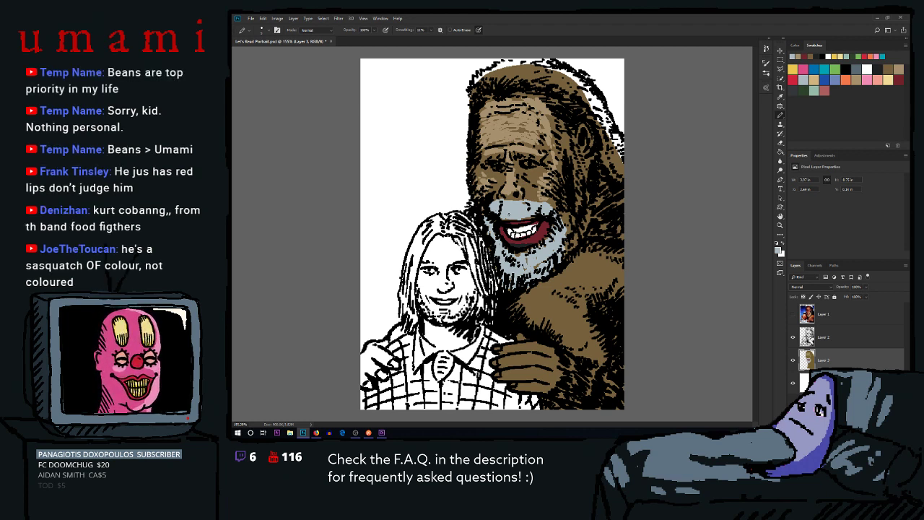
Check the photo and add black fur tufts on Layer 2 beside the bigfoot's cheek, above the man's head
{"action": "left_click", "coordinate": [793, 314]}
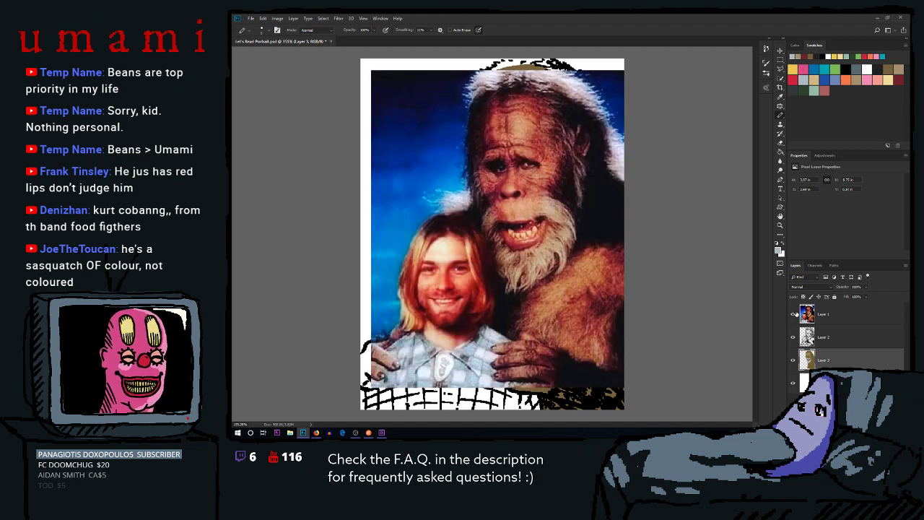
{"action": "left_click", "coordinate": [793, 314]}
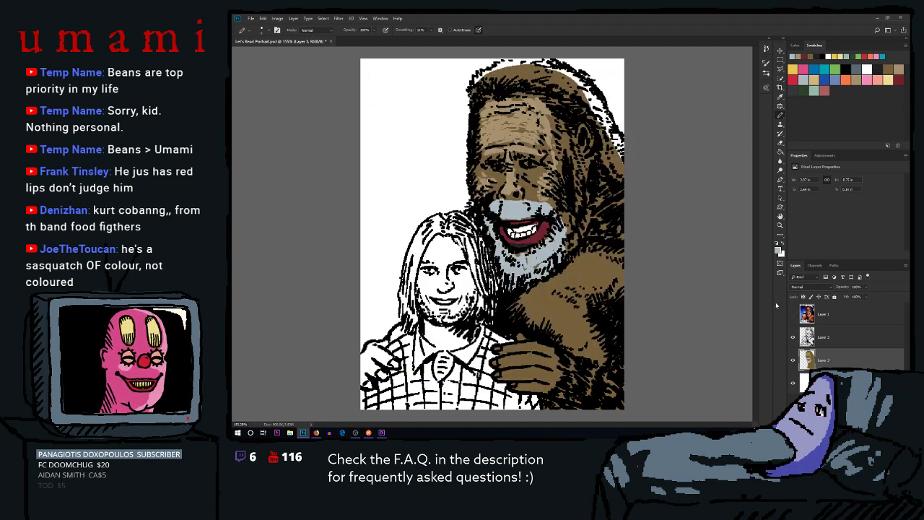
{"action": "left_click", "coordinate": [827, 341]}
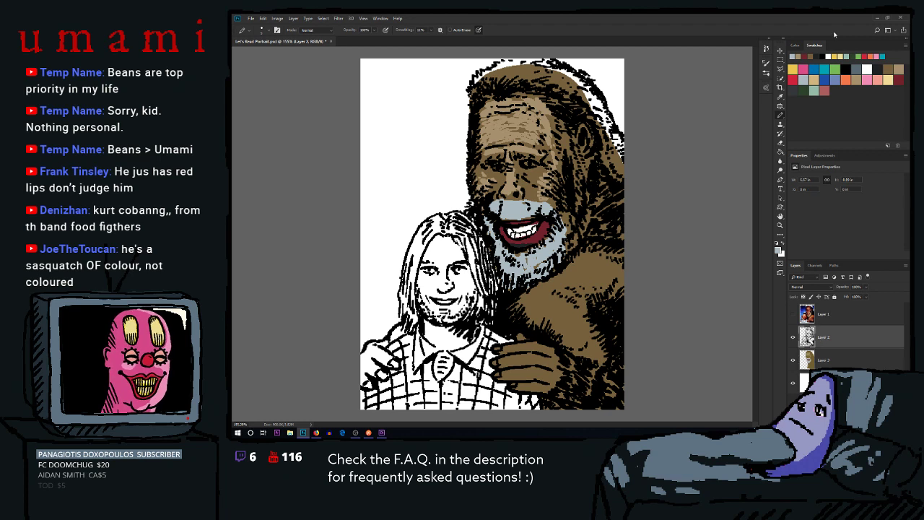
{"action": "mouse_move", "coordinate": [469, 186]}
{"action": "left_mouse_down"}
{"action": "mouse_move", "coordinate": [448, 192]}
{"action": "mouse_move", "coordinate": [456, 193]}
{"action": "left_mouse_up"}
{"action": "mouse_move", "coordinate": [463, 198]}
{"action": "left_mouse_down"}
{"action": "mouse_move", "coordinate": [448, 200]}
{"action": "mouse_move", "coordinate": [453, 208]}
{"action": "mouse_move", "coordinate": [465, 198]}
{"action": "mouse_move", "coordinate": [456, 213]}
{"action": "left_mouse_up"}
Color the fur tufts above the man's head light grey on Layer 3
{"action": "left_click", "coordinate": [823, 360]}
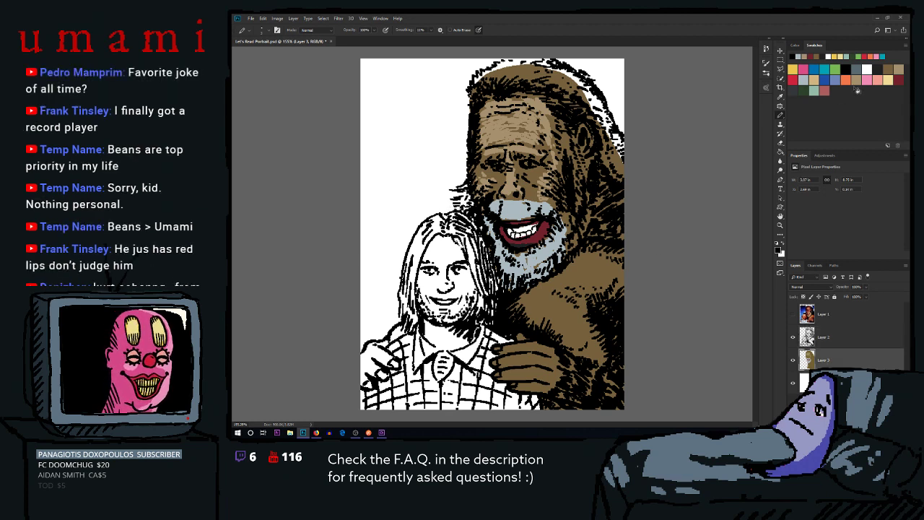
{"action": "left_click", "coordinate": [795, 56]}
{"action": "mouse_move", "coordinate": [466, 190]}
{"action": "left_mouse_down"}
{"action": "mouse_move", "coordinate": [463, 204]}
{"action": "mouse_move", "coordinate": [464, 191]}
{"action": "left_mouse_up"}
{"action": "left_click_drag", "start_coordinate": [468, 197], "coordinate": [460, 205]}
{"action": "mouse_move", "coordinate": [472, 204]}
{"action": "left_mouse_down"}
{"action": "mouse_move", "coordinate": [461, 214]}
{"action": "mouse_move", "coordinate": [469, 215]}
{"action": "left_mouse_up"}
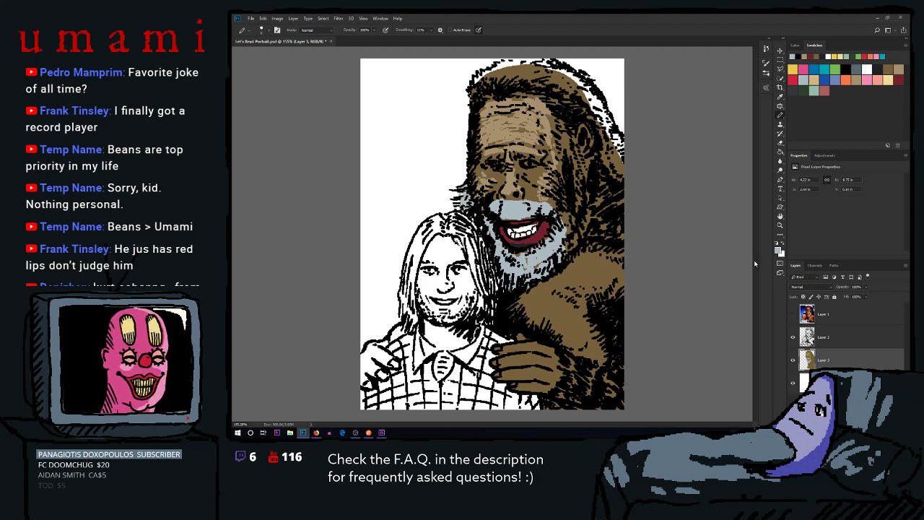
Compare with the reference photo and paint white highlights over the bigfoot's moustache and beard
{"action": "left_click", "coordinate": [793, 314]}
{"action": "left_click", "coordinate": [794, 316]}
{"action": "left_click", "coordinate": [794, 315]}
{"action": "left_click", "coordinate": [794, 315]}
{"action": "left_click", "coordinate": [867, 68]}
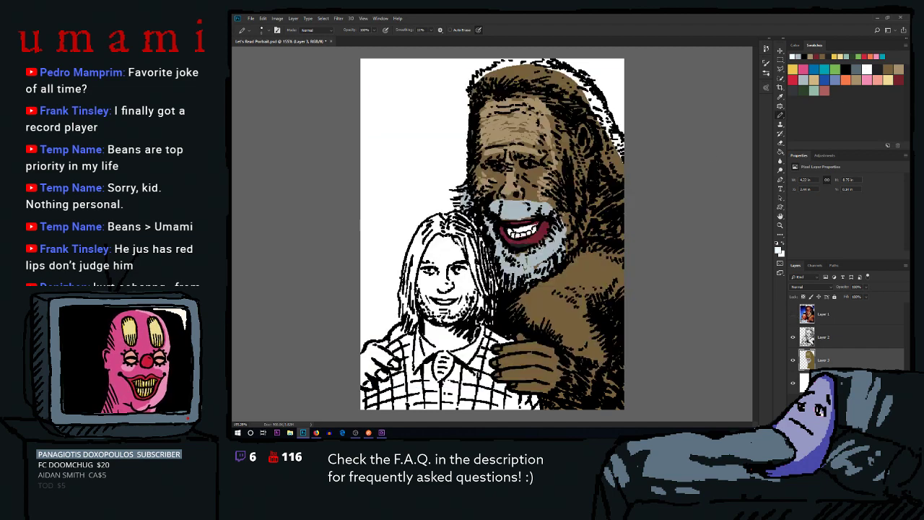
{"action": "mouse_move", "coordinate": [529, 206]}
{"action": "left_mouse_down"}
{"action": "mouse_move", "coordinate": [543, 205]}
{"action": "mouse_move", "coordinate": [558, 234]}
{"action": "left_mouse_up"}
{"action": "mouse_move", "coordinate": [491, 208]}
{"action": "left_mouse_down"}
{"action": "mouse_move", "coordinate": [533, 212]}
{"action": "mouse_move", "coordinate": [497, 209]}
{"action": "left_mouse_up"}
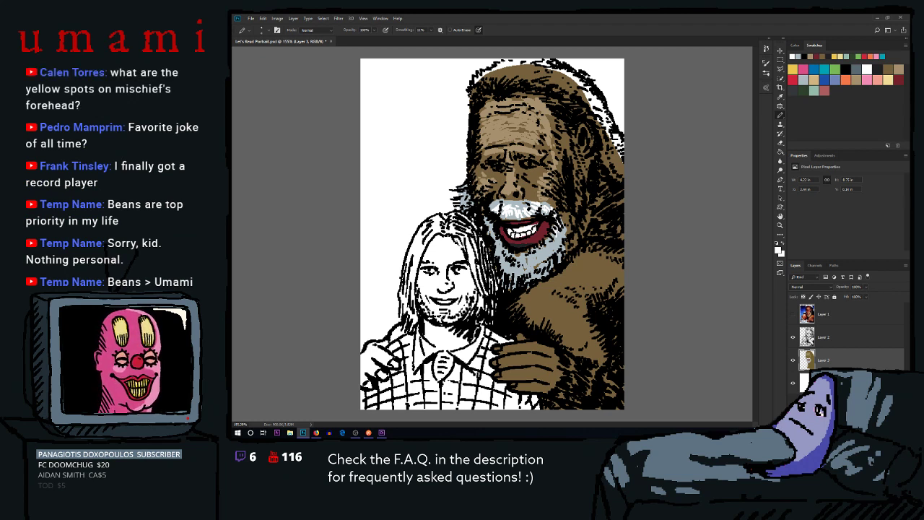
{"action": "mouse_move", "coordinate": [510, 210]}
{"action": "left_mouse_down"}
{"action": "mouse_move", "coordinate": [536, 208]}
{"action": "mouse_move", "coordinate": [495, 207]}
{"action": "mouse_move", "coordinate": [545, 206]}
{"action": "left_mouse_up"}
{"action": "mouse_move", "coordinate": [489, 225]}
{"action": "left_mouse_down"}
{"action": "mouse_move", "coordinate": [507, 267]}
{"action": "mouse_move", "coordinate": [507, 254]}
{"action": "mouse_move", "coordinate": [501, 261]}
{"action": "mouse_move", "coordinate": [533, 268]}
{"action": "mouse_move", "coordinate": [515, 271]}
{"action": "mouse_move", "coordinate": [558, 237]}
{"action": "left_mouse_up"}
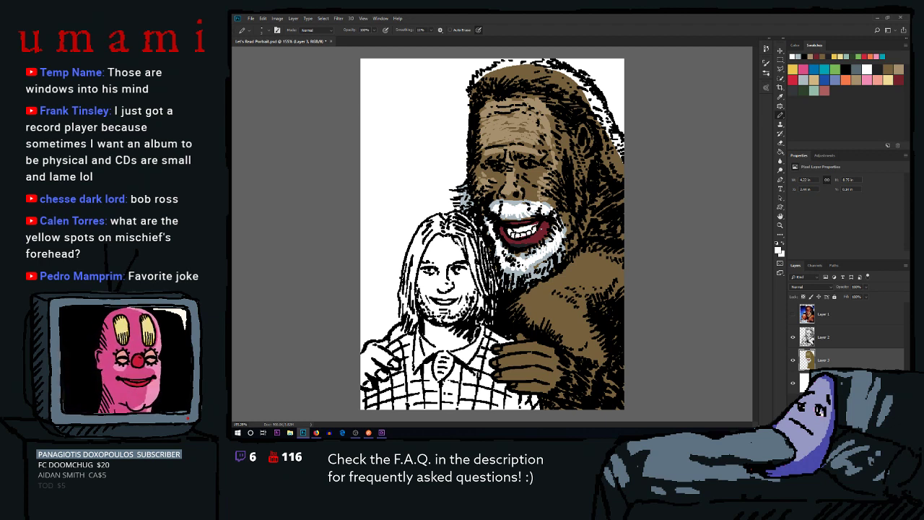
Touch up the bigfoot's beard and paint the fur rim along the top and back of his head light grey, following the photo
{"action": "mouse_move", "coordinate": [531, 252]}
{"action": "left_mouse_down"}
{"action": "mouse_move", "coordinate": [517, 276]}
{"action": "mouse_move", "coordinate": [549, 255]}
{"action": "left_mouse_up"}
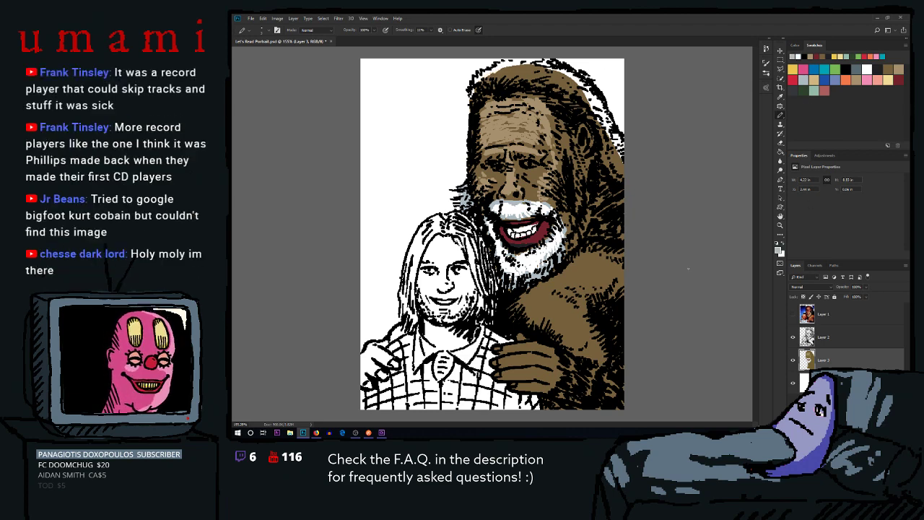
{"action": "mouse_move", "coordinate": [473, 93]}
{"action": "left_mouse_down"}
{"action": "mouse_move", "coordinate": [498, 66]}
{"action": "mouse_move", "coordinate": [535, 60]}
{"action": "mouse_move", "coordinate": [517, 61]}
{"action": "mouse_move", "coordinate": [556, 61]}
{"action": "mouse_move", "coordinate": [562, 71]}
{"action": "left_mouse_up"}
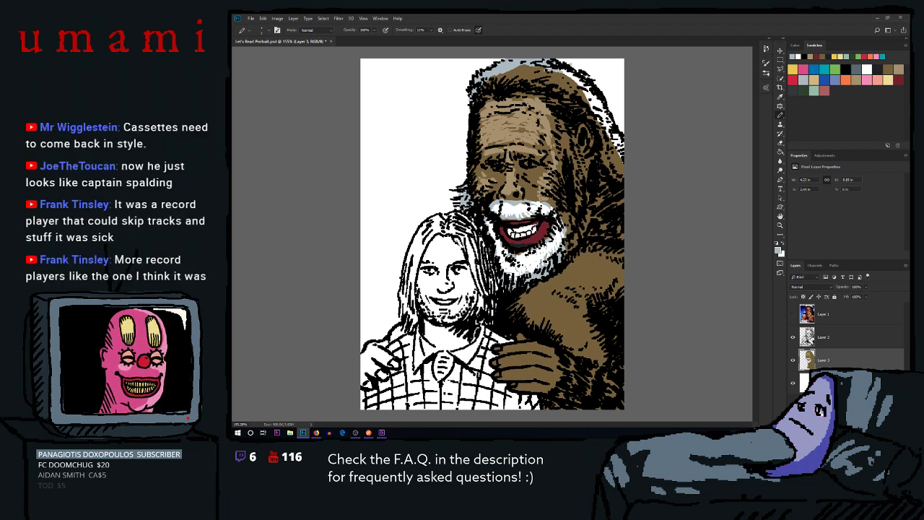
{"action": "mouse_move", "coordinate": [563, 72]}
{"action": "left_mouse_down"}
{"action": "mouse_move", "coordinate": [588, 86]}
{"action": "mouse_move", "coordinate": [600, 122]}
{"action": "left_mouse_up"}
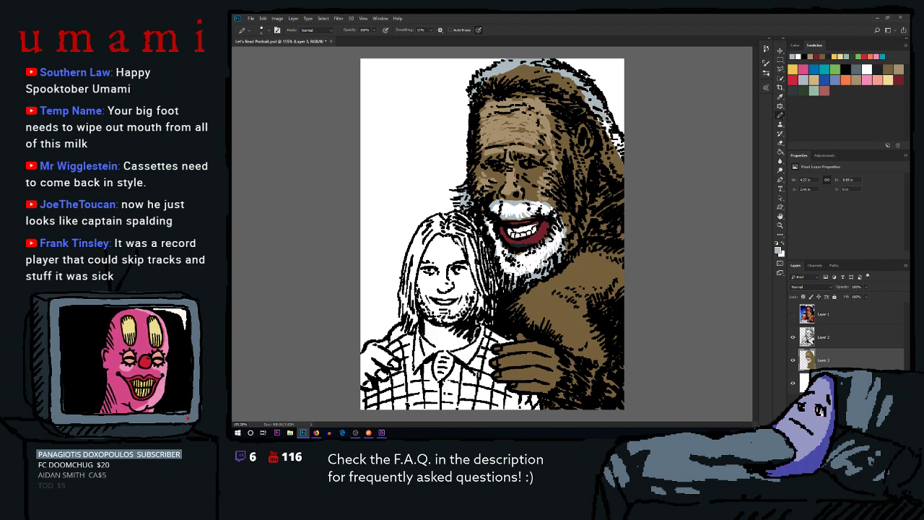
{"action": "left_click", "coordinate": [793, 336]}
{"action": "left_click", "coordinate": [793, 337]}
{"action": "left_click", "coordinate": [794, 314]}
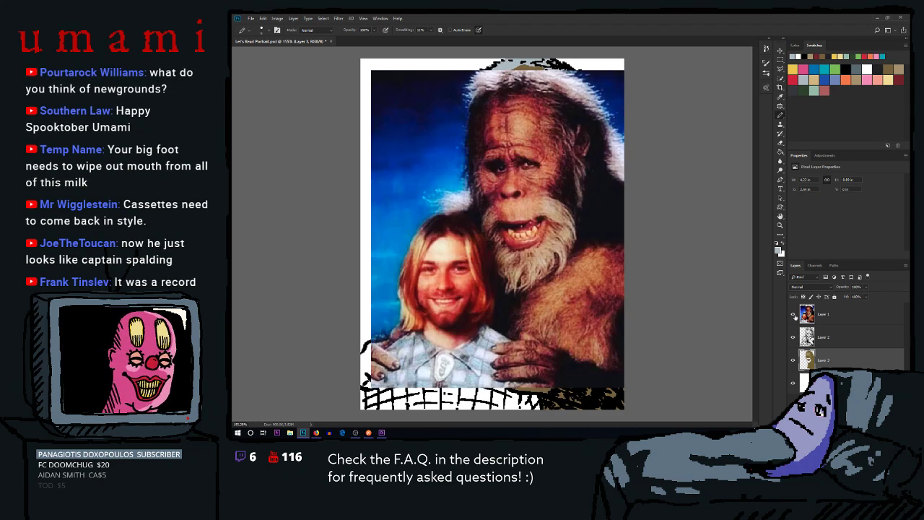
{"action": "left_click", "coordinate": [793, 314]}
{"action": "left_click", "coordinate": [793, 314]}
{"action": "left_click", "coordinate": [793, 315]}
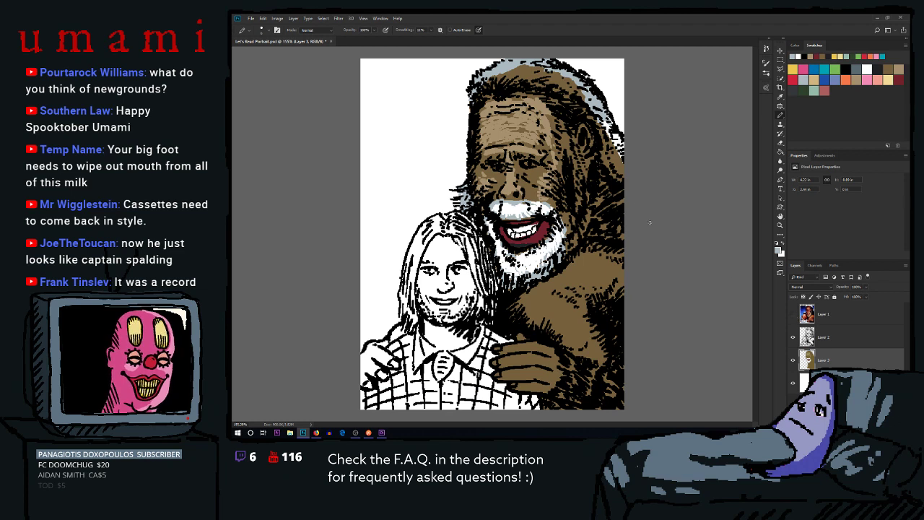
{"action": "left_click_drag", "start_coordinate": [603, 123], "coordinate": [623, 158]}
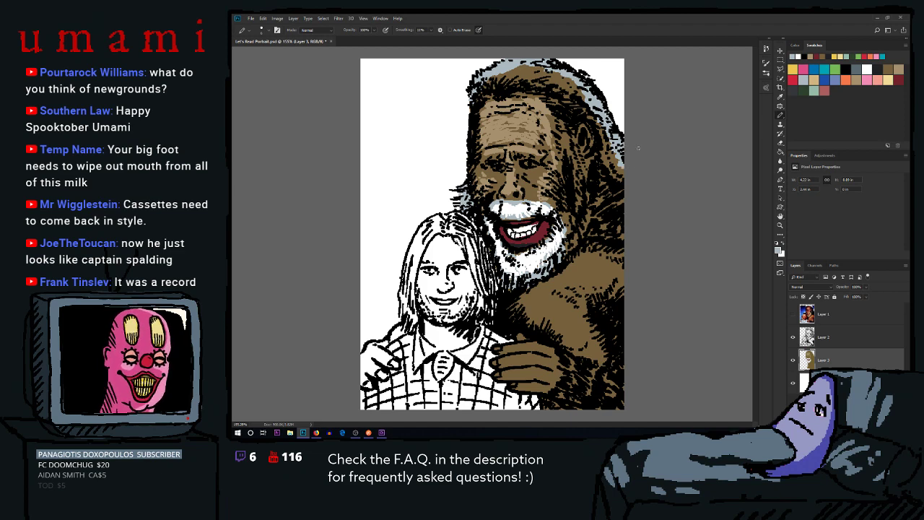
Compare with the reference photo and paint white highlights along the outer fur rim of the bigfoot's head
{"action": "left_click", "coordinate": [793, 314]}
{"action": "left_click", "coordinate": [794, 314]}
{"action": "left_click", "coordinate": [793, 315]}
{"action": "left_click", "coordinate": [794, 315]}
{"action": "left_click", "coordinate": [794, 57]}
{"action": "mouse_move", "coordinate": [476, 81]}
{"action": "left_mouse_down"}
{"action": "mouse_move", "coordinate": [509, 62]}
{"action": "mouse_move", "coordinate": [554, 63]}
{"action": "mouse_move", "coordinate": [585, 84]}
{"action": "mouse_move", "coordinate": [623, 149]}
{"action": "left_mouse_up"}
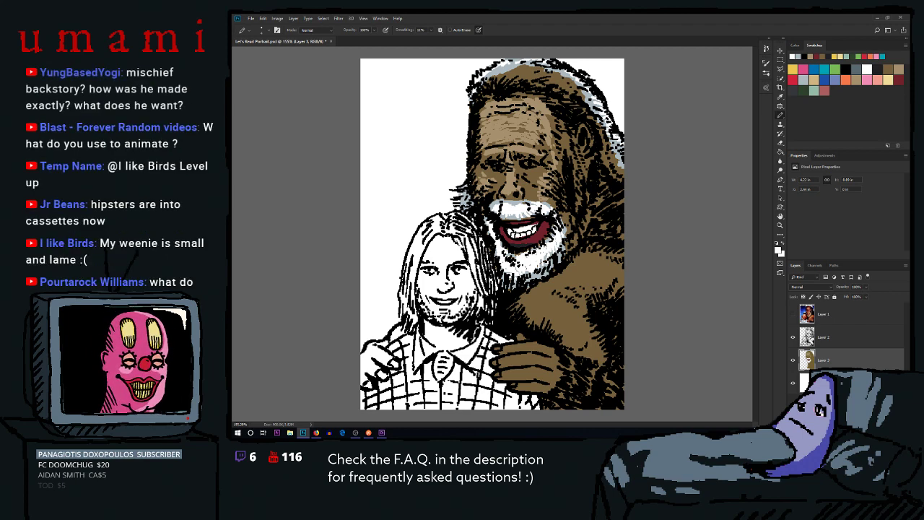
Paint light grey hair strands over the white of the bigfoot's moustache and beard
{"action": "left_click", "coordinate": [795, 56]}
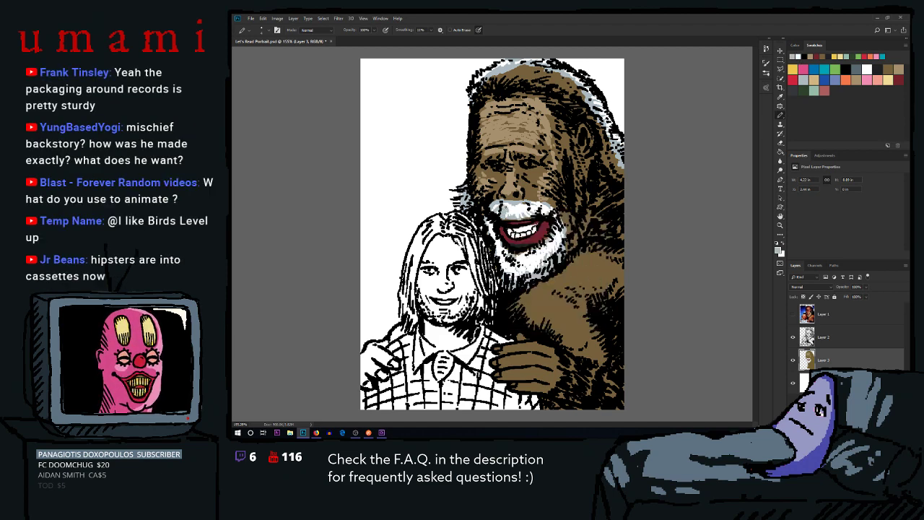
{"action": "left_click_drag", "start_coordinate": [512, 212], "coordinate": [541, 211]}
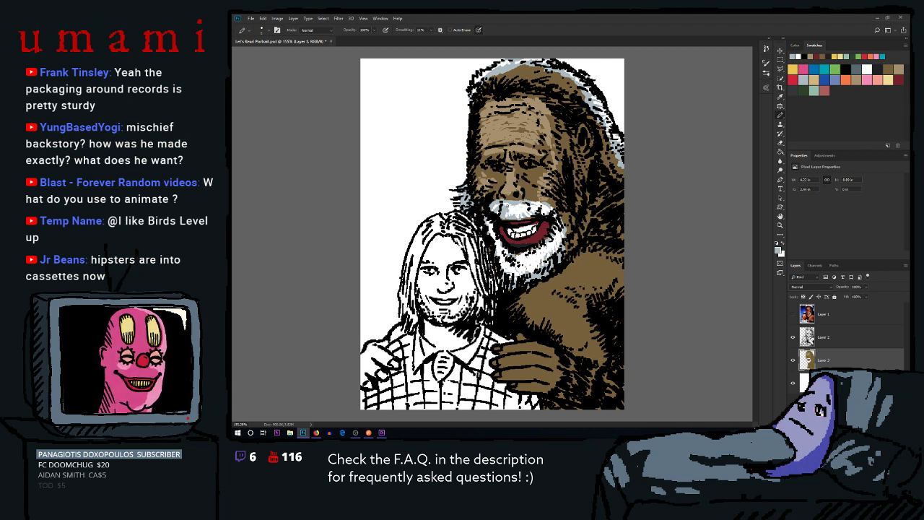
{"action": "left_click_drag", "start_coordinate": [511, 209], "coordinate": [546, 210]}
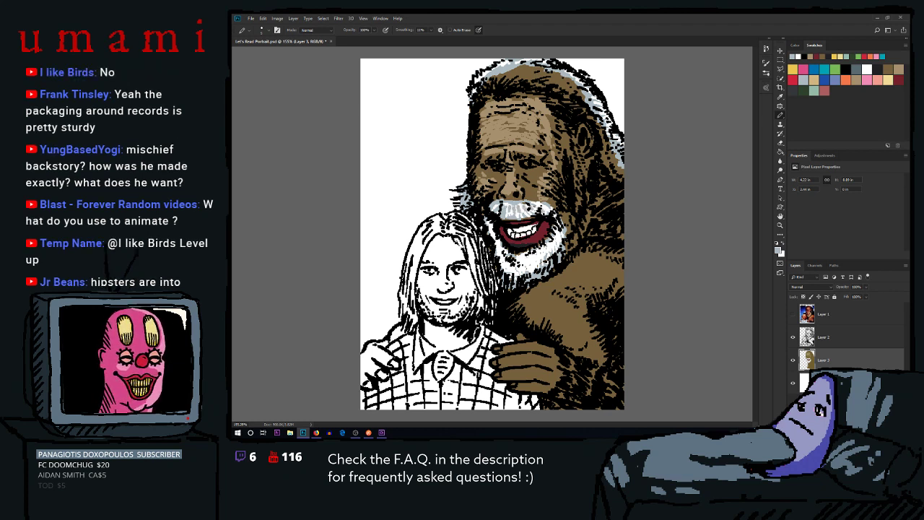
{"action": "mouse_move", "coordinate": [494, 236]}
{"action": "left_mouse_down"}
{"action": "mouse_move", "coordinate": [487, 222]}
{"action": "mouse_move", "coordinate": [512, 270]}
{"action": "mouse_move", "coordinate": [554, 246]}
{"action": "mouse_move", "coordinate": [526, 256]}
{"action": "mouse_move", "coordinate": [536, 249]}
{"action": "left_mouse_up"}
{"action": "left_click", "coordinate": [529, 270]}
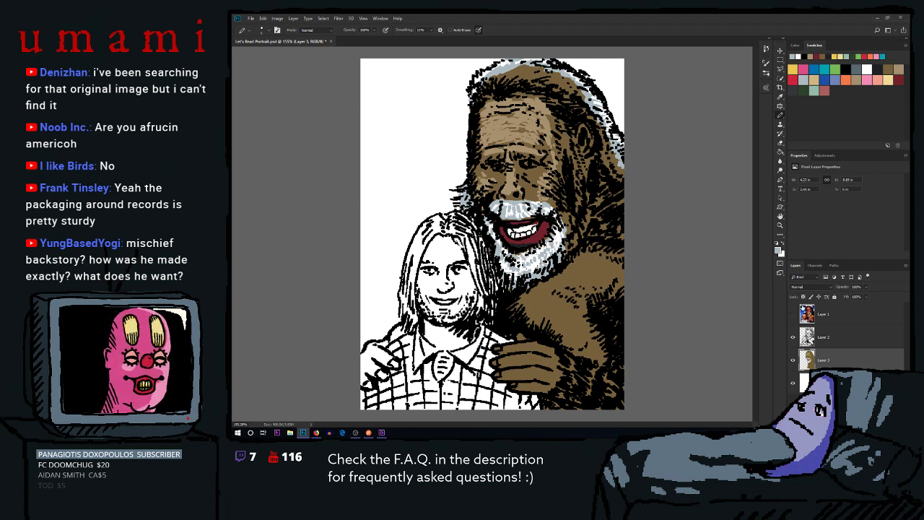
Check the photo and paint the hair on the crown of the bigfoot's head dark grey
{"action": "left_click", "coordinate": [794, 315]}
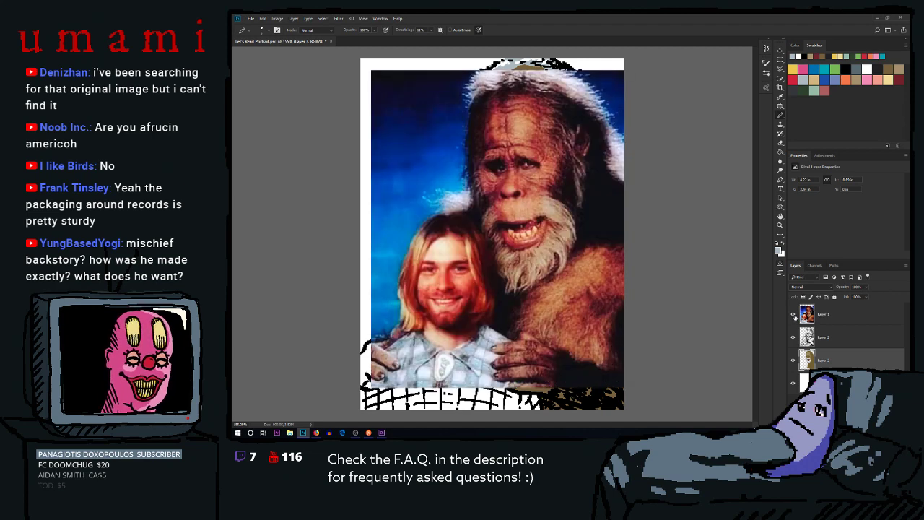
{"action": "left_click", "coordinate": [794, 315]}
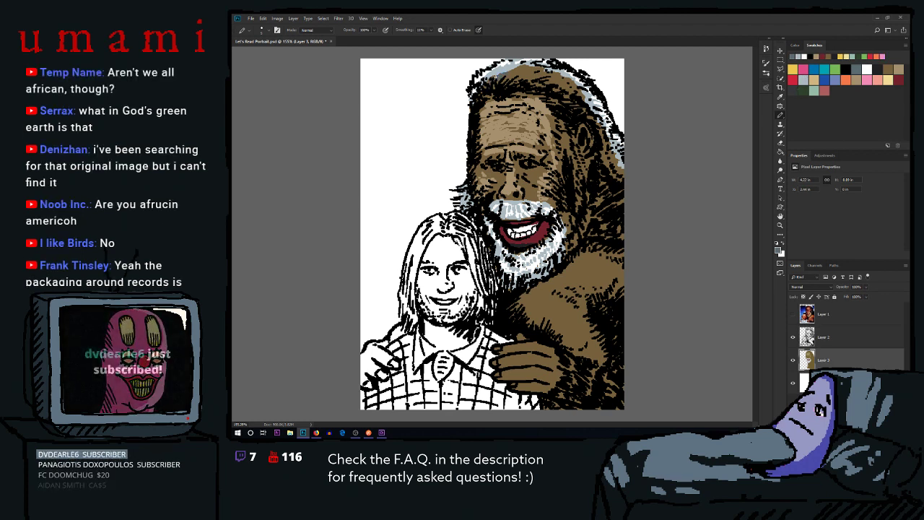
{"action": "mouse_move", "coordinate": [521, 66]}
{"action": "left_mouse_down"}
{"action": "mouse_move", "coordinate": [575, 80]}
{"action": "mouse_move", "coordinate": [587, 107]}
{"action": "left_mouse_up"}
{"action": "left_click_drag", "start_coordinate": [546, 68], "coordinate": [550, 75]}
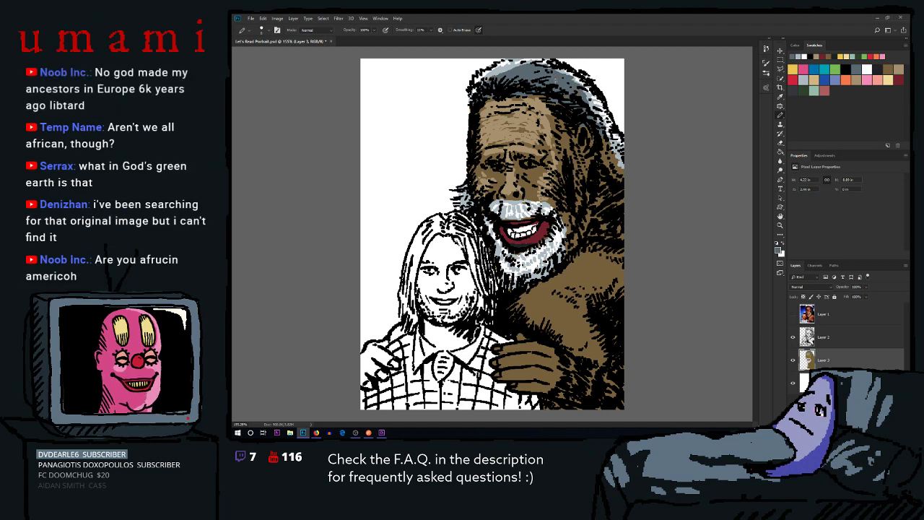
Compare the bigfoot's coloring with the reference photo on Layer 1, returning to Layer 3
{"action": "mouse_move", "coordinate": [403, 142]}
{"action": "left_mouse_down"}
{"action": "mouse_move", "coordinate": [466, 145]}
{"action": "mouse_move", "coordinate": [433, 165]}
{"action": "left_mouse_up"}
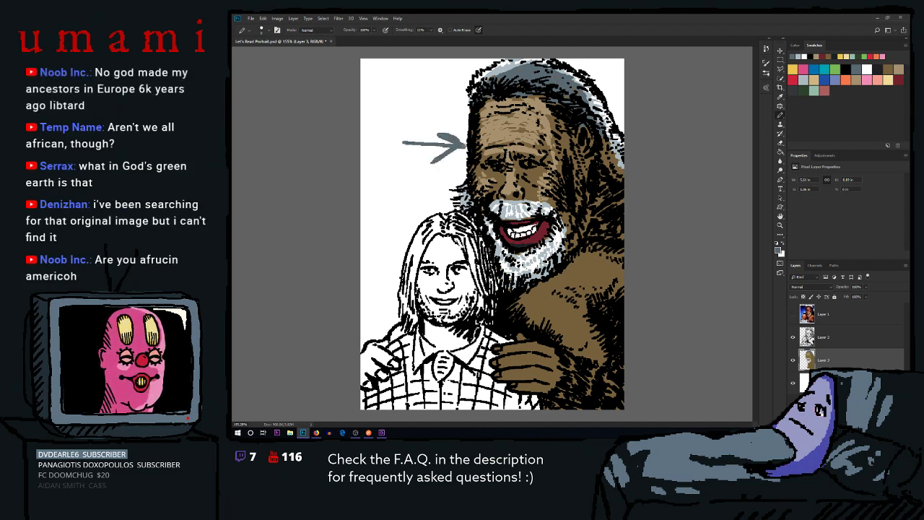
{"action": "left_click", "coordinate": [798, 315]}
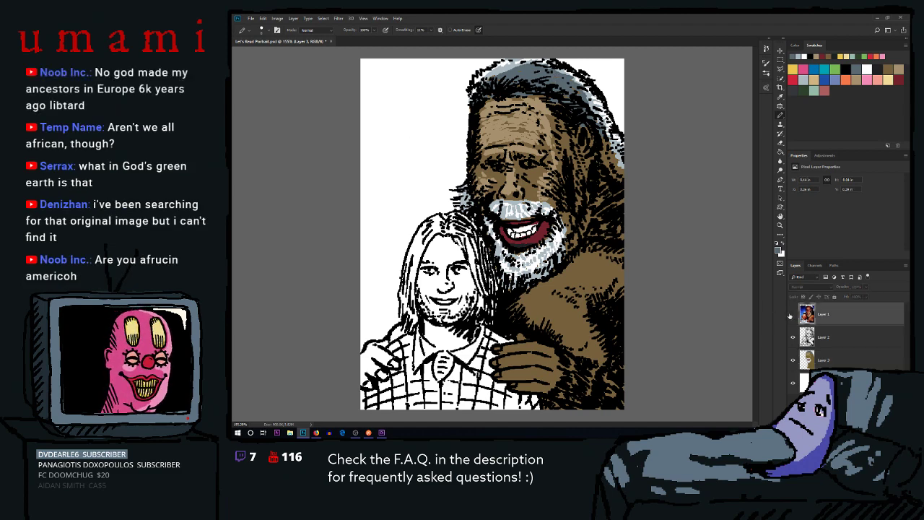
{"action": "left_click", "coordinate": [794, 314]}
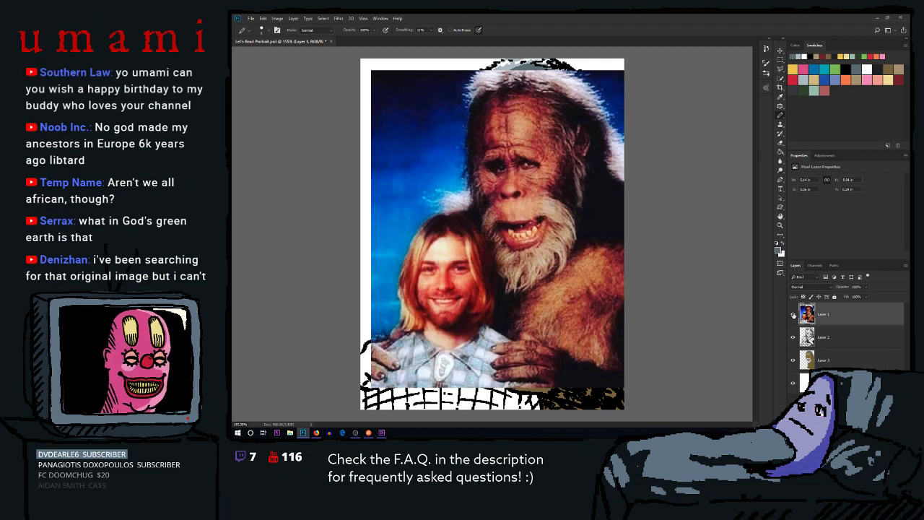
{"action": "left_click", "coordinate": [794, 314]}
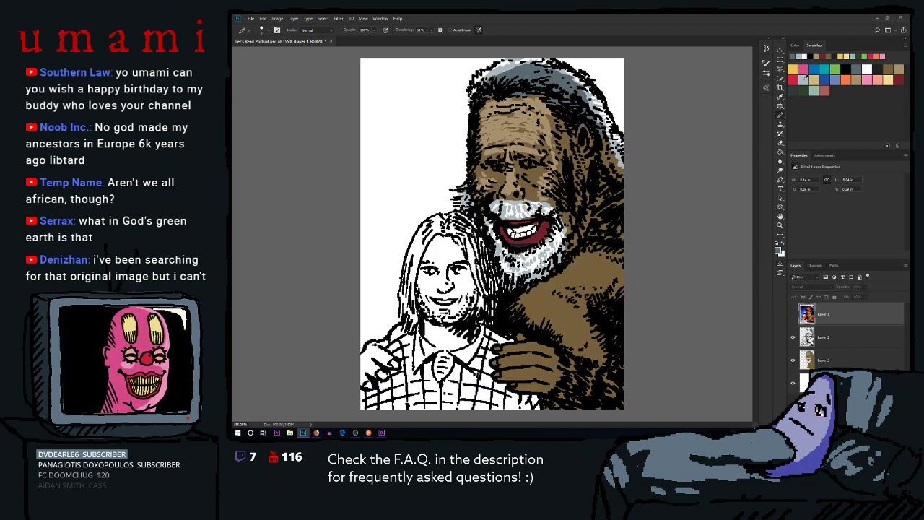
{"action": "left_click", "coordinate": [820, 359]}
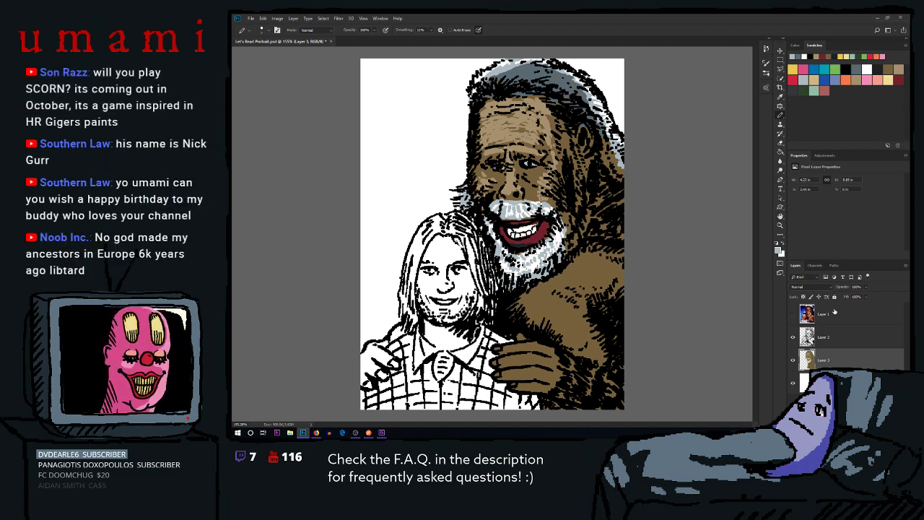
{"action": "left_click", "coordinate": [794, 315]}
{"action": "left_click", "coordinate": [794, 315]}
{"action": "left_click", "coordinate": [795, 316]}
{"action": "left_click", "coordinate": [795, 316]}
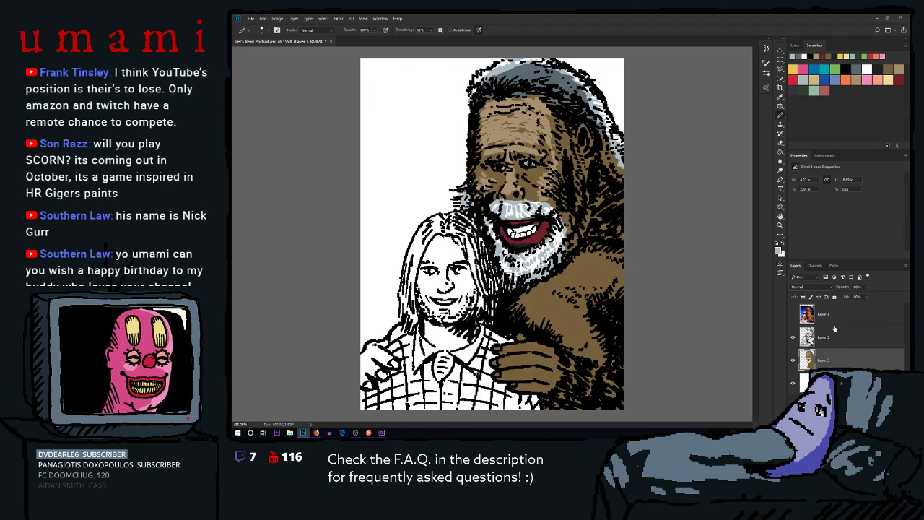
Paint grey strands into the dark fur beside the bigfoot's cheek on Layer 3, comparing with the photo
{"action": "left_click", "coordinate": [846, 345]}
{"action": "left_click", "coordinate": [881, 68]}
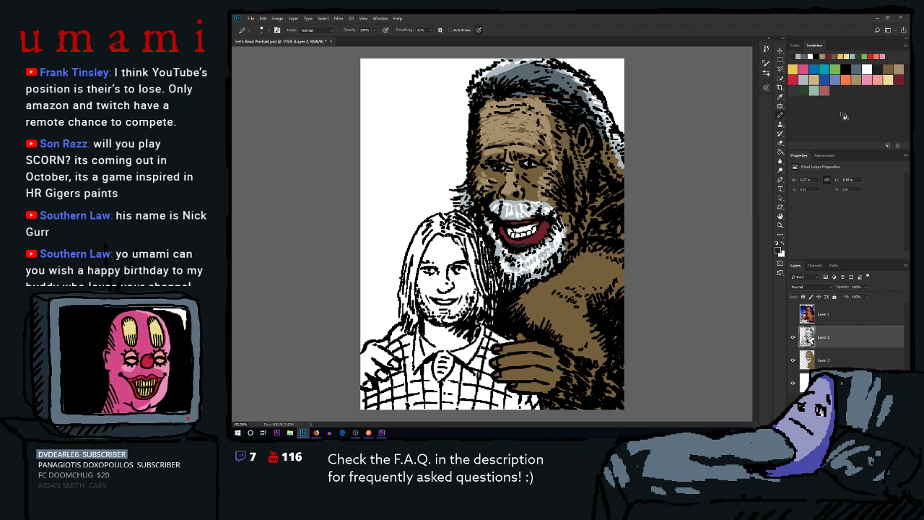
{"action": "left_click", "coordinate": [833, 361]}
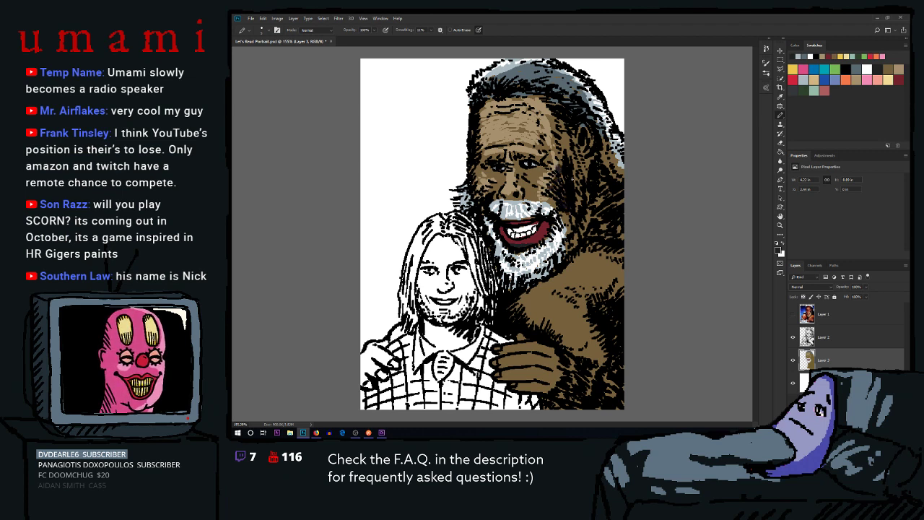
{"action": "left_click", "coordinate": [856, 69]}
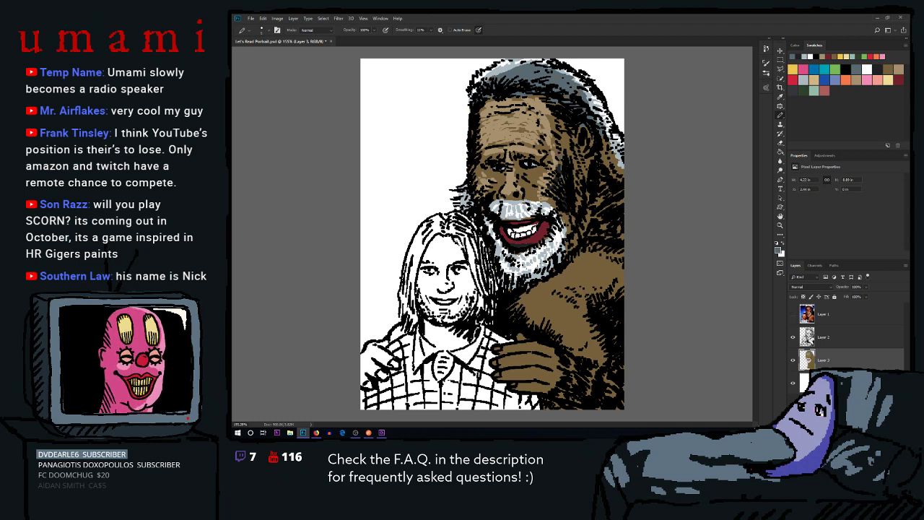
{"action": "left_click", "coordinate": [794, 316]}
{"action": "left_click", "coordinate": [794, 320]}
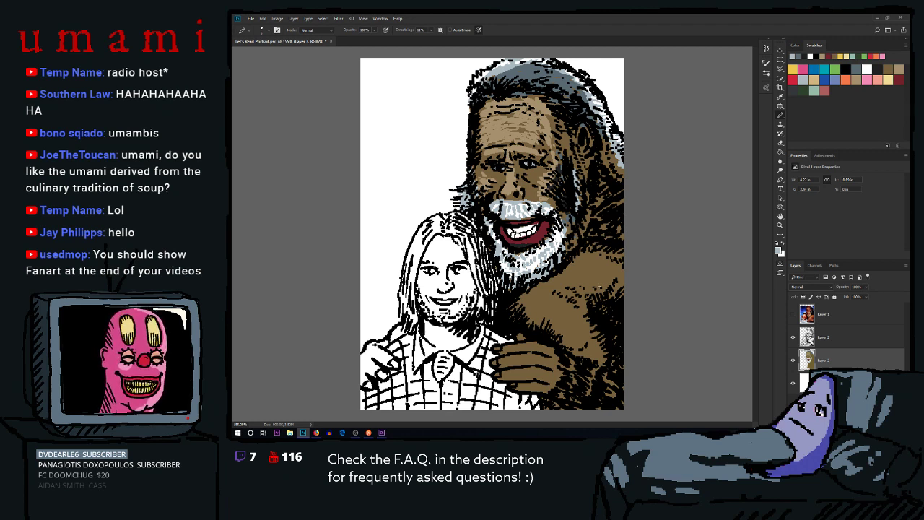
Paint light tan fur highlights on the bigfoot's shoulder, upper arm and fingers, checking them against the photo
{"action": "left_click", "coordinate": [898, 69]}
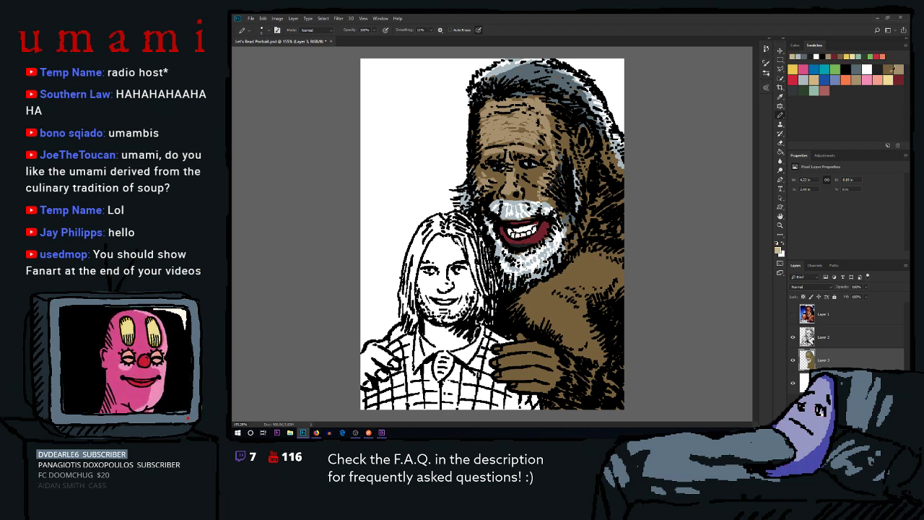
{"action": "left_click", "coordinate": [899, 67]}
{"action": "left_click_drag", "start_coordinate": [524, 300], "coordinate": [584, 344]}
{"action": "mouse_move", "coordinate": [523, 298]}
{"action": "left_mouse_down"}
{"action": "mouse_move", "coordinate": [515, 302]}
{"action": "mouse_move", "coordinate": [568, 295]}
{"action": "mouse_move", "coordinate": [578, 304]}
{"action": "mouse_move", "coordinate": [581, 289]}
{"action": "mouse_move", "coordinate": [593, 294]}
{"action": "left_mouse_up"}
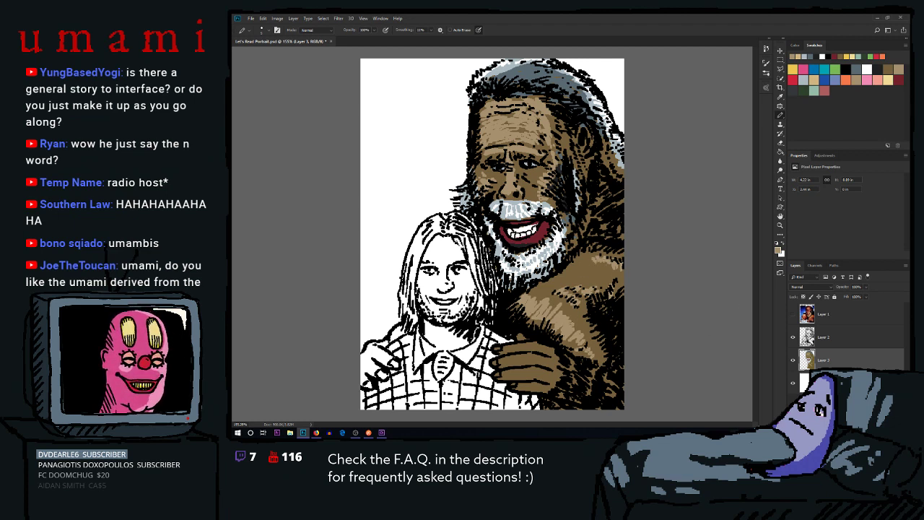
{"action": "left_click", "coordinate": [794, 314]}
{"action": "left_click", "coordinate": [793, 314]}
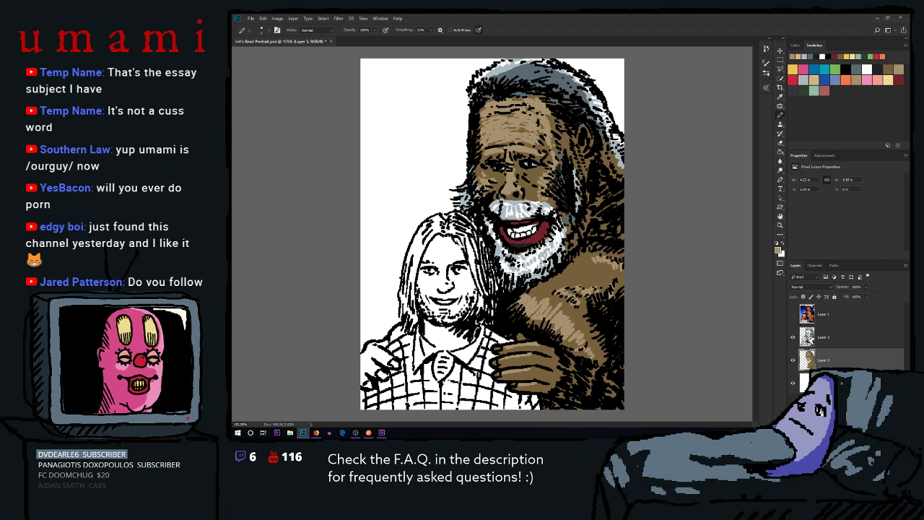
Scribble black test lines of different thicknesses in the blank background beside the bigfoot's head and undo them all
{"action": "left_click", "coordinate": [845, 69]}
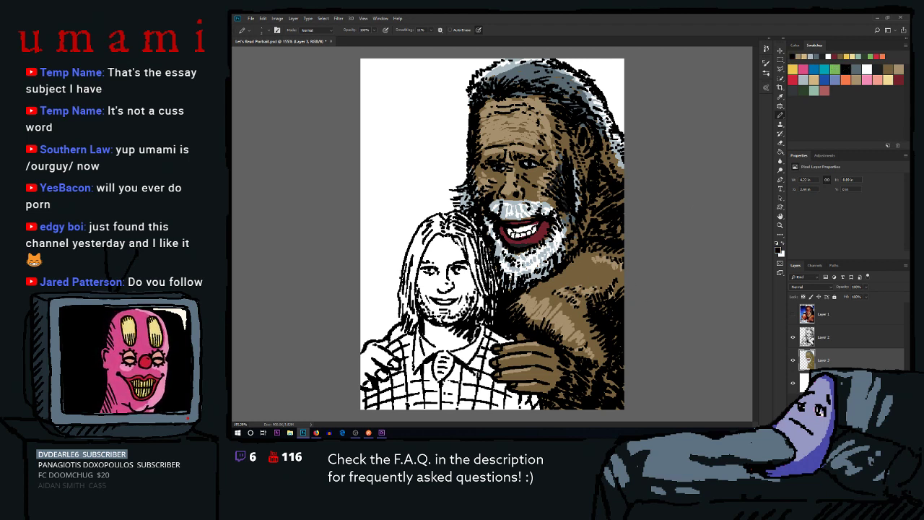
{"action": "mouse_move", "coordinate": [425, 95]}
{"action": "left_mouse_down"}
{"action": "mouse_move", "coordinate": [405, 155]}
{"action": "mouse_move", "coordinate": [436, 136]}
{"action": "mouse_move", "coordinate": [411, 96]}
{"action": "left_mouse_up"}
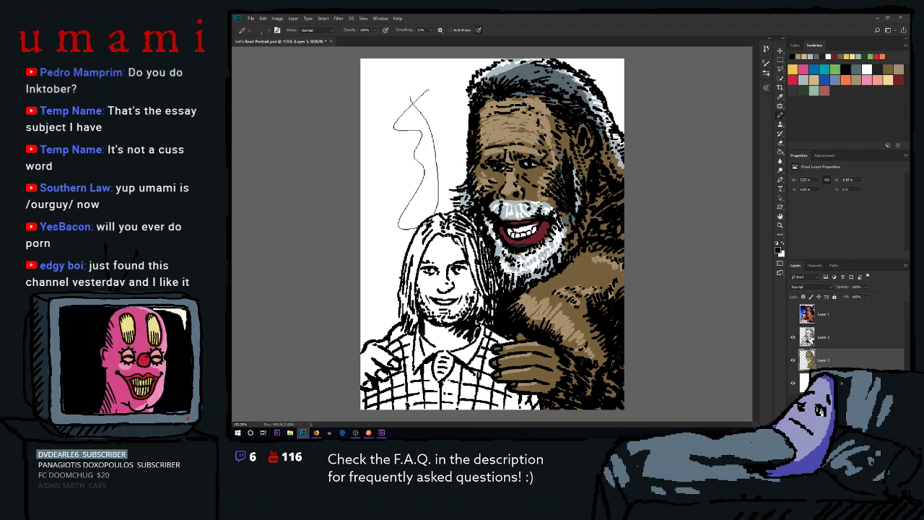
{"action": "key", "text": "ctrl+z"}
{"action": "mouse_move", "coordinate": [431, 79]}
{"action": "left_mouse_down"}
{"action": "mouse_move", "coordinate": [400, 107]}
{"action": "mouse_move", "coordinate": [395, 151]}
{"action": "mouse_move", "coordinate": [423, 185]}
{"action": "mouse_move", "coordinate": [389, 250]}
{"action": "left_mouse_up"}
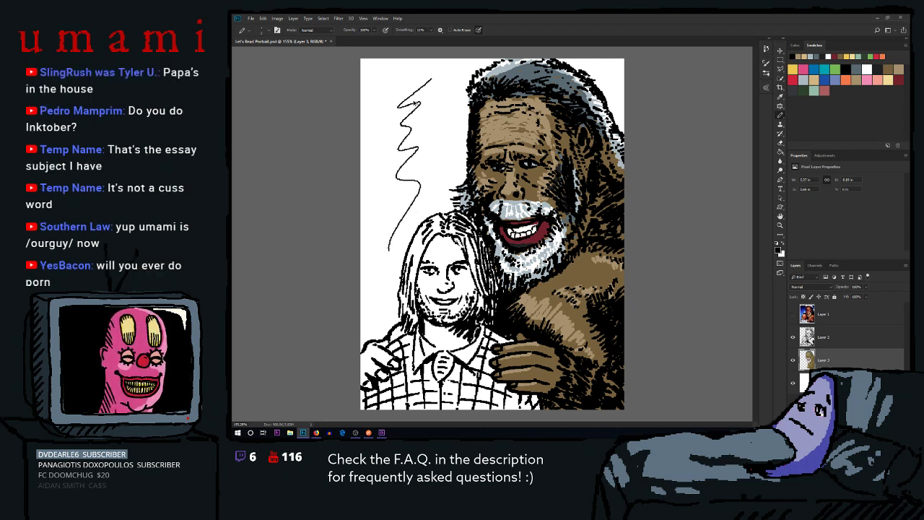
{"action": "key", "text": "ctrl+z"}
{"action": "mouse_move", "coordinate": [437, 64]}
{"action": "left_mouse_down"}
{"action": "mouse_move", "coordinate": [383, 105]}
{"action": "mouse_move", "coordinate": [414, 170]}
{"action": "mouse_move", "coordinate": [368, 309]}
{"action": "left_mouse_up"}
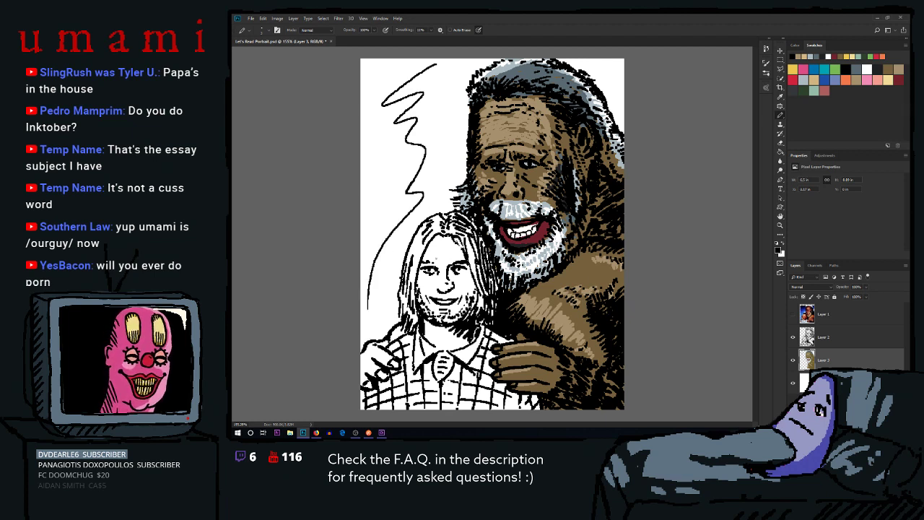
{"action": "key", "text": "ctrl+z"}
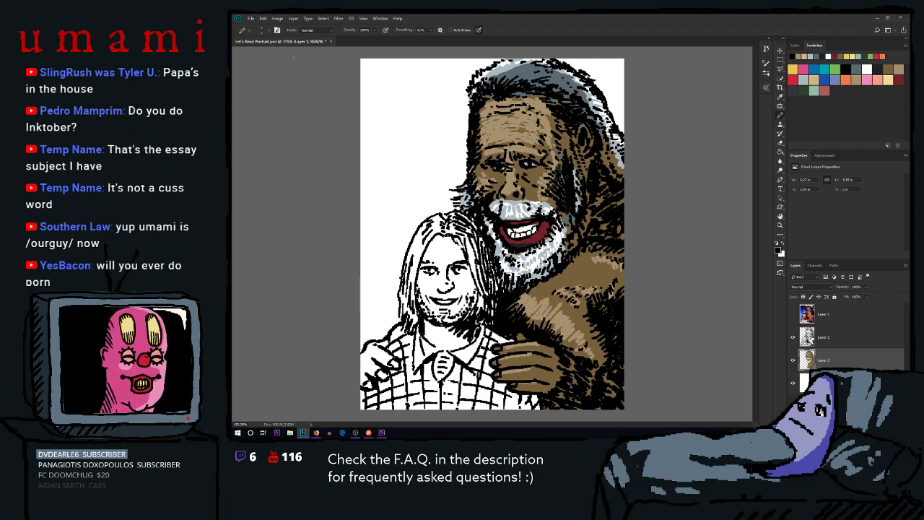
{"action": "left_click", "coordinate": [278, 18]}
{"action": "left_click", "coordinate": [395, 99]}
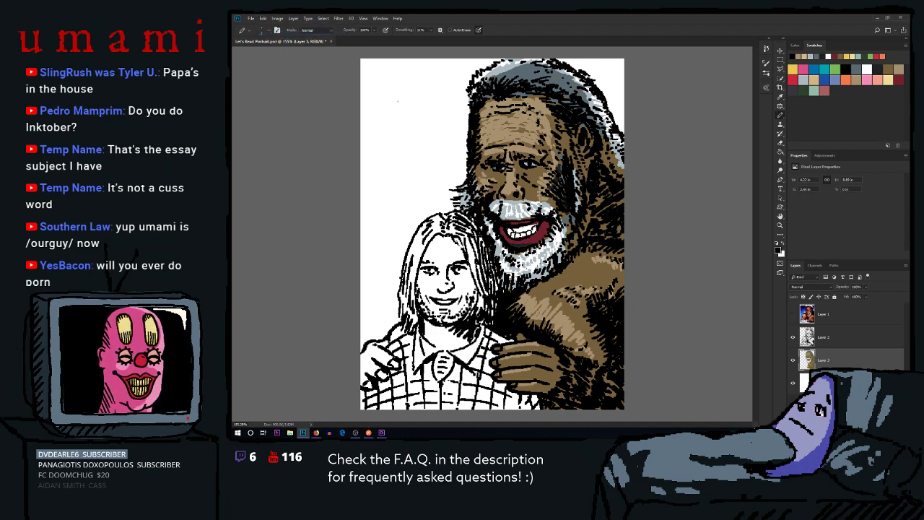
{"action": "mouse_move", "coordinate": [383, 63]}
{"action": "left_mouse_down"}
{"action": "mouse_move", "coordinate": [384, 131]}
{"action": "mouse_move", "coordinate": [436, 140]}
{"action": "left_mouse_up"}
{"action": "mouse_move", "coordinate": [383, 80]}
{"action": "left_mouse_down"}
{"action": "mouse_move", "coordinate": [439, 74]}
{"action": "mouse_move", "coordinate": [438, 142]}
{"action": "mouse_move", "coordinate": [406, 115]}
{"action": "mouse_move", "coordinate": [449, 113]}
{"action": "mouse_move", "coordinate": [442, 155]}
{"action": "left_mouse_up"}
{"action": "key", "text": "ctrl+z"}
{"action": "key", "text": "ctrl+z"}
{"action": "key", "text": "ctrl+z"}
{"action": "key", "text": "ctrl+z"}
{"action": "key", "text": "ctrl+z"}
{"action": "key", "text": "ctrl+z"}
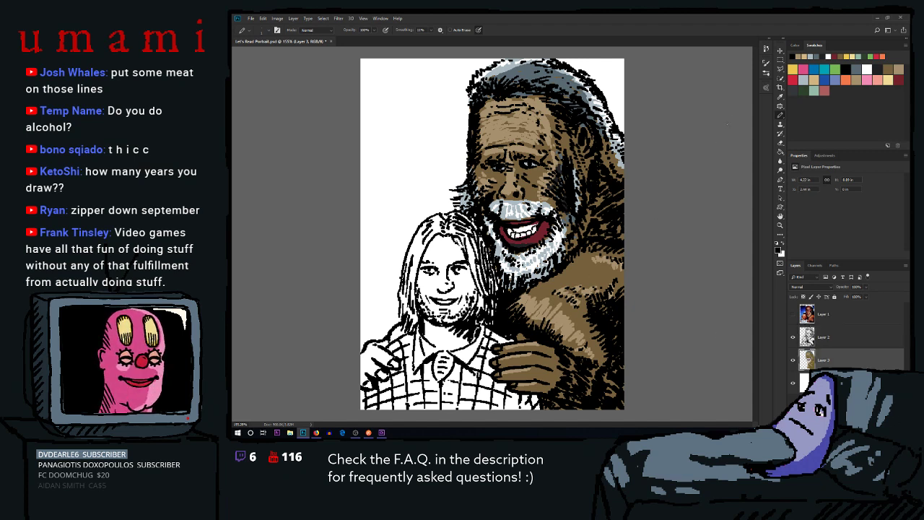
Compare the colored drawing with the reference photo on Layer 1
{"action": "left_click", "coordinate": [793, 316]}
{"action": "left_click", "coordinate": [793, 317]}
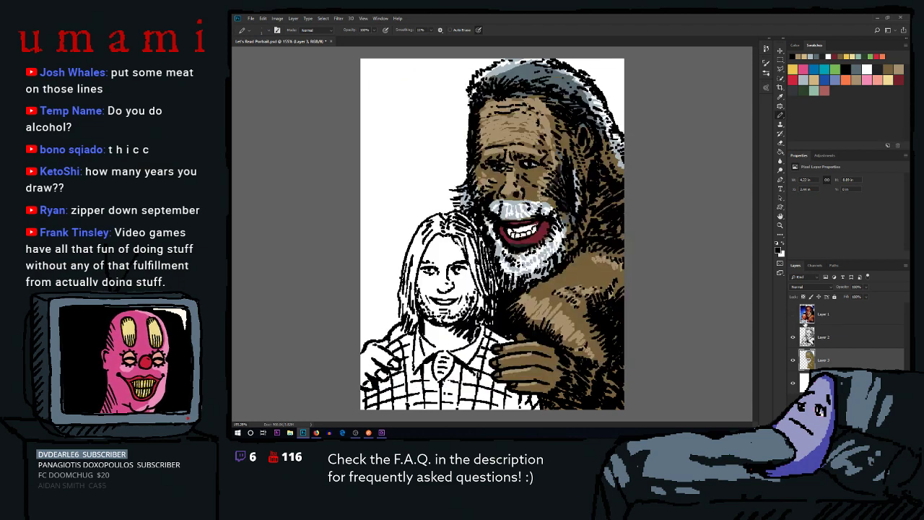
Paint dark red shading and bright red on the tongue inside the bigfoot's open mouth on Layer 3
{"action": "left_click", "coordinate": [900, 79]}
{"action": "mouse_move", "coordinate": [515, 230]}
{"action": "left_mouse_down"}
{"action": "mouse_move", "coordinate": [536, 228]}
{"action": "mouse_move", "coordinate": [514, 228]}
{"action": "left_mouse_up"}
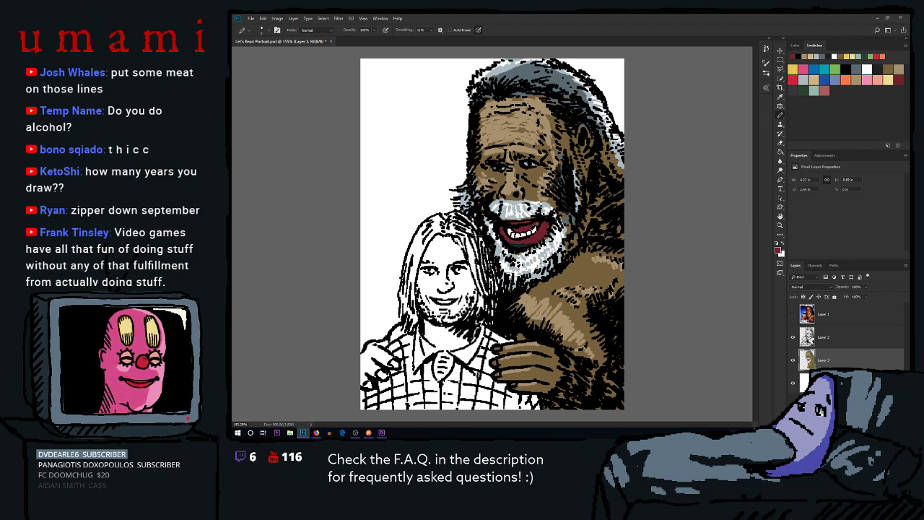
{"action": "left_click", "coordinate": [797, 81]}
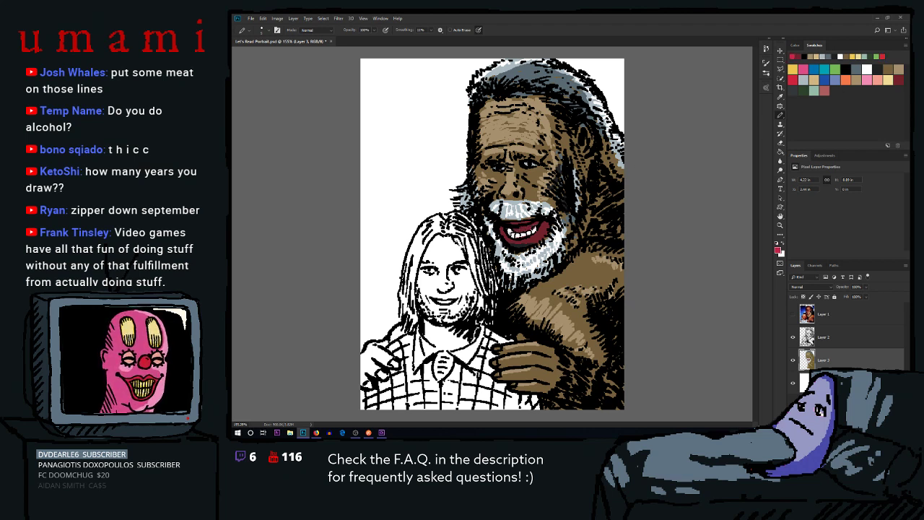
{"action": "left_click_drag", "start_coordinate": [512, 230], "coordinate": [530, 231]}
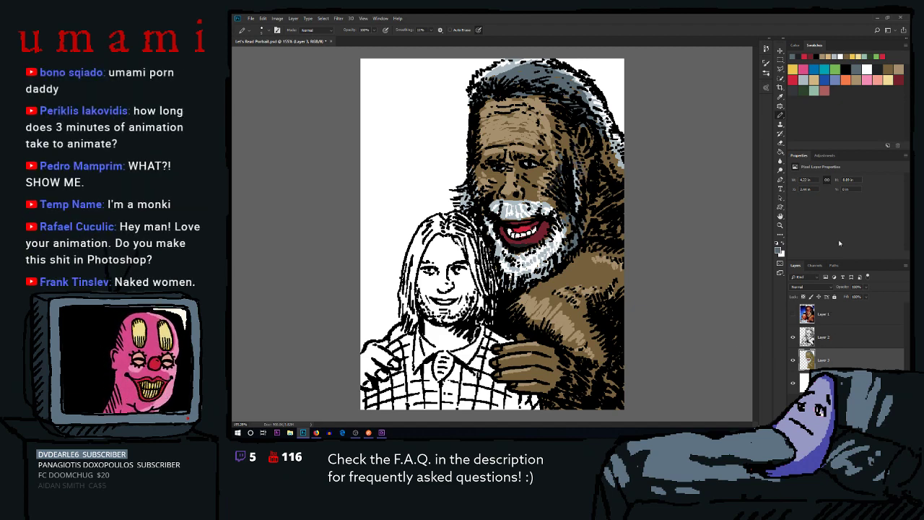
Fill the man's hair with golden yellow on Layer 3, using the reference photo on Layer 1 as a guide
{"action": "left_click", "coordinate": [814, 83]}
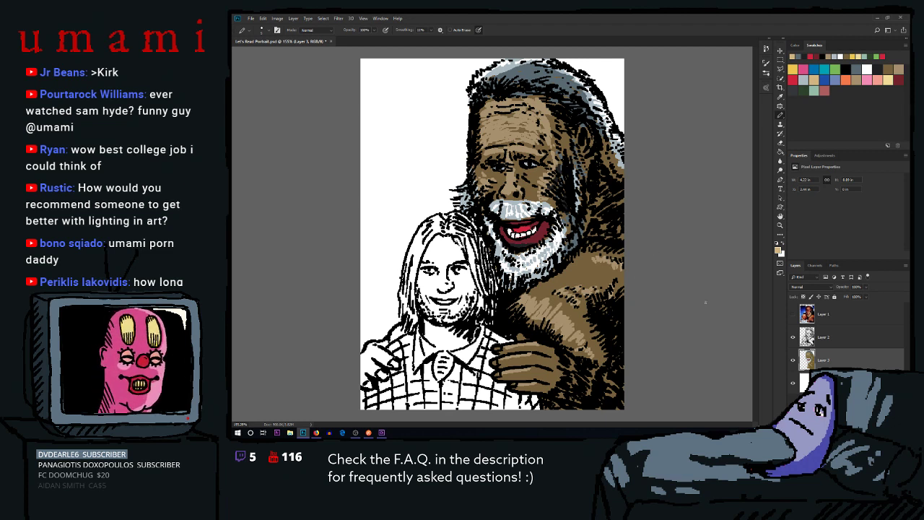
{"action": "left_click", "coordinate": [818, 334]}
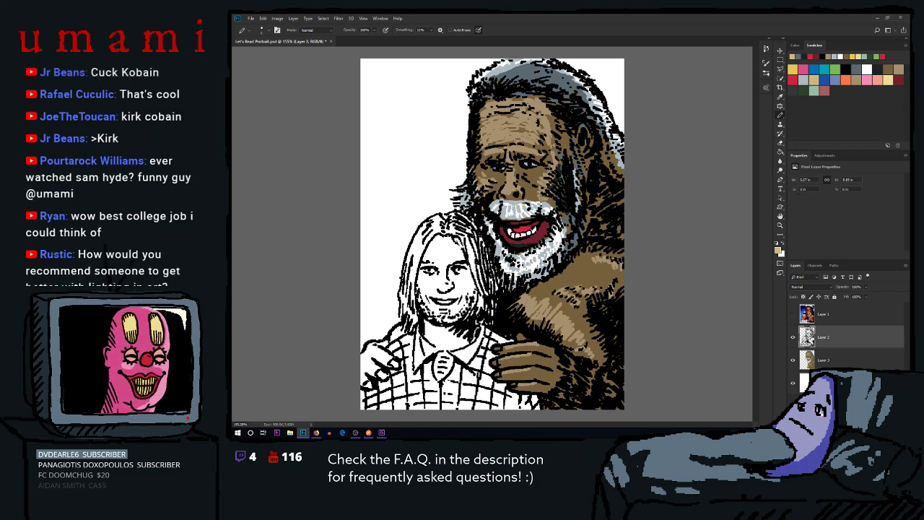
{"action": "left_click", "coordinate": [793, 314]}
{"action": "left_click", "coordinate": [794, 316]}
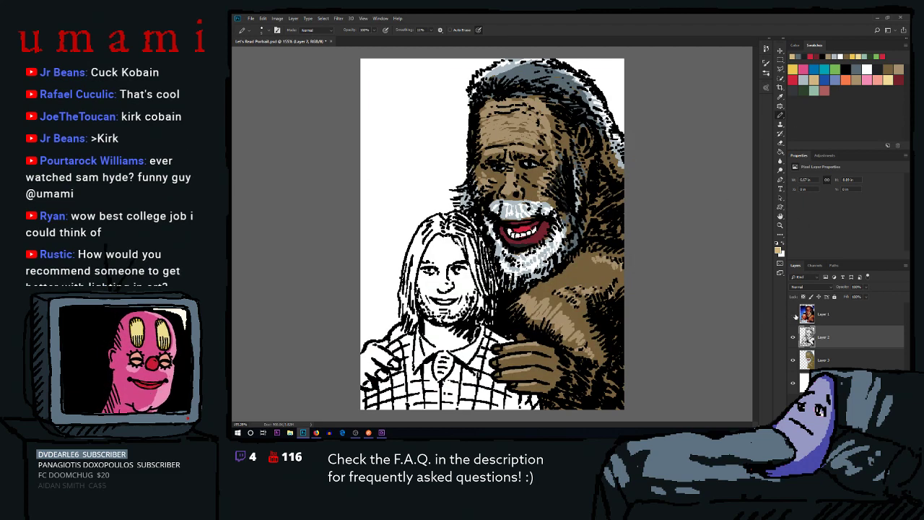
{"action": "left_click", "coordinate": [813, 356]}
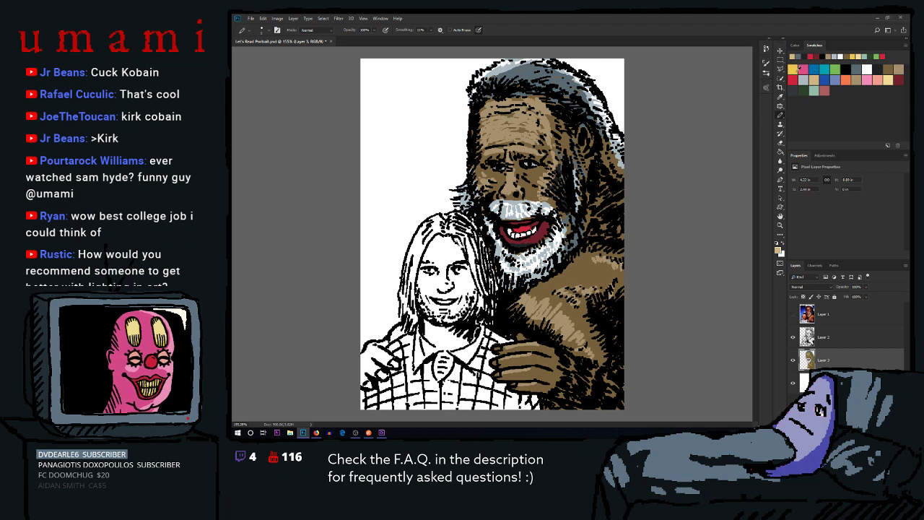
{"action": "left_click_drag", "start_coordinate": [425, 234], "coordinate": [412, 311]}
{"action": "mouse_move", "coordinate": [413, 260]}
{"action": "left_mouse_down"}
{"action": "mouse_move", "coordinate": [413, 329]}
{"action": "mouse_move", "coordinate": [404, 290]}
{"action": "mouse_move", "coordinate": [419, 235]}
{"action": "mouse_move", "coordinate": [409, 265]}
{"action": "left_mouse_up"}
{"action": "mouse_move", "coordinate": [421, 231]}
{"action": "left_mouse_down"}
{"action": "mouse_move", "coordinate": [432, 219]}
{"action": "mouse_move", "coordinate": [428, 249]}
{"action": "mouse_move", "coordinate": [465, 221]}
{"action": "mouse_move", "coordinate": [459, 234]}
{"action": "mouse_move", "coordinate": [453, 217]}
{"action": "mouse_move", "coordinate": [483, 250]}
{"action": "left_mouse_up"}
{"action": "left_click_drag", "start_coordinate": [451, 208], "coordinate": [485, 294]}
{"action": "mouse_move", "coordinate": [480, 251]}
{"action": "left_mouse_down"}
{"action": "mouse_move", "coordinate": [492, 290]}
{"action": "mouse_move", "coordinate": [479, 312]}
{"action": "mouse_move", "coordinate": [490, 289]}
{"action": "left_mouse_up"}
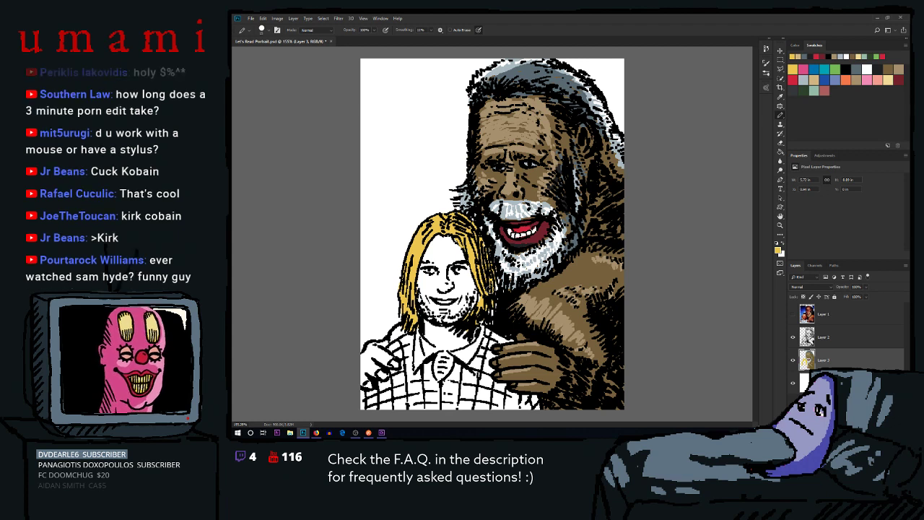
{"action": "left_click_drag", "start_coordinate": [590, 327], "coordinate": [566, 328]}
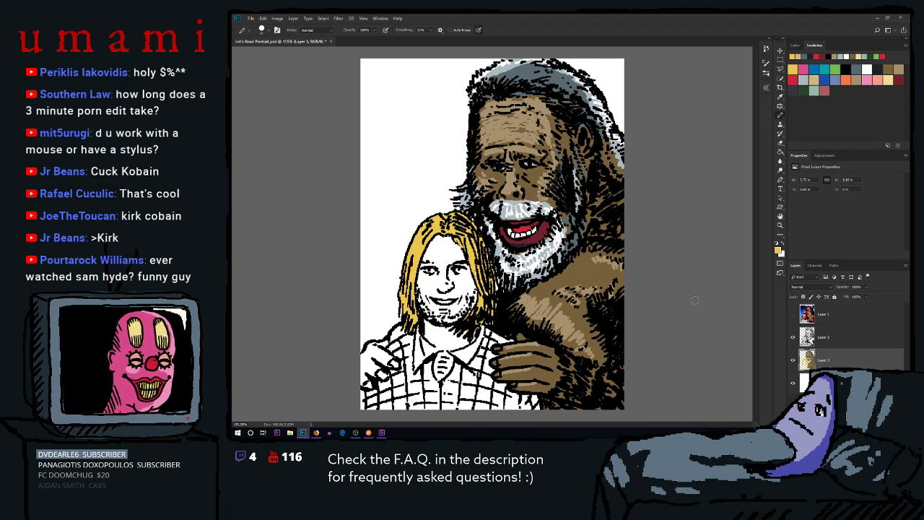
Paint dark red strands down the side of the man's hair nearest the bigfoot, redoing unsatisfactory strokes
{"action": "left_click", "coordinate": [793, 315]}
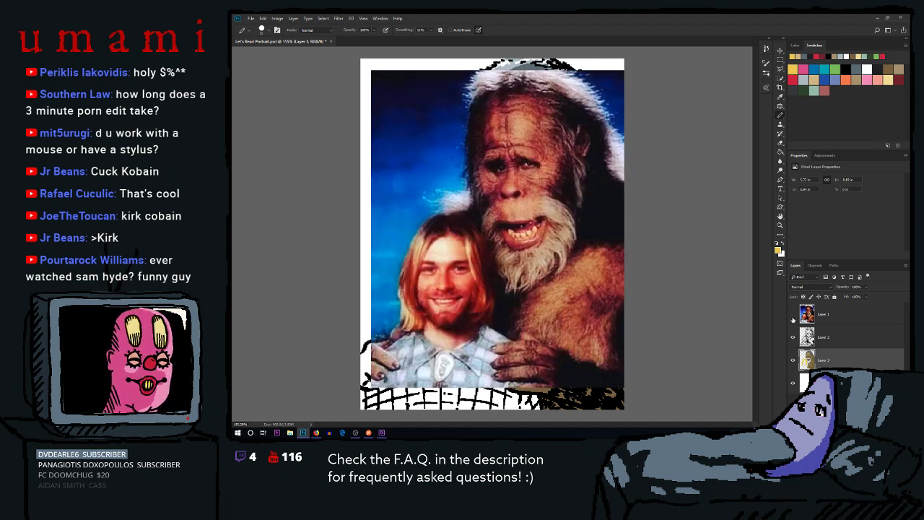
{"action": "left_click", "coordinate": [794, 316]}
{"action": "left_click", "coordinate": [810, 58]}
{"action": "mouse_move", "coordinate": [477, 247]}
{"action": "left_mouse_down"}
{"action": "mouse_move", "coordinate": [492, 271]}
{"action": "mouse_move", "coordinate": [492, 305]}
{"action": "mouse_move", "coordinate": [479, 302]}
{"action": "mouse_move", "coordinate": [477, 315]}
{"action": "left_mouse_up"}
{"action": "mouse_move", "coordinate": [474, 261]}
{"action": "left_mouse_down"}
{"action": "mouse_move", "coordinate": [469, 250]}
{"action": "mouse_move", "coordinate": [479, 279]}
{"action": "left_mouse_up"}
{"action": "key", "text": "ctrl+z"}
{"action": "key", "text": "ctrl+z"}
{"action": "mouse_move", "coordinate": [468, 241]}
{"action": "left_mouse_down"}
{"action": "mouse_move", "coordinate": [478, 290]}
{"action": "mouse_move", "coordinate": [480, 255]}
{"action": "mouse_move", "coordinate": [479, 288]}
{"action": "left_mouse_up"}
{"action": "key", "text": "ctrl+z"}
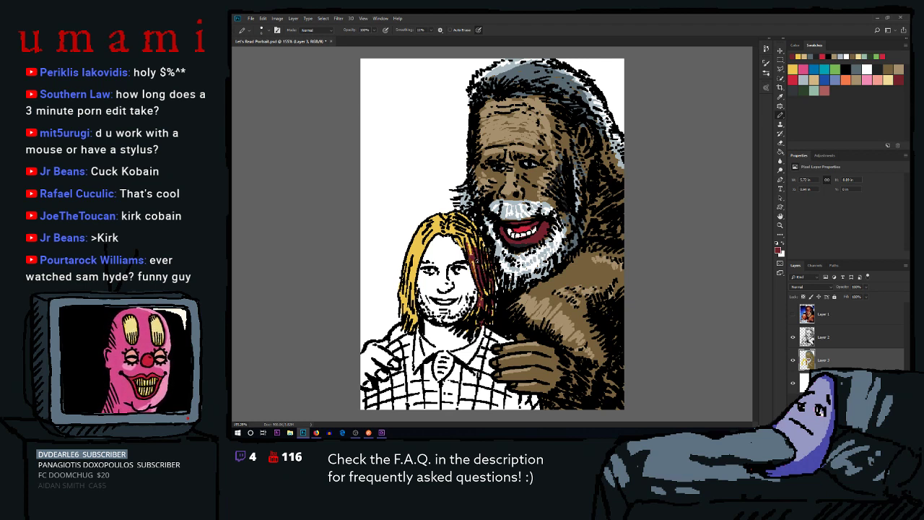
Extend the dark red strands over the crown and into the outer hair on both sides, checking the photo
{"action": "left_click_drag", "start_coordinate": [473, 235], "coordinate": [486, 250]}
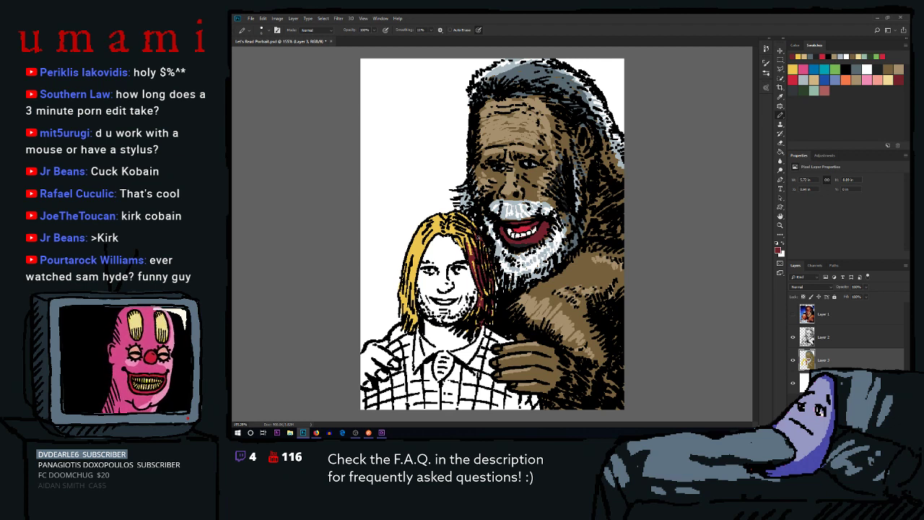
{"action": "mouse_move", "coordinate": [469, 216]}
{"action": "left_mouse_down"}
{"action": "mouse_move", "coordinate": [461, 242]}
{"action": "mouse_move", "coordinate": [458, 219]}
{"action": "mouse_move", "coordinate": [475, 232]}
{"action": "left_mouse_up"}
{"action": "key", "text": "ctrl+z"}
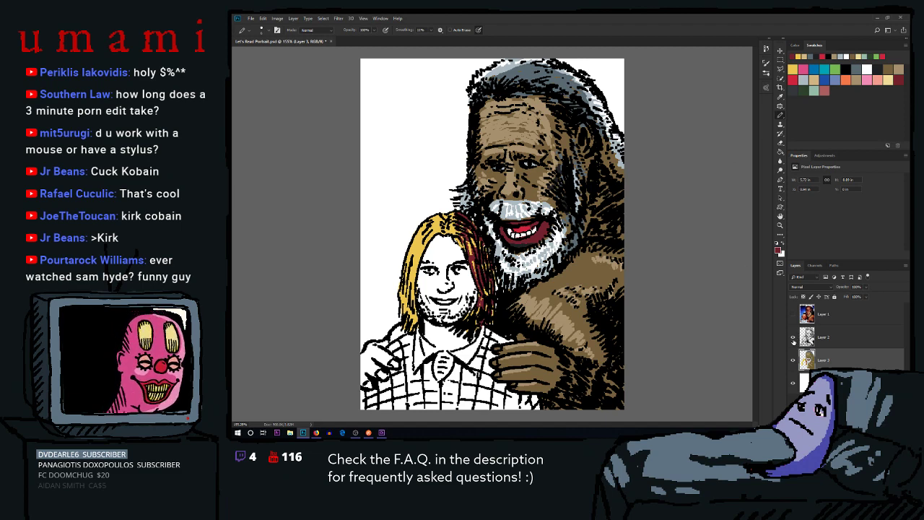
{"action": "left_click", "coordinate": [793, 314]}
{"action": "left_click", "coordinate": [793, 314]}
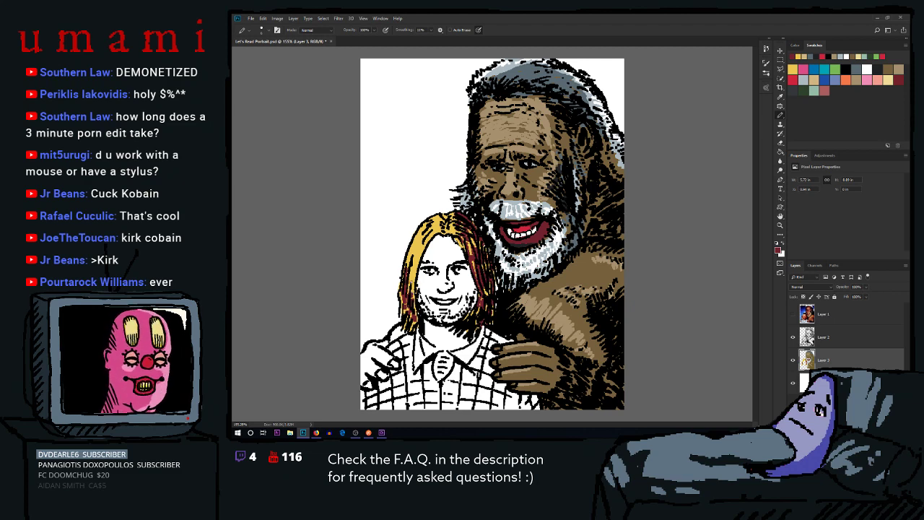
Recolor the dark red strands in the man's hair with orange, following the reference photo
{"action": "left_click", "coordinate": [804, 80]}
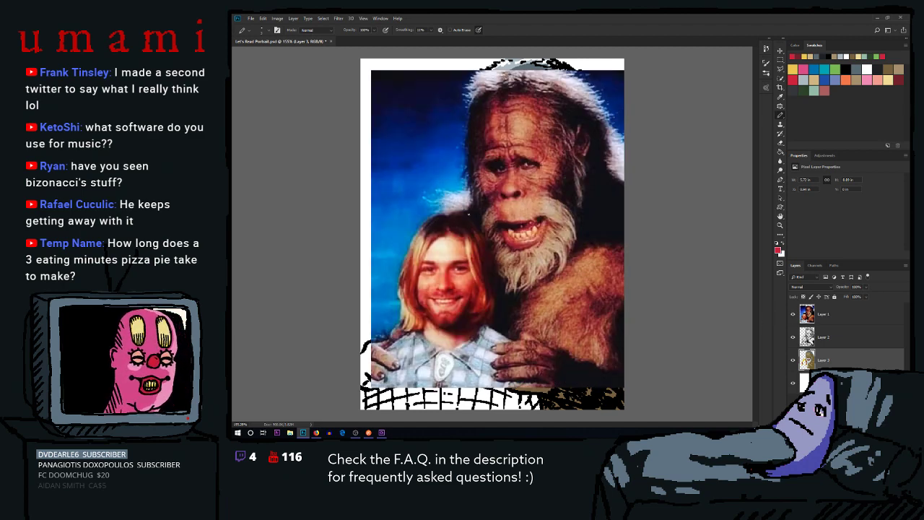
{"action": "left_click", "coordinate": [794, 314]}
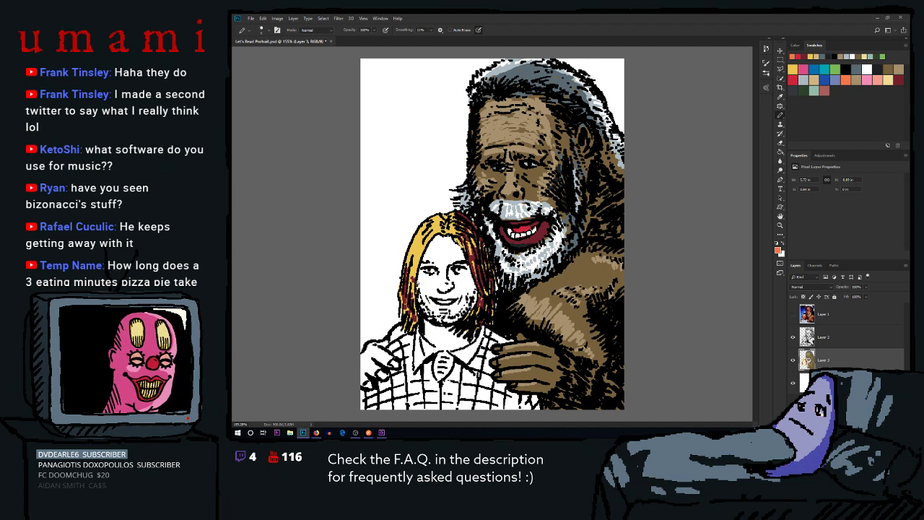
{"action": "mouse_move", "coordinate": [404, 268]}
{"action": "left_mouse_down"}
{"action": "mouse_move", "coordinate": [412, 310]}
{"action": "mouse_move", "coordinate": [405, 307]}
{"action": "left_mouse_up"}
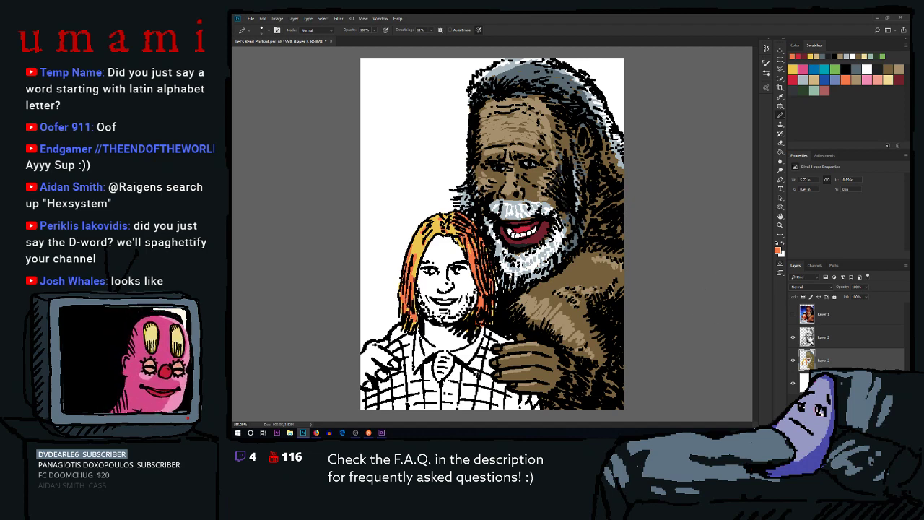
Fill the man's face and neck with a light salmon skin tone on Layer 3 after checking the photo
{"action": "left_click", "coordinate": [809, 337]}
{"action": "left_click", "coordinate": [794, 314]}
{"action": "left_click", "coordinate": [793, 314]}
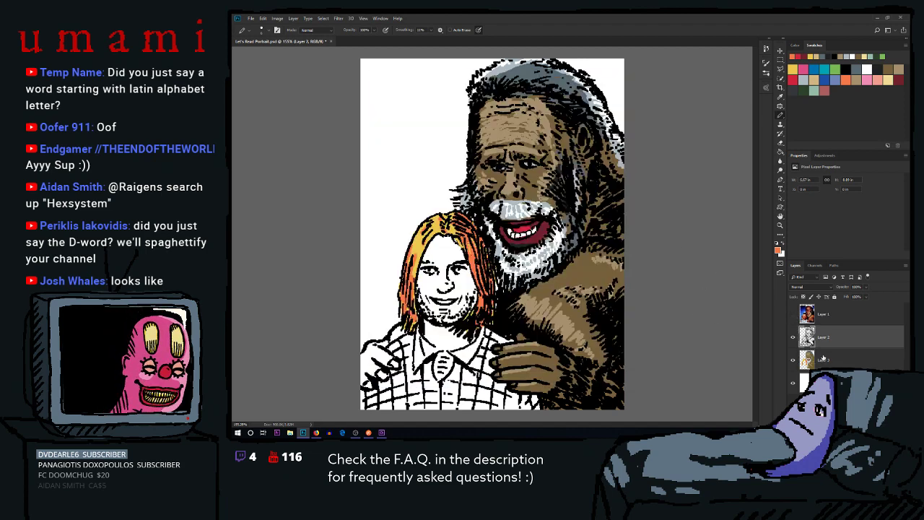
{"action": "left_click", "coordinate": [822, 360]}
{"action": "left_click", "coordinate": [879, 75]}
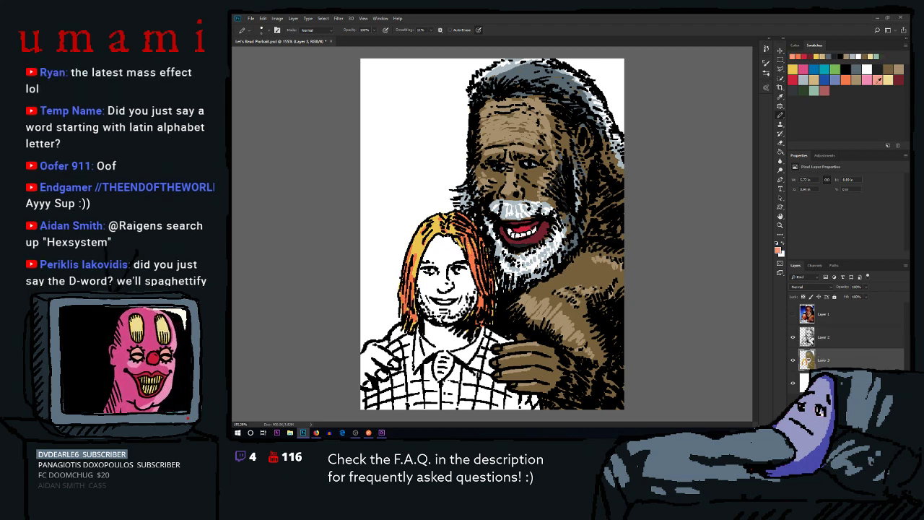
{"action": "mouse_move", "coordinate": [439, 278]}
{"action": "left_mouse_down"}
{"action": "mouse_move", "coordinate": [424, 304]}
{"action": "mouse_move", "coordinate": [432, 340]}
{"action": "mouse_move", "coordinate": [449, 351]}
{"action": "mouse_move", "coordinate": [443, 338]}
{"action": "mouse_move", "coordinate": [438, 344]}
{"action": "mouse_move", "coordinate": [462, 338]}
{"action": "mouse_move", "coordinate": [429, 270]}
{"action": "mouse_move", "coordinate": [426, 325]}
{"action": "mouse_move", "coordinate": [434, 234]}
{"action": "mouse_move", "coordinate": [434, 251]}
{"action": "left_mouse_up"}
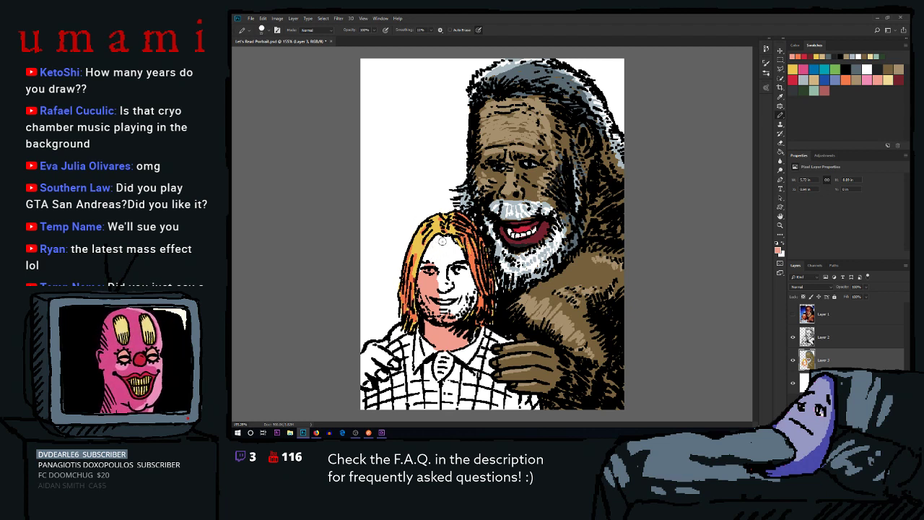
{"action": "mouse_move", "coordinate": [439, 242]}
{"action": "left_mouse_down"}
{"action": "mouse_move", "coordinate": [423, 270]}
{"action": "mouse_move", "coordinate": [436, 254]}
{"action": "mouse_move", "coordinate": [442, 316]}
{"action": "mouse_move", "coordinate": [451, 296]}
{"action": "mouse_move", "coordinate": [449, 309]}
{"action": "mouse_move", "coordinate": [463, 289]}
{"action": "mouse_move", "coordinate": [468, 296]}
{"action": "mouse_move", "coordinate": [455, 304]}
{"action": "mouse_move", "coordinate": [462, 283]}
{"action": "mouse_move", "coordinate": [457, 296]}
{"action": "mouse_move", "coordinate": [468, 302]}
{"action": "mouse_move", "coordinate": [452, 255]}
{"action": "mouse_move", "coordinate": [452, 289]}
{"action": "mouse_move", "coordinate": [462, 260]}
{"action": "mouse_move", "coordinate": [469, 275]}
{"action": "mouse_move", "coordinate": [442, 266]}
{"action": "mouse_move", "coordinate": [447, 241]}
{"action": "mouse_move", "coordinate": [463, 262]}
{"action": "left_mouse_up"}
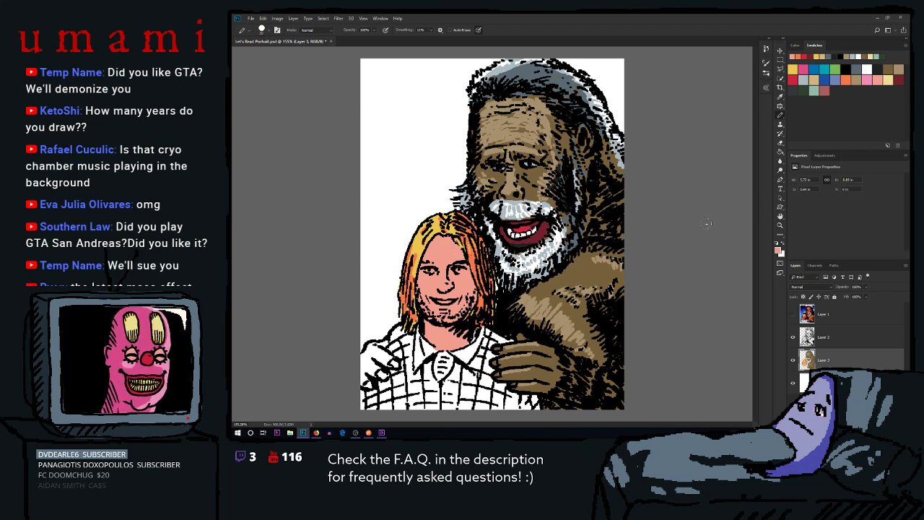
Paint dusty rose shadows on the man's neck and the shaded side of his face with a smaller brush, checking the photo
{"action": "key", "text": "bracketleft"}
{"action": "key", "text": "bracketleft"}
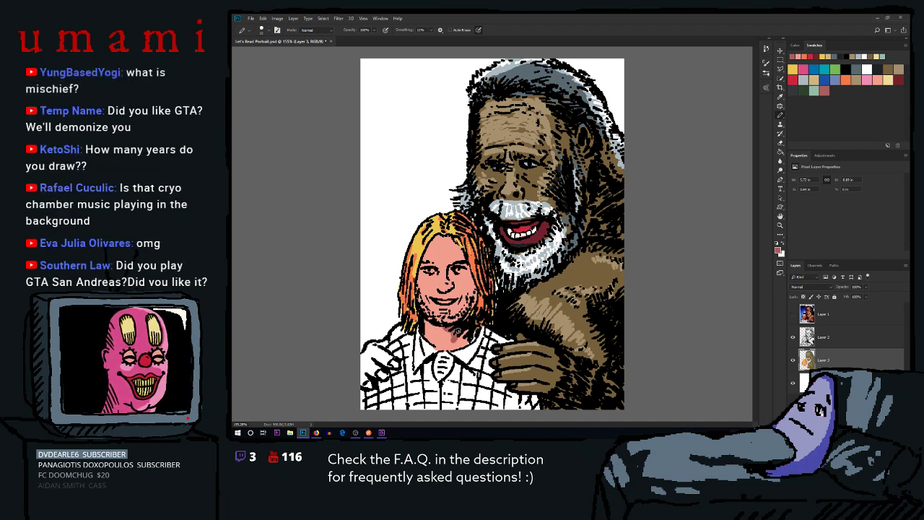
{"action": "left_click_drag", "start_coordinate": [465, 339], "coordinate": [454, 351]}
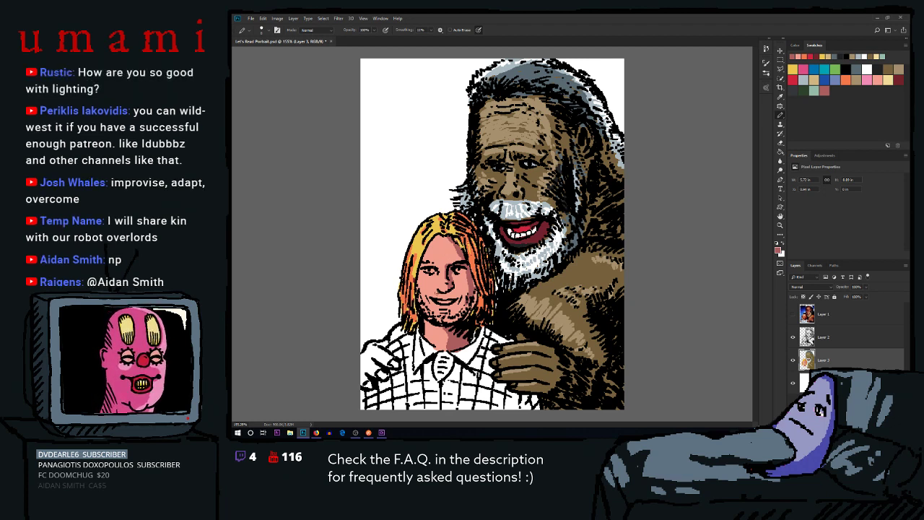
{"action": "left_click", "coordinate": [831, 338]}
{"action": "left_click", "coordinate": [793, 315]}
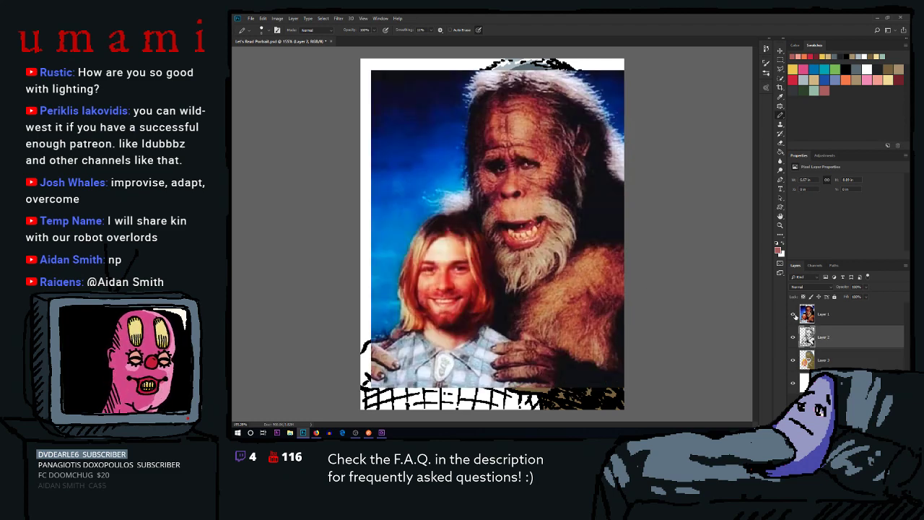
{"action": "left_click", "coordinate": [793, 315]}
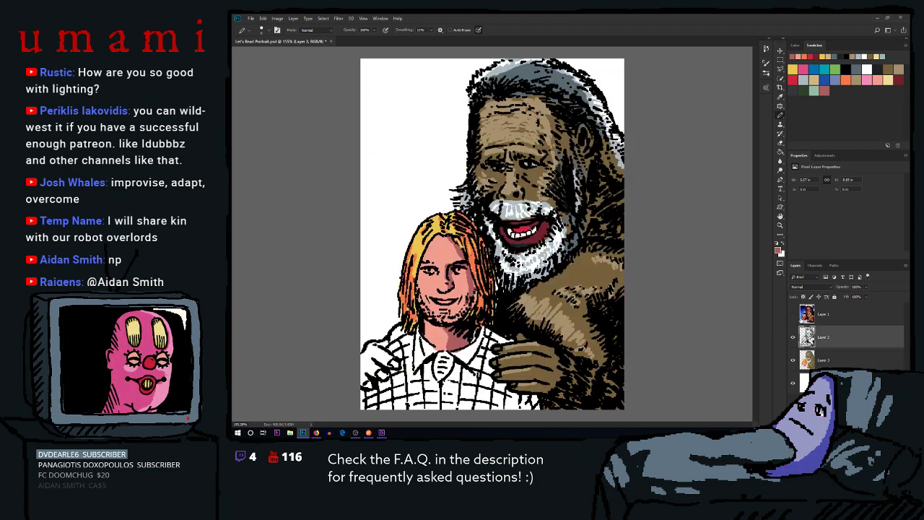
Touch up the man's mouth area with pink and dusty rose on Layer 3 and color his teeth white and light grey
{"action": "left_click", "coordinate": [821, 355]}
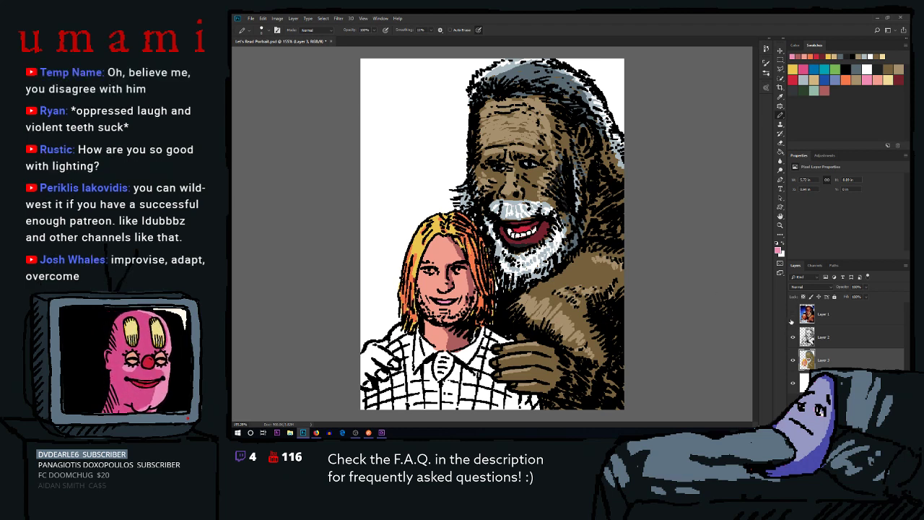
{"action": "left_click", "coordinate": [796, 56]}
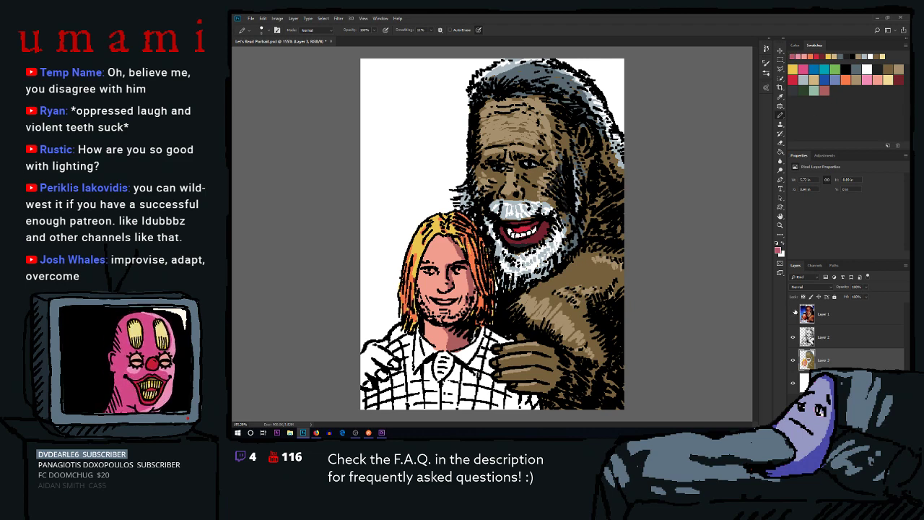
{"action": "left_click", "coordinate": [793, 315]}
{"action": "left_click", "coordinate": [794, 315]}
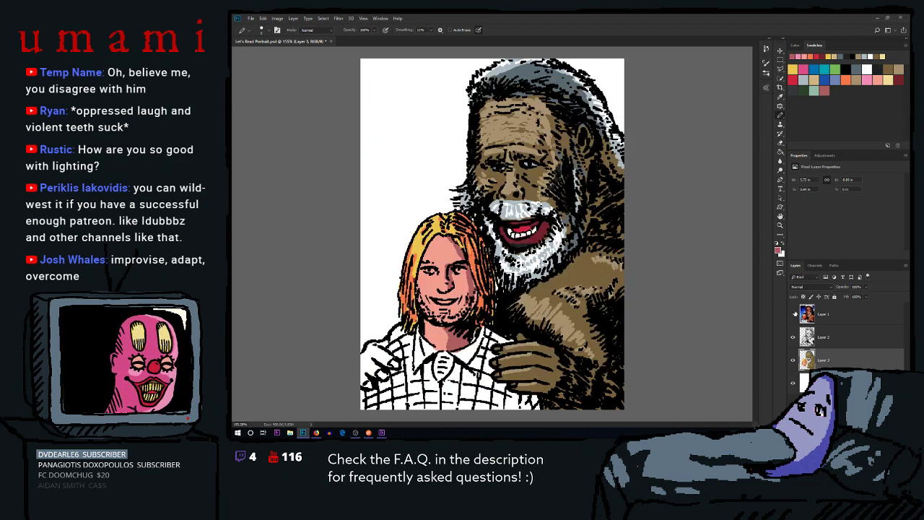
{"action": "left_click", "coordinate": [805, 79]}
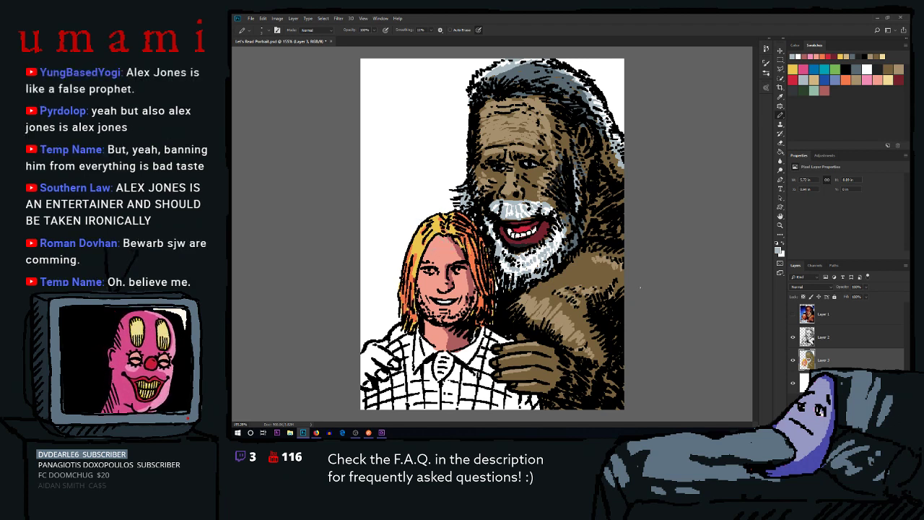
{"action": "left_click", "coordinate": [799, 57]}
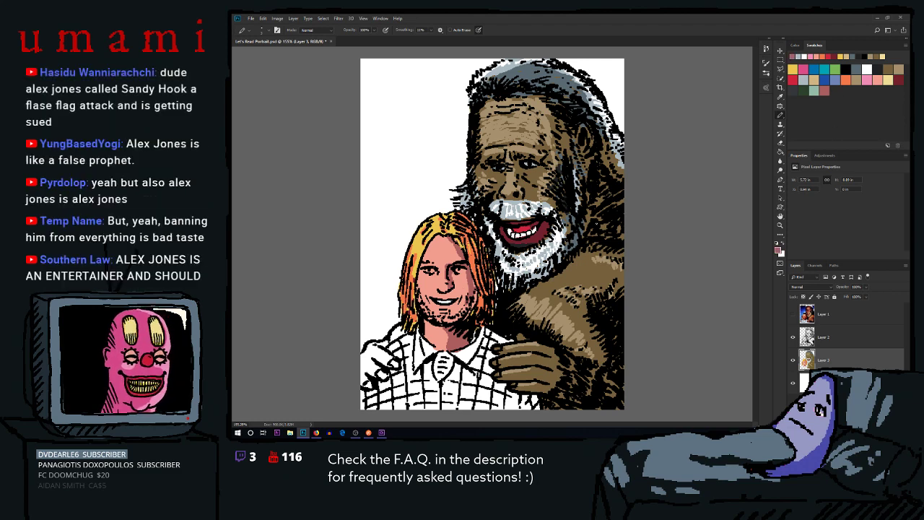
Compare the man's colored face and hair with the reference photo by repeatedly showing and hiding Layer 1
{"action": "left_click", "coordinate": [793, 314]}
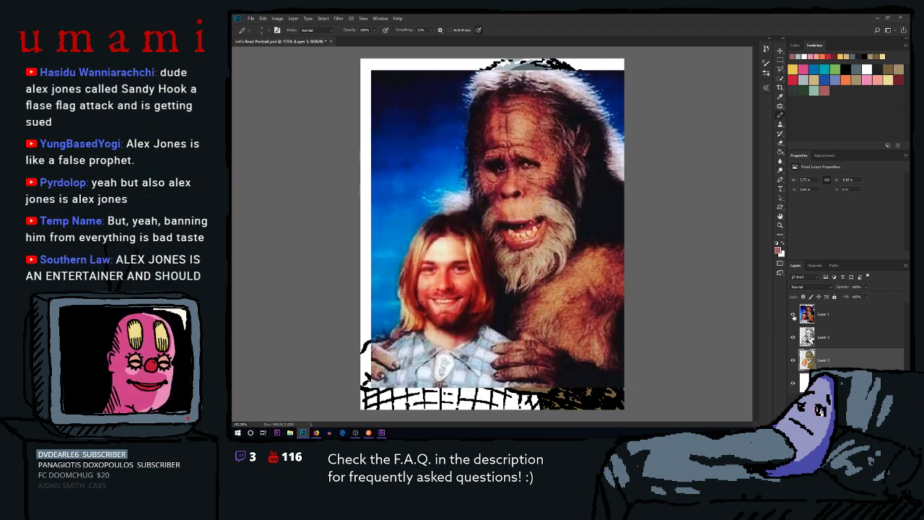
{"action": "left_click", "coordinate": [794, 315]}
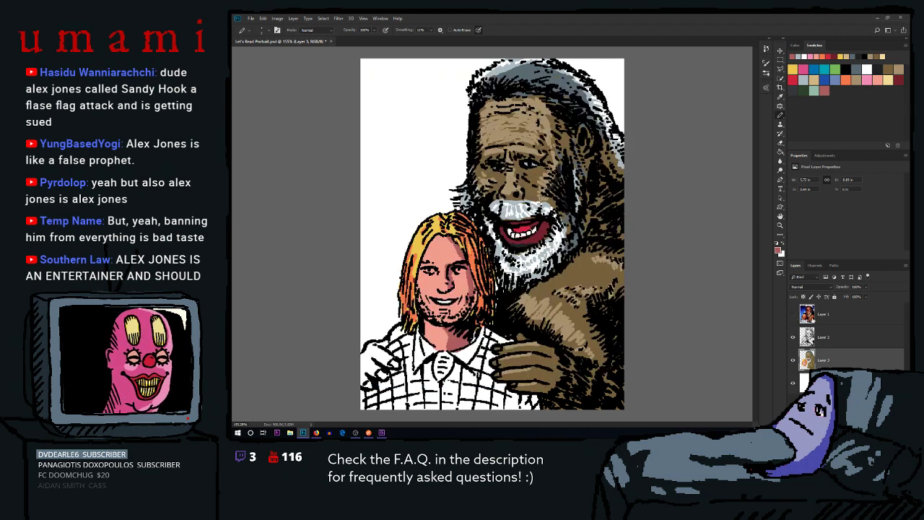
{"action": "left_click", "coordinate": [793, 315]}
{"action": "left_click", "coordinate": [794, 314]}
{"action": "left_click", "coordinate": [793, 314]}
{"action": "left_click", "coordinate": [793, 314]}
{"action": "left_click", "coordinate": [793, 315]}
{"action": "left_click", "coordinate": [798, 318]}
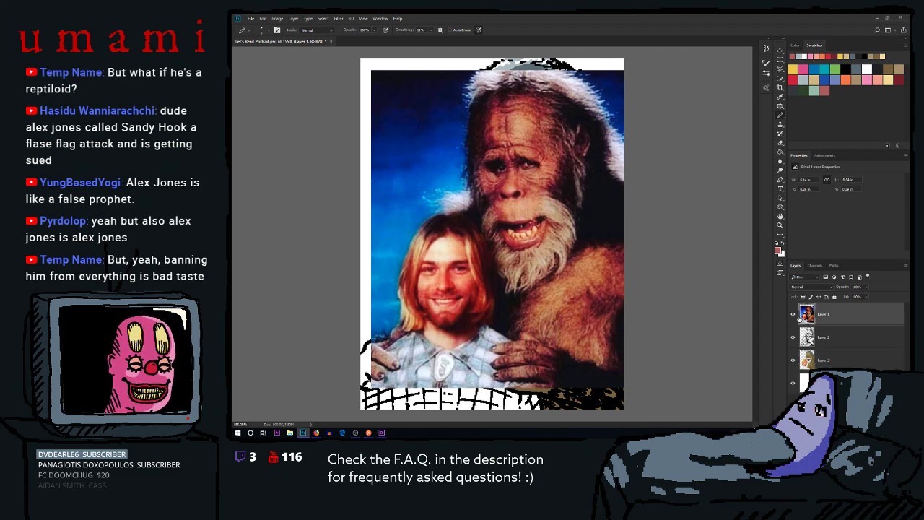
{"action": "left_click", "coordinate": [793, 316]}
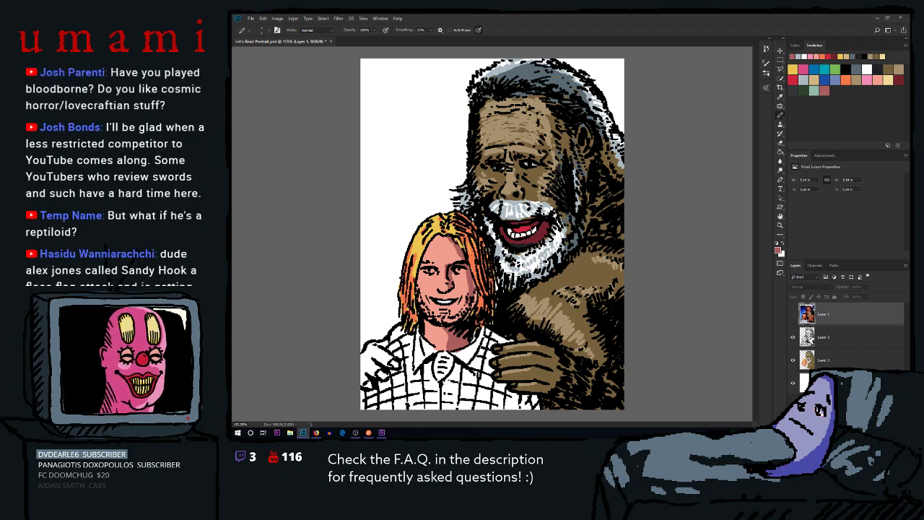
{"action": "key", "text": "alt+Tab"}
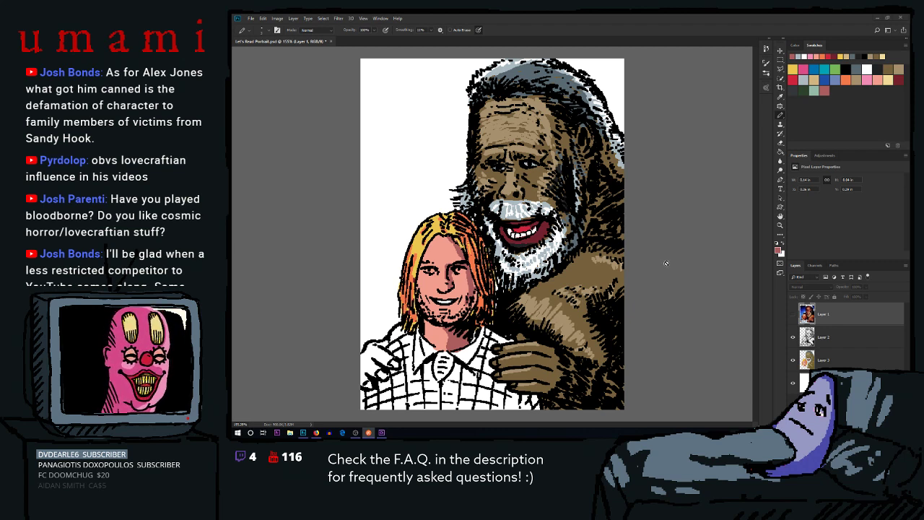
Touch up the man's hair on Layer 3 with orange and golden yellow
{"action": "left_click", "coordinate": [823, 359]}
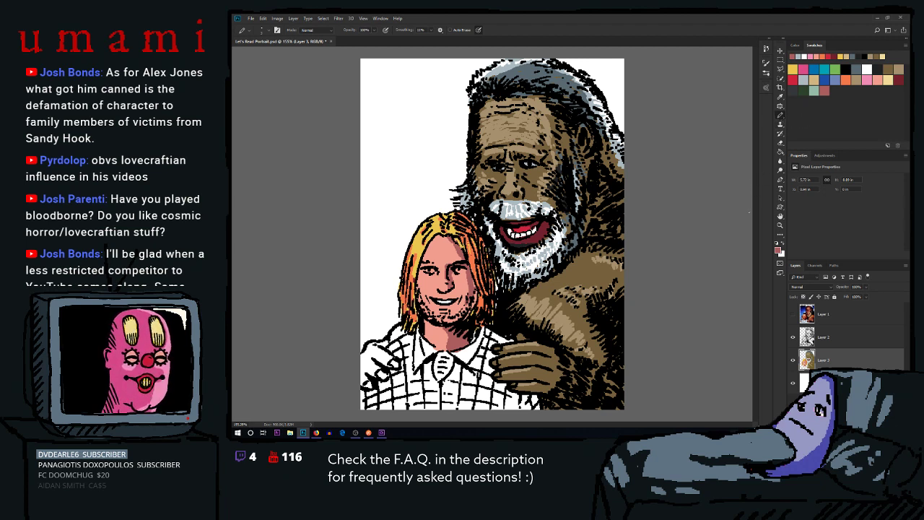
{"action": "left_click", "coordinate": [845, 79]}
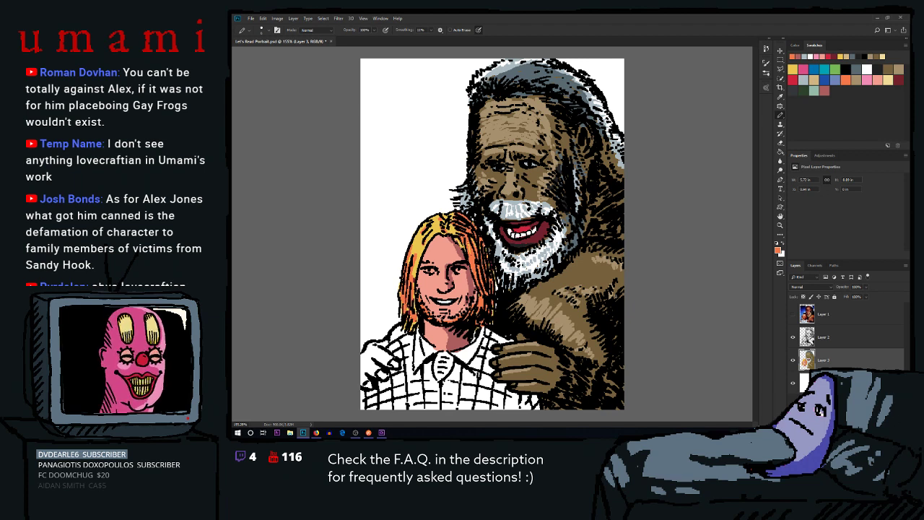
{"action": "left_click", "coordinate": [794, 69]}
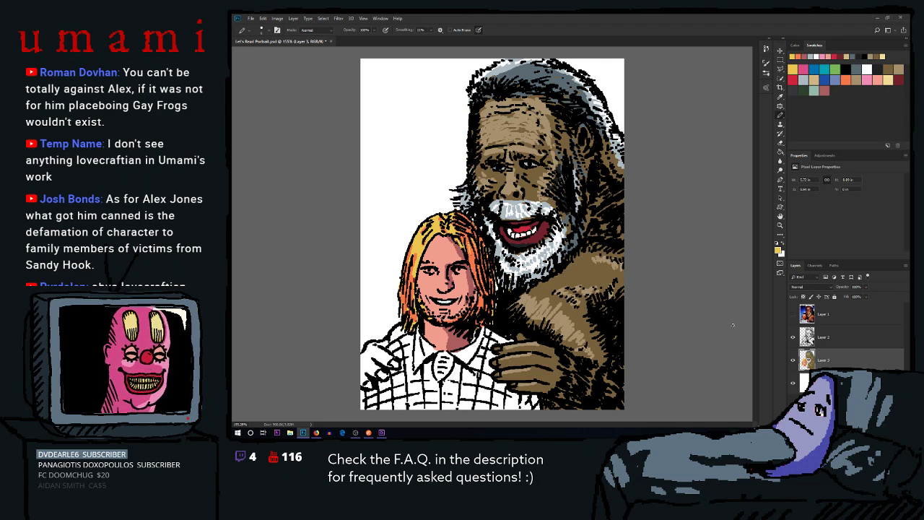
Compare the drawing with the reference photo by showing and hiding Layer 1, and choose light grey for painting on Layer 3
{"action": "left_click", "coordinate": [818, 335]}
{"action": "left_click", "coordinate": [793, 315]}
{"action": "left_click", "coordinate": [793, 315]}
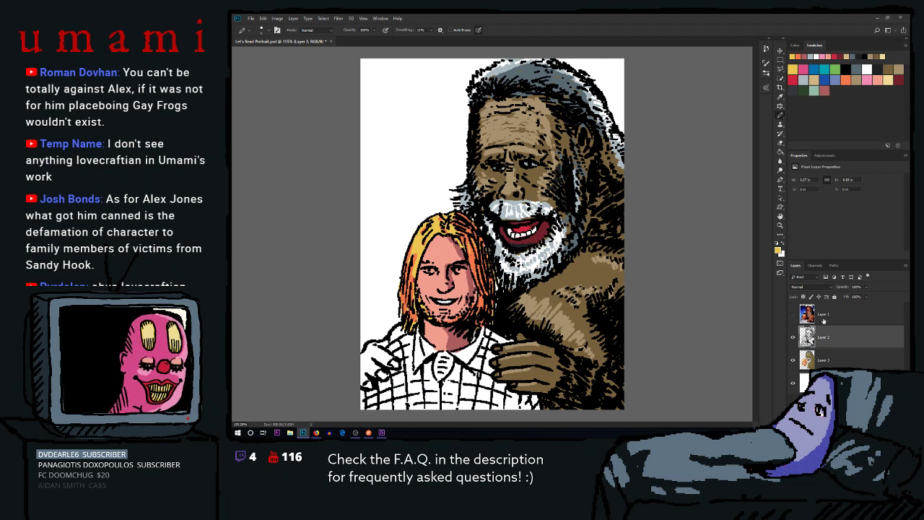
{"action": "left_click", "coordinate": [822, 357]}
{"action": "left_click", "coordinate": [803, 81]}
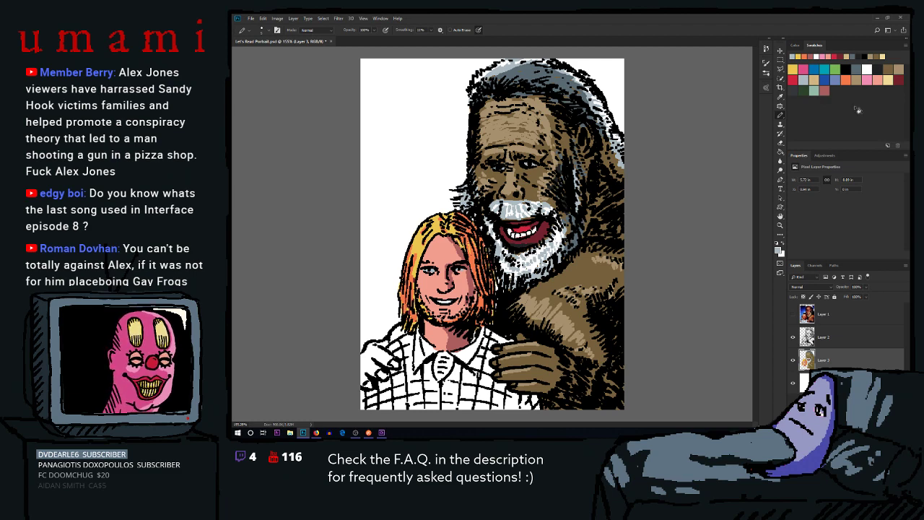
{"action": "left_click", "coordinate": [793, 315]}
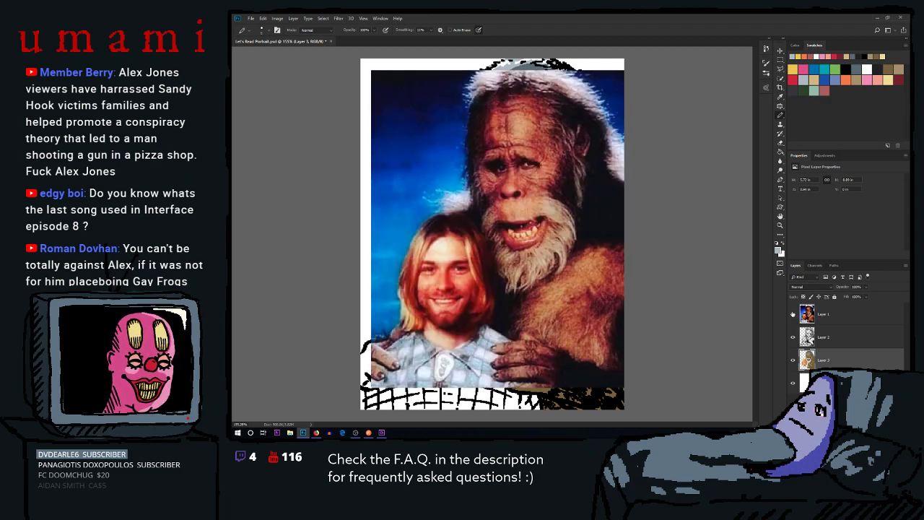
{"action": "left_click", "coordinate": [793, 315]}
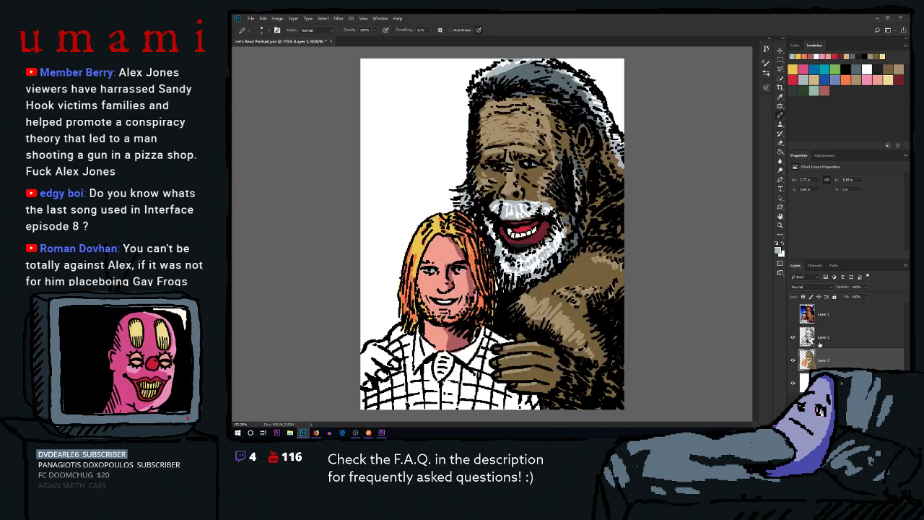
{"action": "left_click", "coordinate": [821, 337]}
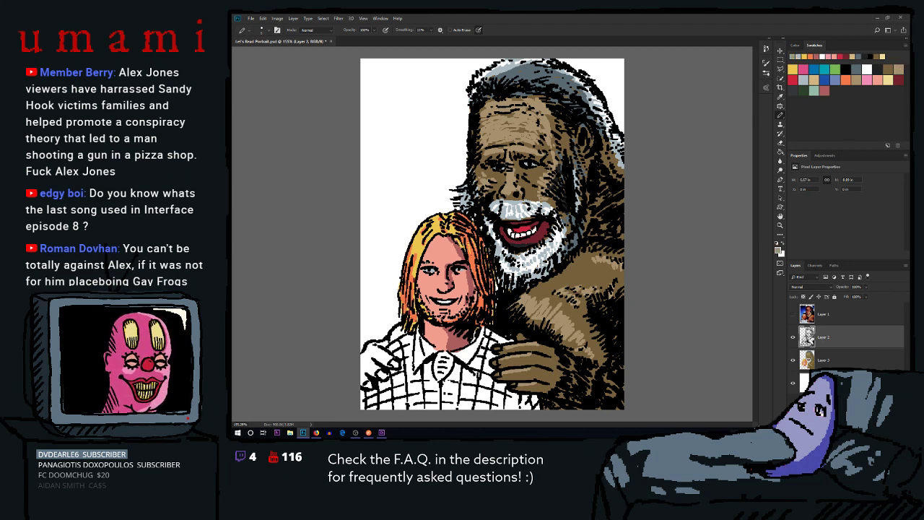
{"action": "left_click", "coordinate": [823, 359]}
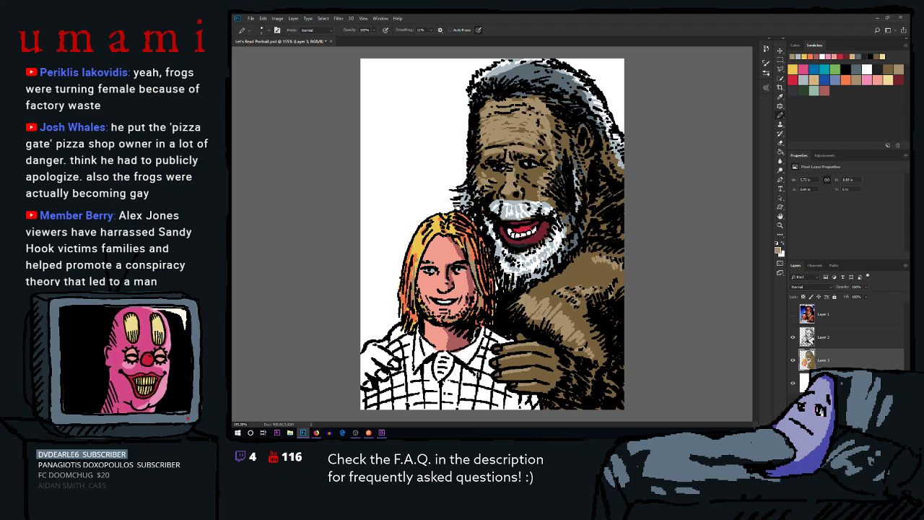
{"action": "right_click", "coordinate": [450, 224]}
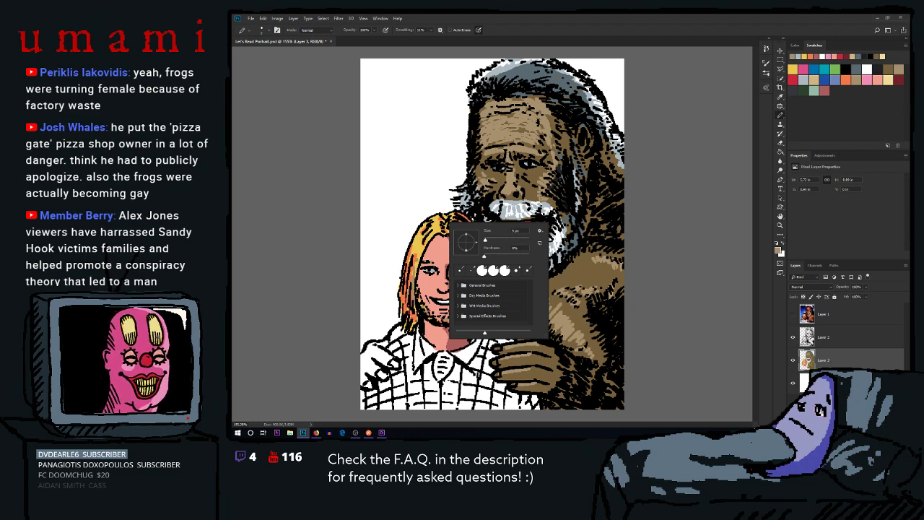
{"action": "left_click", "coordinate": [446, 220]}
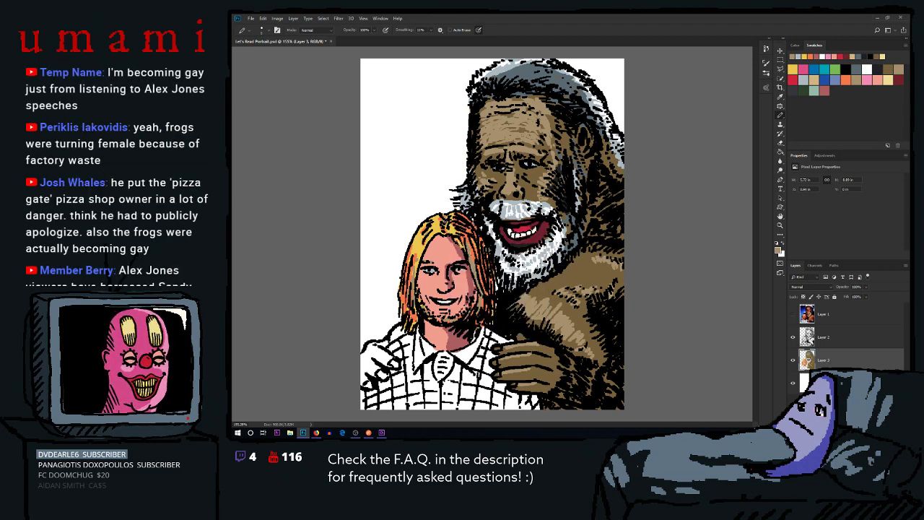
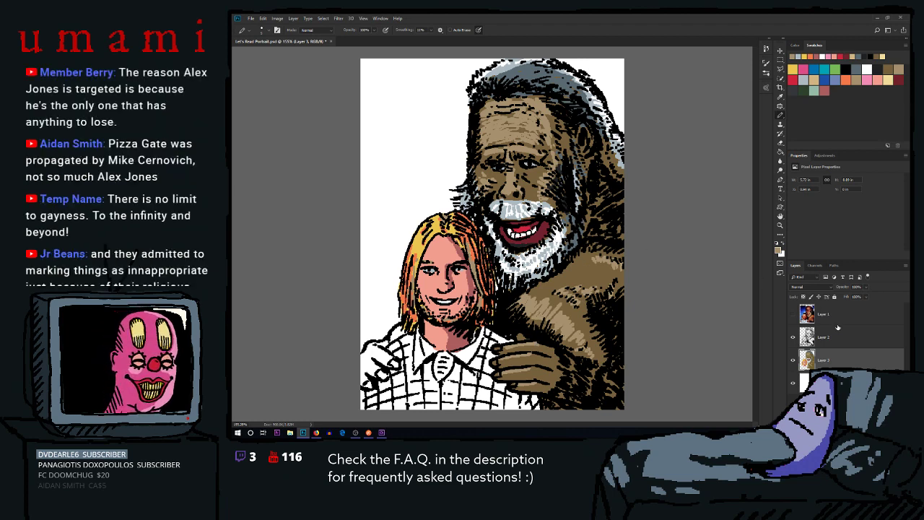
Paint the man's plaid shirt light grey on Layer 3 with an enlarged brush after checking the photo
{"action": "left_click", "coordinate": [793, 315]}
{"action": "left_click", "coordinate": [794, 316]}
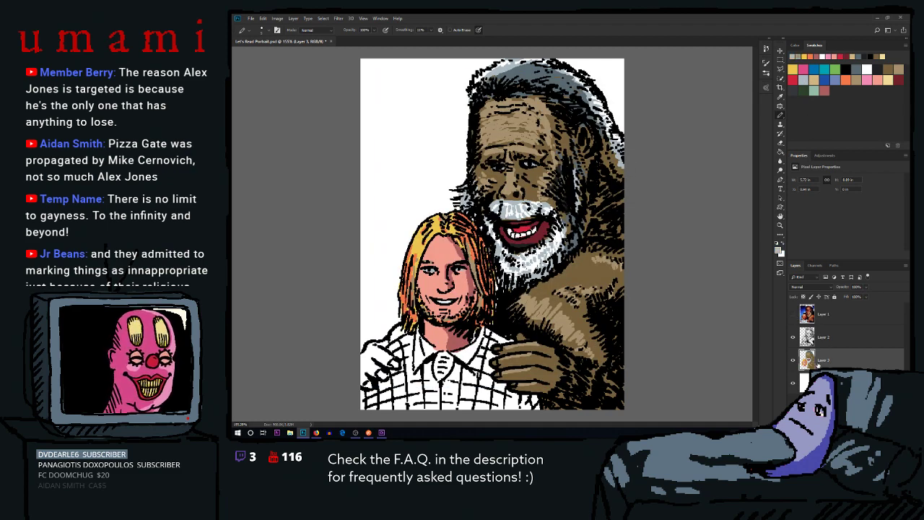
{"action": "mouse_move", "coordinate": [396, 345]}
{"action": "left_mouse_down"}
{"action": "mouse_move", "coordinate": [405, 358]}
{"action": "mouse_move", "coordinate": [416, 340]}
{"action": "mouse_move", "coordinate": [430, 386]}
{"action": "mouse_move", "coordinate": [417, 330]}
{"action": "mouse_move", "coordinate": [446, 355]}
{"action": "mouse_move", "coordinate": [428, 381]}
{"action": "mouse_move", "coordinate": [470, 404]}
{"action": "mouse_move", "coordinate": [462, 372]}
{"action": "mouse_move", "coordinate": [441, 383]}
{"action": "mouse_move", "coordinate": [455, 362]}
{"action": "mouse_move", "coordinate": [462, 375]}
{"action": "mouse_move", "coordinate": [480, 337]}
{"action": "mouse_move", "coordinate": [474, 357]}
{"action": "mouse_move", "coordinate": [484, 335]}
{"action": "mouse_move", "coordinate": [494, 340]}
{"action": "mouse_move", "coordinate": [483, 330]}
{"action": "mouse_move", "coordinate": [513, 341]}
{"action": "mouse_move", "coordinate": [482, 344]}
{"action": "mouse_move", "coordinate": [503, 341]}
{"action": "mouse_move", "coordinate": [489, 343]}
{"action": "mouse_move", "coordinate": [491, 354]}
{"action": "left_mouse_up"}
{"action": "key", "text": "bracketright"}
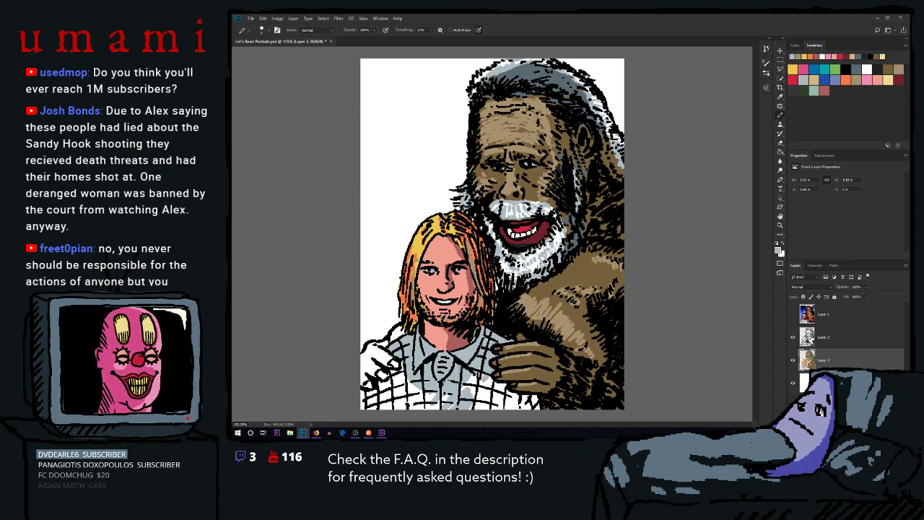
{"action": "key", "text": "bracketright"}
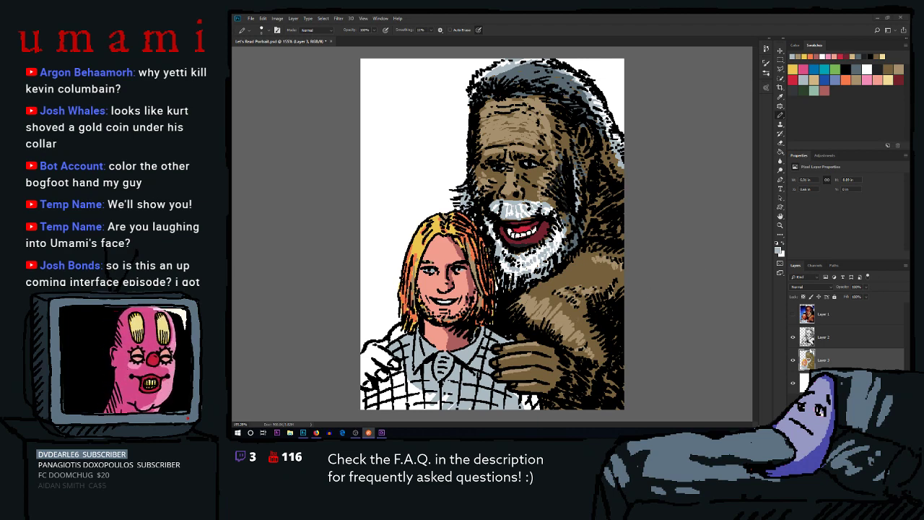
Compare the man's painted shirt and collar clasp with the reference photo by repeatedly showing and hiding Layer 1
{"action": "left_click", "coordinate": [792, 312]}
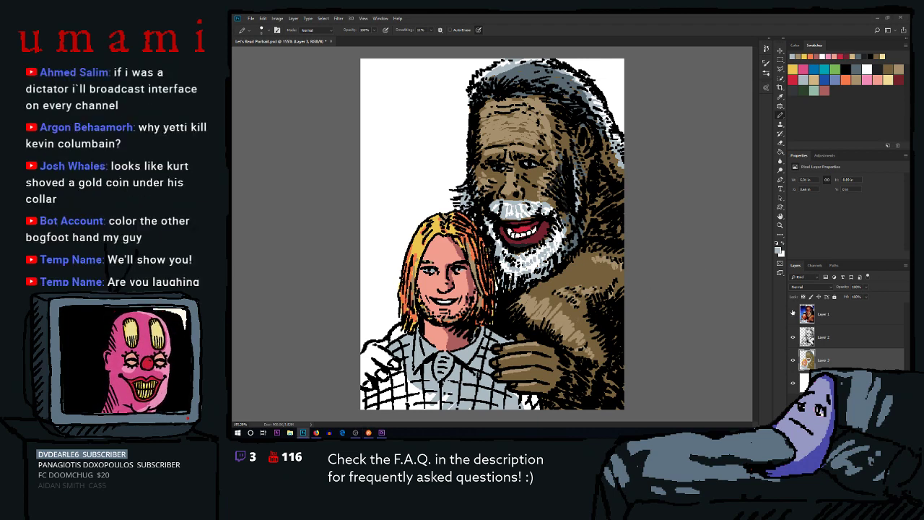
{"action": "left_click", "coordinate": [793, 312]}
{"action": "left_click", "coordinate": [792, 312]}
{"action": "left_click", "coordinate": [792, 312]}
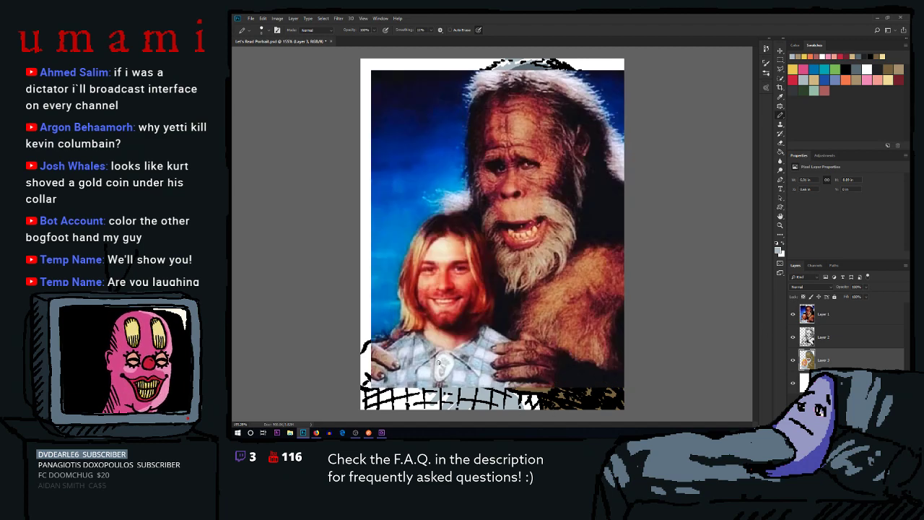
{"action": "left_click", "coordinate": [794, 314]}
{"action": "left_click", "coordinate": [793, 314]}
{"action": "left_click", "coordinate": [793, 315]}
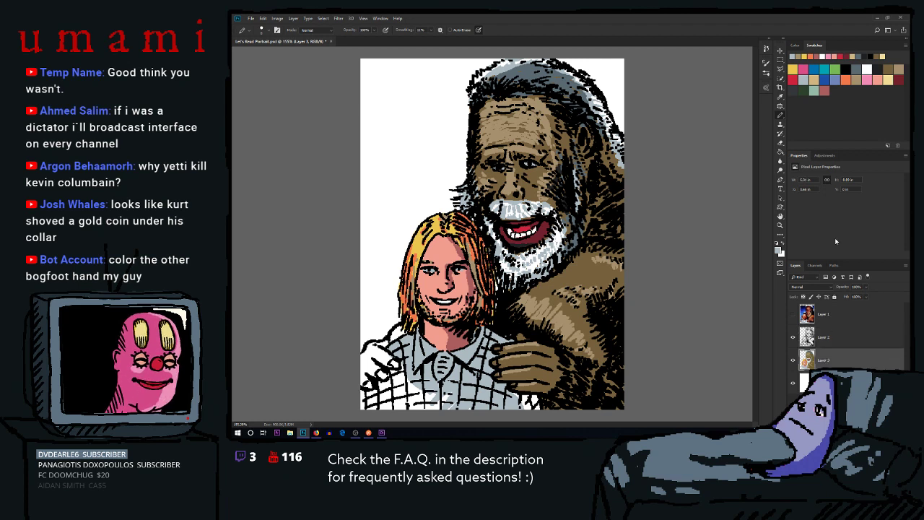
Paint the oval clasp at the man's collar white on Layer 3 and ink black lines down the shirt below it on Layer 2
{"action": "left_click", "coordinate": [792, 57]}
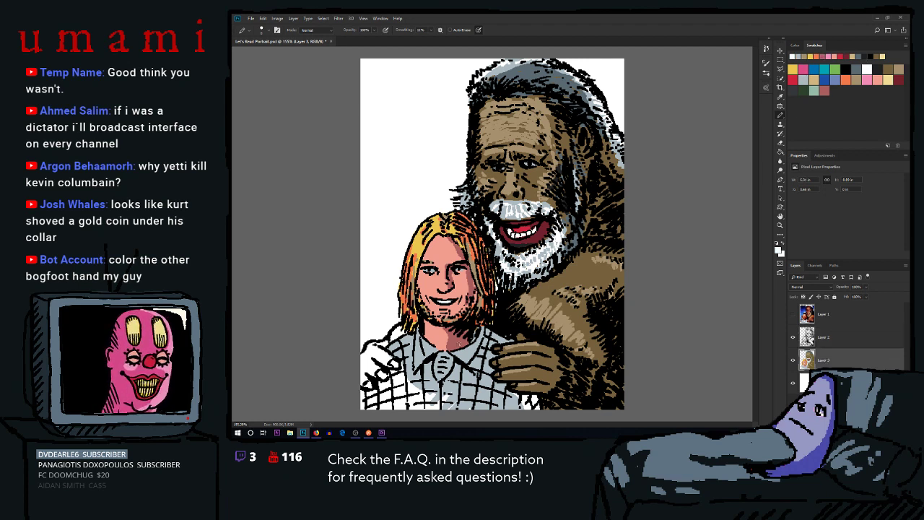
{"action": "mouse_move", "coordinate": [438, 354]}
{"action": "left_mouse_down"}
{"action": "mouse_move", "coordinate": [441, 379]}
{"action": "mouse_move", "coordinate": [448, 354]}
{"action": "mouse_move", "coordinate": [442, 377]}
{"action": "left_mouse_up"}
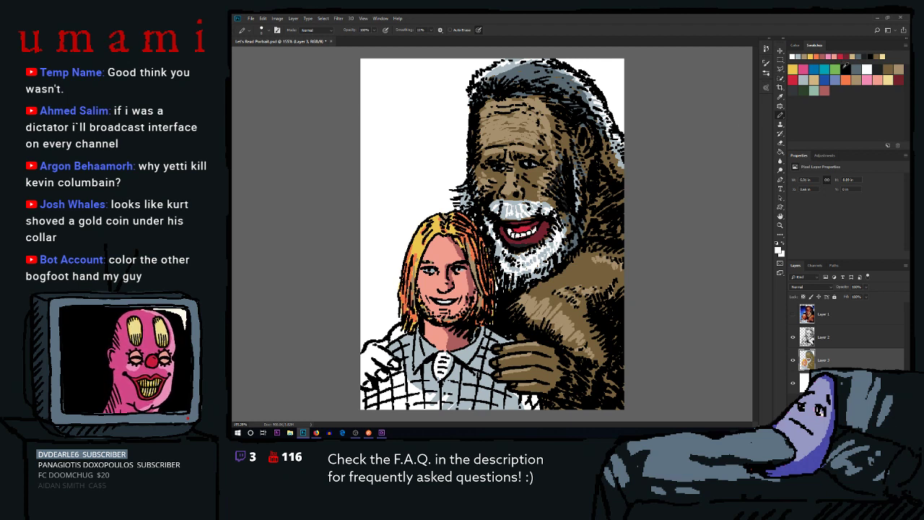
{"action": "key", "text": "alt+bracketright"}
{"action": "left_click_drag", "start_coordinate": [437, 379], "coordinate": [445, 410]}
{"action": "key", "text": "ctrl+z"}
{"action": "key", "text": "ctrl+z"}
{"action": "key", "text": "ctrl+z"}
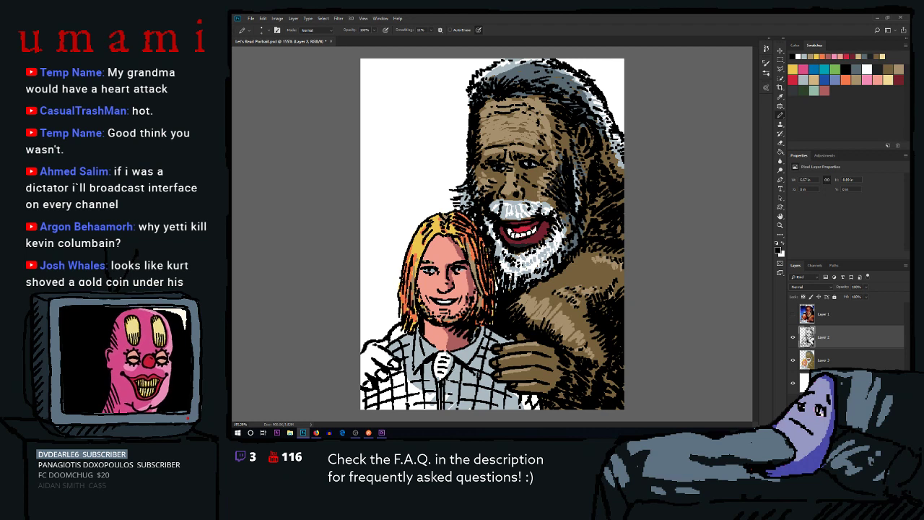
Return to Layer 3 and continue filling the white gaps in the man's shirt with light grey, adjusting the brush size
{"action": "key", "text": "alt+bracketleft"}
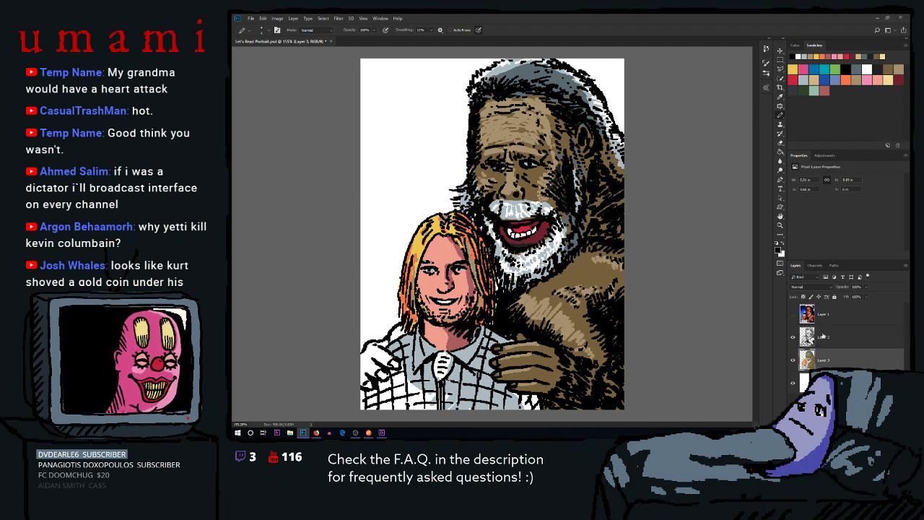
{"action": "left_click", "coordinate": [811, 85]}
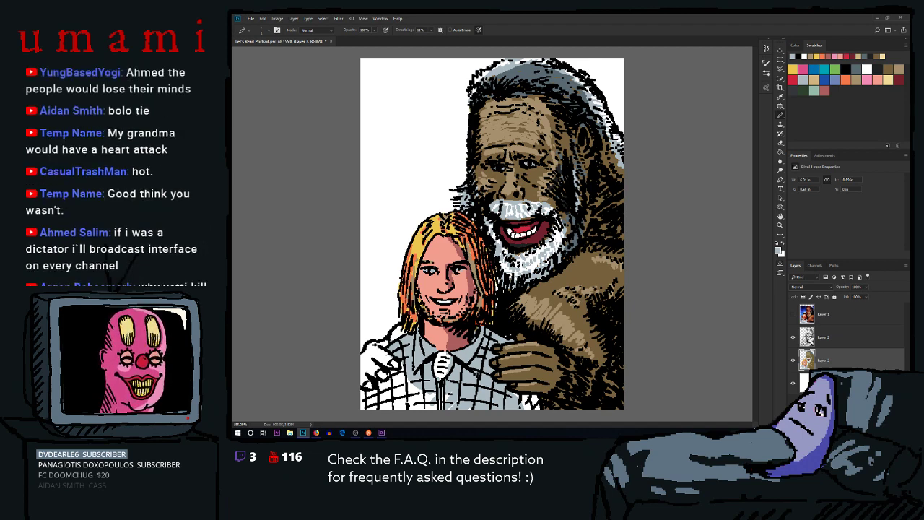
{"action": "key", "text": "]"}
{"action": "key", "text": "["}
{"action": "key", "text": "["}
{"action": "key", "text": "["}
{"action": "key", "text": "["}
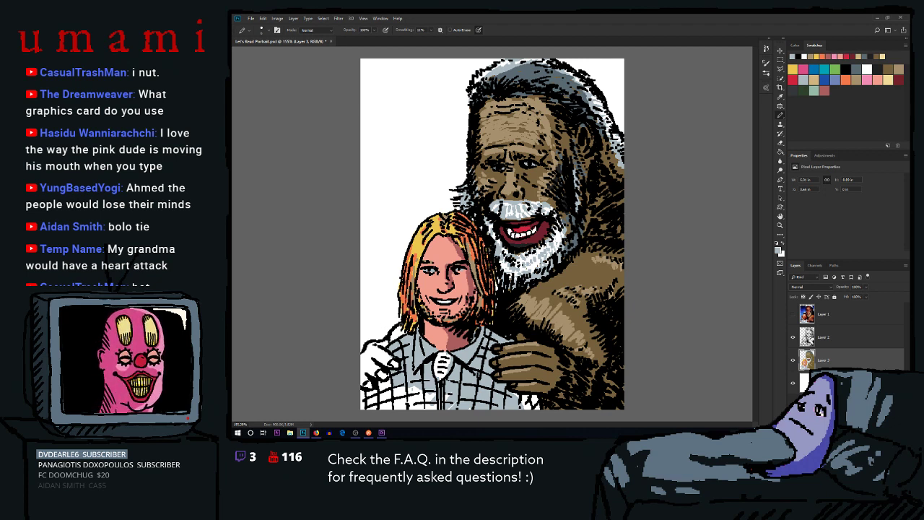
Fill the man's plaid shirt with light grey on Layer 3, using a smaller pencil tip for the edges
{"action": "mouse_move", "coordinate": [390, 393]}
{"action": "left_mouse_down"}
{"action": "mouse_move", "coordinate": [387, 381]}
{"action": "mouse_move", "coordinate": [382, 397]}
{"action": "mouse_move", "coordinate": [380, 383]}
{"action": "mouse_move", "coordinate": [398, 396]}
{"action": "mouse_move", "coordinate": [448, 397]}
{"action": "left_mouse_up"}
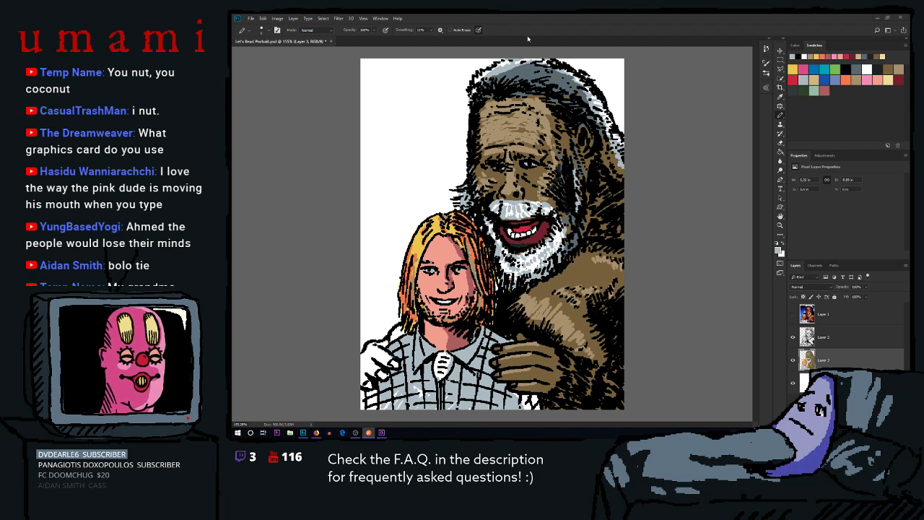
{"action": "left_click", "coordinate": [418, 398]}
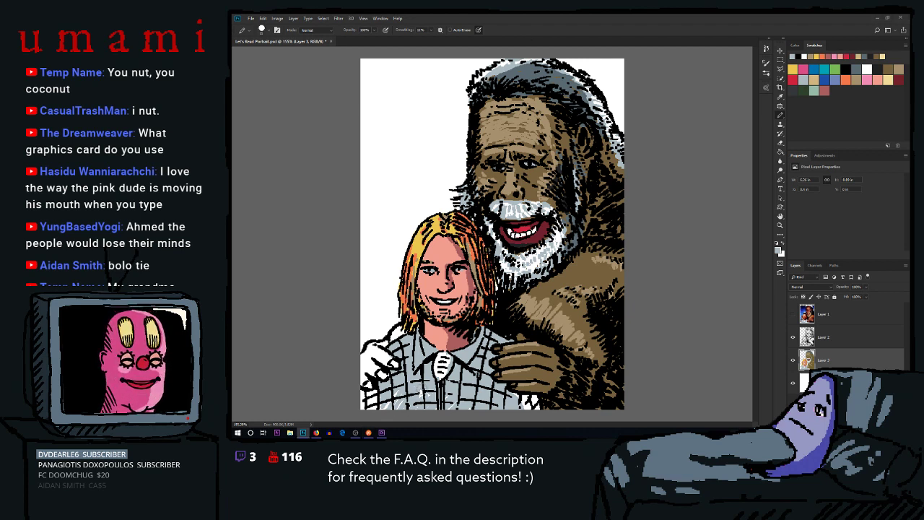
{"action": "key", "text": "bracketleft"}
{"action": "key", "text": "bracketleft"}
{"action": "mouse_move", "coordinate": [358, 399]}
{"action": "left_mouse_down"}
{"action": "mouse_move", "coordinate": [372, 403]}
{"action": "mouse_move", "coordinate": [361, 396]}
{"action": "left_mouse_up"}
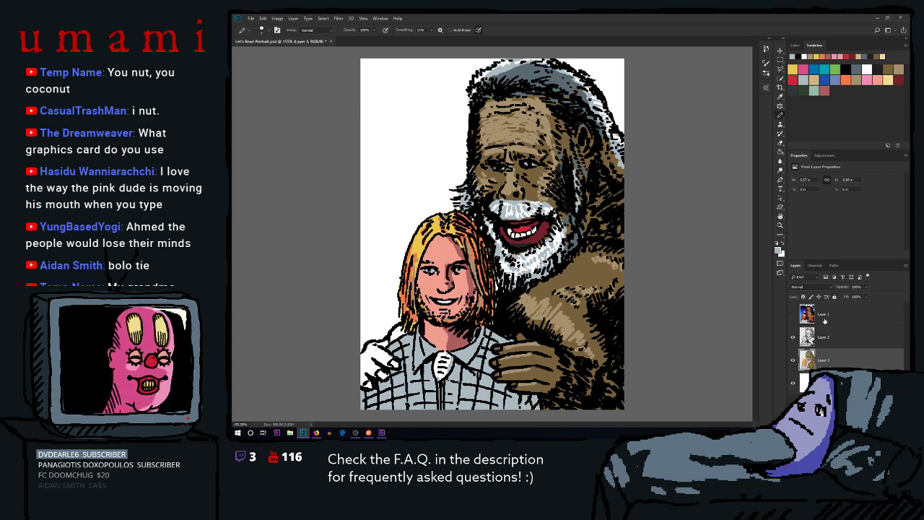
Colour the Bigfoot's hand and fingers on the man's outer shoulder with the dark brown swatch on Layer 3
{"action": "left_click", "coordinate": [889, 67]}
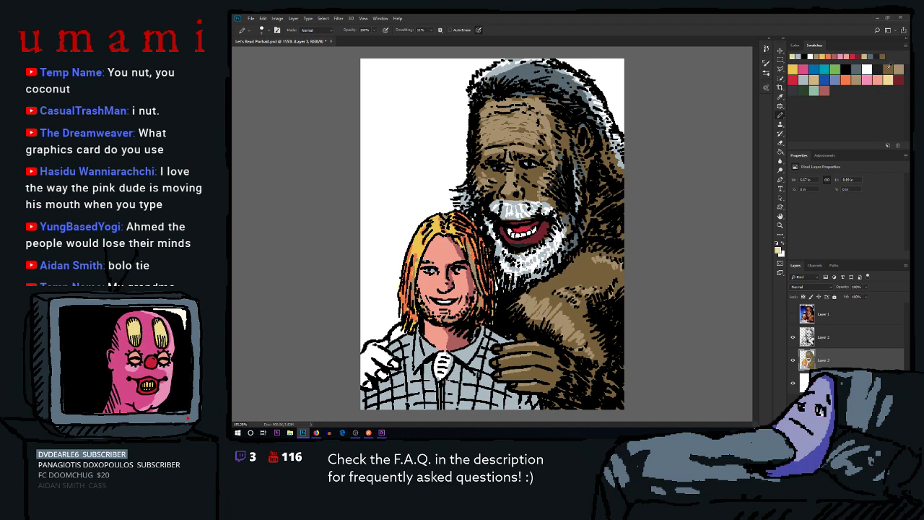
{"action": "mouse_move", "coordinate": [363, 361]}
{"action": "left_mouse_down"}
{"action": "mouse_move", "coordinate": [373, 349]}
{"action": "mouse_move", "coordinate": [362, 372]}
{"action": "mouse_move", "coordinate": [371, 364]}
{"action": "left_mouse_up"}
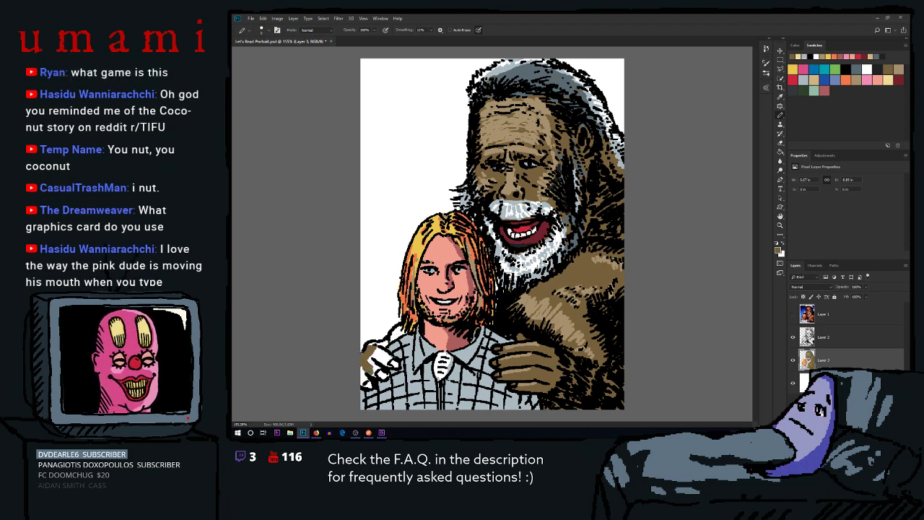
{"action": "key", "text": "alt+Tab"}
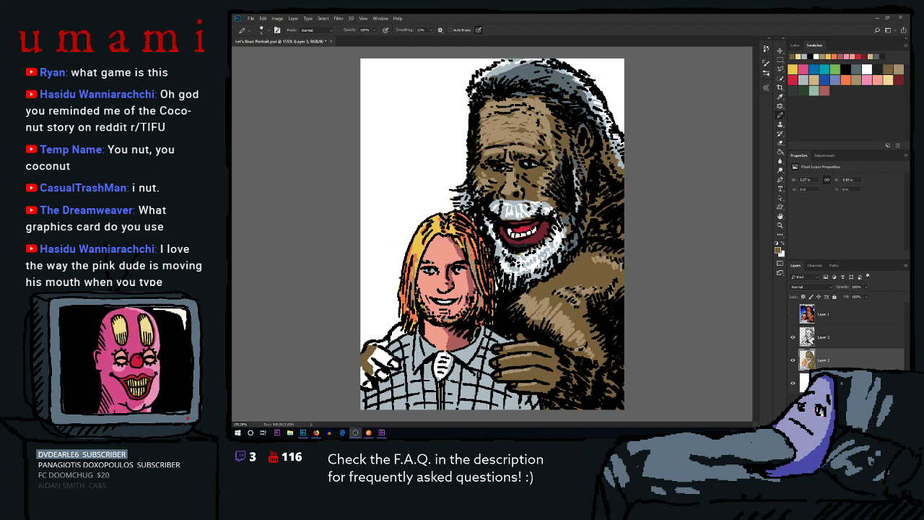
{"action": "left_click", "coordinate": [561, 16]}
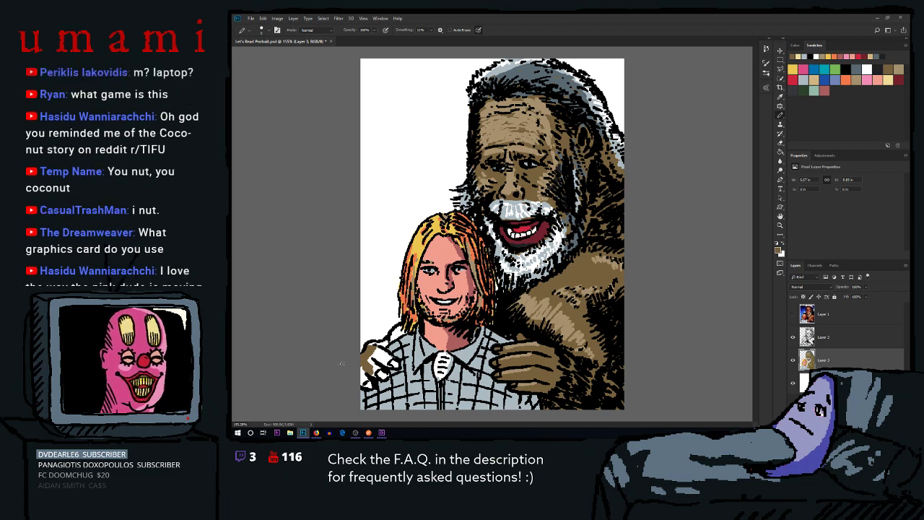
{"action": "left_click_drag", "start_coordinate": [361, 373], "coordinate": [368, 385]}
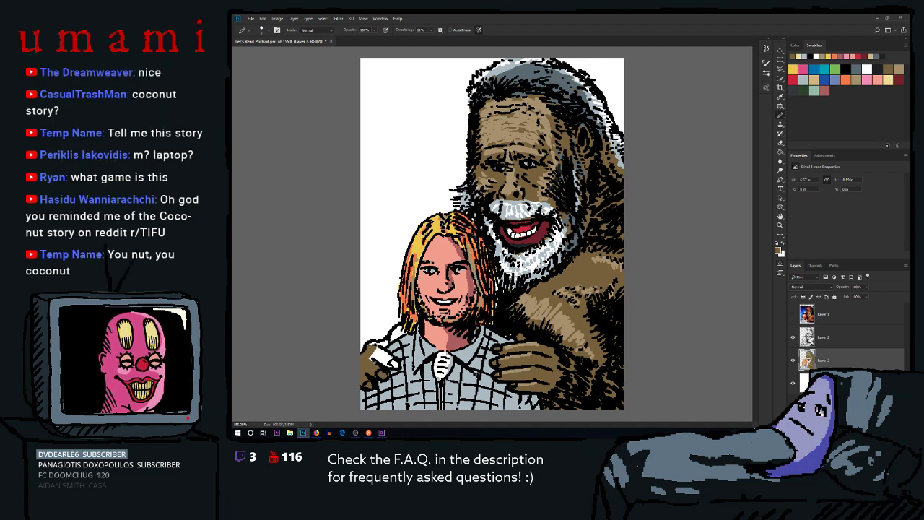
{"action": "mouse_move", "coordinate": [373, 361]}
{"action": "left_mouse_down"}
{"action": "mouse_move", "coordinate": [393, 351]}
{"action": "mouse_move", "coordinate": [376, 349]}
{"action": "mouse_move", "coordinate": [394, 363]}
{"action": "left_mouse_up"}
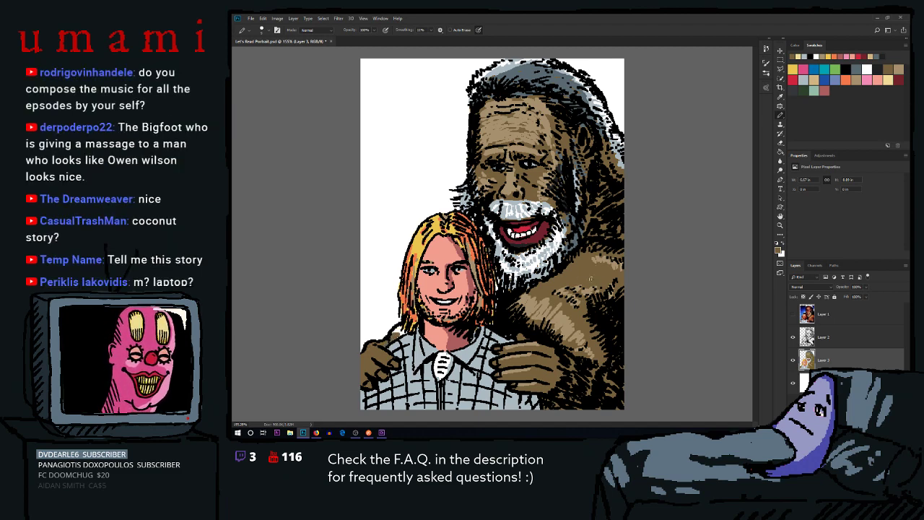
Use black for line work on Layer 2, and return to Layer 3 with the dark brown swatch
{"action": "left_click", "coordinate": [824, 339]}
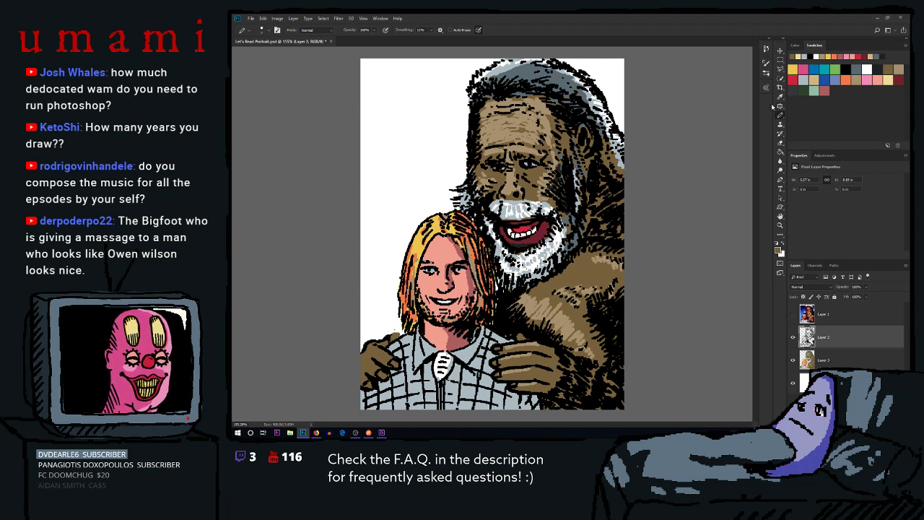
{"action": "left_click", "coordinate": [847, 68]}
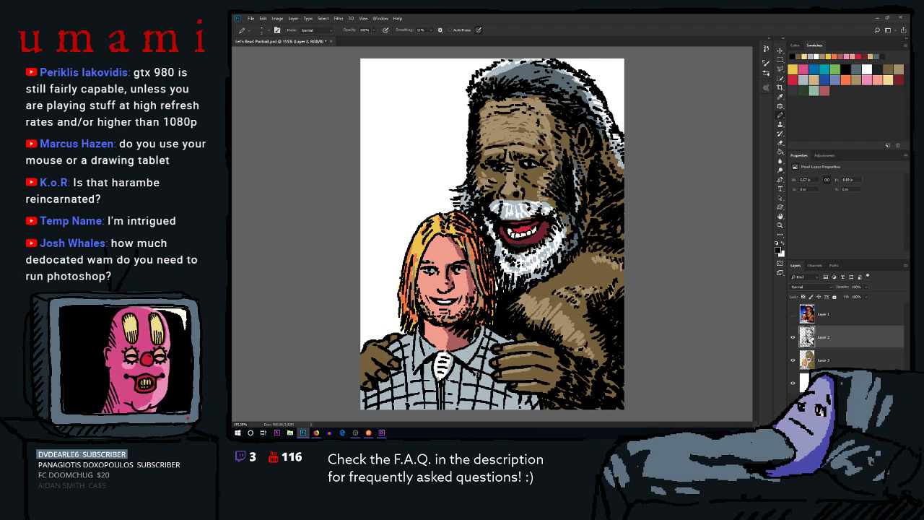
{"action": "left_click", "coordinate": [825, 355]}
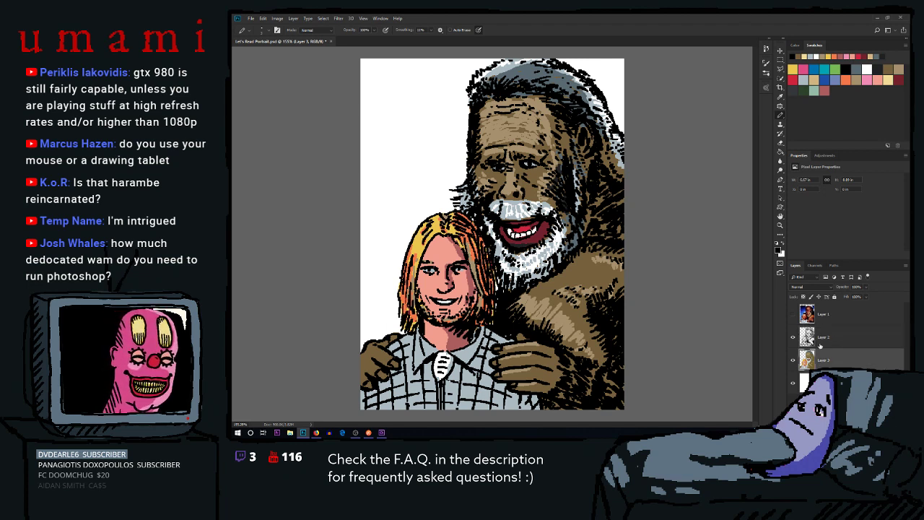
{"action": "left_click", "coordinate": [889, 66]}
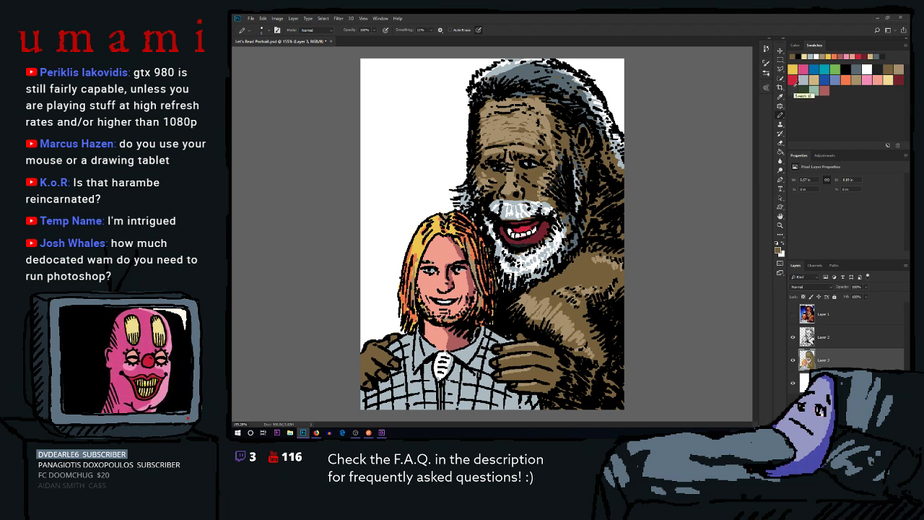
Compare the drawing with the reference photo by toggling Layer 1's visibility, leaving the photo hidden and Layer 2 selected
{"action": "left_click", "coordinate": [829, 338]}
{"action": "left_click", "coordinate": [795, 325]}
{"action": "left_click", "coordinate": [797, 327]}
{"action": "left_click", "coordinate": [797, 327]}
{"action": "left_click", "coordinate": [798, 327]}
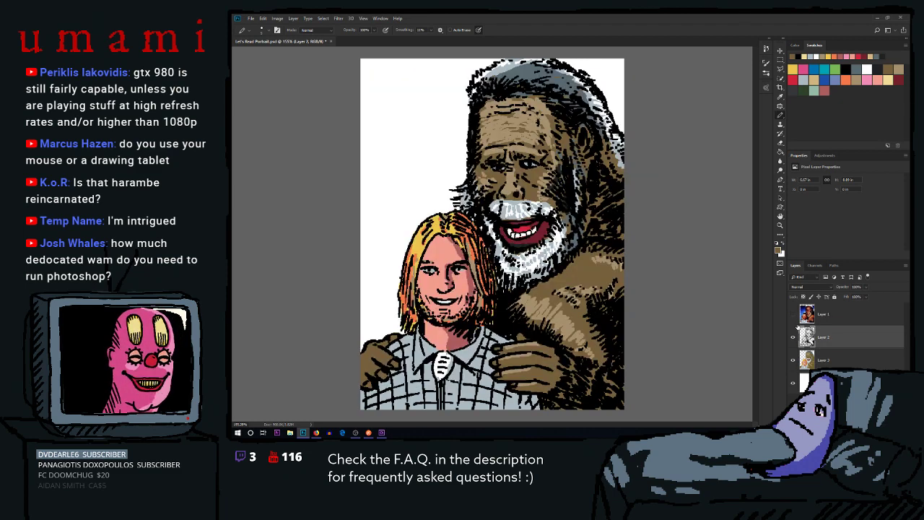
{"action": "left_click", "coordinate": [797, 327]}
{"action": "left_click", "coordinate": [810, 322]}
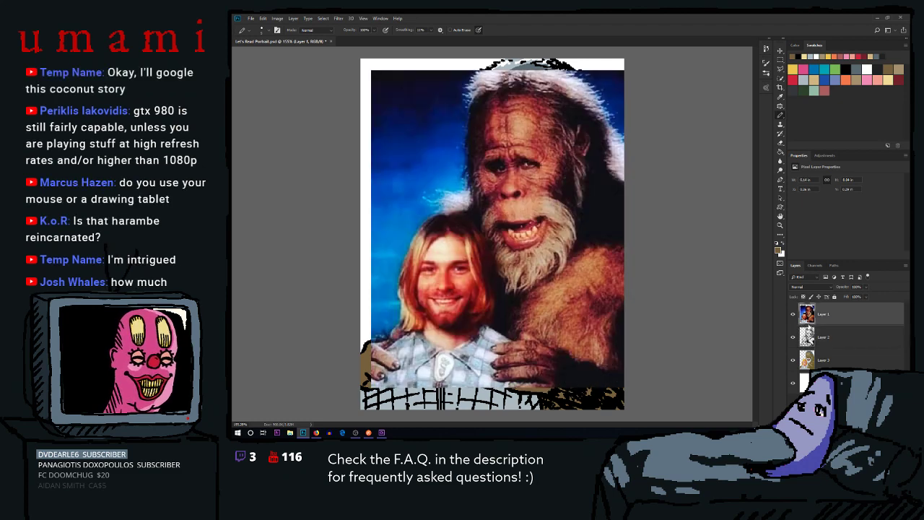
{"action": "left_click", "coordinate": [793, 316]}
{"action": "left_click", "coordinate": [823, 336]}
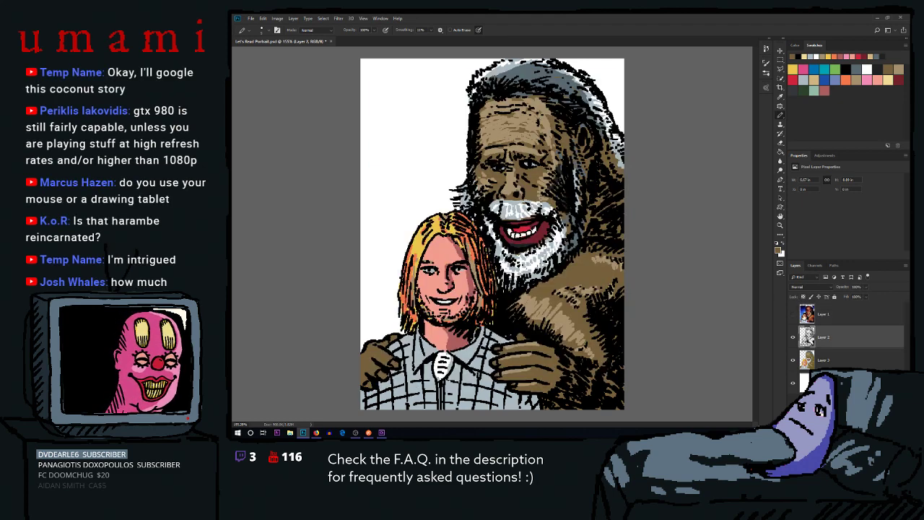
Use the tan swatch for colouring on Layer 3, and return to Layer 2 with black
{"action": "left_click", "coordinate": [815, 79]}
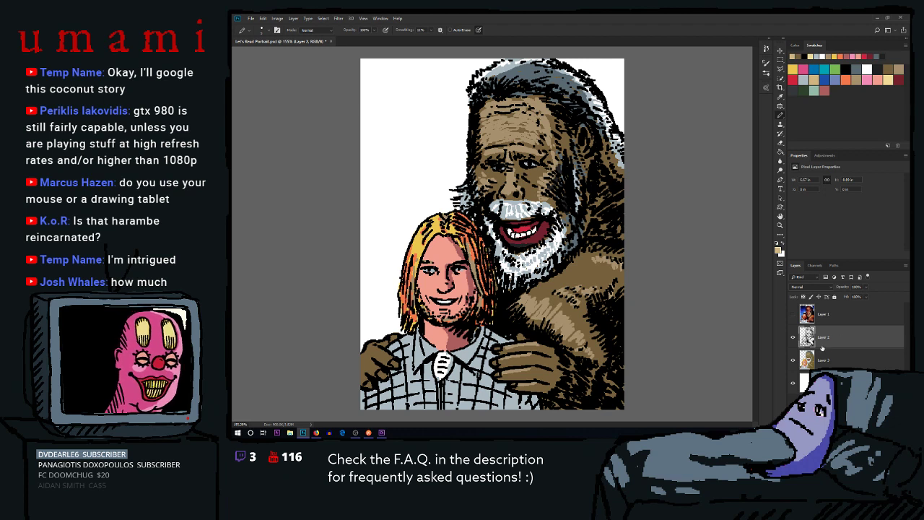
{"action": "left_click", "coordinate": [821, 354]}
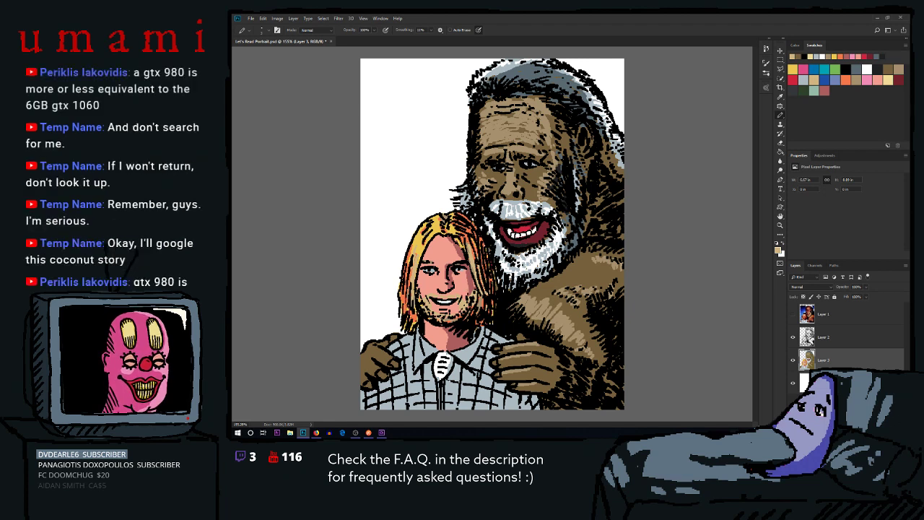
{"action": "left_click", "coordinate": [848, 69]}
{"action": "left_click", "coordinate": [822, 339]}
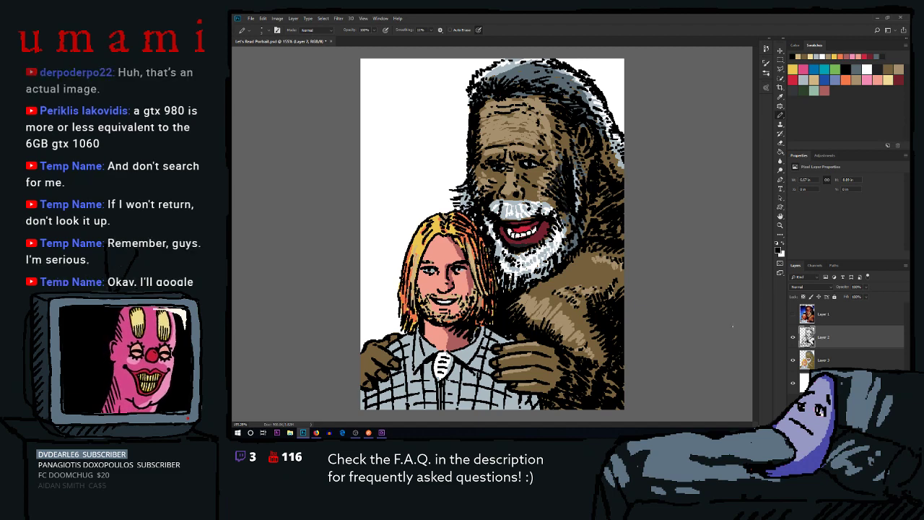
Check the coloured portrait against the reference photo by repeatedly showing and hiding Layer 1, with Layer 2 reselected
{"action": "left_click", "coordinate": [793, 315]}
{"action": "left_click", "coordinate": [795, 317]}
{"action": "left_click", "coordinate": [796, 317]}
{"action": "left_click", "coordinate": [798, 318]}
{"action": "left_click", "coordinate": [795, 317]}
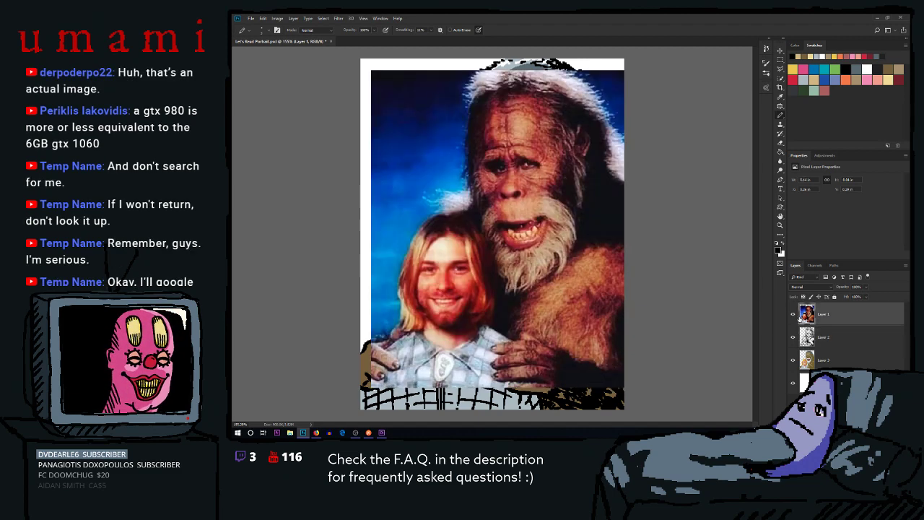
{"action": "left_click", "coordinate": [795, 318]}
{"action": "left_click", "coordinate": [794, 316]}
{"action": "left_click", "coordinate": [794, 316]}
{"action": "left_click", "coordinate": [795, 316]}
{"action": "left_click", "coordinate": [795, 316]}
{"action": "left_click", "coordinate": [794, 317]}
{"action": "left_click", "coordinate": [795, 317]}
{"action": "left_click", "coordinate": [796, 318]}
{"action": "left_click", "coordinate": [797, 319]}
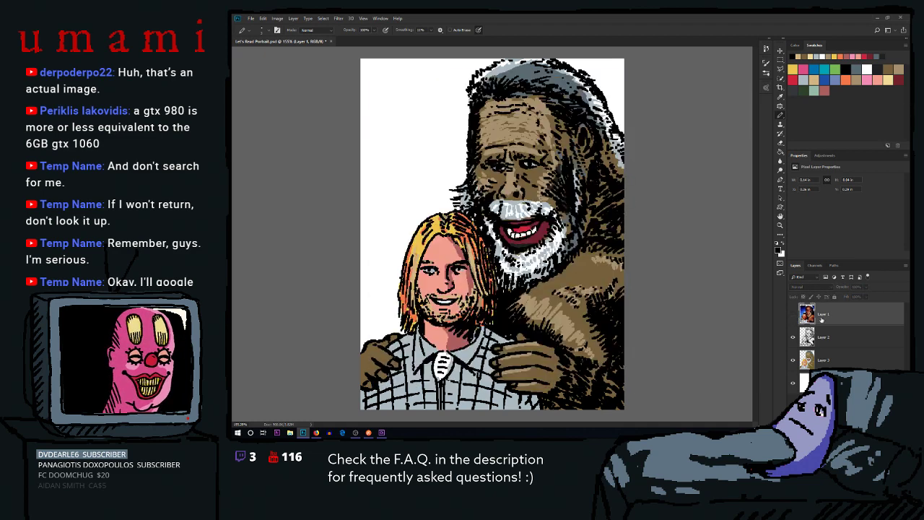
{"action": "left_click", "coordinate": [823, 337]}
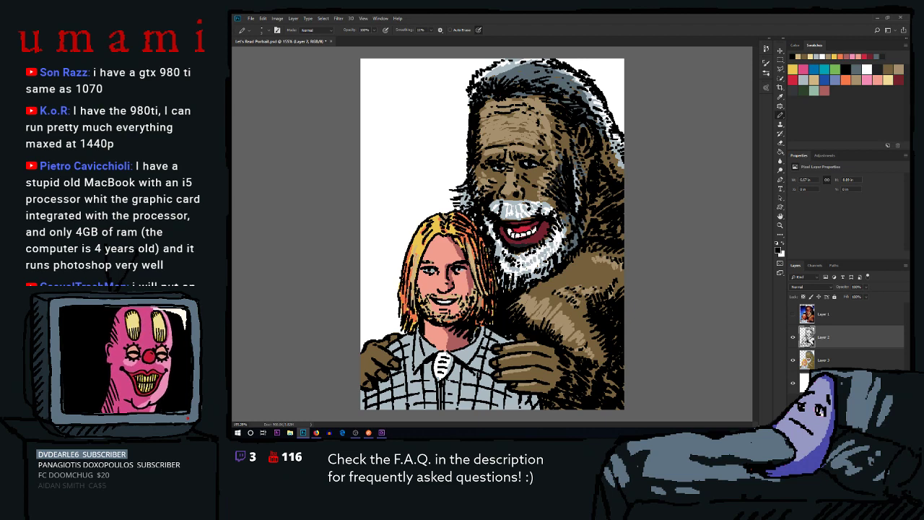
{"action": "left_click", "coordinate": [794, 314]}
{"action": "left_click", "coordinate": [794, 315]}
Tint the Bigfoot's teeth with the tan swatch on Layer 3 and add small white highlights to them
{"action": "left_click", "coordinate": [815, 78]}
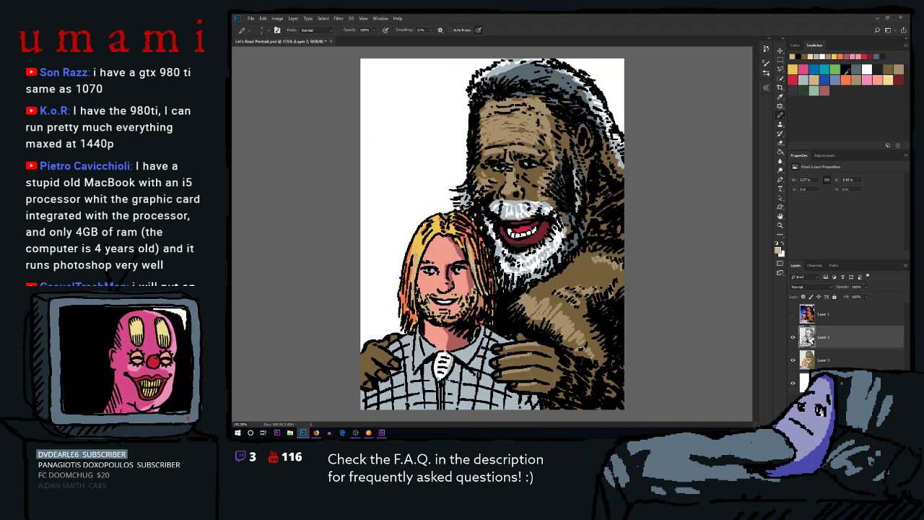
{"action": "left_click", "coordinate": [823, 359]}
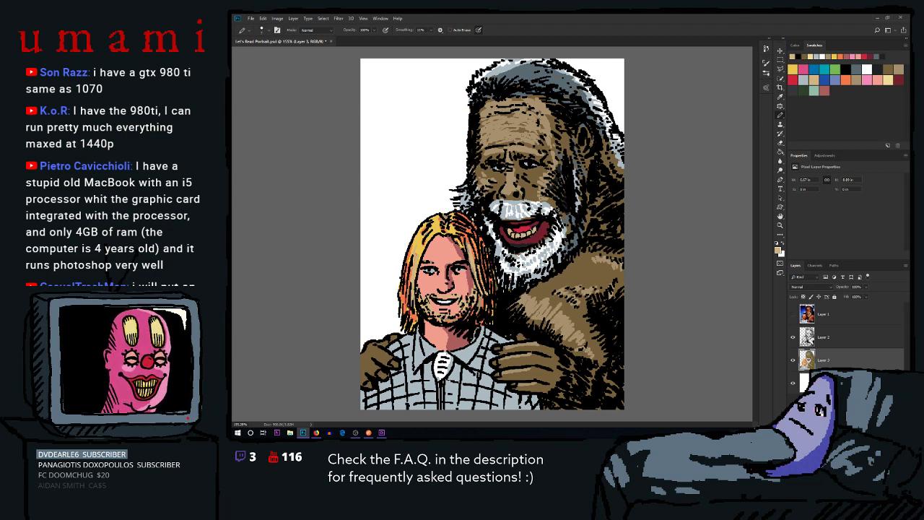
{"action": "left_click", "coordinate": [814, 75]}
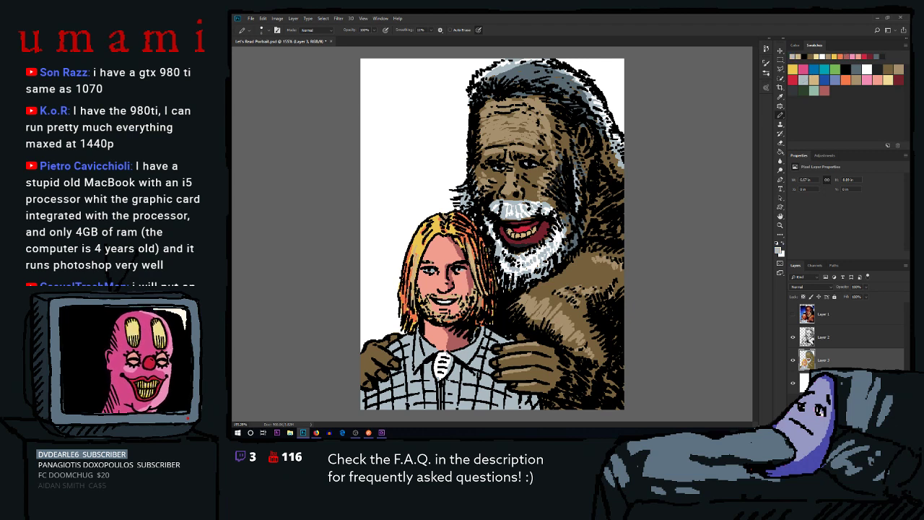
{"action": "left_click", "coordinate": [872, 66]}
{"action": "left_click", "coordinate": [510, 231]}
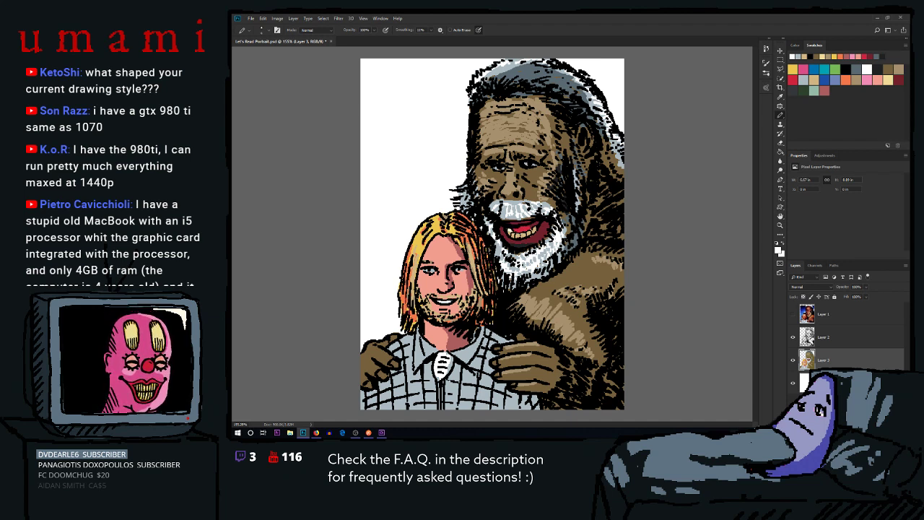
{"action": "left_click", "coordinate": [522, 236]}
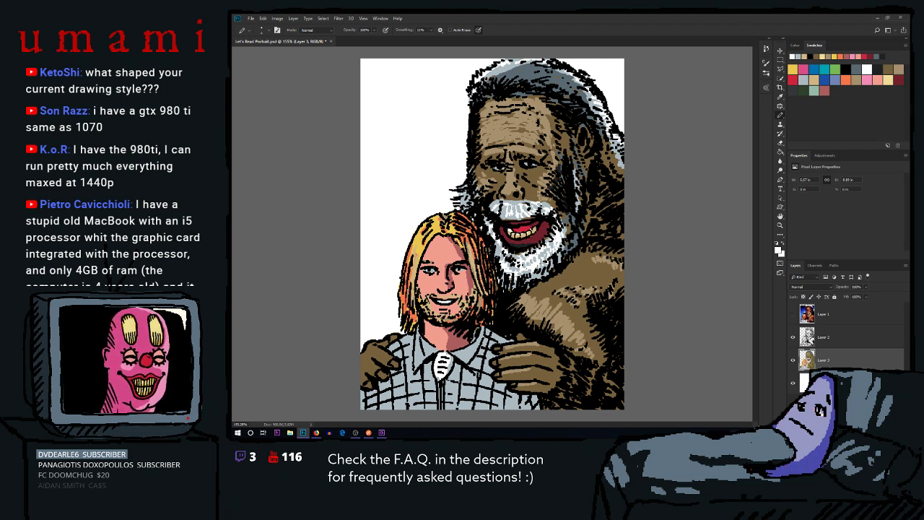
Select black and Layer 2, and examine the reference photo against the drawing by toggling Layer 1's visibility
{"action": "key", "text": "x"}
{"action": "left_click", "coordinate": [842, 334]}
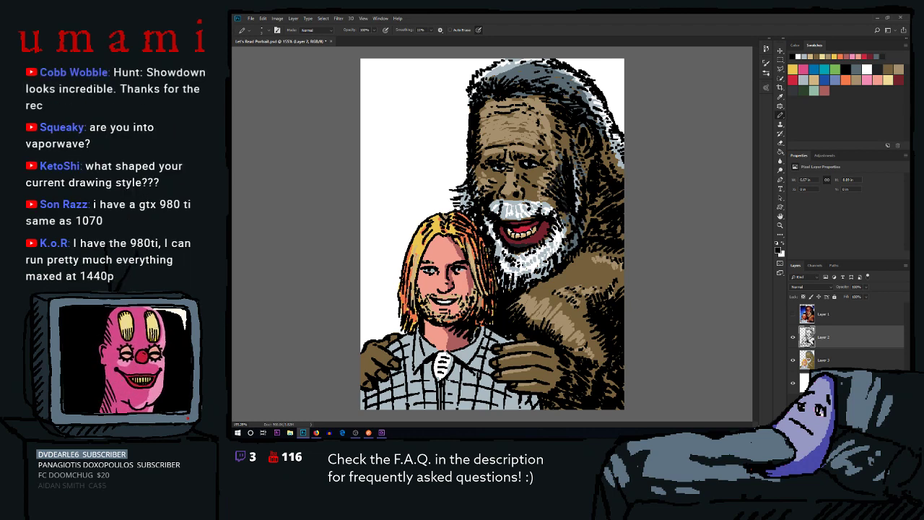
{"action": "left_click", "coordinate": [793, 316]}
{"action": "left_click", "coordinate": [794, 316]}
{"action": "left_click", "coordinate": [795, 316]}
{"action": "left_click", "coordinate": [795, 316]}
{"action": "left_click", "coordinate": [795, 316]}
{"action": "left_click", "coordinate": [796, 316]}
{"action": "left_click", "coordinate": [796, 316]}
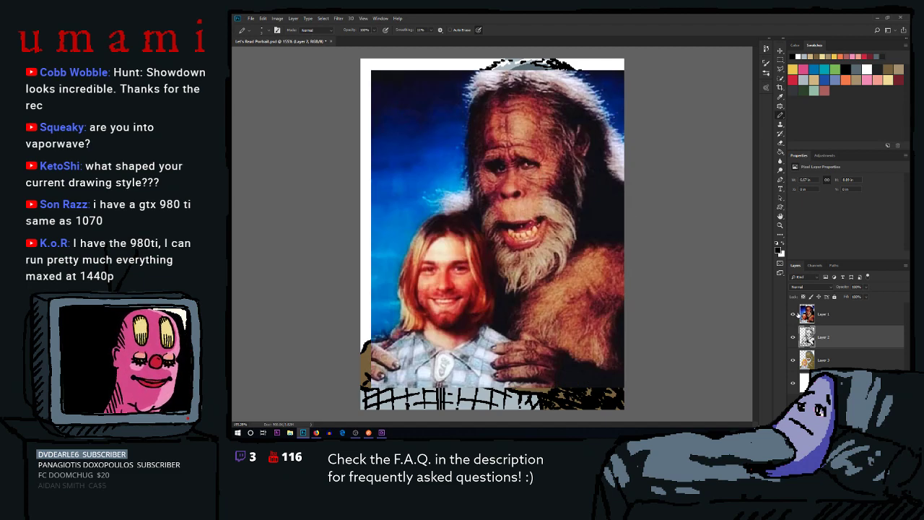
{"action": "left_click", "coordinate": [797, 316]}
{"action": "left_click", "coordinate": [794, 315]}
{"action": "left_click", "coordinate": [795, 316]}
{"action": "left_click", "coordinate": [794, 316]}
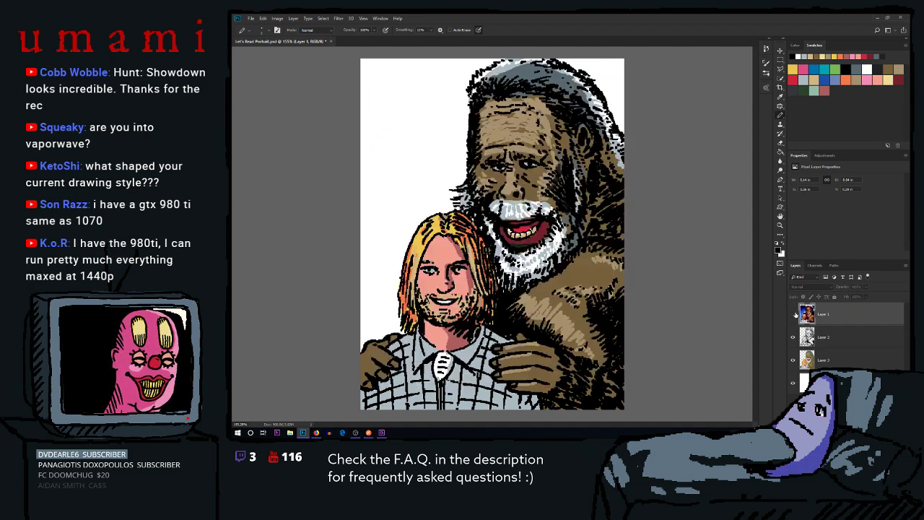
Paint white checks between the black plaid lines of the man's shirt on Layer 3
{"action": "left_click", "coordinate": [823, 361]}
{"action": "left_click", "coordinate": [867, 68]}
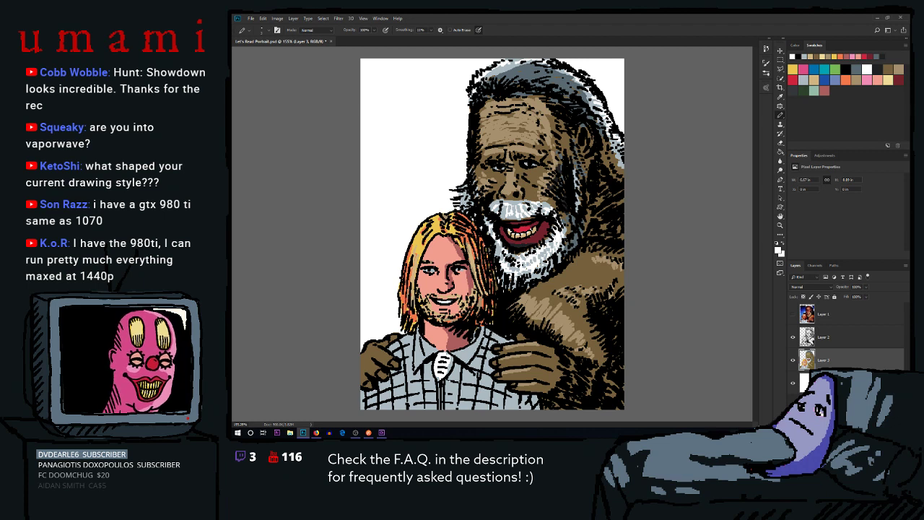
{"action": "left_click", "coordinate": [490, 354]}
{"action": "left_click", "coordinate": [490, 357]}
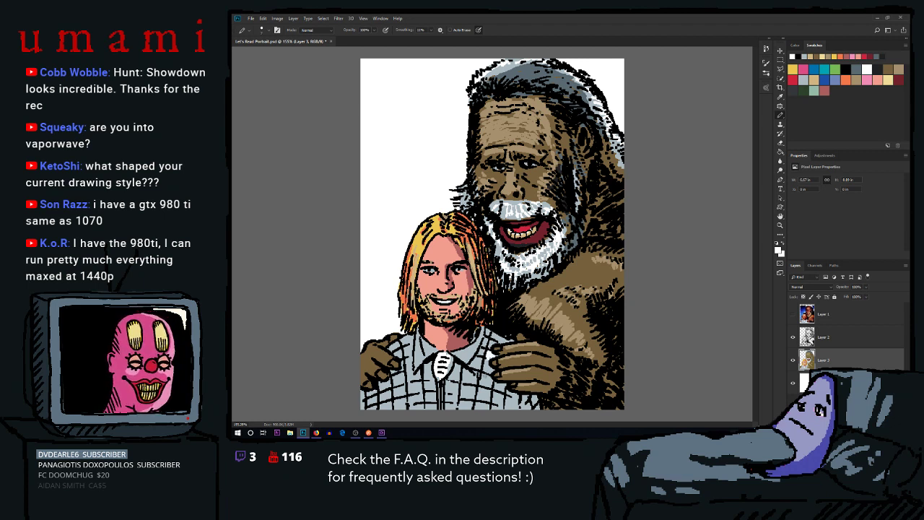
{"action": "left_click", "coordinate": [482, 379]}
{"action": "left_click", "coordinate": [485, 382]}
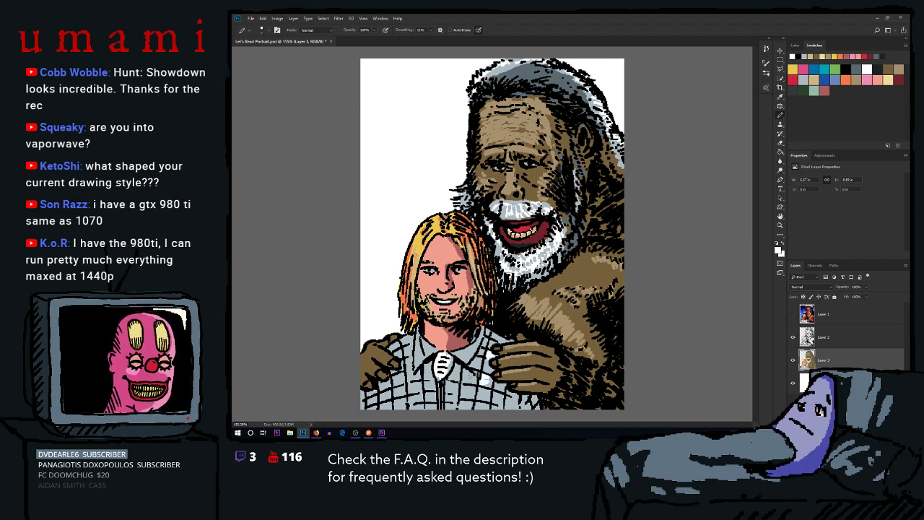
{"action": "mouse_move", "coordinate": [462, 389]}
{"action": "left_mouse_down"}
{"action": "mouse_move", "coordinate": [496, 397]}
{"action": "mouse_move", "coordinate": [485, 407]}
{"action": "left_mouse_up"}
{"action": "left_click", "coordinate": [501, 401]}
{"action": "left_click", "coordinate": [511, 393]}
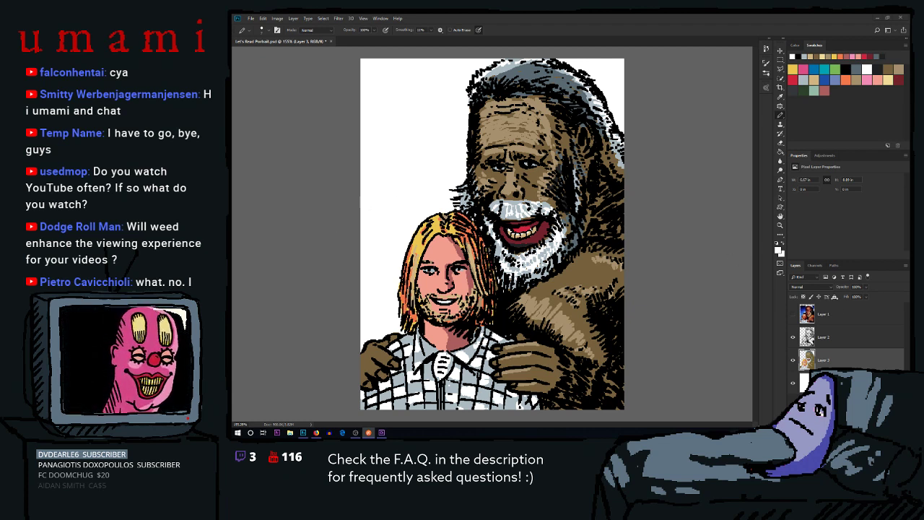
{"action": "left_click", "coordinate": [837, 346]}
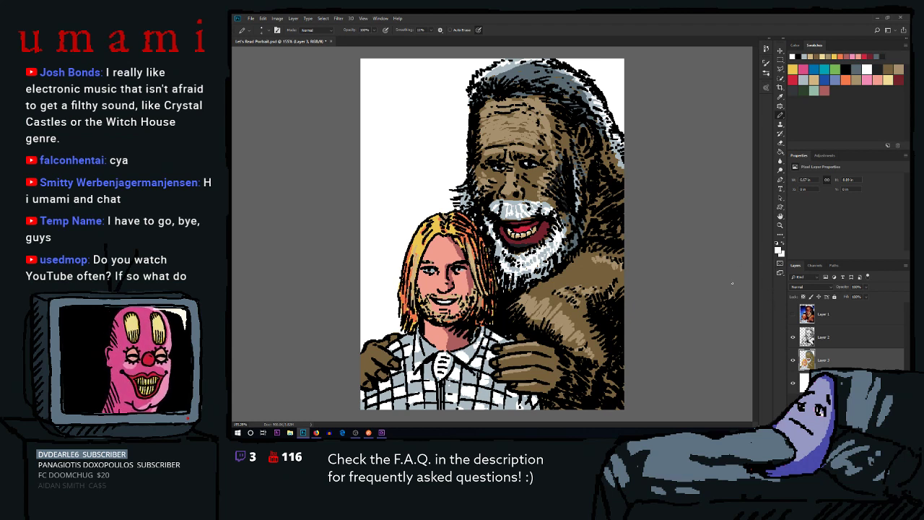
Paint orange accent strokes into Bigfoot's fur along the brow, temple, shoulder, chest and lower arm on Layer 3
{"action": "left_click", "coordinate": [793, 316]}
{"action": "left_click", "coordinate": [794, 316]}
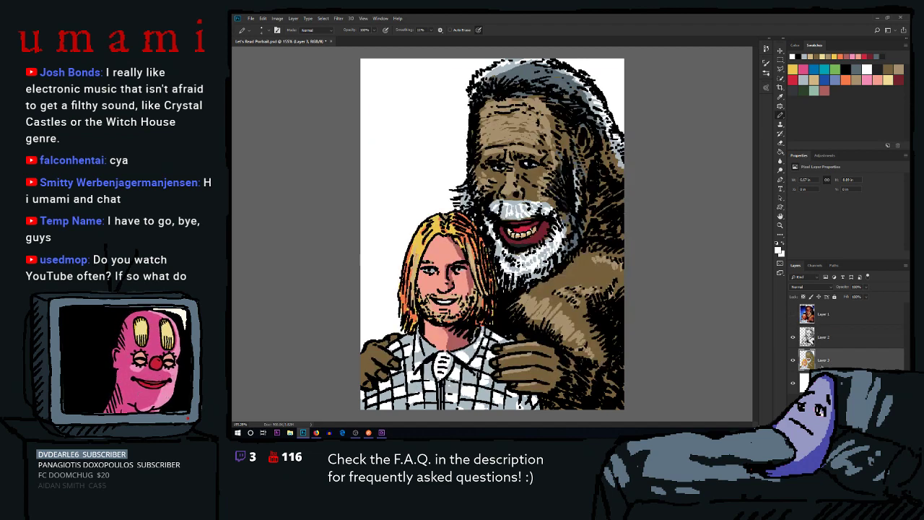
{"action": "left_click", "coordinate": [847, 79]}
{"action": "mouse_move", "coordinate": [575, 275]}
{"action": "left_mouse_down"}
{"action": "mouse_move", "coordinate": [593, 273]}
{"action": "mouse_move", "coordinate": [582, 254]}
{"action": "mouse_move", "coordinate": [593, 248]}
{"action": "left_mouse_up"}
{"action": "key", "text": "ctrl+z"}
{"action": "key", "text": "ctrl+z"}
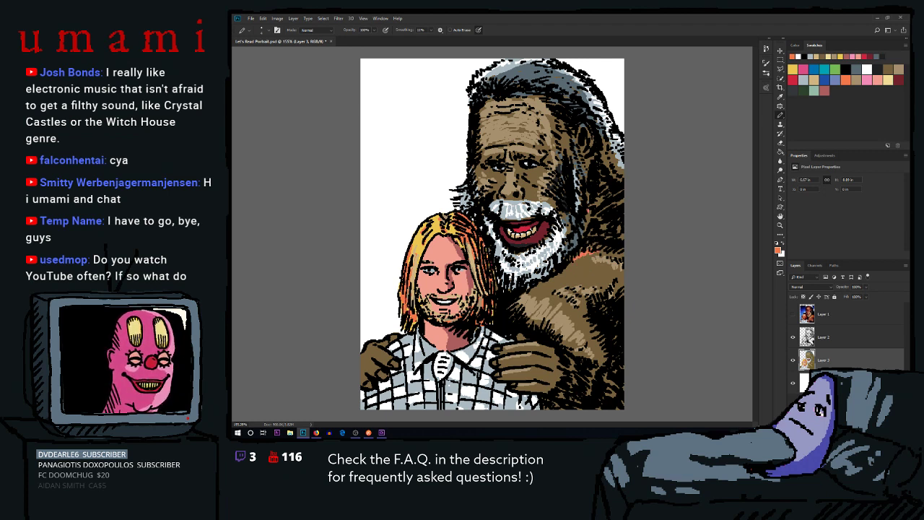
{"action": "mouse_move", "coordinate": [560, 147]}
{"action": "left_mouse_down"}
{"action": "mouse_move", "coordinate": [564, 140]}
{"action": "mouse_move", "coordinate": [566, 153]}
{"action": "mouse_move", "coordinate": [552, 99]}
{"action": "mouse_move", "coordinate": [527, 91]}
{"action": "left_mouse_up"}
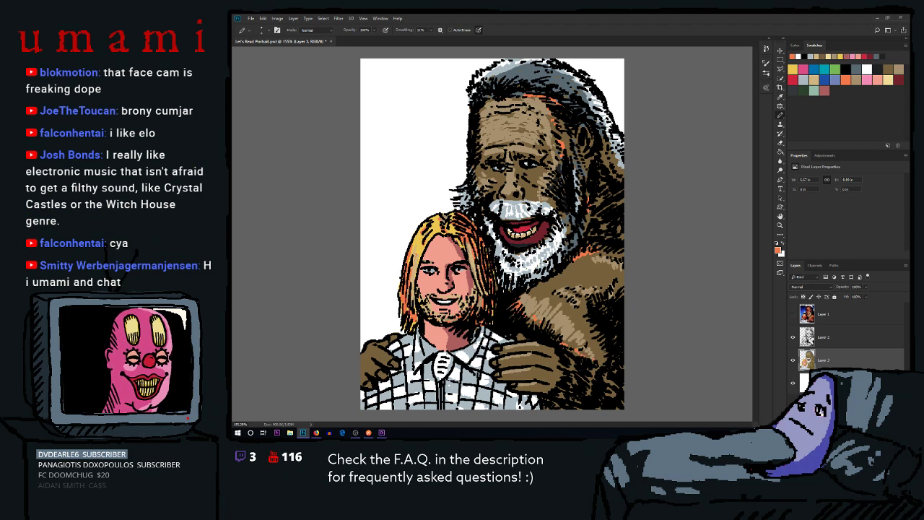
{"action": "mouse_move", "coordinate": [573, 386]}
{"action": "left_mouse_down"}
{"action": "mouse_move", "coordinate": [575, 367]}
{"action": "mouse_move", "coordinate": [591, 379]}
{"action": "mouse_move", "coordinate": [592, 372]}
{"action": "left_mouse_up"}
{"action": "left_click_drag", "start_coordinate": [559, 400], "coordinate": [565, 396]}
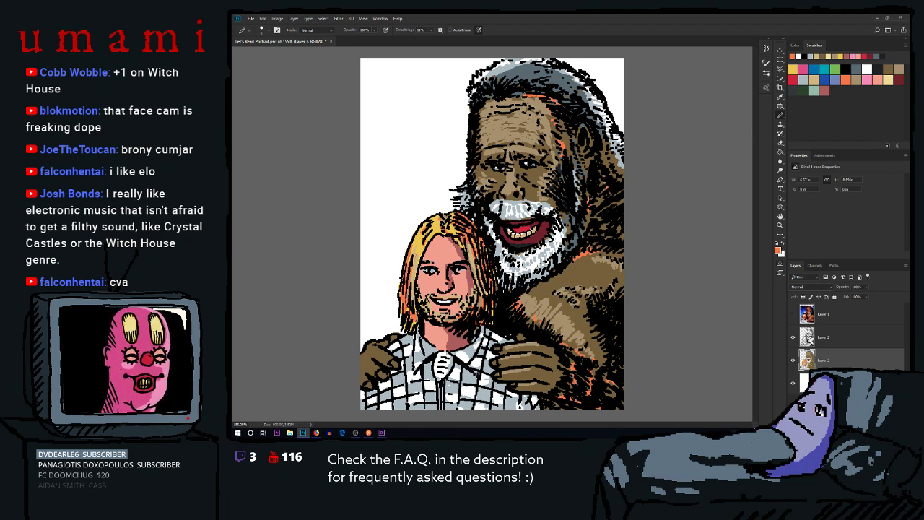
Fill the fur behind Bigfoot's head, around the ear and down the back with dark red
{"action": "left_click", "coordinate": [900, 73]}
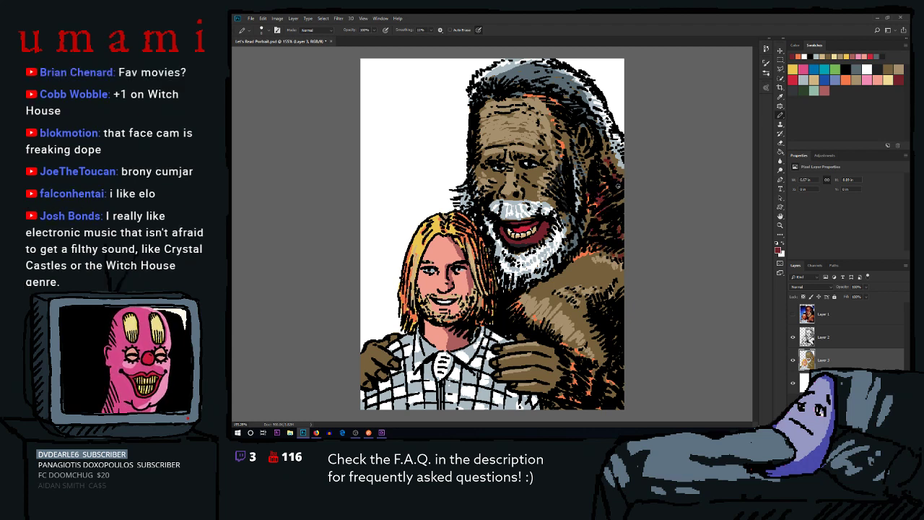
{"action": "mouse_move", "coordinate": [607, 149]}
{"action": "left_mouse_down"}
{"action": "mouse_move", "coordinate": [614, 151]}
{"action": "mouse_move", "coordinate": [602, 137]}
{"action": "left_mouse_up"}
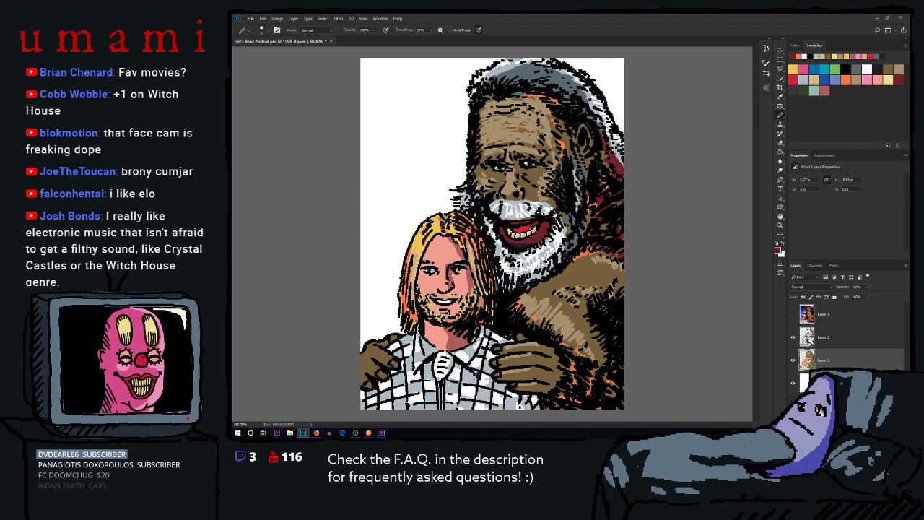
{"action": "mouse_move", "coordinate": [590, 133]}
{"action": "left_mouse_down"}
{"action": "mouse_move", "coordinate": [581, 125]}
{"action": "mouse_move", "coordinate": [588, 163]}
{"action": "mouse_move", "coordinate": [599, 163]}
{"action": "left_mouse_up"}
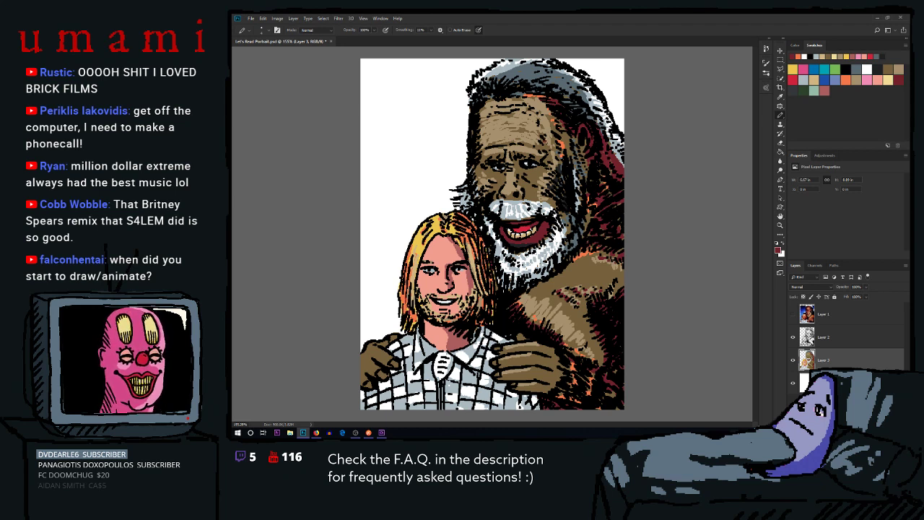
Add dark red shading strokes to Bigfoot's forehead, shoulder and the fingers of the hand on the man's shoulder
{"action": "mouse_move", "coordinate": [533, 99]}
{"action": "left_mouse_down"}
{"action": "mouse_move", "coordinate": [543, 111]}
{"action": "mouse_move", "coordinate": [514, 113]}
{"action": "mouse_move", "coordinate": [530, 101]}
{"action": "left_mouse_up"}
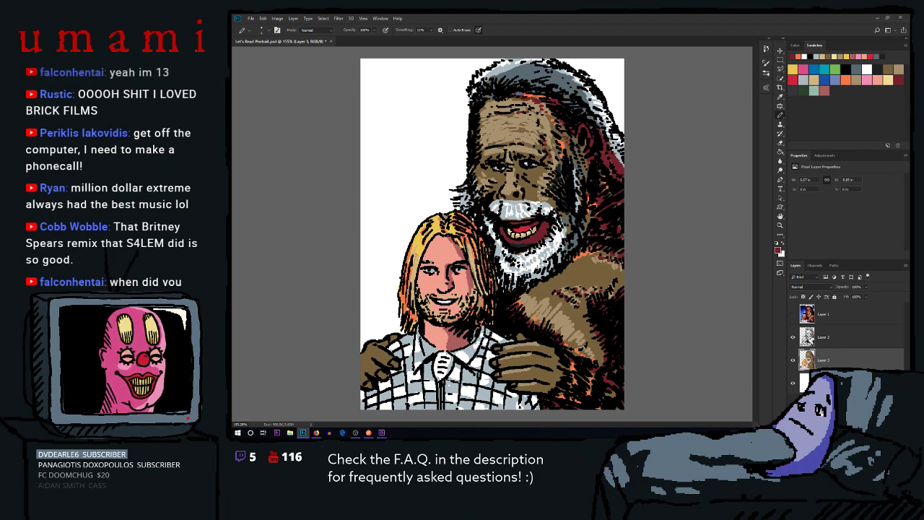
{"action": "left_click_drag", "start_coordinate": [562, 271], "coordinate": [580, 267]}
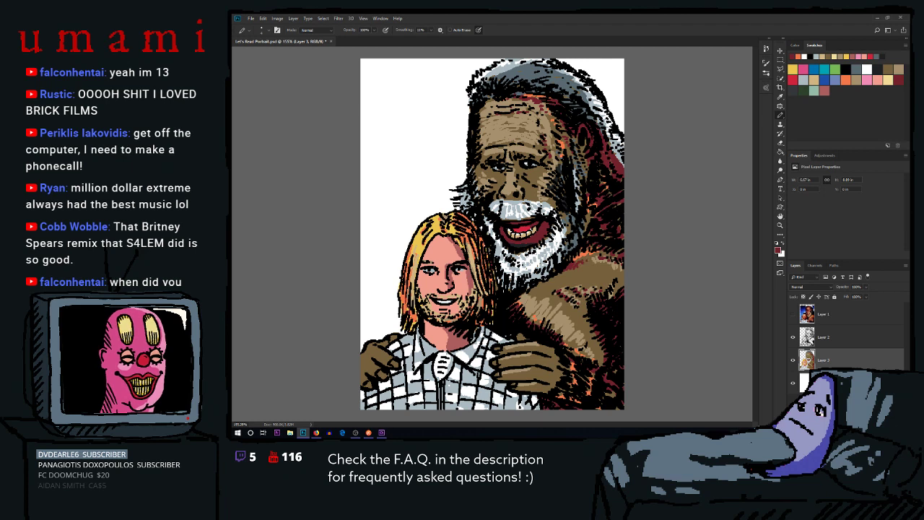
{"action": "left_click_drag", "start_coordinate": [573, 257], "coordinate": [583, 261]}
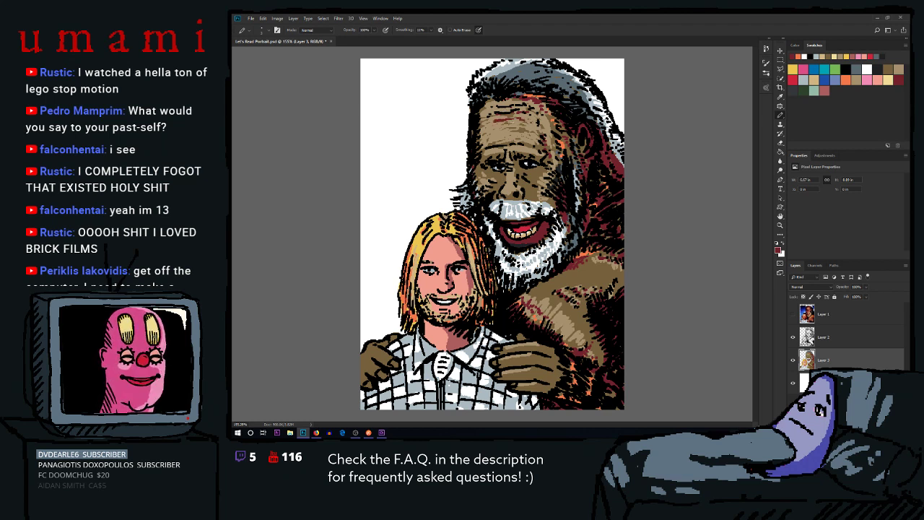
{"action": "left_click_drag", "start_coordinate": [541, 119], "coordinate": [555, 133]}
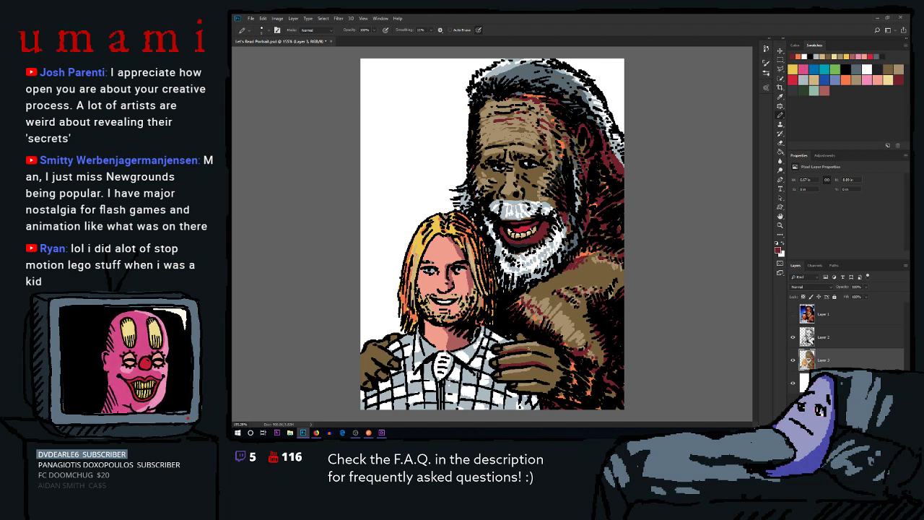
{"action": "mouse_move", "coordinate": [508, 379]}
{"action": "left_mouse_down"}
{"action": "mouse_move", "coordinate": [547, 380]}
{"action": "mouse_move", "coordinate": [546, 391]}
{"action": "left_mouse_up"}
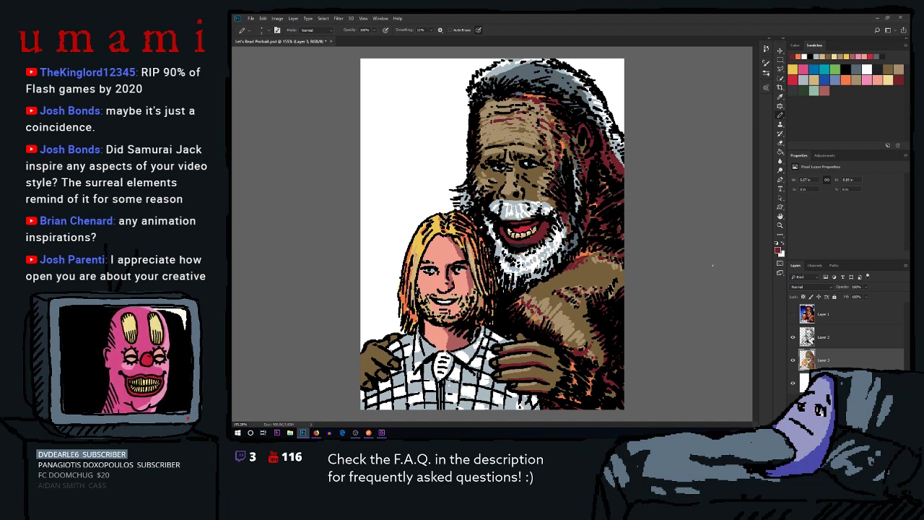
Touch up Bigfoot's shoulder and upper arm with light brown strokes on Layer 3 and pick the pale yellow swatch
{"action": "left_click", "coordinate": [824, 337]}
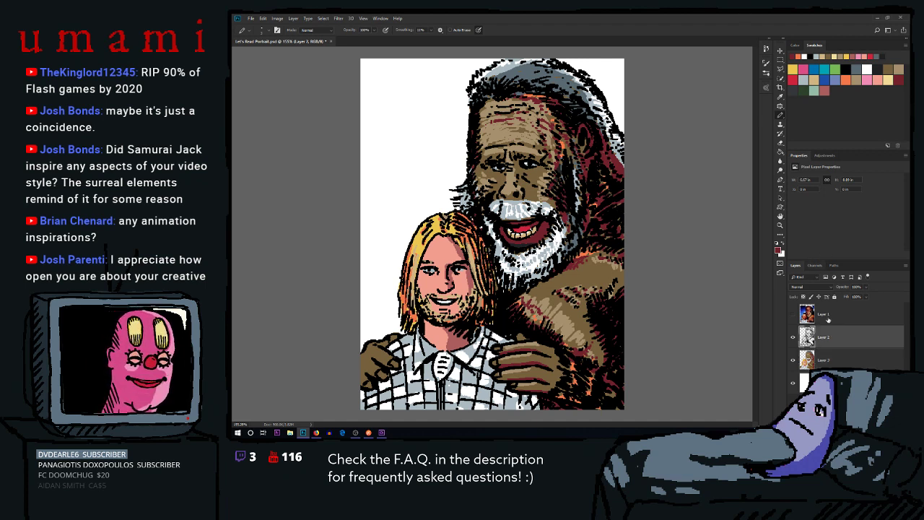
{"action": "left_click", "coordinate": [828, 361]}
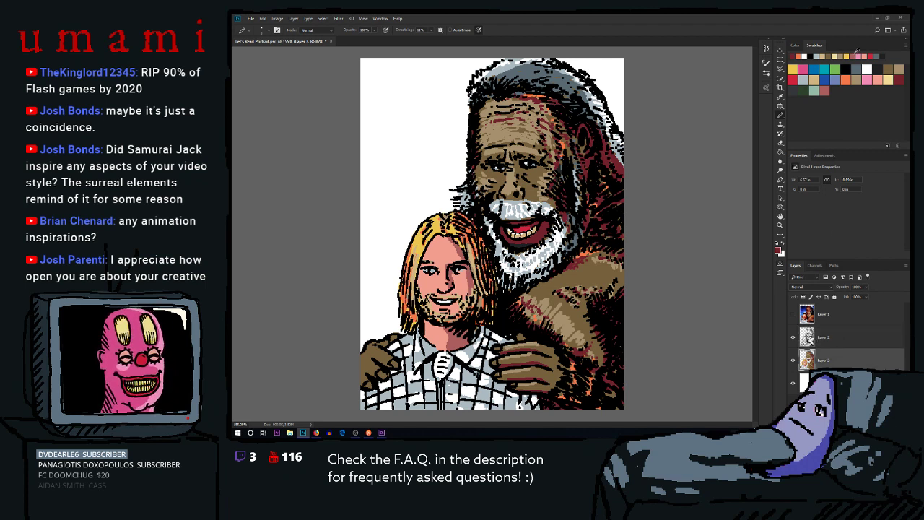
{"action": "left_click", "coordinate": [896, 70]}
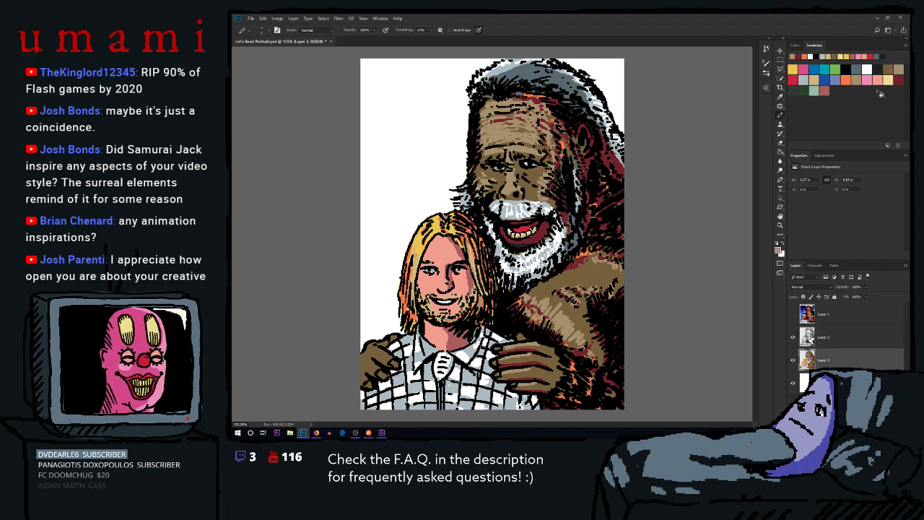
{"action": "left_click_drag", "start_coordinate": [563, 283], "coordinate": [601, 278]}
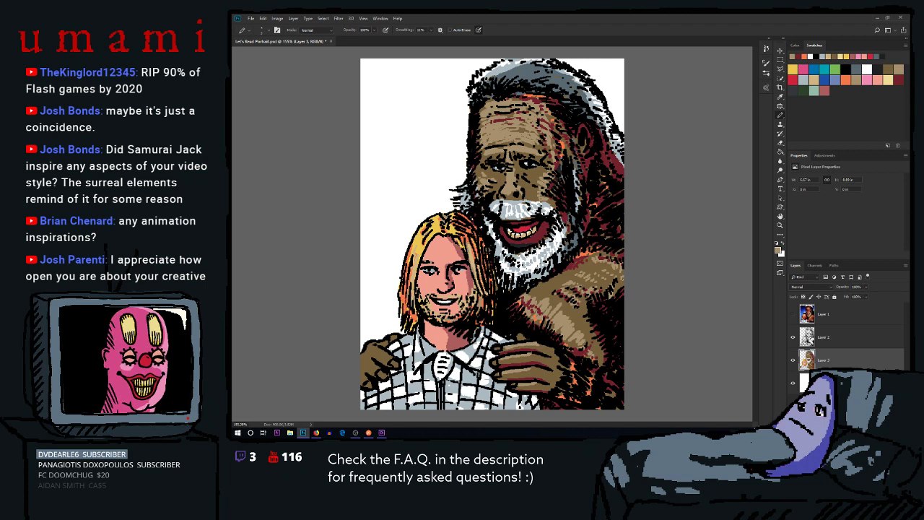
{"action": "left_click_drag", "start_coordinate": [614, 291], "coordinate": [626, 282]}
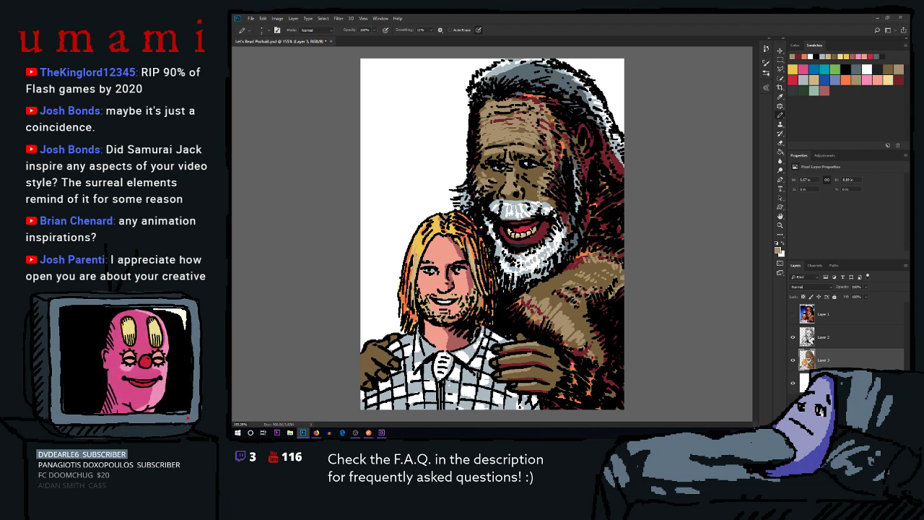
{"action": "left_click_drag", "start_coordinate": [595, 253], "coordinate": [596, 256]}
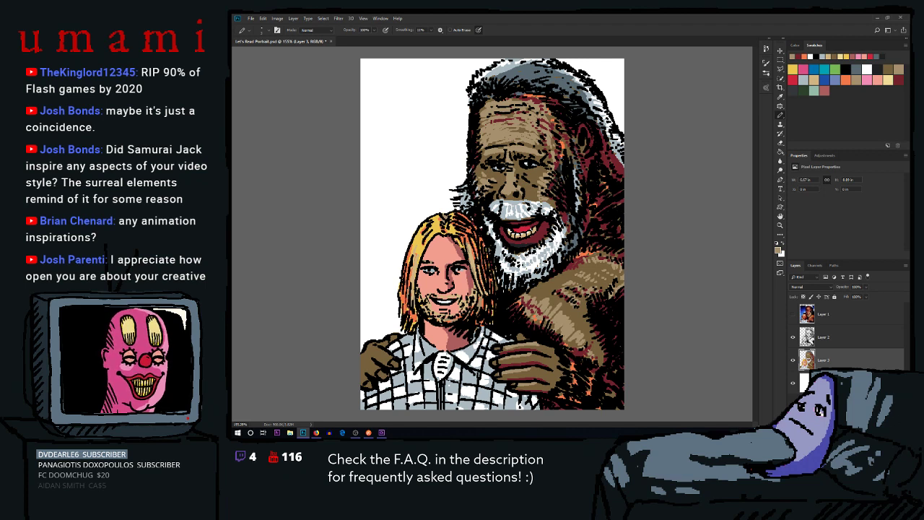
{"action": "left_click_drag", "start_coordinate": [564, 269], "coordinate": [572, 266]}
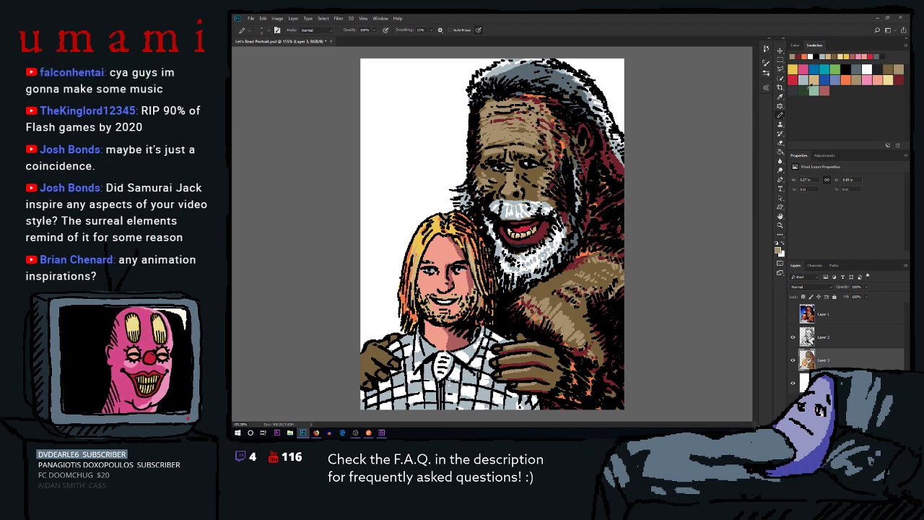
{"action": "left_click", "coordinate": [872, 75]}
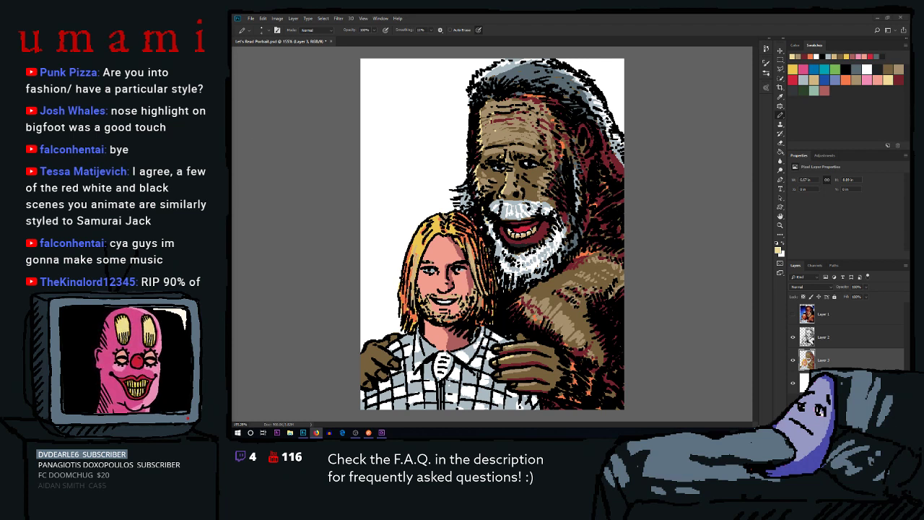
Switch to Firefox, look through the Samurai Jack image results for their art style, and return to Photoshop
{"action": "key", "text": "alt+Tab"}
{"action": "scroll", "coordinate": [366, 142], "scroll_direction": "down", "scroll_amount": 2}
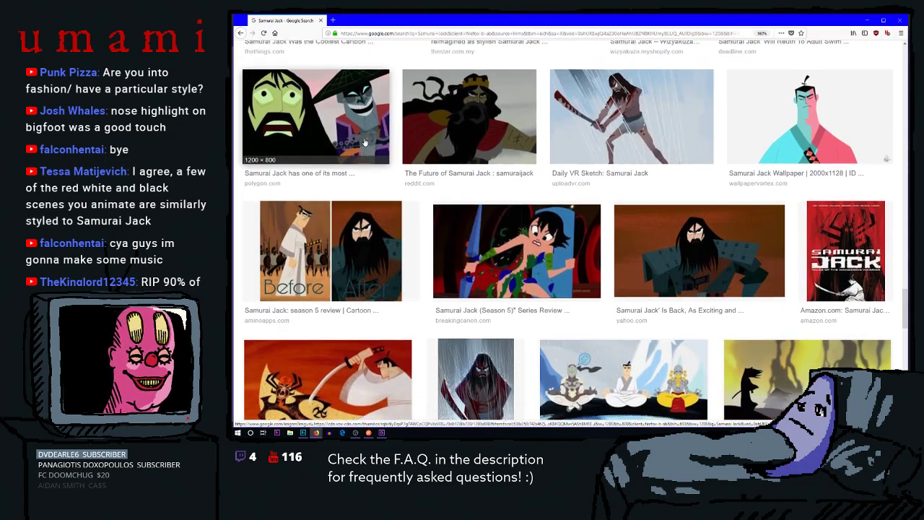
{"action": "scroll", "coordinate": [365, 143], "scroll_direction": "down", "scroll_amount": 15}
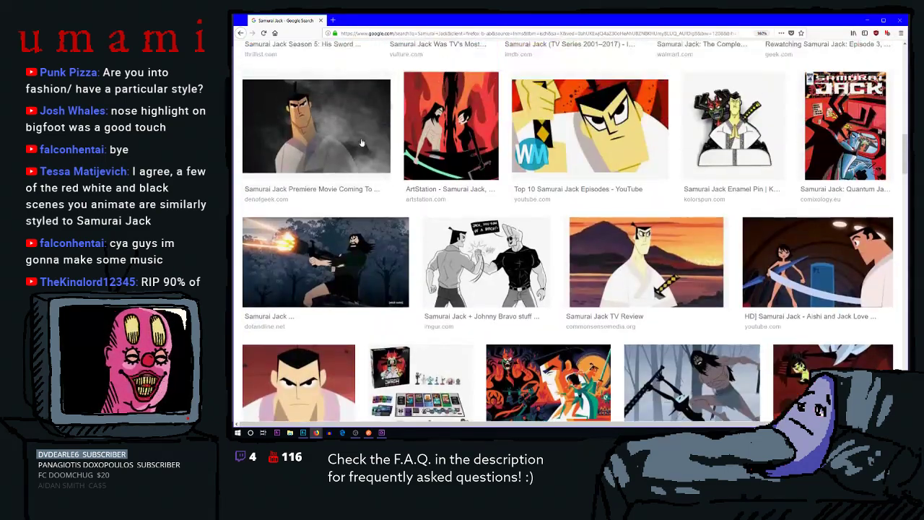
{"action": "scroll", "coordinate": [358, 147], "scroll_direction": "up", "scroll_amount": 5}
{"action": "scroll", "coordinate": [358, 147], "scroll_direction": "up", "scroll_amount": 3}
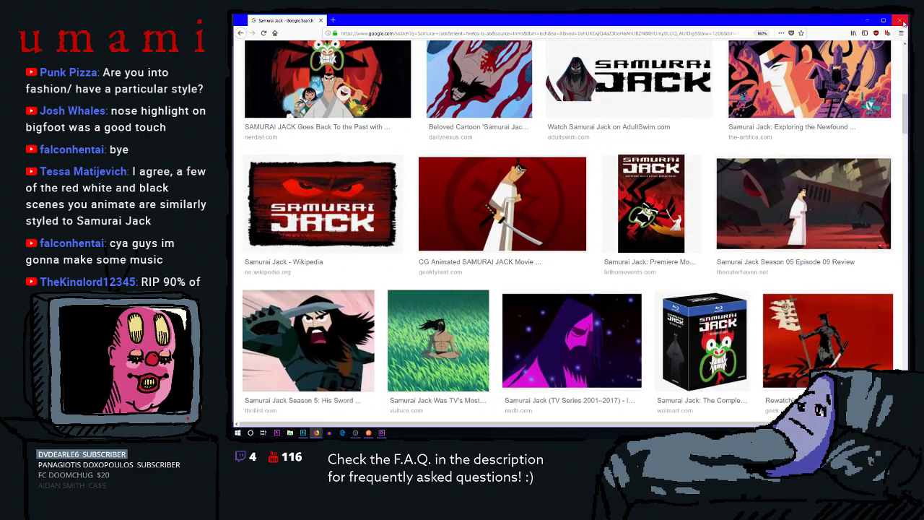
{"action": "scroll", "coordinate": [895, 72], "scroll_direction": "up", "scroll_amount": 3}
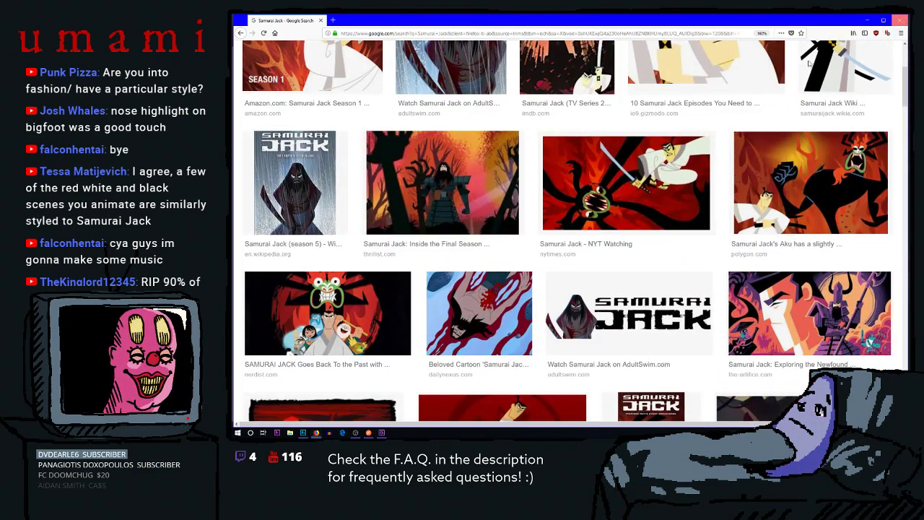
{"action": "left_click", "coordinate": [868, 21]}
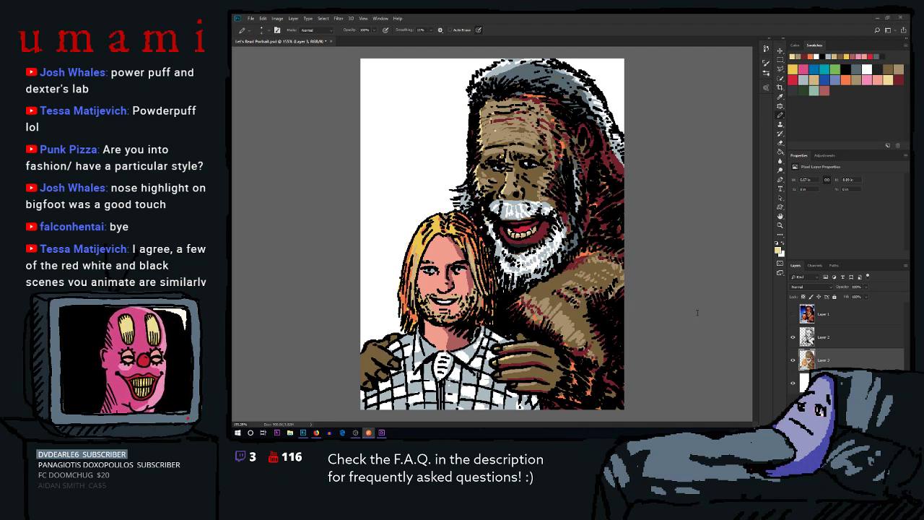
Compare the coloured portrait with the reference photo by repeatedly showing and hiding Layer 1
{"action": "left_click", "coordinate": [779, 346]}
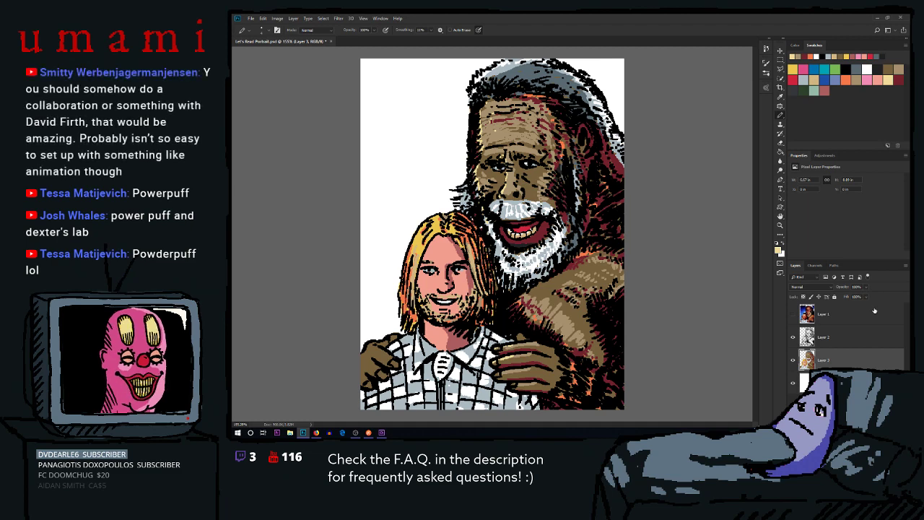
{"action": "left_click", "coordinate": [794, 314]}
{"action": "left_click", "coordinate": [793, 314]}
{"action": "left_click", "coordinate": [795, 314]}
{"action": "left_click", "coordinate": [795, 314]}
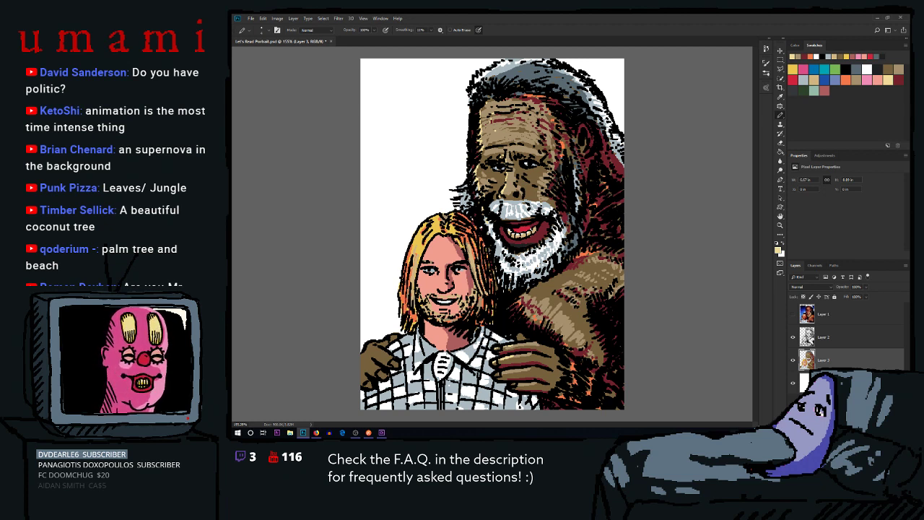
{"action": "key", "text": "alt+Tab"}
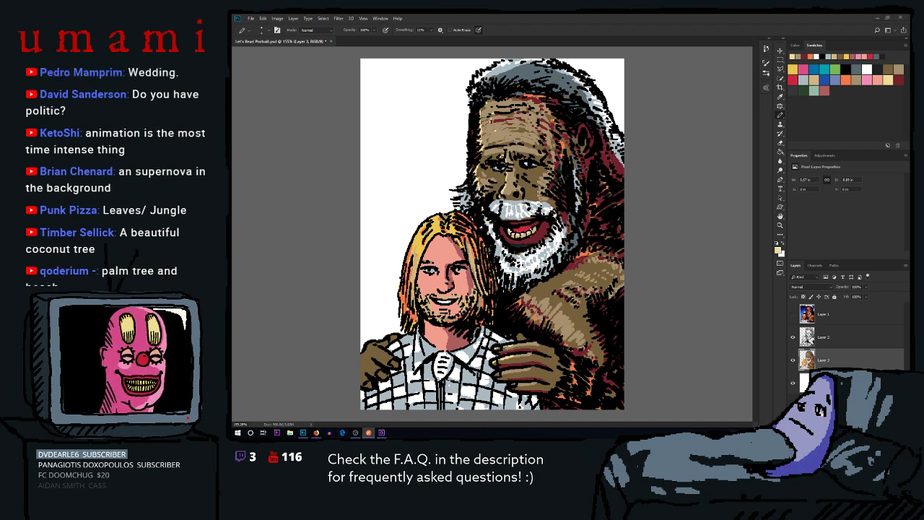
{"action": "key", "text": "alt+Tab"}
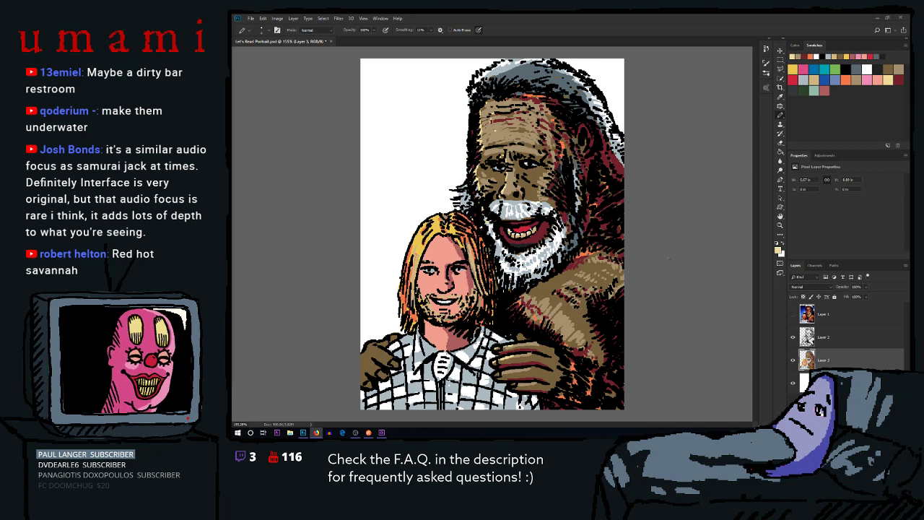
{"action": "left_click", "coordinate": [628, 180]}
{"action": "mouse_move", "coordinate": [423, 149]}
{"action": "left_mouse_down"}
{"action": "mouse_move", "coordinate": [435, 146]}
{"action": "mouse_move", "coordinate": [440, 177]}
{"action": "left_mouse_up"}
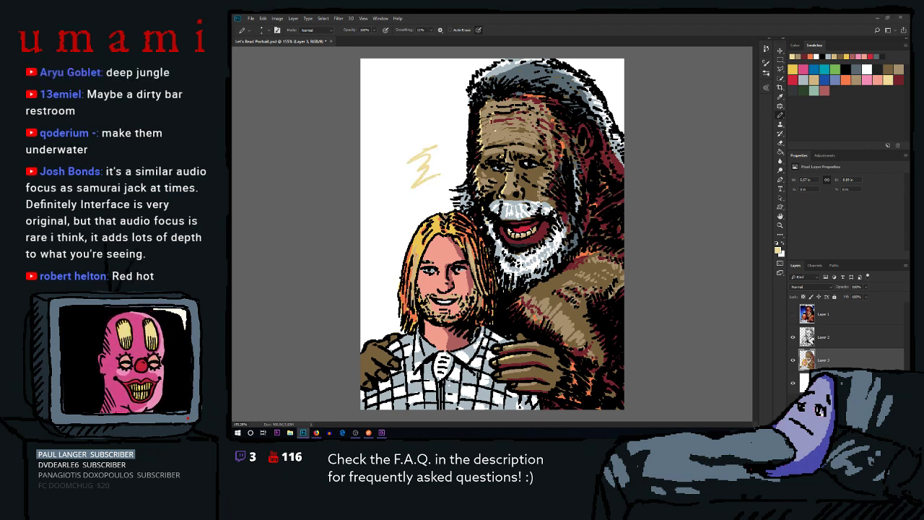
{"action": "key", "text": "ctrl+z"}
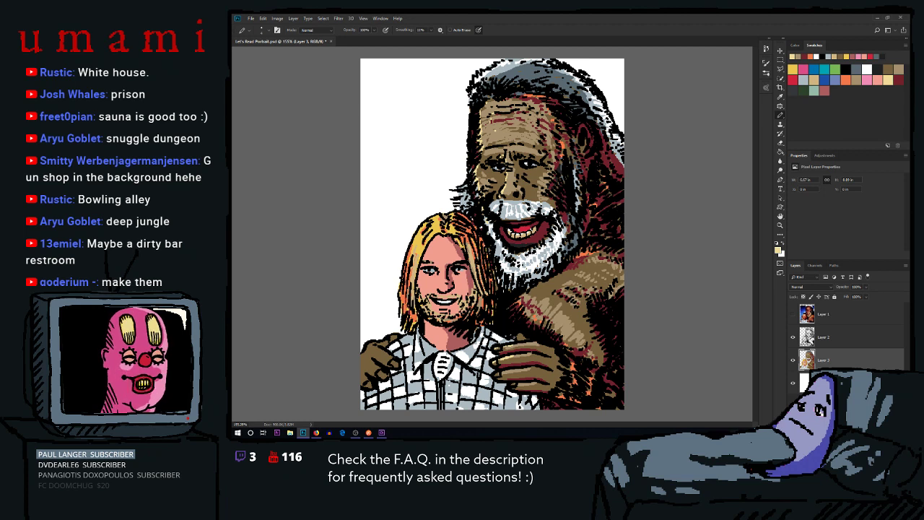
Create a new empty layer directly above Layer 2
{"action": "left_click", "coordinate": [827, 324]}
{"action": "left_click", "coordinate": [837, 342]}
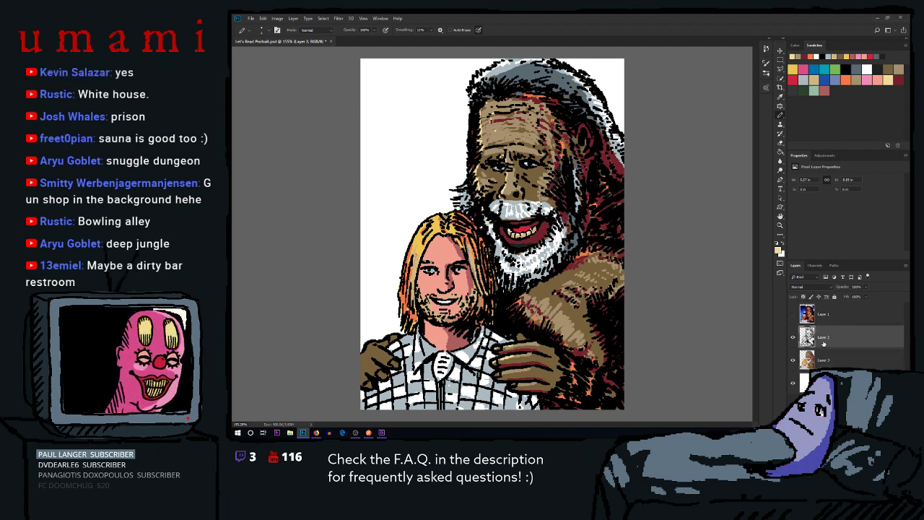
{"action": "key", "text": "ctrl+shift+alt+n"}
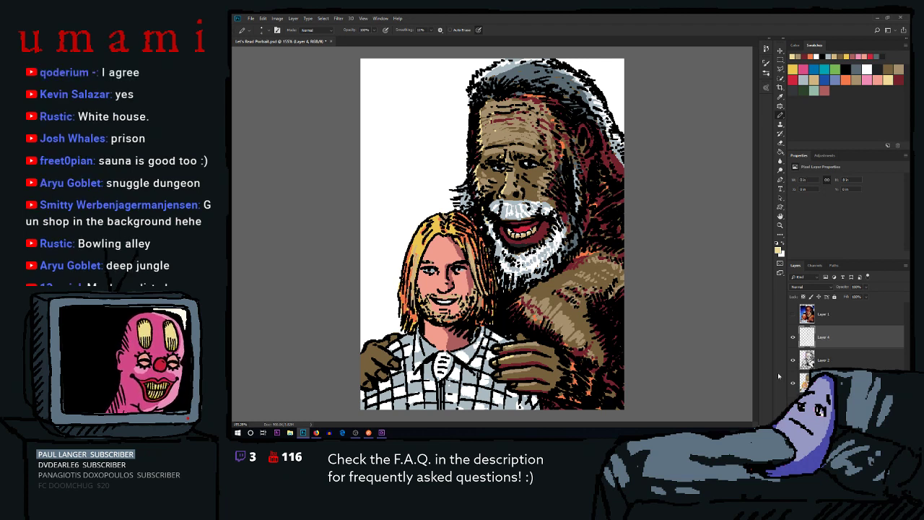
Draw a solid light grey phone shape rising above Bigfoot's hand beside the man's shoulder on Layer 4
{"action": "left_click", "coordinate": [805, 82]}
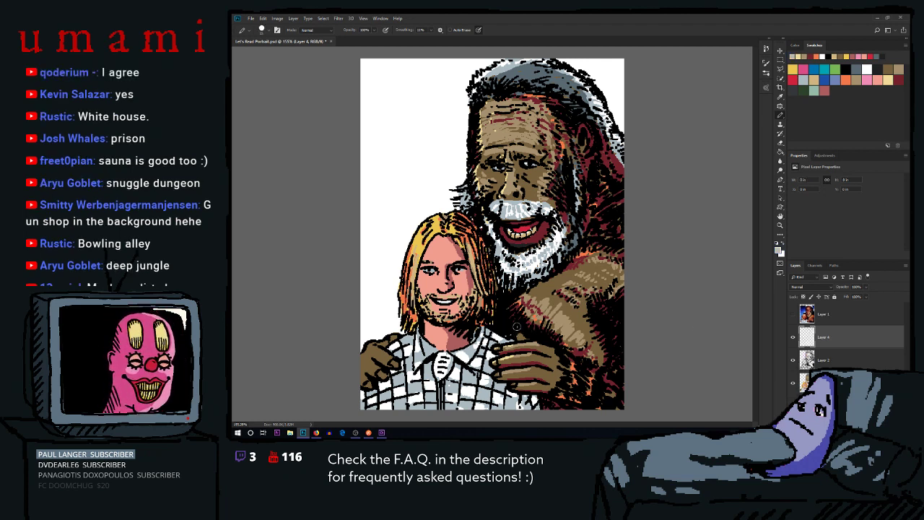
{"action": "mouse_move", "coordinate": [517, 340]}
{"action": "left_mouse_down"}
{"action": "mouse_move", "coordinate": [517, 314]}
{"action": "mouse_move", "coordinate": [519, 333]}
{"action": "mouse_move", "coordinate": [540, 310]}
{"action": "mouse_move", "coordinate": [540, 337]}
{"action": "left_mouse_up"}
{"action": "key", "text": "ctrl+z"}
{"action": "key", "text": "ctrl+z"}
{"action": "left_click_drag", "start_coordinate": [515, 307], "coordinate": [516, 336]}
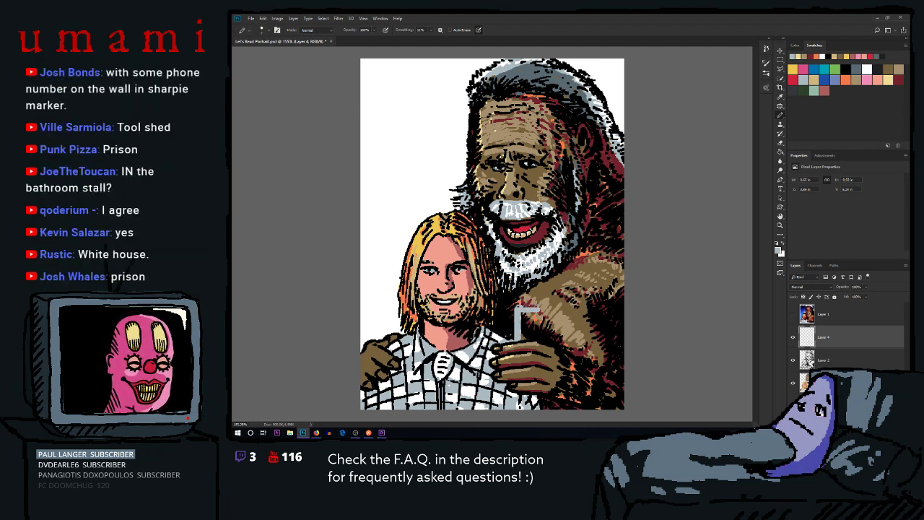
{"action": "left_click_drag", "start_coordinate": [515, 306], "coordinate": [538, 304]}
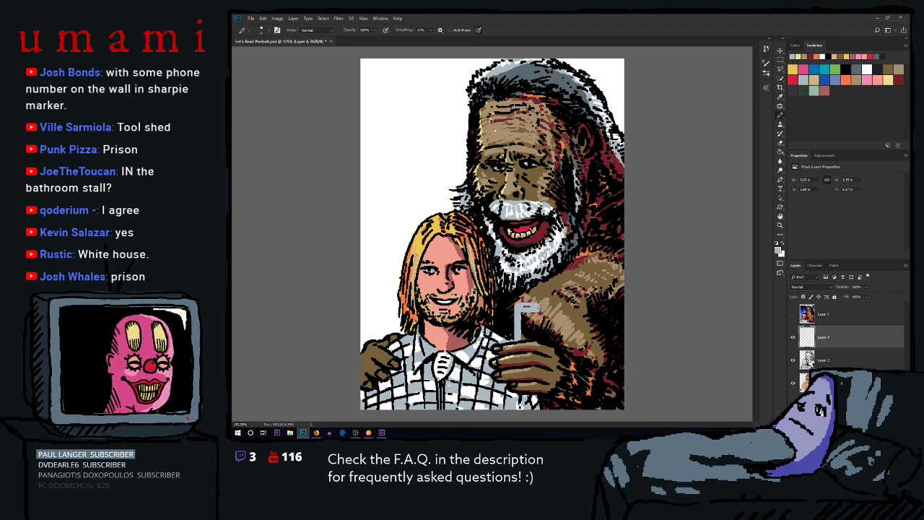
{"action": "left_click_drag", "start_coordinate": [538, 307], "coordinate": [539, 340]}
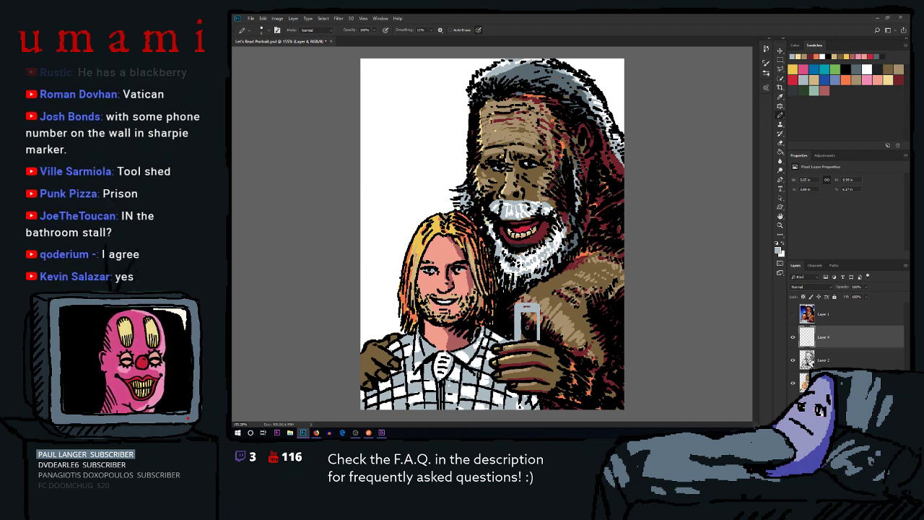
{"action": "left_click_drag", "start_coordinate": [518, 338], "coordinate": [539, 338]}
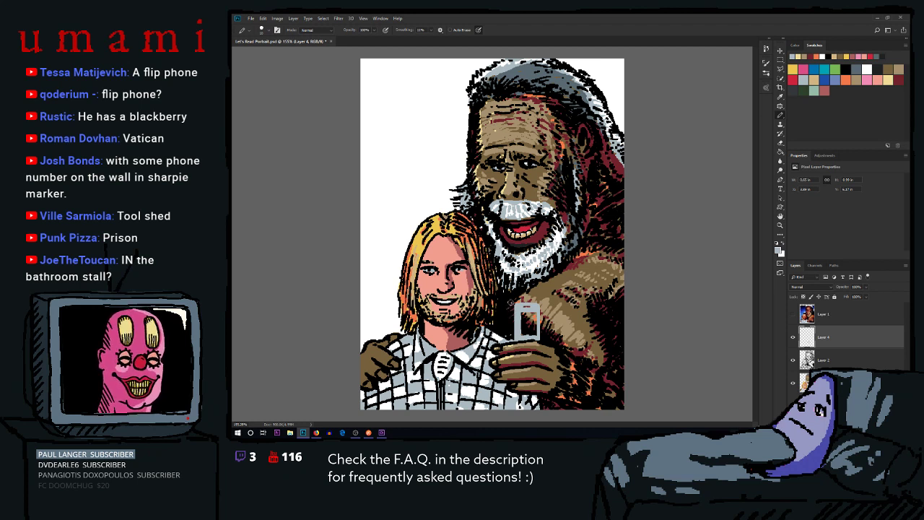
{"action": "mouse_move", "coordinate": [524, 313]}
{"action": "left_mouse_down"}
{"action": "mouse_move", "coordinate": [535, 332]}
{"action": "mouse_move", "coordinate": [525, 309]}
{"action": "mouse_move", "coordinate": [535, 317]}
{"action": "left_mouse_up"}
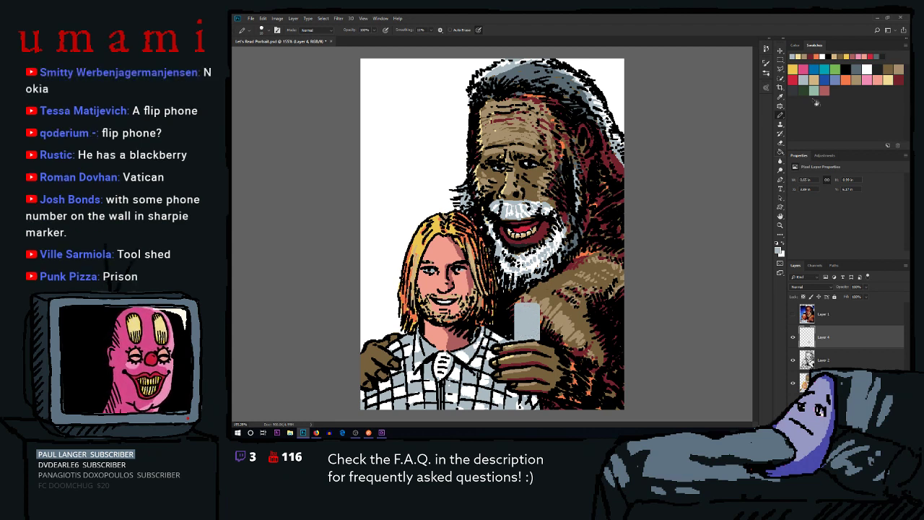
Create a new layer above Layer 4 and outline the grey phone in black with rounded upper corners
{"action": "left_click", "coordinate": [846, 69]}
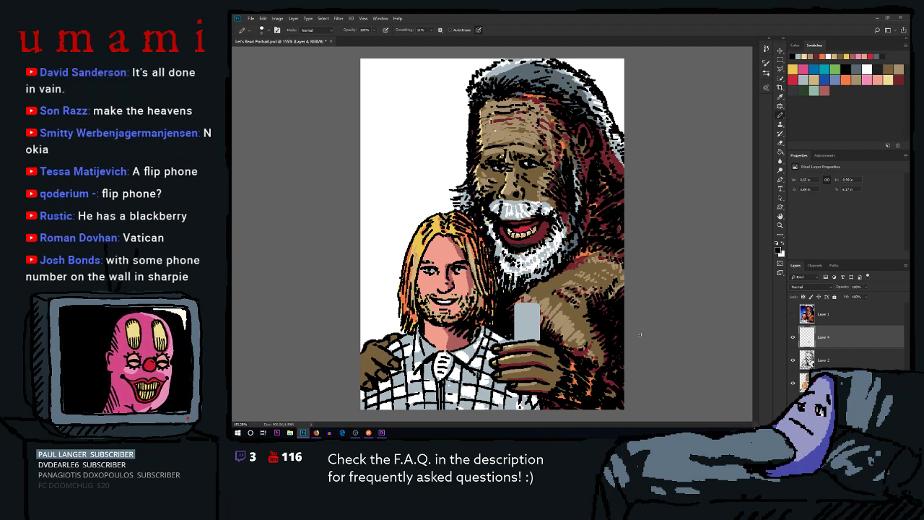
{"action": "key", "text": "ctrl+shift+alt+n"}
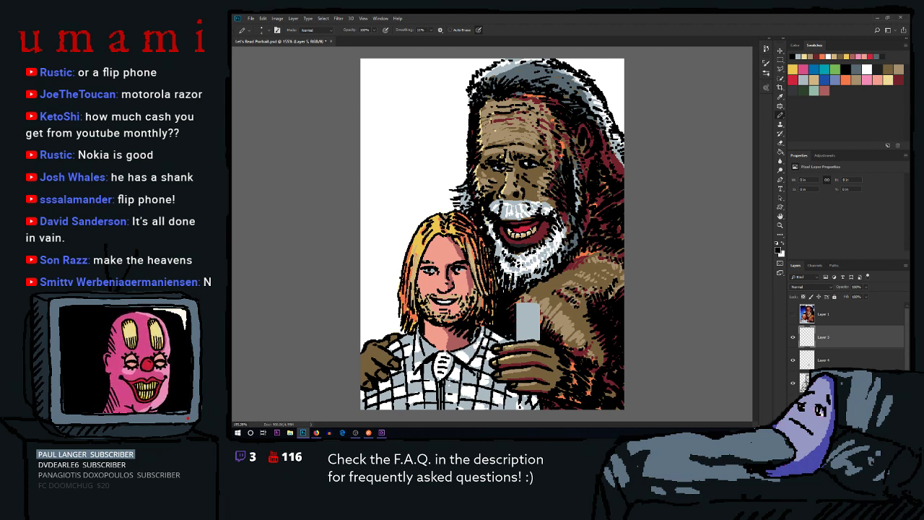
{"action": "left_click_drag", "start_coordinate": [516, 304], "coordinate": [515, 341]}
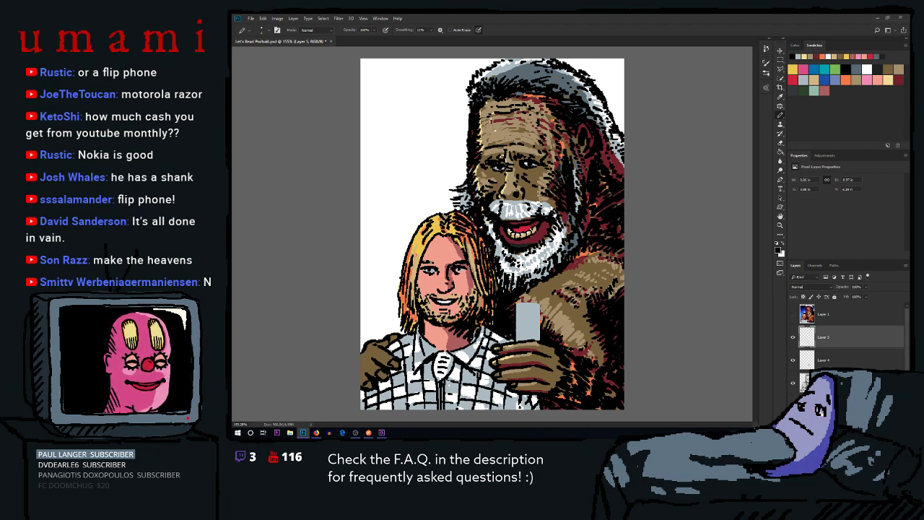
{"action": "mouse_move", "coordinate": [517, 304]}
{"action": "left_mouse_down"}
{"action": "mouse_move", "coordinate": [544, 303]}
{"action": "mouse_move", "coordinate": [540, 341]}
{"action": "left_mouse_up"}
{"action": "key", "text": "ctrl+z"}
{"action": "key", "text": "ctrl+z"}
{"action": "key", "text": "ctrl+z"}
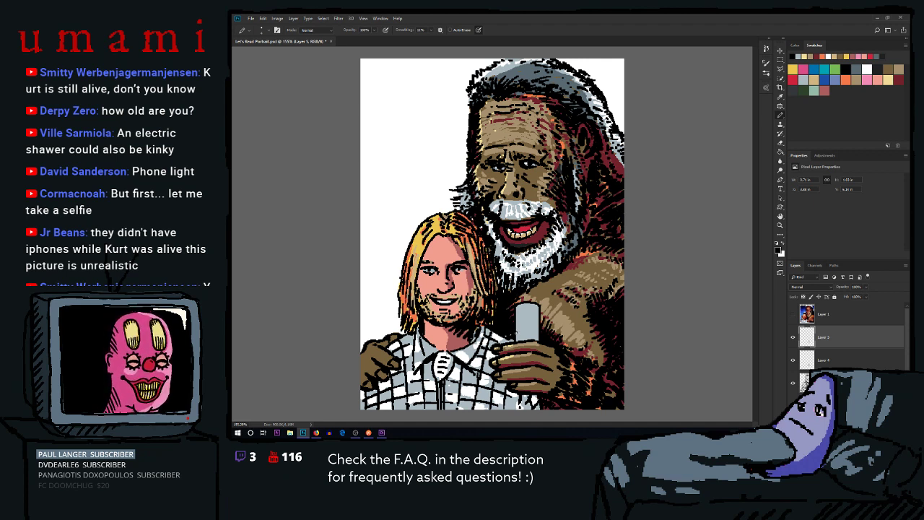
{"action": "left_click_drag", "start_coordinate": [517, 337], "coordinate": [520, 341]}
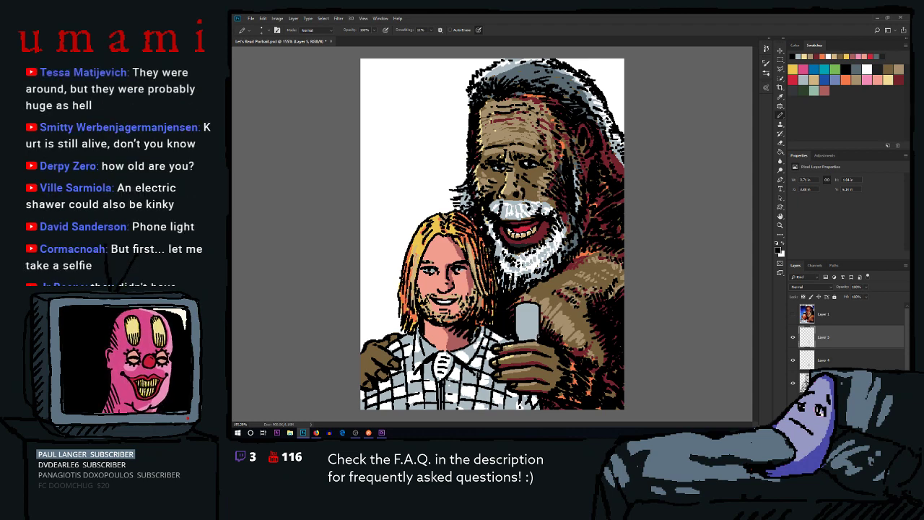
Paint a teal strip down the left side of the phone on Layer 4
{"action": "left_click", "coordinate": [832, 352]}
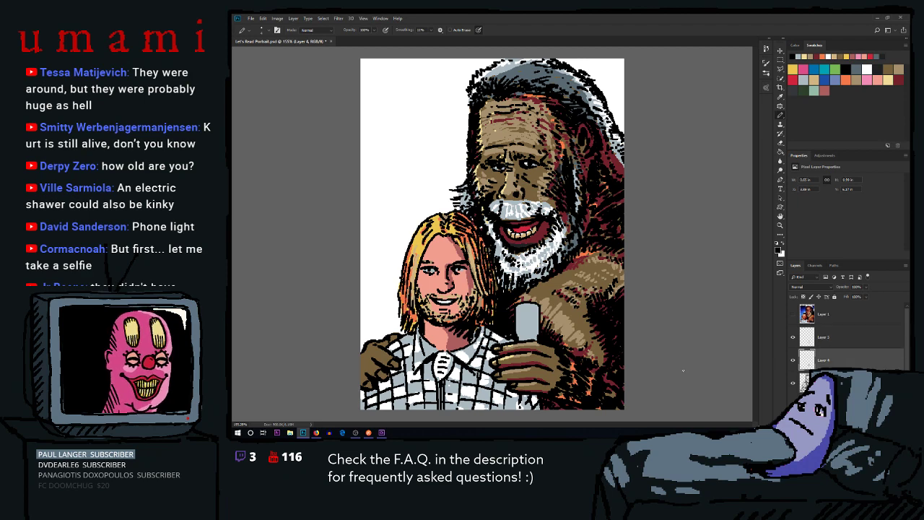
{"action": "left_click", "coordinate": [817, 343]}
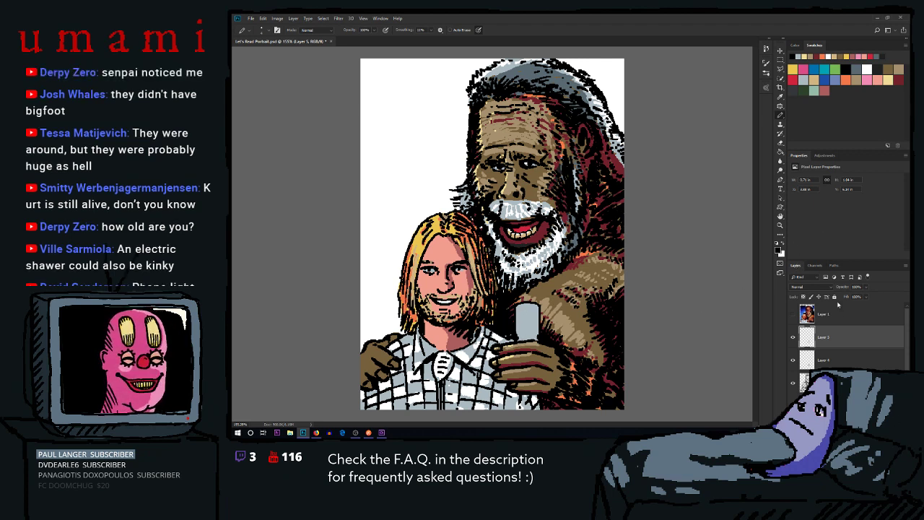
{"action": "left_click", "coordinate": [844, 361]}
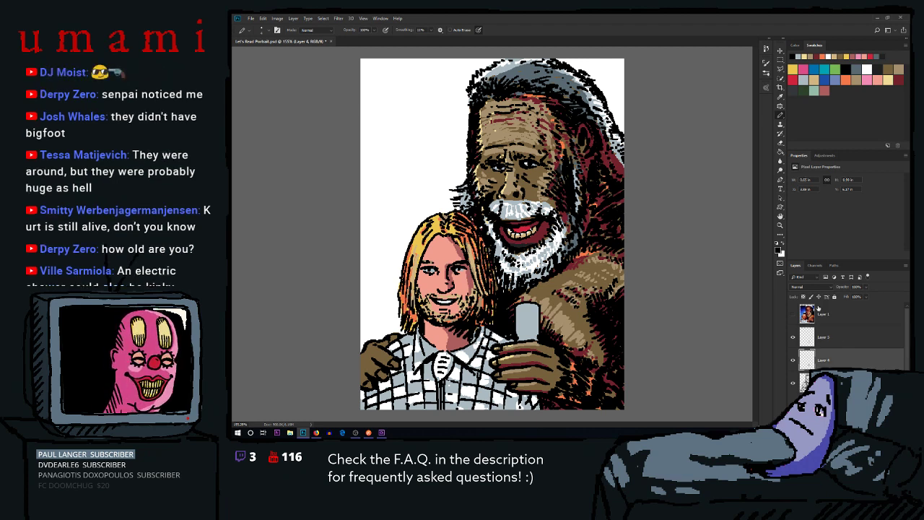
{"action": "left_click", "coordinate": [815, 79]}
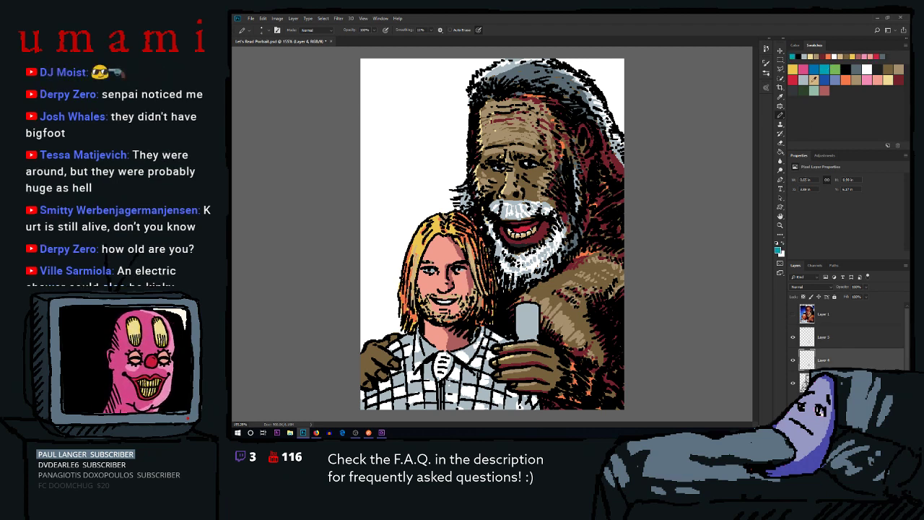
{"action": "left_click_drag", "start_coordinate": [513, 304], "coordinate": [521, 345]}
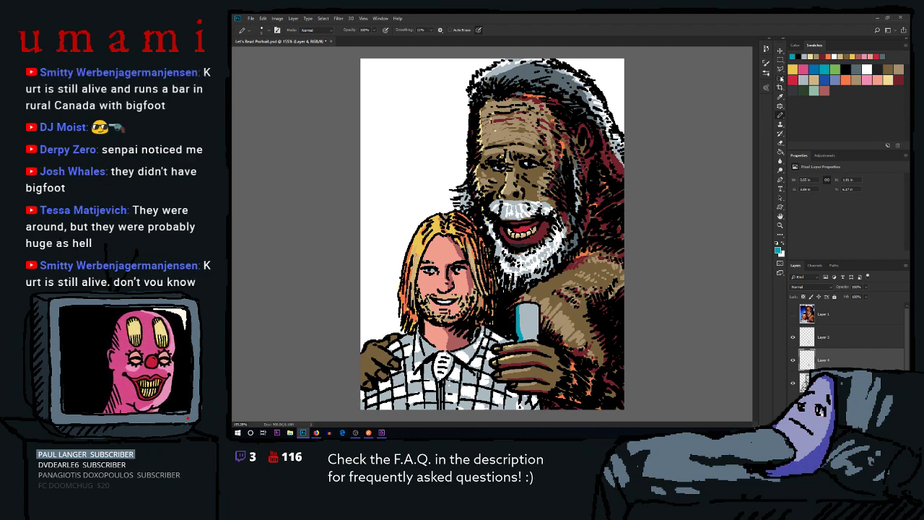
Select the phone's remaining grey area with the Magic Wand, paint a teal border around its edges, and deselect it
{"action": "right_click", "coordinate": [780, 81]}
{"action": "left_click", "coordinate": [801, 87]}
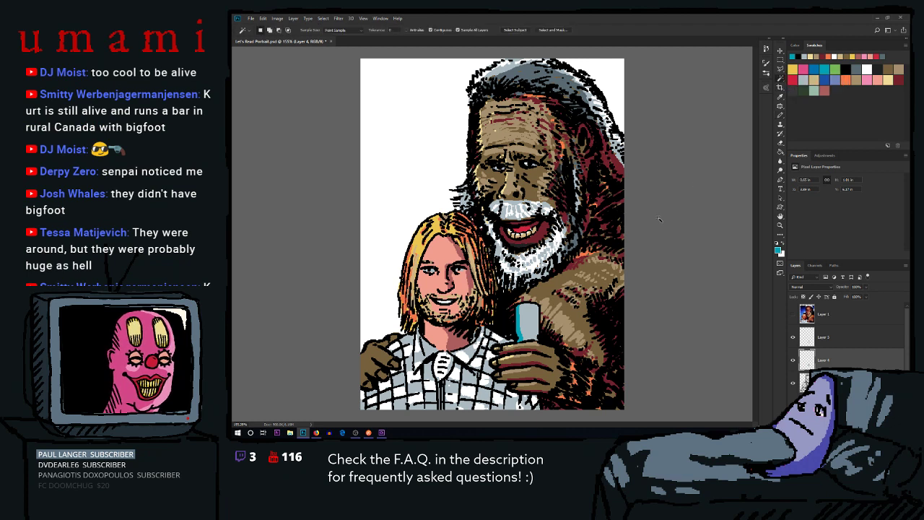
{"action": "left_click", "coordinate": [780, 115]}
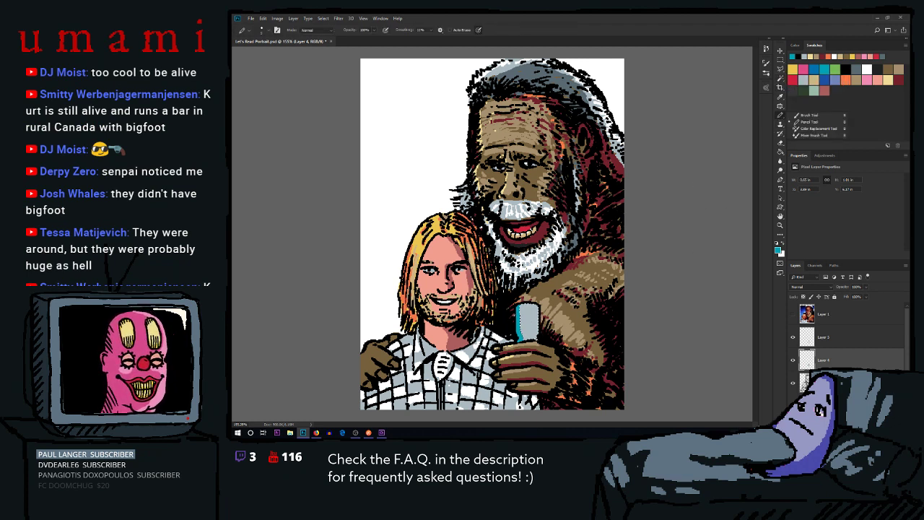
{"action": "left_click", "coordinate": [807, 115]}
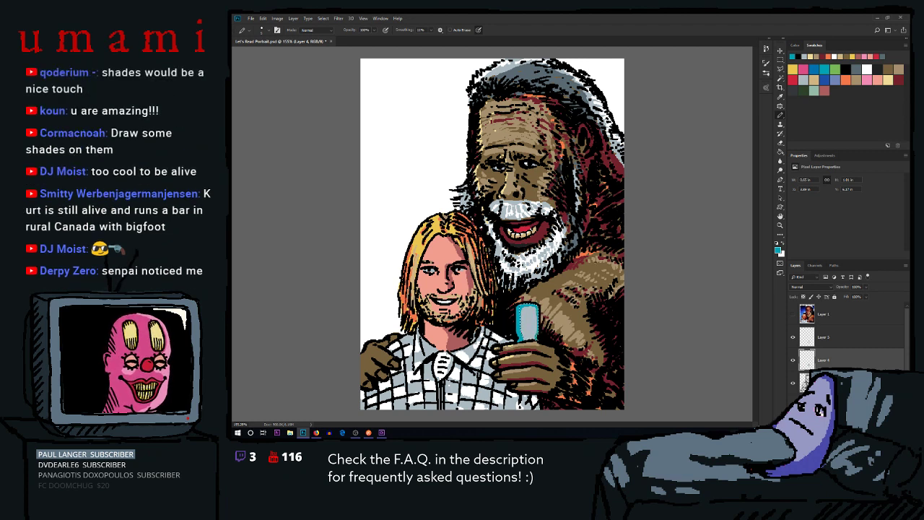
{"action": "left_click", "coordinate": [780, 61]}
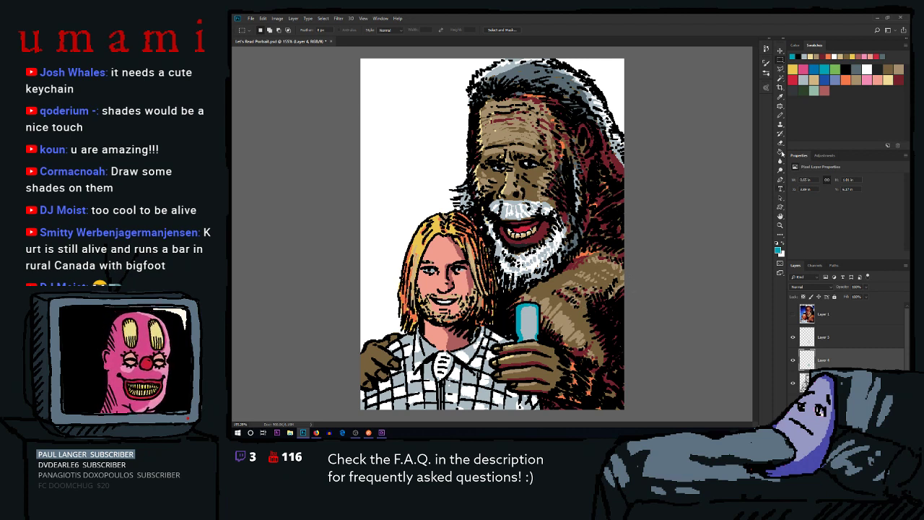
Select the phone's light grey face with the Magic Wand, shade its inner edge in slate grey, and deselect it
{"action": "left_click", "coordinate": [780, 114]}
{"action": "left_click", "coordinate": [813, 123]}
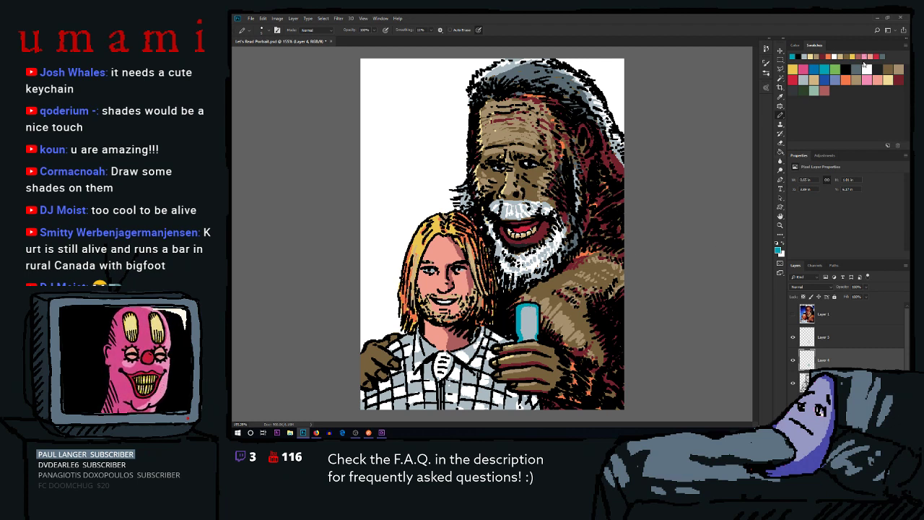
{"action": "left_click", "coordinate": [781, 77]}
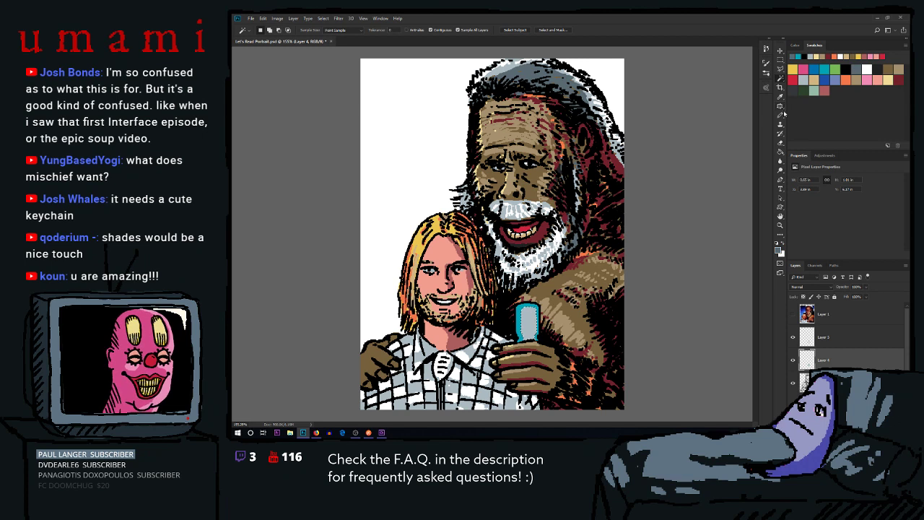
{"action": "left_click", "coordinate": [781, 114]}
{"action": "left_click", "coordinate": [808, 121]}
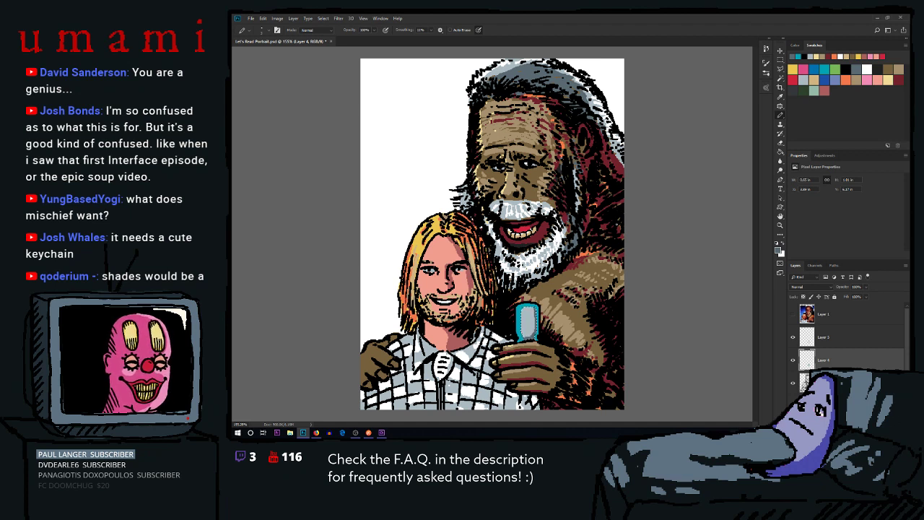
{"action": "key", "text": "m"}
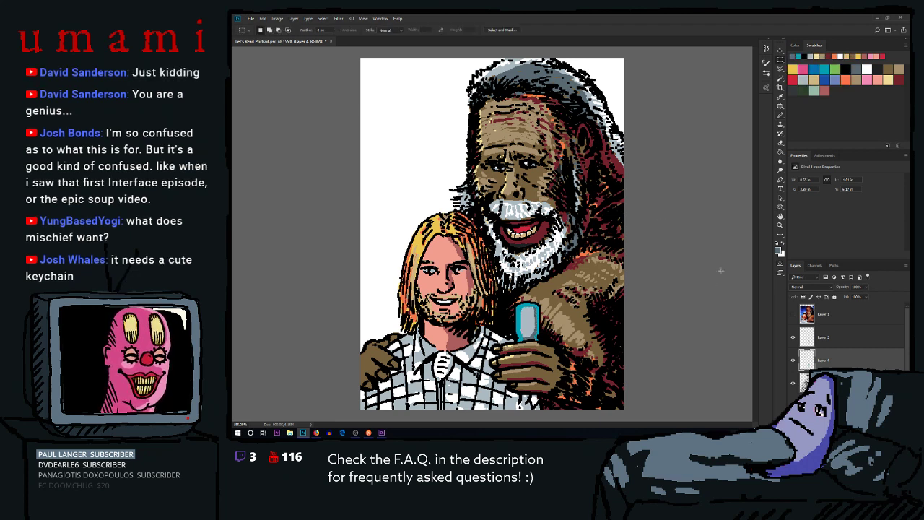
Paint a small white rectangle on the upper part of the phone's grey face with the Pencil tool
{"action": "left_click", "coordinate": [825, 72]}
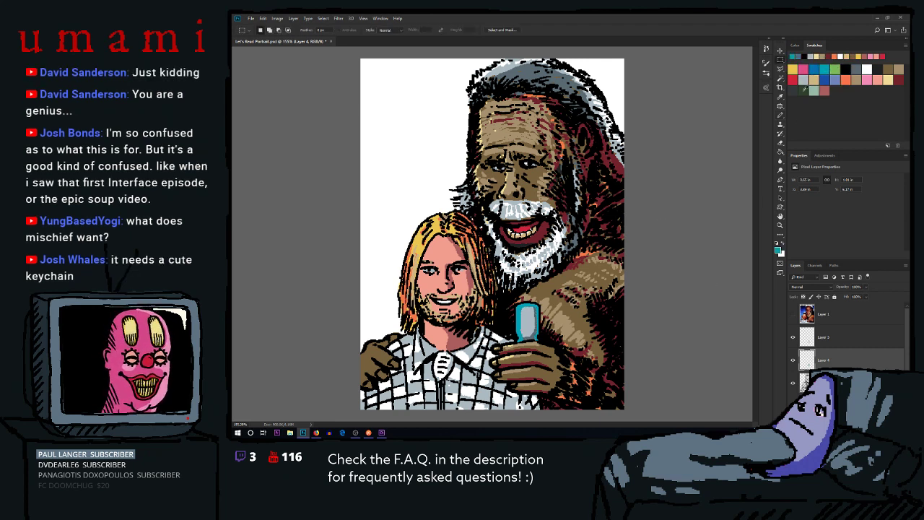
{"action": "left_click", "coordinate": [803, 78]}
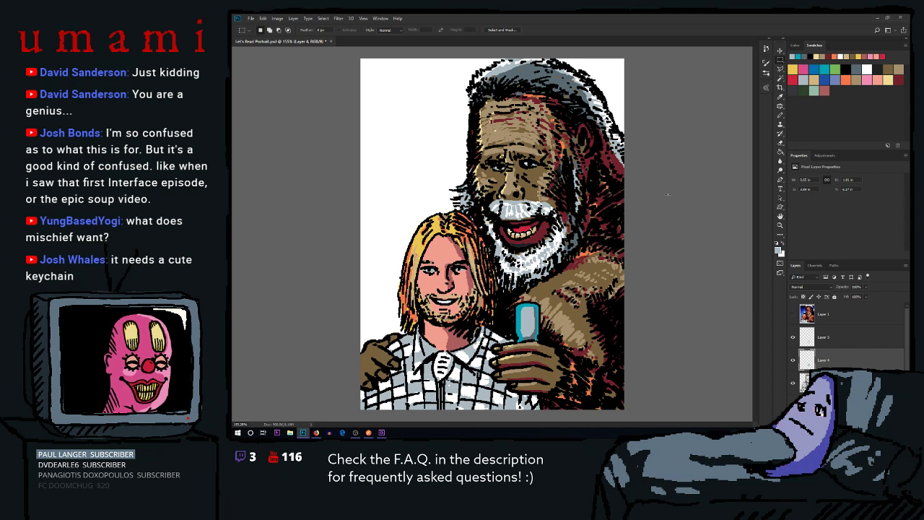
{"action": "left_click", "coordinate": [780, 114]}
{"action": "mouse_move", "coordinate": [526, 309]}
{"action": "left_mouse_down"}
{"action": "mouse_move", "coordinate": [521, 334]}
{"action": "mouse_move", "coordinate": [521, 317]}
{"action": "mouse_move", "coordinate": [523, 325]}
{"action": "left_mouse_up"}
{"action": "key", "text": "ctrl+z"}
{"action": "key", "text": "ctrl+z"}
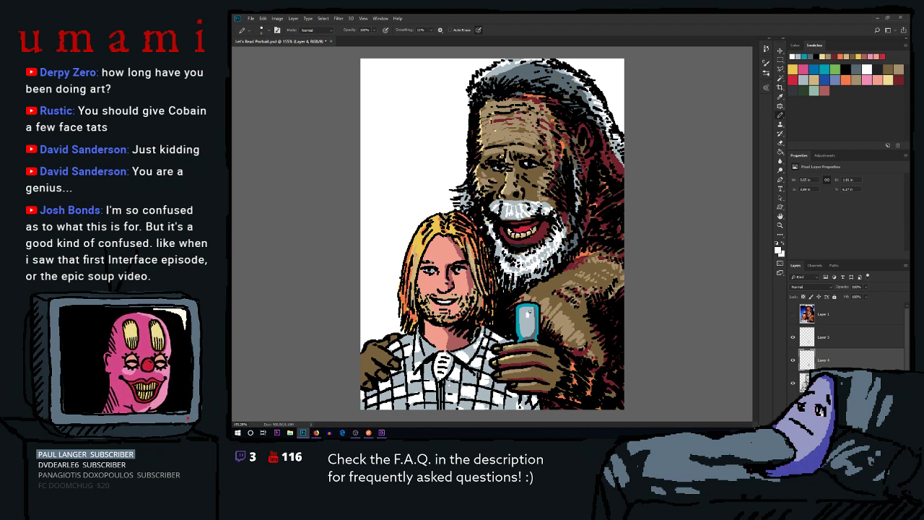
{"action": "left_click_drag", "start_coordinate": [527, 309], "coordinate": [528, 318]}
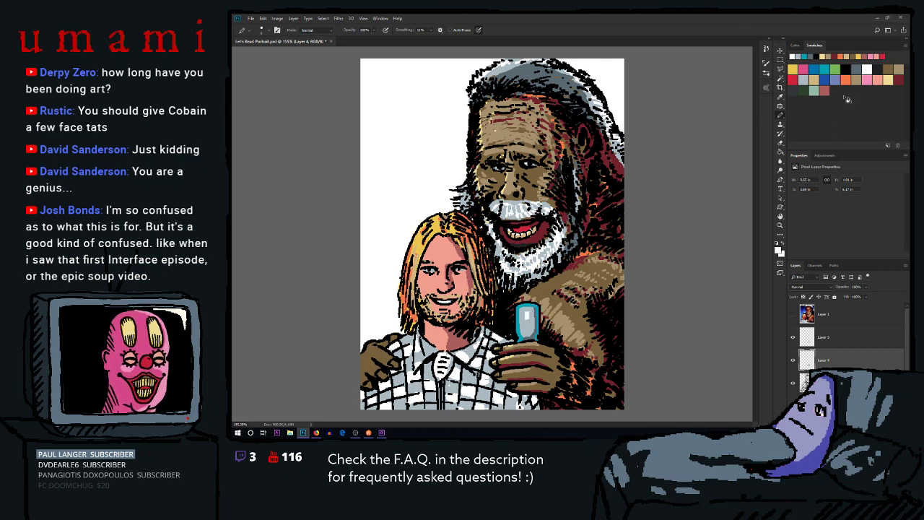
Outline the phone's small white rectangle in black and touch up its interior with slate grey and white
{"action": "left_click", "coordinate": [812, 57]}
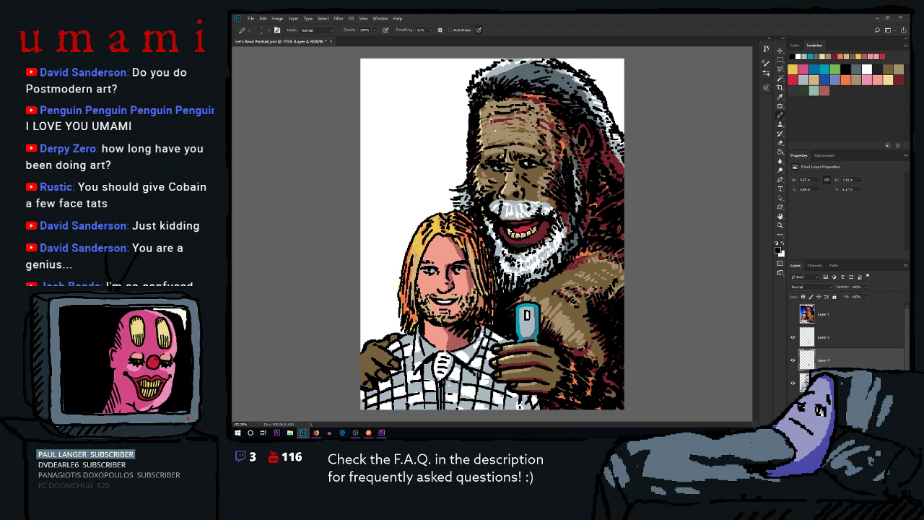
{"action": "left_click", "coordinate": [850, 68]}
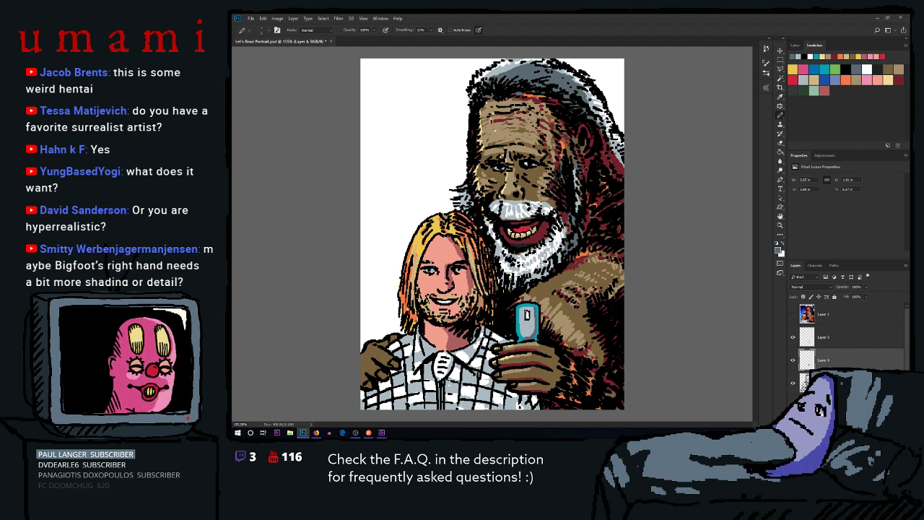
{"action": "left_click", "coordinate": [792, 55]}
{"action": "left_click", "coordinate": [794, 56]}
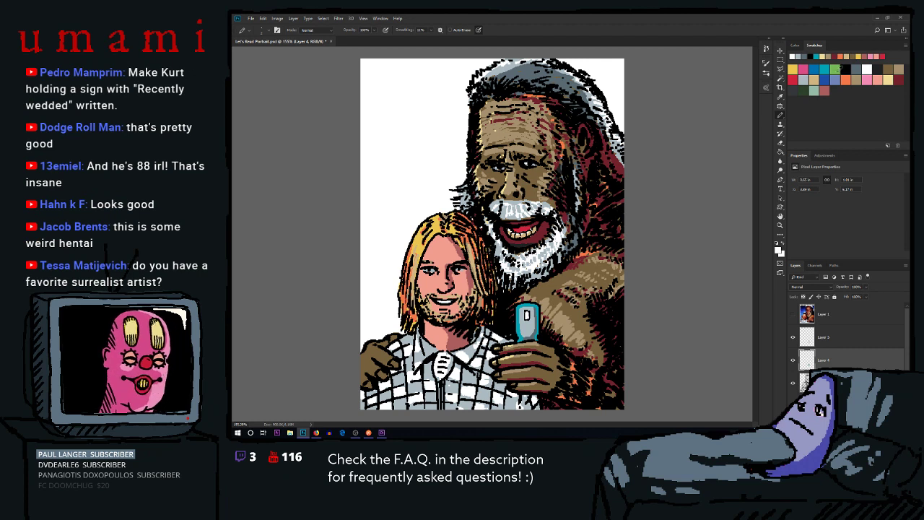
Draw tiny black details inside the phone's small white rectangle and retouch them with teal and light grey
{"action": "left_click", "coordinate": [803, 56]}
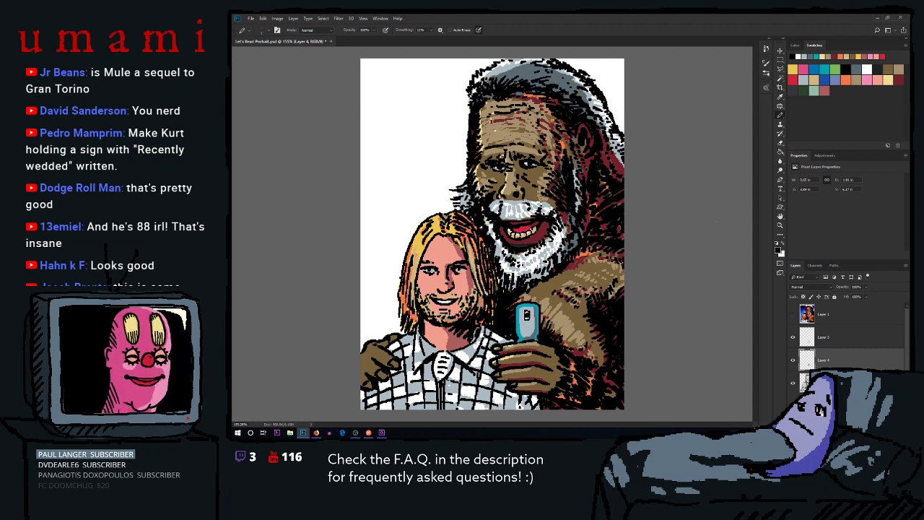
{"action": "left_click", "coordinate": [827, 70]}
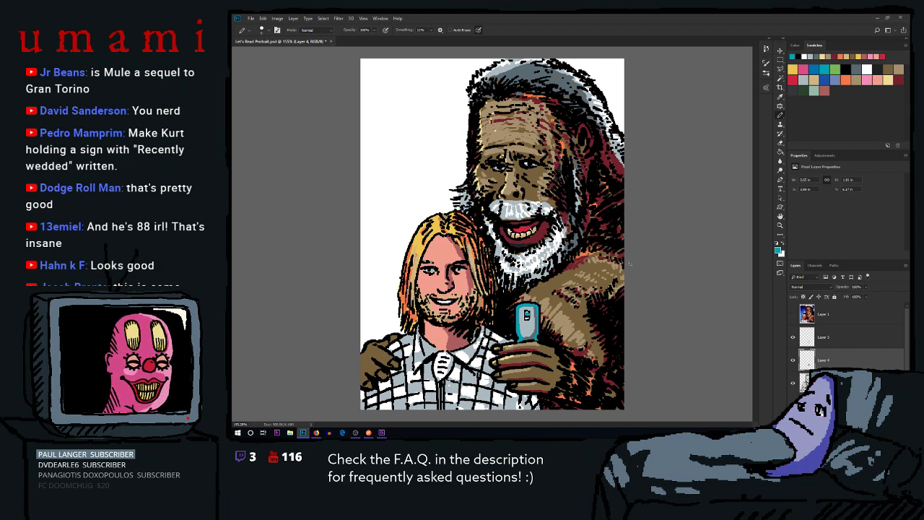
{"action": "left_click", "coordinate": [824, 68]}
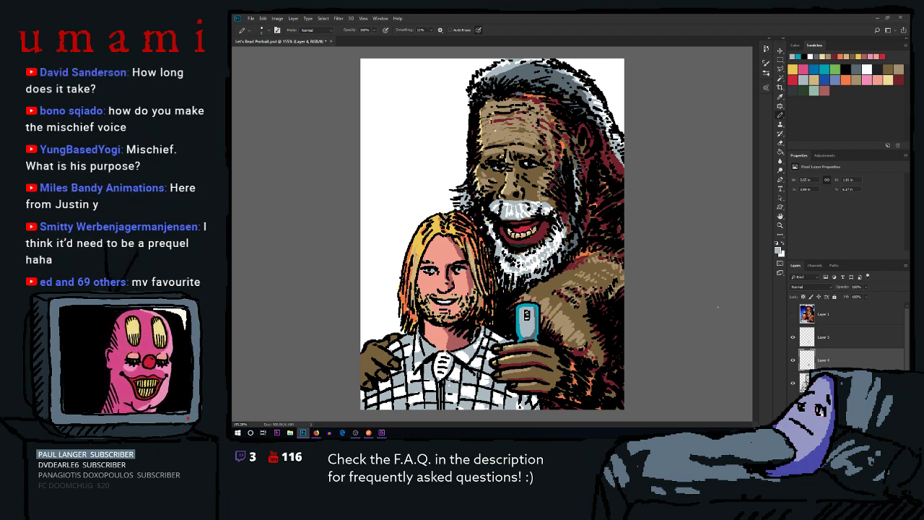
Pick black, merge the layer above Layer 4 down into it, and make the Background layer active
{"action": "left_click", "coordinate": [853, 69]}
{"action": "left_click", "coordinate": [827, 339]}
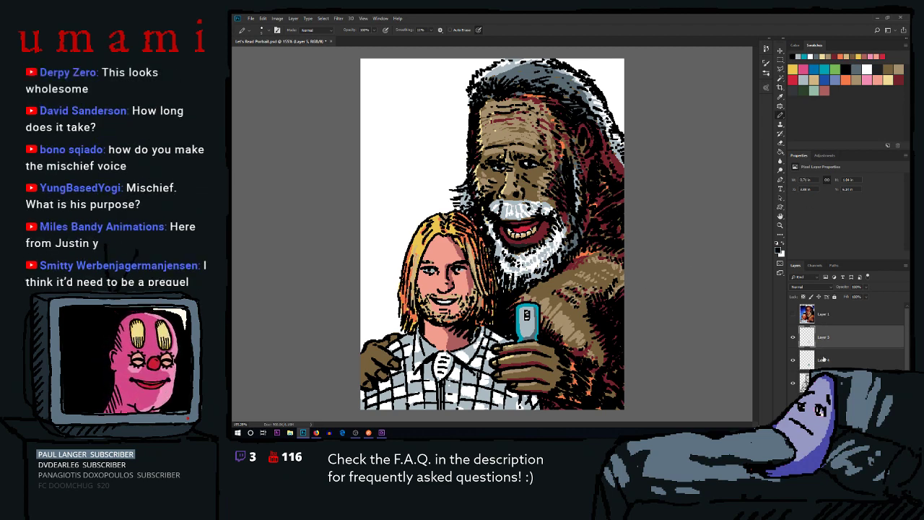
{"action": "key", "text": "ctrl+e"}
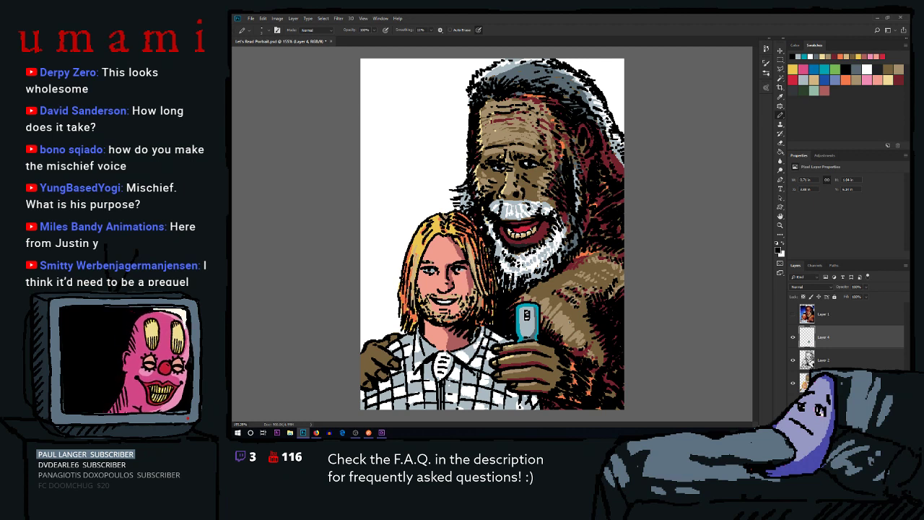
{"action": "left_click", "coordinate": [376, 140], "text": "ctrl"}
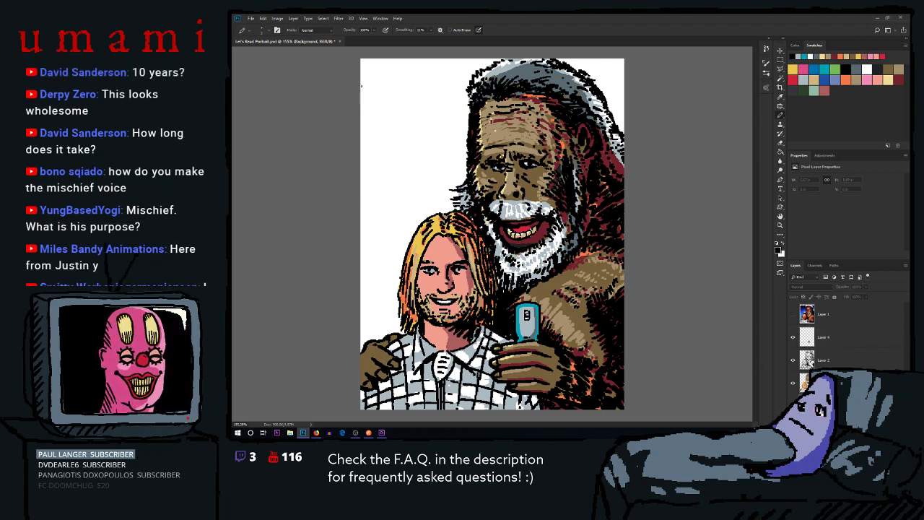
{"action": "left_click_drag", "start_coordinate": [356, 81], "coordinate": [423, 80]}
{"action": "key", "text": "ctrl+z"}
{"action": "left_click_drag", "start_coordinate": [360, 94], "coordinate": [393, 96]}
{"action": "key", "text": "ctrl+z"}
{"action": "mouse_move", "coordinate": [361, 133]}
{"action": "left_mouse_down"}
{"action": "mouse_move", "coordinate": [447, 131]}
{"action": "mouse_move", "coordinate": [435, 134]}
{"action": "mouse_move", "coordinate": [432, 205]}
{"action": "left_mouse_up"}
{"action": "key", "text": "ctrl+z"}
{"action": "key", "text": "ctrl+z"}
{"action": "left_click_drag", "start_coordinate": [361, 94], "coordinate": [410, 95]}
{"action": "key", "text": "ctrl+z"}
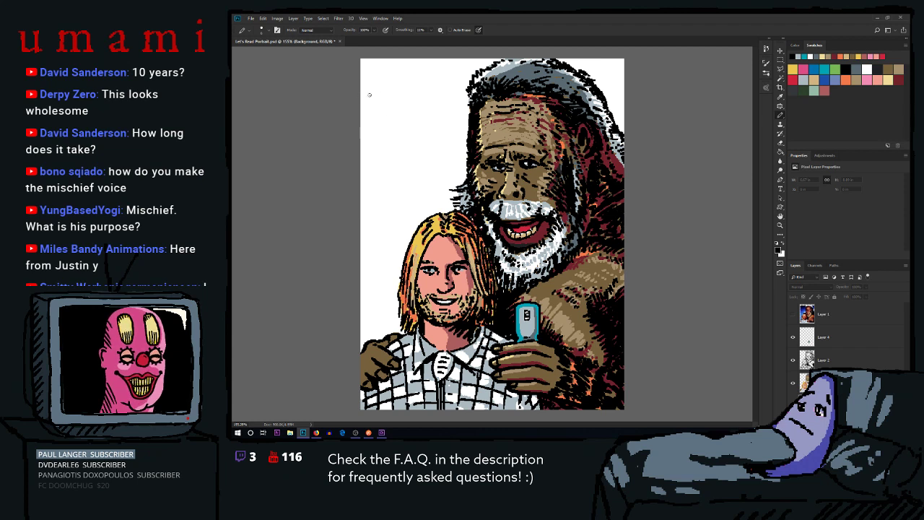
{"action": "mouse_move", "coordinate": [378, 119]}
{"action": "left_mouse_down"}
{"action": "mouse_move", "coordinate": [379, 237]}
{"action": "mouse_move", "coordinate": [360, 280]}
{"action": "left_mouse_up"}
{"action": "left_click_drag", "start_coordinate": [378, 237], "coordinate": [413, 237]}
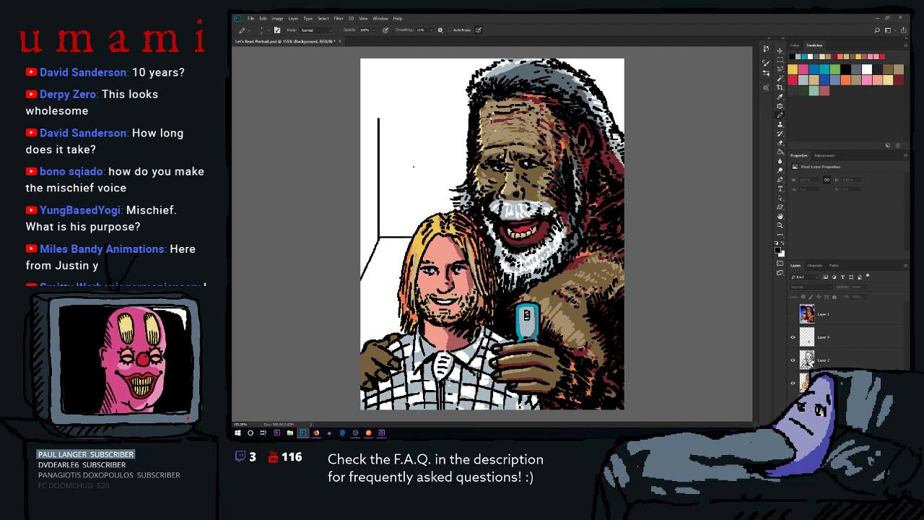
{"action": "key", "text": "ctrl+z"}
{"action": "key", "text": "ctrl+z"}
{"action": "key", "text": "ctrl+z"}
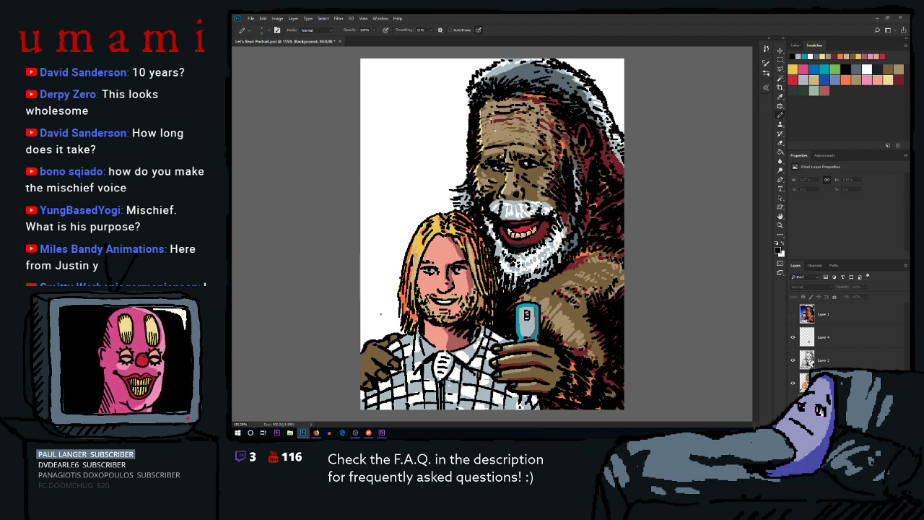
{"action": "mouse_move", "coordinate": [361, 111]}
{"action": "left_mouse_down"}
{"action": "mouse_move", "coordinate": [442, 111]}
{"action": "mouse_move", "coordinate": [443, 214]}
{"action": "left_mouse_up"}
{"action": "key", "text": "ctrl+z"}
{"action": "key", "text": "ctrl+z"}
{"action": "left_click_drag", "start_coordinate": [360, 123], "coordinate": [408, 122]}
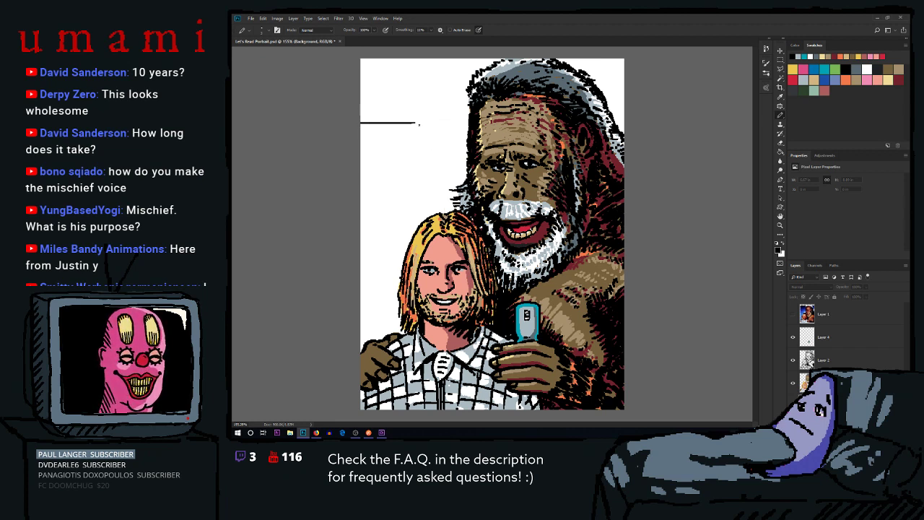
{"action": "key", "text": "ctrl+z"}
{"action": "left_click_drag", "start_coordinate": [360, 140], "coordinate": [417, 125]}
{"action": "key", "text": "ctrl+z"}
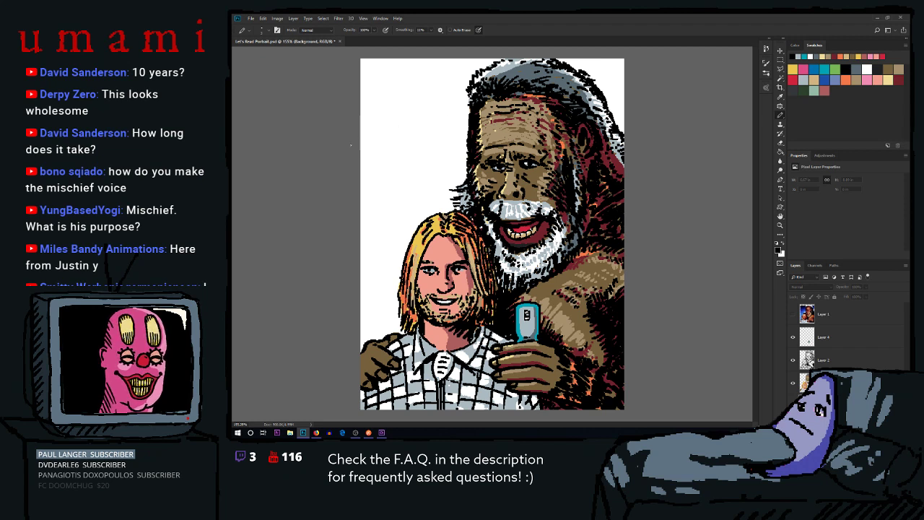
{"action": "mouse_move", "coordinate": [360, 141]}
{"action": "left_mouse_down"}
{"action": "mouse_move", "coordinate": [440, 127]}
{"action": "mouse_move", "coordinate": [440, 209]}
{"action": "left_mouse_up"}
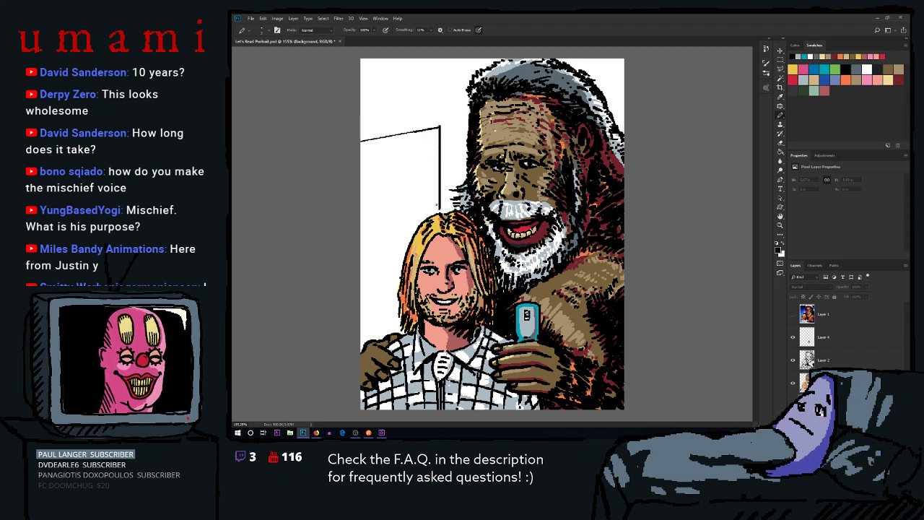
{"action": "key", "text": "ctrl+z"}
{"action": "key", "text": "ctrl+z"}
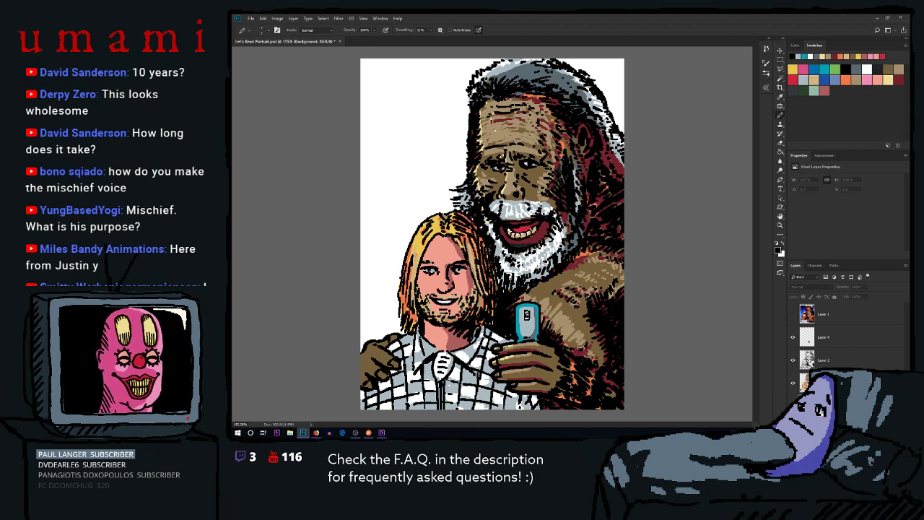
Switch to Firefox and look through the "dirty bathroom gas station" image results for a background reference
{"action": "key", "text": "alt+Tab"}
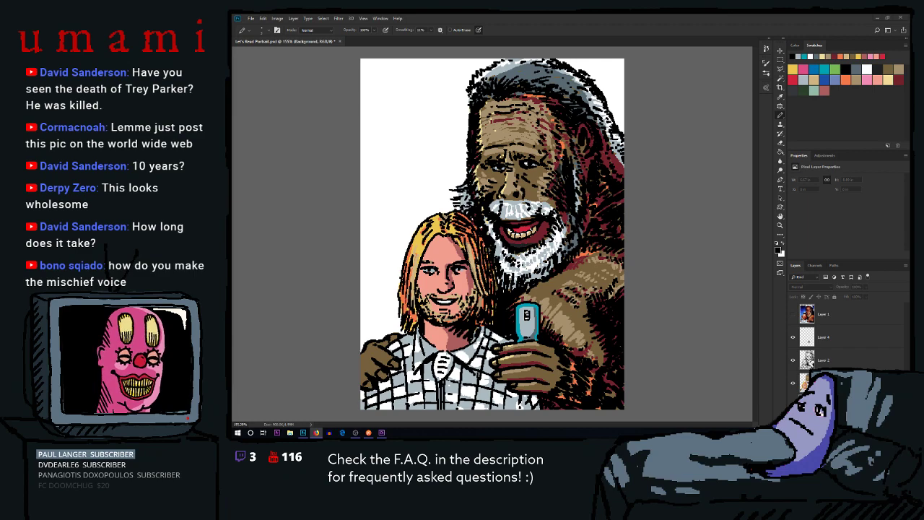
{"action": "key", "text": "alt+Tab"}
{"action": "scroll", "coordinate": [391, 132], "scroll_direction": "down", "scroll_amount": 5}
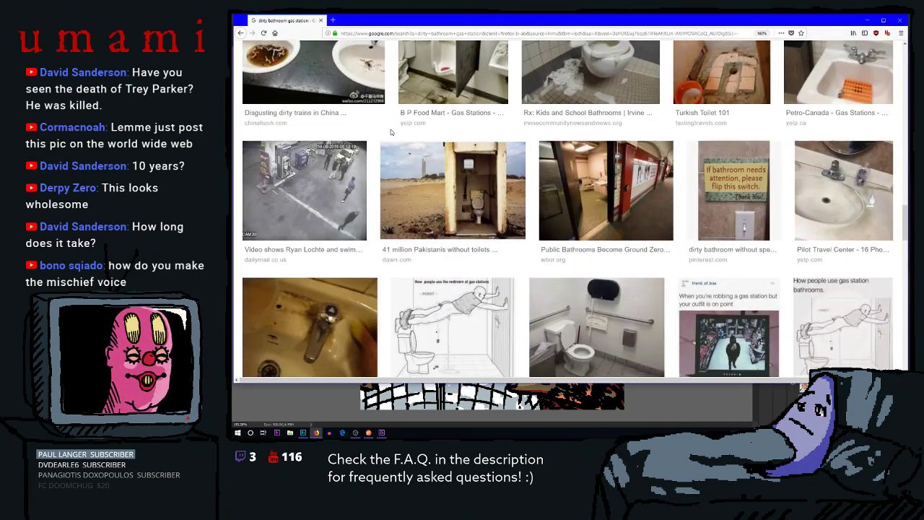
{"action": "scroll", "coordinate": [391, 133], "scroll_direction": "down", "scroll_amount": 3}
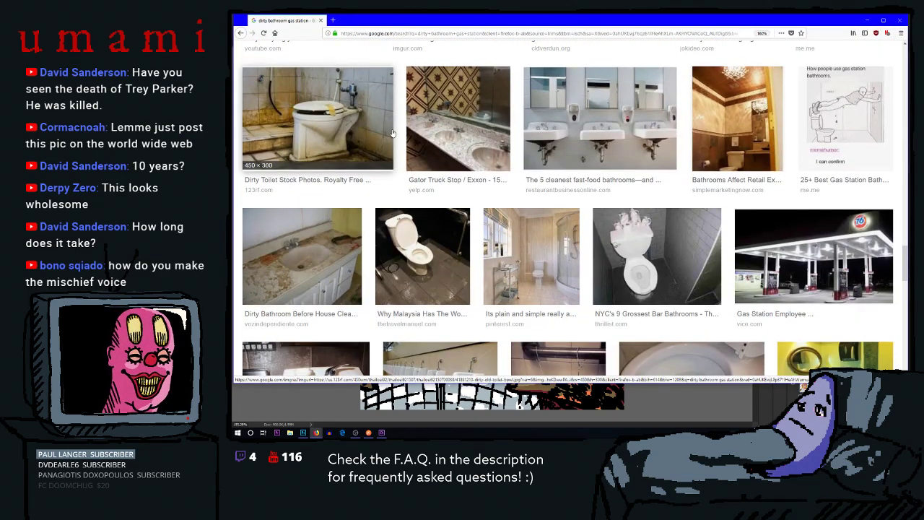
{"action": "scroll", "coordinate": [392, 134], "scroll_direction": "down", "scroll_amount": 2}
{"action": "scroll", "coordinate": [401, 157], "scroll_direction": "down", "scroll_amount": 3}
{"action": "scroll", "coordinate": [402, 157], "scroll_direction": "up", "scroll_amount": 12}
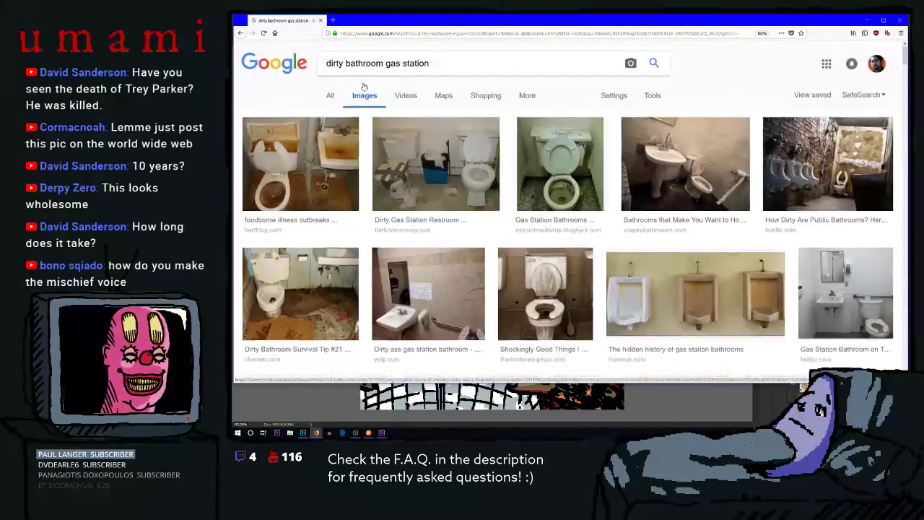
Search Google Images for "bathroom gas station" and preview the "how to use a gas station bathroom" drawing
{"action": "left_click", "coordinate": [365, 69]}
{"action": "left_click_drag", "start_coordinate": [386, 64], "coordinate": [326, 64]}
{"action": "key", "text": "BackSpace"}
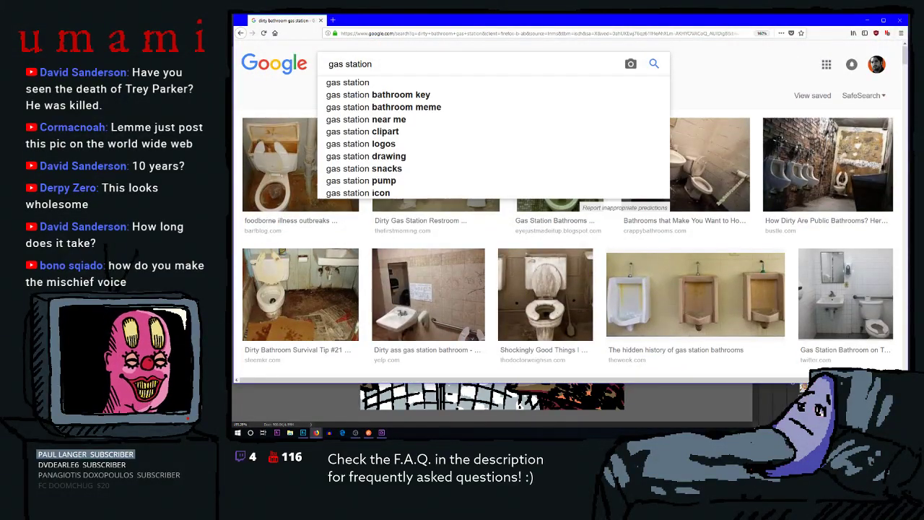
{"action": "type", "text": "bathroom"}
{"action": "key", "text": "Return"}
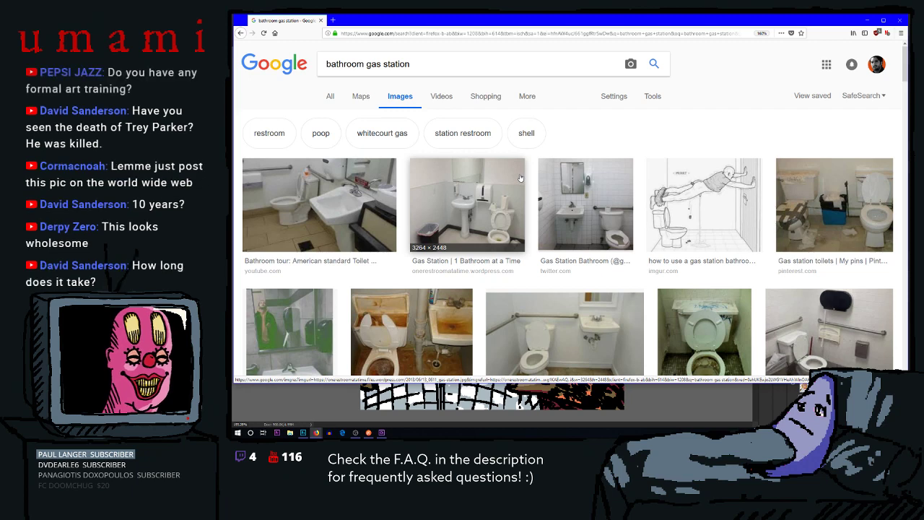
{"action": "left_click", "coordinate": [702, 204]}
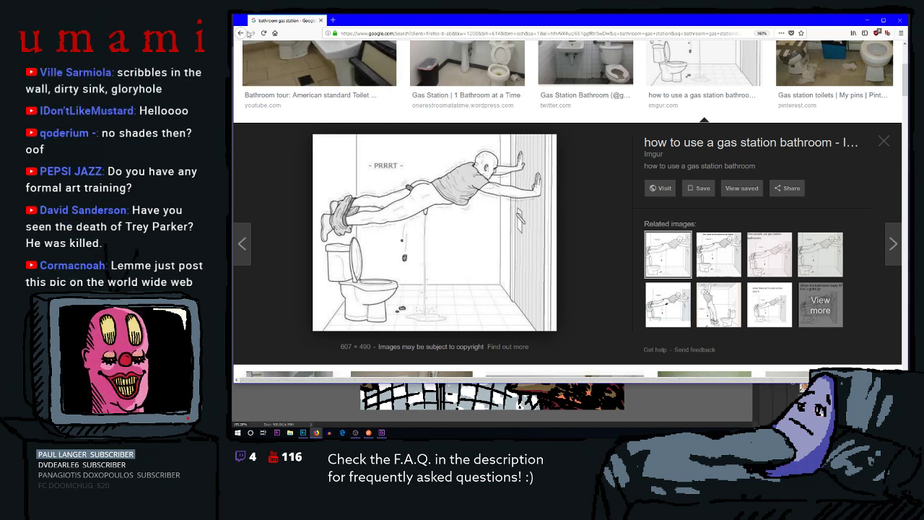
Go back to the "dirty bathroom gas station" results, preview the tiled bathroom photo with sink and mirror, and return to Photoshop
{"action": "left_click", "coordinate": [242, 33]}
{"action": "scroll", "coordinate": [501, 198], "scroll_direction": "down", "scroll_amount": 2}
{"action": "scroll", "coordinate": [500, 198], "scroll_direction": "up", "scroll_amount": 2}
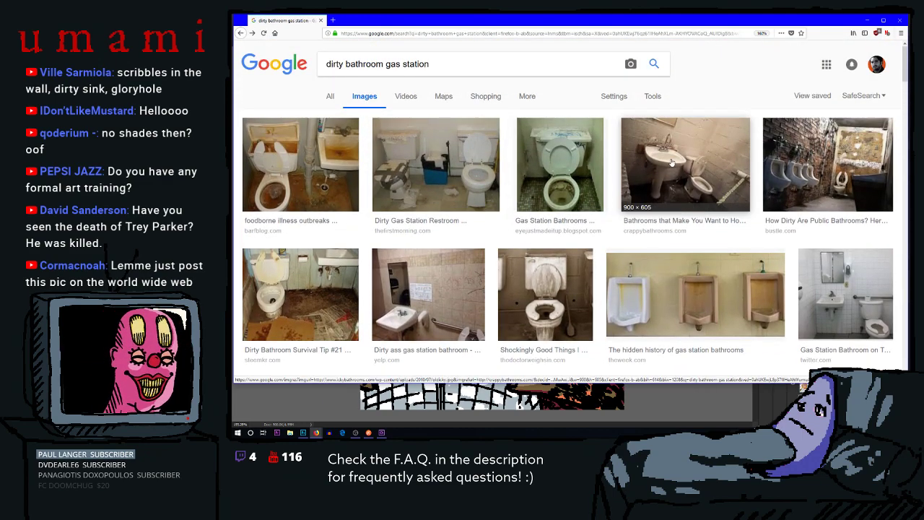
{"action": "scroll", "coordinate": [680, 178], "scroll_direction": "down", "scroll_amount": 3}
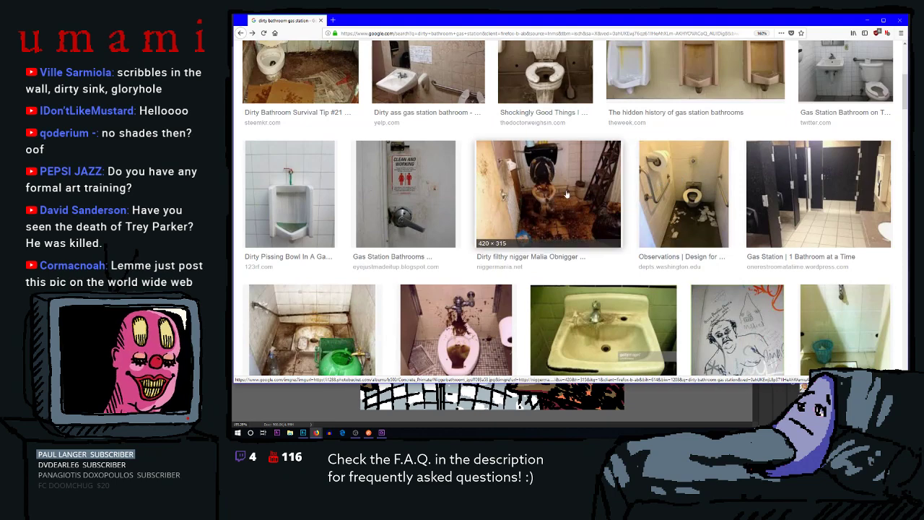
{"action": "scroll", "coordinate": [492, 185], "scroll_direction": "down", "scroll_amount": 3}
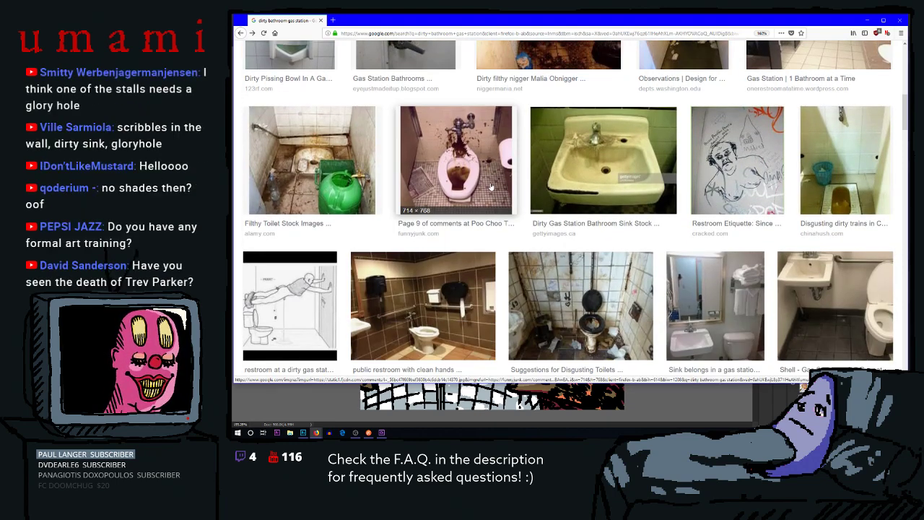
{"action": "scroll", "coordinate": [487, 215], "scroll_direction": "down", "scroll_amount": 3}
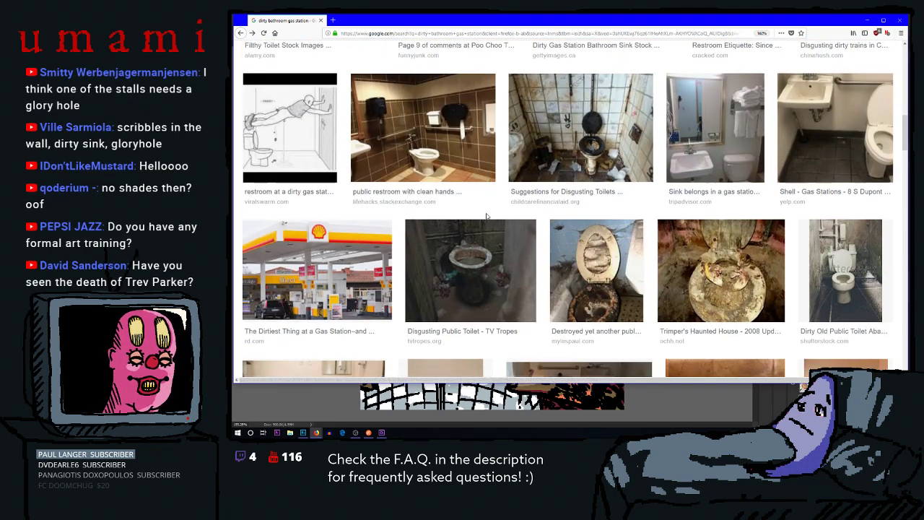
{"action": "scroll", "coordinate": [488, 216], "scroll_direction": "down", "scroll_amount": 3}
{"action": "scroll", "coordinate": [796, 101], "scroll_direction": "up", "scroll_amount": 4}
{"action": "scroll", "coordinate": [796, 102], "scroll_direction": "up", "scroll_amount": 8}
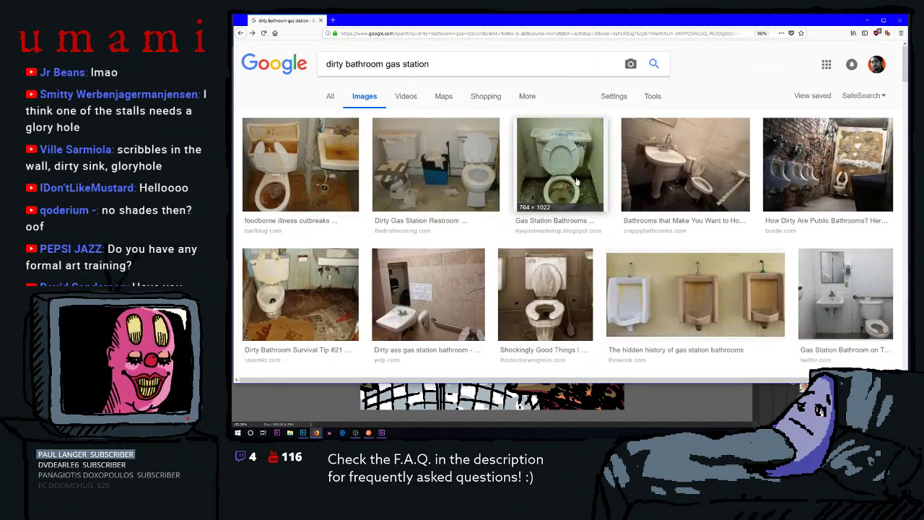
{"action": "left_click", "coordinate": [440, 273]}
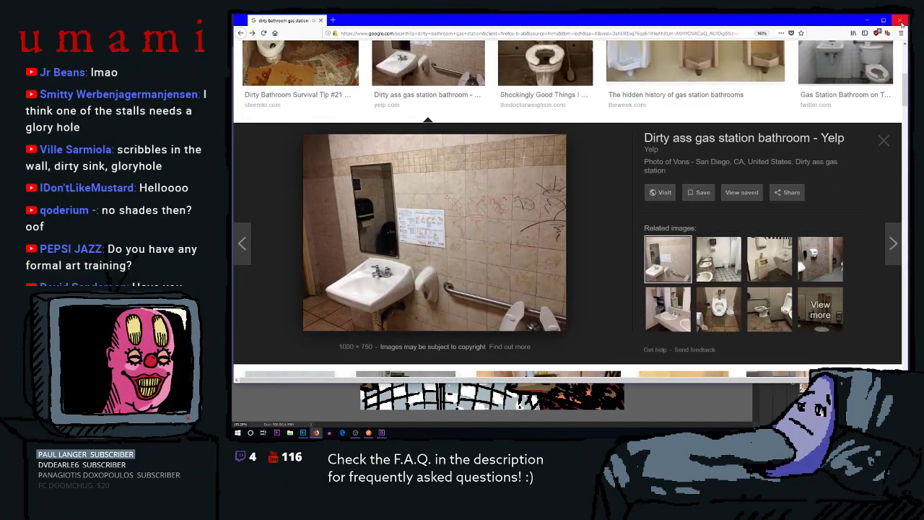
{"action": "left_click", "coordinate": [867, 20]}
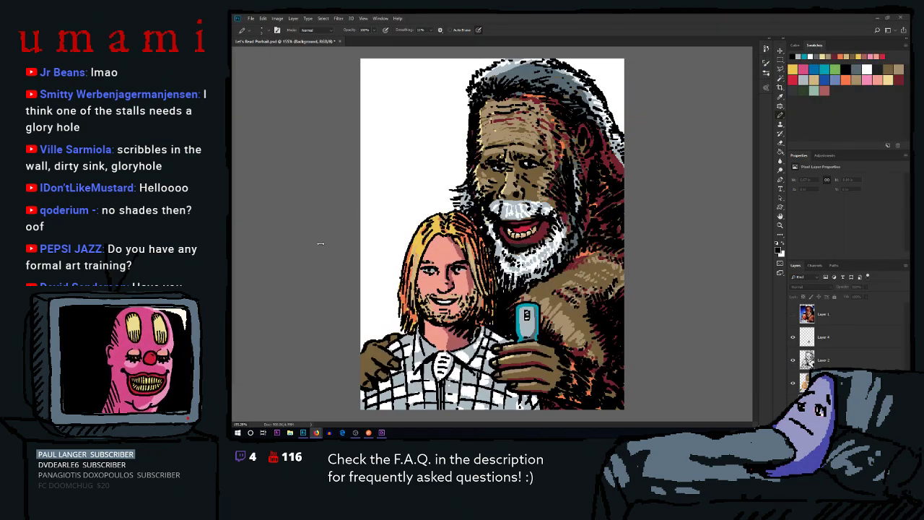
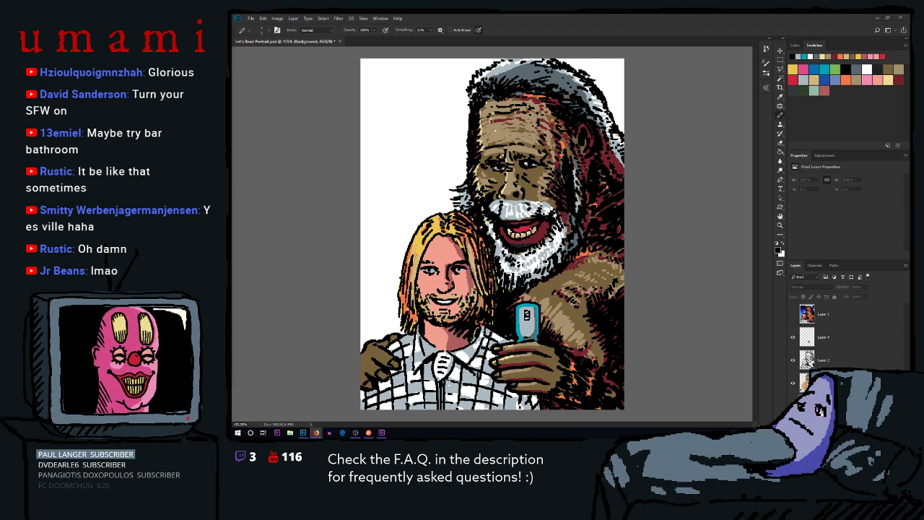
{"action": "key", "text": "alt+Tab"}
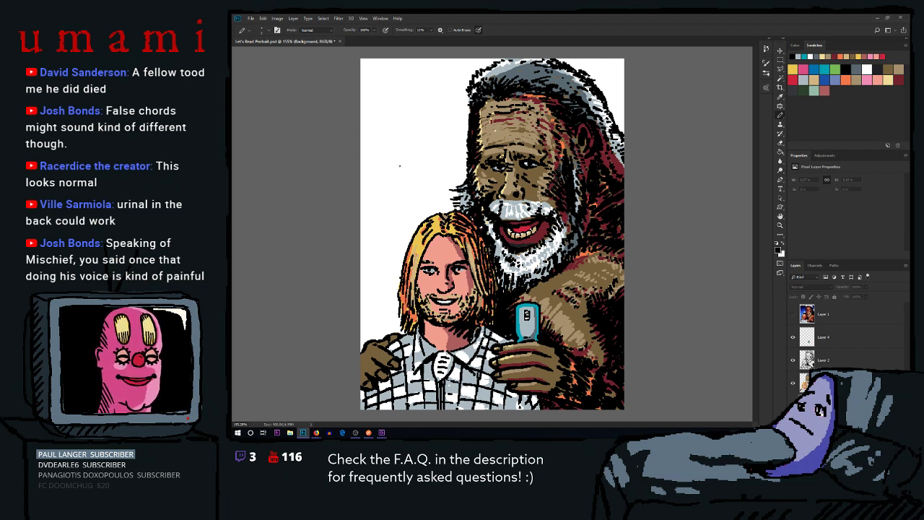
{"action": "left_click_drag", "start_coordinate": [414, 151], "coordinate": [416, 231]}
{"action": "key", "text": "ctrl+z"}
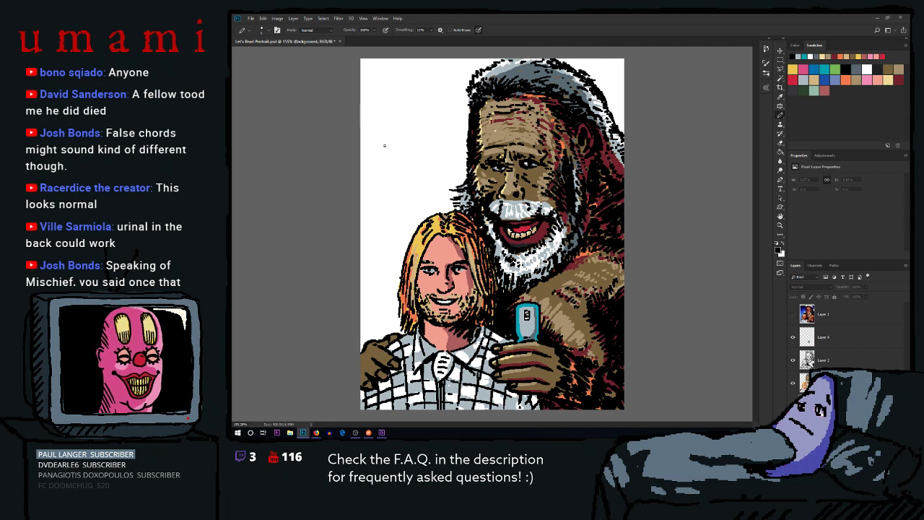
{"action": "left_click_drag", "start_coordinate": [397, 134], "coordinate": [400, 321]}
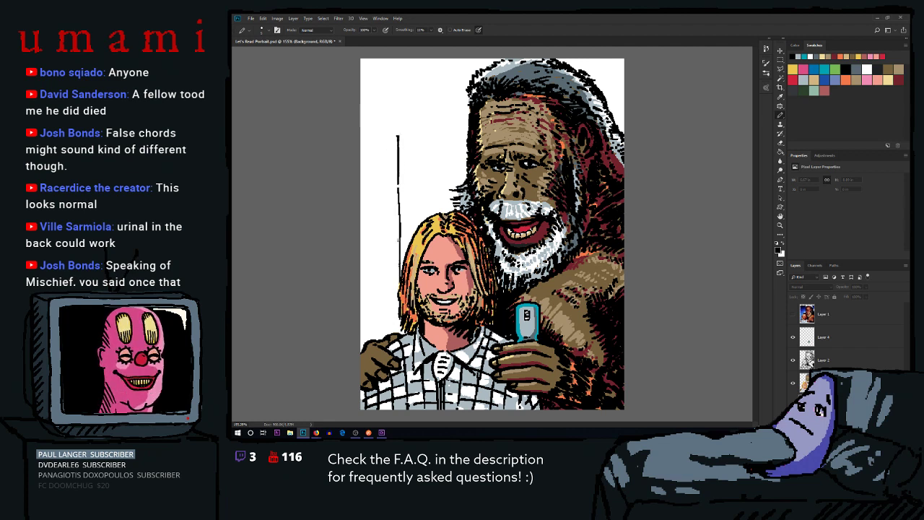
{"action": "key", "text": "ctrl+z"}
{"action": "key", "text": "ctrl+z"}
Draw the room's corner in black: a vertical line beside the man, a slanted ceiling line to the left edge, and a horizontal one behind Bigfoot's head
{"action": "left_click_drag", "start_coordinate": [393, 120], "coordinate": [393, 334]}
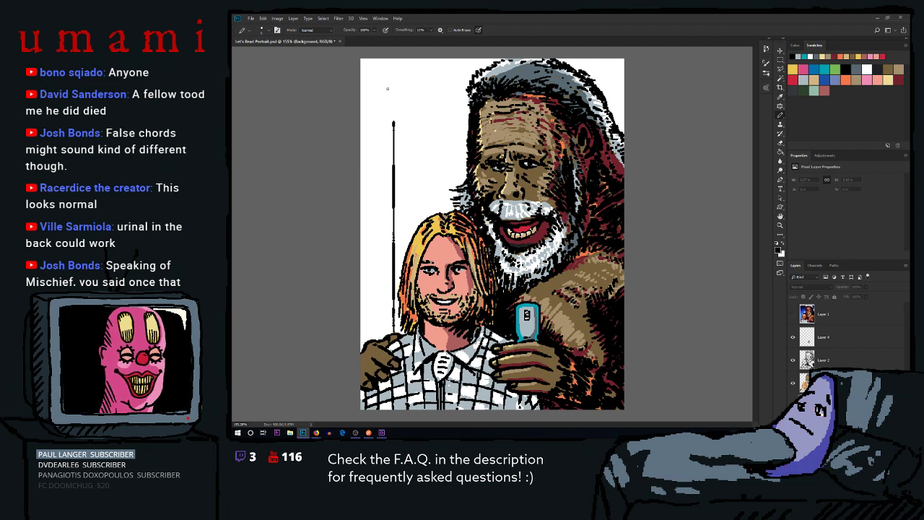
{"action": "left_click_drag", "start_coordinate": [394, 123], "coordinate": [361, 71]}
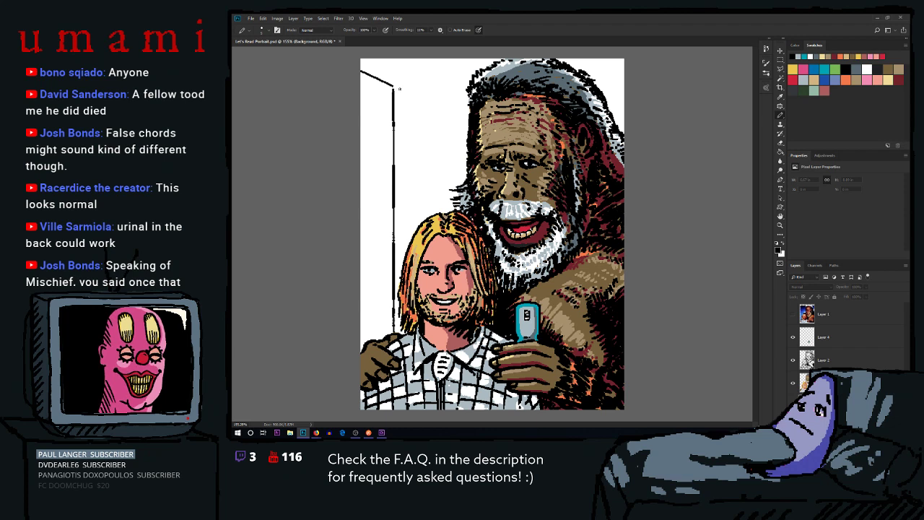
{"action": "left_click_drag", "start_coordinate": [394, 89], "coordinate": [610, 88]}
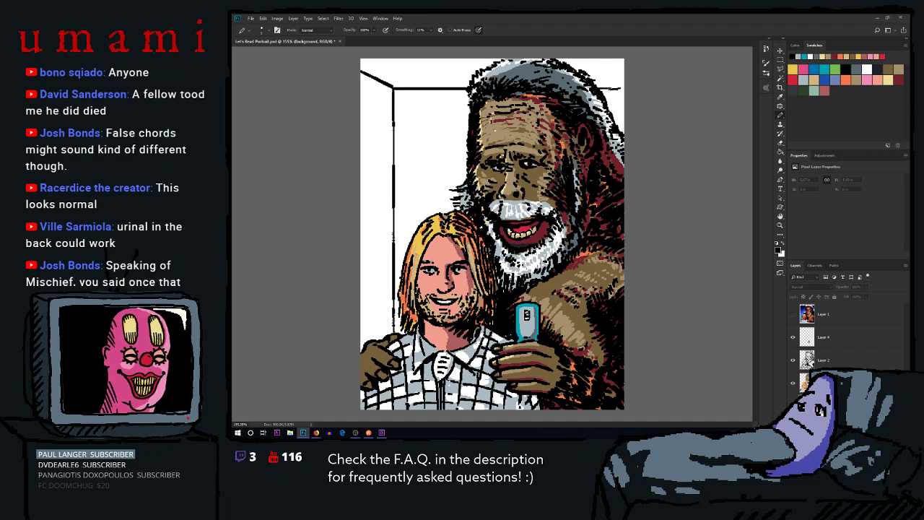
{"action": "left_click_drag", "start_coordinate": [611, 88], "coordinate": [653, 87]}
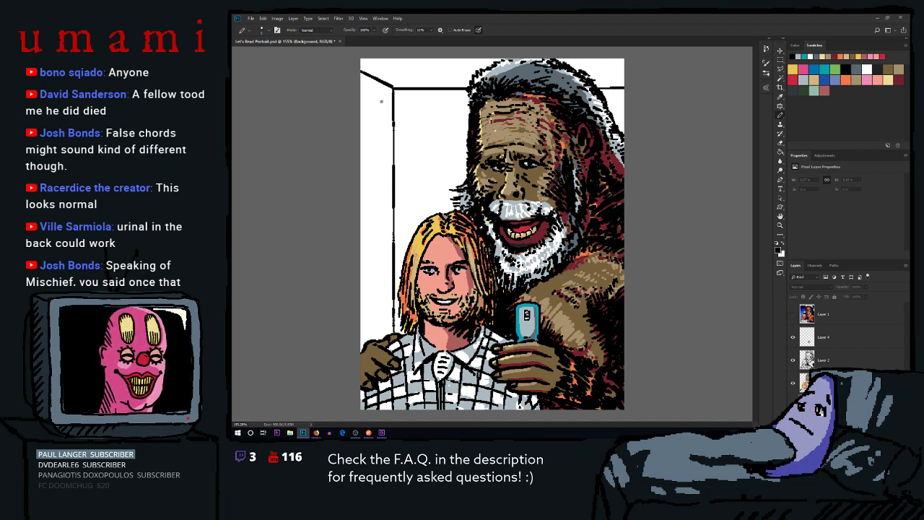
Add a second horizontal line just below the ceiling line and two vertical lines down beside the room's corner, all in black
{"action": "left_click_drag", "start_coordinate": [378, 99], "coordinate": [636, 106]}
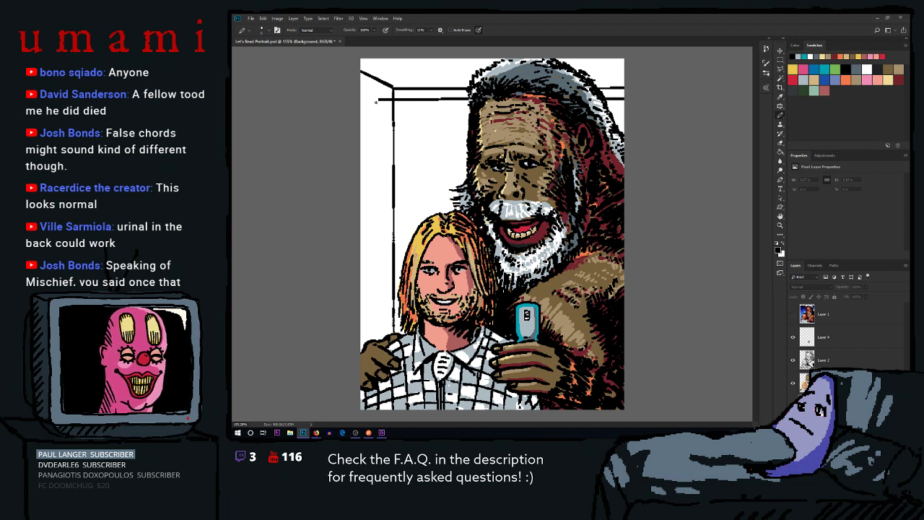
{"action": "left_click_drag", "start_coordinate": [377, 99], "coordinate": [378, 342]}
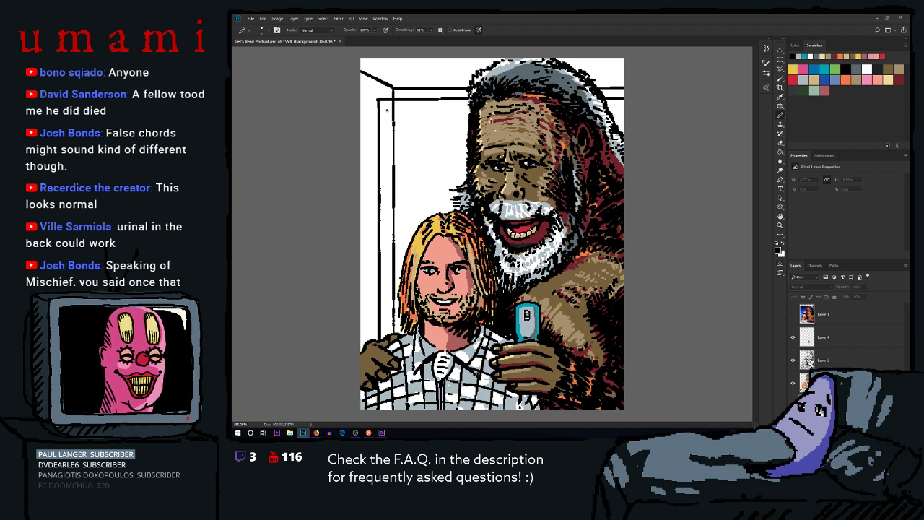
{"action": "left_click_drag", "start_coordinate": [390, 101], "coordinate": [390, 337]}
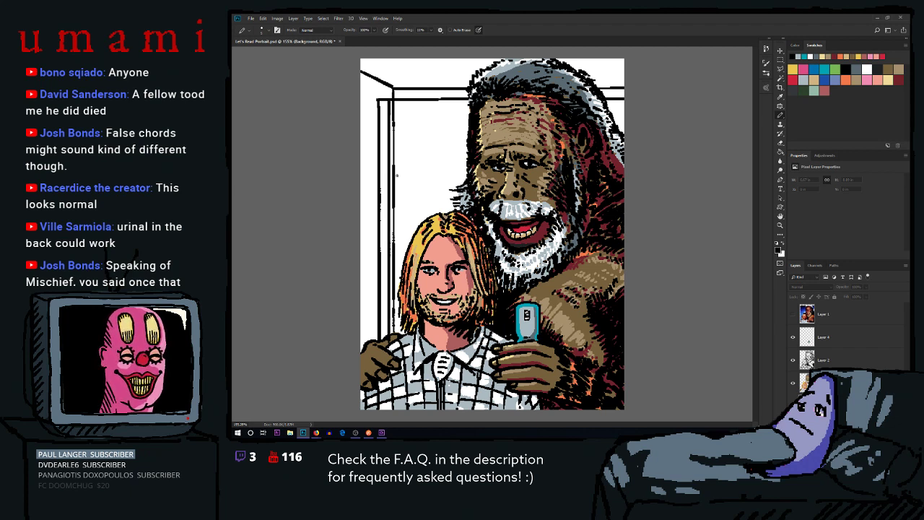
{"action": "left_click_drag", "start_coordinate": [392, 173], "coordinate": [392, 184]}
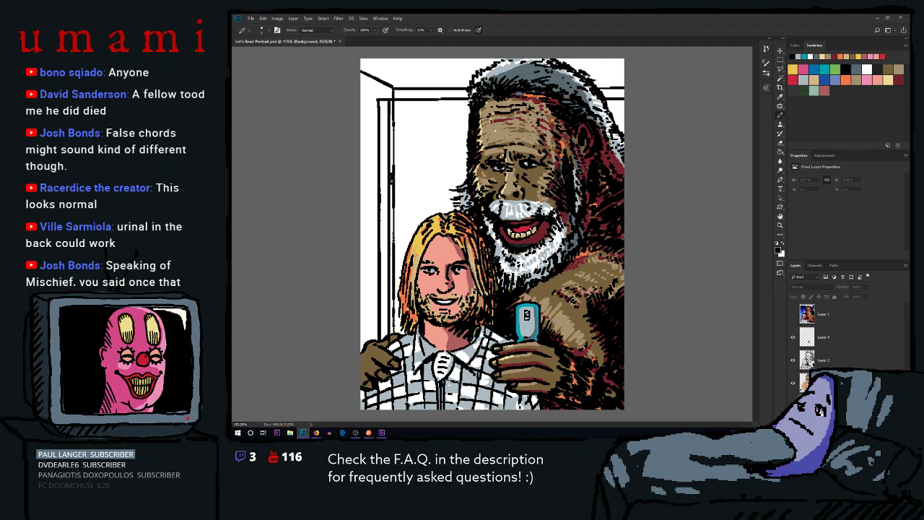
{"action": "left_click_drag", "start_coordinate": [391, 123], "coordinate": [392, 139]}
{"action": "key", "text": "ctrl+z"}
{"action": "key", "text": "ctrl+z"}
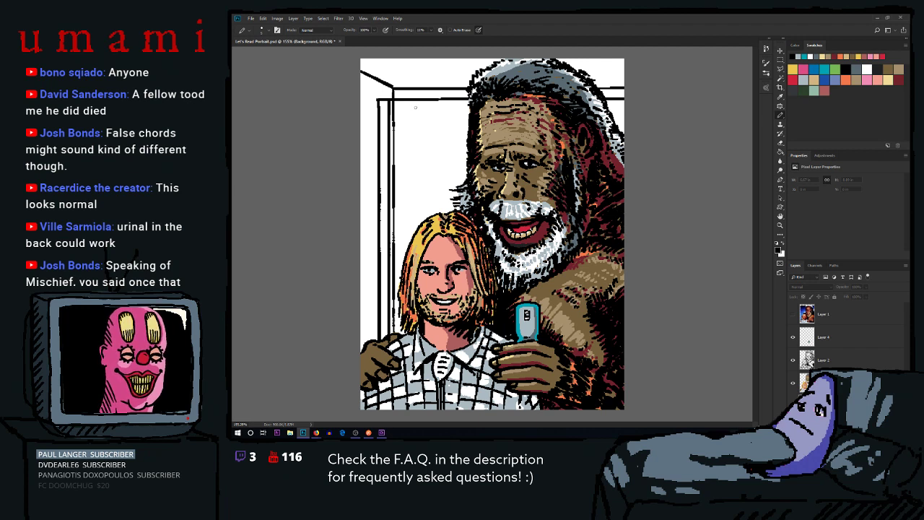
Draw a thin third black vertical line beside the other two, with short cross marks between them, and join the two horizontal lines at the corner
{"action": "left_click_drag", "start_coordinate": [394, 107], "coordinate": [393, 333]}
{"action": "left_click_drag", "start_coordinate": [392, 106], "coordinate": [392, 326]}
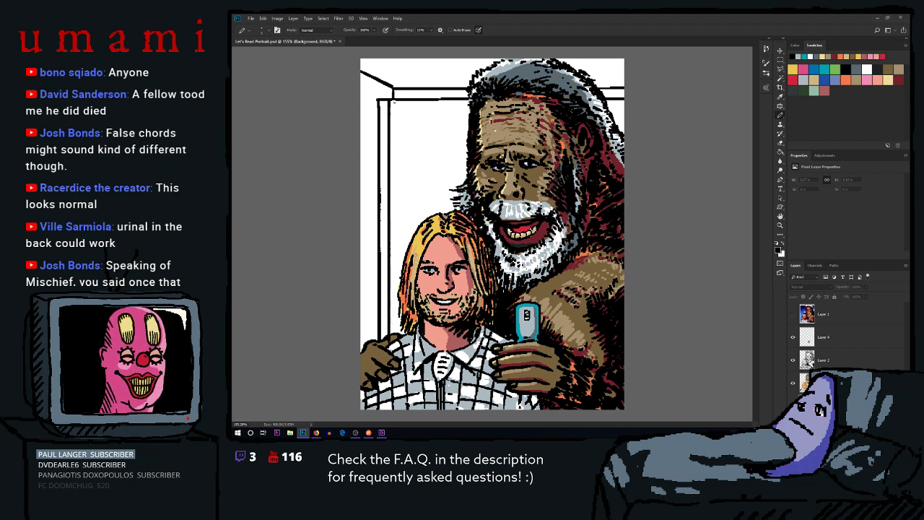
{"action": "left_click_drag", "start_coordinate": [393, 103], "coordinate": [394, 334]}
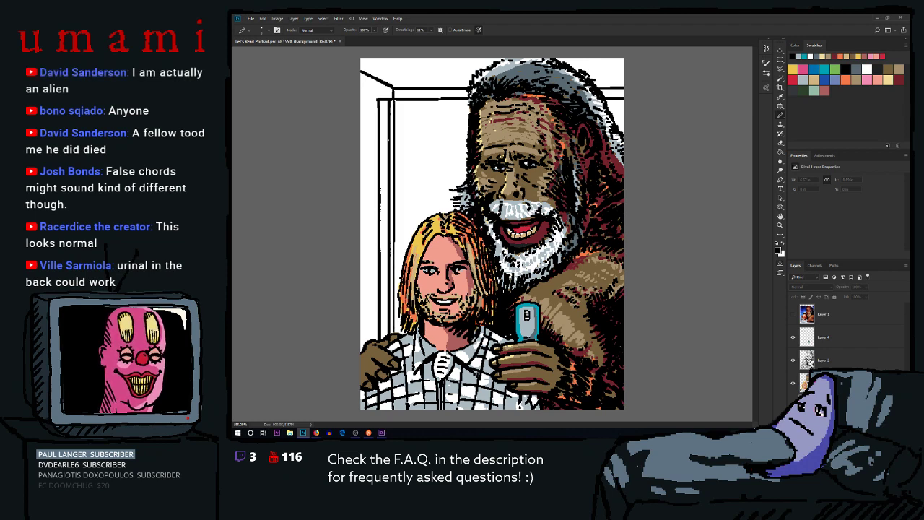
{"action": "key", "text": "ctrl+z"}
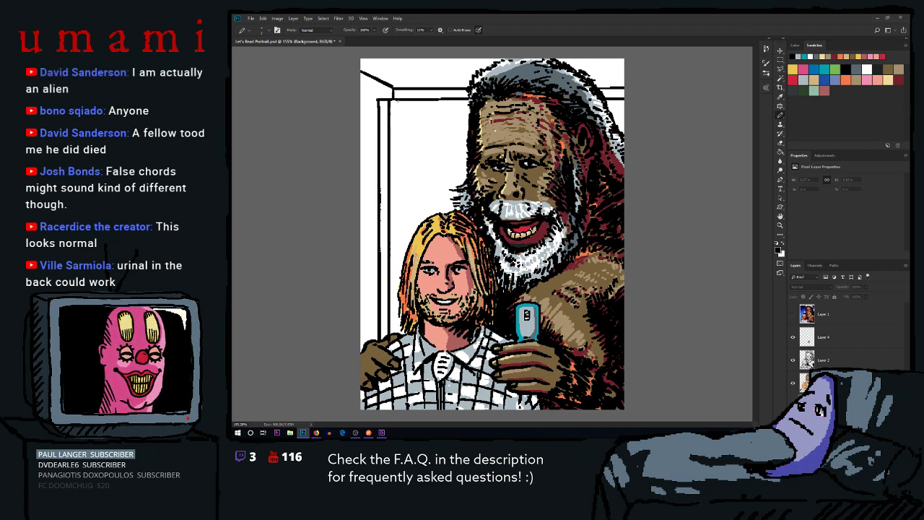
{"action": "left_click_drag", "start_coordinate": [398, 89], "coordinate": [399, 99]}
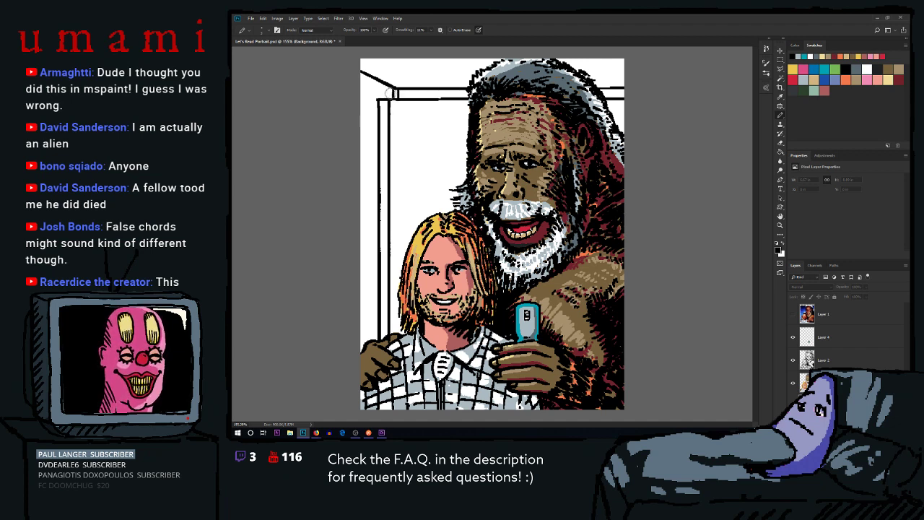
{"action": "left_click_drag", "start_coordinate": [391, 139], "coordinate": [391, 241]}
{"action": "left_click_drag", "start_coordinate": [394, 98], "coordinate": [394, 334]}
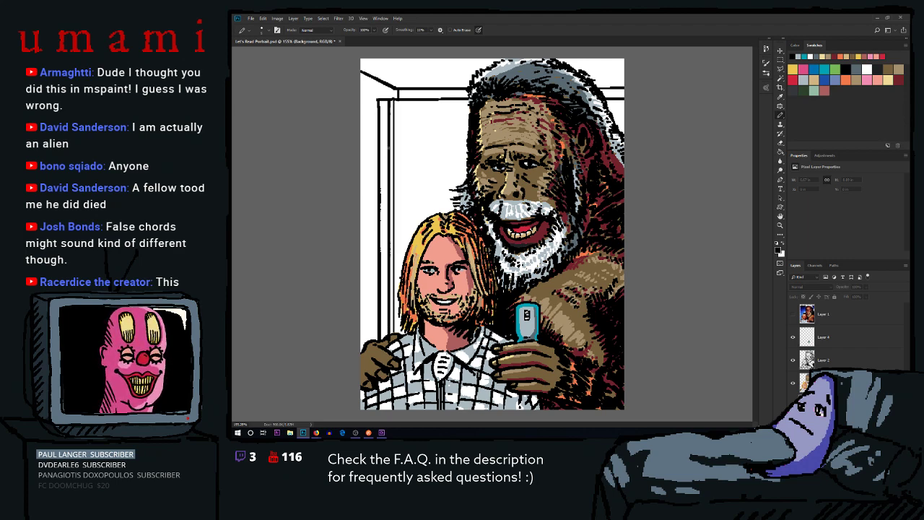
{"action": "left_click_drag", "start_coordinate": [404, 90], "coordinate": [462, 90]}
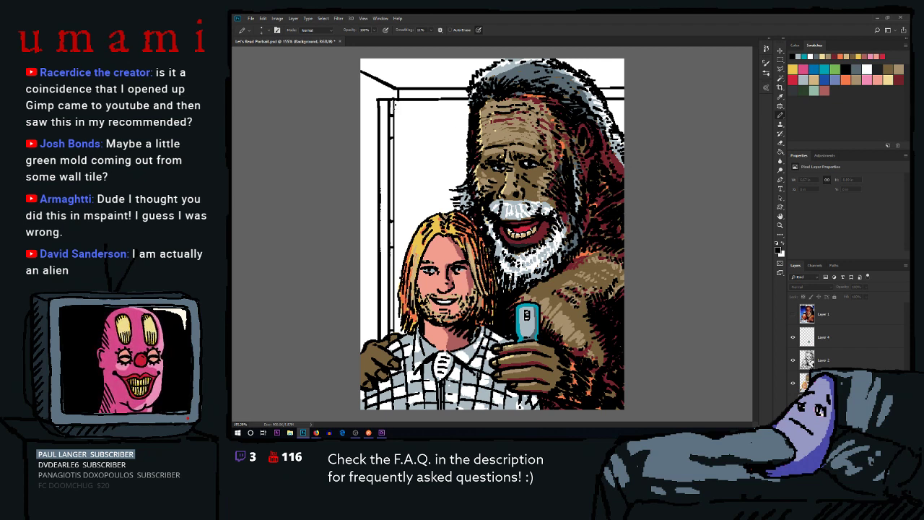
{"action": "left_click_drag", "start_coordinate": [395, 107], "coordinate": [469, 107]}
{"action": "key", "text": "ctrl+z"}
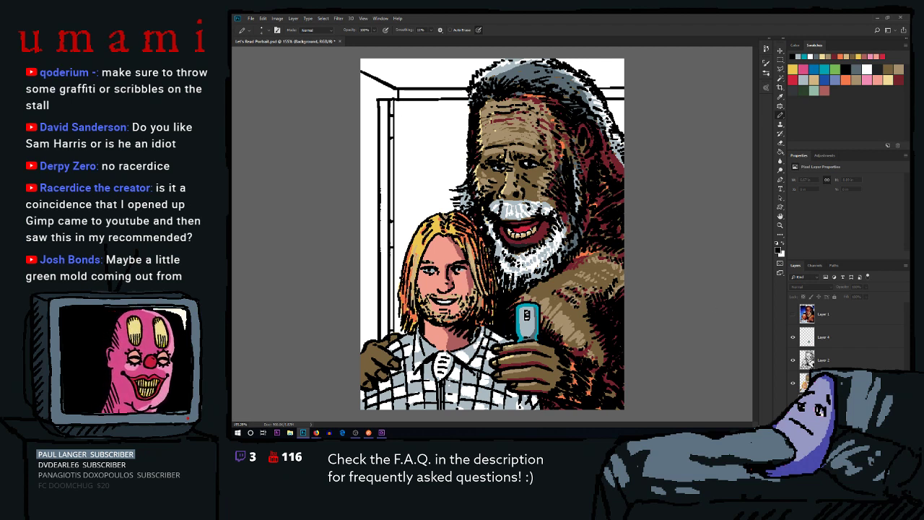
{"action": "mouse_move", "coordinate": [457, 108]}
{"action": "left_mouse_down"}
{"action": "mouse_move", "coordinate": [431, 133]}
{"action": "mouse_move", "coordinate": [411, 232]}
{"action": "left_mouse_up"}
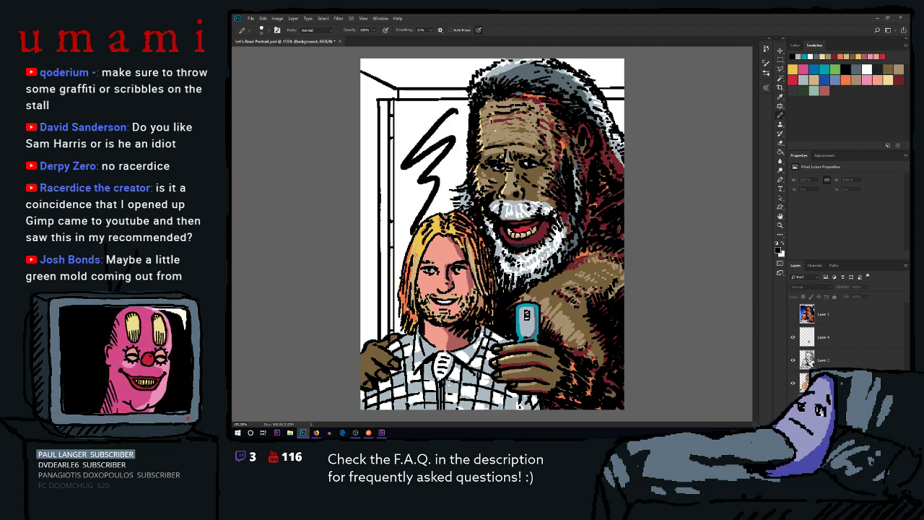
{"action": "key", "text": "ctrl+z"}
{"action": "key", "text": "bracketright"}
{"action": "mouse_move", "coordinate": [401, 148]}
{"action": "left_mouse_down"}
{"action": "mouse_move", "coordinate": [423, 82]}
{"action": "mouse_move", "coordinate": [434, 202]}
{"action": "mouse_move", "coordinate": [398, 340]}
{"action": "mouse_move", "coordinate": [350, 255]}
{"action": "left_mouse_up"}
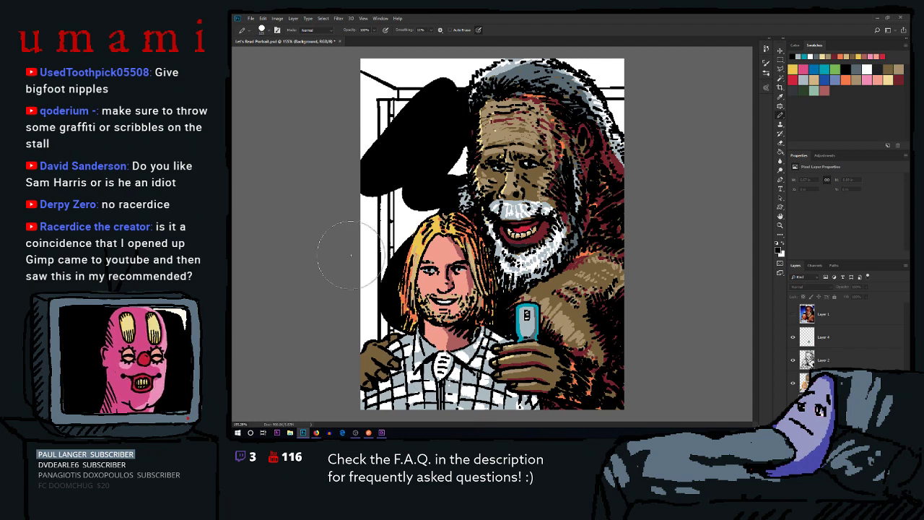
{"action": "key", "text": "ctrl+z"}
{"action": "key", "text": "bracketleft"}
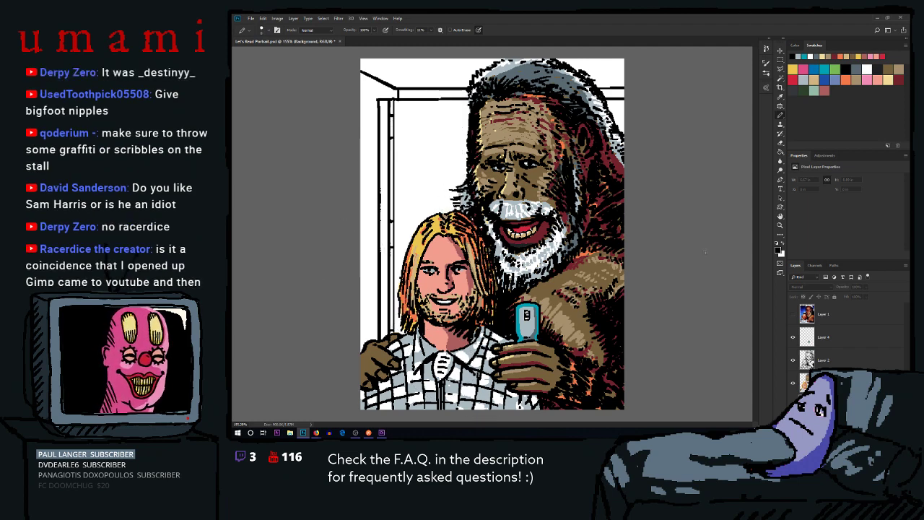
Convert the Background into a regular layer and hide all the artwork layers above it
{"action": "left_click", "coordinate": [780, 151]}
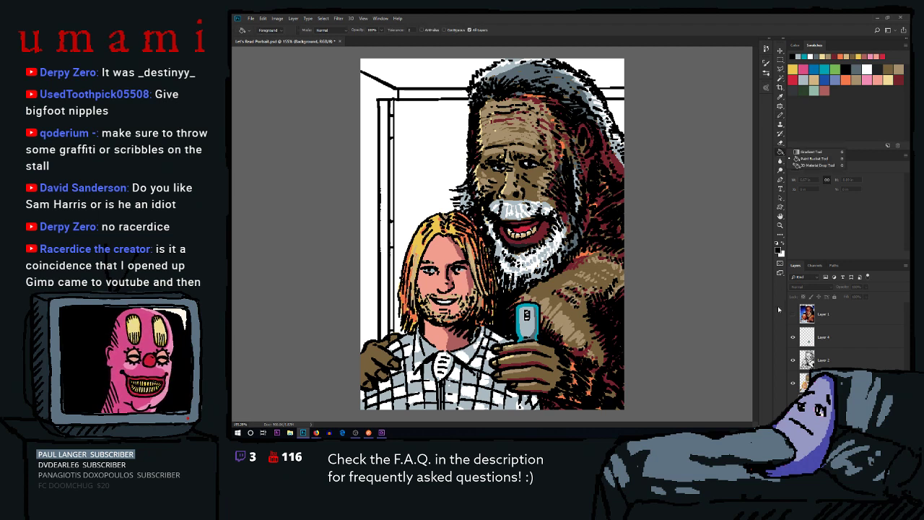
{"action": "left_click", "coordinate": [808, 383]}
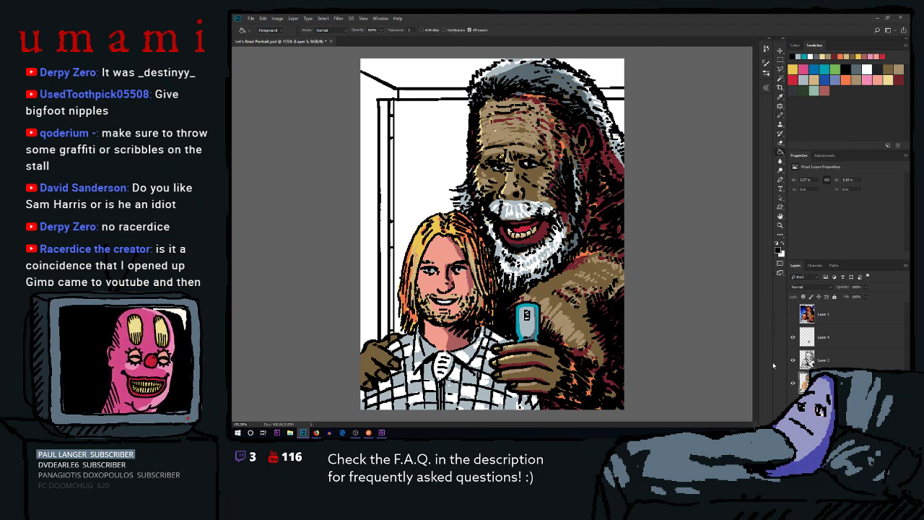
{"action": "left_click", "coordinate": [808, 406]}
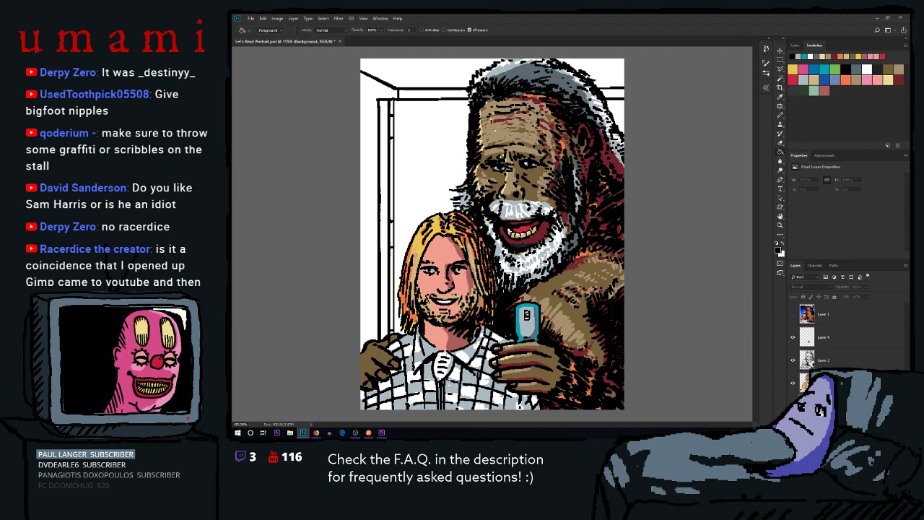
{"action": "double_click", "coordinate": [808, 406]}
{"action": "left_click", "coordinate": [456, 162]}
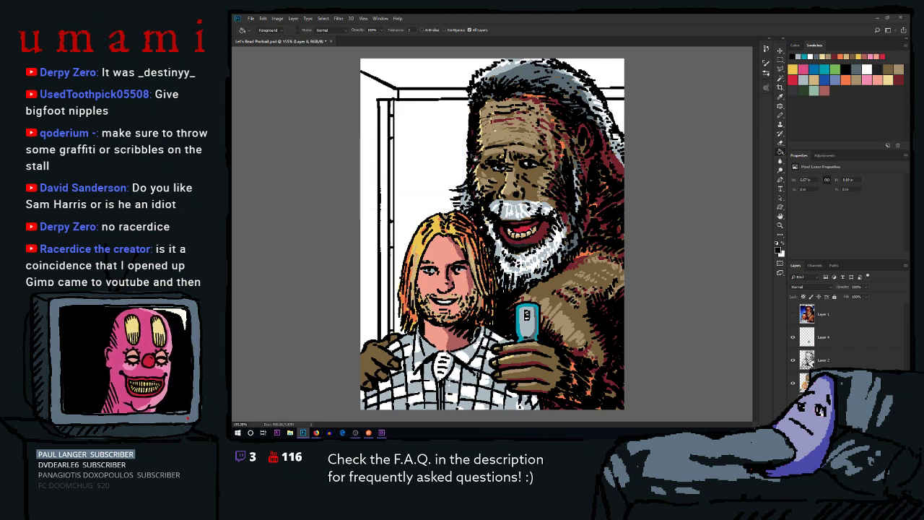
{"action": "left_click_drag", "start_coordinate": [793, 383], "coordinate": [791, 322]}
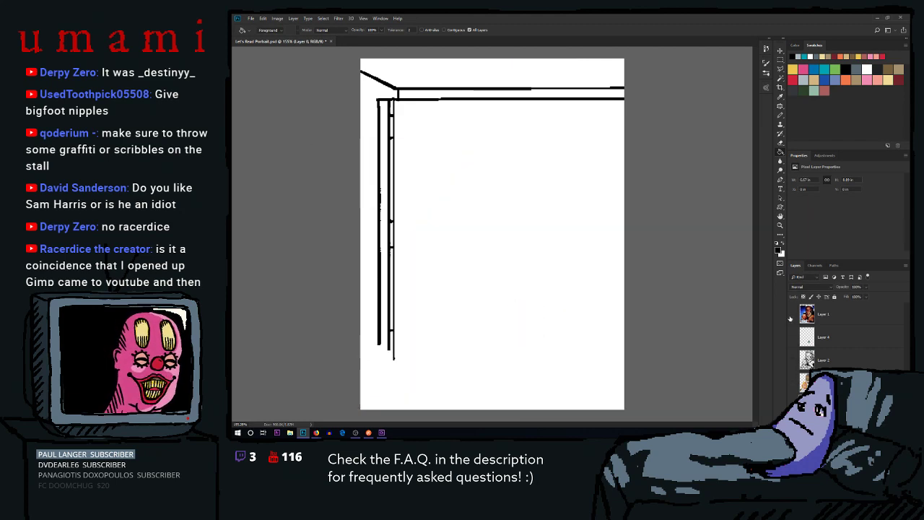
Select the black room lines with the Magic Wand, invert the selection, delete the white around them and deselect
{"action": "right_click", "coordinate": [780, 78]}
{"action": "left_click", "coordinate": [816, 85]}
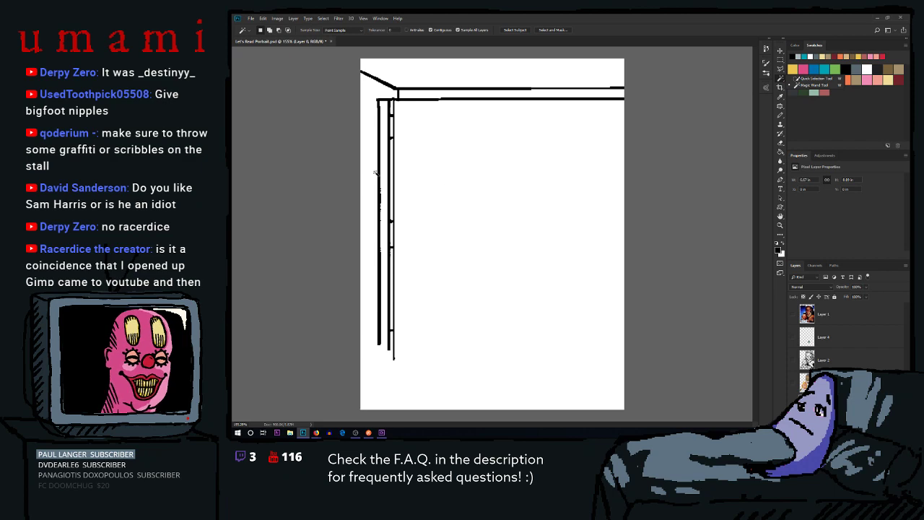
{"action": "left_click", "coordinate": [381, 175]}
{"action": "left_click", "coordinate": [323, 19]}
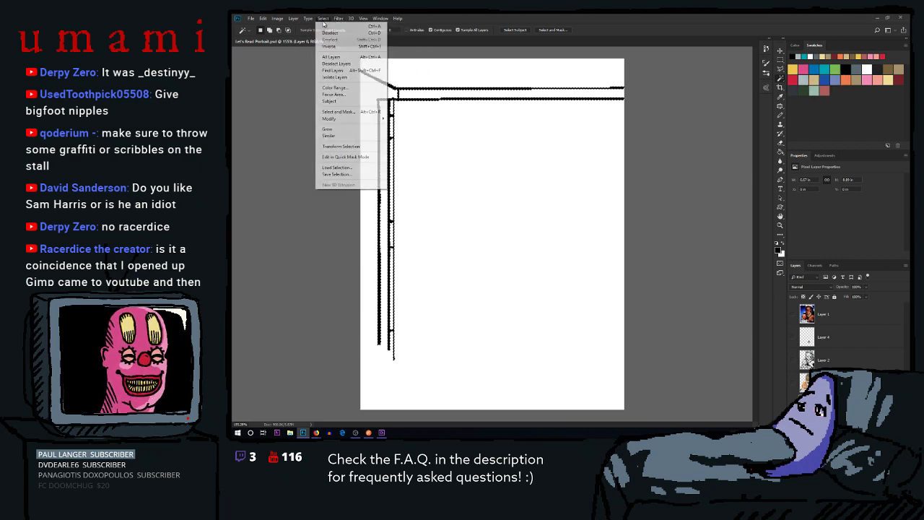
{"action": "left_click", "coordinate": [329, 46]}
{"action": "key", "text": "Delete"}
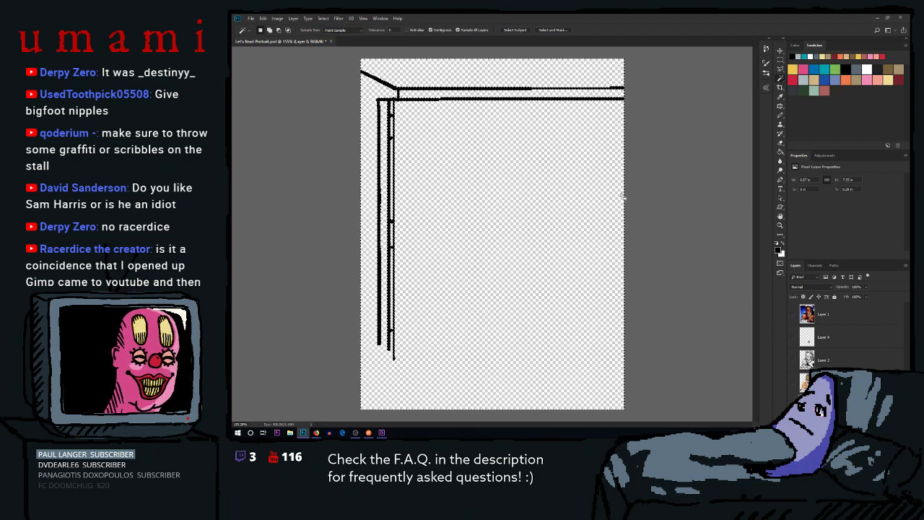
{"action": "right_click", "coordinate": [780, 59]}
{"action": "left_click", "coordinate": [816, 58]}
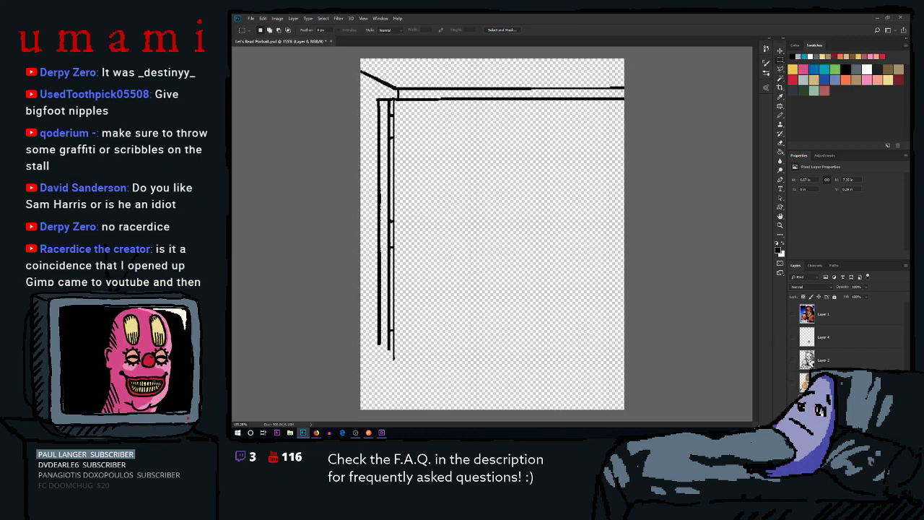
Add a new layer for the background and fill it with white using the Paint Bucket
{"action": "key", "text": "ctrl+shift+alt+n"}
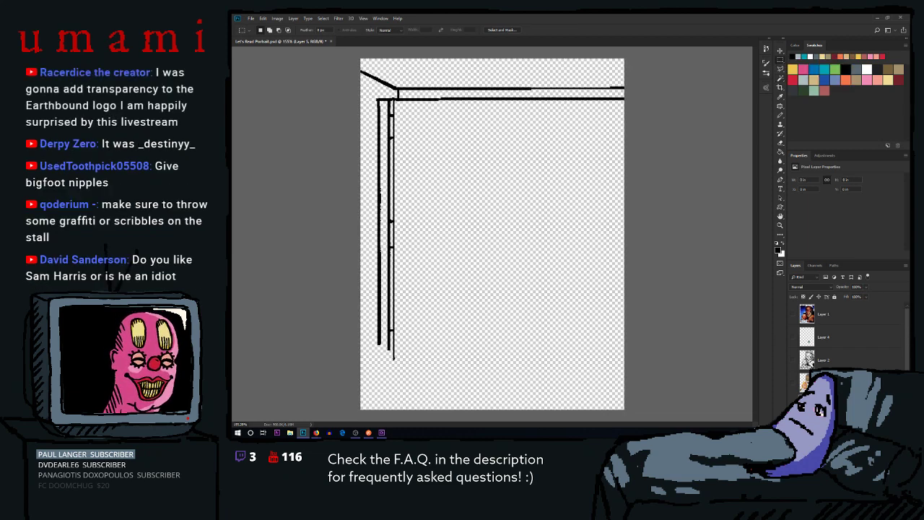
{"action": "scroll", "coordinate": [848, 339], "scroll_direction": "down", "scroll_amount": 1}
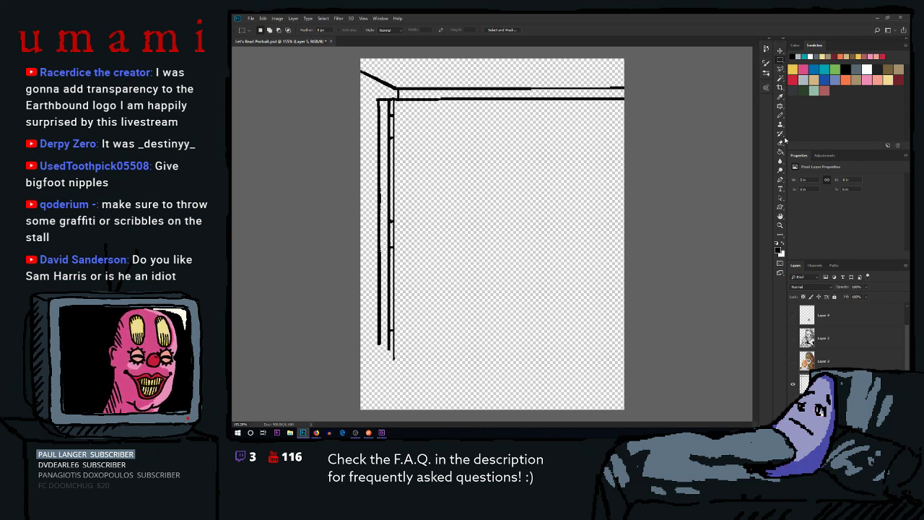
{"action": "left_click", "coordinate": [780, 151]}
{"action": "left_click", "coordinate": [613, 237]}
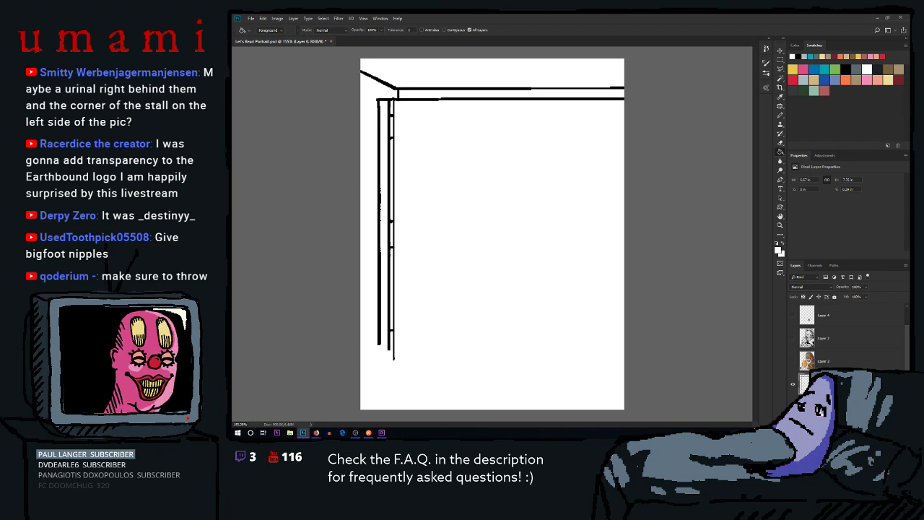
Add another empty layer and show the artwork layers of the man and Bigfoot again
{"action": "left_click", "coordinate": [802, 384]}
{"action": "left_click", "coordinate": [793, 359]}
{"action": "left_click", "coordinate": [793, 315]}
{"action": "scroll", "coordinate": [830, 332], "scroll_direction": "up", "scroll_amount": 1}
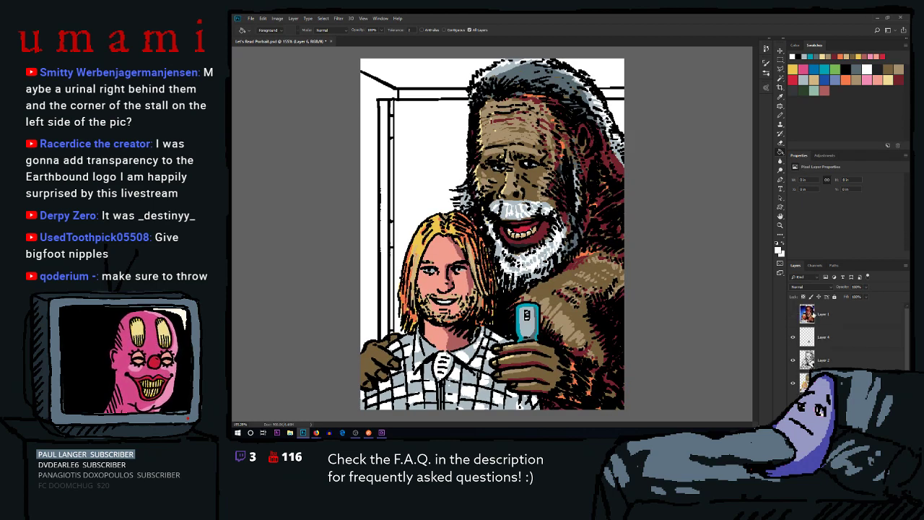
Select the new empty layer, choose a pale grey-green as the foreground colour and activate the Pencil tool
{"action": "scroll", "coordinate": [830, 339], "scroll_direction": "down", "scroll_amount": 2}
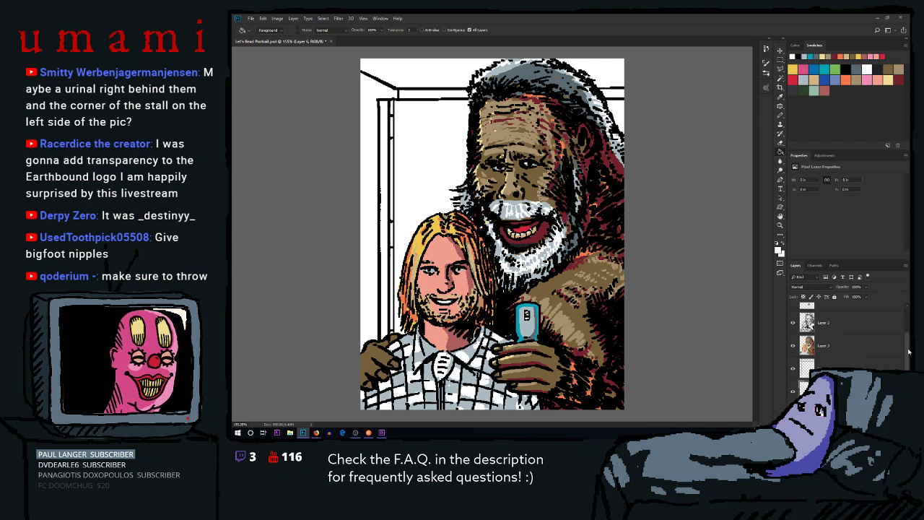
{"action": "left_click_drag", "start_coordinate": [909, 351], "coordinate": [909, 357]}
{"action": "left_click", "coordinate": [823, 384]}
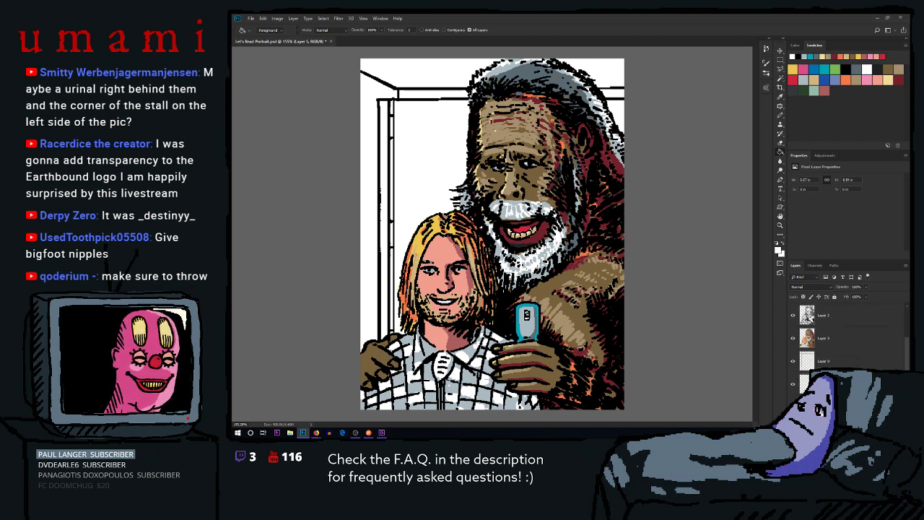
{"action": "left_click", "coordinate": [823, 394]}
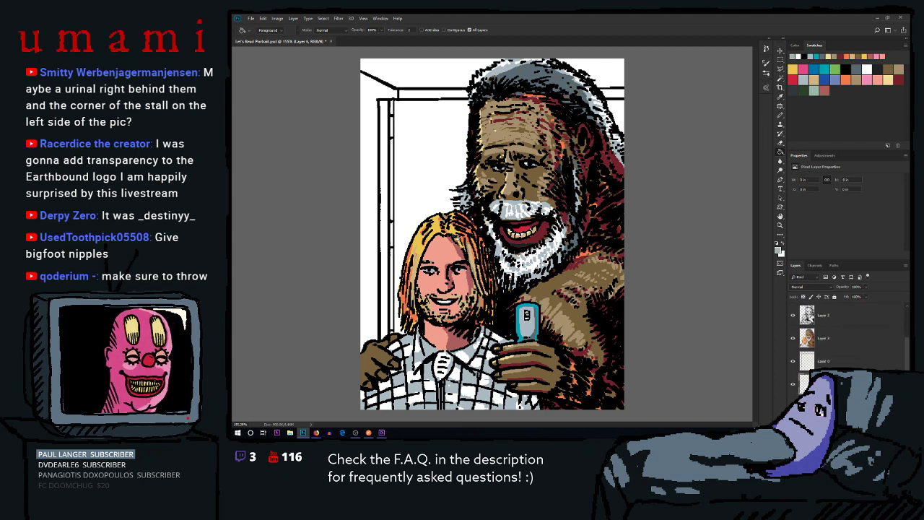
{"action": "key", "text": "b"}
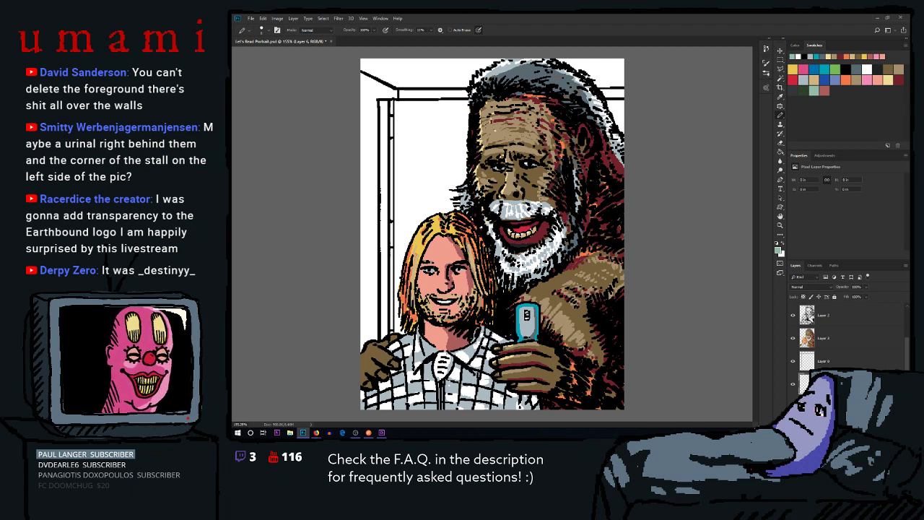
Try shifting the layer with the black room lines sideways behind the figures using the Move tool
{"action": "left_click", "coordinate": [823, 361]}
{"action": "key", "text": "v"}
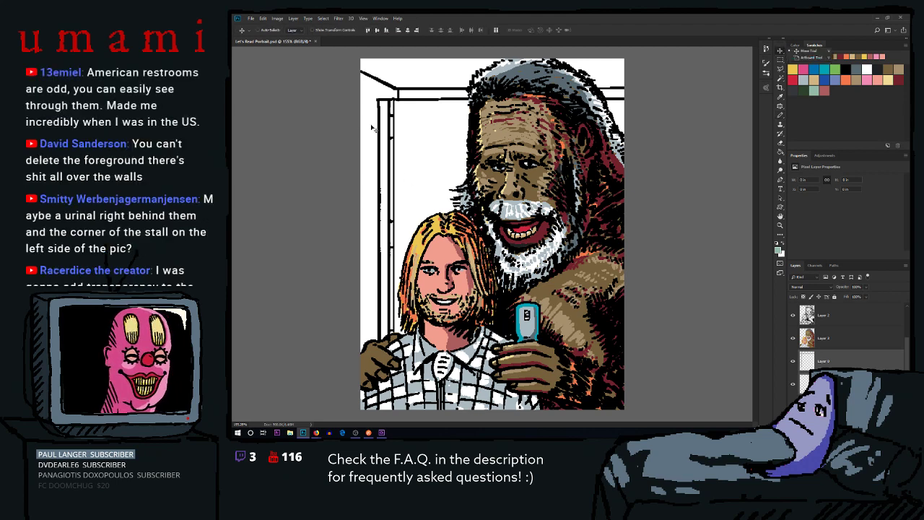
{"action": "left_click_drag", "start_coordinate": [391, 126], "coordinate": [457, 125]}
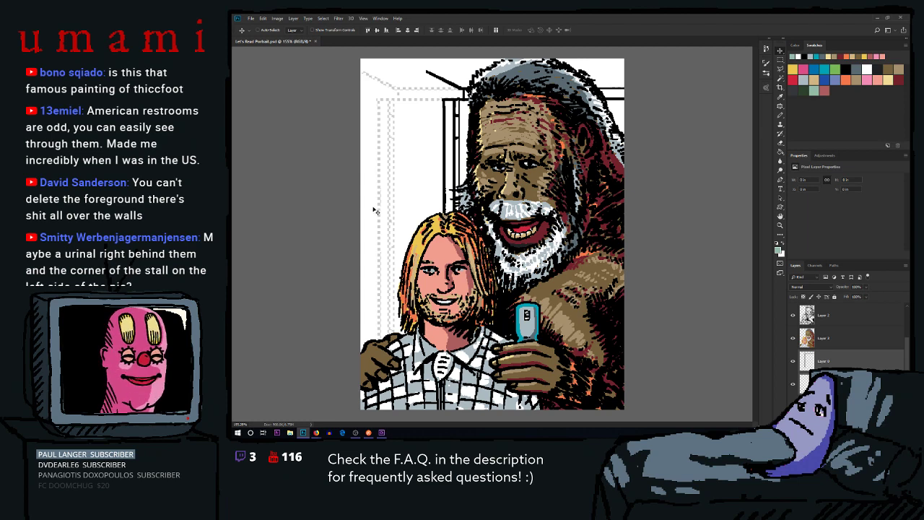
{"action": "left_click_drag", "start_coordinate": [449, 190], "coordinate": [536, 178]}
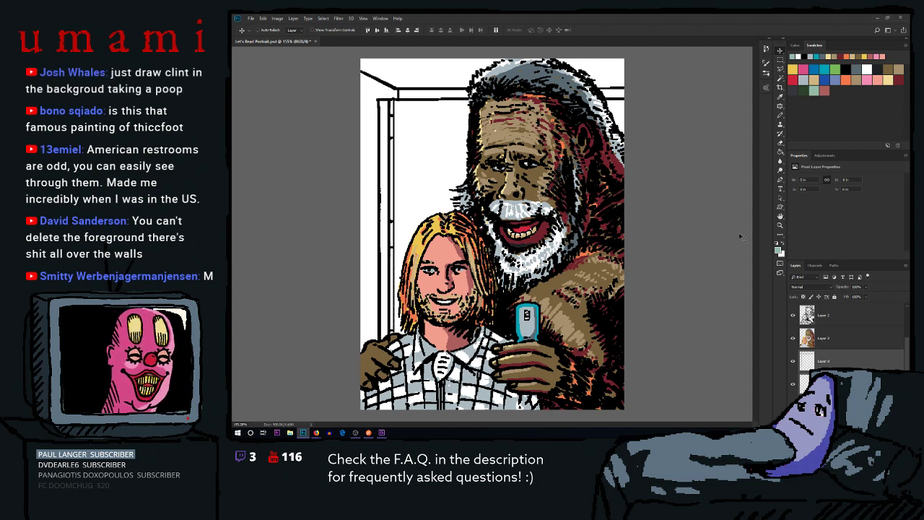
Remove the layer holding the black room lines and select the white-filled background layer
{"action": "left_click", "coordinate": [780, 59]}
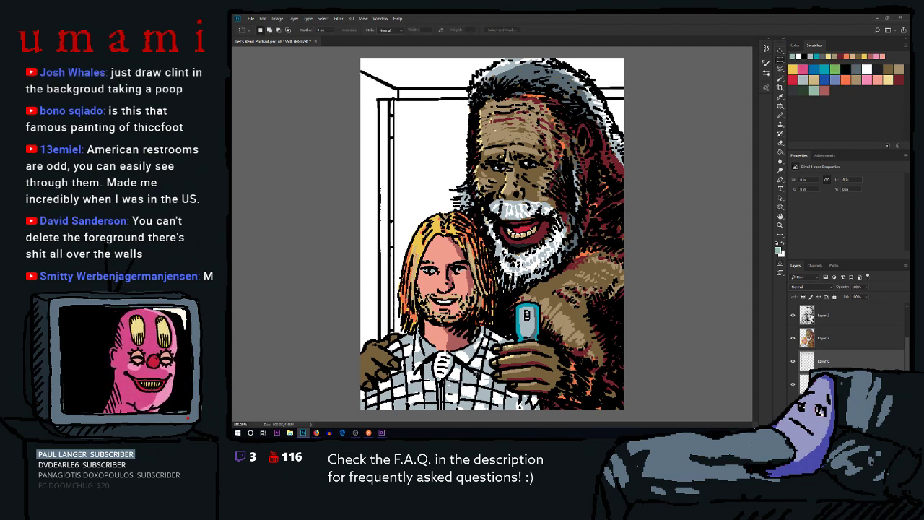
{"action": "left_click", "coordinate": [838, 360]}
{"action": "key", "text": "ctrl+shift+alt+n"}
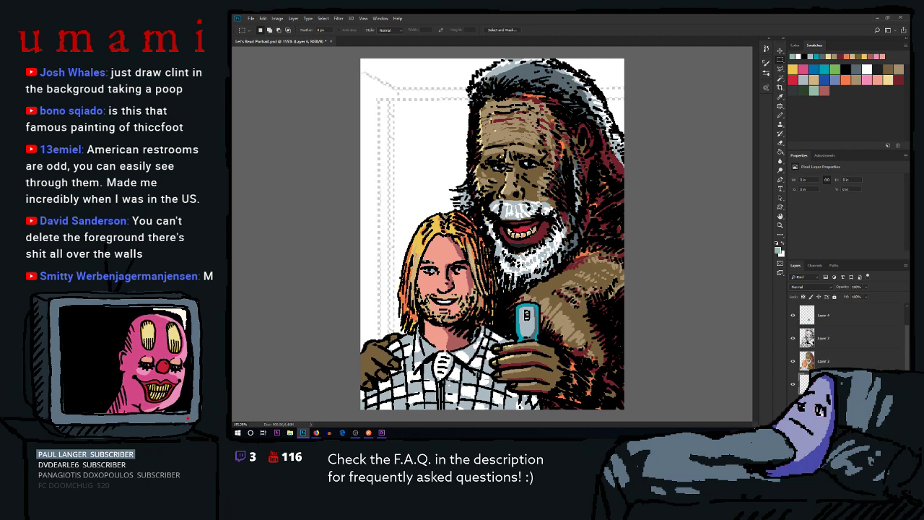
{"action": "left_click", "coordinate": [803, 383]}
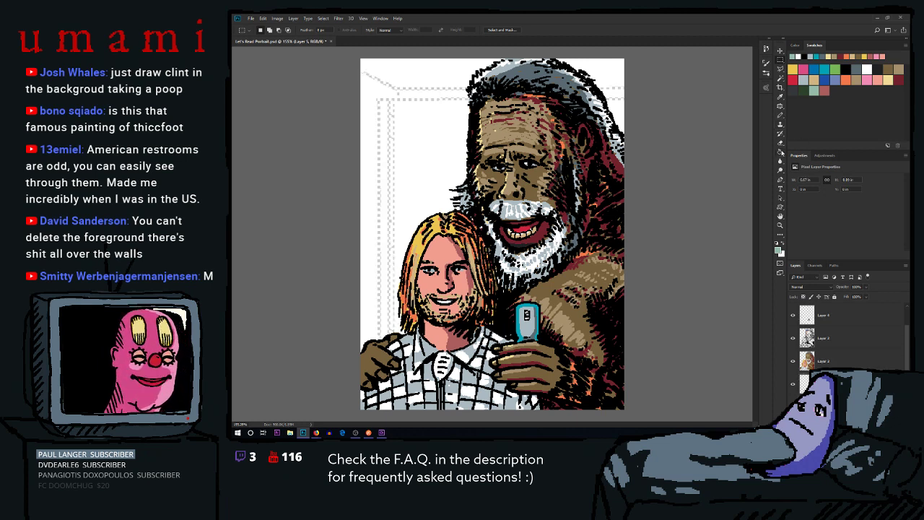
Cover the grey dotted room lines on the background layer with white using the Paint Bucket and select the empty layer above it
{"action": "left_click", "coordinate": [780, 152]}
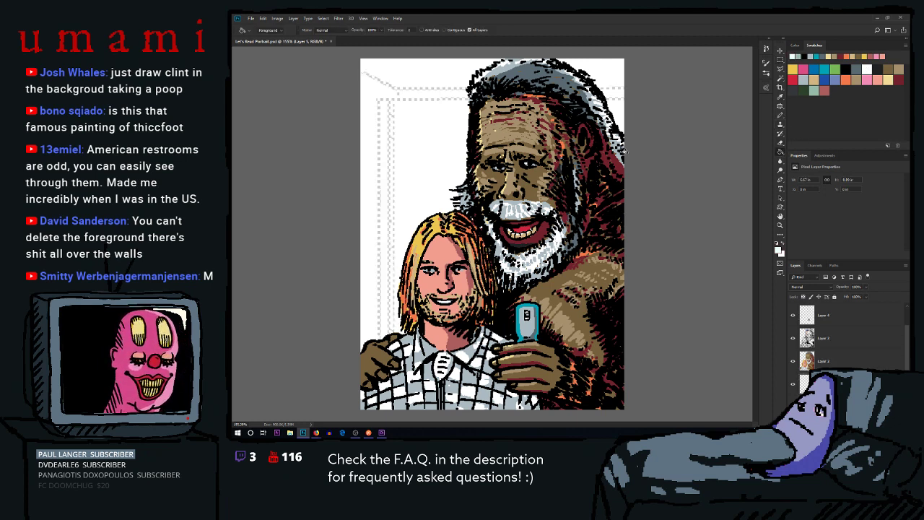
{"action": "left_click", "coordinate": [615, 92]}
{"action": "left_click", "coordinate": [801, 383]}
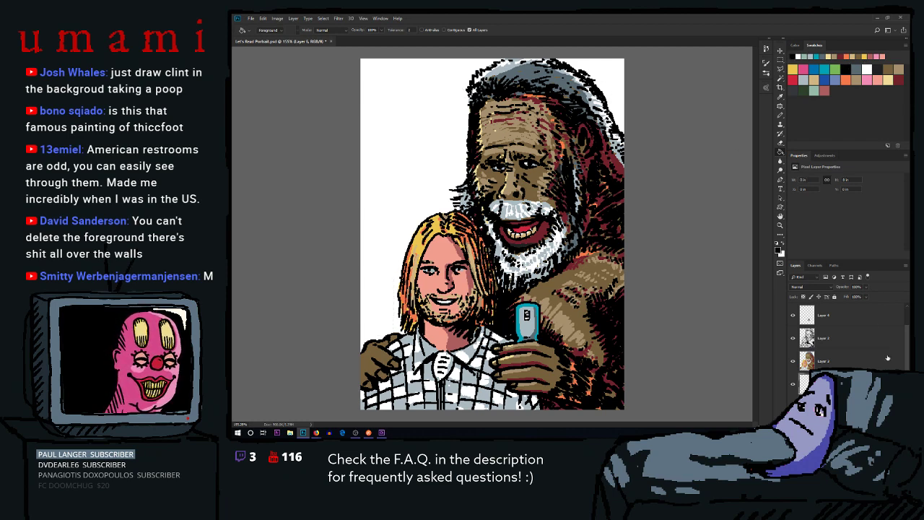
Add another empty layer beneath the figures and activate the Pencil tool with black as the foreground colour
{"action": "key", "text": "ctrl+shift+alt+n"}
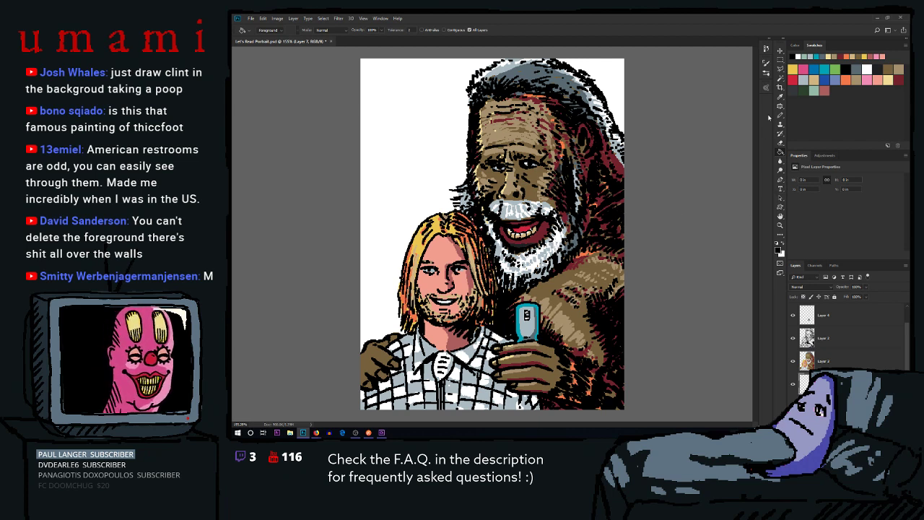
{"action": "left_click_drag", "start_coordinate": [780, 115], "coordinate": [801, 122]}
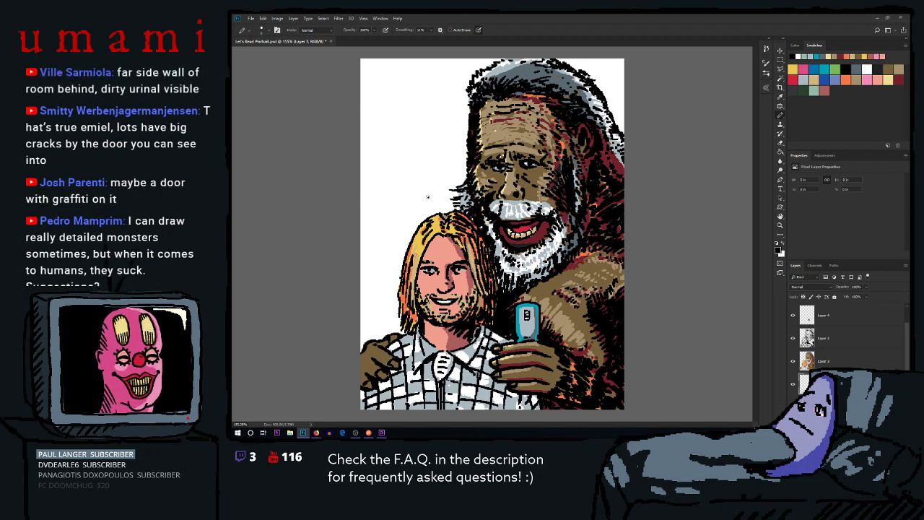
{"action": "left_click_drag", "start_coordinate": [440, 242], "coordinate": [443, 244]}
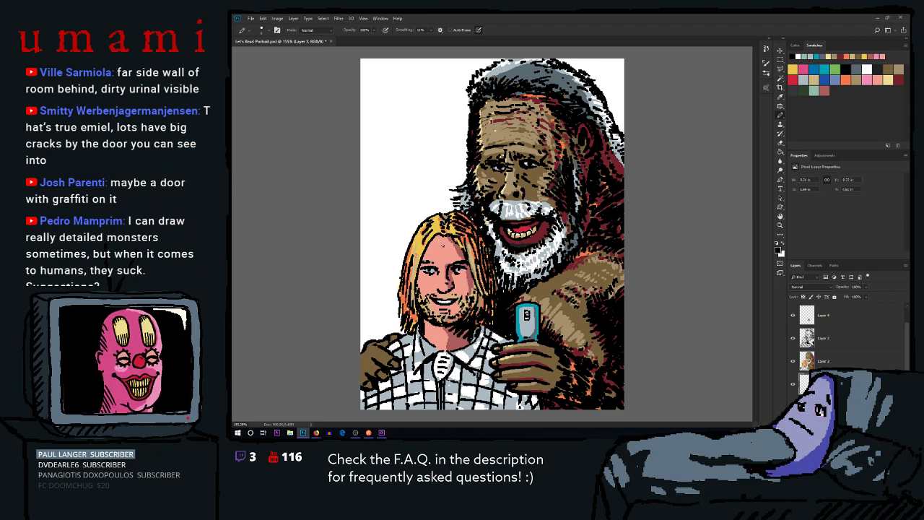
{"action": "key", "text": "ctrl+z"}
{"action": "right_click", "coordinate": [781, 115]}
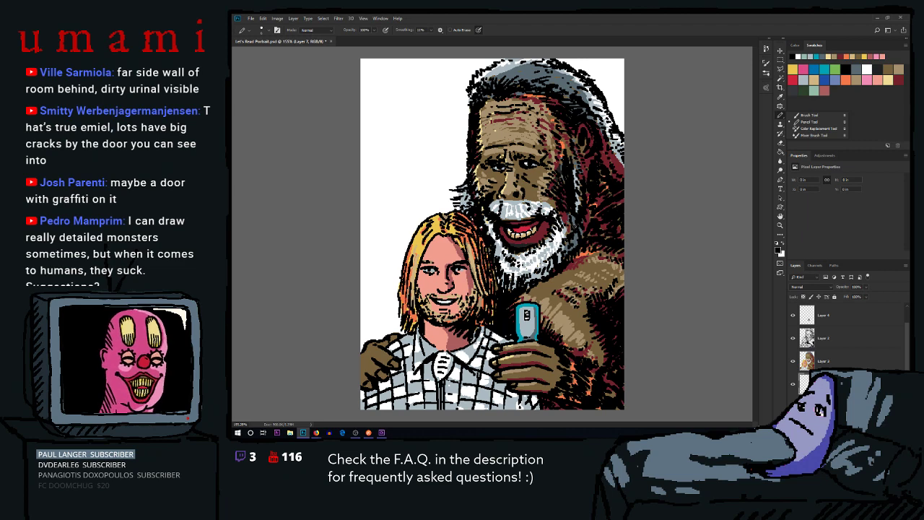
Compare the drawing with the reference photo by briefly showing and hiding the photo layer, Layer 1
{"action": "left_click_drag", "start_coordinate": [910, 341], "coordinate": [908, 323]}
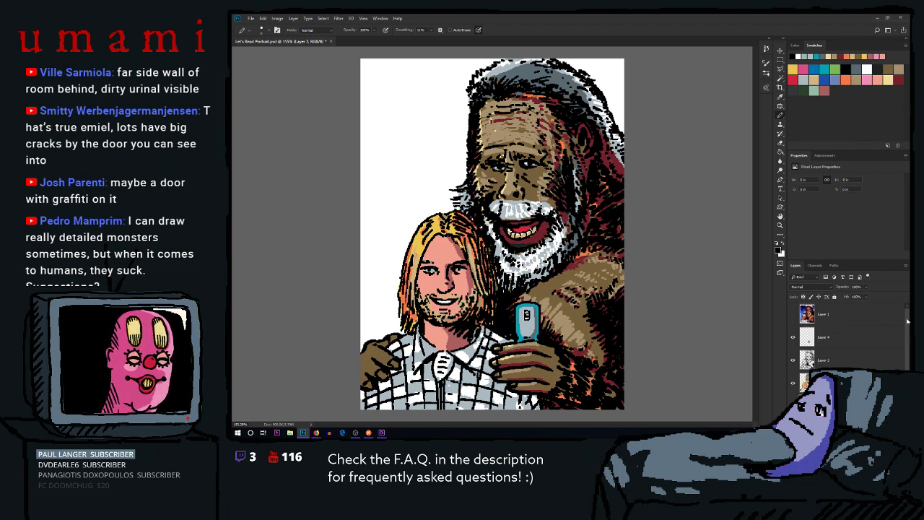
{"action": "left_click", "coordinate": [793, 315]}
{"action": "left_click", "coordinate": [793, 316]}
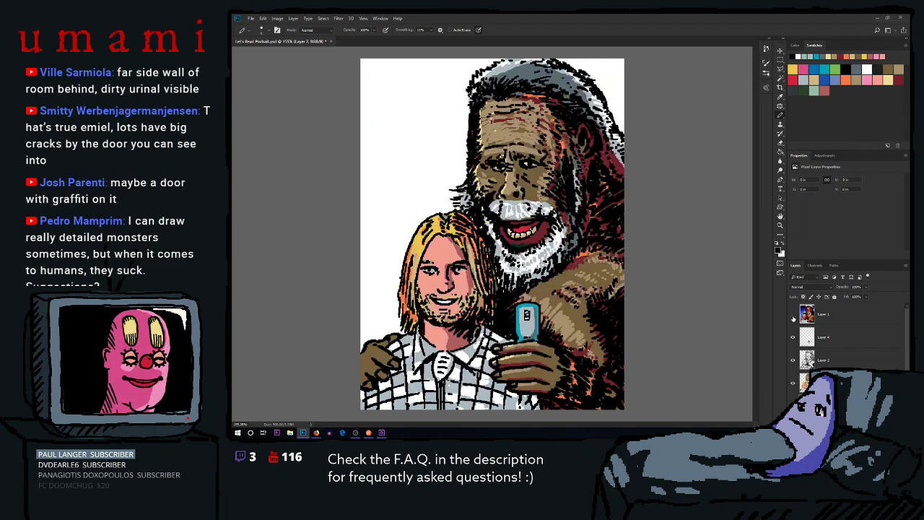
{"action": "left_click", "coordinate": [793, 316]}
{"action": "left_click", "coordinate": [793, 316]}
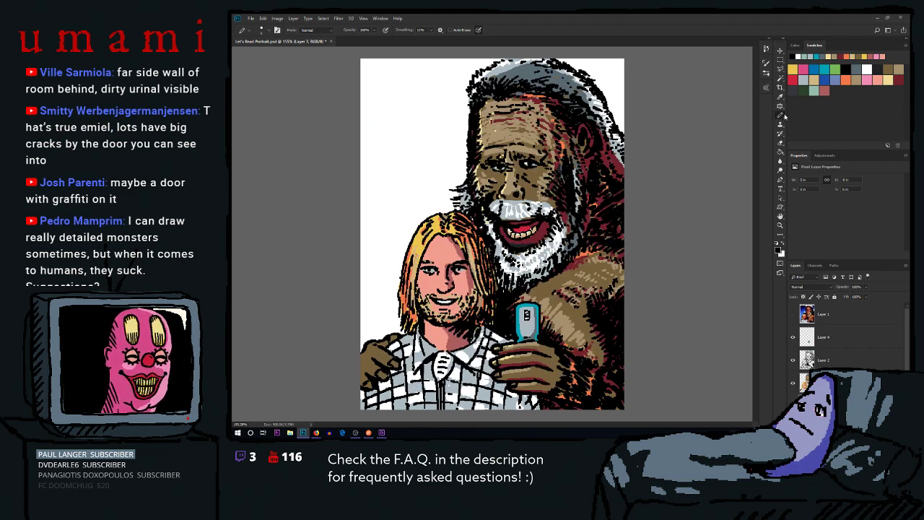
Select Layer 7 and sketch a construction head on the blank background: an oval with an eye line, a side-plane curve and a jaw
{"action": "left_click", "coordinate": [855, 334]}
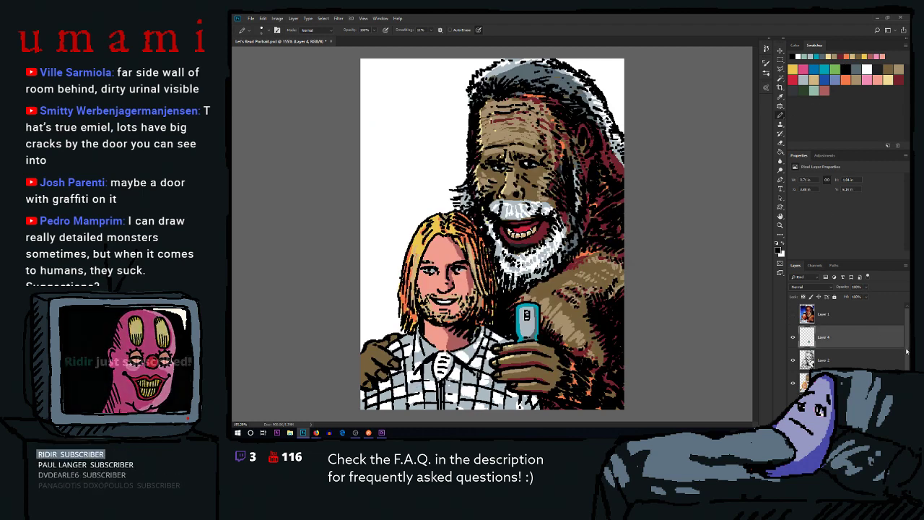
{"action": "scroll", "coordinate": [852, 339], "scroll_direction": "down", "scroll_amount": 2}
{"action": "left_click", "coordinate": [807, 365]}
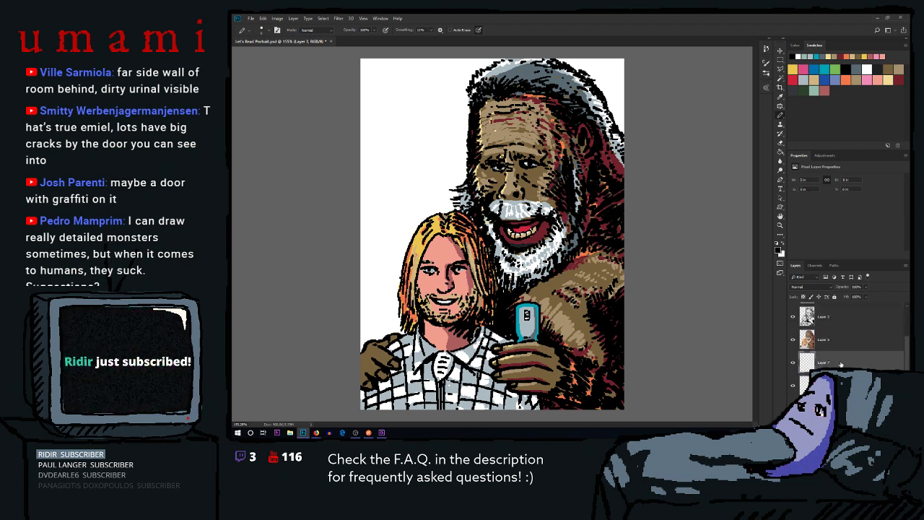
{"action": "left_click", "coordinate": [793, 362]}
{"action": "mouse_move", "coordinate": [409, 84]}
{"action": "left_mouse_down"}
{"action": "mouse_move", "coordinate": [399, 127]}
{"action": "mouse_move", "coordinate": [418, 76]}
{"action": "mouse_move", "coordinate": [435, 105]}
{"action": "mouse_move", "coordinate": [428, 117]}
{"action": "mouse_move", "coordinate": [419, 105]}
{"action": "mouse_move", "coordinate": [425, 116]}
{"action": "mouse_move", "coordinate": [437, 105]}
{"action": "mouse_move", "coordinate": [413, 108]}
{"action": "mouse_move", "coordinate": [423, 105]}
{"action": "left_mouse_up"}
{"action": "key", "text": "ctrl+z"}
{"action": "key", "text": "ctrl+z"}
{"action": "key", "text": "ctrl+z"}
{"action": "key", "text": "ctrl+z"}
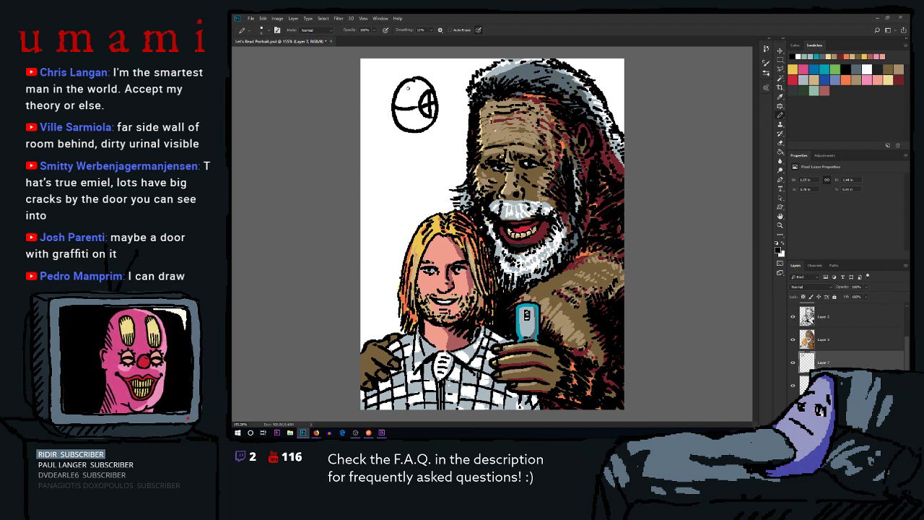
{"action": "mouse_move", "coordinate": [396, 135]}
{"action": "left_mouse_down"}
{"action": "mouse_move", "coordinate": [410, 139]}
{"action": "mouse_move", "coordinate": [426, 114]}
{"action": "left_mouse_up"}
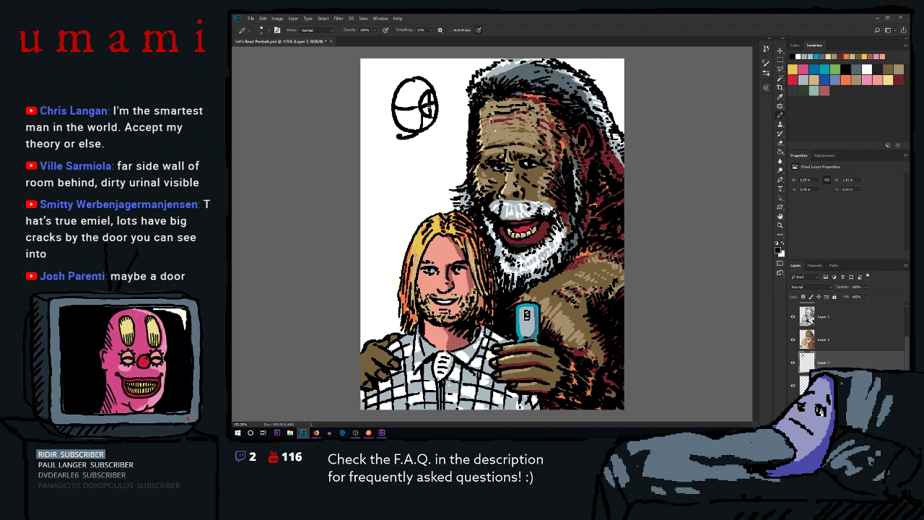
{"action": "left_click_drag", "start_coordinate": [392, 108], "coordinate": [406, 132]}
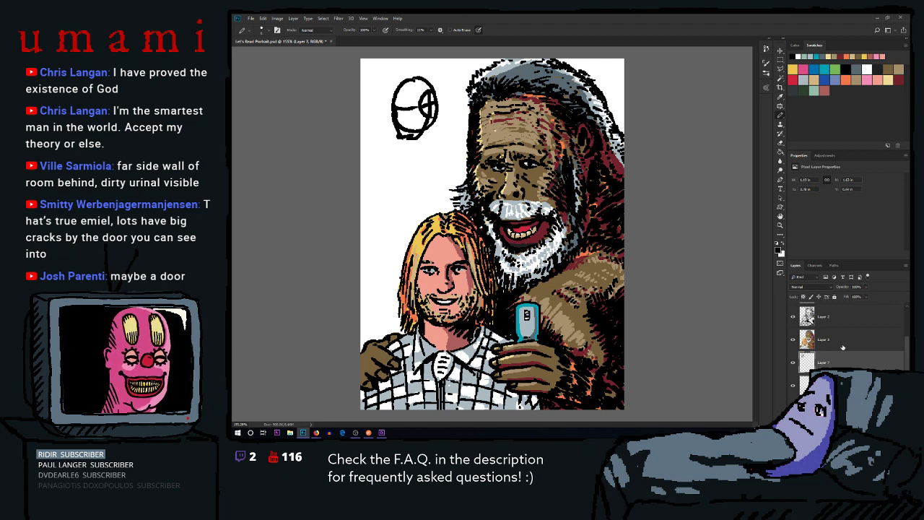
Add a new layer above the head sketch, lower the sketch layer's opacity to a faint grey and select the new layer
{"action": "key", "text": "ctrl+shift+alt+n"}
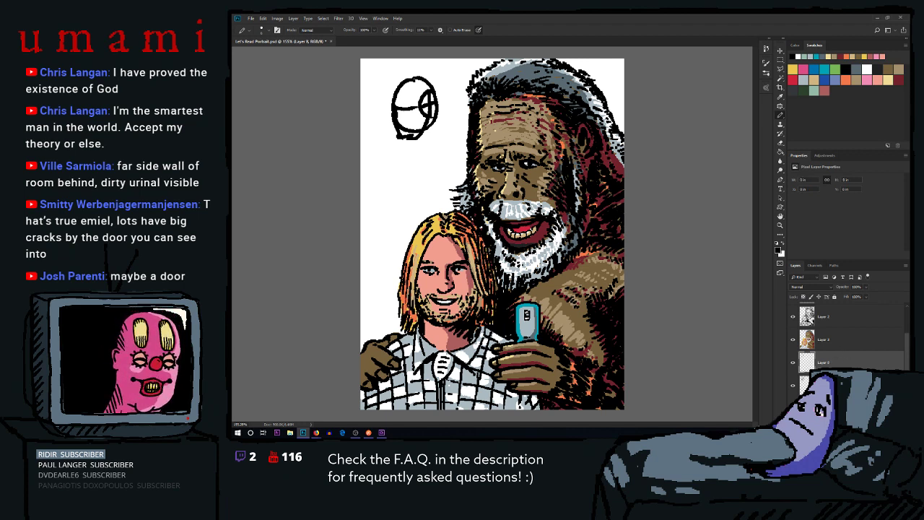
{"action": "left_click", "coordinate": [824, 385]}
{"action": "left_click", "coordinate": [866, 287]}
{"action": "left_click_drag", "start_coordinate": [867, 298], "coordinate": [838, 301]}
{"action": "left_click", "coordinate": [834, 364]}
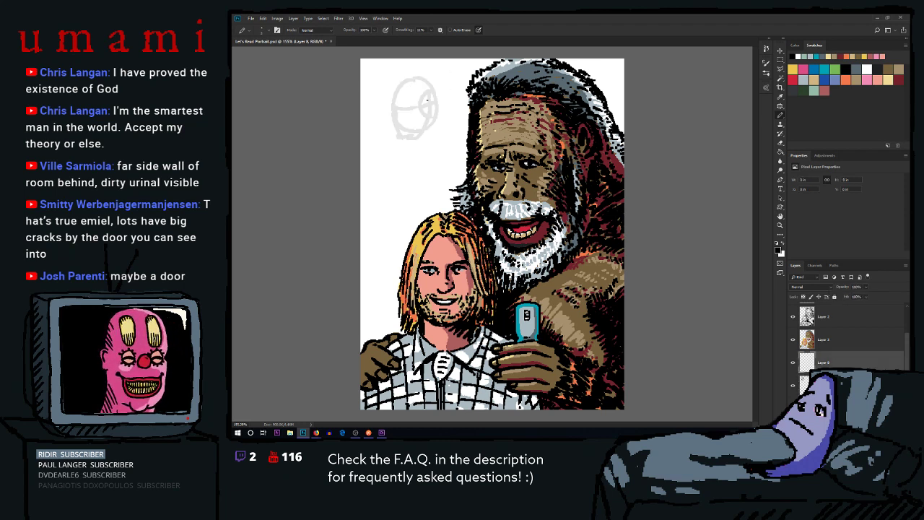
Draw the ear, eyes, nose, mouth and outer contour of the head in black over the faint construction sketch
{"action": "left_click_drag", "start_coordinate": [432, 103], "coordinate": [435, 116]}
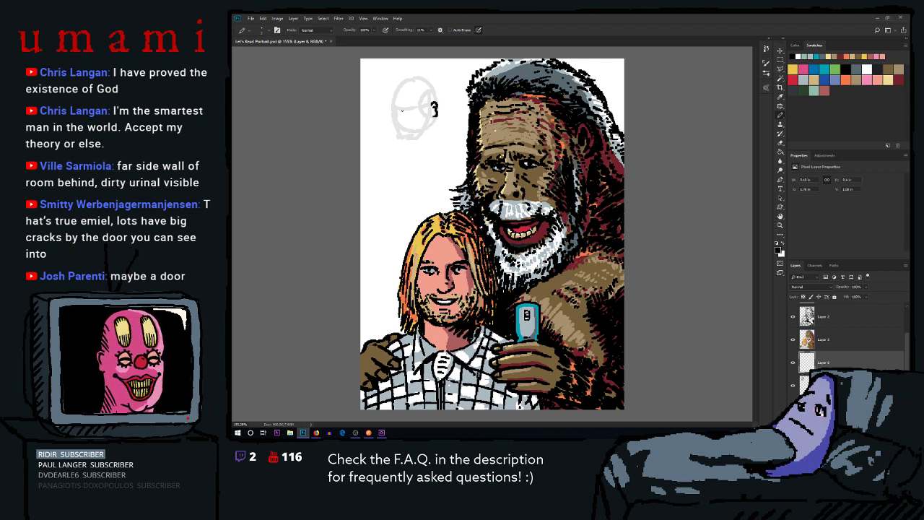
{"action": "mouse_move", "coordinate": [402, 103]}
{"action": "left_mouse_down"}
{"action": "mouse_move", "coordinate": [401, 119]}
{"action": "mouse_move", "coordinate": [404, 107]}
{"action": "left_mouse_up"}
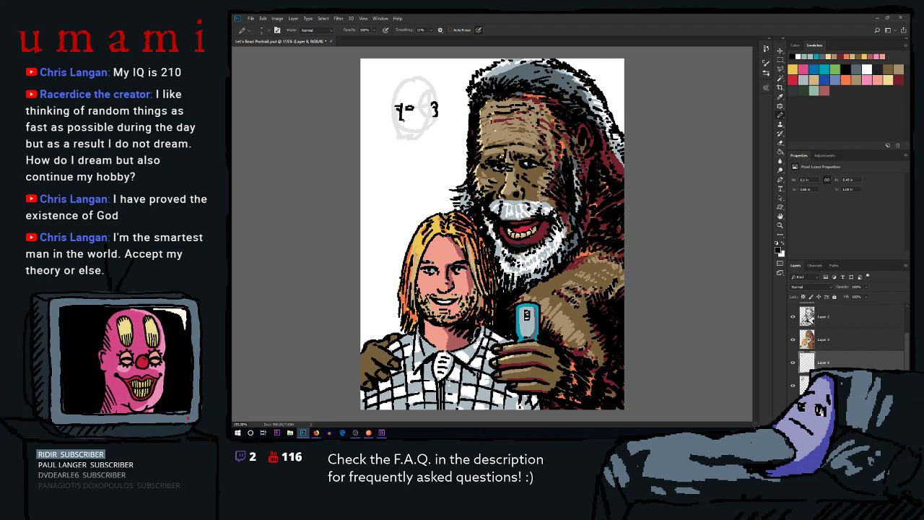
{"action": "left_click_drag", "start_coordinate": [393, 106], "coordinate": [408, 125]}
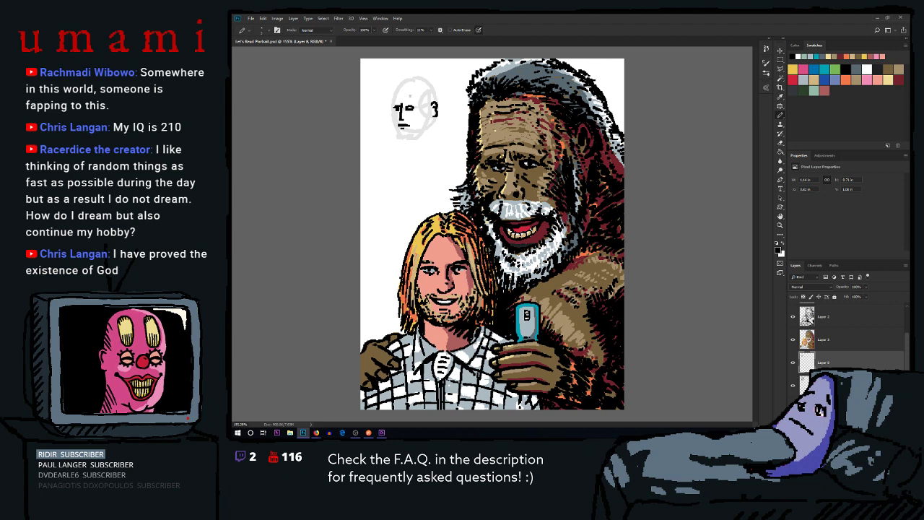
{"action": "mouse_move", "coordinate": [428, 99]}
{"action": "left_mouse_down"}
{"action": "mouse_move", "coordinate": [428, 114]}
{"action": "mouse_move", "coordinate": [434, 78]}
{"action": "left_mouse_up"}
{"action": "key", "text": "ctrl+z"}
{"action": "mouse_move", "coordinate": [396, 106]}
{"action": "left_mouse_down"}
{"action": "mouse_move", "coordinate": [429, 84]}
{"action": "mouse_move", "coordinate": [397, 92]}
{"action": "mouse_move", "coordinate": [429, 76]}
{"action": "mouse_move", "coordinate": [436, 102]}
{"action": "mouse_move", "coordinate": [397, 128]}
{"action": "mouse_move", "coordinate": [407, 137]}
{"action": "mouse_move", "coordinate": [431, 120]}
{"action": "mouse_move", "coordinate": [416, 135]}
{"action": "left_mouse_up"}
{"action": "key", "text": "ctrl+z"}
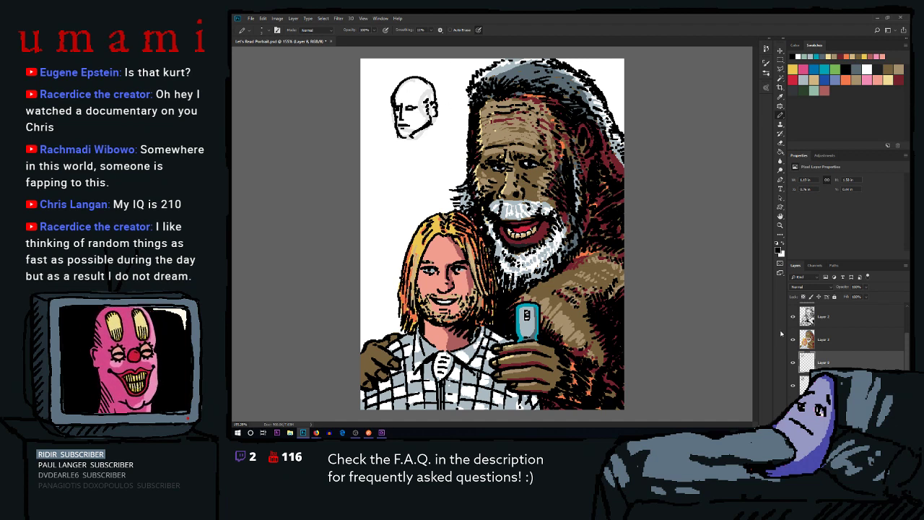
Check the head drawing by switching its layer off and on, and delete both head layers
{"action": "left_click", "coordinate": [793, 362]}
{"action": "left_click", "coordinate": [793, 363]}
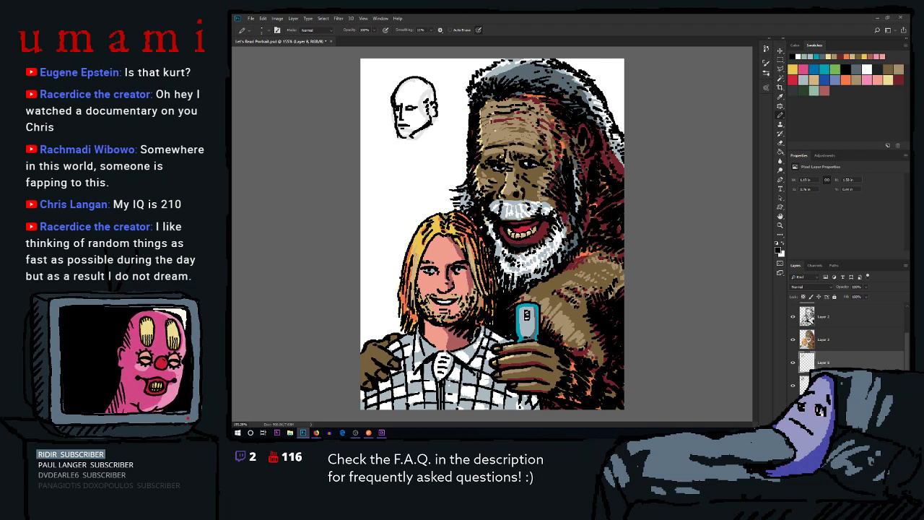
{"action": "key", "text": "Delete"}
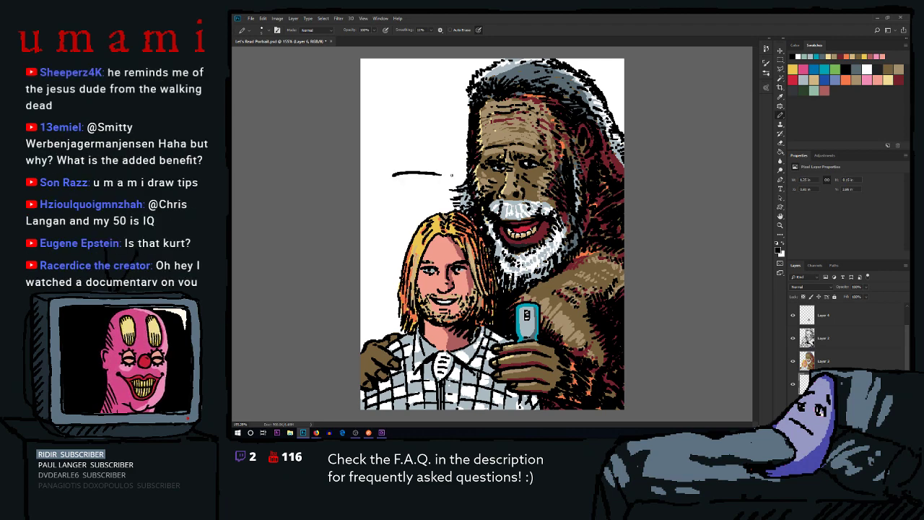
Draw the top edge and left side of a rounded rectangular urinal outline in thin black pencil behind the long-haired man
{"action": "left_click_drag", "start_coordinate": [390, 178], "coordinate": [453, 175]}
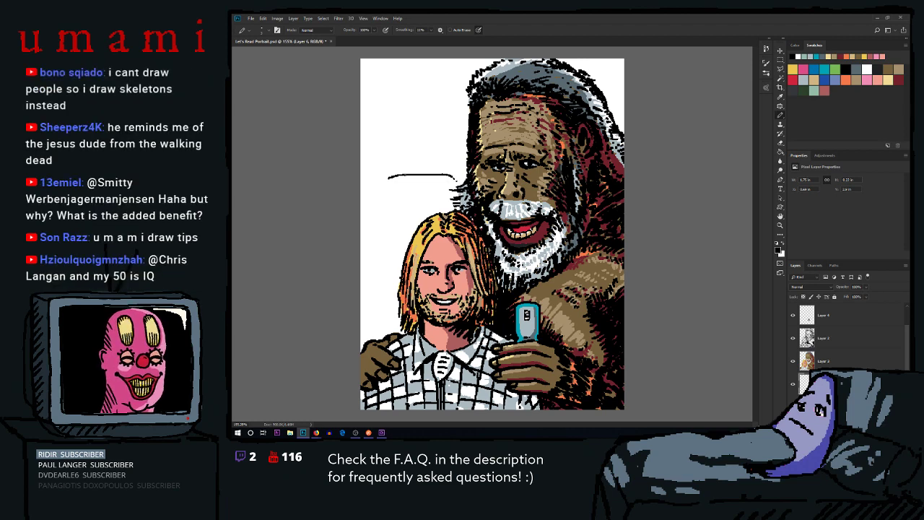
{"action": "left_click_drag", "start_coordinate": [388, 177], "coordinate": [390, 244]}
{"action": "key", "text": "ctrl+z"}
{"action": "key", "text": "ctrl+z"}
{"action": "left_click_drag", "start_coordinate": [389, 179], "coordinate": [389, 285]}
{"action": "key", "text": "ctrl+z"}
{"action": "key", "text": "ctrl+z"}
{"action": "mouse_move", "coordinate": [387, 188]}
{"action": "left_mouse_down"}
{"action": "mouse_move", "coordinate": [388, 264]}
{"action": "mouse_move", "coordinate": [401, 273]}
{"action": "left_mouse_up"}
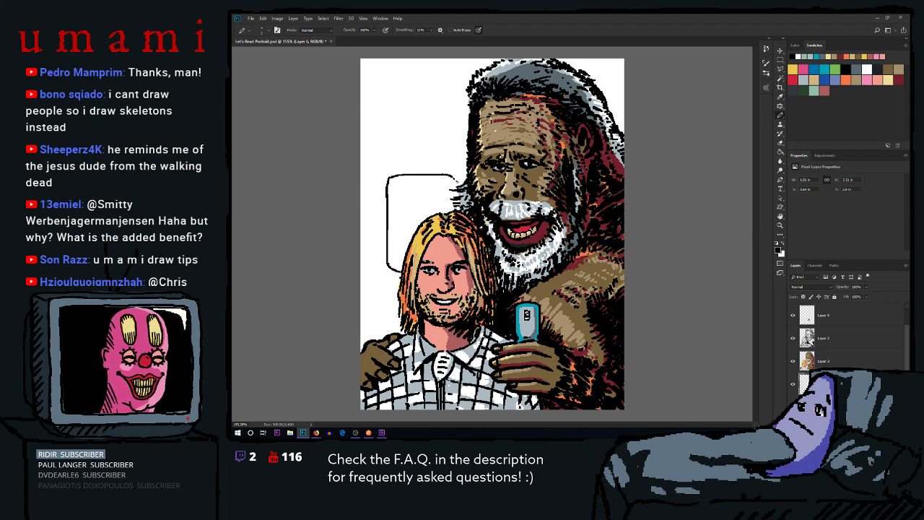
Try adding a second line above the top edge of the rounded outline and undo it
{"action": "mouse_move", "coordinate": [389, 176]}
{"action": "left_mouse_down"}
{"action": "mouse_move", "coordinate": [443, 170]}
{"action": "mouse_move", "coordinate": [461, 187]}
{"action": "left_mouse_up"}
{"action": "key", "text": "ctrl+z"}
{"action": "key", "text": "ctrl+z"}
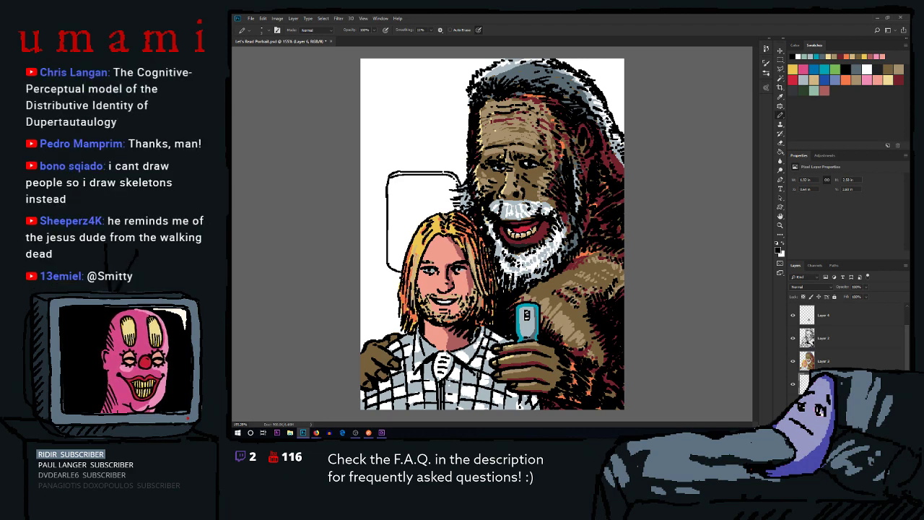
{"action": "key", "text": "ctrl+z"}
{"action": "key", "text": "ctrl+z"}
{"action": "key", "text": "ctrl+z"}
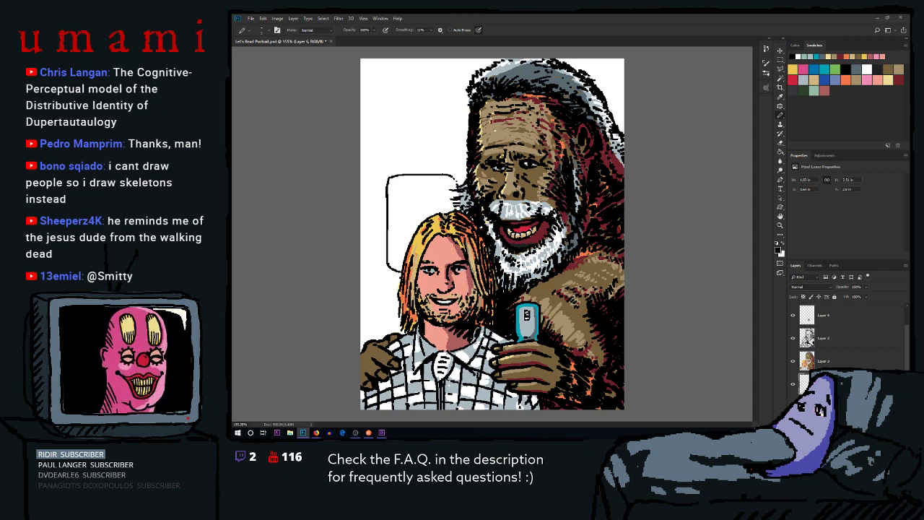
Switch to the web browser, look through image search results for "urinal" as reference, and return to the drawing
{"action": "key", "text": "alt+Tab"}
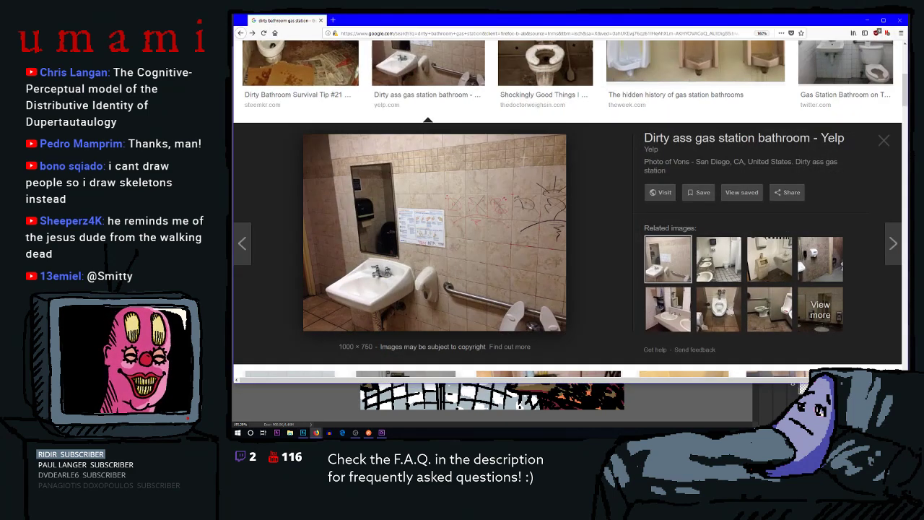
{"action": "left_click", "coordinate": [498, 33]}
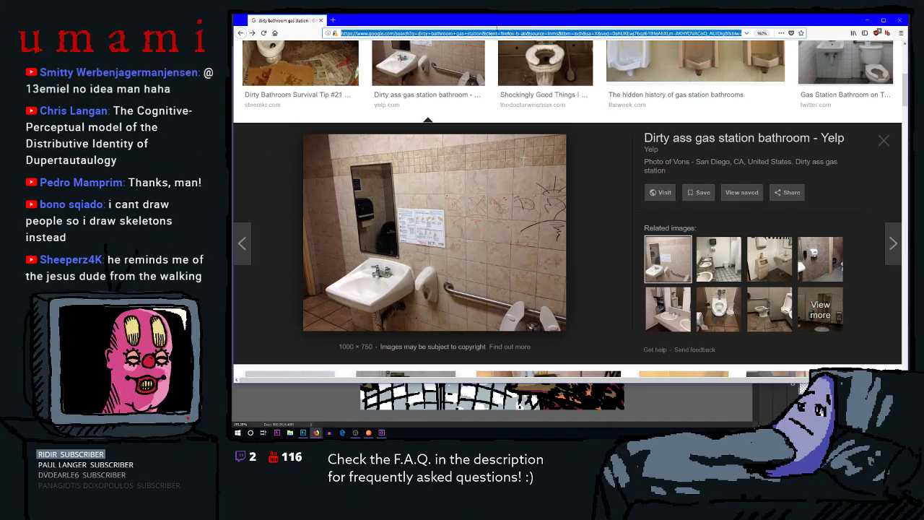
{"action": "type", "text": "urinal"}
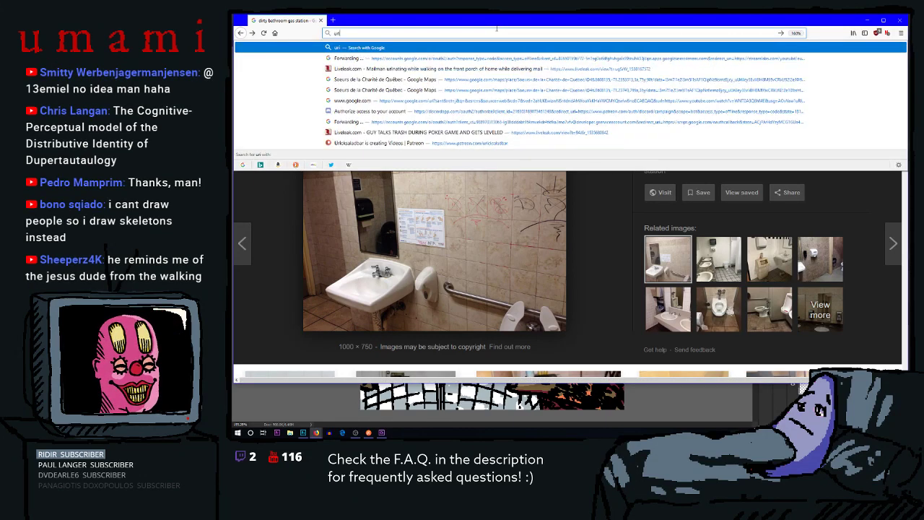
{"action": "key", "text": "Return"}
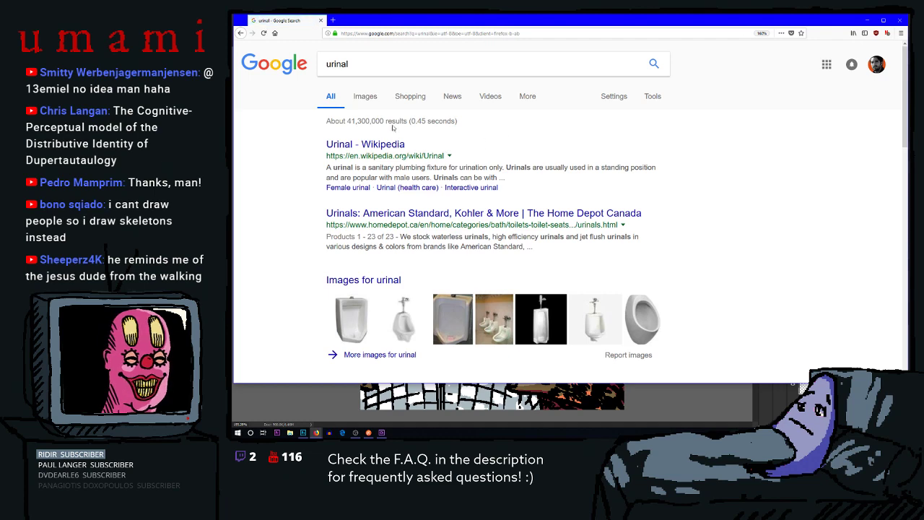
{"action": "left_click", "coordinate": [365, 98]}
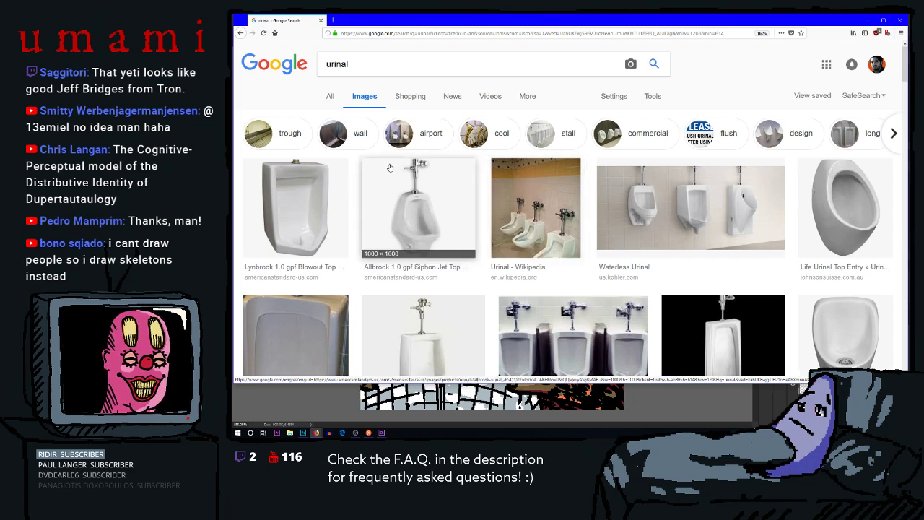
{"action": "scroll", "coordinate": [413, 220], "scroll_direction": "down", "scroll_amount": 5}
{"action": "scroll", "coordinate": [413, 220], "scroll_direction": "up", "scroll_amount": 3}
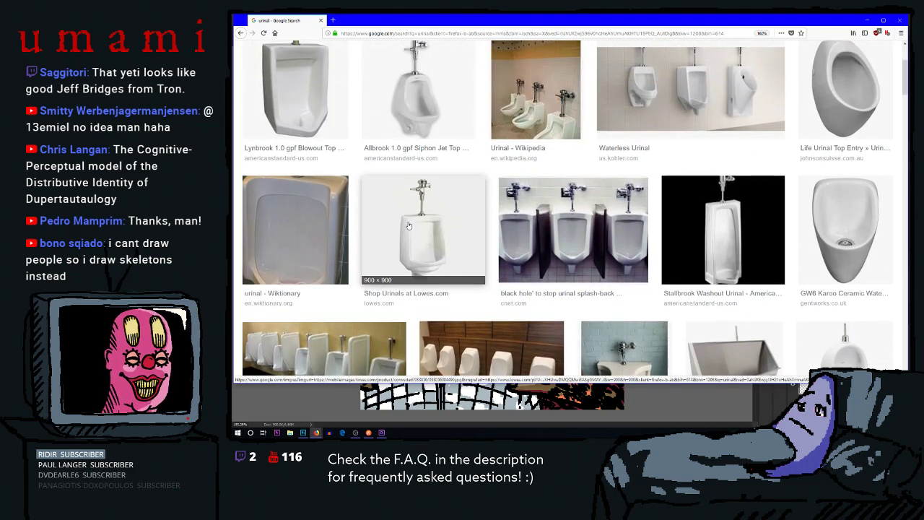
{"action": "scroll", "coordinate": [413, 221], "scroll_direction": "down", "scroll_amount": 3}
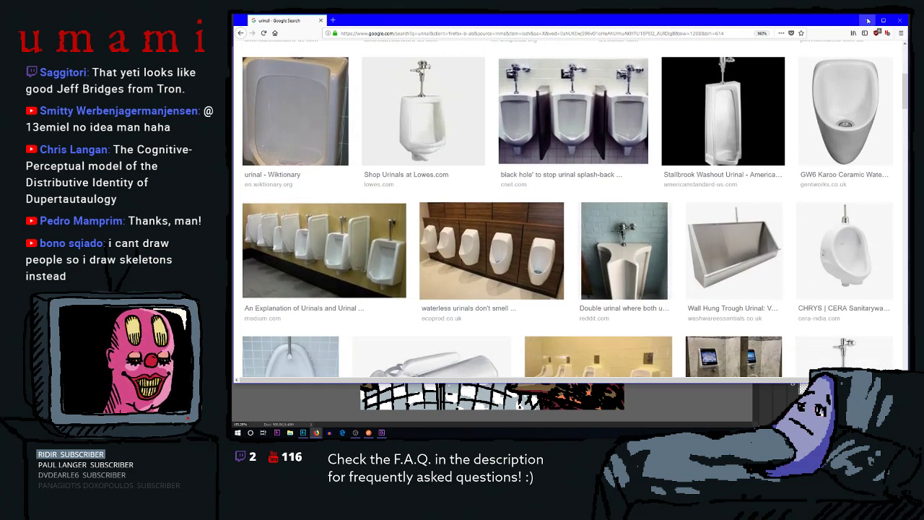
{"action": "left_click", "coordinate": [869, 19]}
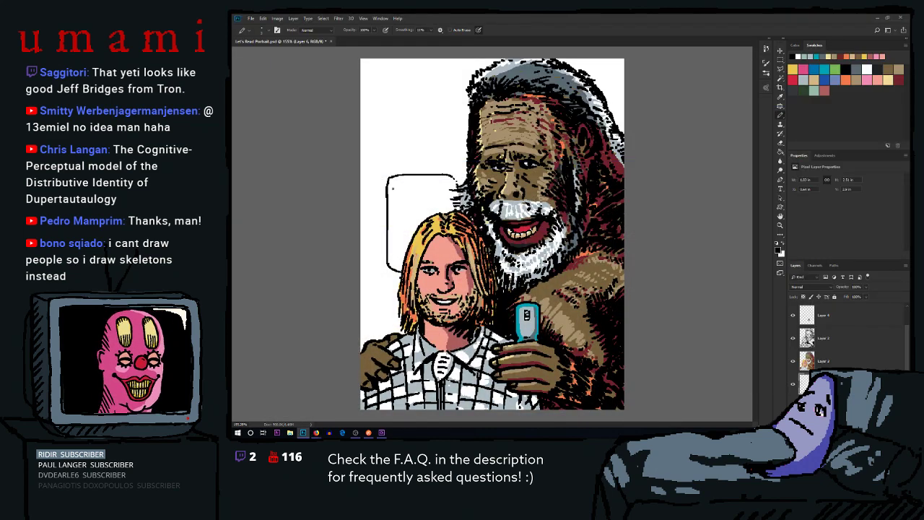
Draw the urinal's inner rim as a second rounded black line inside its outline, and a small fitting on its top edge
{"action": "mouse_move", "coordinate": [394, 189]}
{"action": "left_mouse_down"}
{"action": "mouse_move", "coordinate": [394, 250]}
{"action": "mouse_move", "coordinate": [403, 263]}
{"action": "left_mouse_up"}
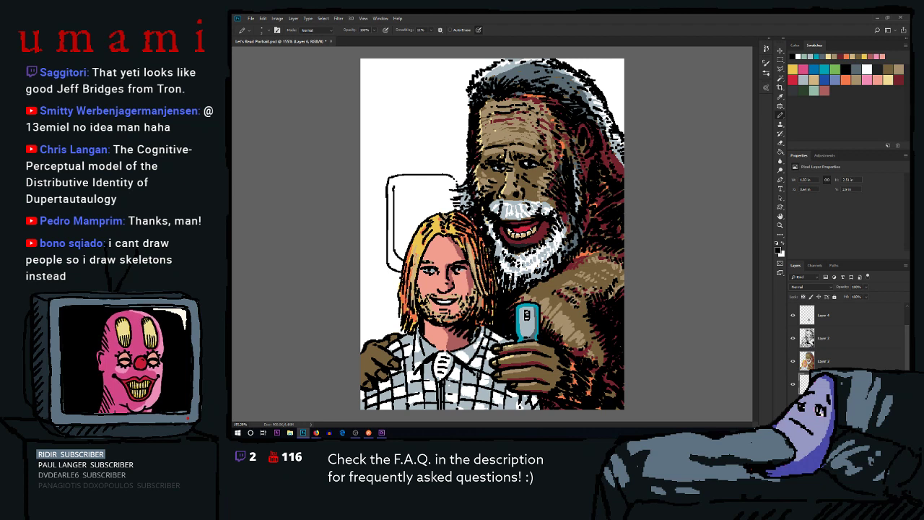
{"action": "left_click_drag", "start_coordinate": [392, 186], "coordinate": [443, 181]}
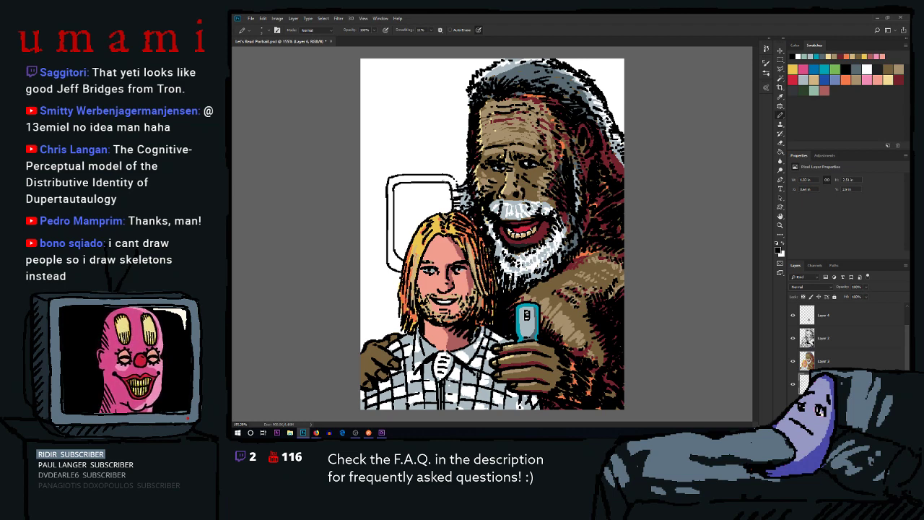
{"action": "mouse_move", "coordinate": [412, 171]}
{"action": "left_mouse_down"}
{"action": "mouse_move", "coordinate": [433, 170]}
{"action": "mouse_move", "coordinate": [423, 169]}
{"action": "left_mouse_up"}
{"action": "key", "text": "ctrl+z"}
{"action": "key", "text": "ctrl+z"}
{"action": "key", "text": "ctrl+z"}
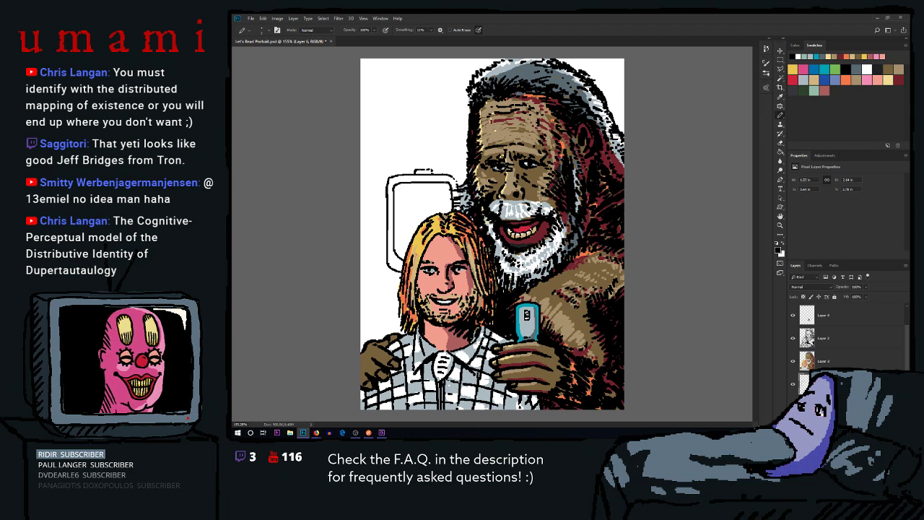
Draw the vertical flush pipe above the urinal with two parallel lines and a small bump on its side
{"action": "left_click_drag", "start_coordinate": [421, 169], "coordinate": [421, 118]}
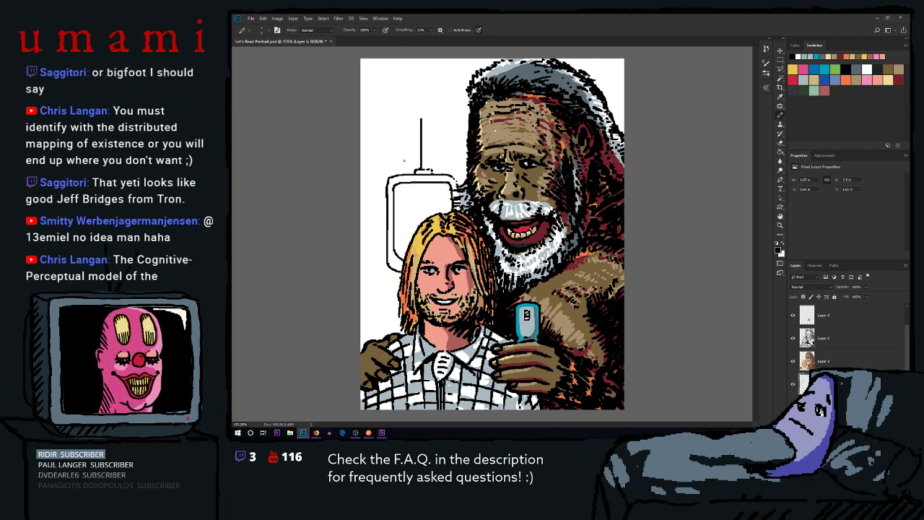
{"action": "left_click_drag", "start_coordinate": [427, 170], "coordinate": [426, 120]}
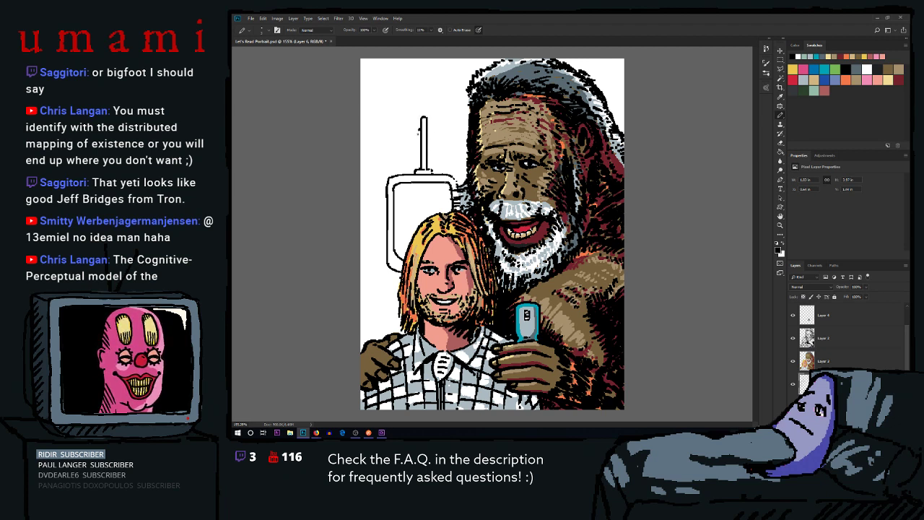
{"action": "left_click_drag", "start_coordinate": [419, 149], "coordinate": [420, 140]}
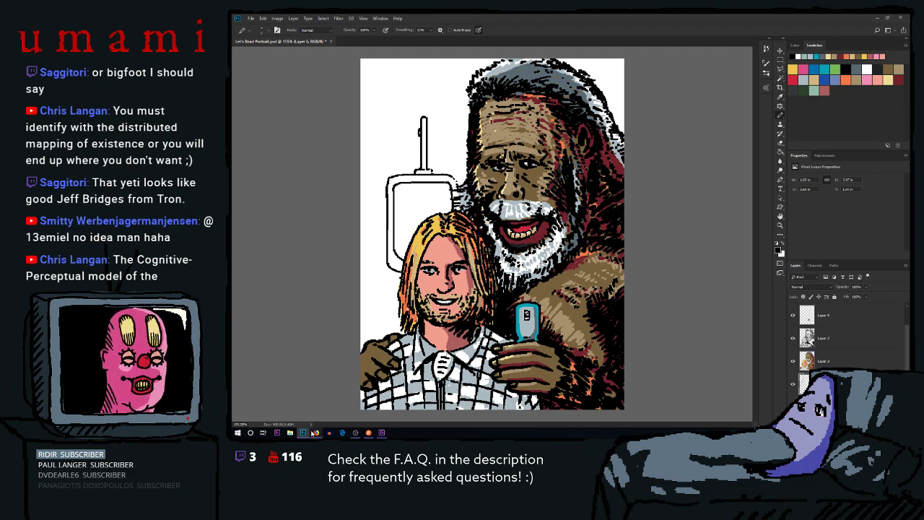
Switch to the web browser, examine the flush valves in the urinal image results, and return to the drawing
{"action": "mouse_move", "coordinate": [316, 433]}
{"action": "left_click", "coordinate": [354, 401]}
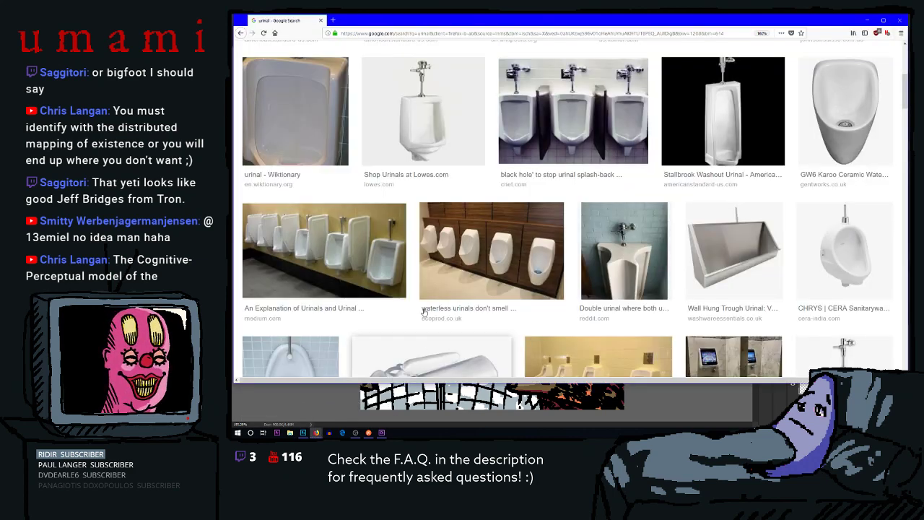
{"action": "scroll", "coordinate": [406, 162], "scroll_direction": "up", "scroll_amount": 3}
{"action": "scroll", "coordinate": [433, 188], "scroll_direction": "up", "scroll_amount": 2}
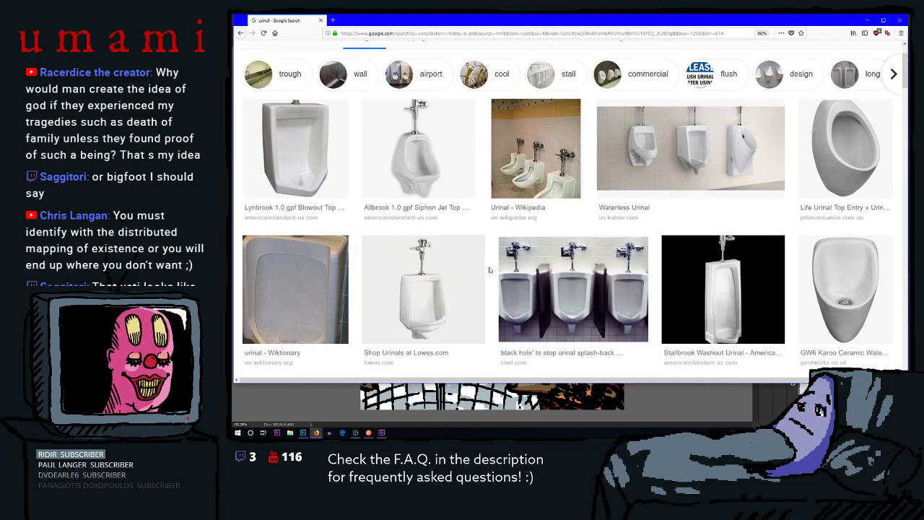
{"action": "scroll", "coordinate": [480, 258], "scroll_direction": "down", "scroll_amount": 1}
{"action": "left_click", "coordinate": [867, 20]}
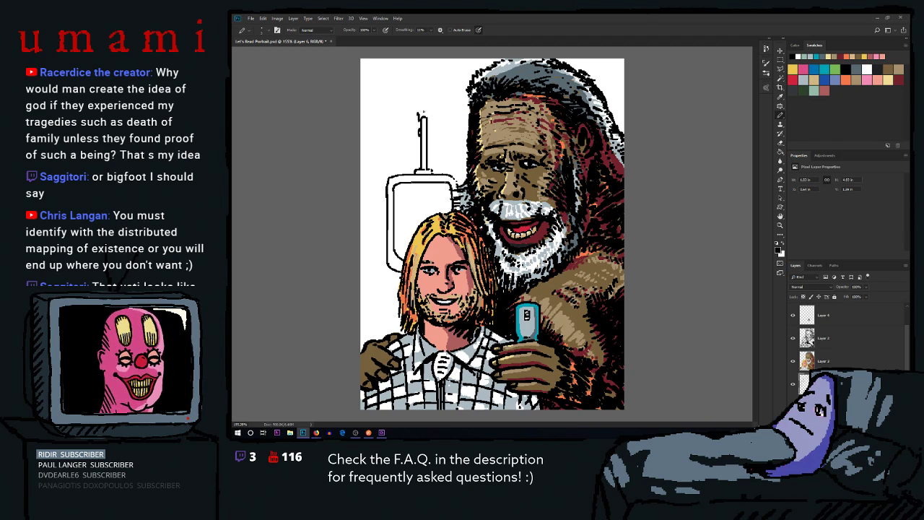
Draw a cap on top of the flush pipe and a small flush handle sticking out of its left side
{"action": "left_click_drag", "start_coordinate": [419, 115], "coordinate": [427, 112]}
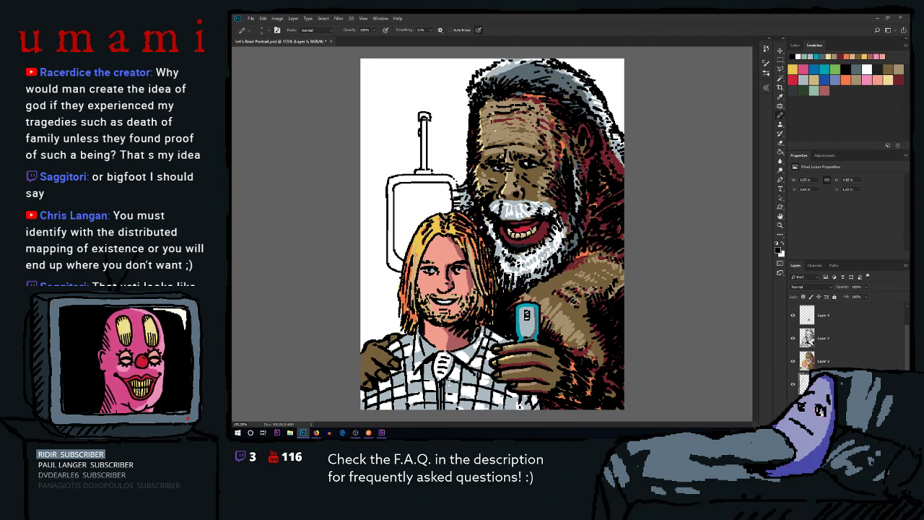
{"action": "left_click_drag", "start_coordinate": [416, 131], "coordinate": [404, 134]}
{"action": "key", "text": "ctrl+z"}
{"action": "key", "text": "ctrl+z"}
{"action": "key", "text": "ctrl+z"}
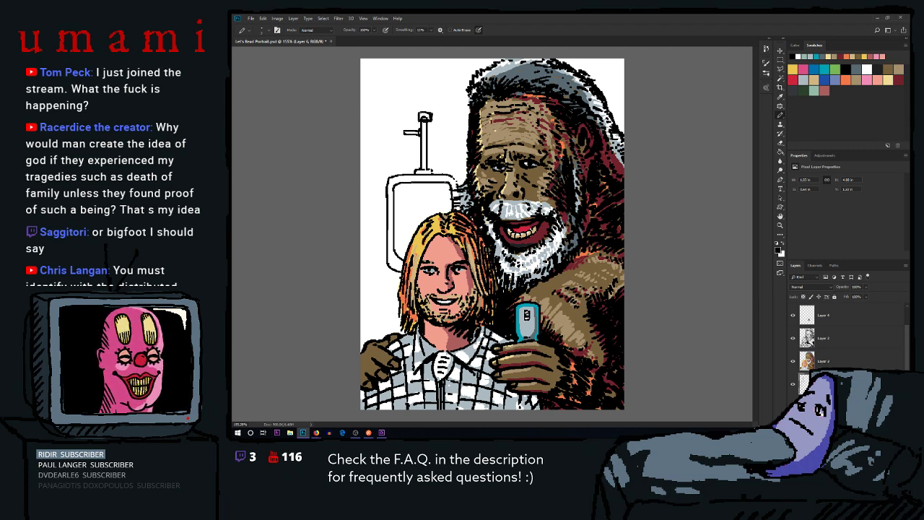
{"action": "left_click_drag", "start_coordinate": [427, 113], "coordinate": [435, 105]}
{"action": "key", "text": "ctrl+z"}
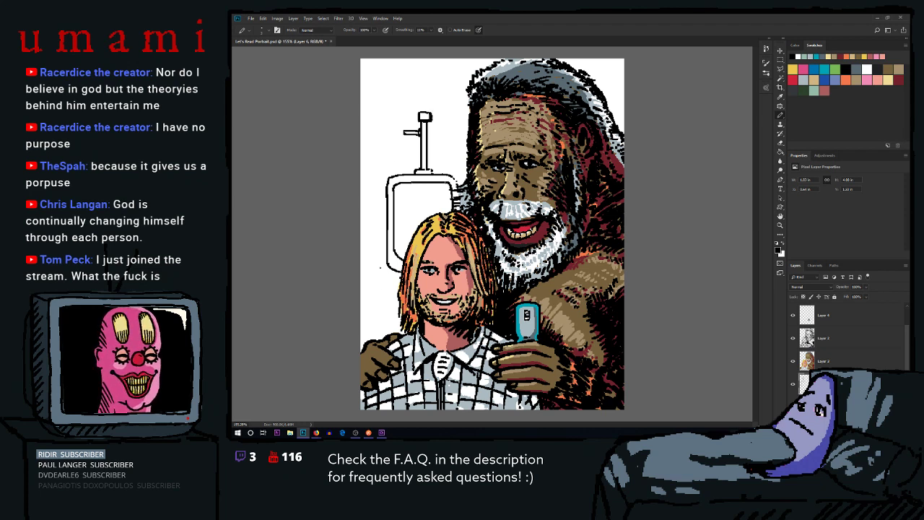
Draw the floor edge left of the long-haired man as a diagonal line from the canvas edge and a short horizontal line
{"action": "left_click_drag", "start_coordinate": [361, 309], "coordinate": [377, 297]}
{"action": "key", "text": "ctrl+z"}
{"action": "key", "text": "ctrl+z"}
{"action": "key", "text": "ctrl+z"}
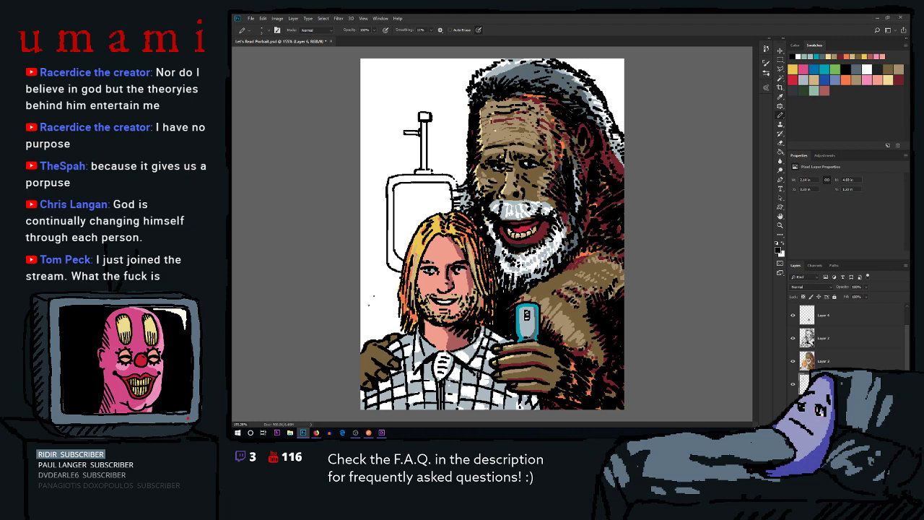
{"action": "left_click_drag", "start_coordinate": [374, 296], "coordinate": [331, 317]}
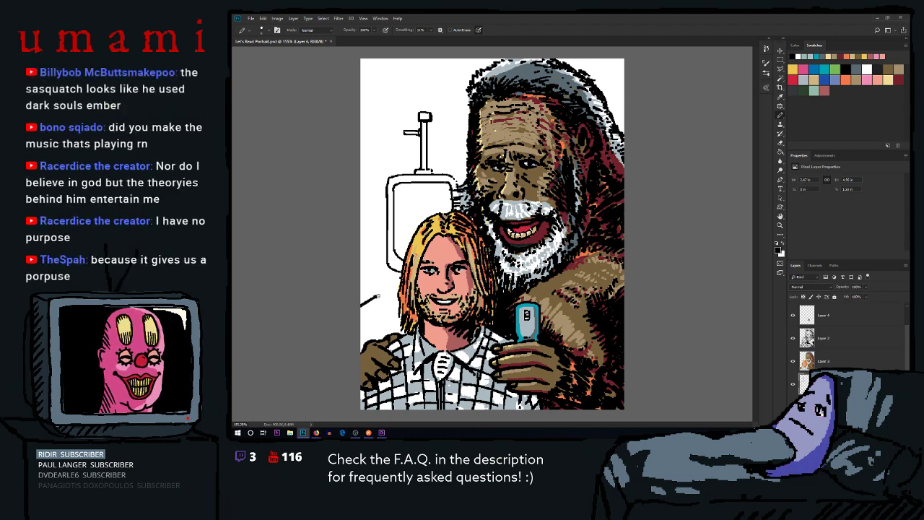
{"action": "left_click_drag", "start_coordinate": [374, 296], "coordinate": [399, 296]}
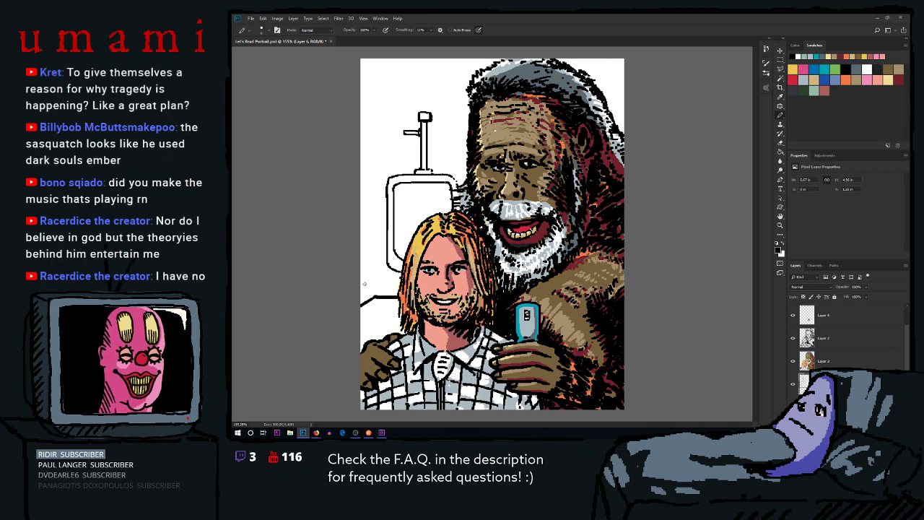
Draw the vertical wall corner line from the floor edge up to the top of the canvas, left of the urinal
{"action": "key", "text": "ctrl+z"}
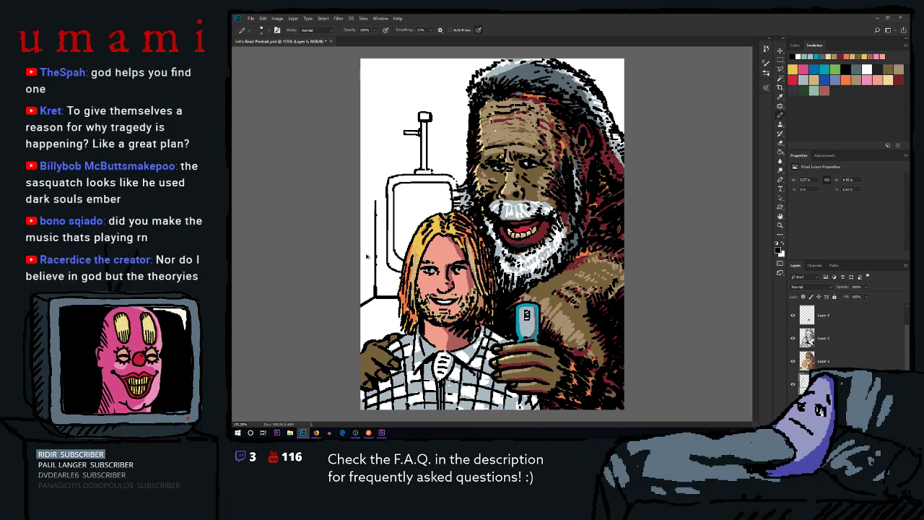
{"action": "key", "text": "ctrl+z"}
{"action": "left_click_drag", "start_coordinate": [375, 298], "coordinate": [374, 20]}
{"action": "left_click_drag", "start_coordinate": [374, 297], "coordinate": [398, 297]}
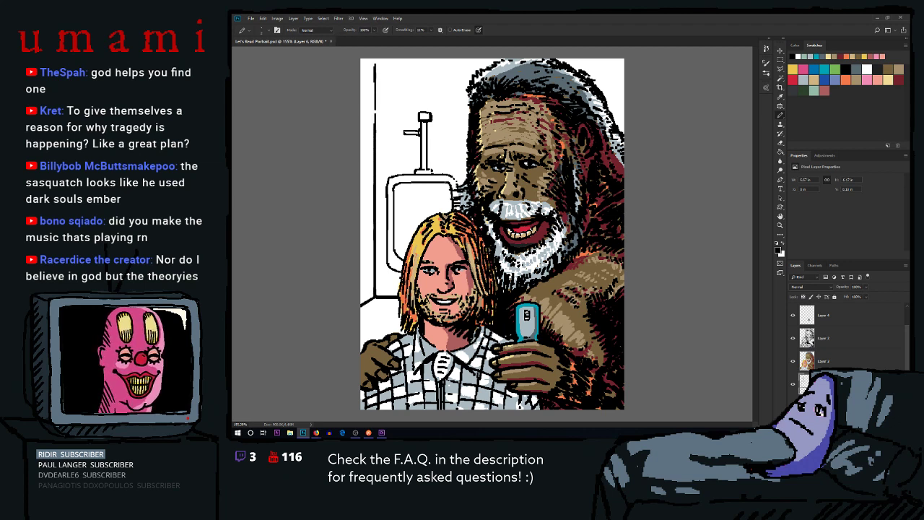
{"action": "left_click_drag", "start_coordinate": [376, 73], "coordinate": [377, 55]}
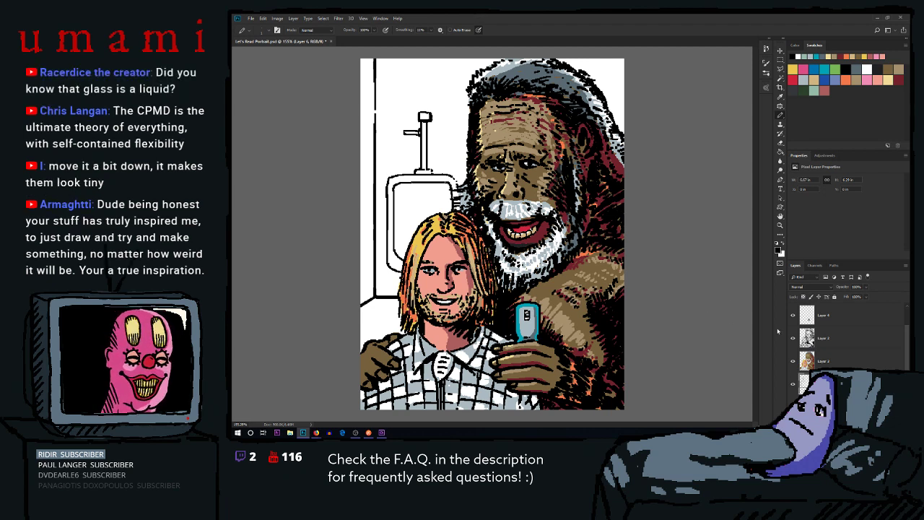
Create a new layer for the background colors, try a tan stroke down the urinal's left side and undo it
{"action": "left_click", "coordinate": [889, 424]}
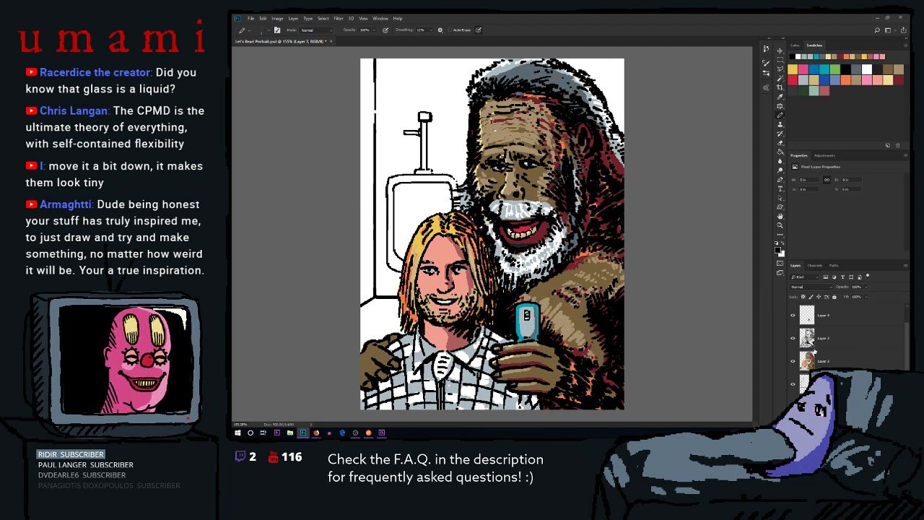
{"action": "left_click", "coordinate": [822, 85]}
{"action": "mouse_move", "coordinate": [405, 190]}
{"action": "left_mouse_down"}
{"action": "mouse_move", "coordinate": [397, 193]}
{"action": "mouse_move", "coordinate": [398, 266]}
{"action": "left_mouse_up"}
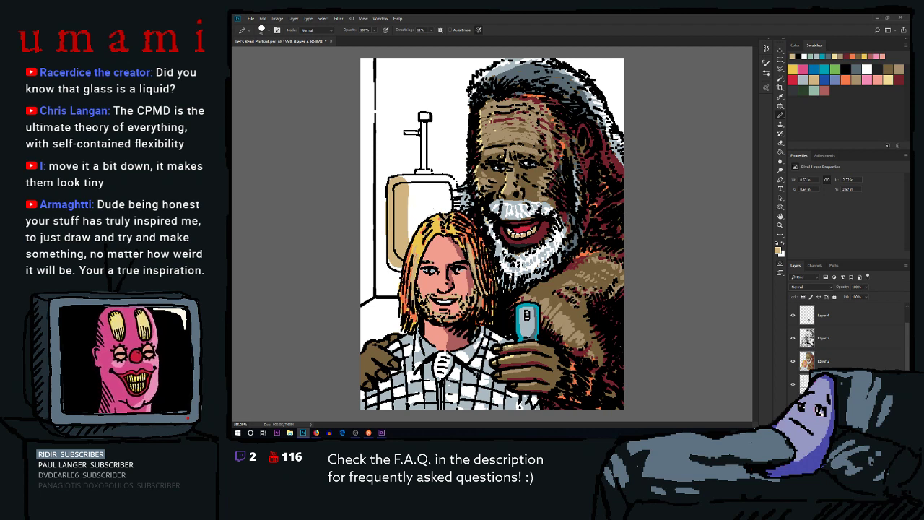
{"action": "key", "text": "ctrl+z"}
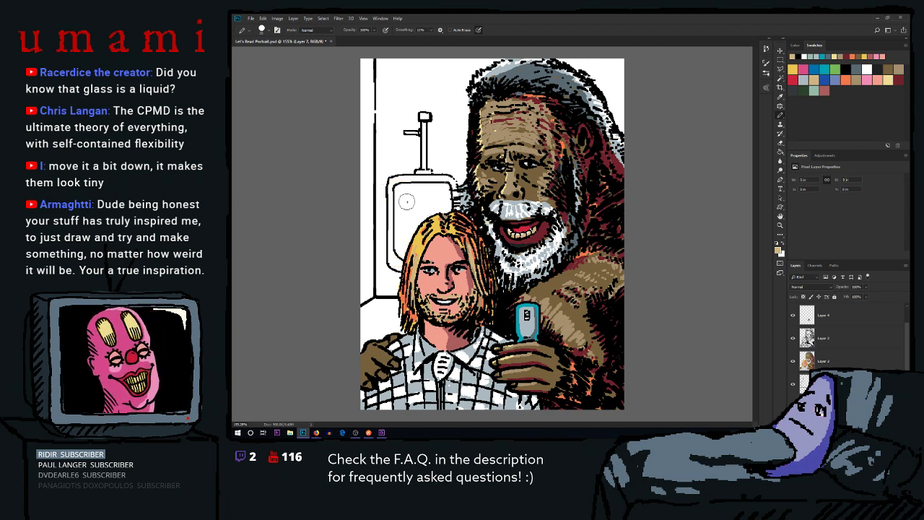
Color the urinal's basin and rim in muted green with the pencil, reducing the brush size for the edges
{"action": "left_click", "coordinate": [814, 94]}
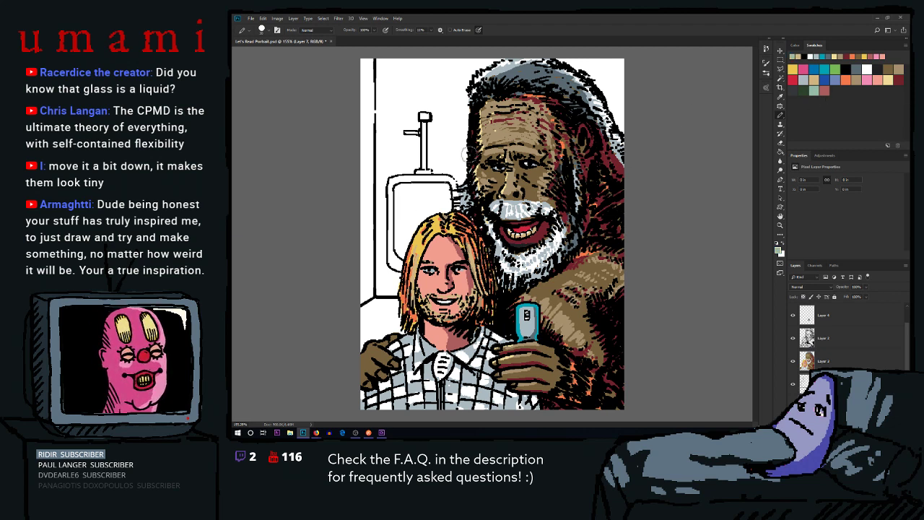
{"action": "left_click", "coordinate": [406, 193]}
{"action": "mouse_move", "coordinate": [406, 193]}
{"action": "left_mouse_down"}
{"action": "mouse_move", "coordinate": [396, 264]}
{"action": "mouse_move", "coordinate": [416, 217]}
{"action": "mouse_move", "coordinate": [394, 244]}
{"action": "mouse_move", "coordinate": [399, 261]}
{"action": "mouse_move", "coordinate": [408, 253]}
{"action": "mouse_move", "coordinate": [419, 260]}
{"action": "mouse_move", "coordinate": [426, 205]}
{"action": "mouse_move", "coordinate": [448, 217]}
{"action": "mouse_move", "coordinate": [453, 202]}
{"action": "mouse_move", "coordinate": [392, 191]}
{"action": "mouse_move", "coordinate": [395, 180]}
{"action": "mouse_move", "coordinate": [448, 183]}
{"action": "left_mouse_up"}
{"action": "key", "text": "["}
{"action": "key", "text": "["}
{"action": "key", "text": "["}
{"action": "key", "text": "["}
{"action": "key", "text": "["}
{"action": "key", "text": "["}
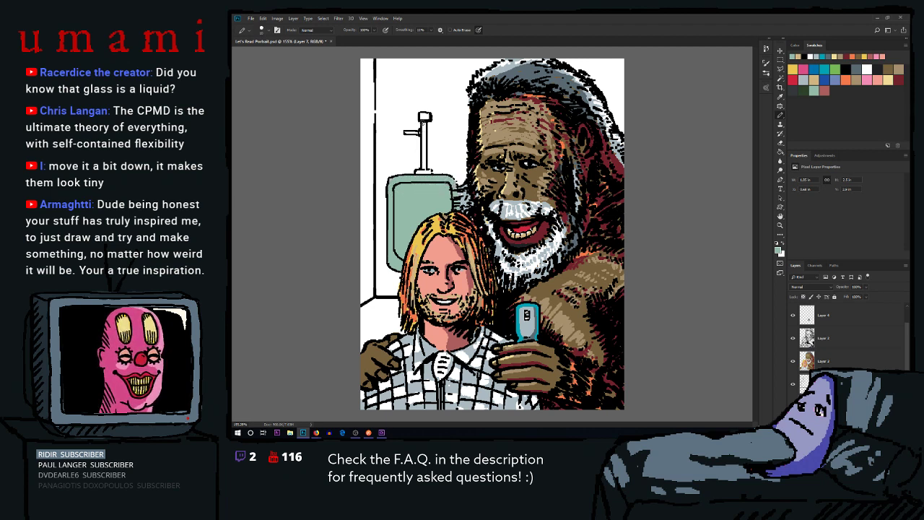
Color the flush pipe, its cap and its base fitting light gray-blue, undoing the stroke that spills onto the urinal
{"action": "left_click", "coordinate": [802, 82]}
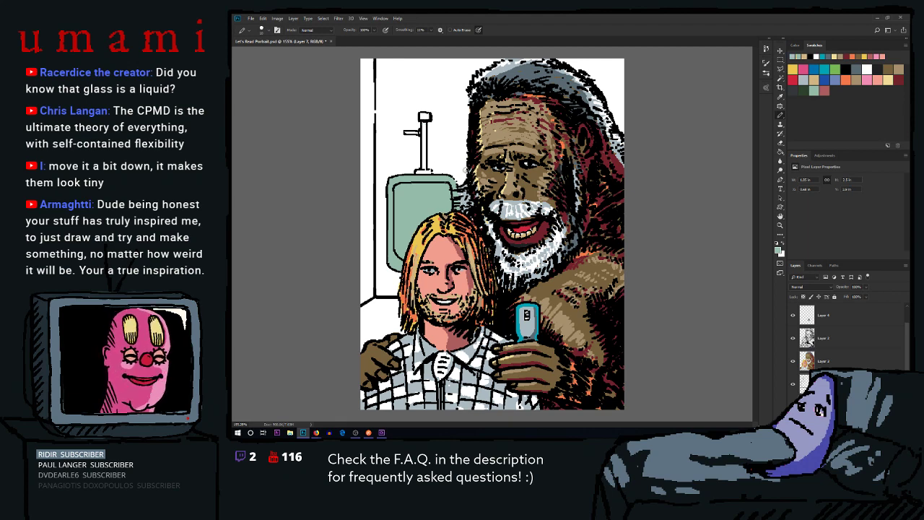
{"action": "left_click_drag", "start_coordinate": [426, 126], "coordinate": [425, 120]}
{"action": "left_click", "coordinate": [425, 171], "text": "alt"}
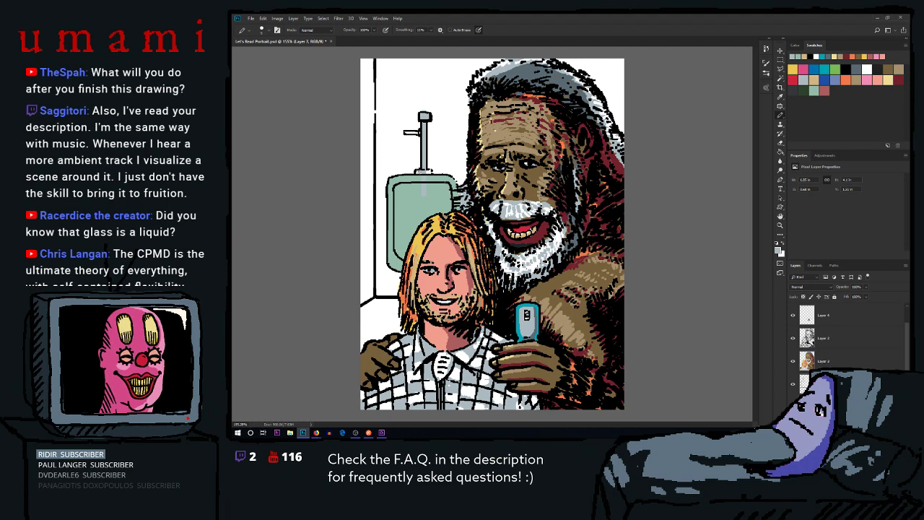
{"action": "key", "text": "ctrl+z"}
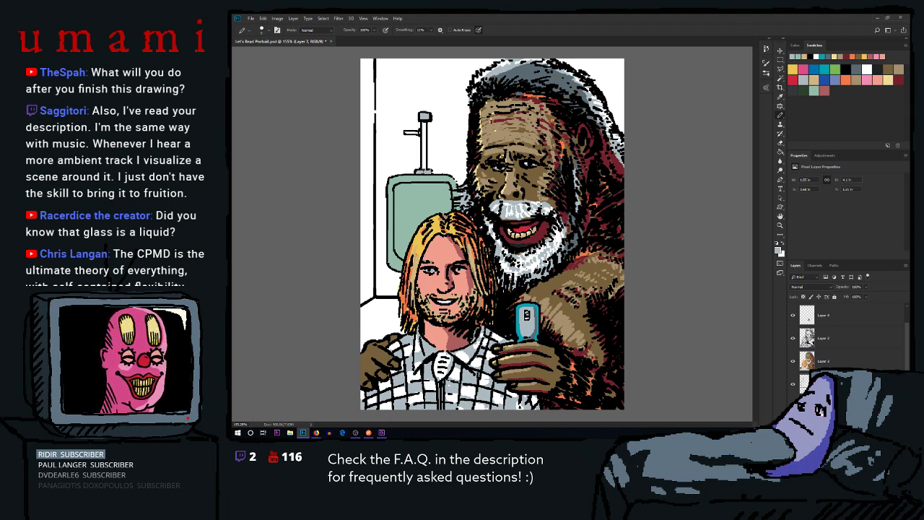
{"action": "mouse_move", "coordinate": [423, 120]}
{"action": "left_mouse_down"}
{"action": "mouse_move", "coordinate": [426, 169]}
{"action": "mouse_move", "coordinate": [408, 132]}
{"action": "mouse_move", "coordinate": [423, 133]}
{"action": "left_mouse_up"}
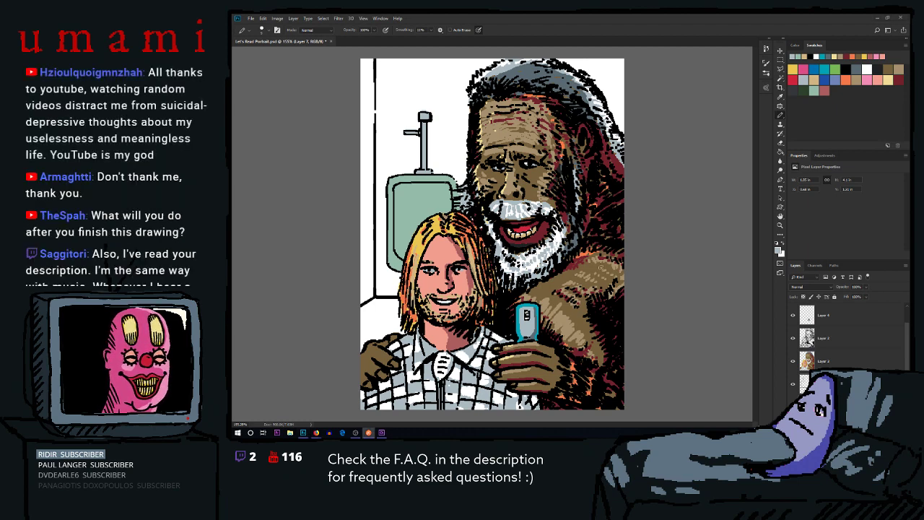
Move the urinal and wall lines together with their color layer slightly down behind the figures
{"action": "left_click", "coordinate": [303, 433]}
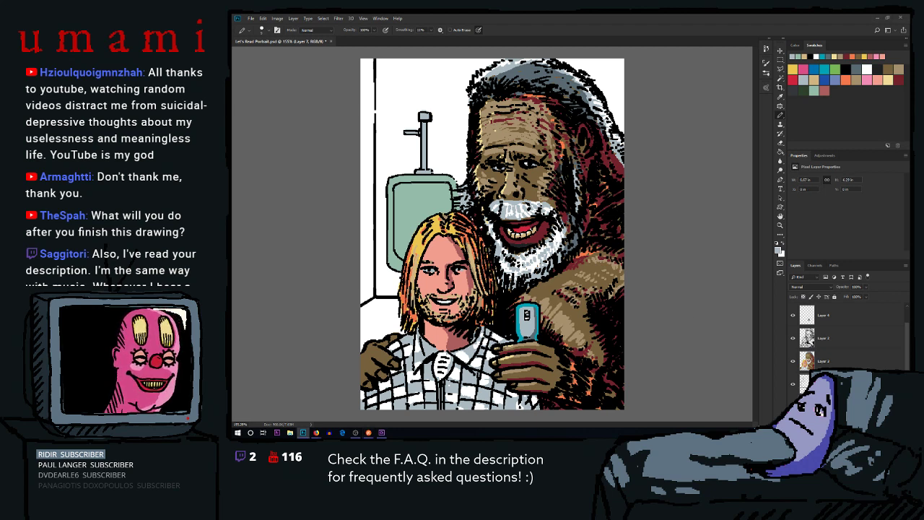
{"action": "left_click", "coordinate": [780, 51]}
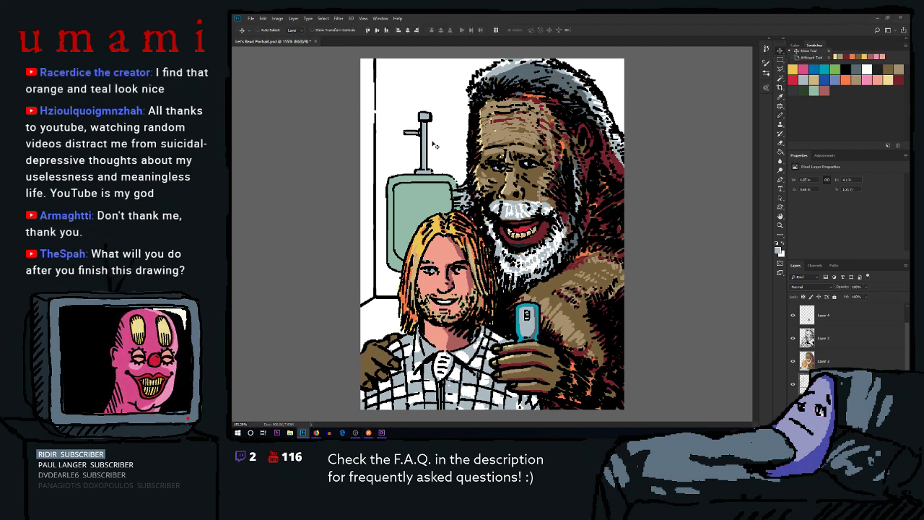
{"action": "mouse_move", "coordinate": [429, 174]}
{"action": "left_mouse_down"}
{"action": "mouse_move", "coordinate": [428, 224]}
{"action": "mouse_move", "coordinate": [426, 185]}
{"action": "left_mouse_up"}
{"action": "left_click", "coordinate": [780, 62]}
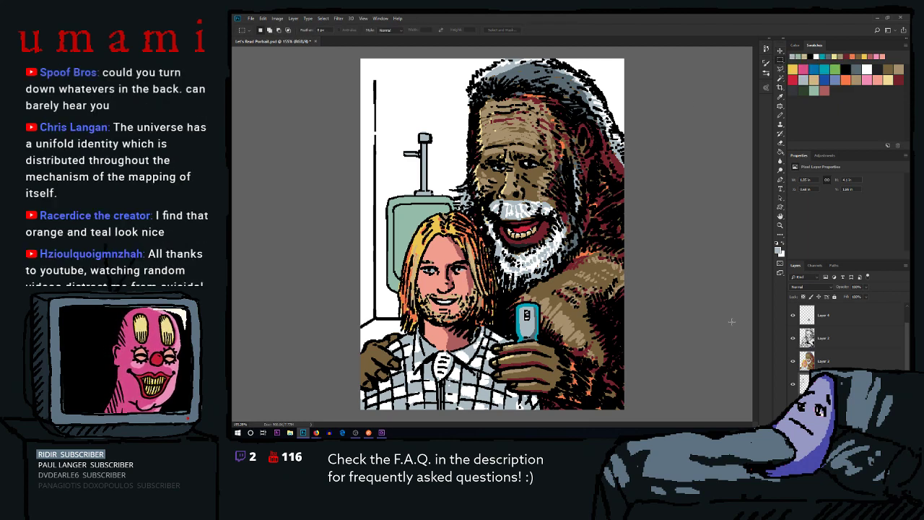
Extend the wall corner line up to the canvas top on the outline layer in black pencil, undoing a diagonal ceiling line
{"action": "left_click", "coordinate": [821, 358]}
{"action": "right_click", "coordinate": [781, 117]}
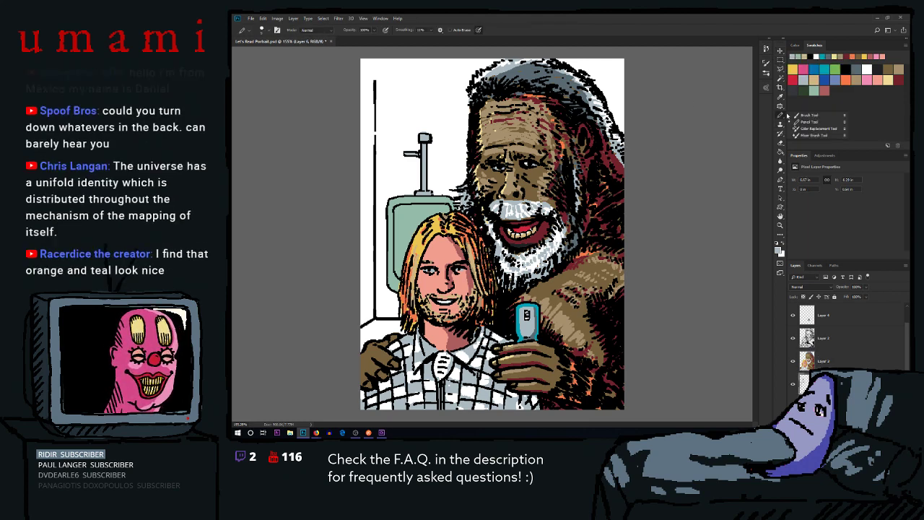
{"action": "left_click", "coordinate": [809, 122]}
{"action": "left_click", "coordinate": [846, 65]}
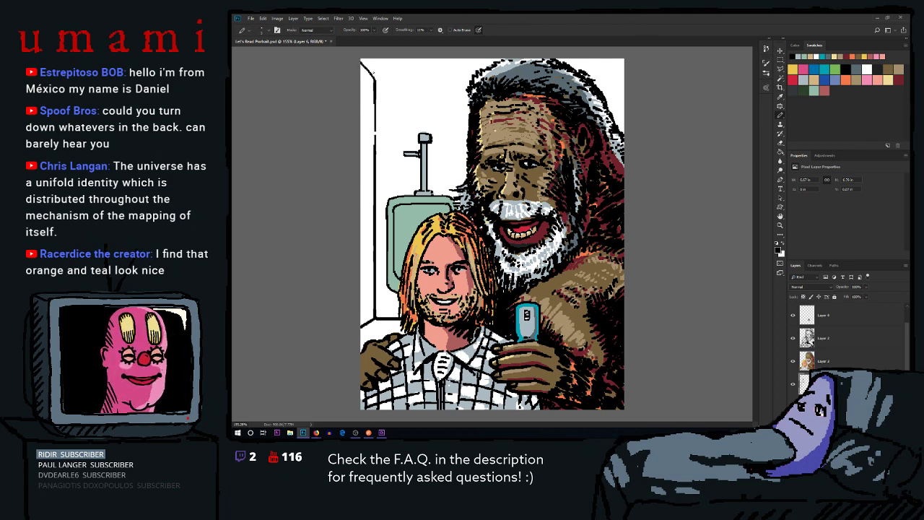
{"action": "mouse_move", "coordinate": [361, 60]}
{"action": "left_mouse_down"}
{"action": "mouse_move", "coordinate": [375, 78]}
{"action": "mouse_move", "coordinate": [376, 60]}
{"action": "left_mouse_up"}
{"action": "key", "text": "ctrl+z"}
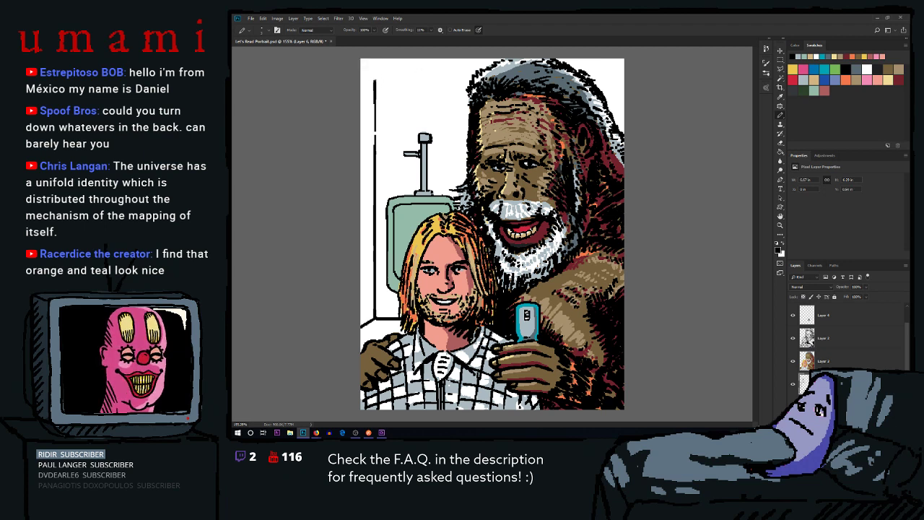
{"action": "key", "text": "ctrl+z"}
{"action": "key", "text": "ctrl+shift+z"}
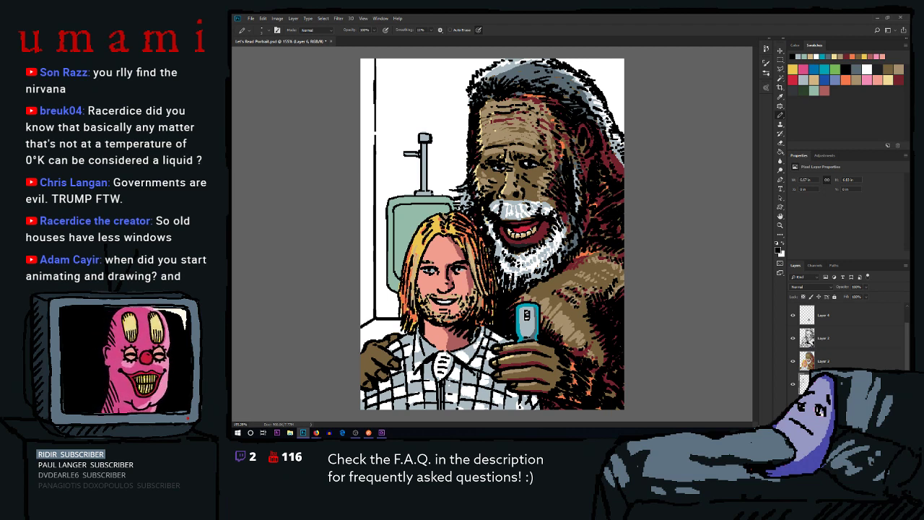
Shade the inner edge of the urinal's basin in dark green with the pencil on the urinal's color layer
{"action": "right_click", "coordinate": [780, 115]}
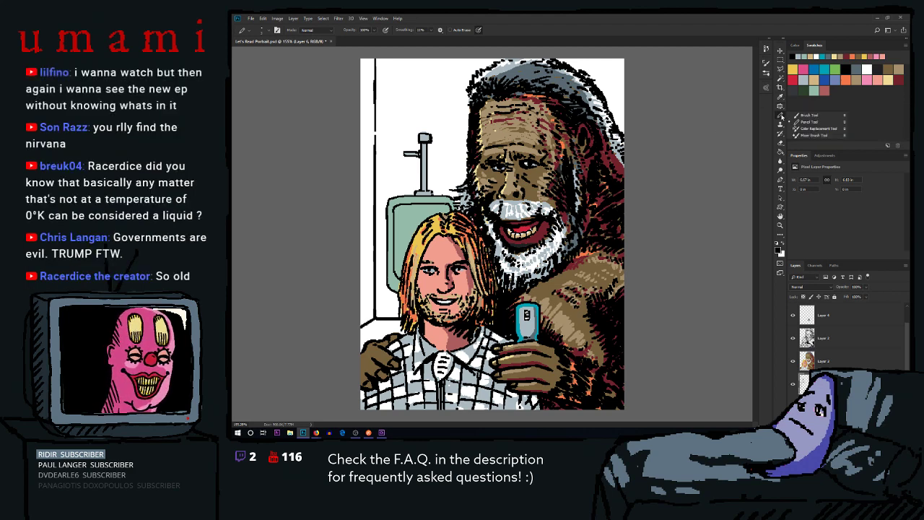
{"action": "left_click", "coordinate": [800, 122]}
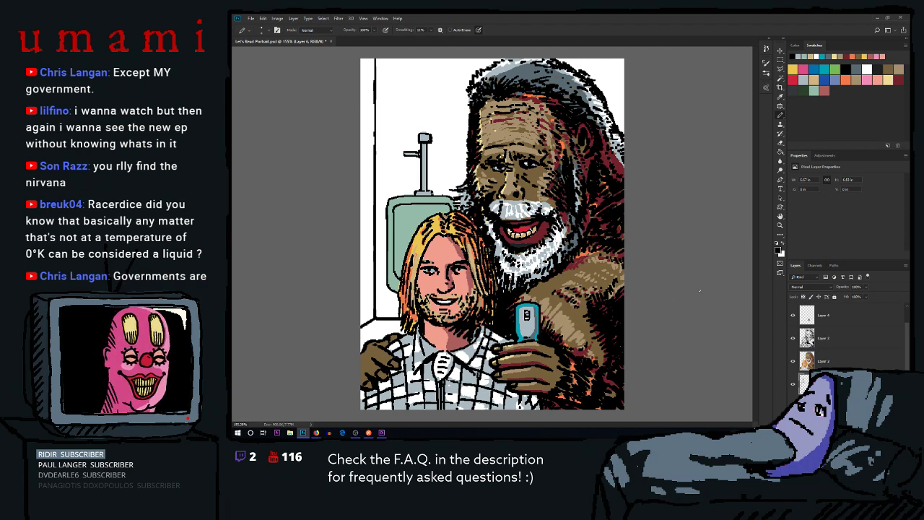
{"action": "left_click", "coordinate": [823, 339]}
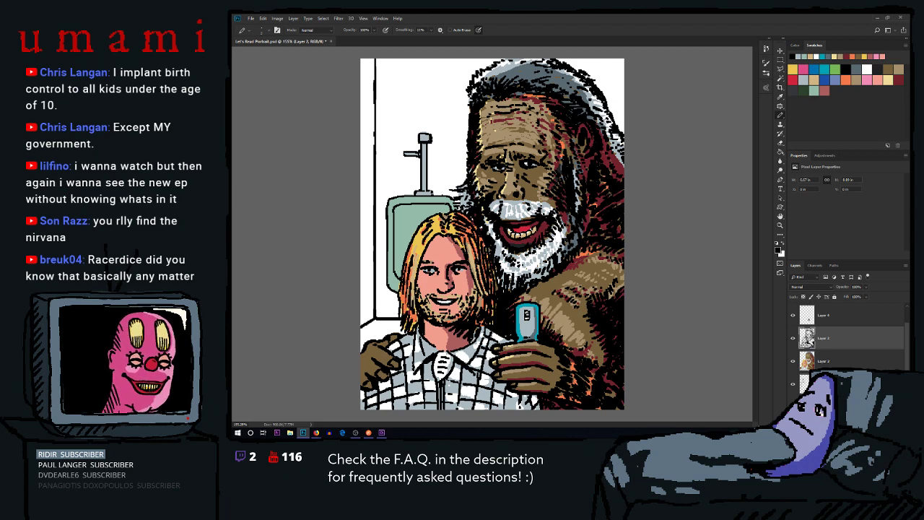
{"action": "left_click", "coordinate": [827, 406]}
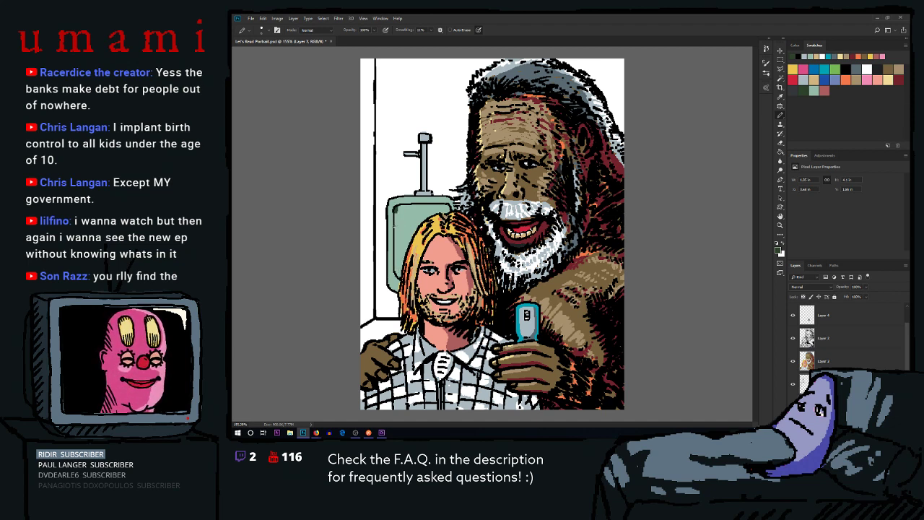
{"action": "left_click_drag", "start_coordinate": [394, 232], "coordinate": [397, 269]}
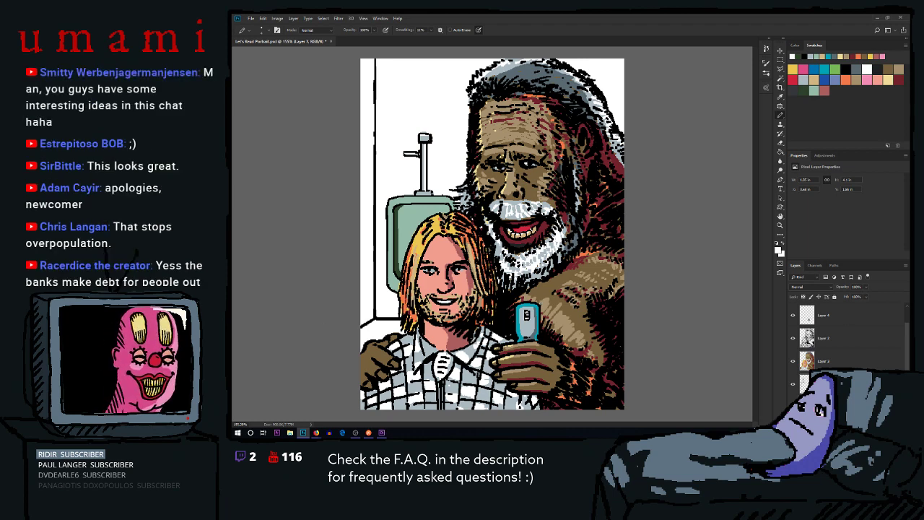
Paint the whole background wall orange with a large pencil on the empty layer beneath the urinal colors
{"action": "key", "text": "alt+bracketleft"}
{"action": "key", "text": "alt+bracketleft"}
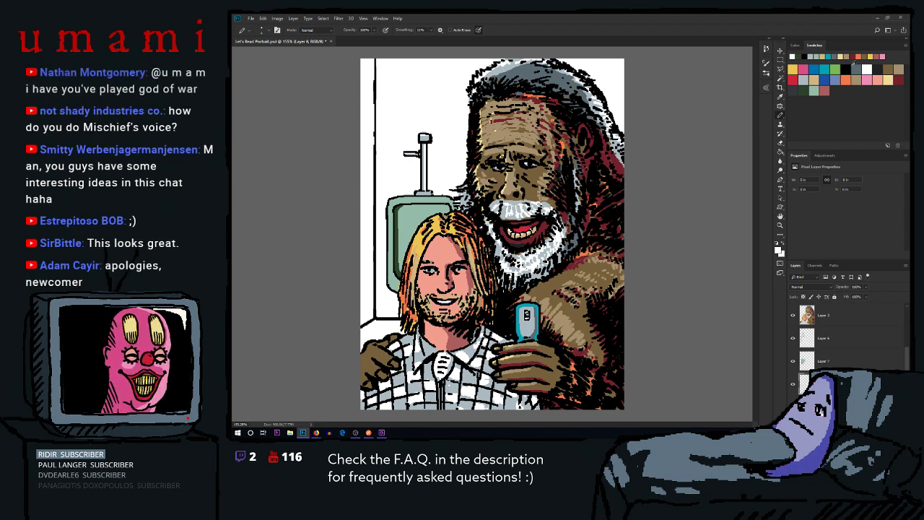
{"action": "left_click", "coordinate": [849, 78]}
{"action": "mouse_move", "coordinate": [381, 303]}
{"action": "left_mouse_down"}
{"action": "mouse_move", "coordinate": [415, 267]}
{"action": "mouse_move", "coordinate": [382, 25]}
{"action": "mouse_move", "coordinate": [502, 29]}
{"action": "mouse_move", "coordinate": [454, 181]}
{"action": "left_mouse_up"}
{"action": "left_click_drag", "start_coordinate": [621, 108], "coordinate": [611, 43]}
{"action": "left_click_drag", "start_coordinate": [440, 167], "coordinate": [437, 191]}
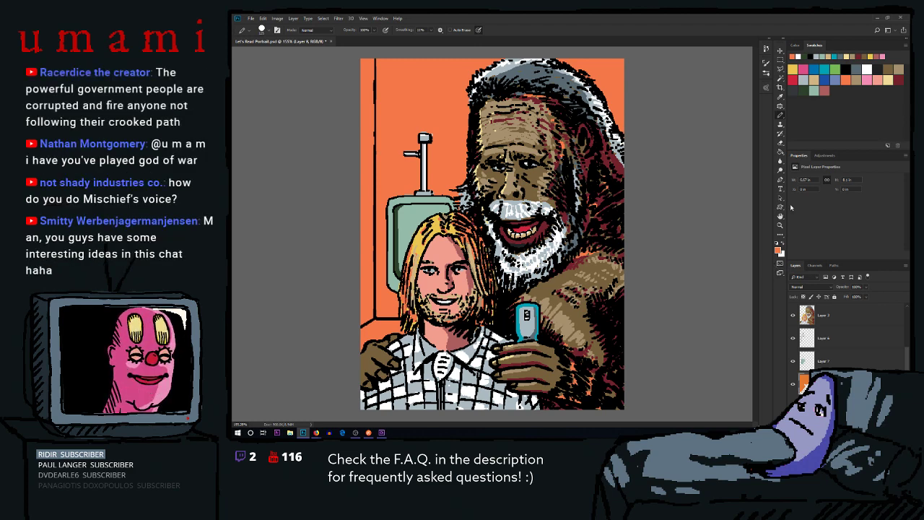
Repaint the background wall and floor area in teal with the large pencil
{"action": "left_click", "coordinate": [826, 71]}
{"action": "mouse_move", "coordinate": [387, 390]}
{"action": "left_mouse_down"}
{"action": "mouse_move", "coordinate": [382, 289]}
{"action": "mouse_move", "coordinate": [401, 123]}
{"action": "mouse_move", "coordinate": [433, 68]}
{"action": "mouse_move", "coordinate": [451, 166]}
{"action": "left_mouse_up"}
{"action": "mouse_move", "coordinate": [577, 168]}
{"action": "left_mouse_down"}
{"action": "mouse_move", "coordinate": [603, 98]}
{"action": "mouse_move", "coordinate": [585, 68]}
{"action": "left_mouse_up"}
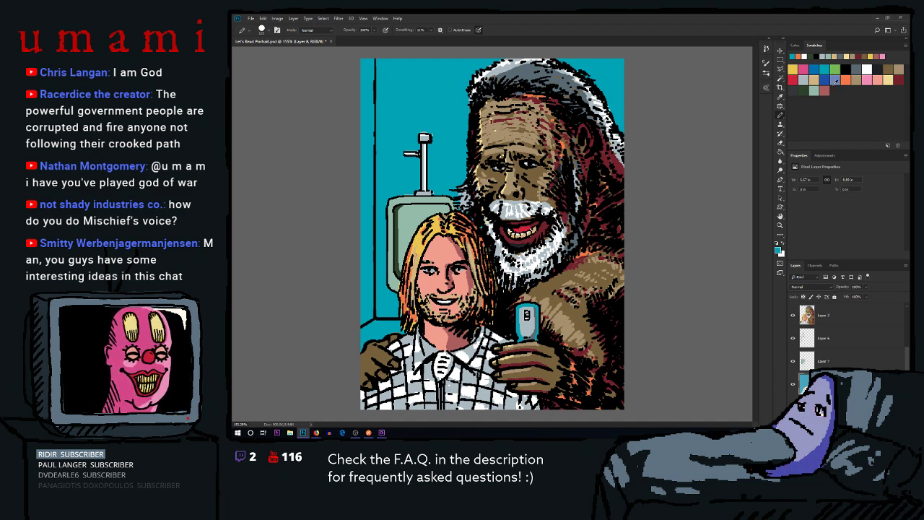
Try bright green and periwinkle as background colors over the teal, undoing each one
{"action": "left_click", "coordinate": [835, 69]}
{"action": "mouse_move", "coordinate": [383, 87]}
{"action": "left_mouse_down"}
{"action": "mouse_move", "coordinate": [440, 116]}
{"action": "mouse_move", "coordinate": [634, 76]}
{"action": "mouse_move", "coordinate": [617, 123]}
{"action": "left_mouse_up"}
{"action": "left_click_drag", "start_coordinate": [372, 260], "coordinate": [375, 332]}
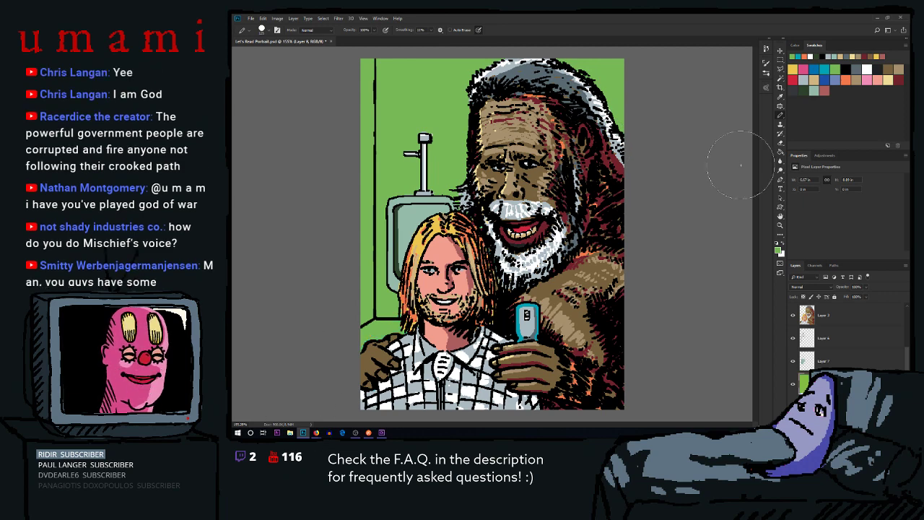
{"action": "key", "text": "ctrl+z"}
{"action": "key", "text": "ctrl+z"}
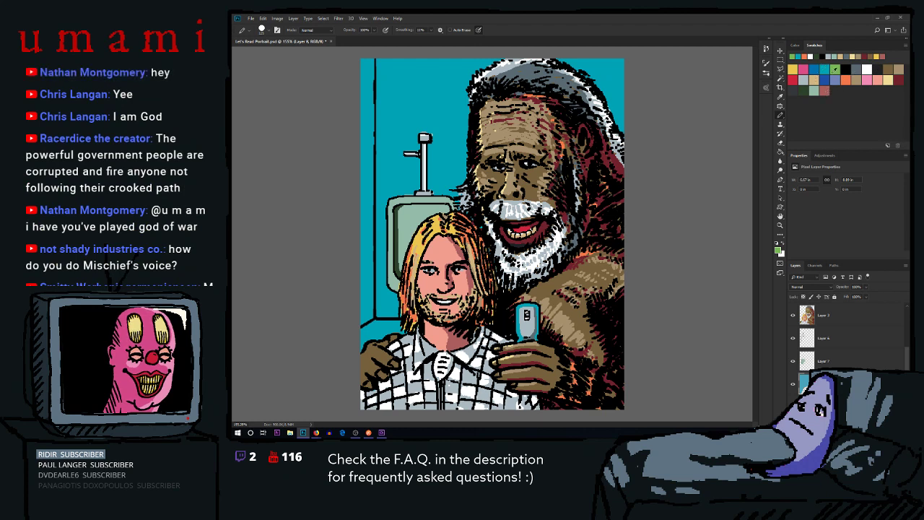
{"action": "left_click", "coordinate": [825, 69]}
{"action": "mouse_move", "coordinate": [382, 334]}
{"action": "left_mouse_down"}
{"action": "mouse_move", "coordinate": [351, 271]}
{"action": "mouse_move", "coordinate": [374, 190]}
{"action": "mouse_move", "coordinate": [353, 155]}
{"action": "mouse_move", "coordinate": [354, 117]}
{"action": "mouse_move", "coordinate": [617, 159]}
{"action": "left_mouse_up"}
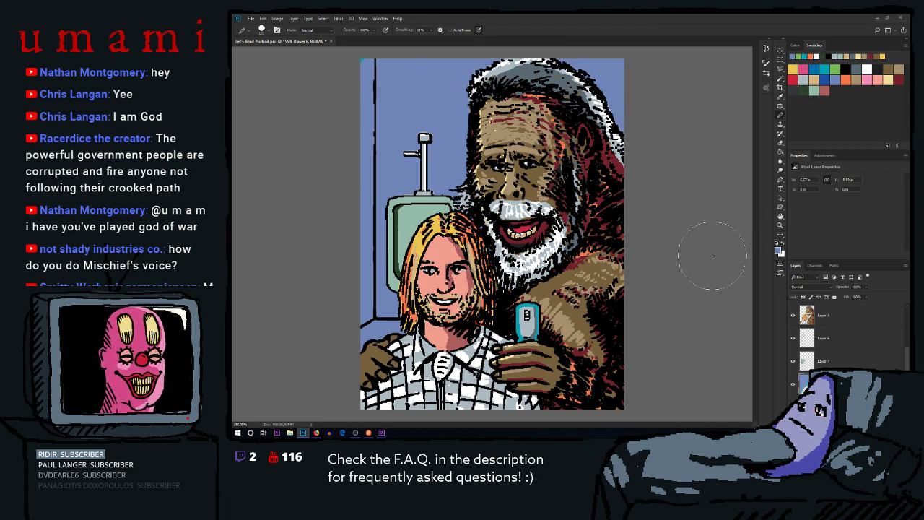
{"action": "key", "text": "ctrl+z"}
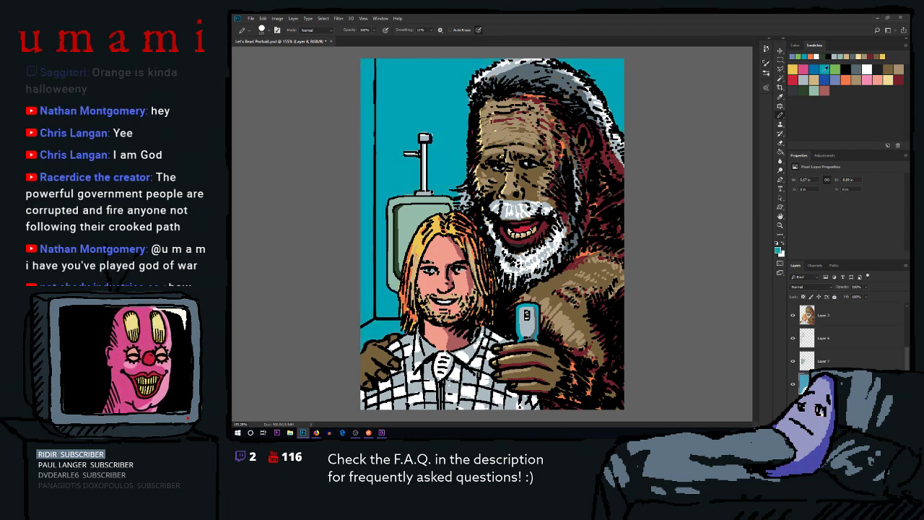
{"action": "left_click", "coordinate": [383, 325], "text": "alt"}
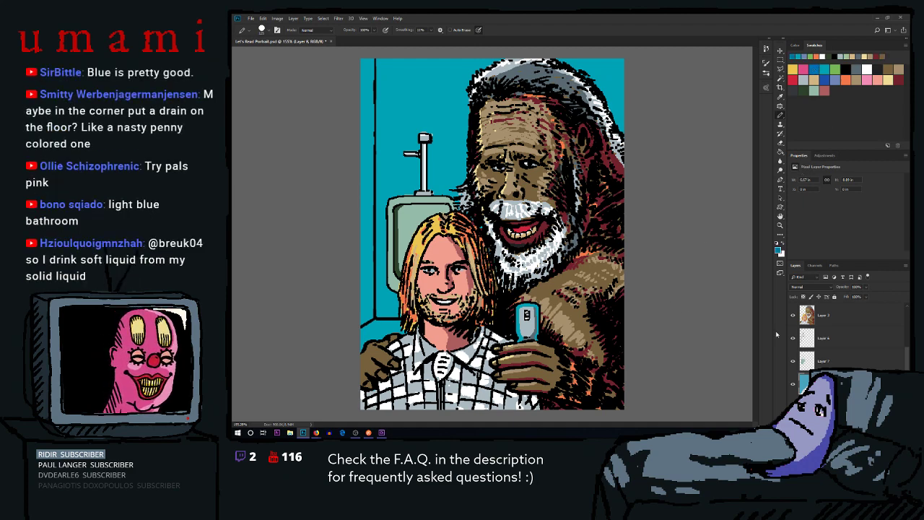
{"action": "key", "text": "bracketleft"}
{"action": "key", "text": "bracketleft"}
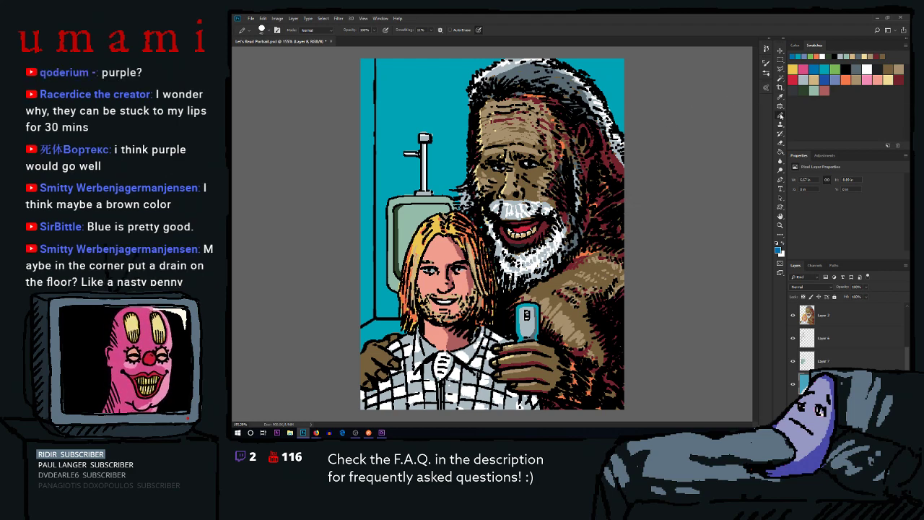
Add a Color Lookup adjustment layer above Layer 4 and load the Kodak 5205 Fuji 3510 3D LUT
{"action": "left_click", "coordinate": [826, 324]}
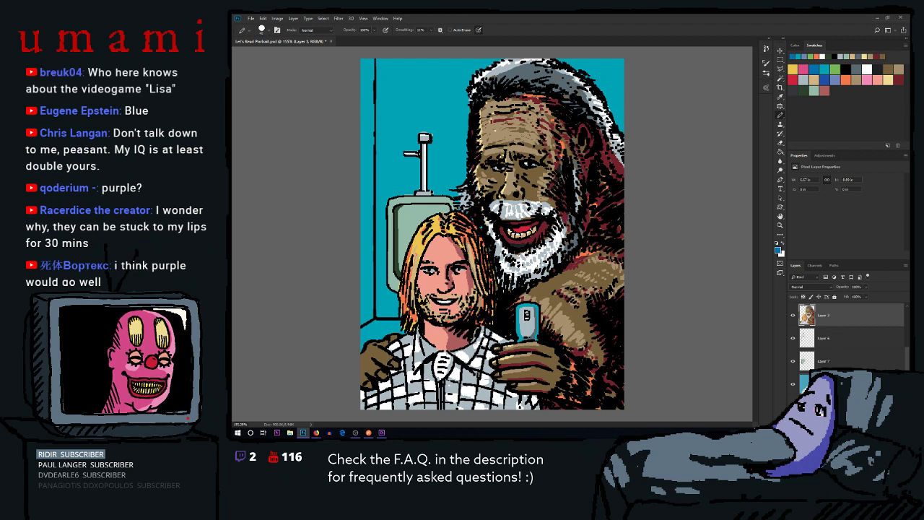
{"action": "scroll", "coordinate": [848, 347], "scroll_direction": "down", "scroll_amount": 3}
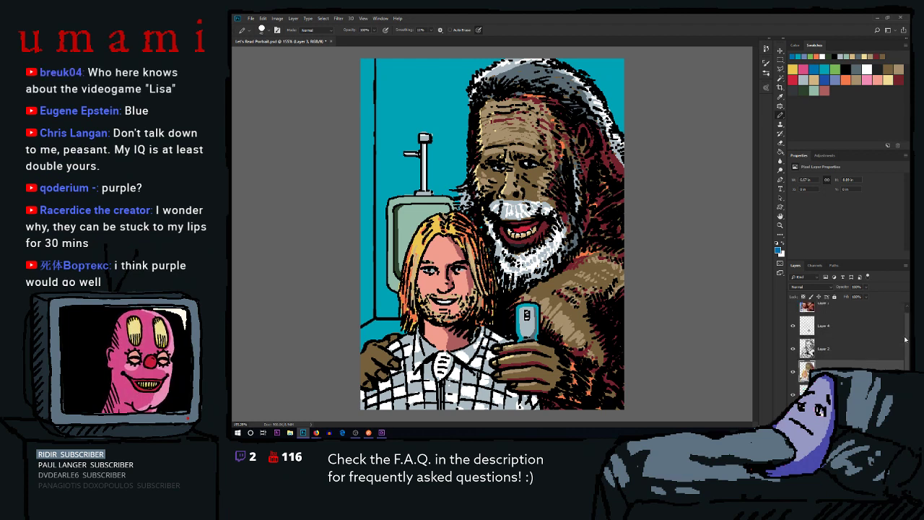
{"action": "left_click", "coordinate": [831, 337]}
{"action": "left_click", "coordinate": [853, 416]}
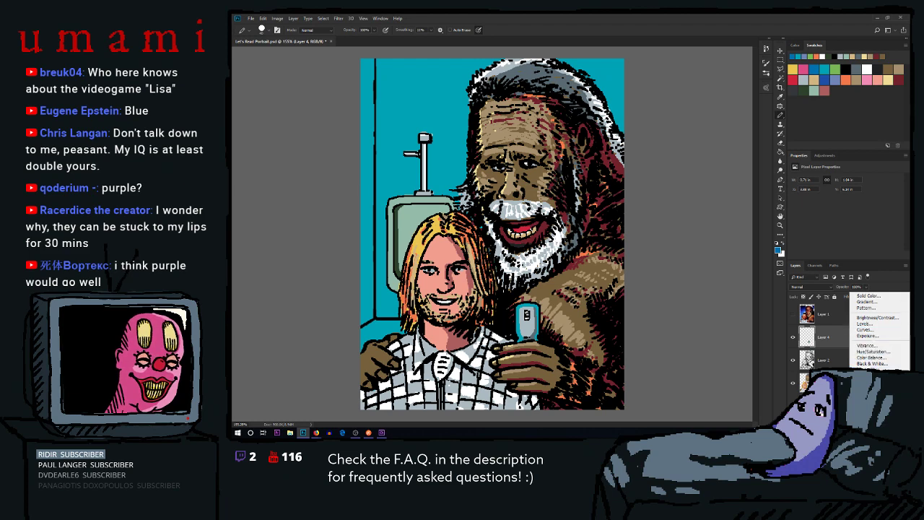
{"action": "left_click", "coordinate": [870, 382]}
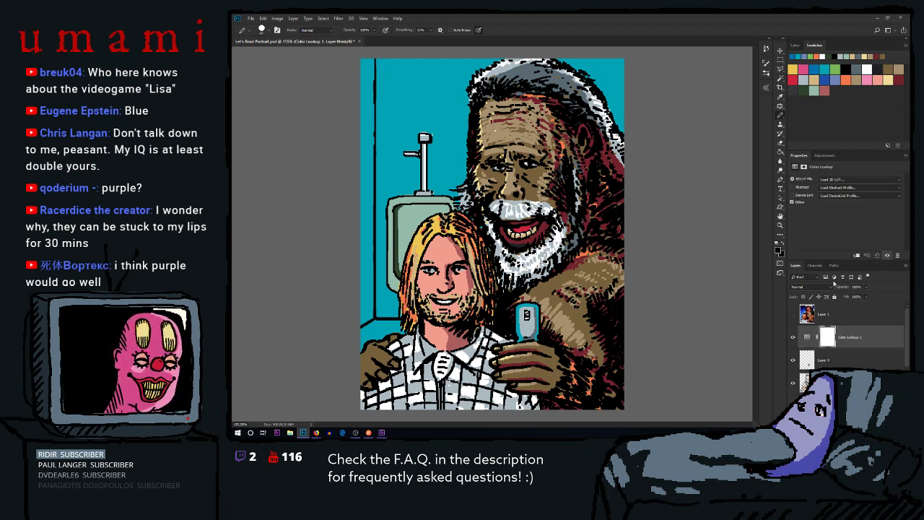
{"action": "left_click", "coordinate": [860, 179]}
{"action": "left_click", "coordinate": [824, 331]}
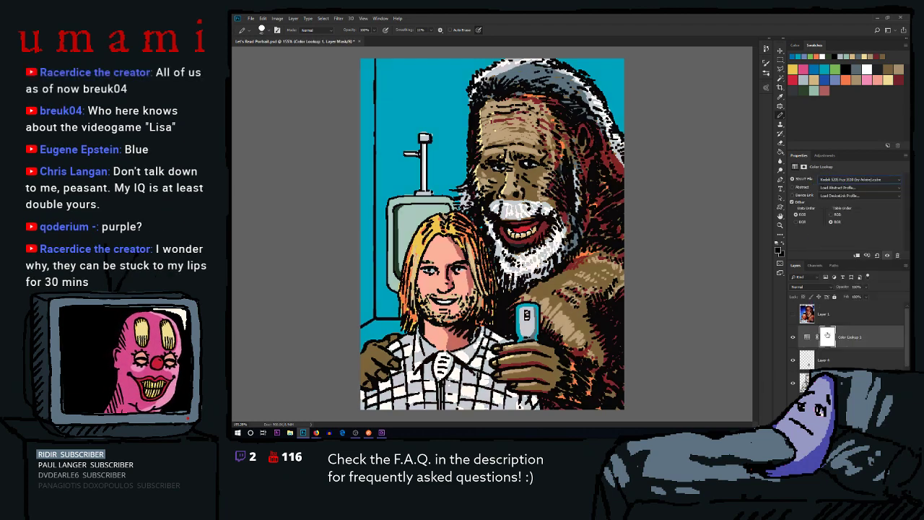
Compare the artwork with and without the Color Lookup adjustment by toggling its visibility
{"action": "left_click", "coordinate": [794, 340]}
{"action": "left_click", "coordinate": [793, 339]}
{"action": "left_click", "coordinate": [793, 340]}
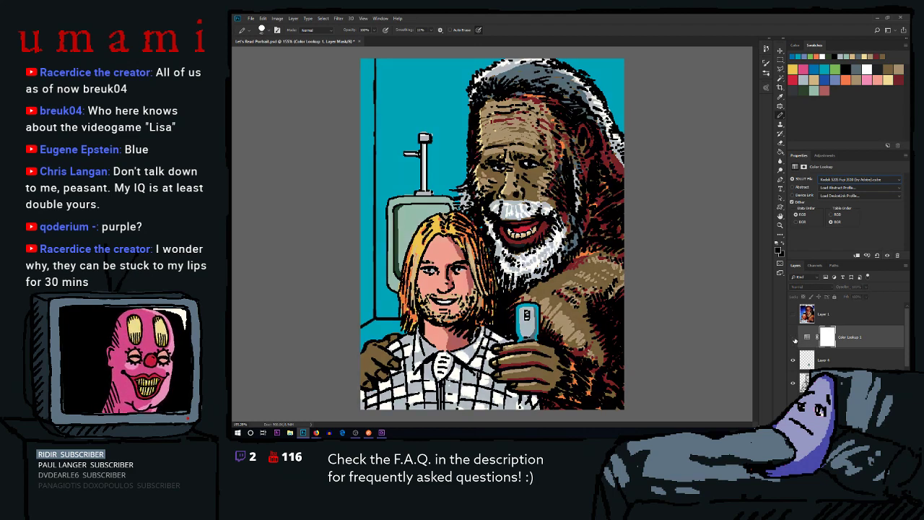
{"action": "left_click", "coordinate": [794, 341]}
{"action": "left_click", "coordinate": [793, 340]}
{"action": "left_click", "coordinate": [794, 340]}
{"action": "left_click", "coordinate": [794, 340]}
{"action": "left_click", "coordinate": [794, 341]}
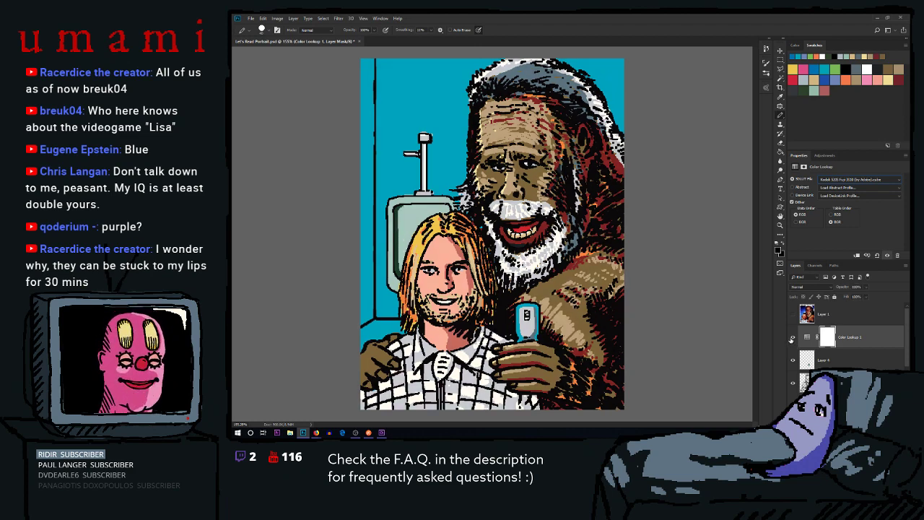
{"action": "left_click", "coordinate": [794, 339]}
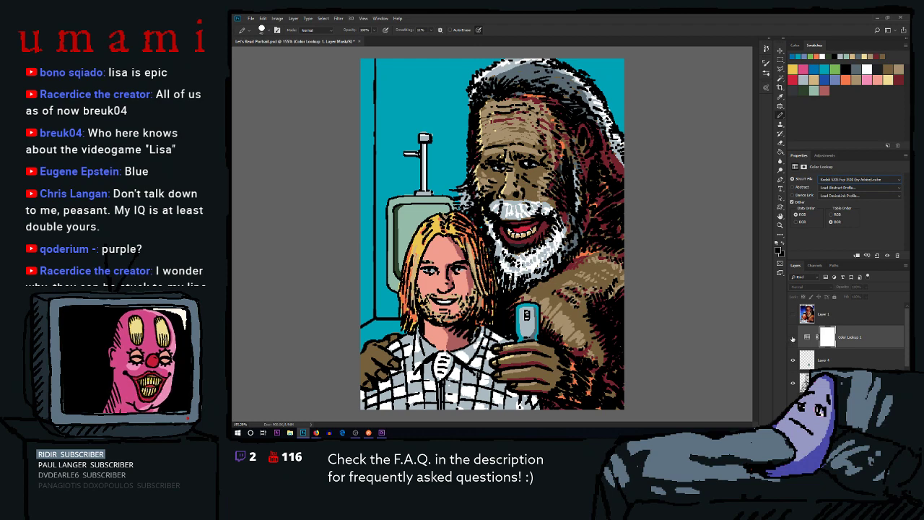
{"action": "left_click", "coordinate": [792, 338]}
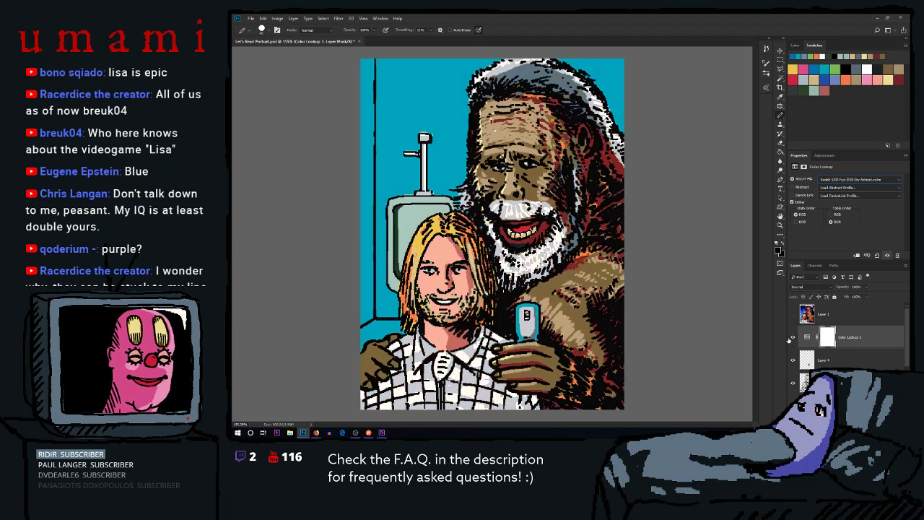
Test the Color Lookup on a blue scribble across Layer 4, toggling the adjustment, and undo the scribble
{"action": "left_click", "coordinate": [847, 364]}
{"action": "mouse_move", "coordinate": [455, 116]}
{"action": "left_mouse_down"}
{"action": "mouse_move", "coordinate": [404, 171]}
{"action": "mouse_move", "coordinate": [469, 232]}
{"action": "mouse_move", "coordinate": [535, 213]}
{"action": "left_mouse_up"}
{"action": "left_click", "coordinate": [791, 337]}
{"action": "left_click", "coordinate": [793, 338]}
{"action": "left_click", "coordinate": [794, 341]}
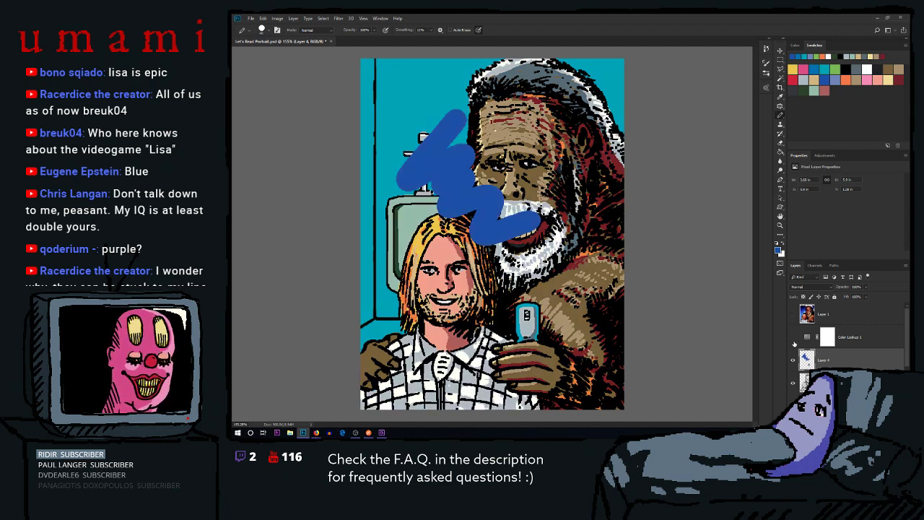
{"action": "left_click", "coordinate": [794, 341]}
{"action": "key", "text": "ctrl+z"}
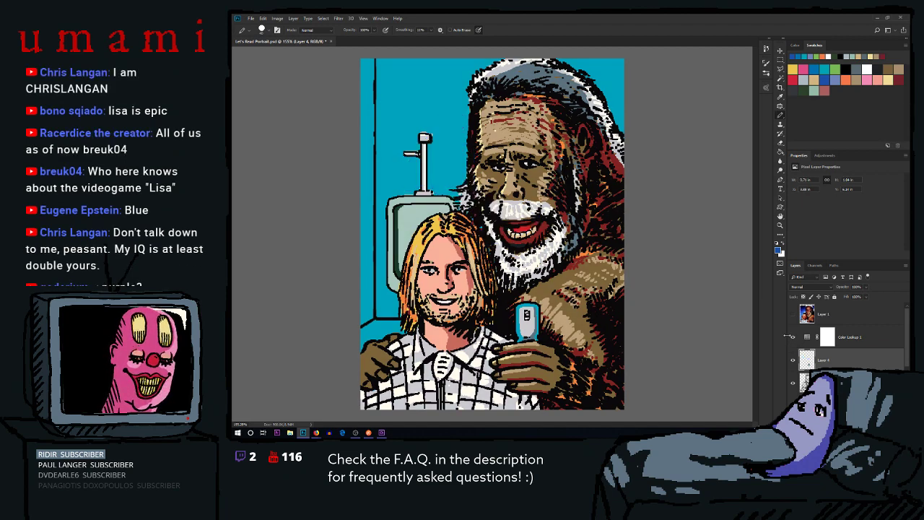
Select the teal background layer and compare its color with the Color Lookup adjustment hidden and shown
{"action": "scroll", "coordinate": [845, 337], "scroll_direction": "down", "scroll_amount": 3}
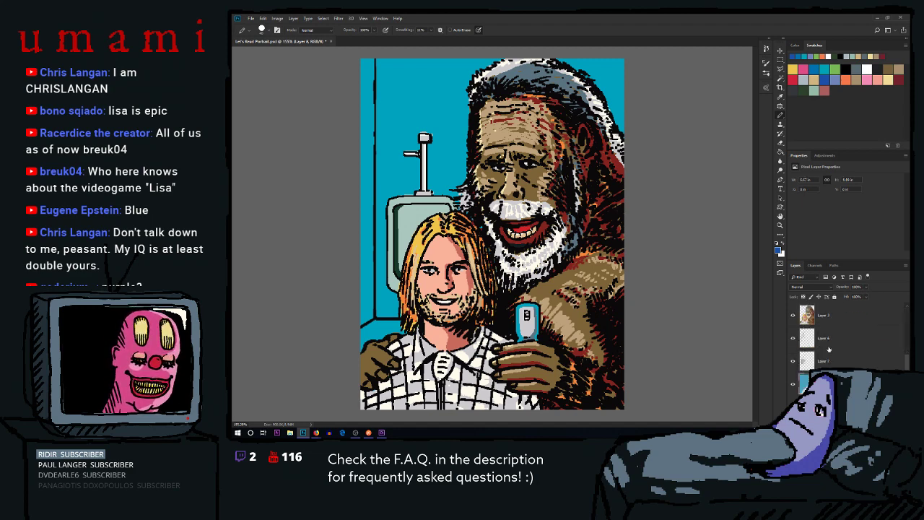
{"action": "scroll", "coordinate": [830, 351], "scroll_direction": "up", "scroll_amount": 3}
{"action": "left_click", "coordinate": [795, 341]}
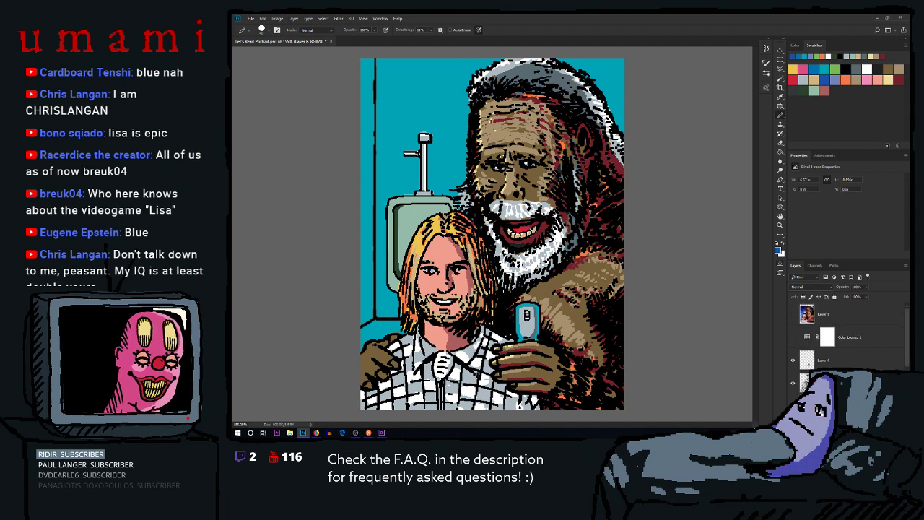
{"action": "left_click", "coordinate": [793, 338]}
{"action": "scroll", "coordinate": [803, 360], "scroll_direction": "down", "scroll_amount": 3}
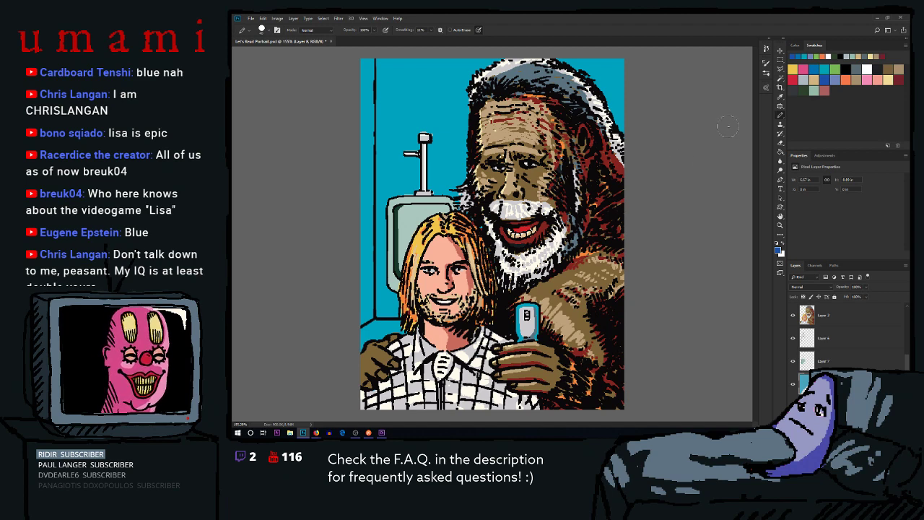
Test light pink, peach and brick red fills on the background layer
{"action": "left_click", "coordinate": [818, 90]}
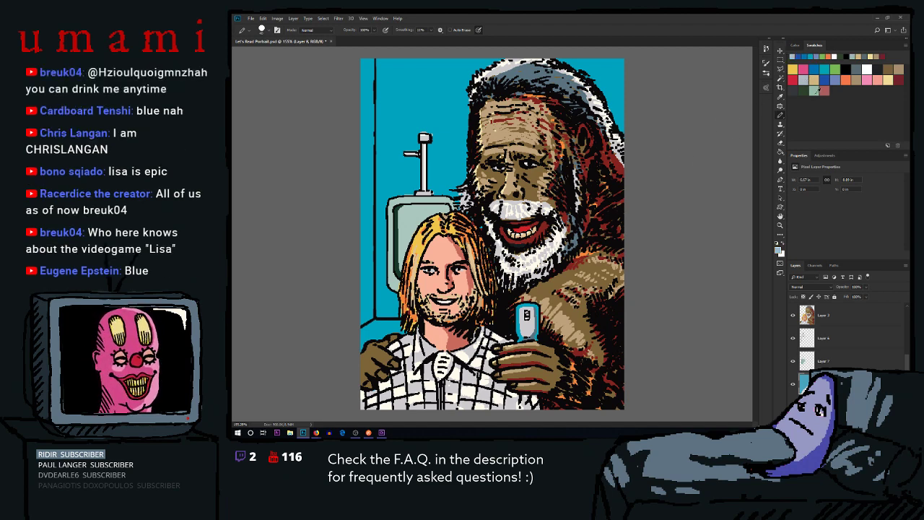
{"action": "left_click", "coordinate": [869, 78]}
{"action": "key", "text": "alt+BackSpace"}
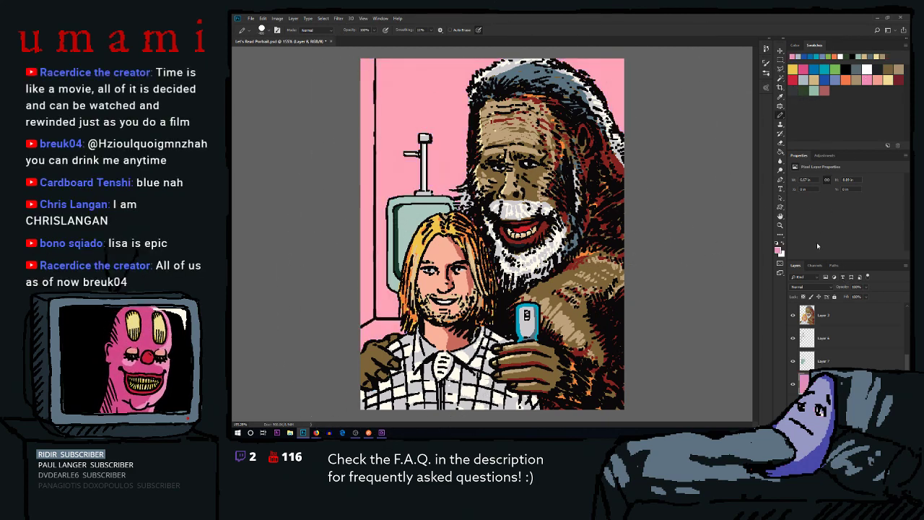
{"action": "left_click", "coordinate": [881, 79]}
{"action": "key", "text": "alt+BackSpace"}
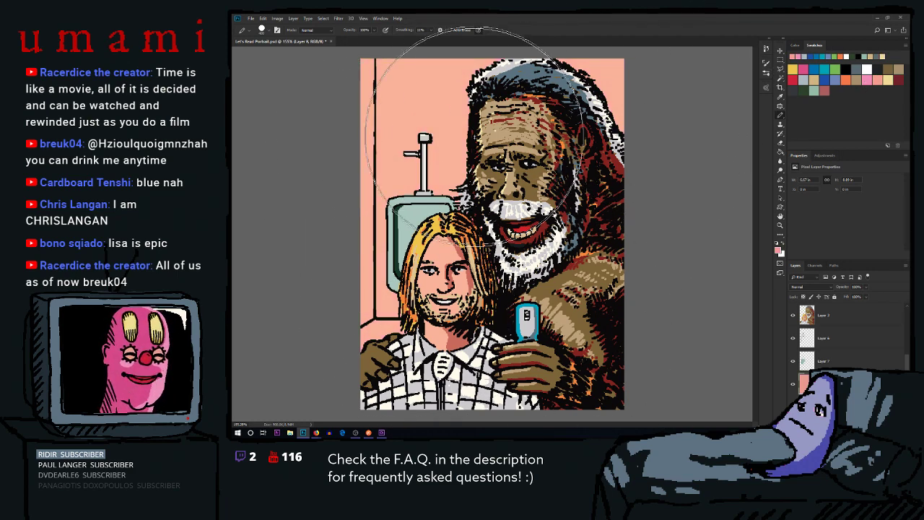
{"action": "left_click", "coordinate": [845, 87]}
{"action": "key", "text": "alt+BackSpace"}
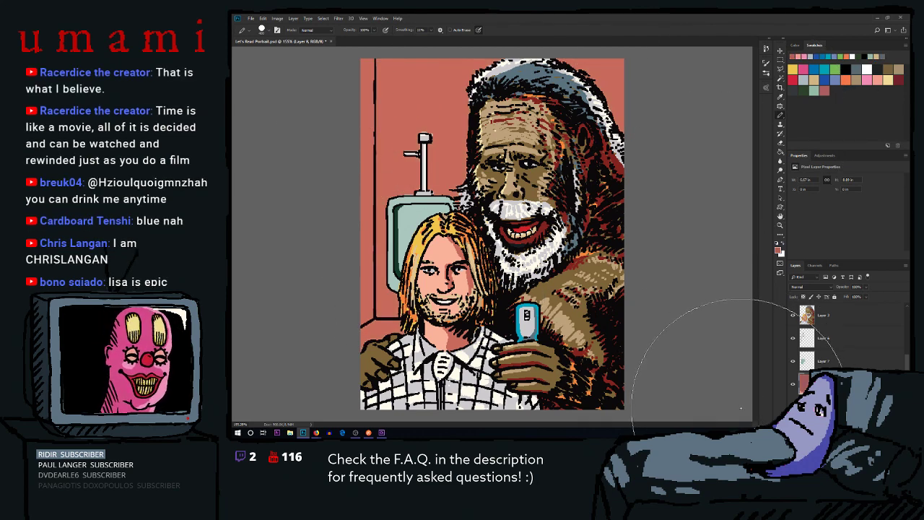
Fill the background layer with periwinkle blue
{"action": "left_click", "coordinate": [835, 78]}
{"action": "key", "text": "alt+BackSpace"}
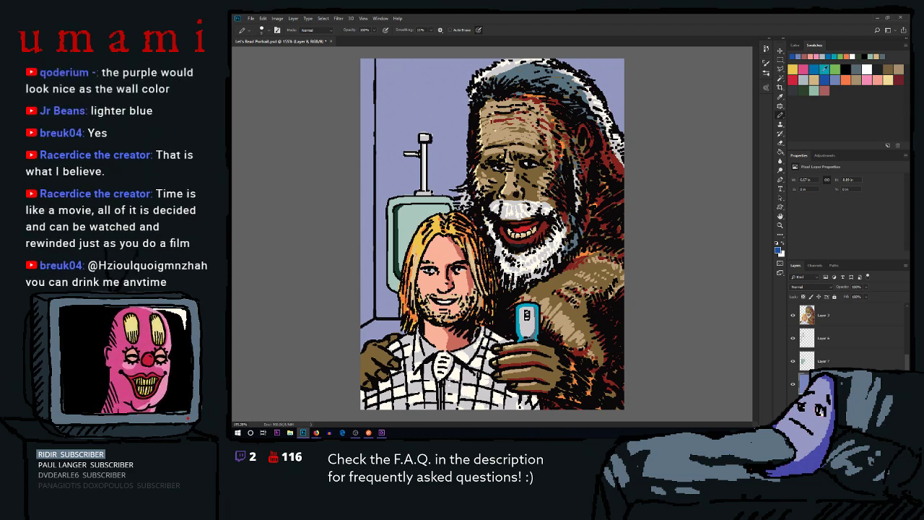
Resize the pencil brush, try a teal vertical line down the wall above the urinal, and undo it
{"action": "key", "text": "bracketright"}
{"action": "key", "text": "bracketright"}
{"action": "key", "text": "bracketright"}
{"action": "key", "text": "bracketright"}
{"action": "key", "text": "bracketright"}
{"action": "key", "text": "bracketright"}
{"action": "key", "text": "bracketright"}
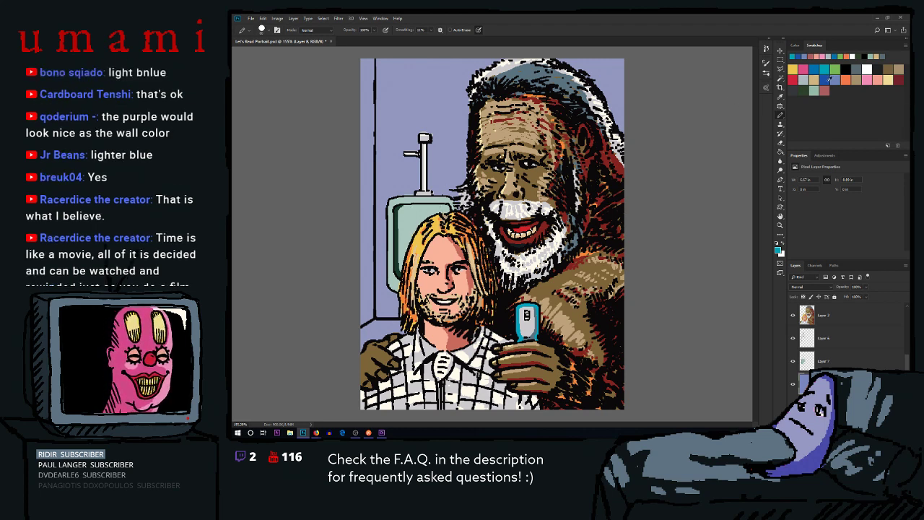
{"action": "key", "text": "bracketleft"}
{"action": "key", "text": "bracketleft"}
{"action": "key", "text": "bracketleft"}
{"action": "key", "text": "bracketleft"}
{"action": "key", "text": "bracketleft"}
{"action": "key", "text": "bracketleft"}
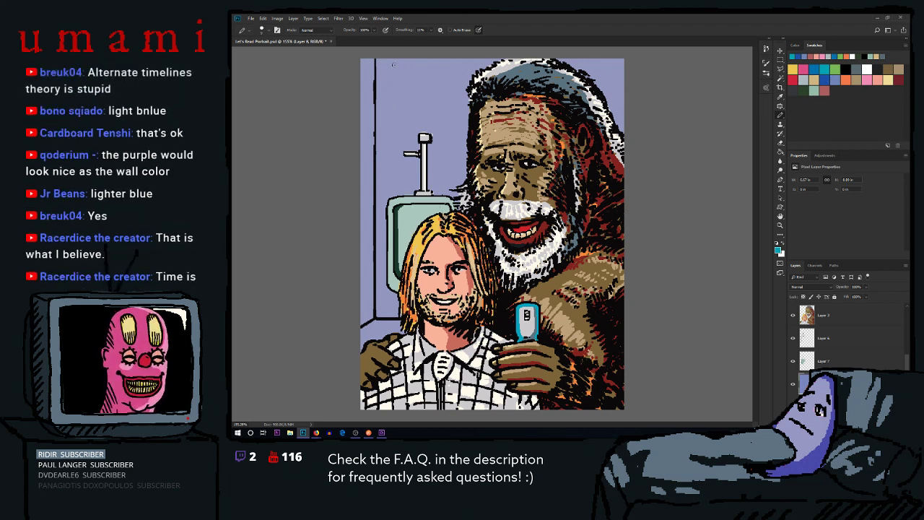
{"action": "left_click_drag", "start_coordinate": [396, 56], "coordinate": [398, 196]}
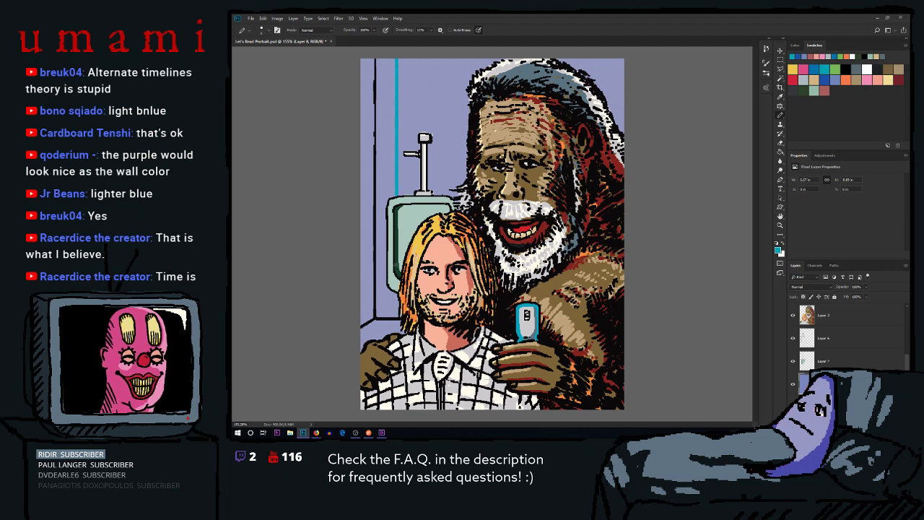
{"action": "key", "text": "ctrl+z"}
Draw evenly spaced dark blue vertical tile lines down the back wall, undoing the misplaced stroke near Bigfoot's head
{"action": "left_click_drag", "start_coordinate": [394, 61], "coordinate": [398, 197]}
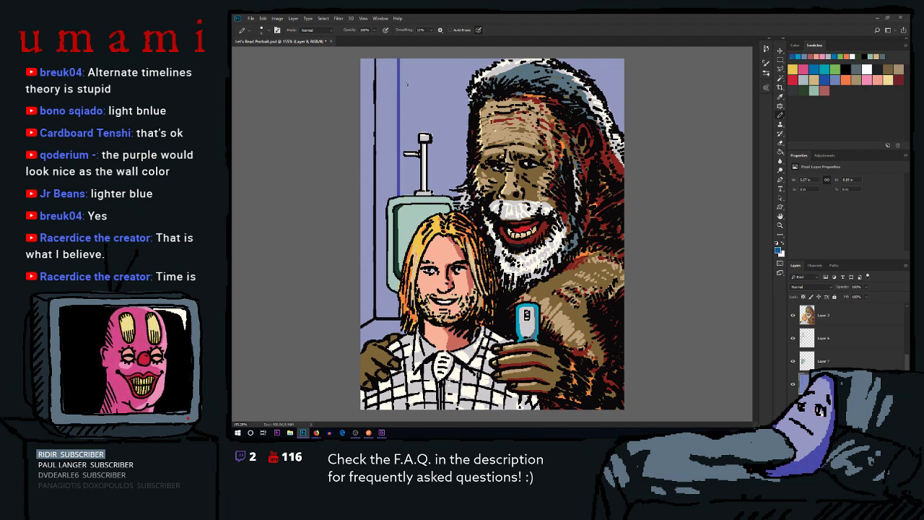
{"action": "left_click_drag", "start_coordinate": [424, 56], "coordinate": [422, 177]}
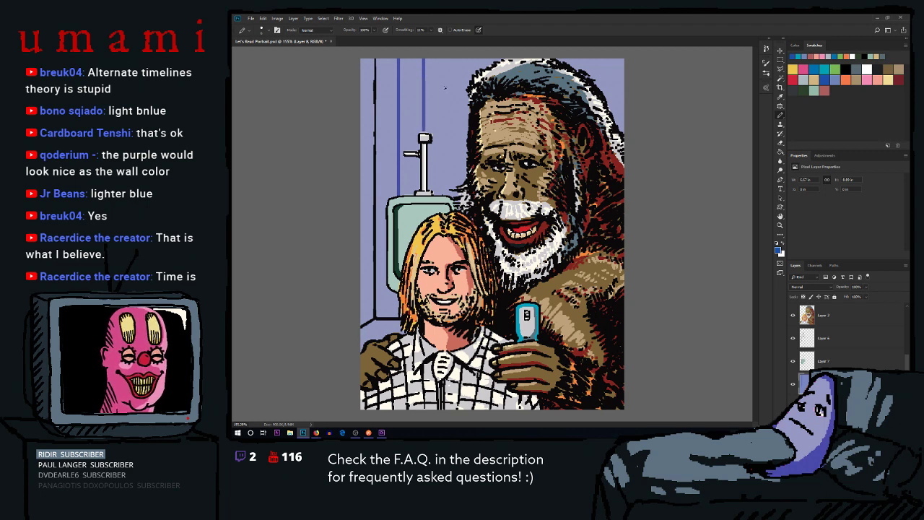
{"action": "left_click_drag", "start_coordinate": [445, 58], "coordinate": [446, 197]}
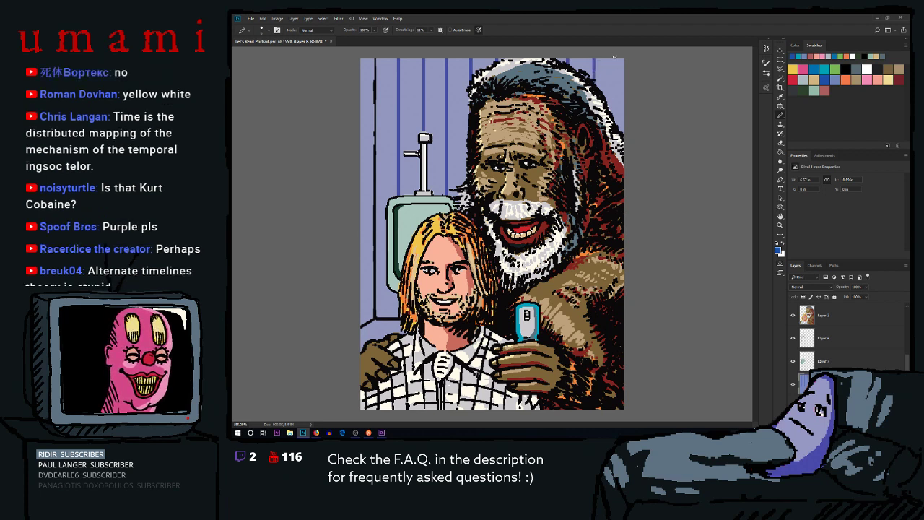
{"action": "mouse_move", "coordinate": [587, 55]}
{"action": "left_mouse_down"}
{"action": "mouse_move", "coordinate": [587, 78]}
{"action": "mouse_move", "coordinate": [609, 91]}
{"action": "mouse_move", "coordinate": [610, 113]}
{"action": "left_mouse_up"}
{"action": "key", "text": "ctrl+z"}
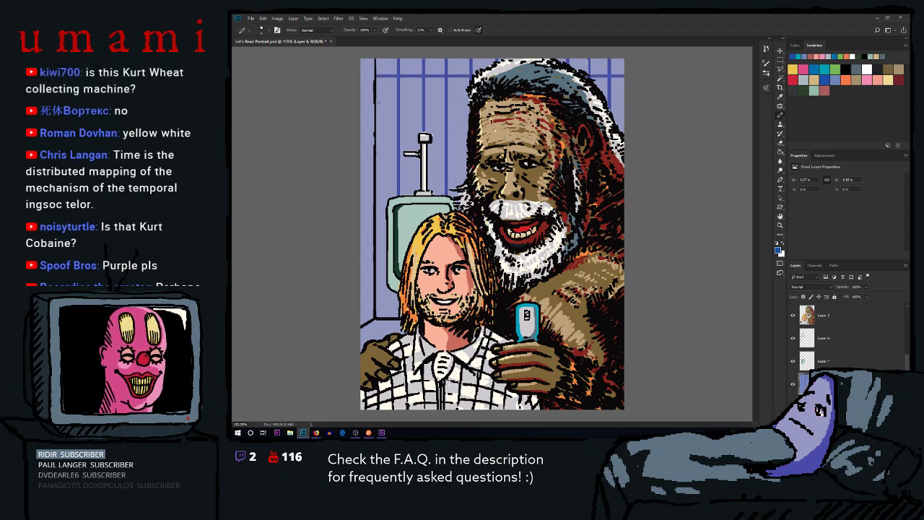
Draw evenly spaced dark blue horizontal tile lines across the back wall down to the urinal, redoing the misplaced one
{"action": "left_click_drag", "start_coordinate": [377, 101], "coordinate": [423, 100]}
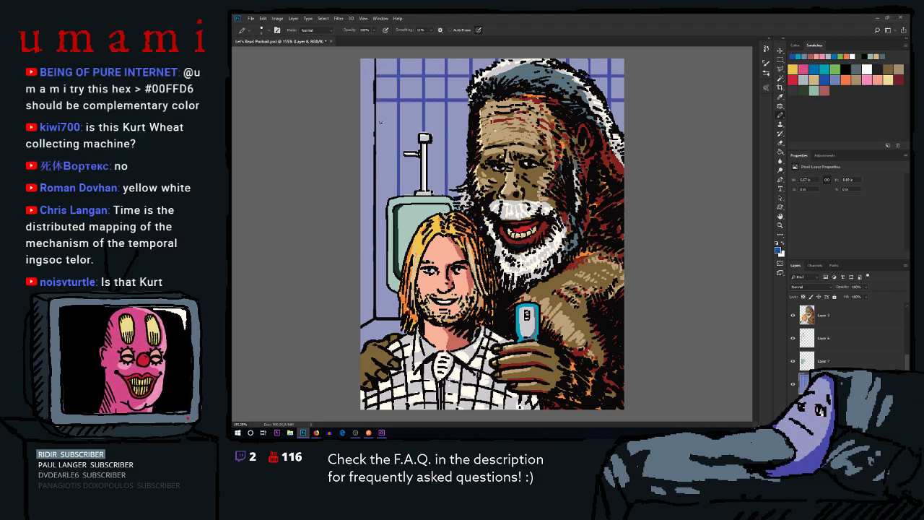
{"action": "left_click_drag", "start_coordinate": [375, 123], "coordinate": [423, 123]}
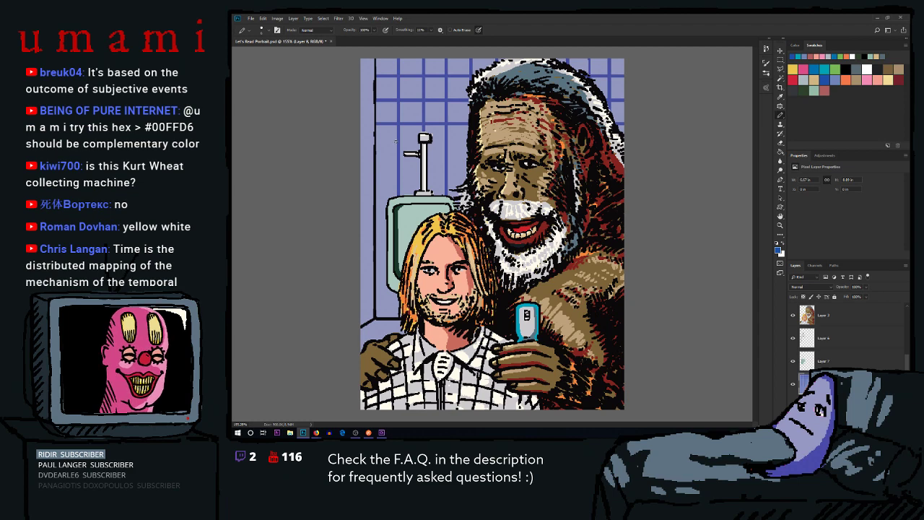
{"action": "left_click_drag", "start_coordinate": [376, 144], "coordinate": [468, 144]}
{"action": "left_click_drag", "start_coordinate": [374, 144], "coordinate": [420, 144]}
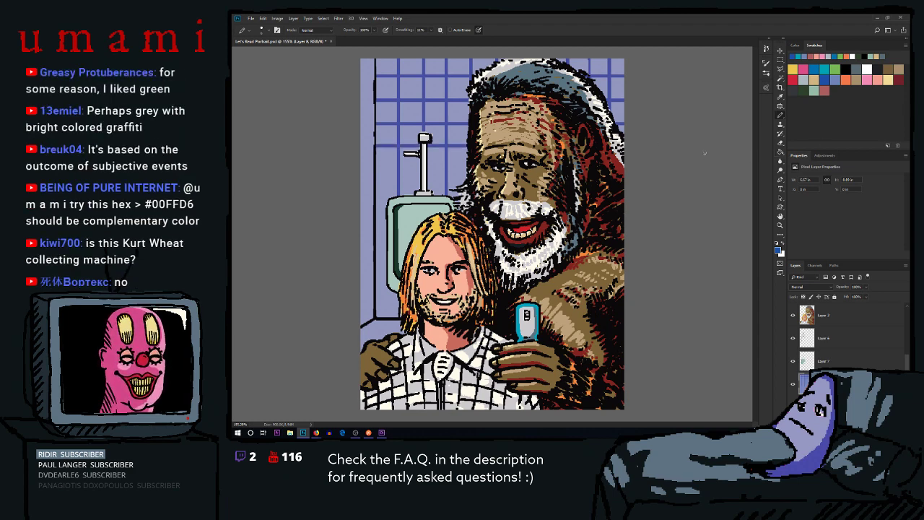
{"action": "left_click_drag", "start_coordinate": [374, 167], "coordinate": [468, 167]}
{"action": "left_click_drag", "start_coordinate": [375, 186], "coordinate": [463, 187]}
{"action": "left_click_drag", "start_coordinate": [376, 210], "coordinate": [387, 210]}
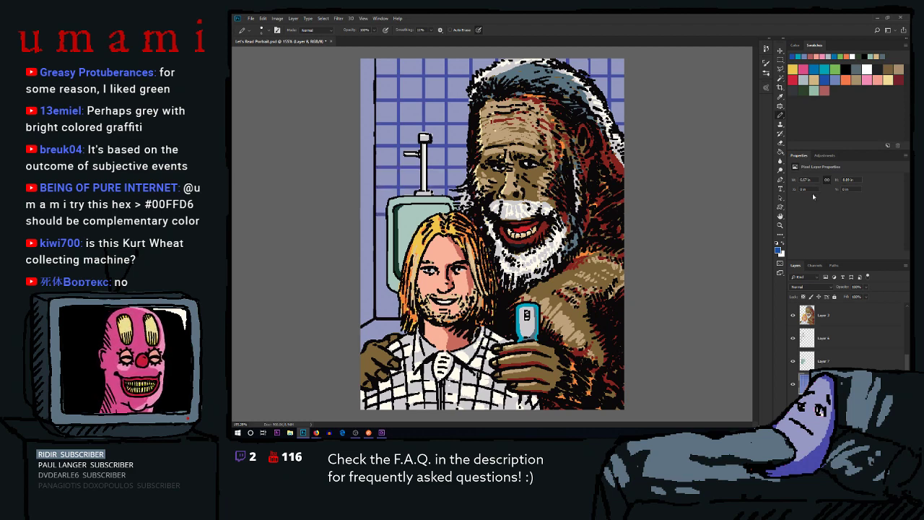
{"action": "key", "text": "ctrl+z"}
{"action": "left_click_drag", "start_coordinate": [375, 192], "coordinate": [419, 192]}
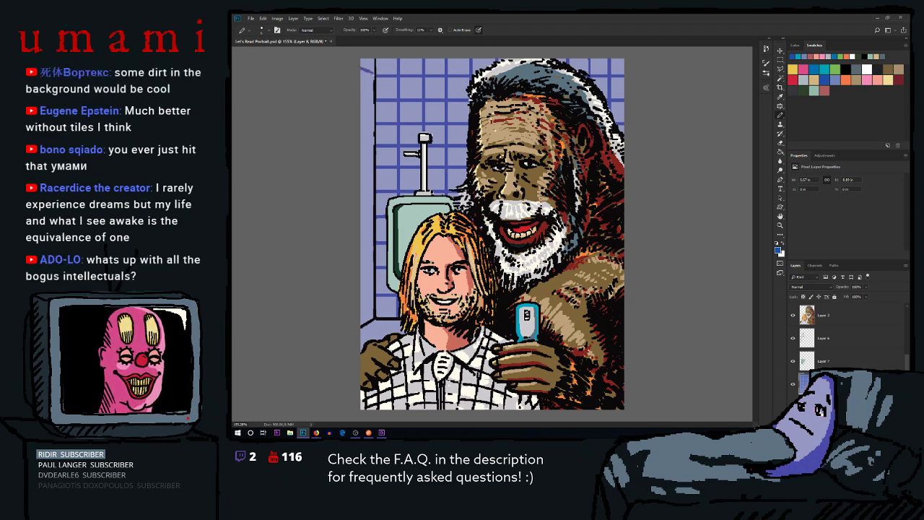
Draw slanted blue tile lines on the narrow side wall and color the floor slate gray
{"action": "left_click_drag", "start_coordinate": [361, 66], "coordinate": [375, 74]}
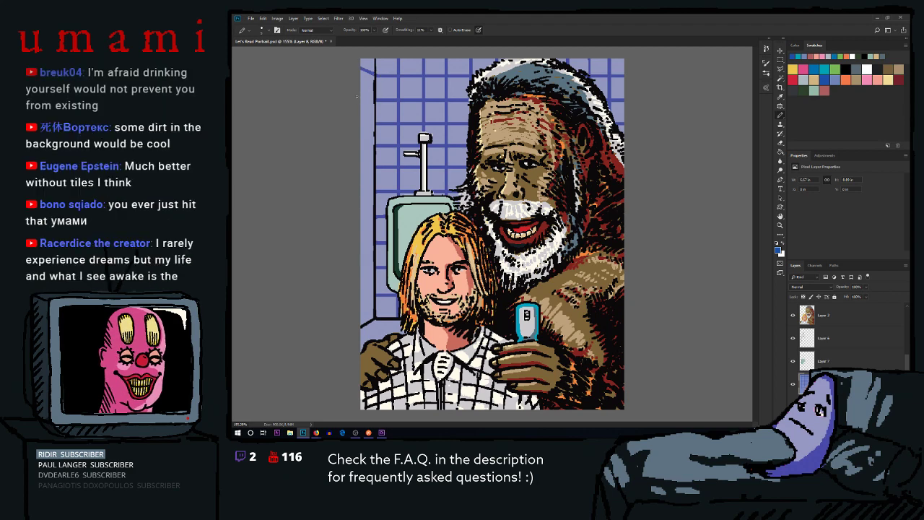
{"action": "left_click_drag", "start_coordinate": [361, 95], "coordinate": [372, 97]}
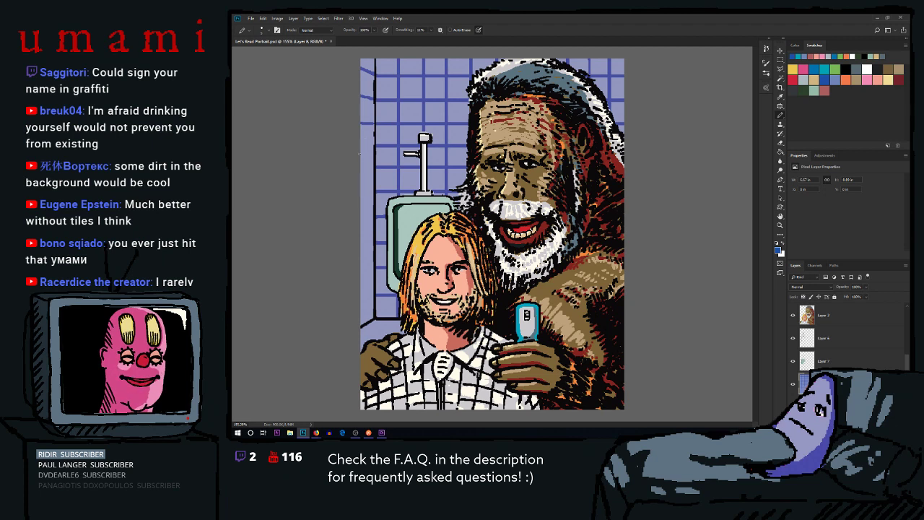
{"action": "left_click_drag", "start_coordinate": [354, 146], "coordinate": [375, 147]}
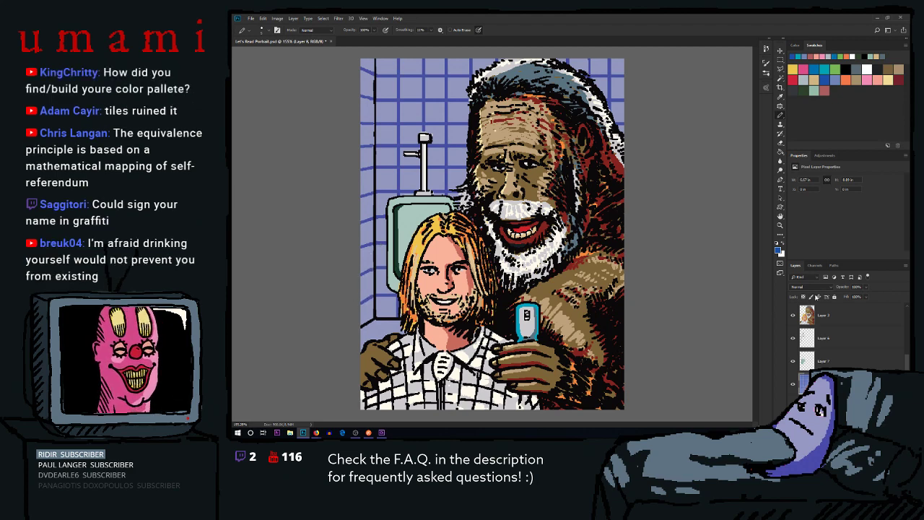
{"action": "left_click", "coordinate": [858, 71]}
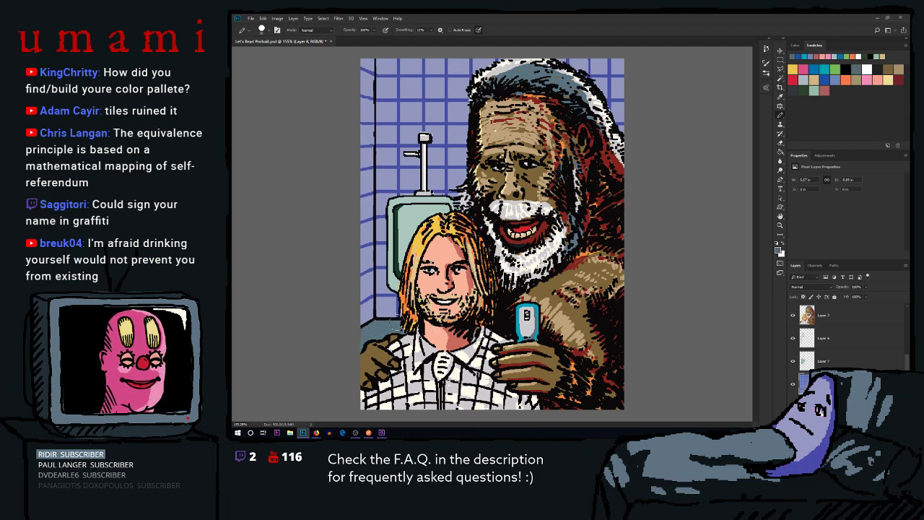
Draw a small black oval drain on the floor on Layer 6 and color it brick red on Layer 7
{"action": "left_click", "coordinate": [846, 70]}
{"action": "key", "text": "bracketleft"}
{"action": "key", "text": "bracketleft"}
{"action": "key", "text": "bracketleft"}
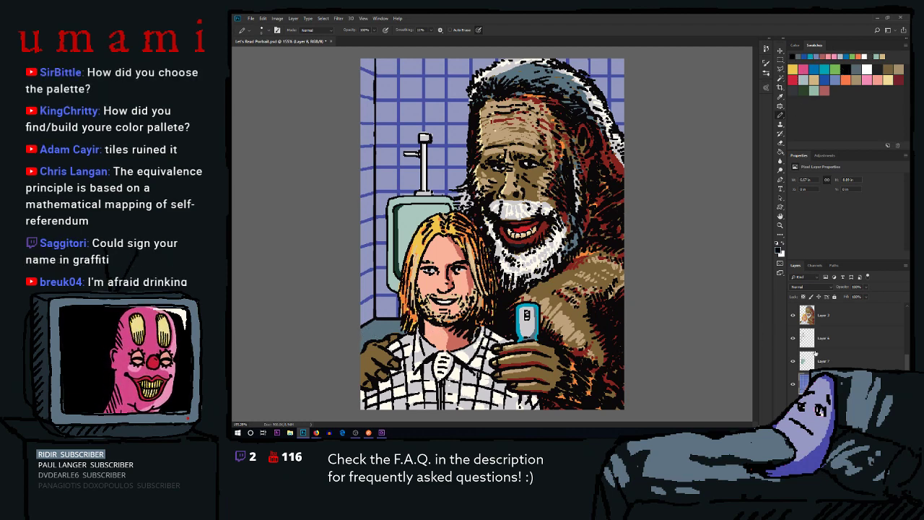
{"action": "left_click", "coordinate": [821, 362]}
{"action": "left_click", "coordinate": [793, 361]}
{"action": "left_click", "coordinate": [793, 361]}
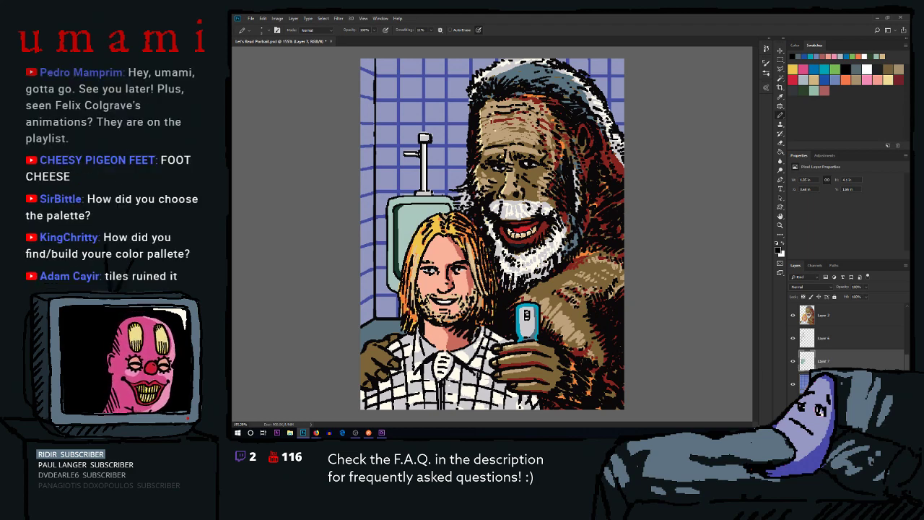
{"action": "left_click", "coordinate": [812, 344]}
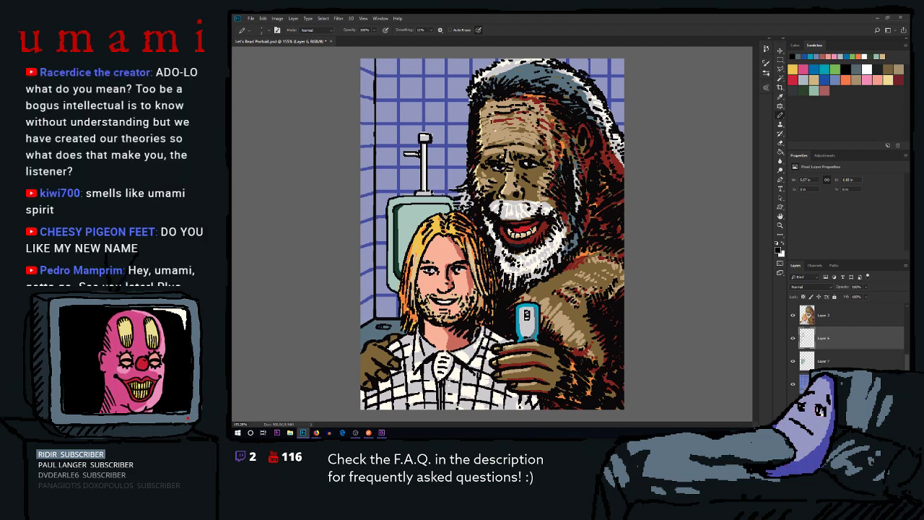
{"action": "left_click", "coordinate": [822, 359]}
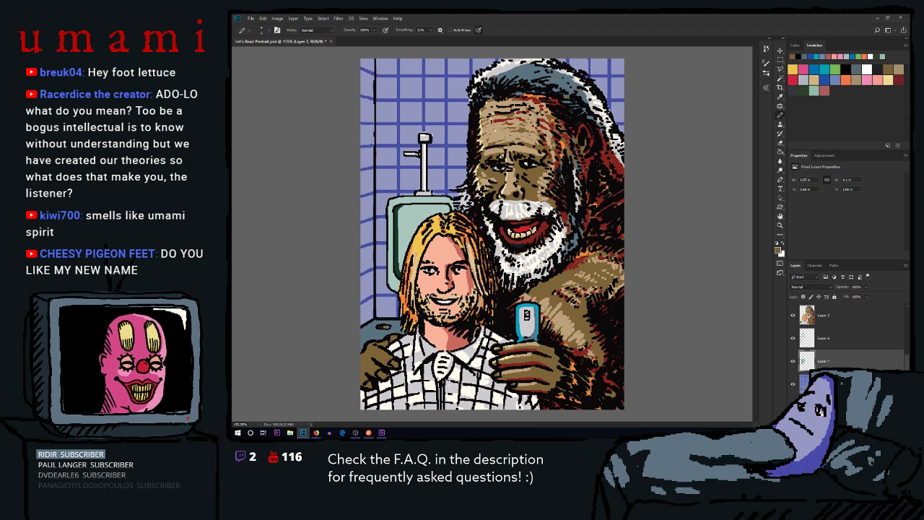
{"action": "left_click", "coordinate": [386, 326]}
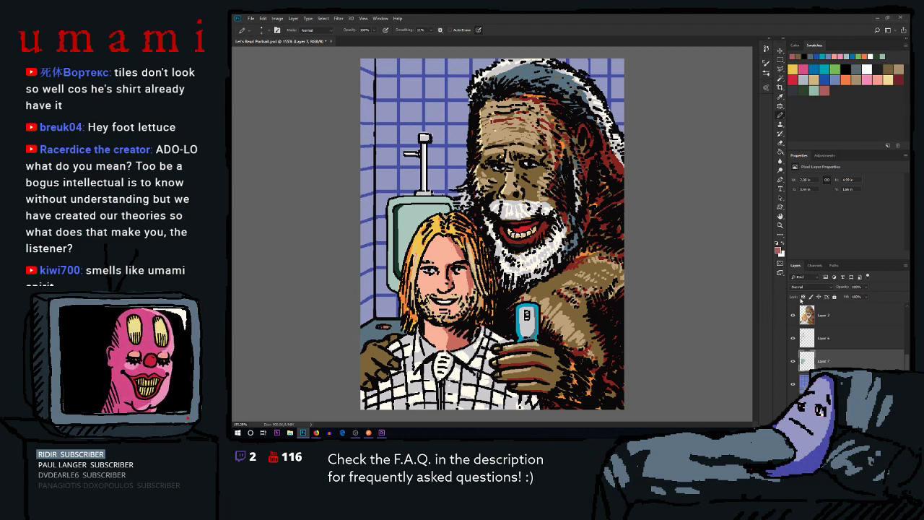
Shade Bigfoot's hand on the man's shoulder on Layer 3 and add a new empty layer below Layer 7
{"action": "left_click", "coordinate": [831, 318]}
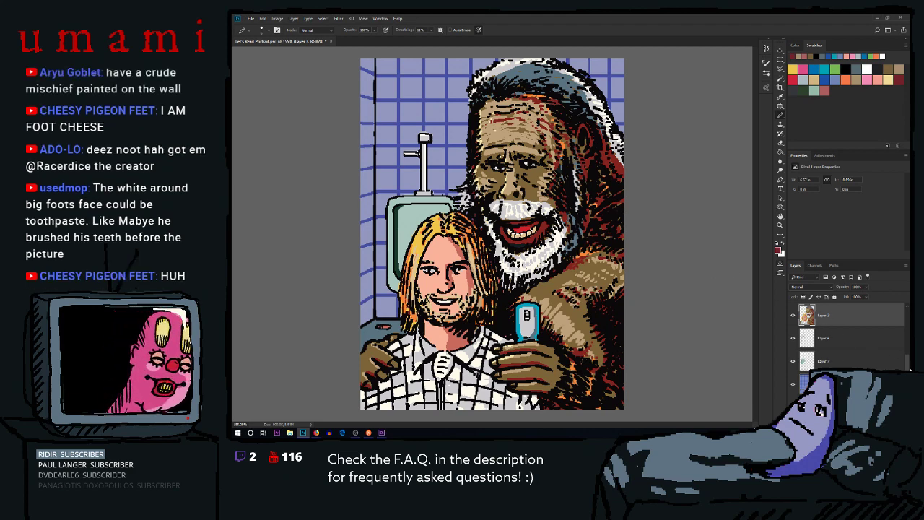
{"action": "key", "text": "ctrl+shift+alt+n"}
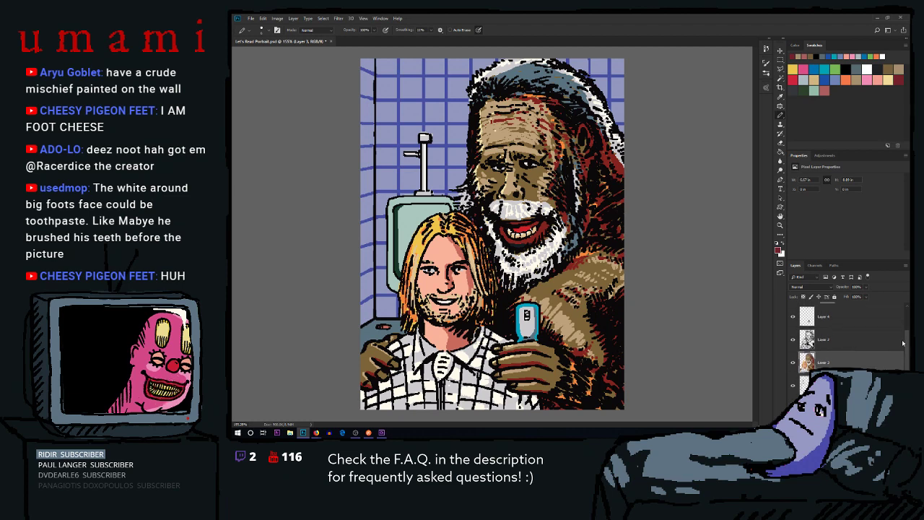
{"action": "scroll", "coordinate": [909, 359], "scroll_direction": "down", "scroll_amount": 1}
{"action": "left_click", "coordinate": [833, 364]}
{"action": "key", "text": "ctrl+shift+alt+n"}
{"action": "key", "text": "ctrl+shift+alt+n"}
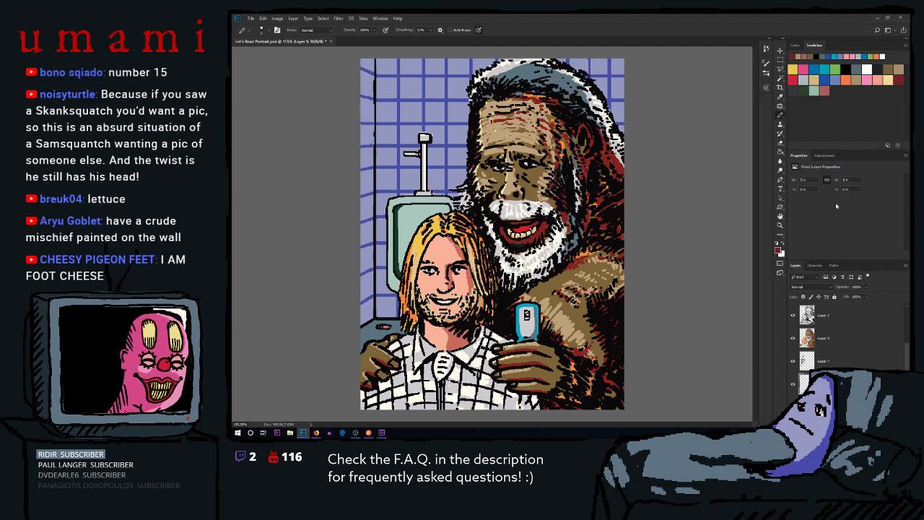
Try pink graffiti strokes on the tiled wall above the urinal and undo them
{"action": "left_click", "coordinate": [858, 80]}
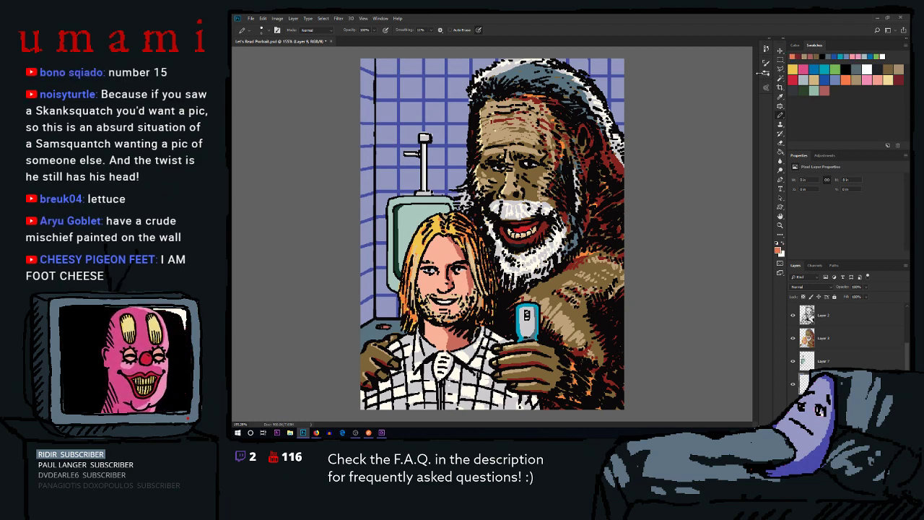
{"action": "left_click", "coordinate": [847, 90]}
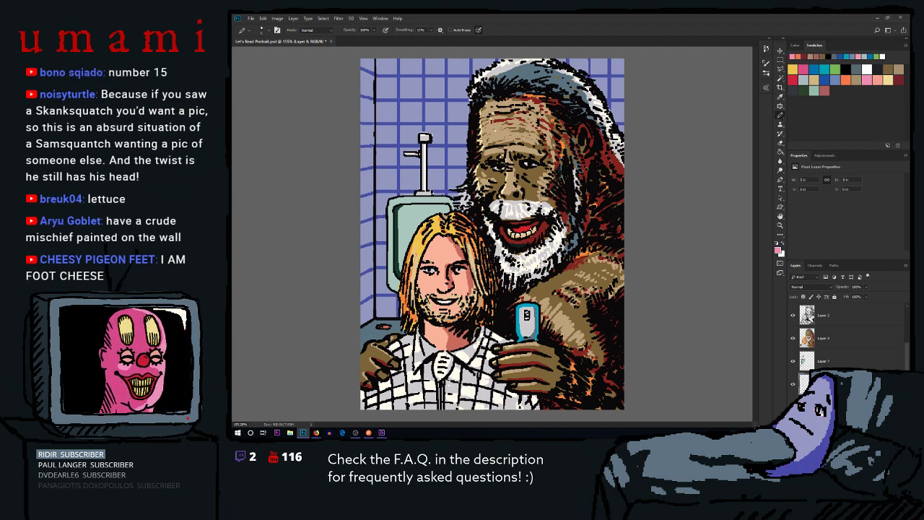
{"action": "left_click_drag", "start_coordinate": [387, 117], "coordinate": [424, 68]}
{"action": "key", "text": "ctrl+z"}
{"action": "mouse_move", "coordinate": [381, 117]}
{"action": "left_mouse_down"}
{"action": "mouse_move", "coordinate": [383, 100]}
{"action": "mouse_move", "coordinate": [423, 87]}
{"action": "mouse_move", "coordinate": [459, 59]}
{"action": "mouse_move", "coordinate": [448, 62]}
{"action": "left_mouse_up"}
{"action": "key", "text": "ctrl+z"}
{"action": "key", "text": "ctrl+z"}
{"action": "key", "text": "ctrl+z"}
{"action": "key", "text": "ctrl+z"}
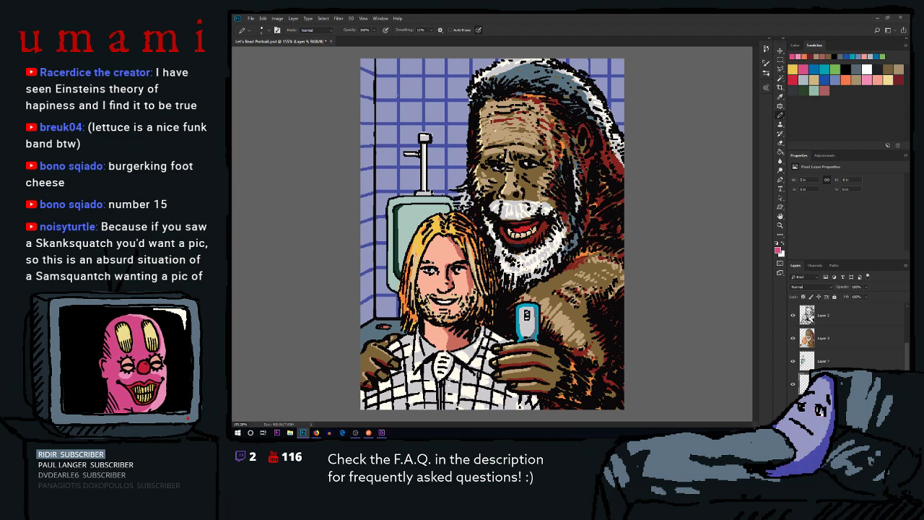
Draw a pink graffiti face with long ears and a toothy grin on the tiles above the urinal, filling it with light pink
{"action": "left_click", "coordinate": [396, 96]}
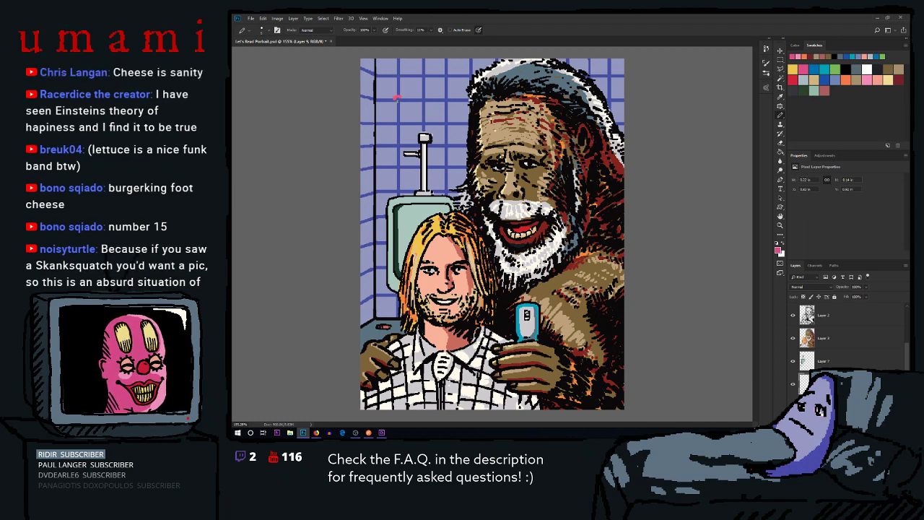
{"action": "left_click", "coordinate": [397, 100]}
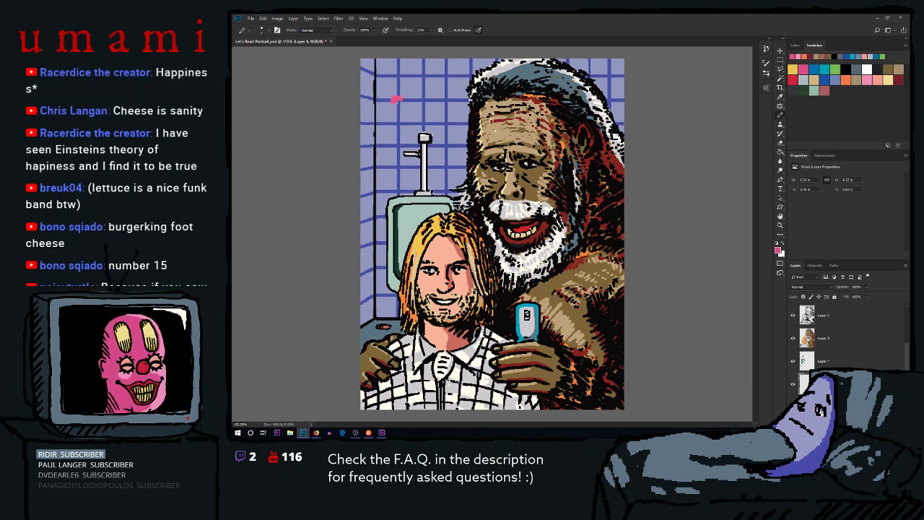
{"action": "mouse_move", "coordinate": [409, 94]}
{"action": "left_mouse_down"}
{"action": "mouse_move", "coordinate": [418, 90]}
{"action": "mouse_move", "coordinate": [405, 101]}
{"action": "left_mouse_up"}
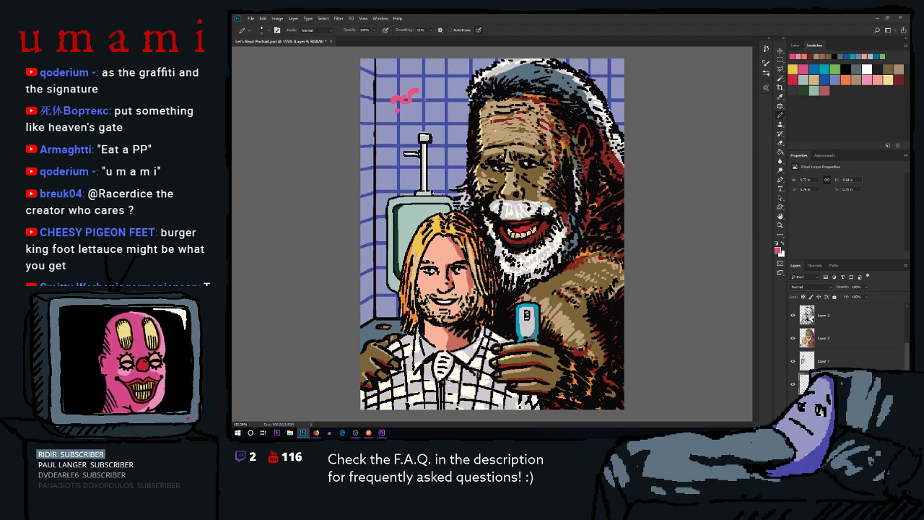
{"action": "mouse_move", "coordinate": [422, 98]}
{"action": "left_mouse_down"}
{"action": "mouse_move", "coordinate": [402, 113]}
{"action": "mouse_move", "coordinate": [416, 124]}
{"action": "left_mouse_up"}
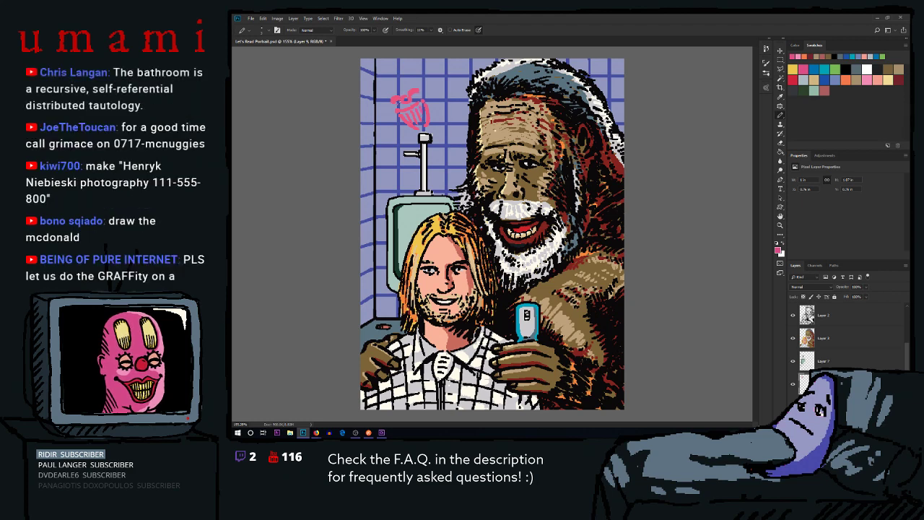
{"action": "mouse_move", "coordinate": [387, 79]}
{"action": "left_mouse_down"}
{"action": "mouse_move", "coordinate": [392, 92]}
{"action": "mouse_move", "coordinate": [409, 83]}
{"action": "left_mouse_up"}
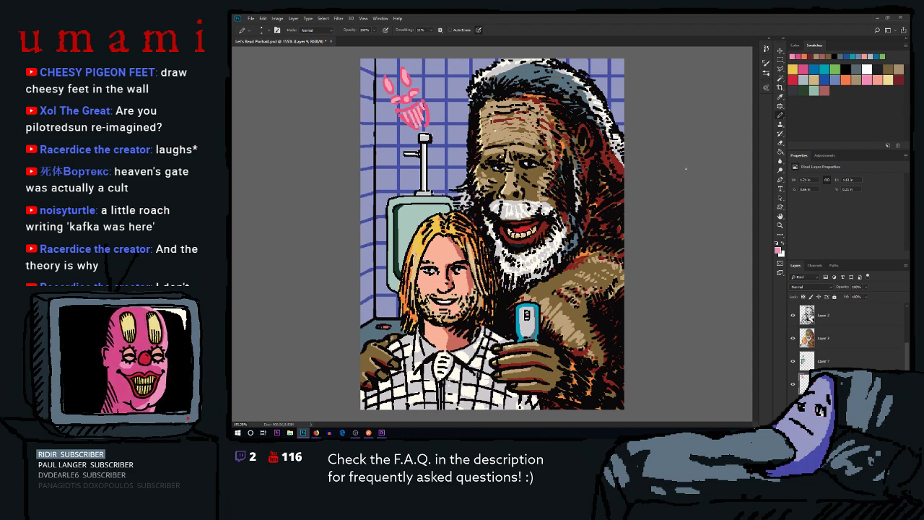
Try teal and pale yellow graffiti strokes on the tiles beside the urinal's flush pipe and undo them
{"action": "key", "text": "d"}
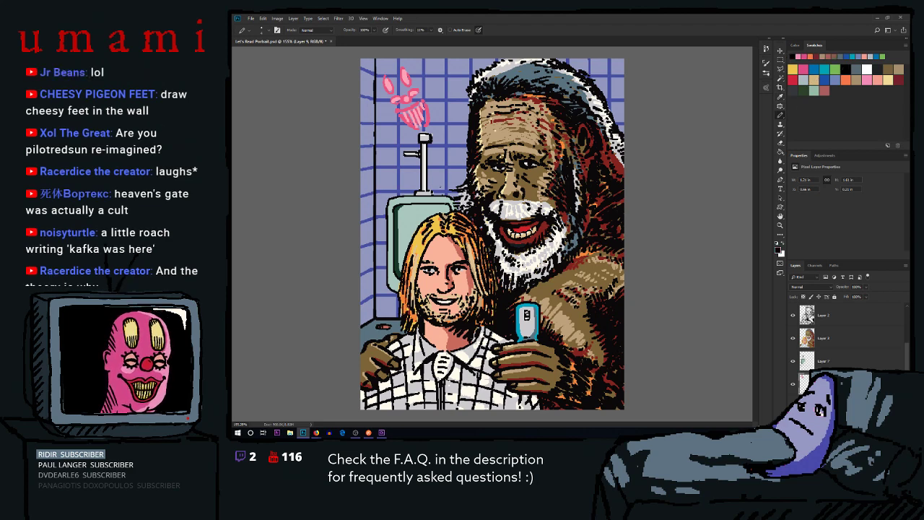
{"action": "left_click", "coordinate": [817, 69]}
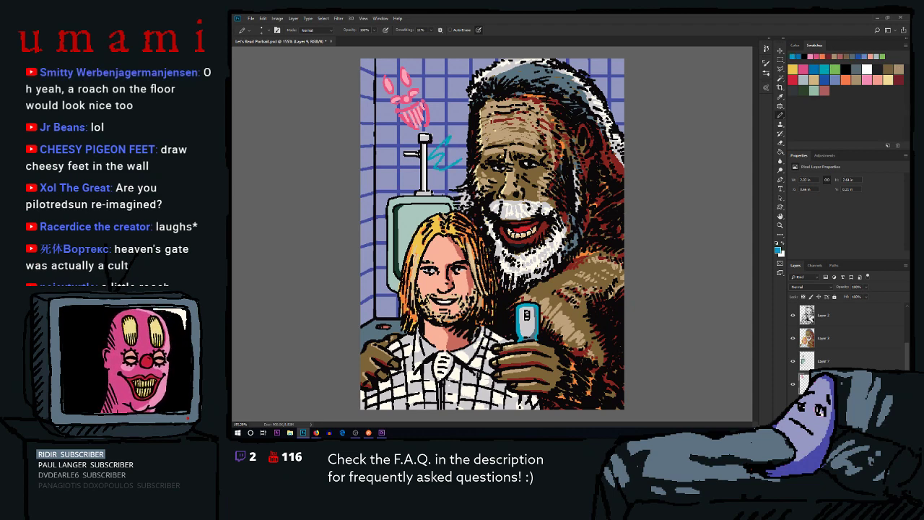
{"action": "left_click", "coordinate": [811, 80]}
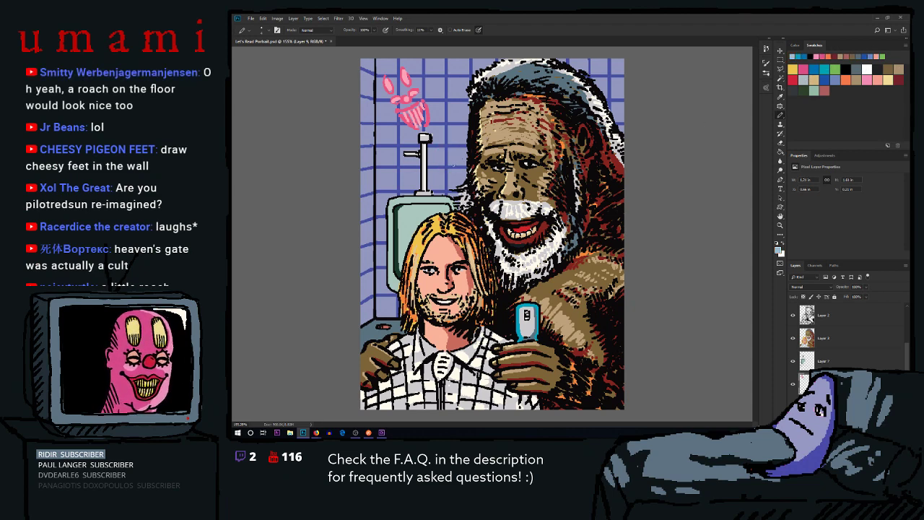
{"action": "left_click", "coordinate": [889, 78]}
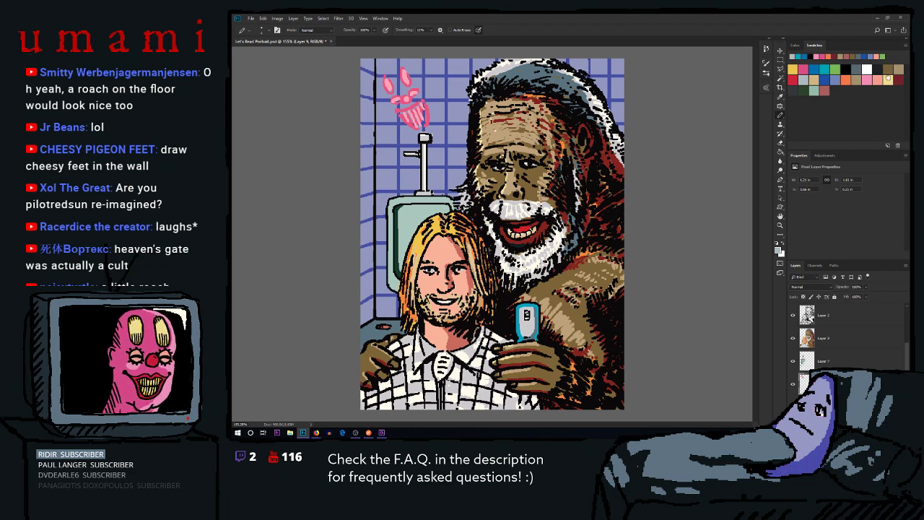
{"action": "mouse_move", "coordinate": [451, 137]}
{"action": "left_mouse_down"}
{"action": "mouse_move", "coordinate": [445, 160]}
{"action": "mouse_move", "coordinate": [466, 150]}
{"action": "left_mouse_up"}
{"action": "key", "text": "ctrl+z"}
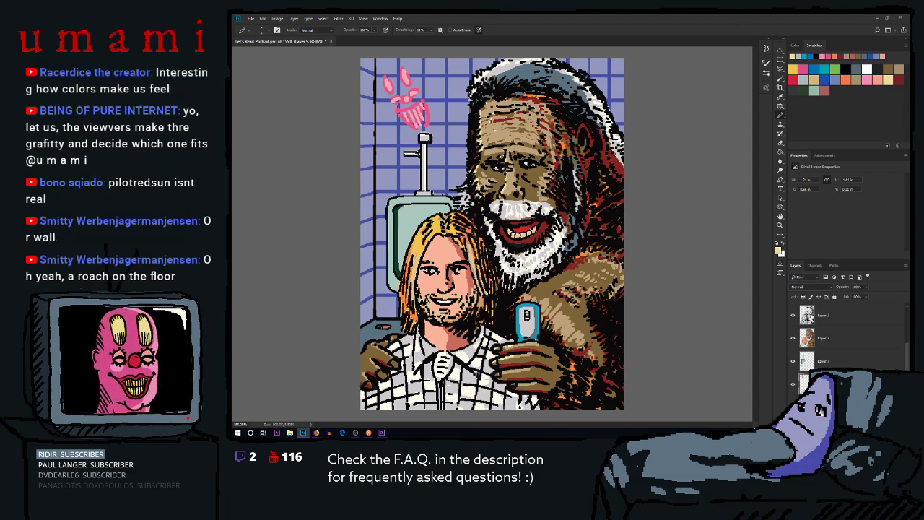
{"action": "left_click", "coordinate": [316, 432]}
{"action": "left_click_drag", "start_coordinate": [607, 18], "coordinate": [608, 70]}
{"action": "left_click", "coordinate": [607, 57]}
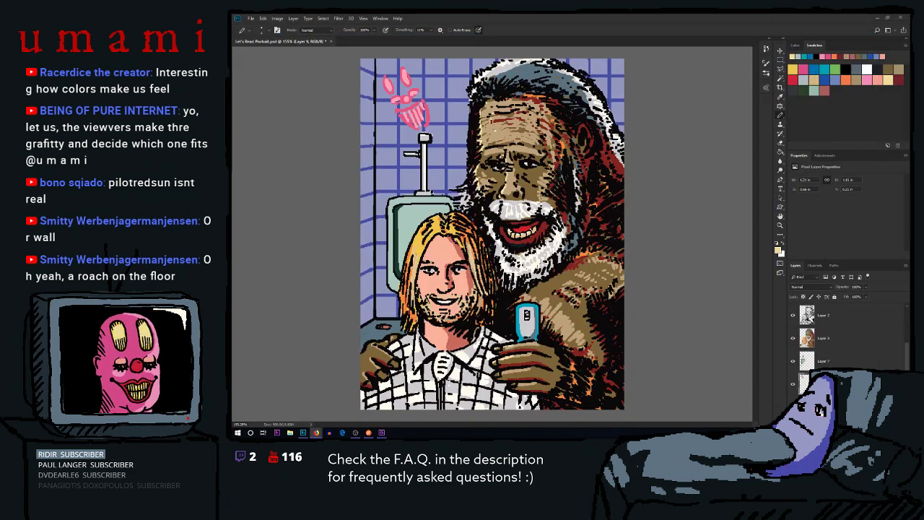
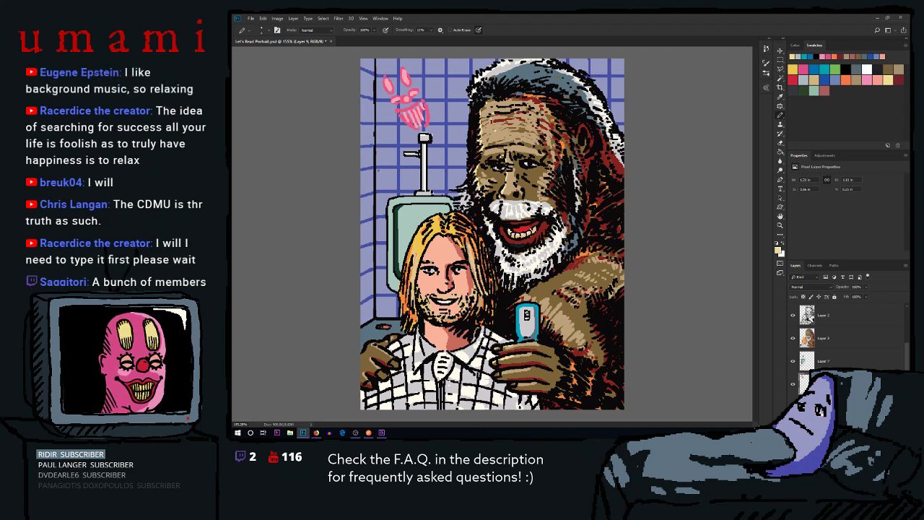
Write "courtny" and "kurt" in pale yellow on the tiles above the urinal, with a small pink heart between them
{"action": "left_click", "coordinate": [378, 170]}
{"action": "left_click_drag", "start_coordinate": [383, 167], "coordinate": [419, 170]}
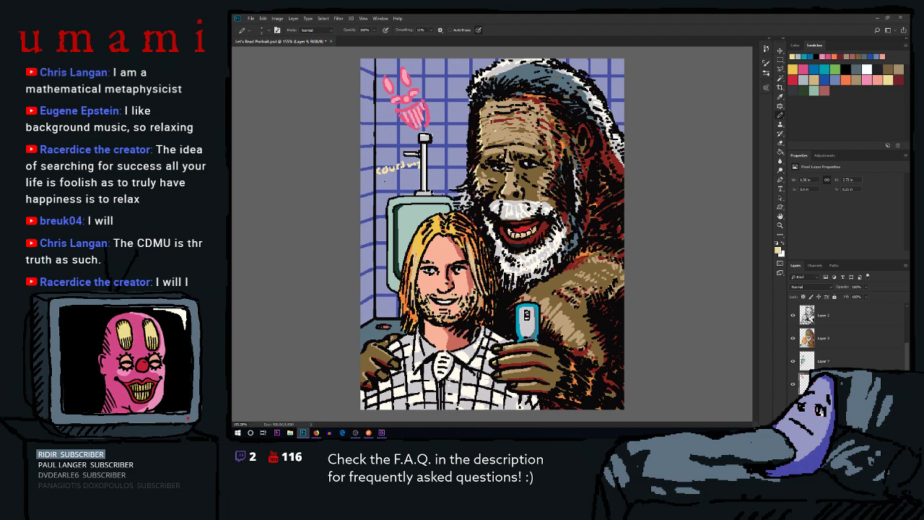
{"action": "left_click_drag", "start_coordinate": [386, 179], "coordinate": [386, 190]}
{"action": "key", "text": "ctrl+z"}
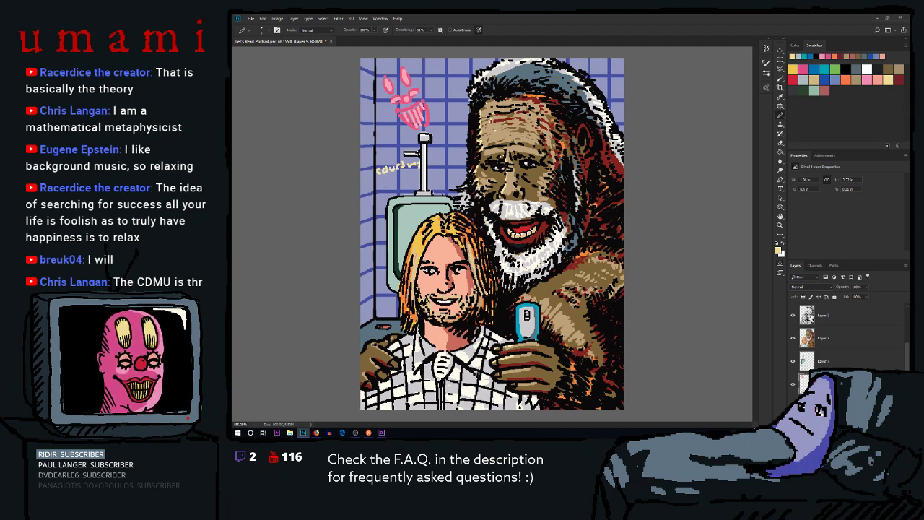
{"action": "left_click_drag", "start_coordinate": [393, 189], "coordinate": [412, 190]}
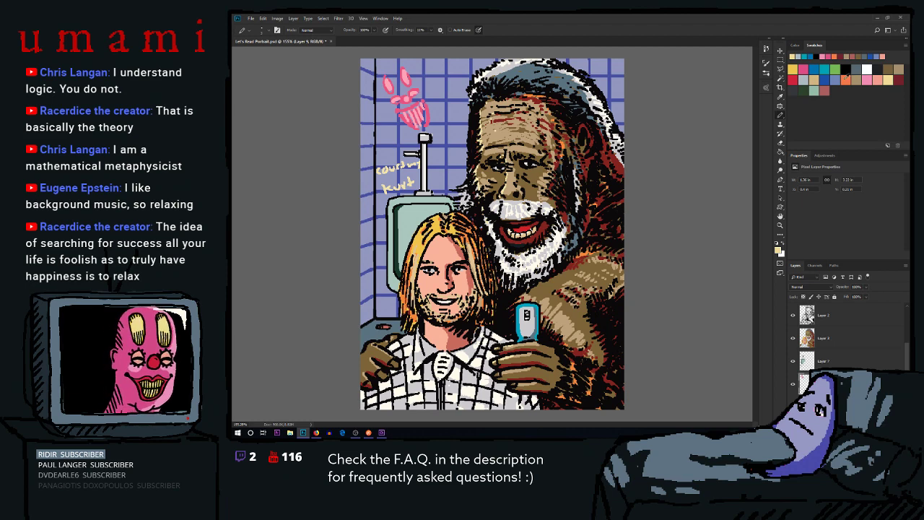
{"action": "left_click", "coordinate": [867, 79]}
{"action": "left_click_drag", "start_coordinate": [394, 170], "coordinate": [396, 179]}
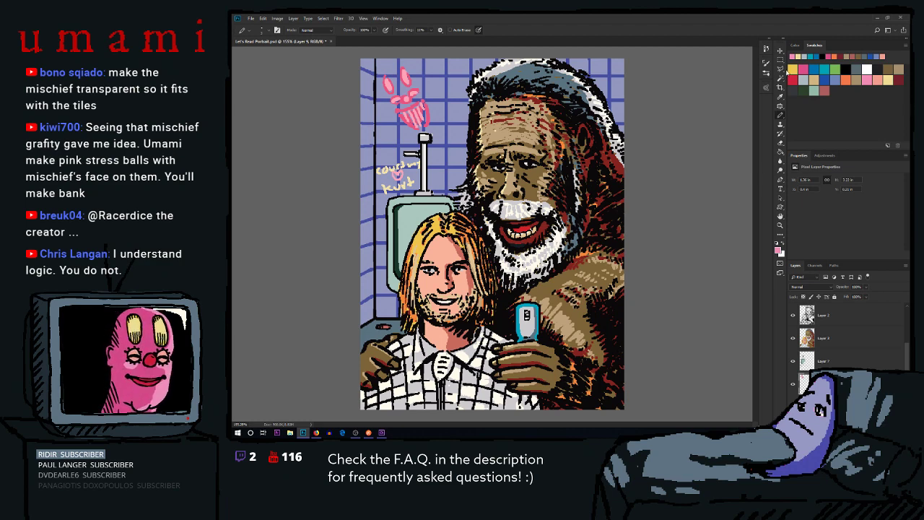
Try writing "Let's Read" in pale yellow on the tiles beside the pink graffiti face and undo it
{"action": "left_click", "coordinate": [888, 79]}
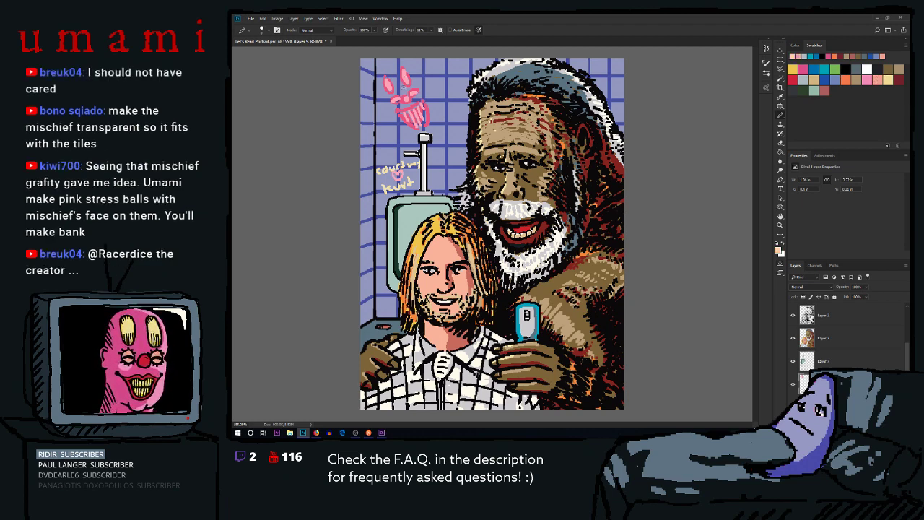
{"action": "mouse_move", "coordinate": [413, 66]}
{"action": "left_mouse_down"}
{"action": "mouse_move", "coordinate": [413, 82]}
{"action": "mouse_move", "coordinate": [425, 77]}
{"action": "left_mouse_up"}
{"action": "key", "text": "ctrl+z"}
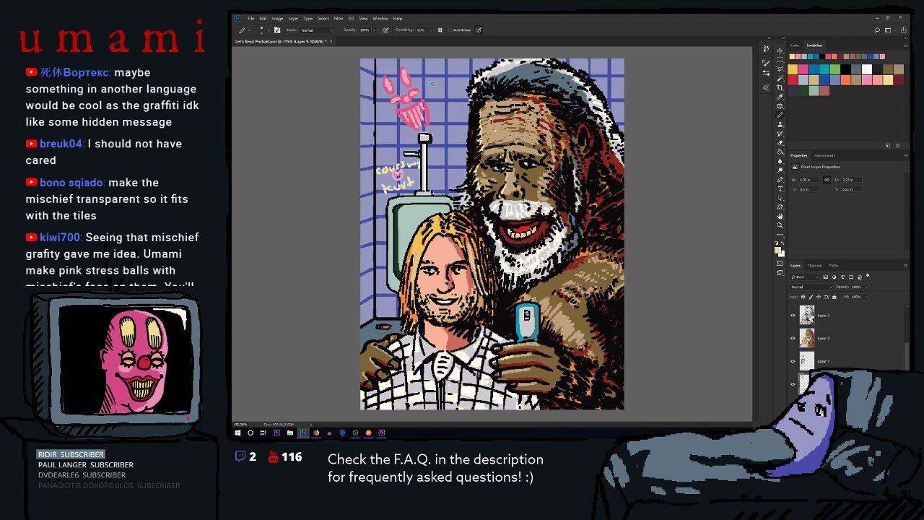
{"action": "mouse_move", "coordinate": [423, 75]}
{"action": "left_mouse_down"}
{"action": "mouse_move", "coordinate": [431, 83]}
{"action": "mouse_move", "coordinate": [437, 77]}
{"action": "mouse_move", "coordinate": [429, 85]}
{"action": "mouse_move", "coordinate": [450, 74]}
{"action": "left_mouse_up"}
{"action": "key", "text": "ctrl+z"}
{"action": "key", "text": "ctrl+z"}
{"action": "mouse_move", "coordinate": [454, 72]}
{"action": "left_mouse_down"}
{"action": "mouse_move", "coordinate": [449, 80]}
{"action": "mouse_move", "coordinate": [464, 77]}
{"action": "left_mouse_up"}
{"action": "mouse_move", "coordinate": [465, 63]}
{"action": "left_mouse_down"}
{"action": "mouse_move", "coordinate": [466, 72]}
{"action": "mouse_move", "coordinate": [481, 71]}
{"action": "left_mouse_up"}
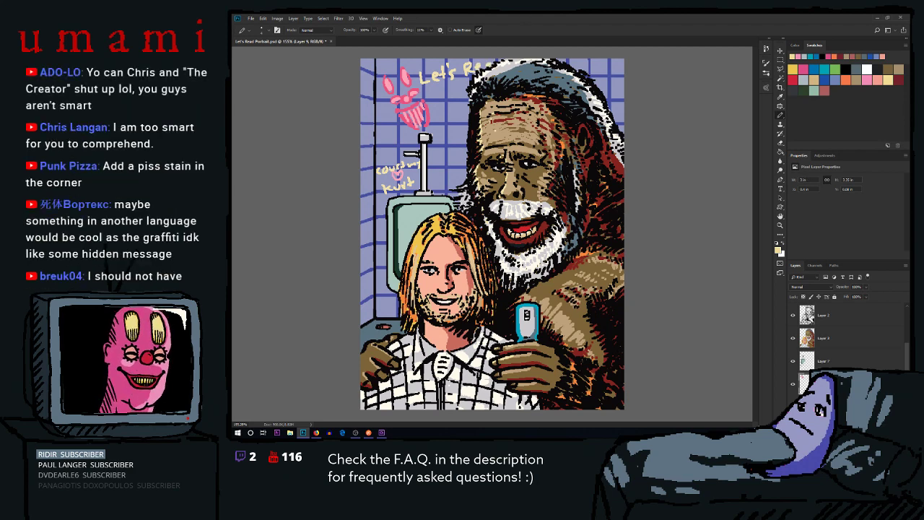
{"action": "key", "text": "ctrl+z"}
{"action": "key", "text": "ctrl+z"}
{"action": "key", "text": "ctrl+z"}
{"action": "key", "text": "ctrl+z"}
{"action": "key", "text": "ctrl+z"}
{"action": "key", "text": "ctrl+z"}
{"action": "key", "text": "ctrl+z"}
{"action": "key", "text": "ctrl+z"}
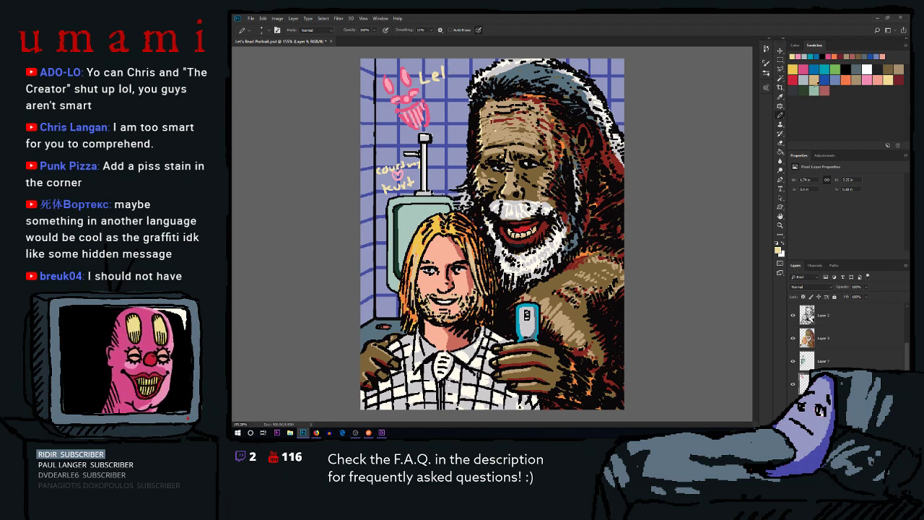
{"action": "key", "text": "ctrl+z"}
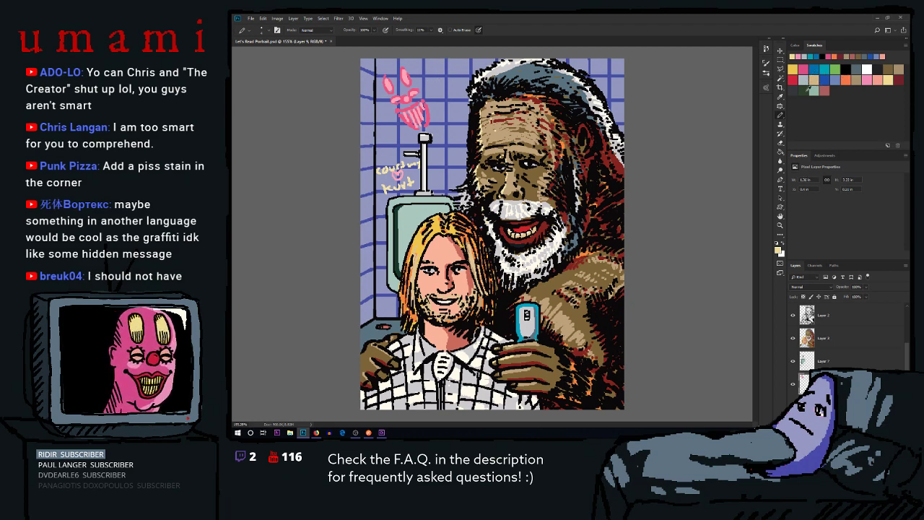
Write "Let's Read" on two lines in dark red beside the pink graffiti face and trace over the letters in pink
{"action": "left_click", "coordinate": [835, 69]}
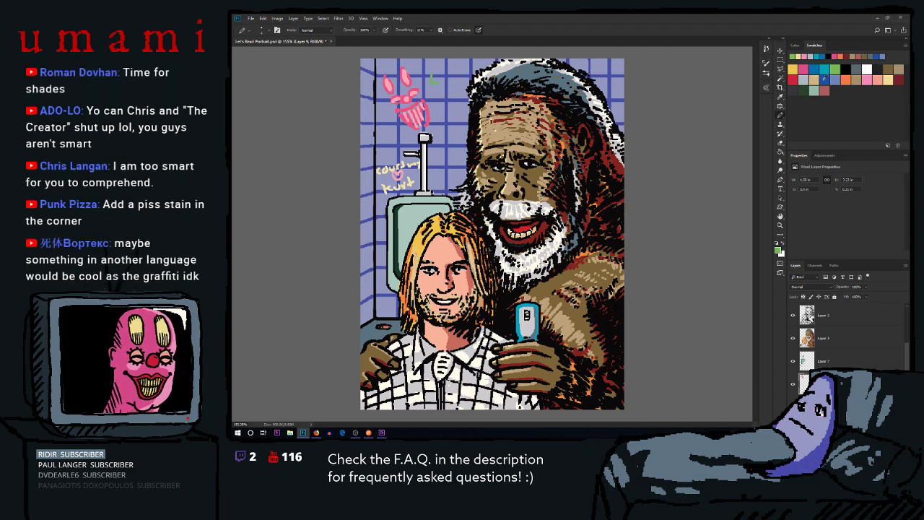
{"action": "left_click", "coordinate": [881, 75]}
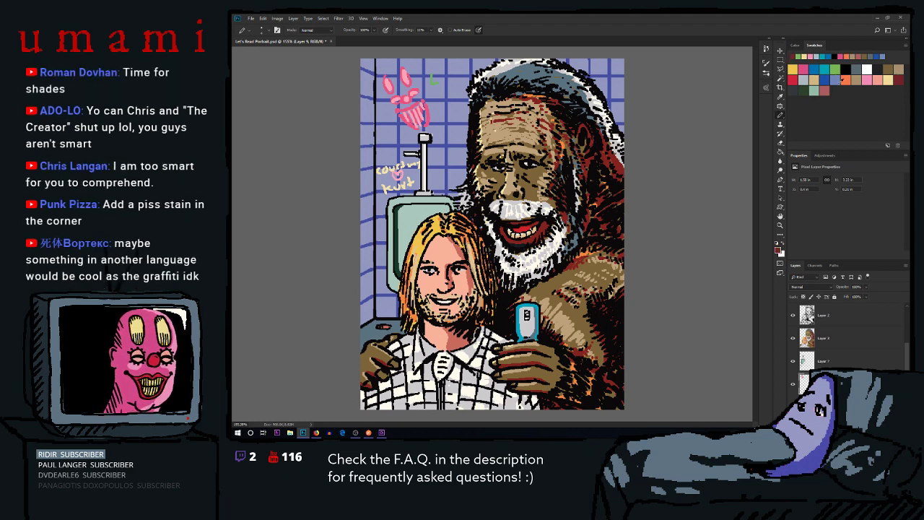
{"action": "left_click_drag", "start_coordinate": [430, 76], "coordinate": [444, 85]}
{"action": "left_click_drag", "start_coordinate": [447, 71], "coordinate": [454, 85]}
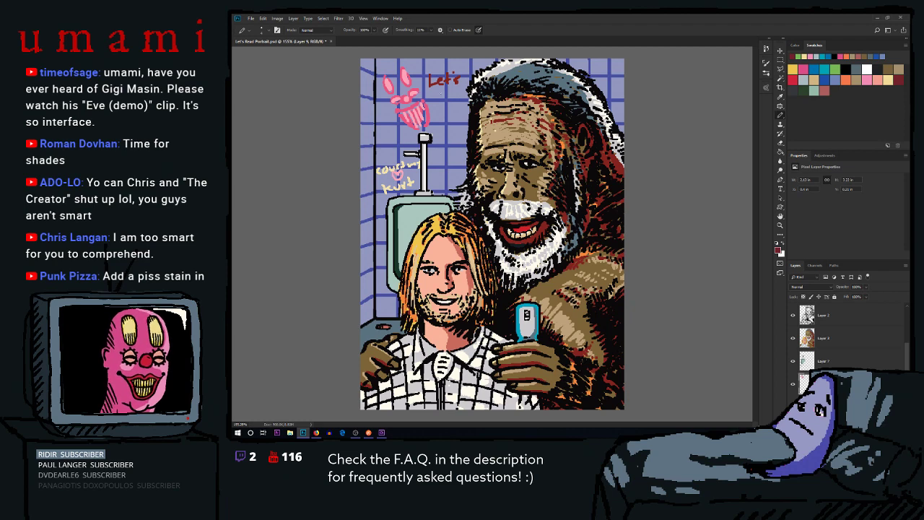
{"action": "left_click_drag", "start_coordinate": [430, 91], "coordinate": [431, 103]}
{"action": "mouse_move", "coordinate": [431, 90]}
{"action": "left_mouse_down"}
{"action": "mouse_move", "coordinate": [442, 100]}
{"action": "mouse_move", "coordinate": [463, 84]}
{"action": "left_mouse_up"}
{"action": "key", "text": "ctrl+z"}
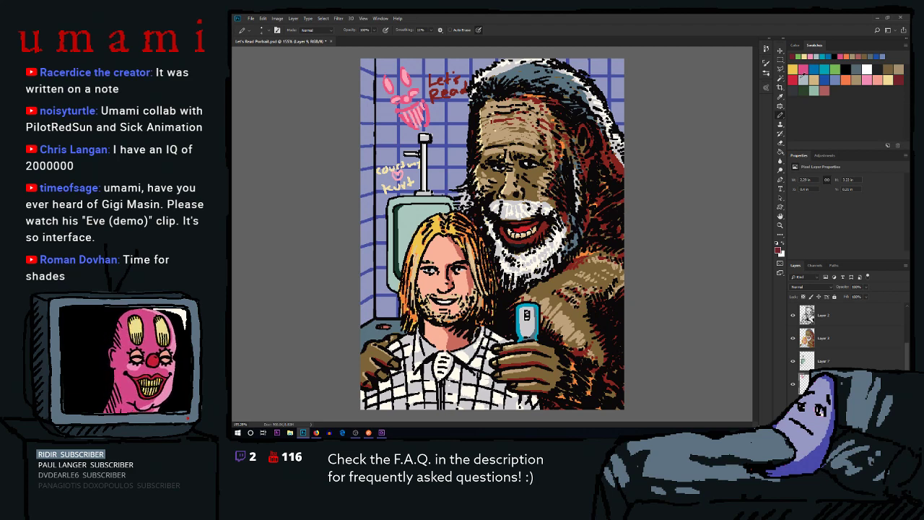
{"action": "left_click", "coordinate": [869, 80]}
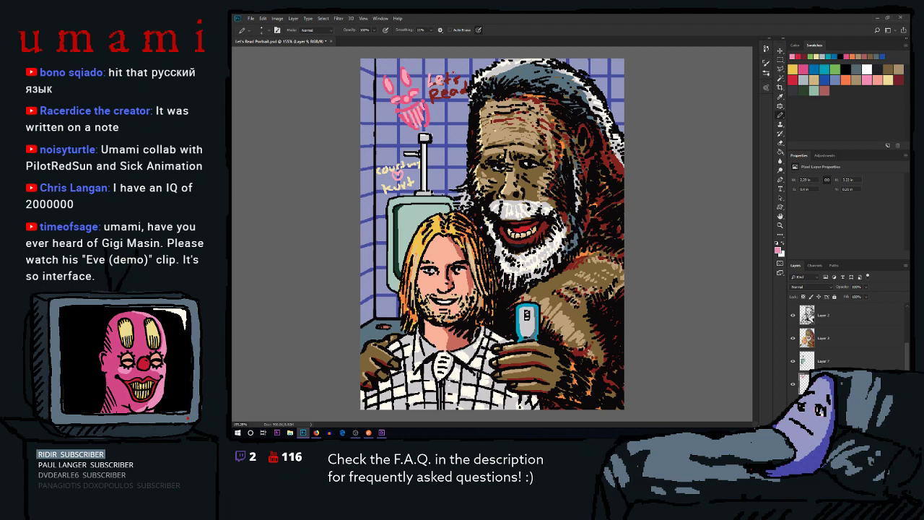
{"action": "mouse_move", "coordinate": [455, 77]}
{"action": "left_mouse_down"}
{"action": "mouse_move", "coordinate": [459, 83]}
{"action": "mouse_move", "coordinate": [434, 96]}
{"action": "left_mouse_up"}
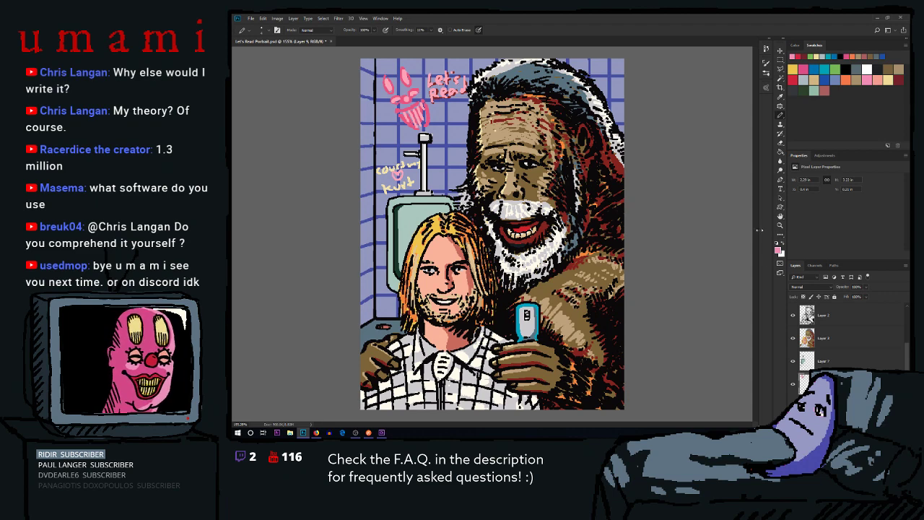
Draw a yellow graffiti cartoon head with round eyes, an open mouth and spiky hair between the flush pipe and Bigfoot
{"action": "left_click", "coordinate": [793, 69]}
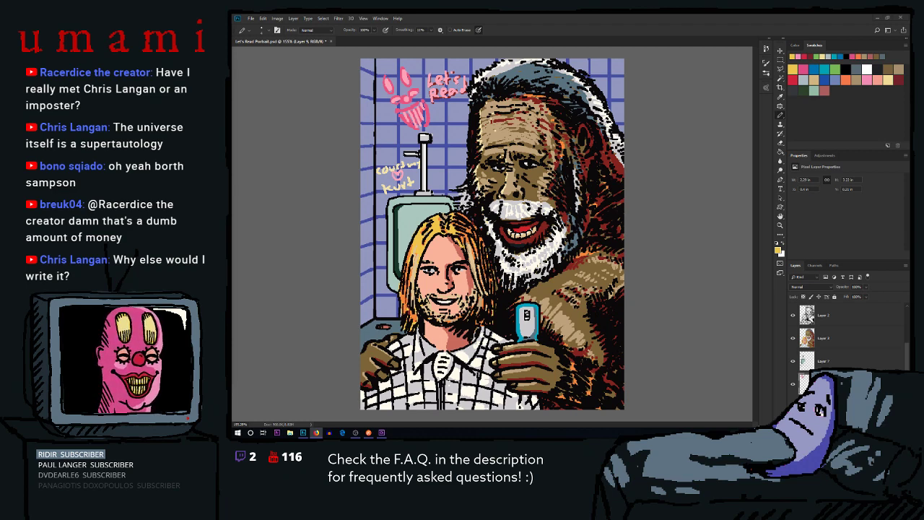
{"action": "left_click", "coordinate": [600, 15]}
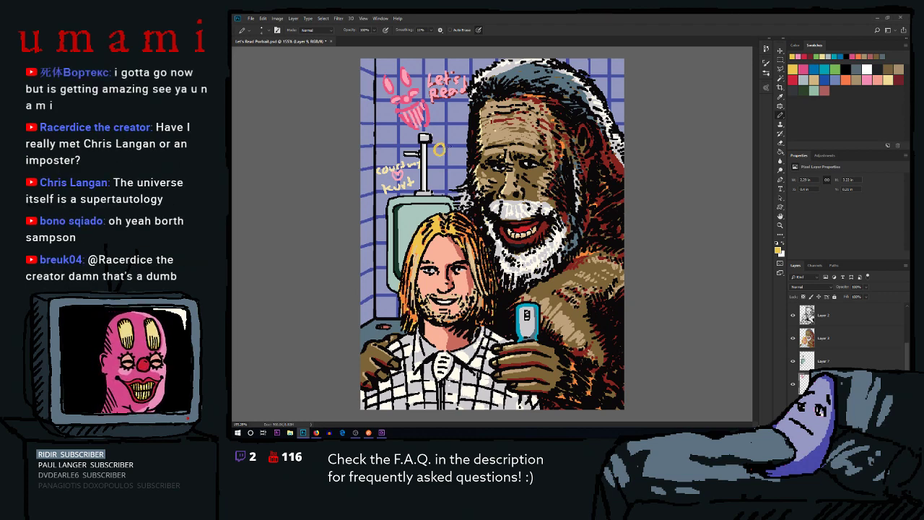
{"action": "left_click_drag", "start_coordinate": [457, 145], "coordinate": [457, 145]}
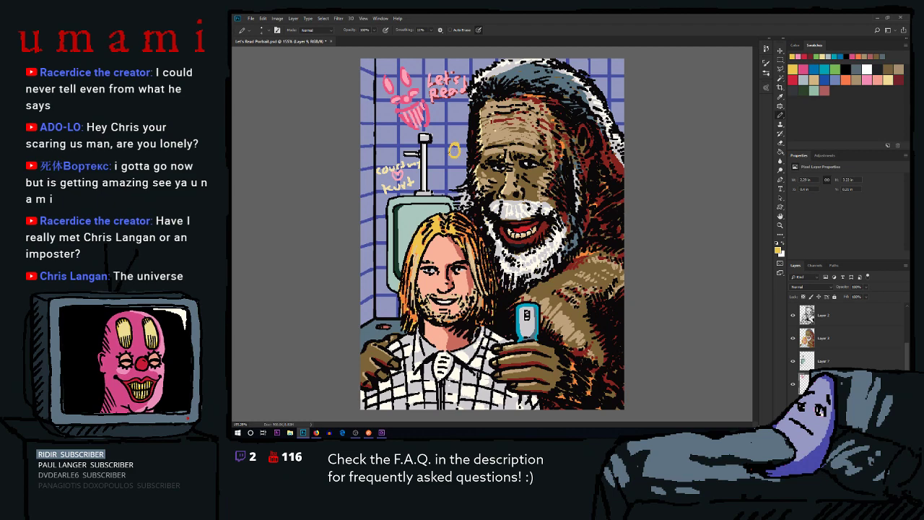
{"action": "left_click_drag", "start_coordinate": [442, 143], "coordinate": [442, 144]}
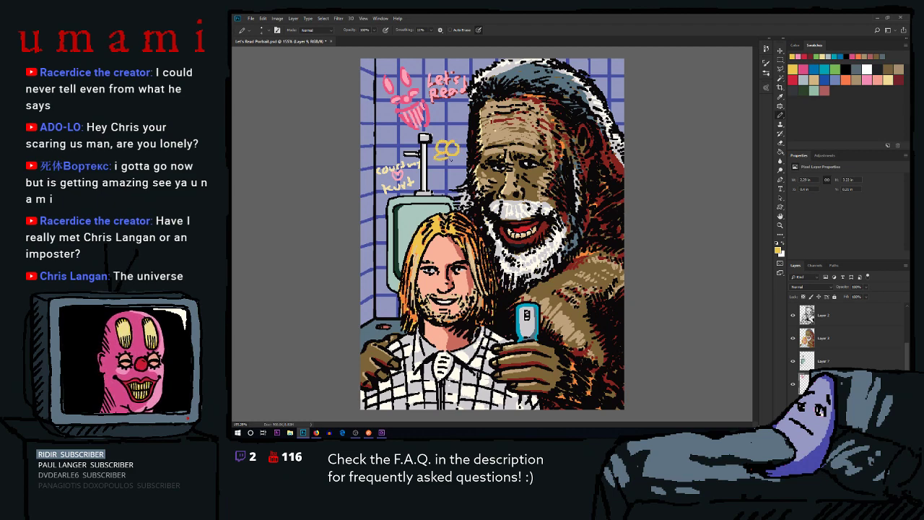
{"action": "mouse_move", "coordinate": [438, 158]}
{"action": "left_mouse_down"}
{"action": "mouse_move", "coordinate": [438, 169]}
{"action": "mouse_move", "coordinate": [455, 169]}
{"action": "left_mouse_up"}
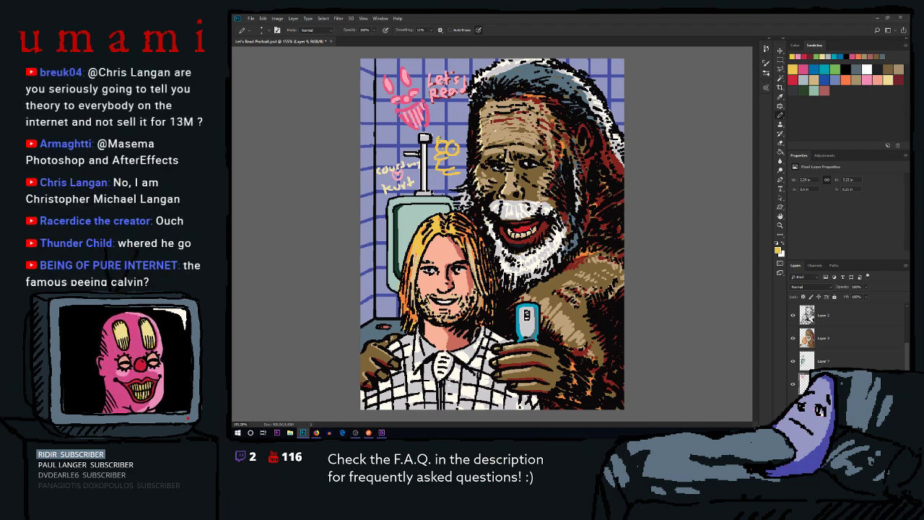
{"action": "left_click_drag", "start_coordinate": [440, 123], "coordinate": [467, 124]}
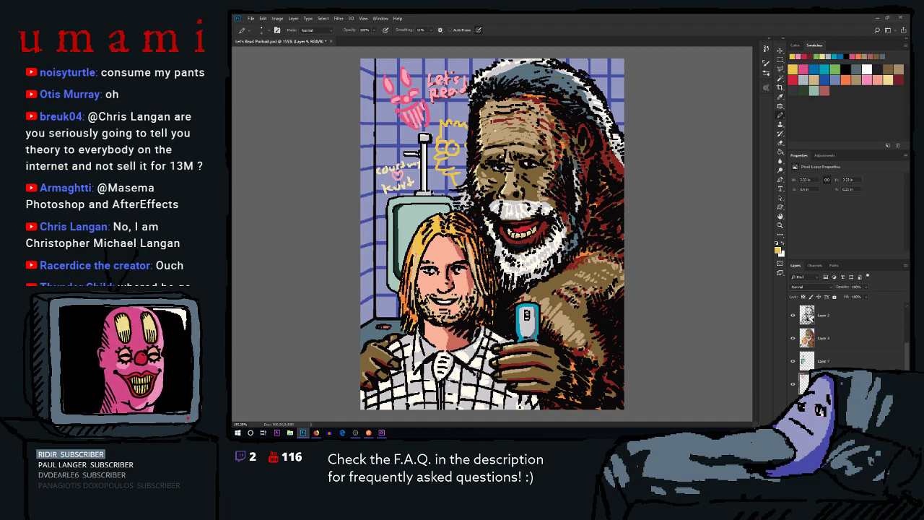
Add blue strokes to the tiled wall below the urinal with a larger brush
{"action": "left_click", "coordinate": [825, 71]}
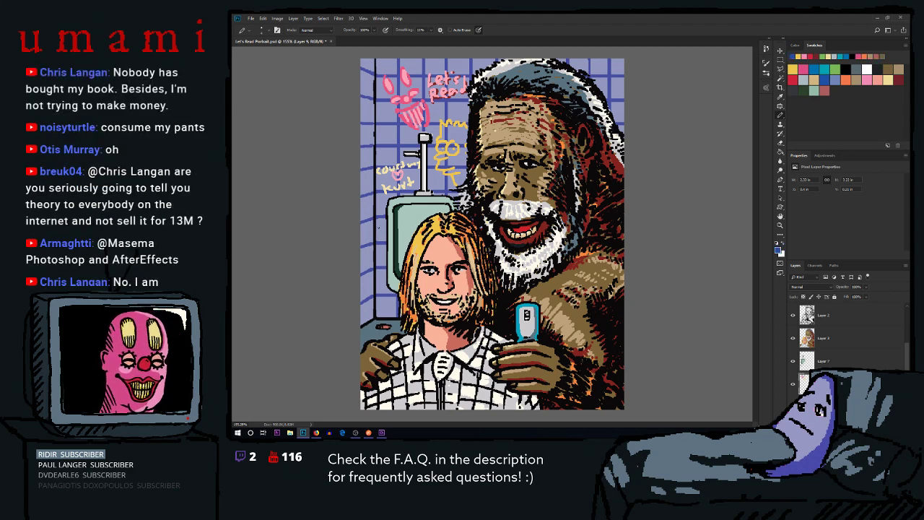
{"action": "right_click", "coordinate": [383, 227]}
{"action": "key", "text": "Escape"}
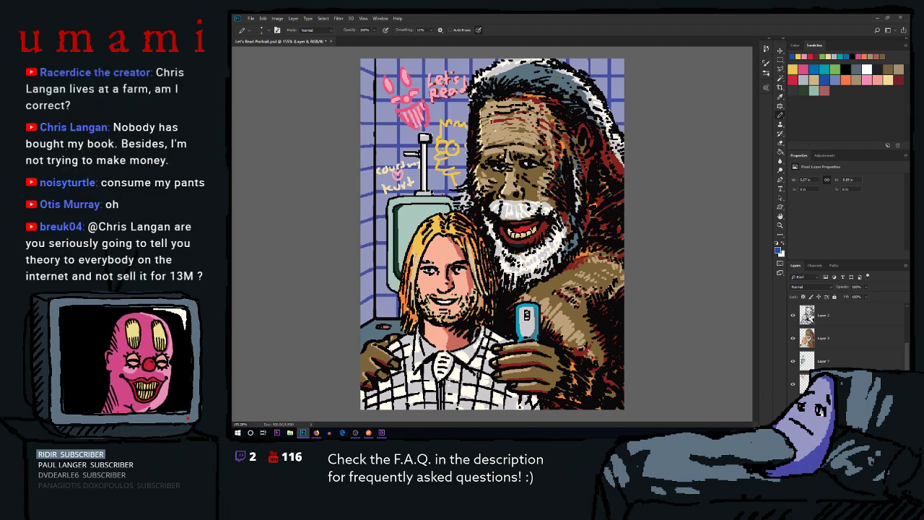
{"action": "left_click_drag", "start_coordinate": [387, 285], "coordinate": [399, 316]}
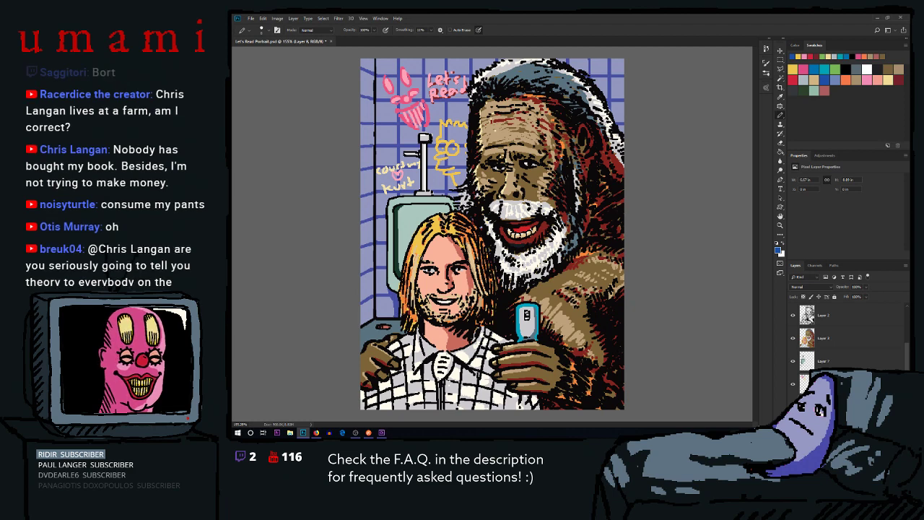
Draw small black bugs on Layer 2, one on the side wall and one on the tiles beside the flush pipe
{"action": "left_click", "coordinate": [848, 67]}
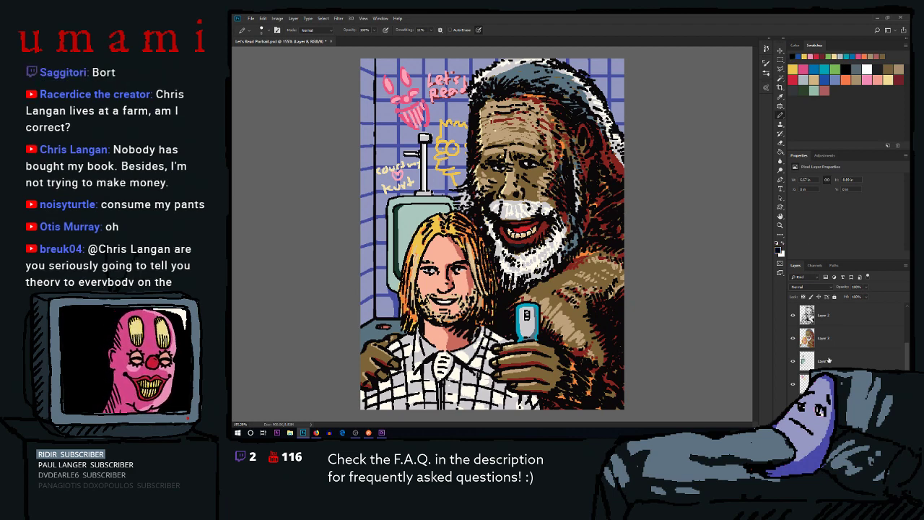
{"action": "left_click", "coordinate": [823, 316]}
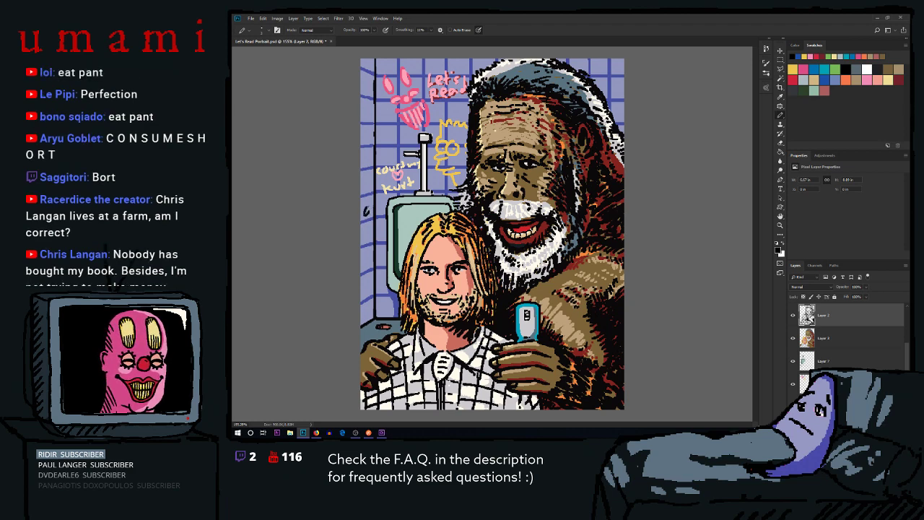
{"action": "left_click_drag", "start_coordinate": [368, 210], "coordinate": [371, 203]}
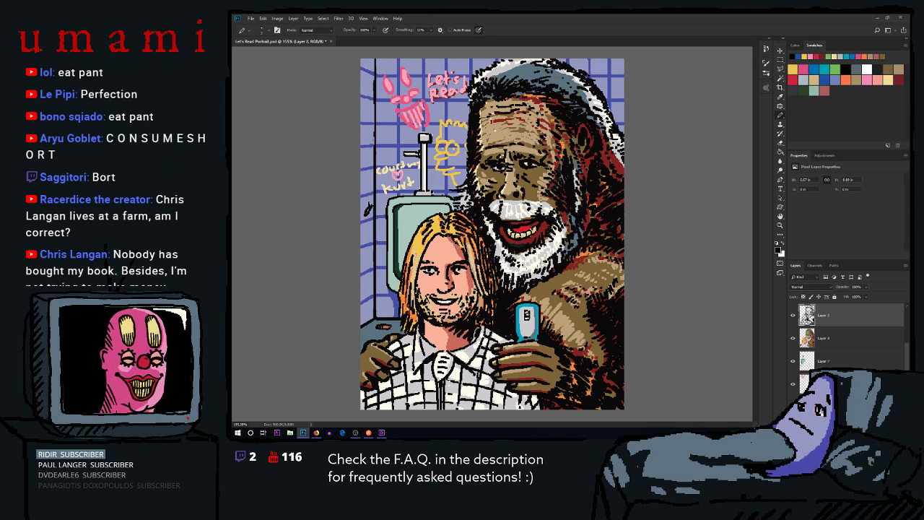
{"action": "left_click_drag", "start_coordinate": [382, 144], "coordinate": [383, 137]}
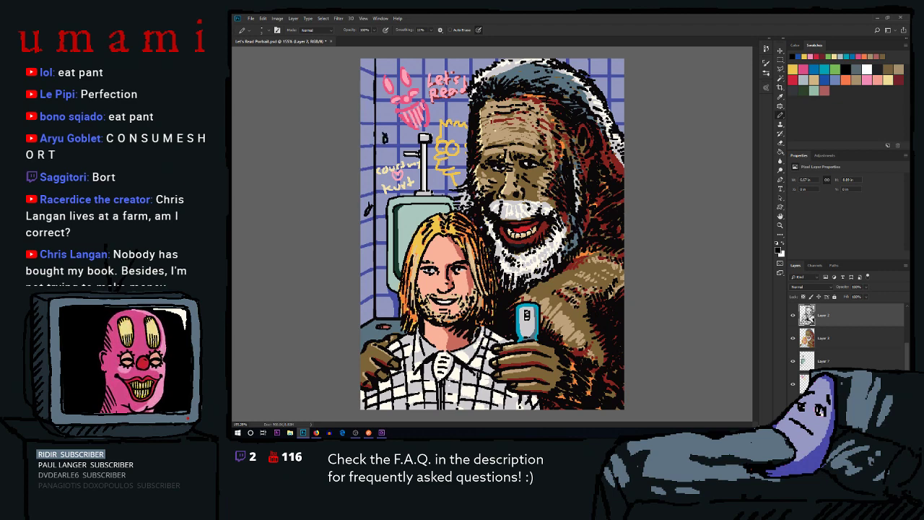
Write "consum" and "shor" on two lines in yellow on the tiles above Bigfoot's shoulder, running off the canvas edge, on Layer 3
{"action": "left_click", "coordinate": [864, 56]}
{"action": "key", "text": "alt+["}
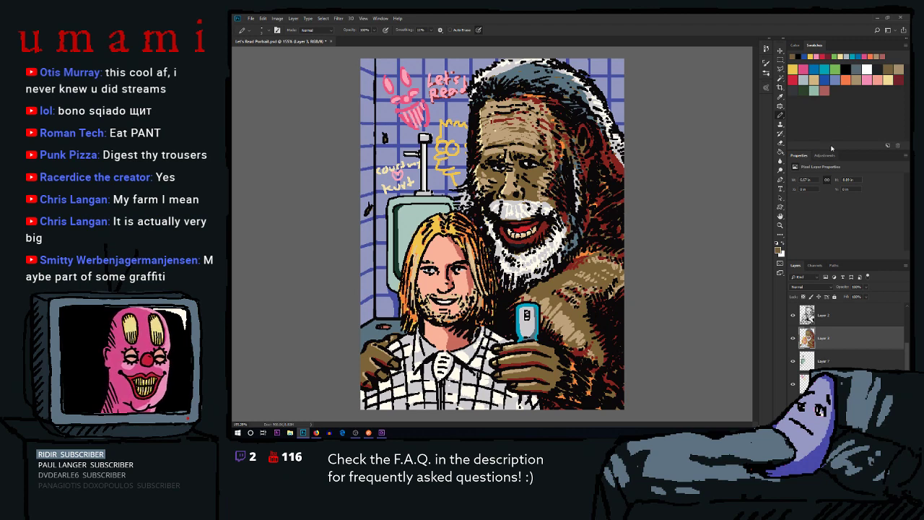
{"action": "left_click", "coordinate": [887, 79]}
{"action": "left_click", "coordinate": [793, 68]}
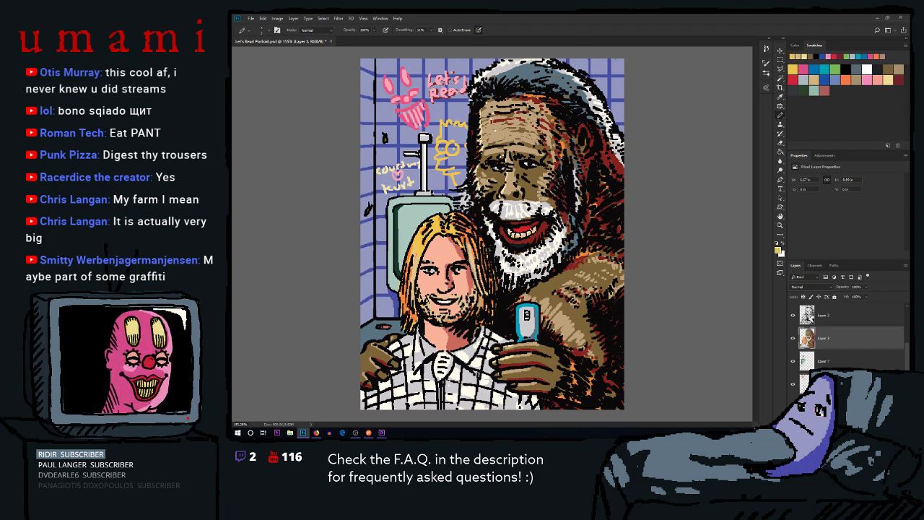
{"action": "left_click_drag", "start_coordinate": [576, 64], "coordinate": [589, 64]}
{"action": "key", "text": "ctrl+alt+z"}
{"action": "key", "text": "ctrl+alt+z"}
{"action": "left_click_drag", "start_coordinate": [583, 70], "coordinate": [625, 64]}
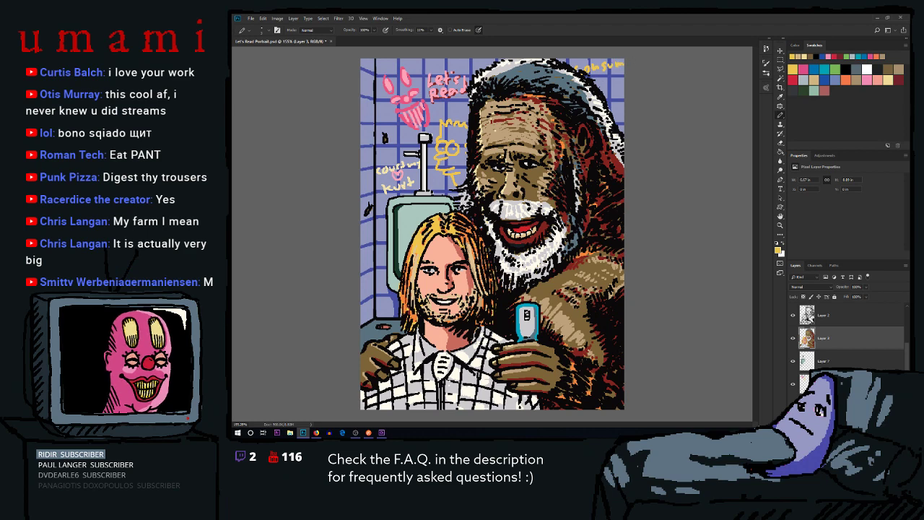
{"action": "left_click_drag", "start_coordinate": [597, 76], "coordinate": [613, 80]}
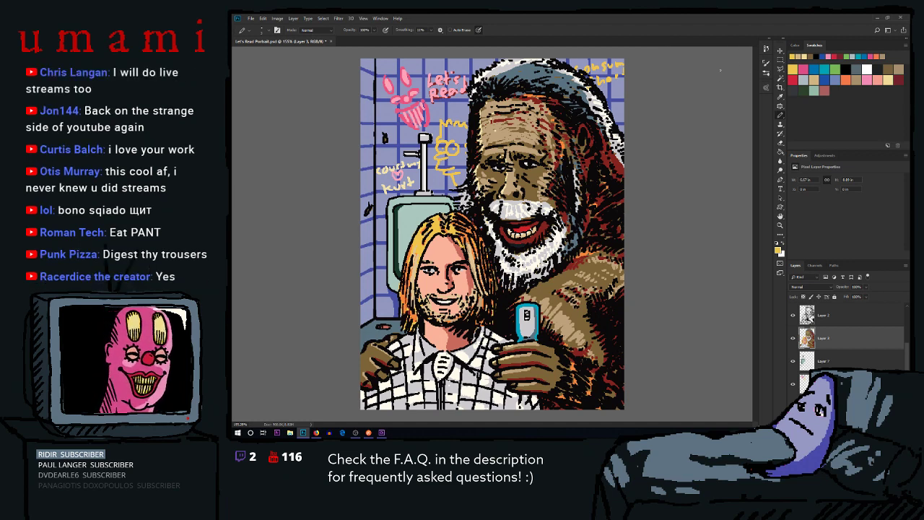
{"action": "left_click", "coordinate": [850, 78]}
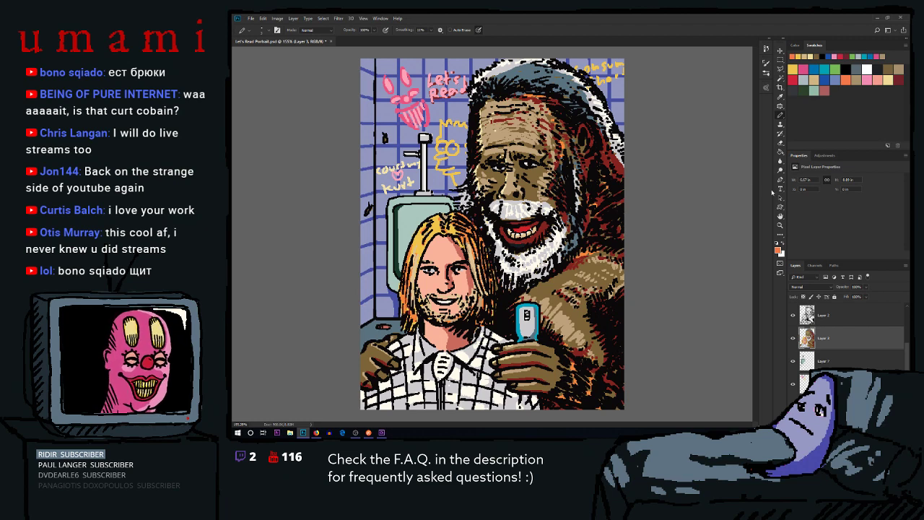
{"action": "left_click", "coordinate": [793, 80]}
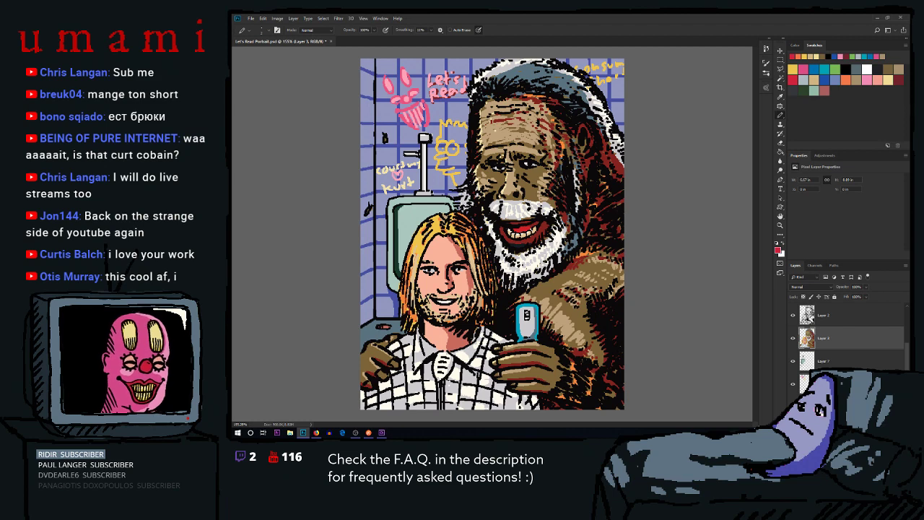
{"action": "left_click_drag", "start_coordinate": [396, 199], "coordinate": [398, 203]}
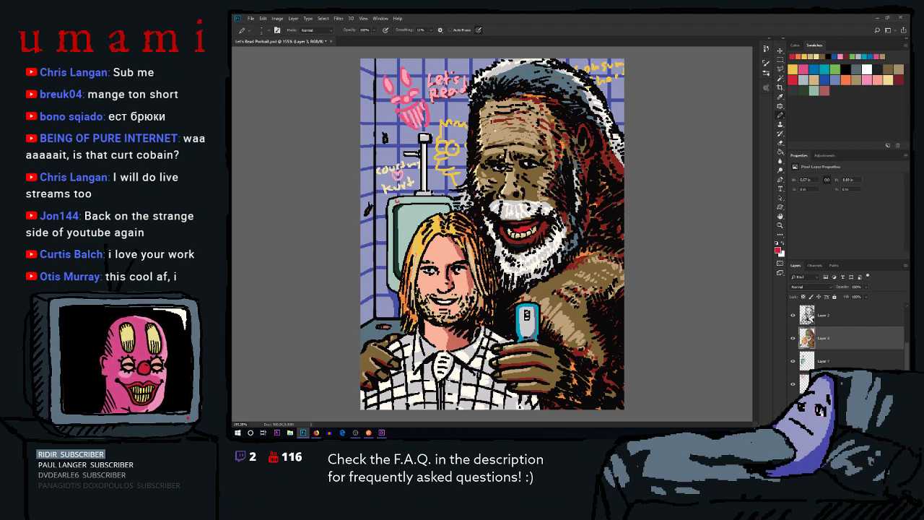
{"action": "key", "text": "x"}
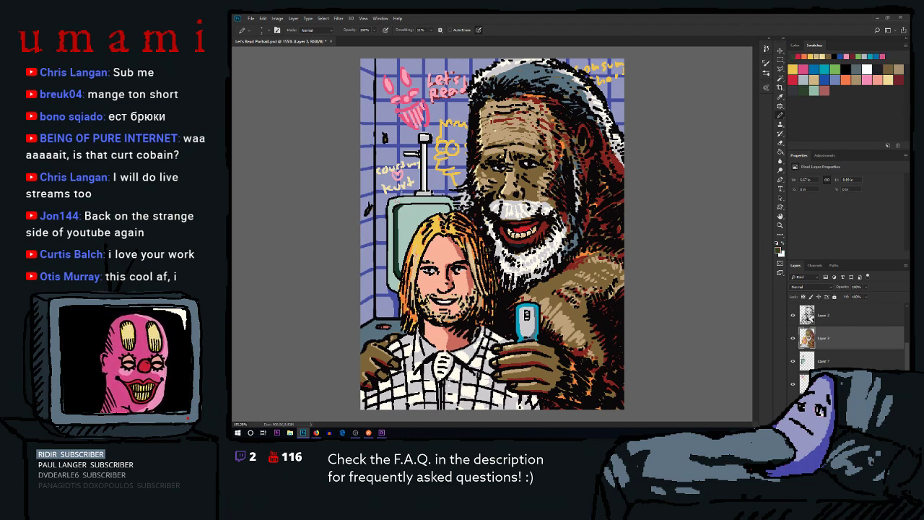
Write "umami" in white on the tiled wall across the lower part of the pink graffiti face
{"action": "left_click", "coordinate": [811, 79]}
{"action": "left_click", "coordinate": [868, 68]}
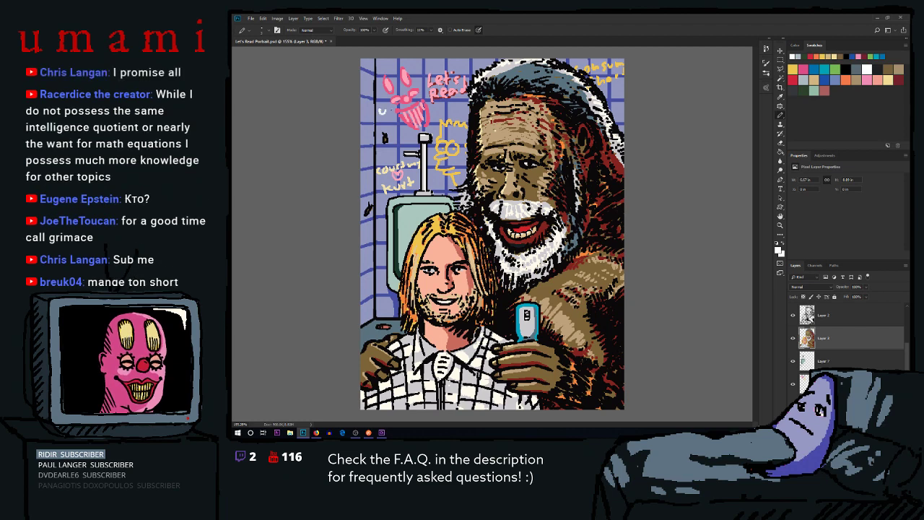
{"action": "left_click_drag", "start_coordinate": [387, 108], "coordinate": [425, 114]}
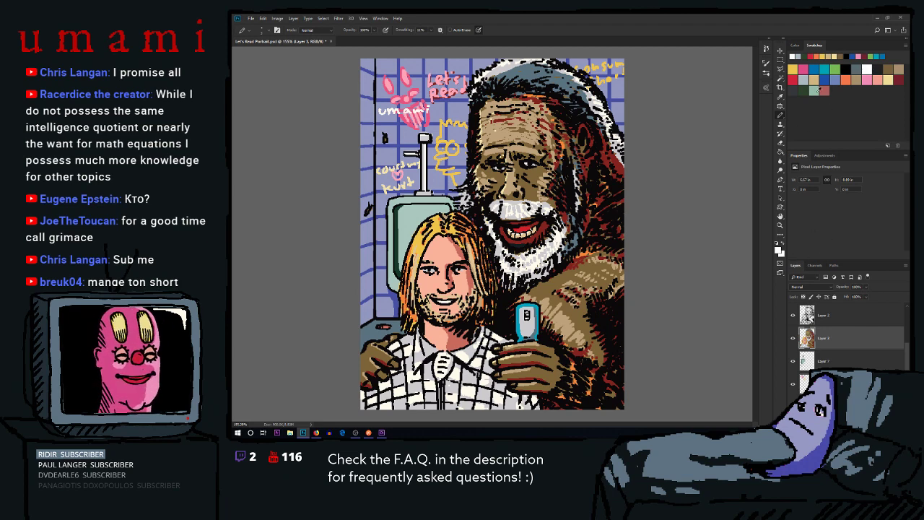
Try writing "GRIMACE" vertically down the side wall in white on a lower layer, with the black bug standing in for the I
{"action": "left_click", "coordinate": [791, 81]}
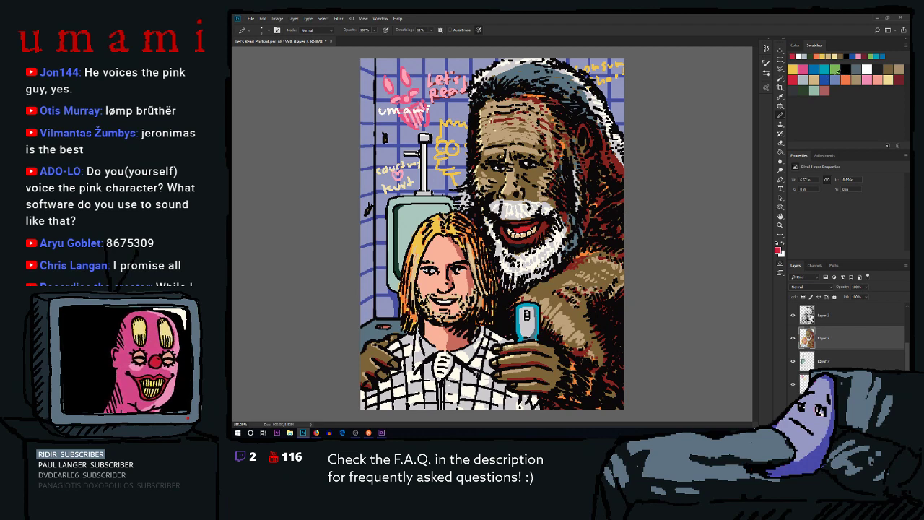
{"action": "left_click", "coordinate": [799, 57]}
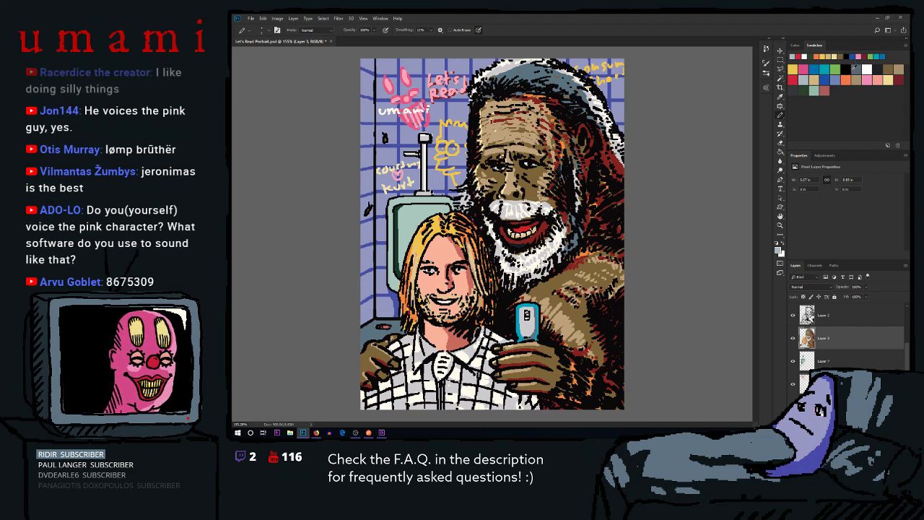
{"action": "left_click", "coordinate": [868, 69]}
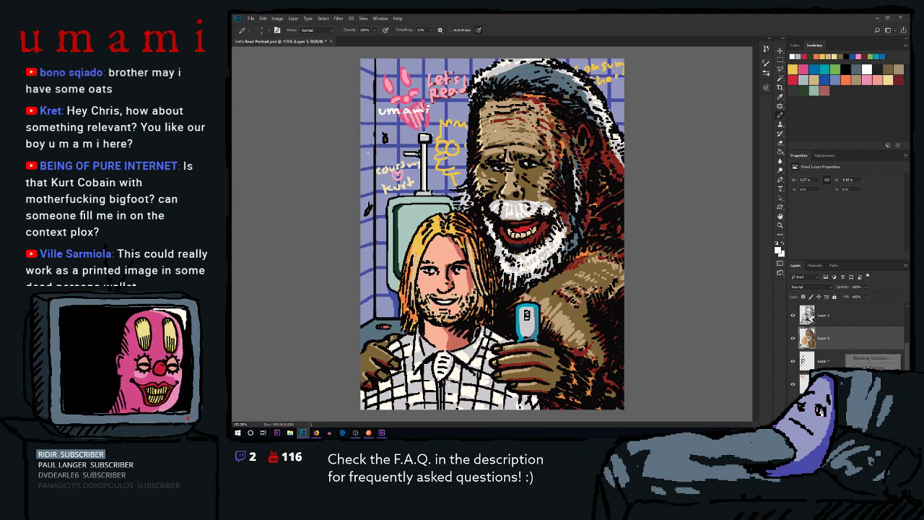
{"action": "key", "text": "alt+bracketleft"}
{"action": "key", "text": "alt+bracketleft"}
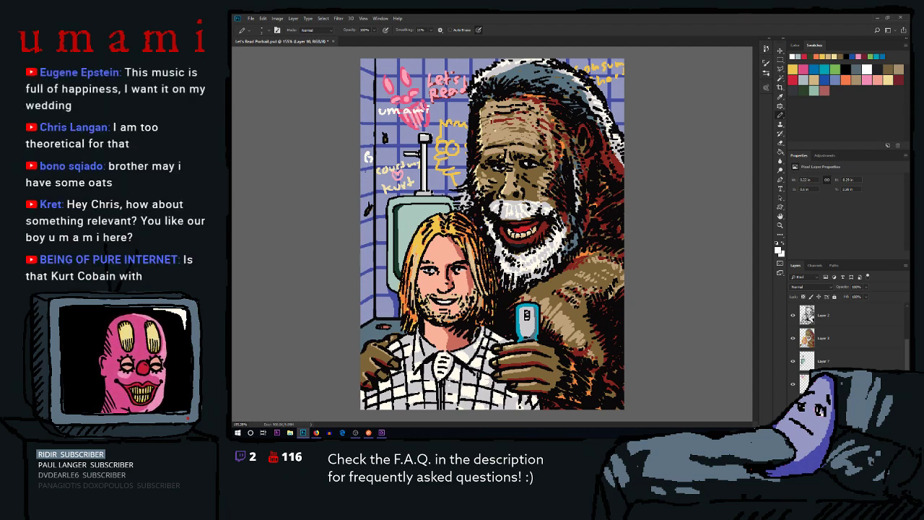
{"action": "left_click", "coordinate": [368, 154], "text": "ctrl"}
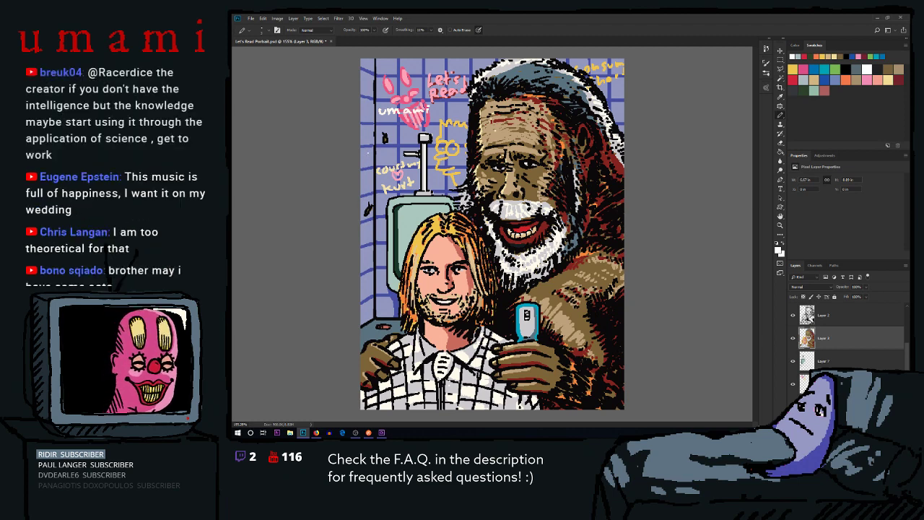
{"action": "left_click", "coordinate": [367, 154], "text": "ctrl"}
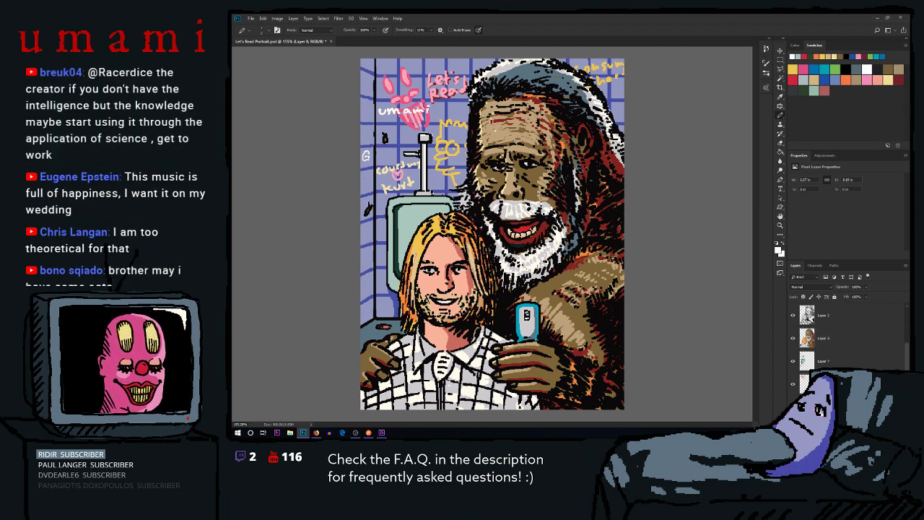
{"action": "left_click_drag", "start_coordinate": [364, 182], "coordinate": [370, 182]}
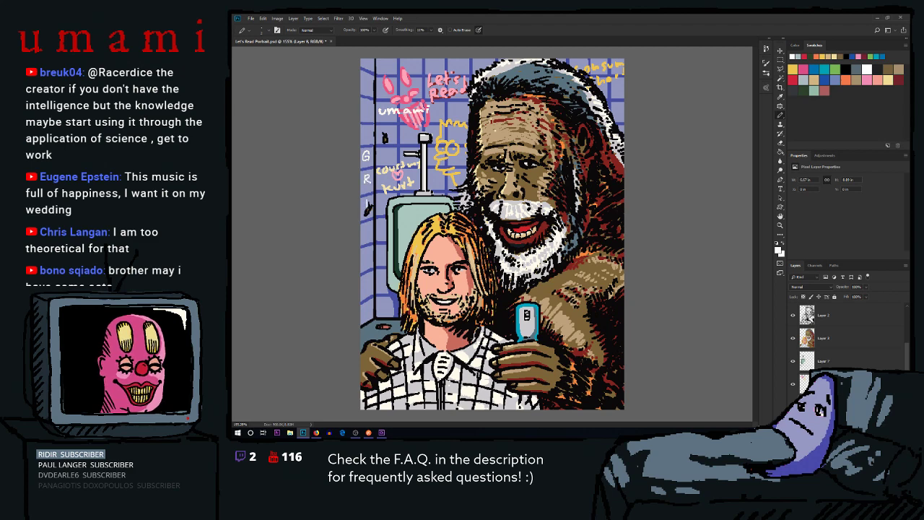
{"action": "left_click_drag", "start_coordinate": [364, 234], "coordinate": [370, 235]}
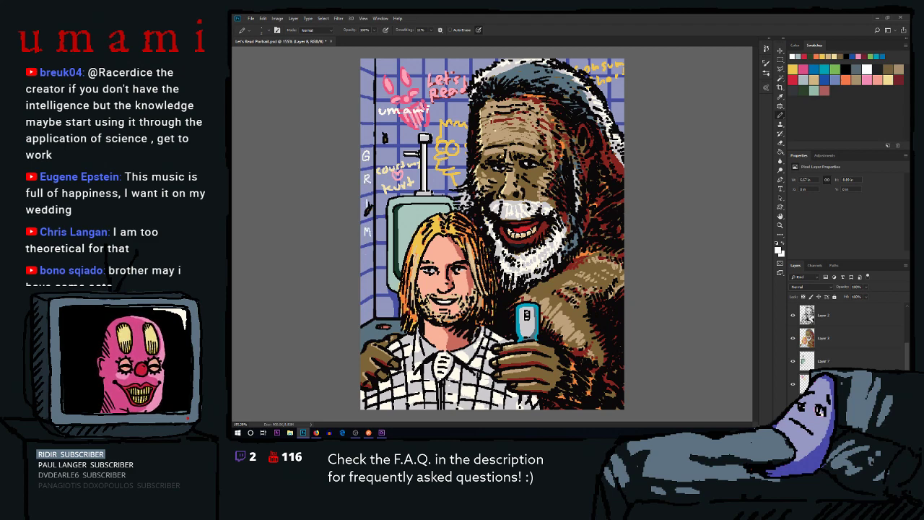
{"action": "left_click_drag", "start_coordinate": [370, 281], "coordinate": [370, 288]}
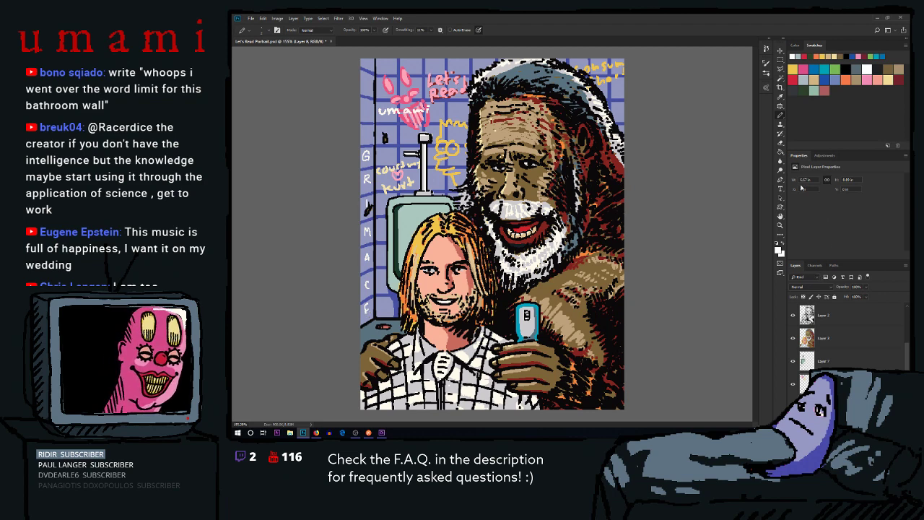
Undo the white letters below the G on the side wall
{"action": "key", "text": "ctrl+z"}
{"action": "key", "text": "ctrl+z"}
{"action": "key", "text": "ctrl+z"}
{"action": "key", "text": "ctrl+z"}
{"action": "key", "text": "ctrl+z"}
{"action": "key", "text": "ctrl+z"}
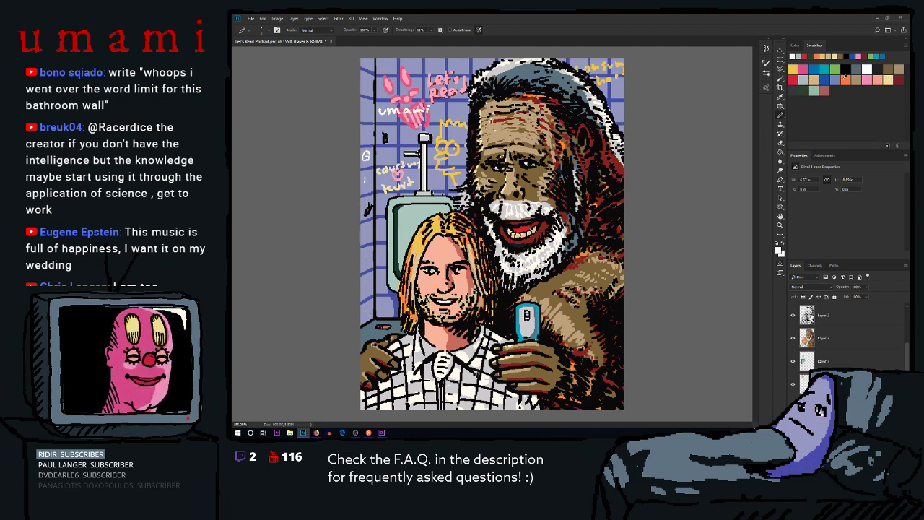
Remove the white G from the side wall and try a yellow letter and a teal stroke in its place, undoing the attempts
{"action": "left_click", "coordinate": [793, 70]}
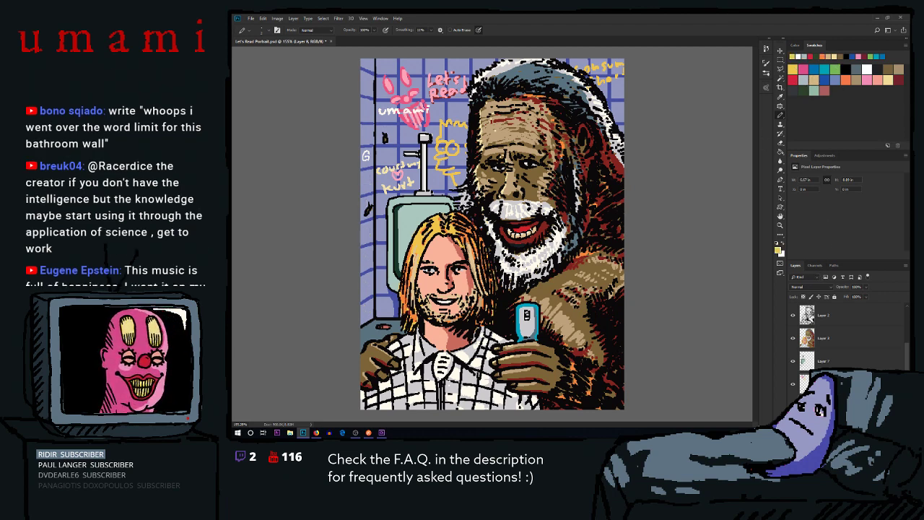
{"action": "key", "text": "ctrl+z"}
{"action": "left_click", "coordinate": [368, 159]}
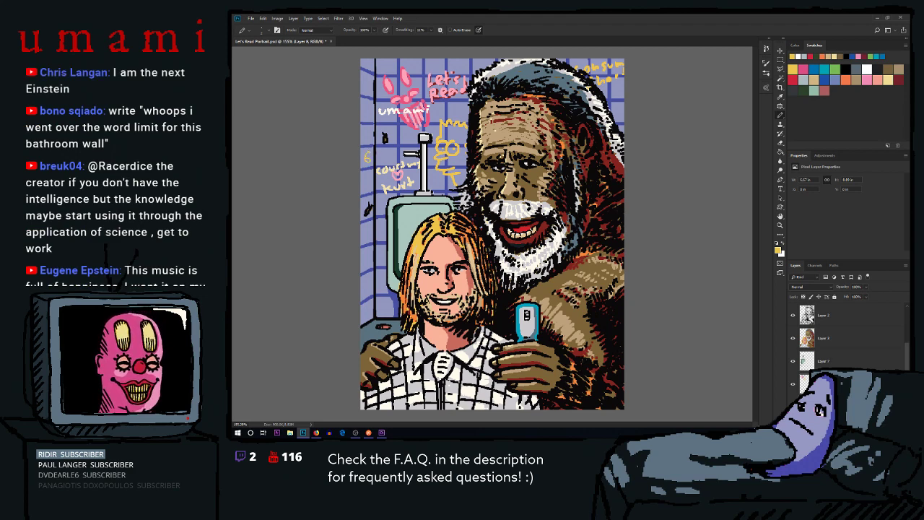
{"action": "left_click", "coordinate": [824, 67]}
{"action": "left_click_drag", "start_coordinate": [366, 146], "coordinate": [369, 179]}
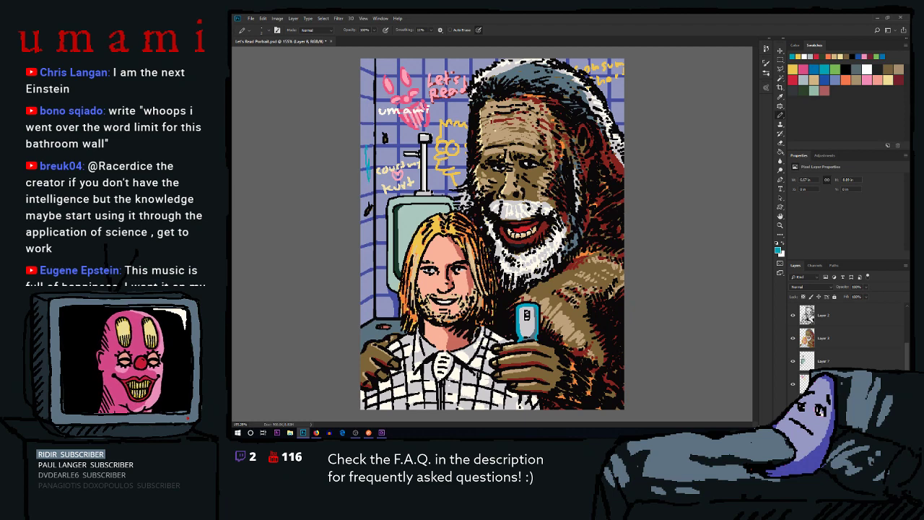
{"action": "key", "text": "ctrl+z"}
Write "GRIMACE" vertically down the side wall in pink, letting the black bug stand in for the I
{"action": "left_click", "coordinate": [803, 69]}
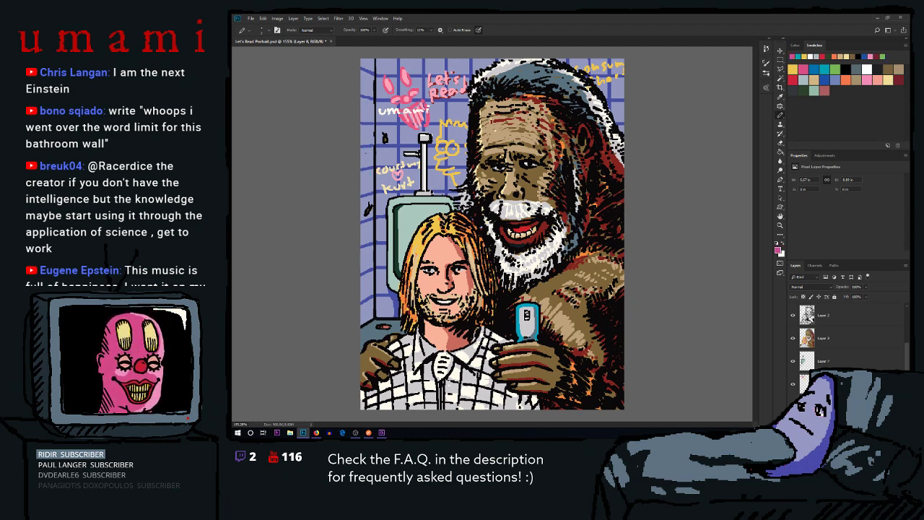
{"action": "left_click_drag", "start_coordinate": [367, 151], "coordinate": [366, 162]}
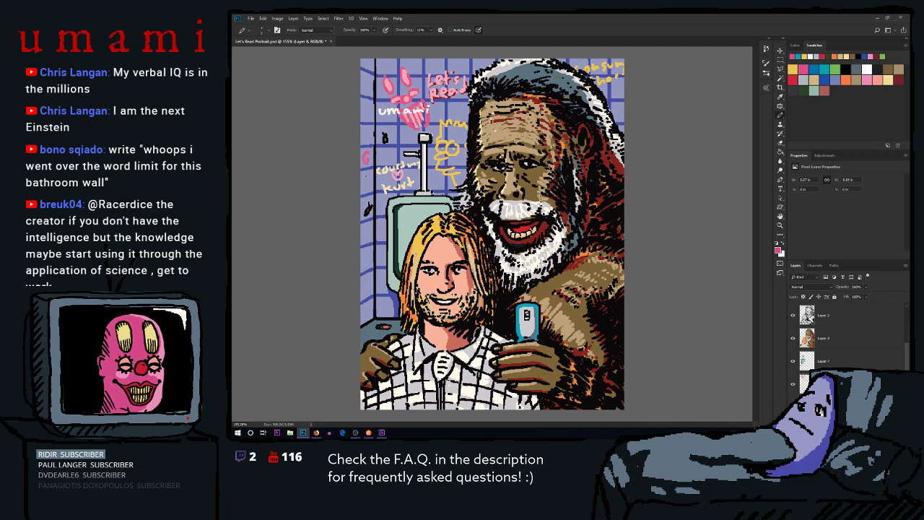
{"action": "left_click_drag", "start_coordinate": [365, 175], "coordinate": [366, 179]}
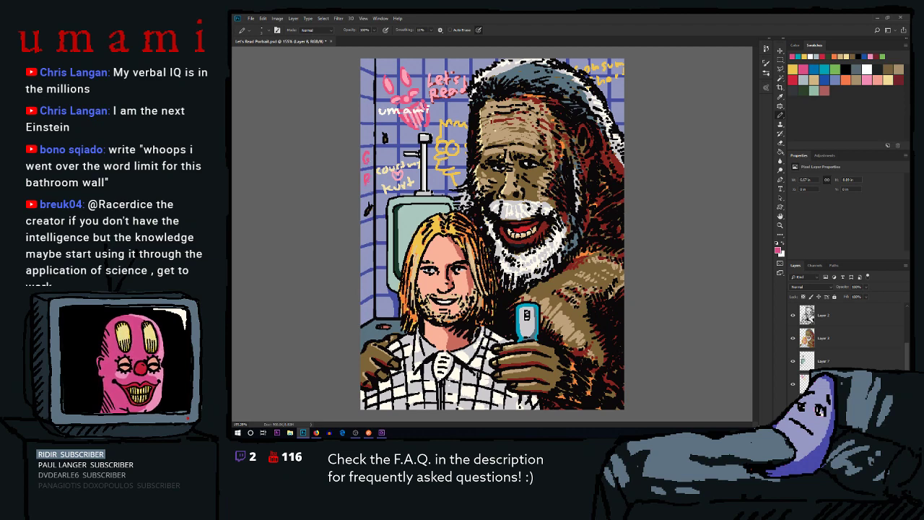
{"action": "left_click_drag", "start_coordinate": [362, 226], "coordinate": [368, 287]}
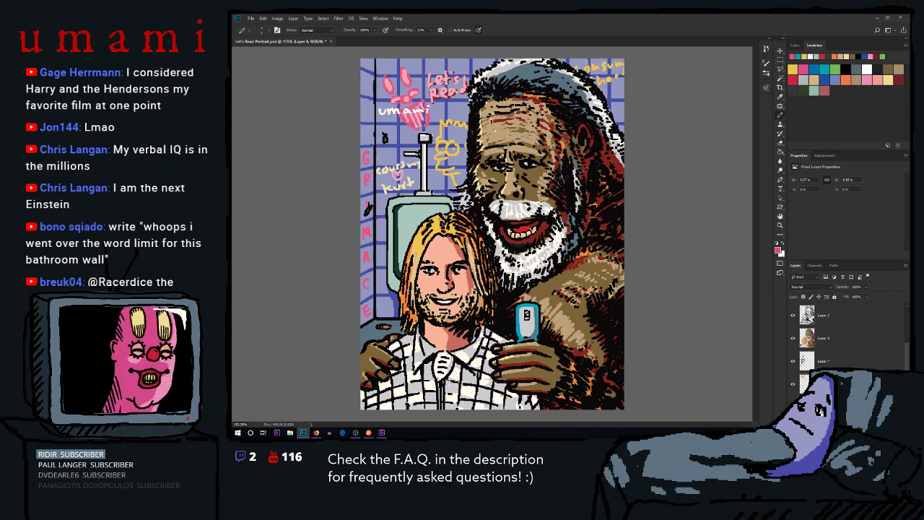
Draw orange graffiti marks on the upper side wall and beside Bigfoot's hair, and add yellow strokes to the side wall mark
{"action": "left_click", "coordinate": [847, 79]}
{"action": "left_click_drag", "start_coordinate": [605, 112], "coordinate": [612, 104]}
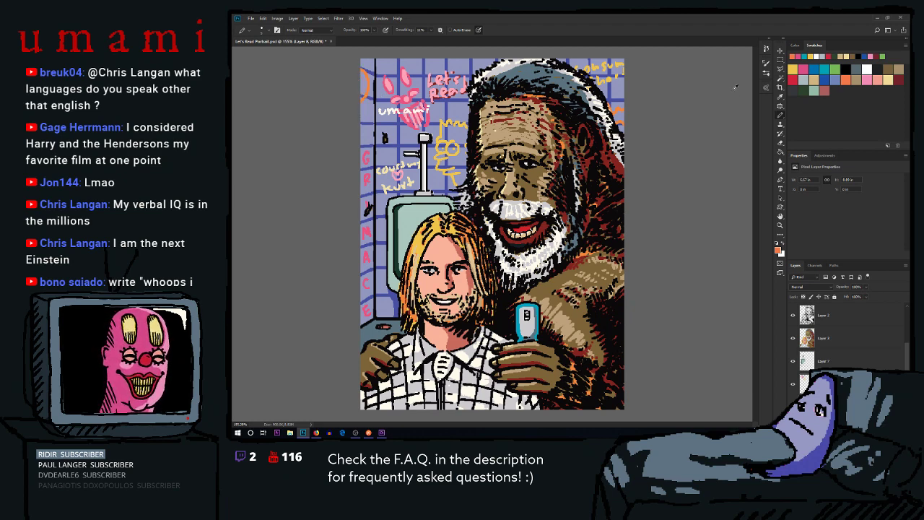
{"action": "left_click", "coordinate": [799, 58]}
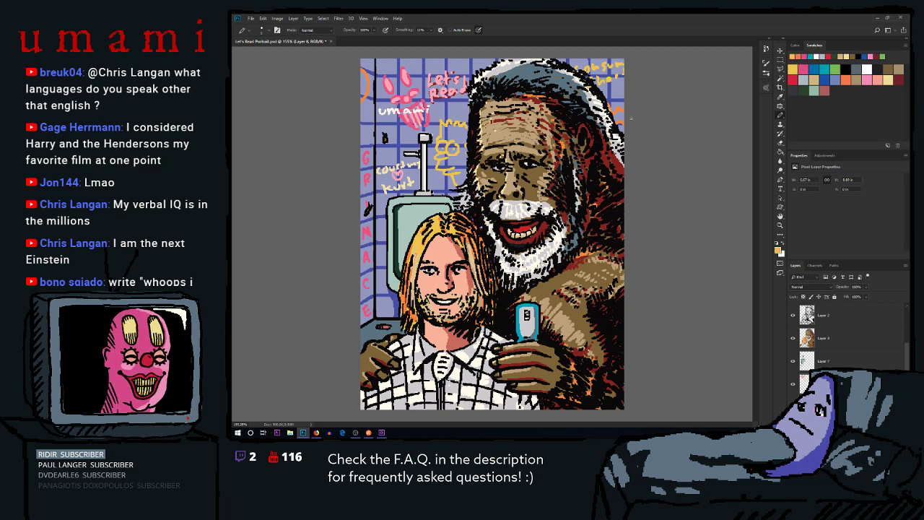
{"action": "left_click_drag", "start_coordinate": [363, 76], "coordinate": [361, 91]}
{"action": "left_click_drag", "start_coordinate": [364, 130], "coordinate": [361, 133]}
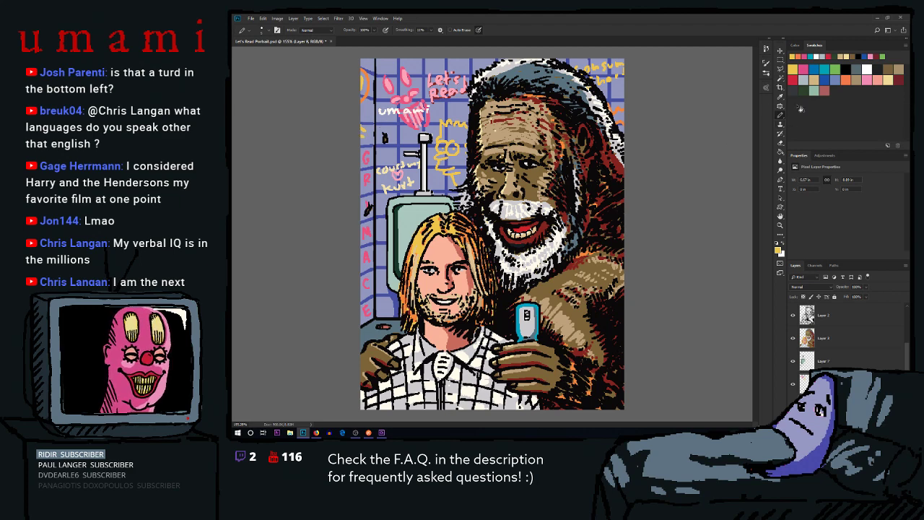
Draw a green graffiti mark at the upper edge of the tiled wall, above "Let's Read"
{"action": "left_click", "coordinate": [835, 68]}
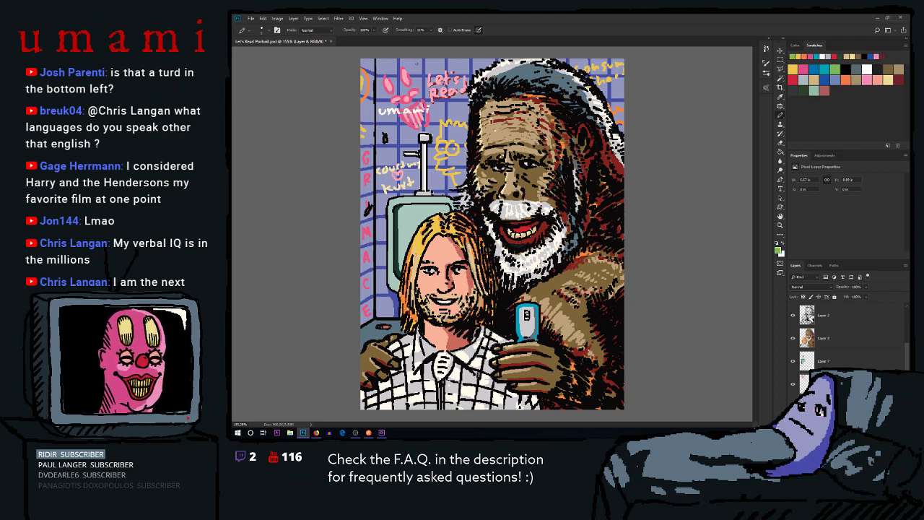
{"action": "left_click_drag", "start_coordinate": [425, 67], "coordinate": [432, 62]}
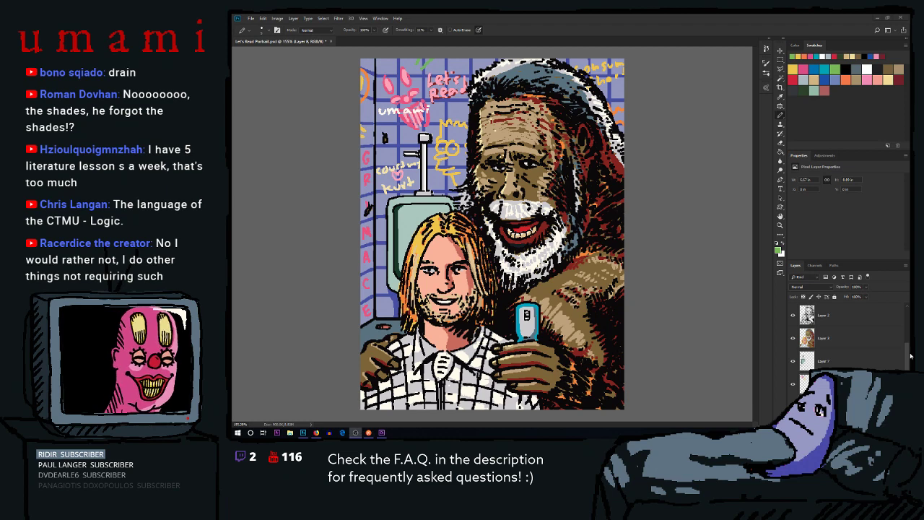
{"action": "scroll", "coordinate": [845, 340], "scroll_direction": "up", "scroll_amount": 2}
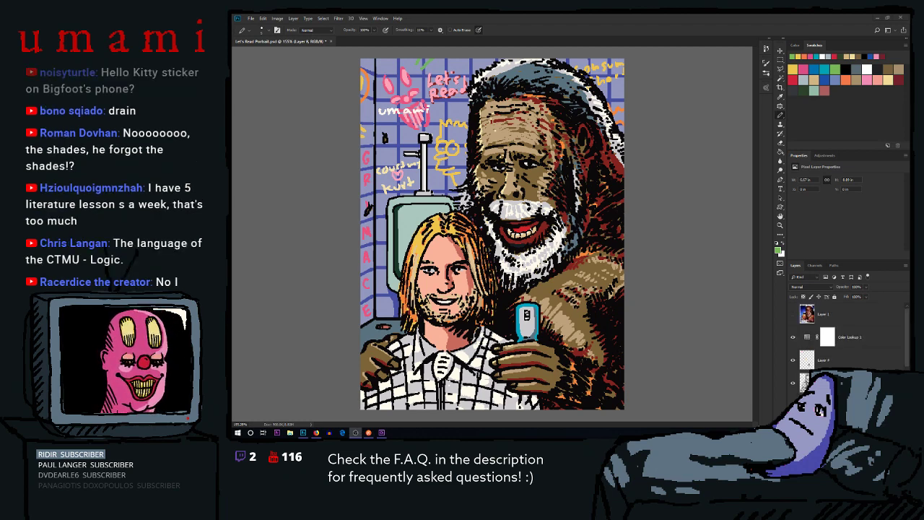